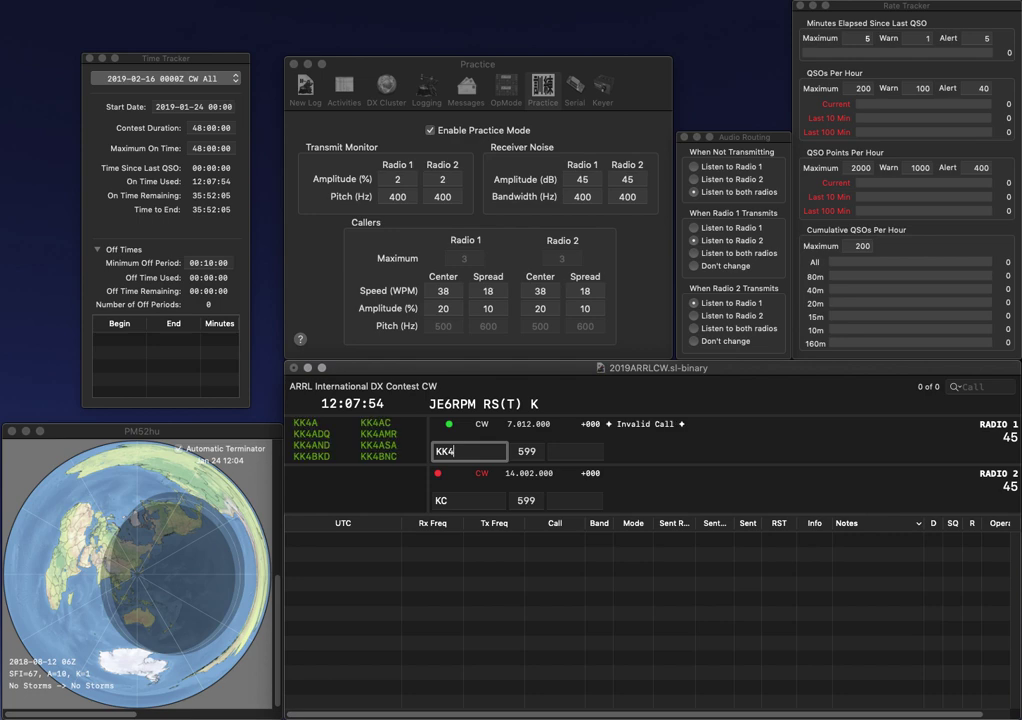
{"action": "key", "text": "Return"}
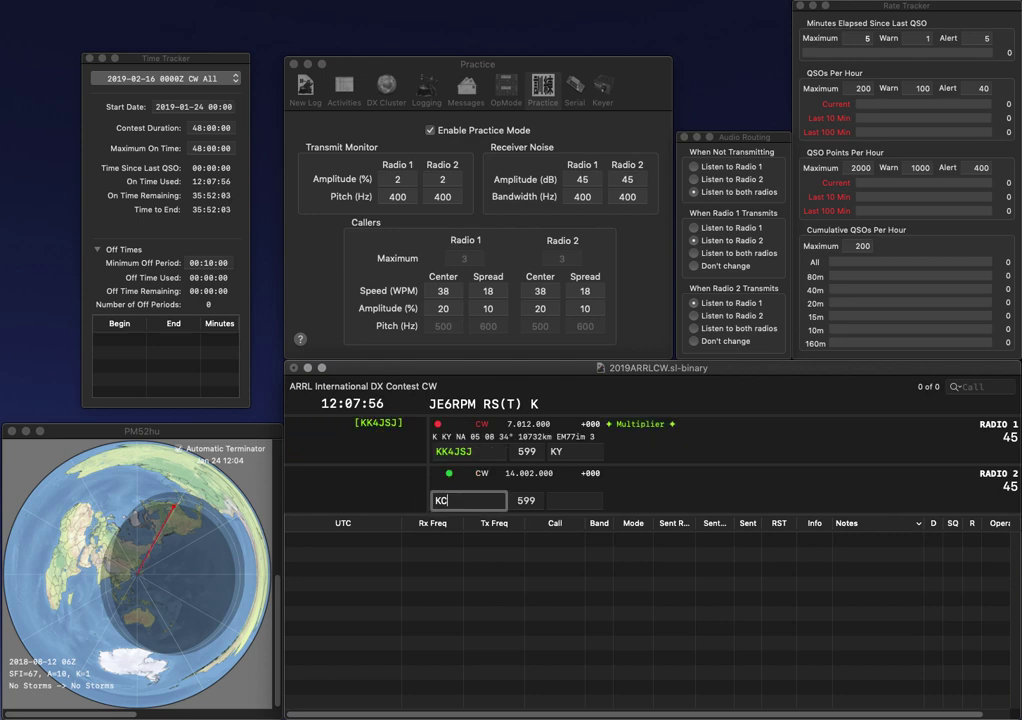
{"action": "type", "text": "6"}
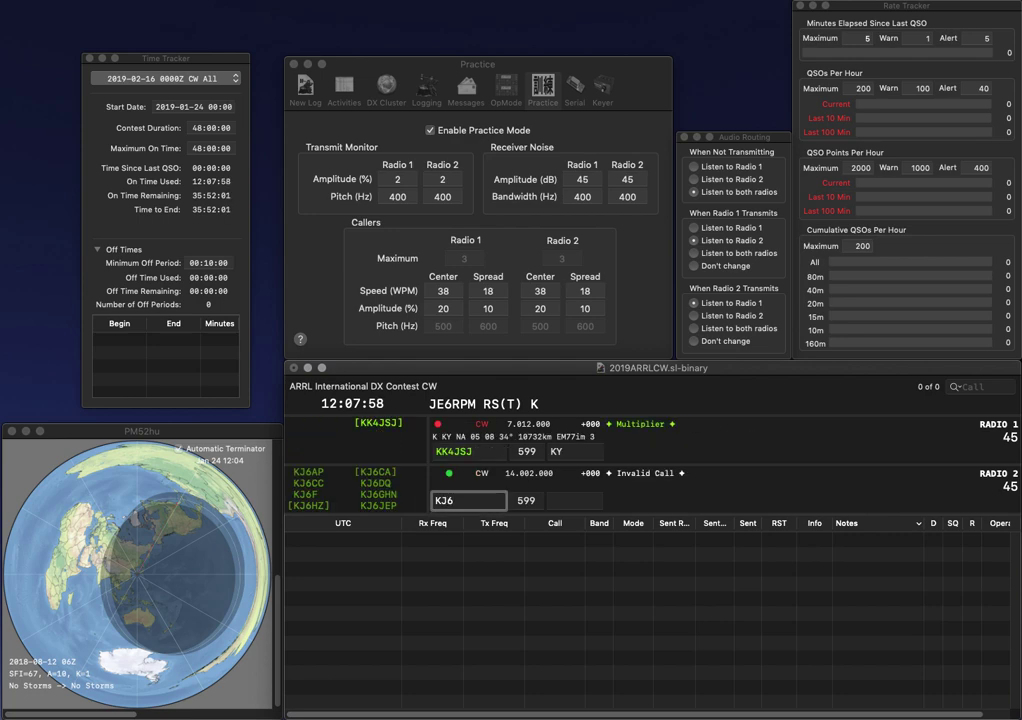
{"action": "key", "text": "BackSpace"}
{"action": "key", "text": "BackSpace"}
{"action": "type", "text": "1C"}
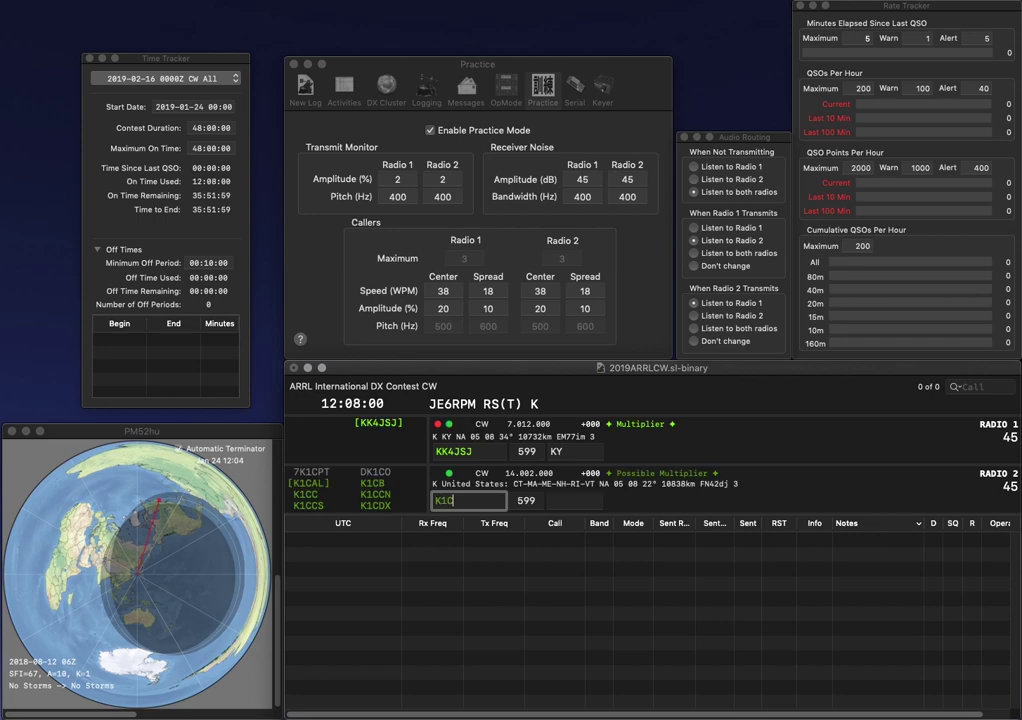
- Log KK4JSJ with exchange KY on Radio 1, and complete and answer the Radio 2 call as K1CAL
{"action": "key", "text": "Return"}
{"action": "key", "text": "Tab"}
{"action": "key", "text": "Return"}
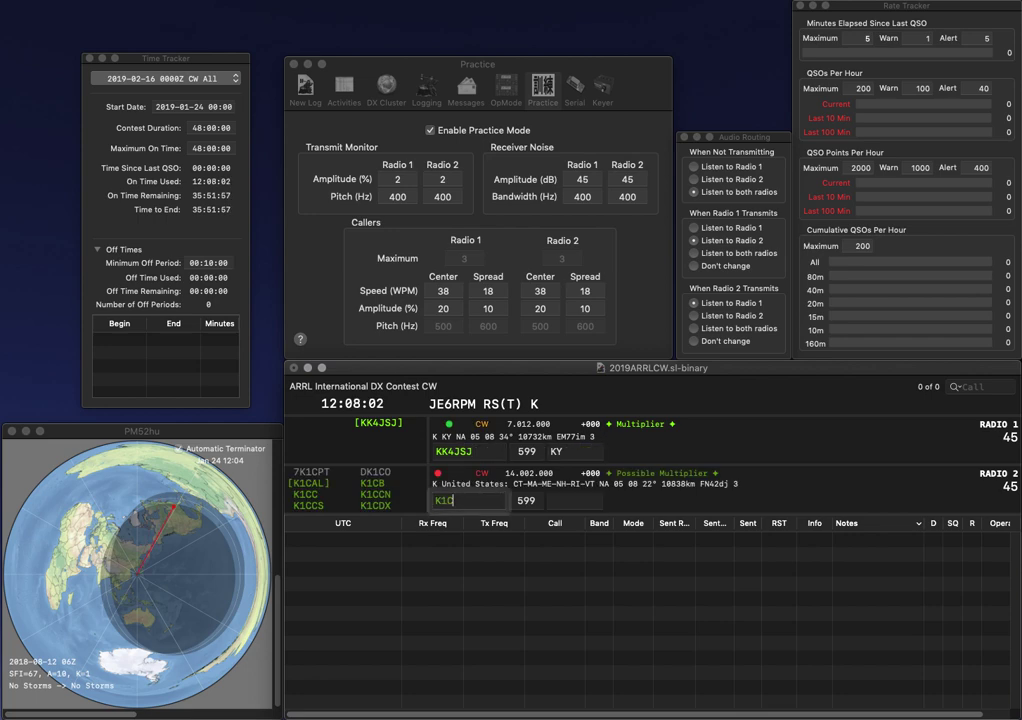
{"action": "key", "text": "Return"}
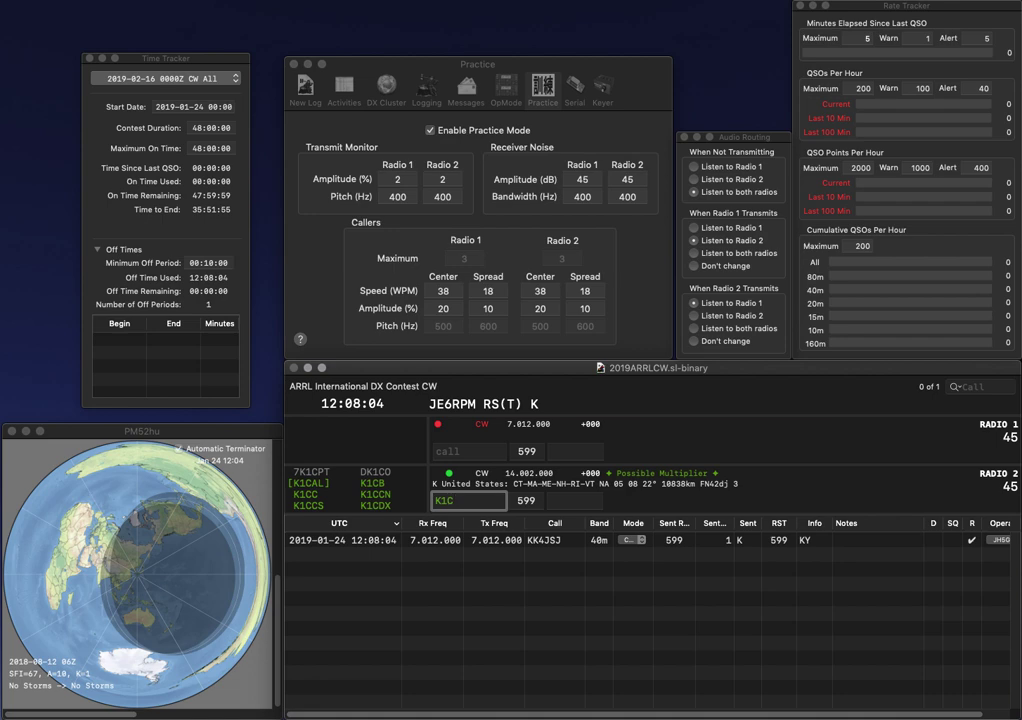
{"action": "type", "text": "AL"}
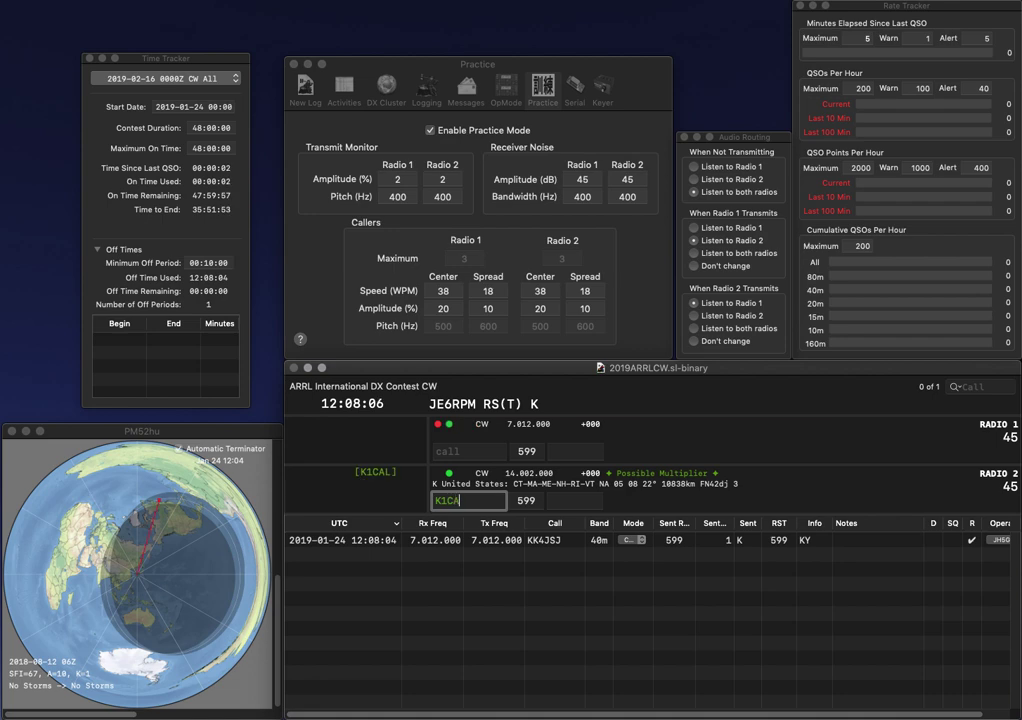
{"action": "key", "text": "Return"}
{"action": "type", "text": "WJ4SH"}
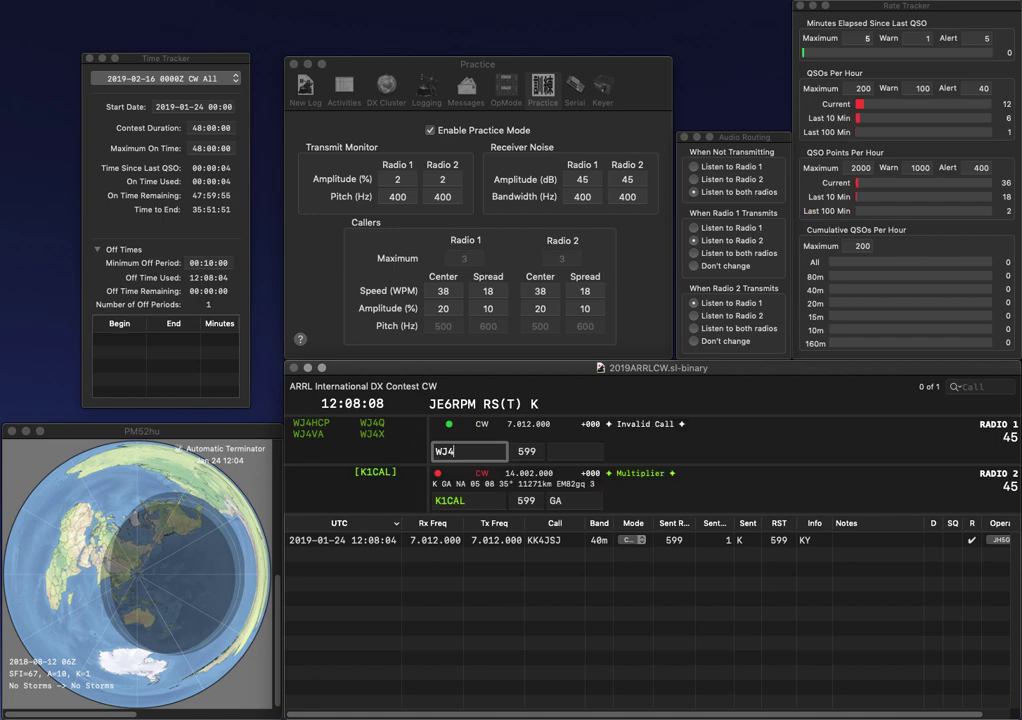
{"action": "key", "text": "BackSpace"}
{"action": "type", "text": "H"}
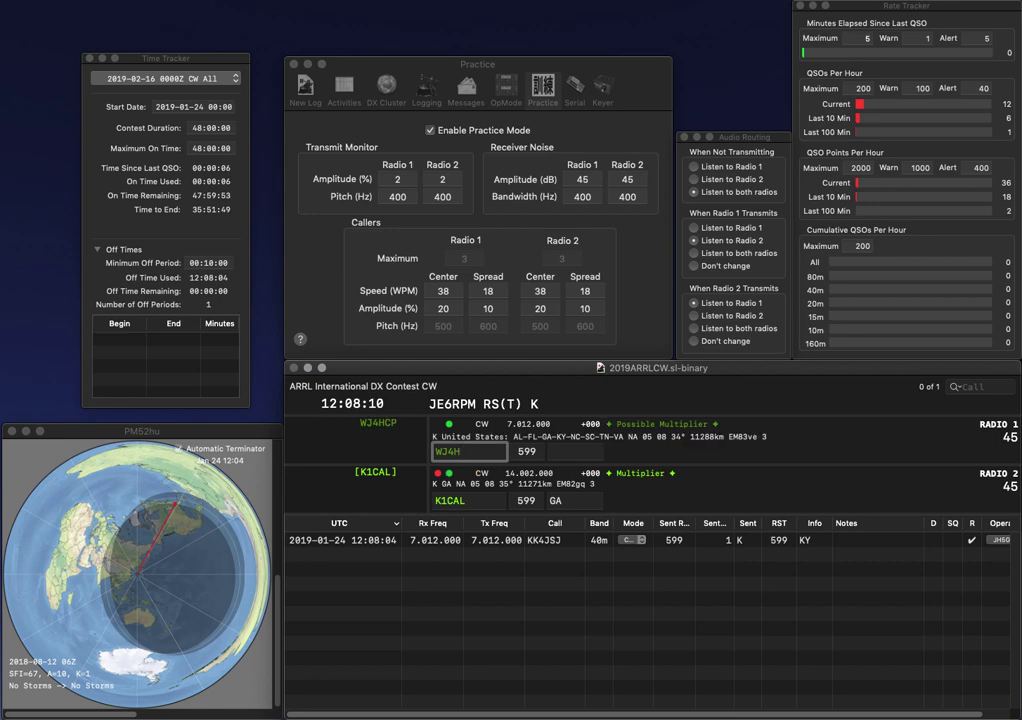
{"action": "type", "text": "CP"}
{"action": "key", "text": "Return"}
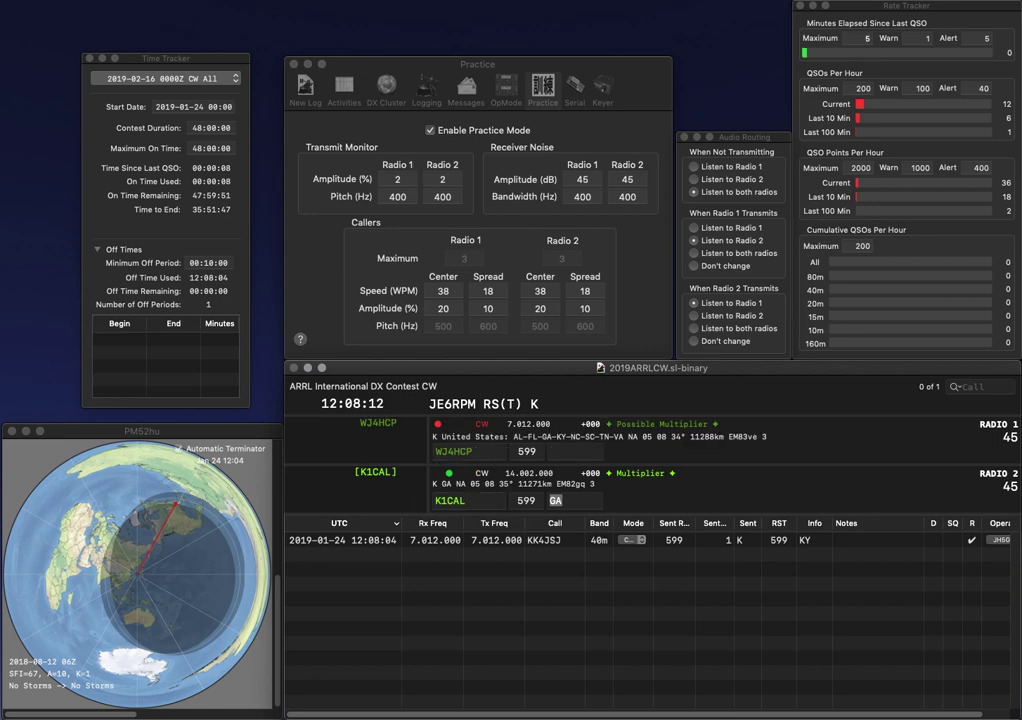
{"action": "key", "text": "Return"}
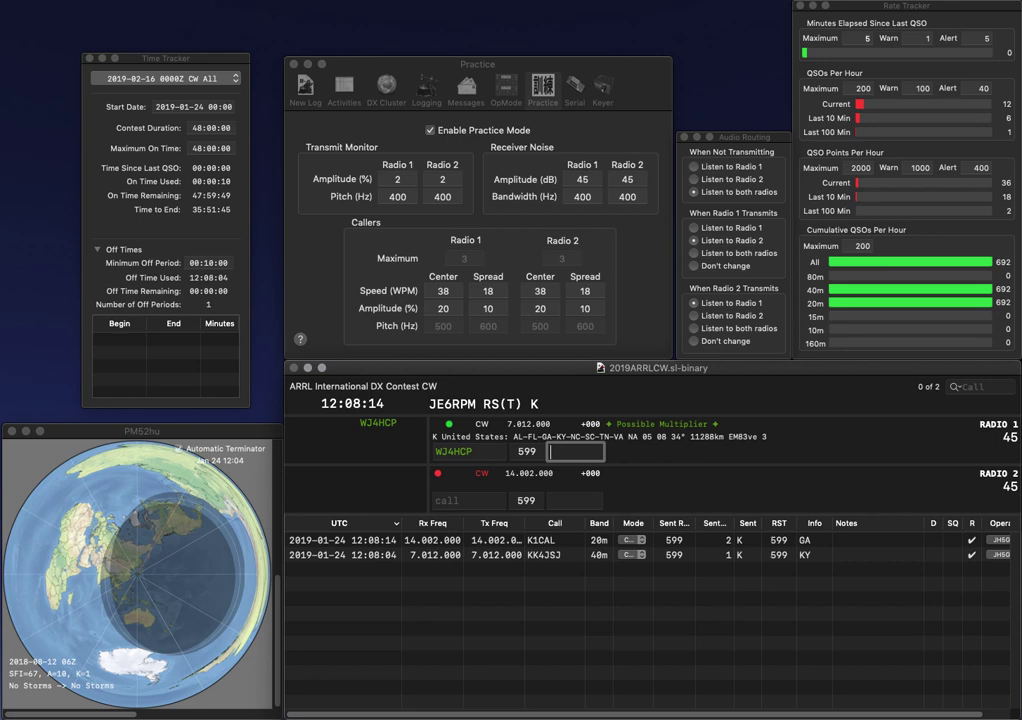
{"action": "type", "text": "GA"}
{"action": "key", "text": "Return"}
{"action": "type", "text": "F"}
{"action": "key", "text": "BackSpace"}
{"action": "type", "text": "W"}
{"action": "key", "text": "Return"}
- Send the partial calls HOR on Radio 1 and FW on Radio 2
{"action": "type", "text": "W"}
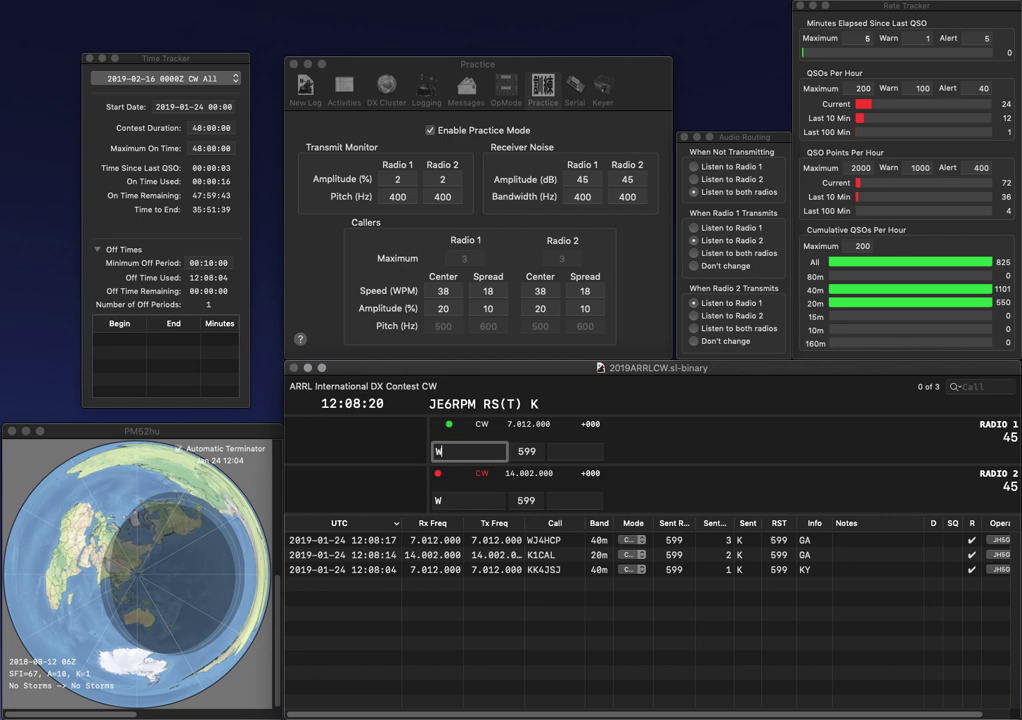
{"action": "type", "text": "HOR"}
{"action": "key", "text": "Return"}
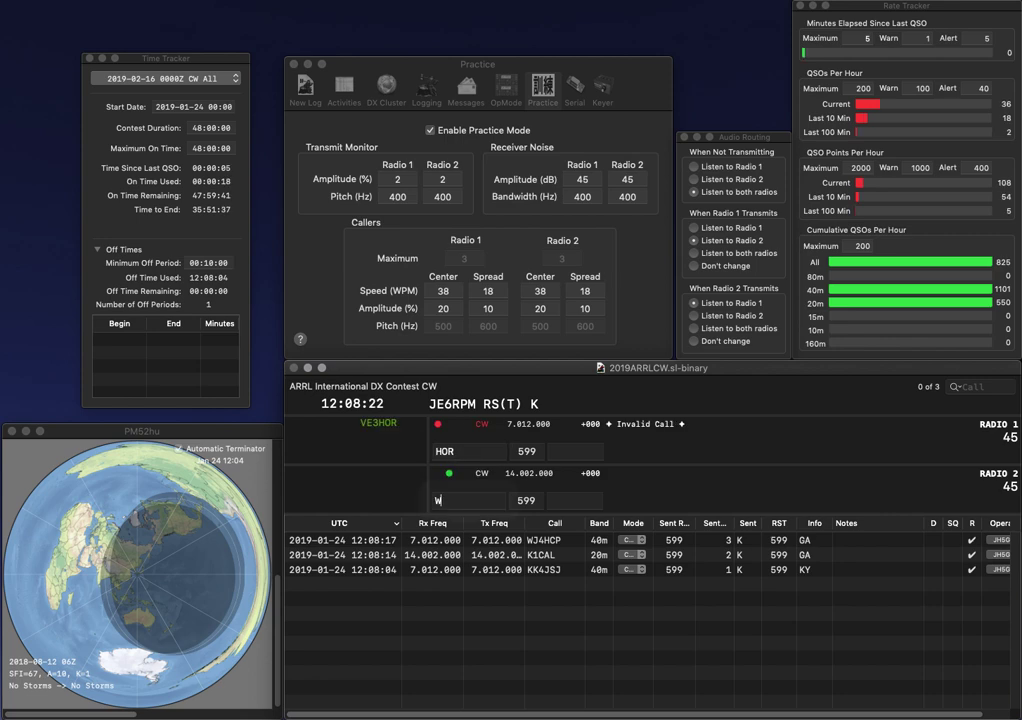
{"action": "type", "text": "F"}
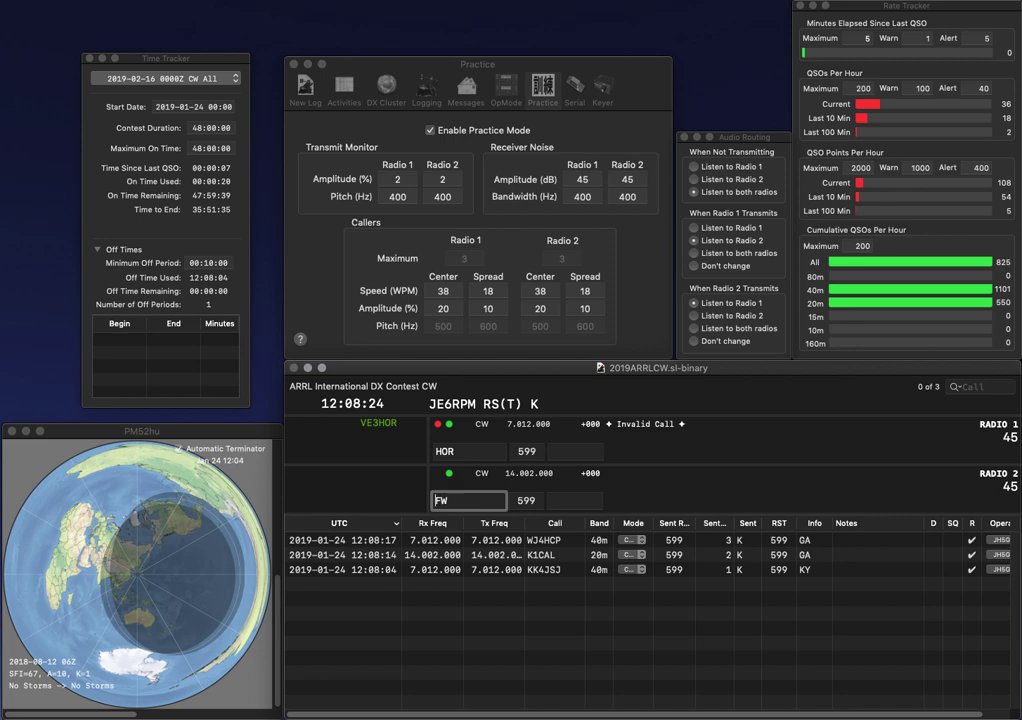
{"action": "key", "text": "Return"}
{"action": "type", "text": "VE3"}
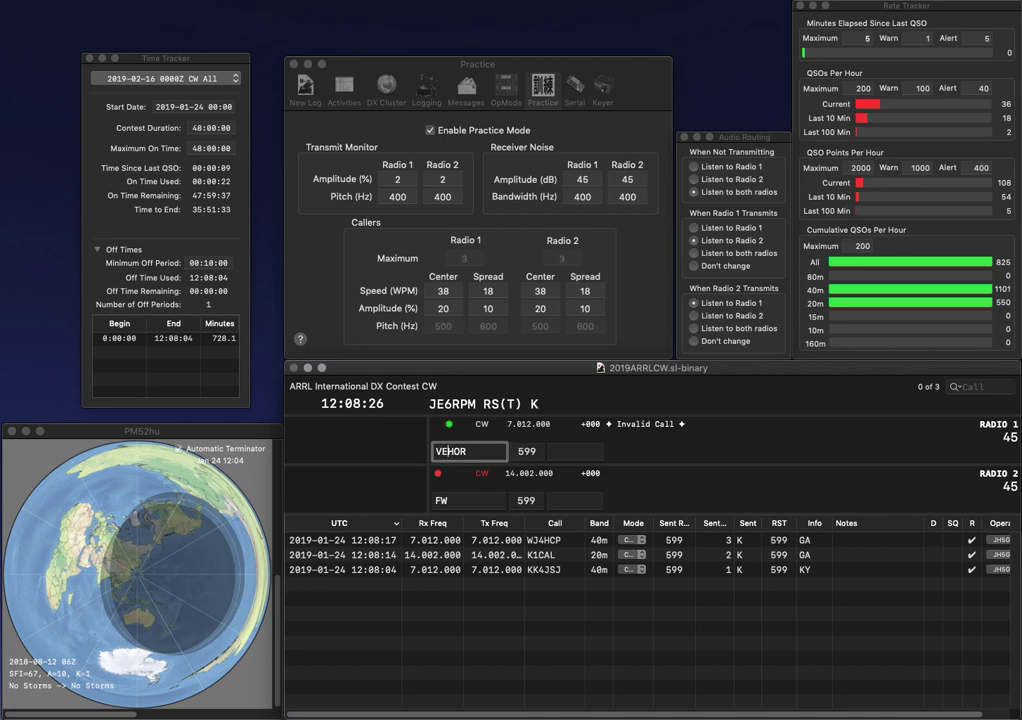
{"action": "key", "text": "Return"}
{"action": "type", "text": "KI4"}
{"action": "key", "text": "Return"}
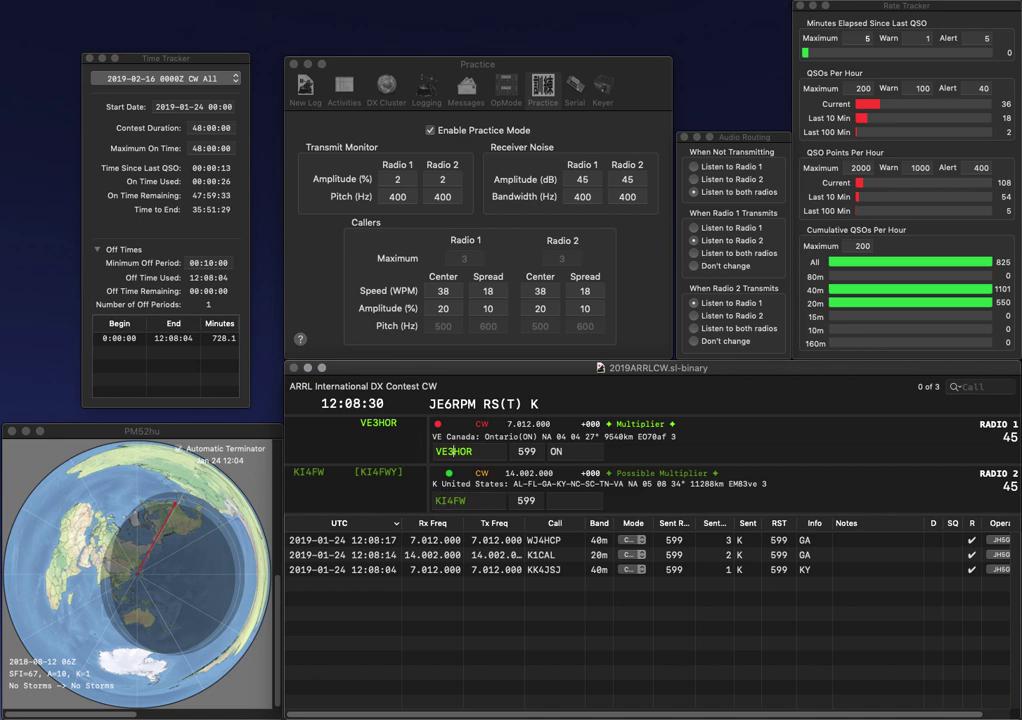
- Log VE3HOR with exchange ON on Radio 1 and KI4FW with exchange NC on Radio 2
{"action": "key", "text": "Tab"}
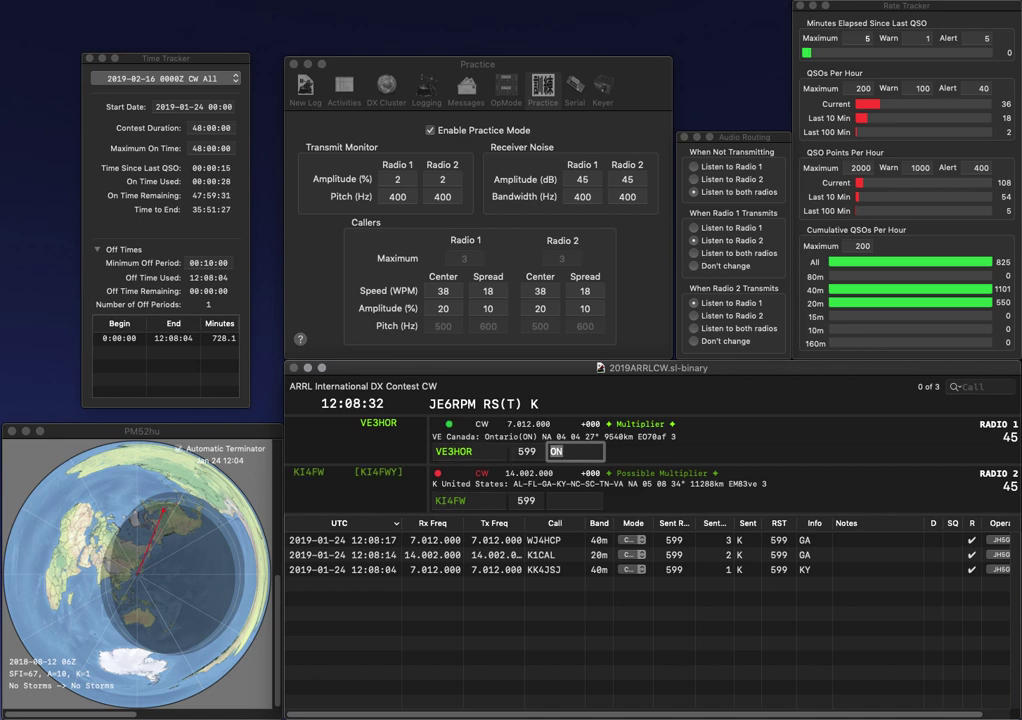
{"action": "key", "text": "Return"}
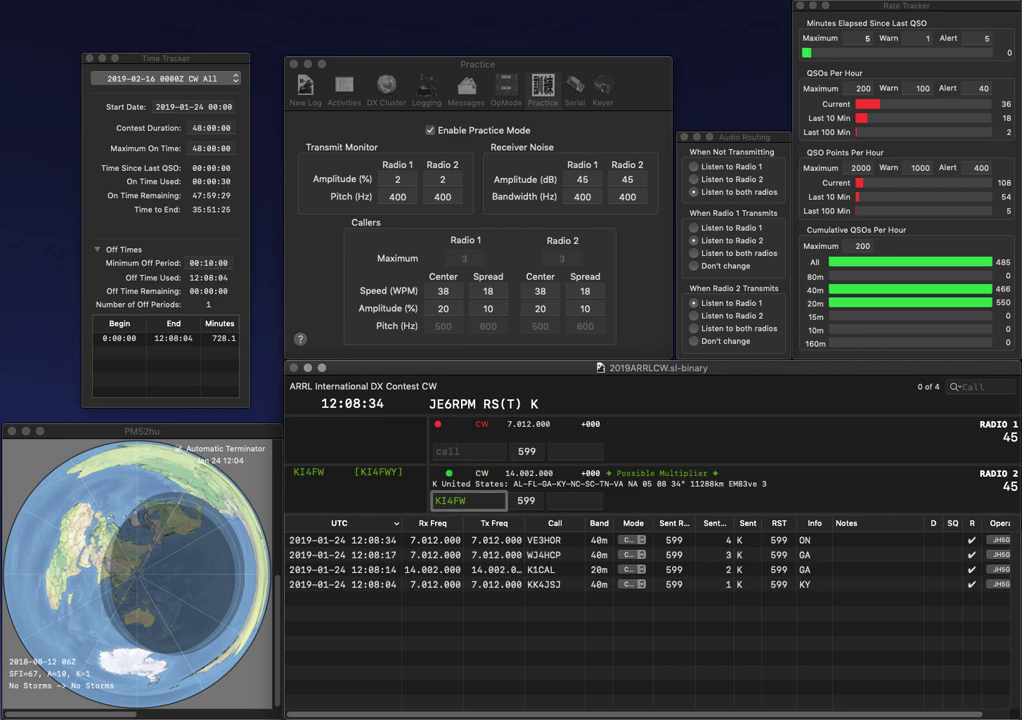
{"action": "key", "text": "Tab"}
{"action": "type", "text": "NC"}
{"action": "key", "text": "Return"}
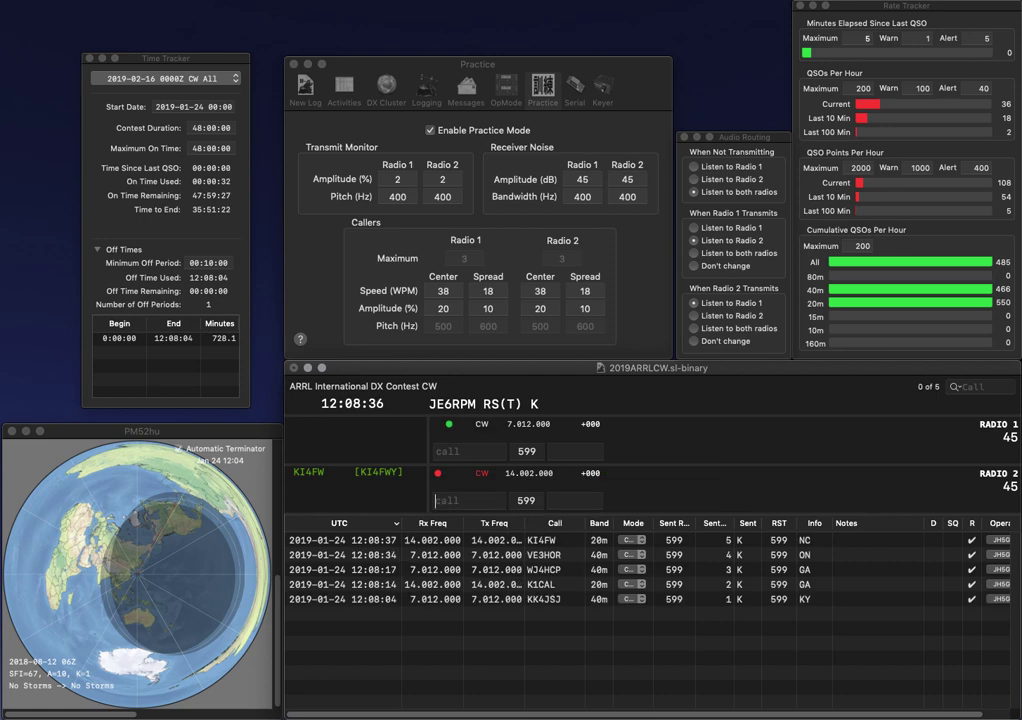
{"action": "type", "text": "W1USN"}
{"action": "key", "text": "Return"}
{"action": "type", "text": "KE5ISO"}
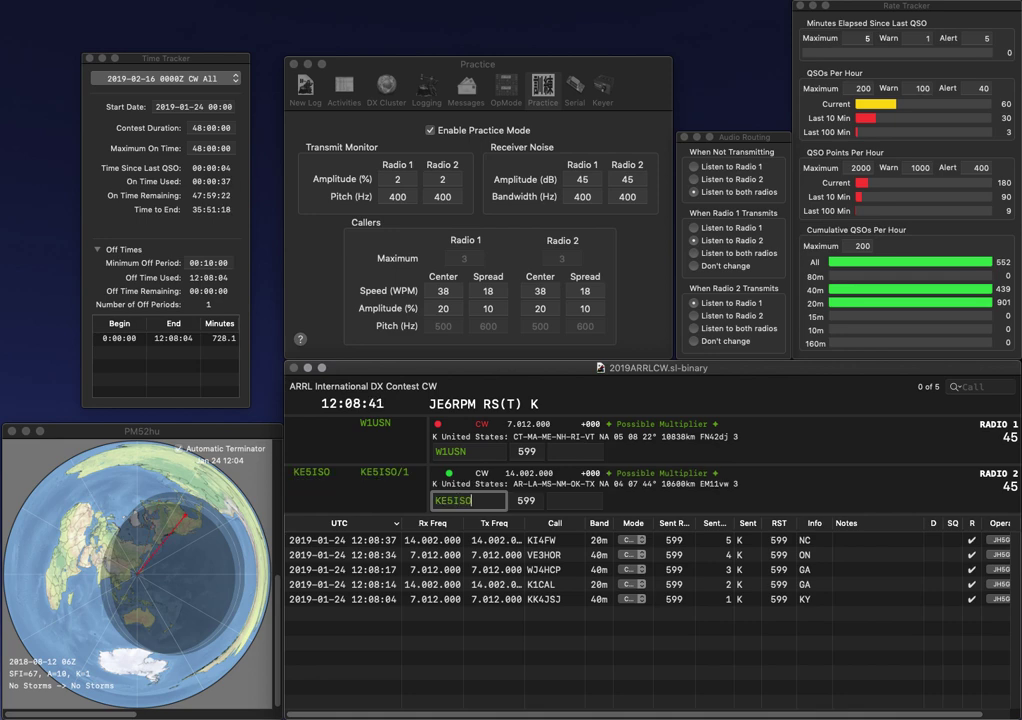
{"action": "key", "text": "Return"}
{"action": "key", "text": "space"}
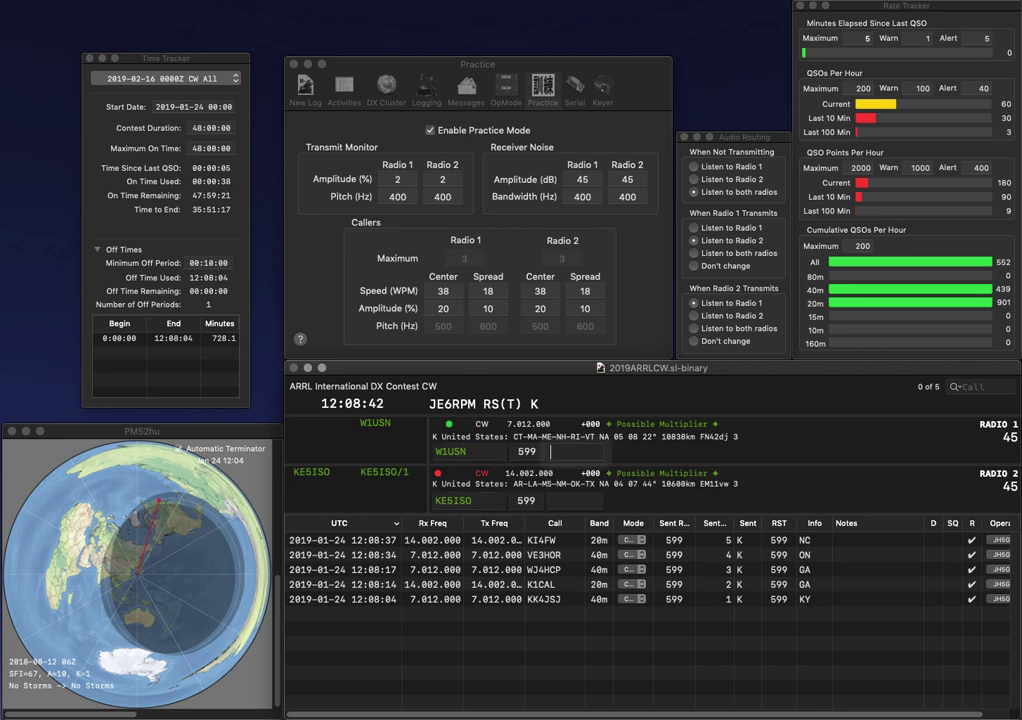
{"action": "type", "text": "ME"}
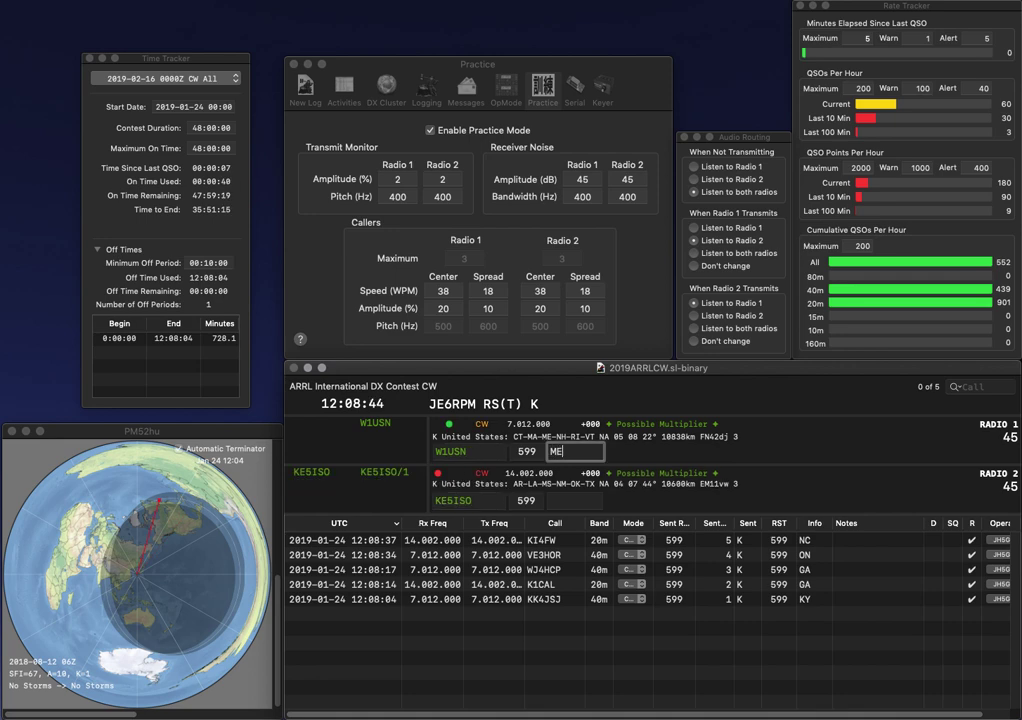
{"action": "key", "text": "Return"}
{"action": "type", "text": "MS"}
{"action": "key", "text": "Return"}
- Answer W1VE on Radio 1 and send the partial call 9O on Radio 2
{"action": "type", "text": "W1VE"}
{"action": "key", "text": "Return"}
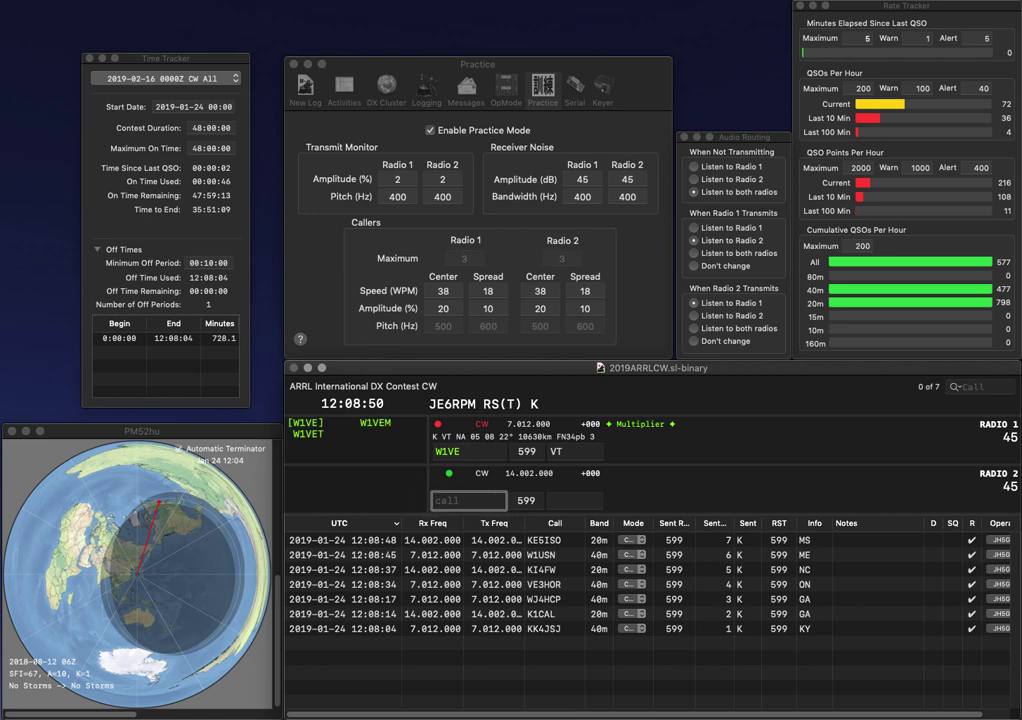
{"action": "type", "text": "90"}
{"action": "key", "text": "Return"}
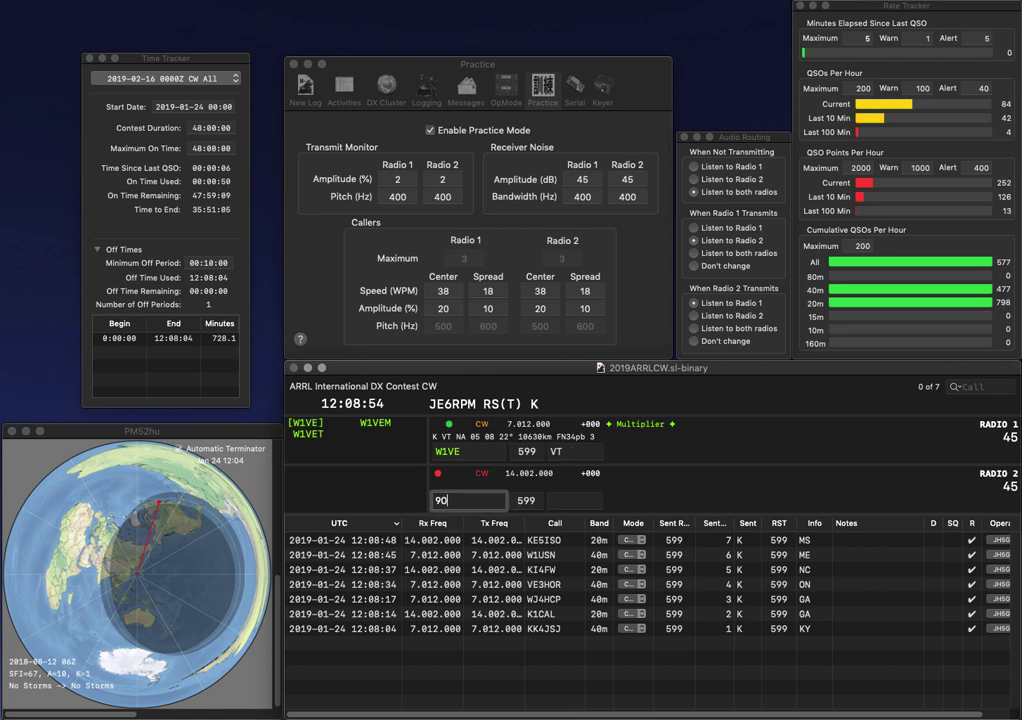
- Log W1VE with exchange VT on Radio 1 and complete the Radio 2 call as KM9O
{"action": "key", "text": "Return"}
{"action": "type", "text": "KM"}
{"action": "key", "text": "Return"}
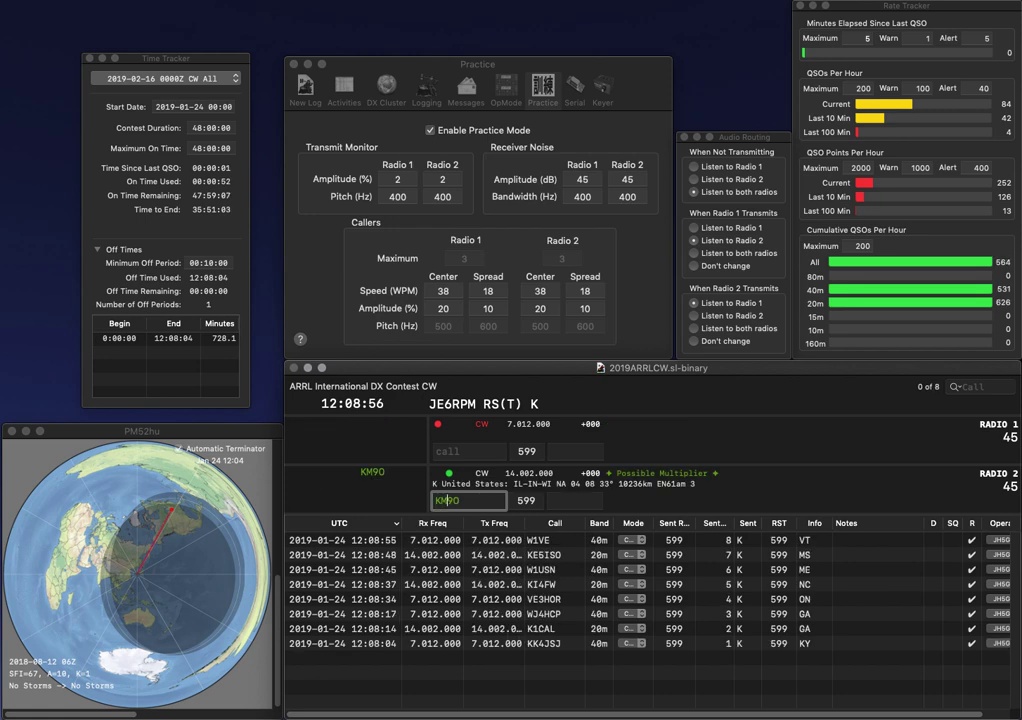
{"action": "type", "text": "K7KMR"}
{"action": "key", "text": "Return"}
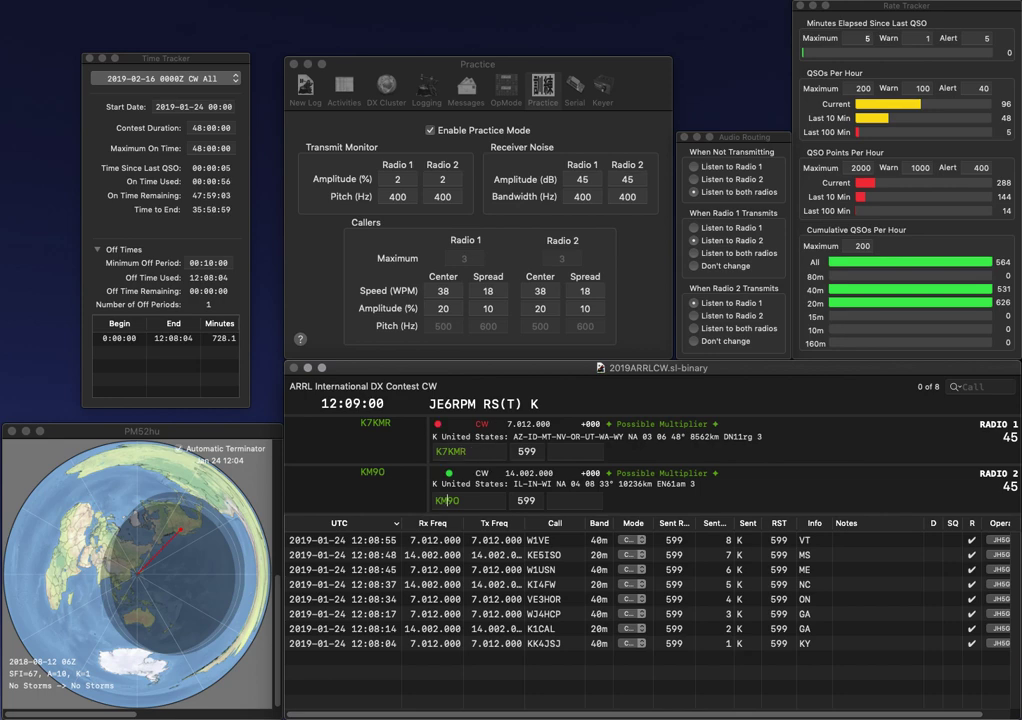
{"action": "type", "text": "IN"}
{"action": "key", "text": "Return"}
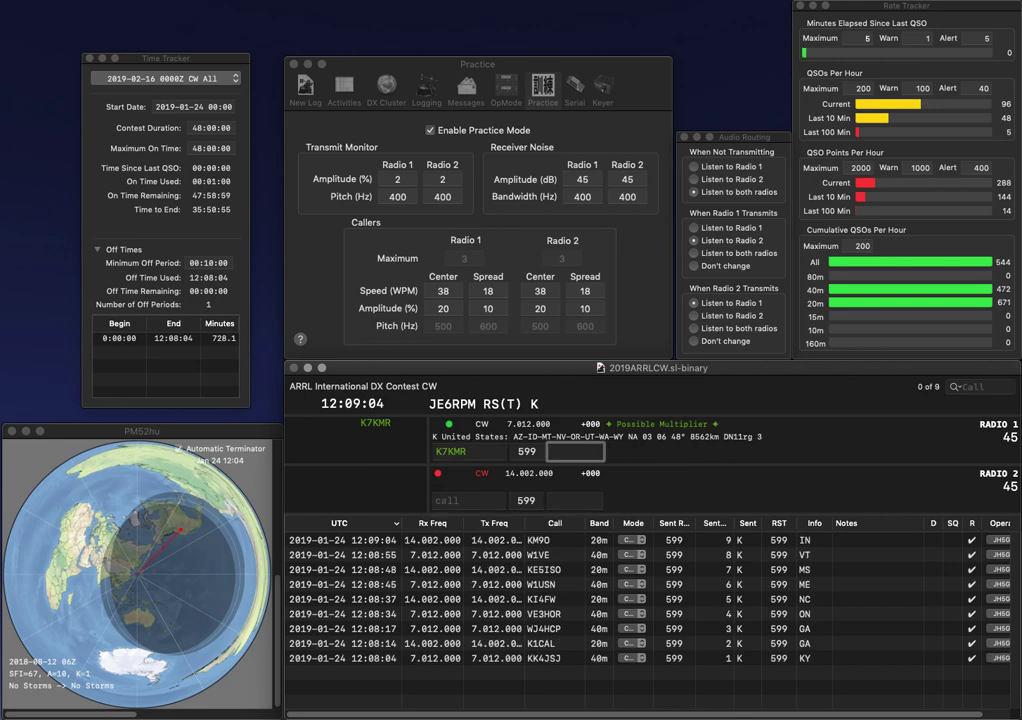
{"action": "type", "text": "M"}
{"action": "key", "text": "BackSpace"}
{"action": "type", "text": "OR"}
{"action": "key", "text": "Return"}
{"action": "type", "text": "N4RSS"}
{"action": "key", "text": "Return"}
{"action": "type", "text": "WA9WSJ"}
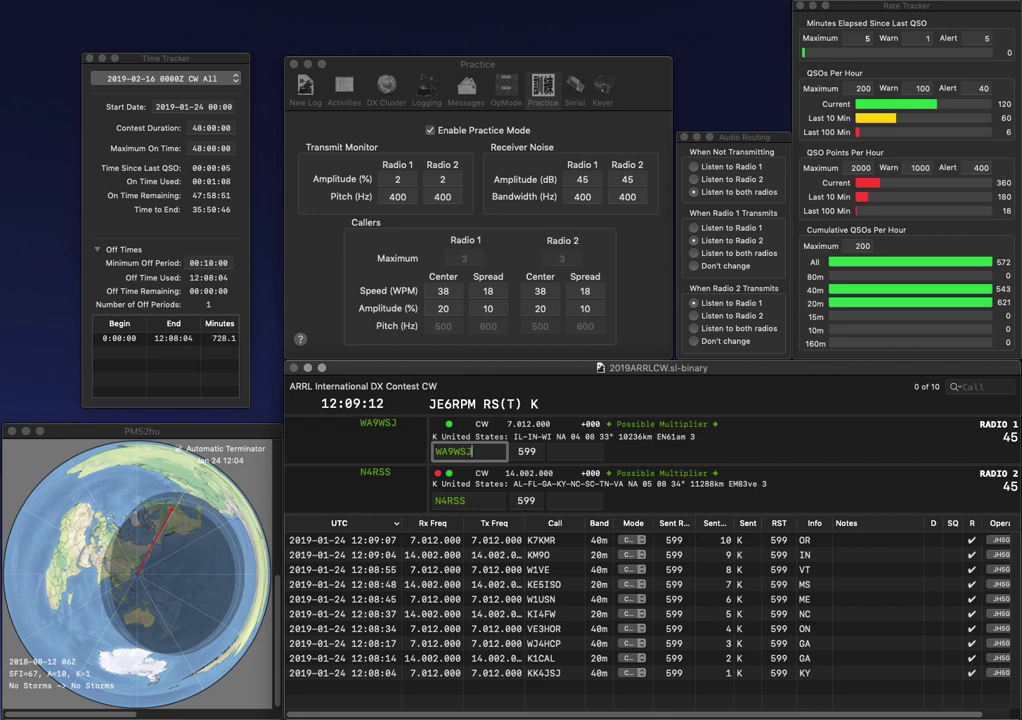
{"action": "key", "text": "Return"}
{"action": "type", "text": "FL"}
{"action": "key", "text": "Return"}
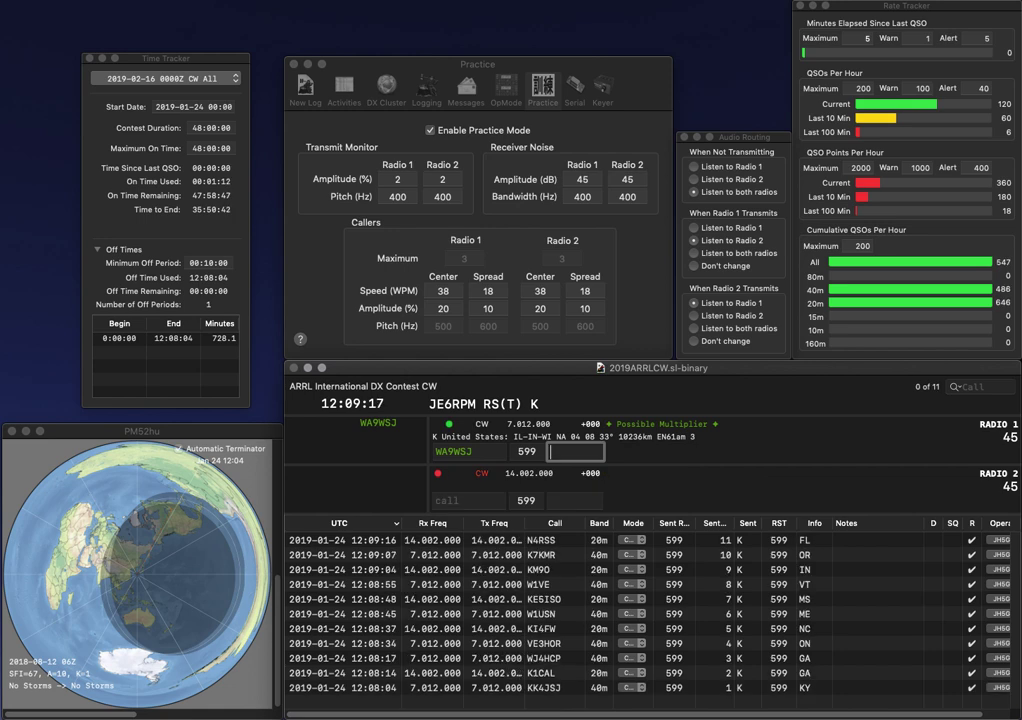
{"action": "type", "text": "WI"}
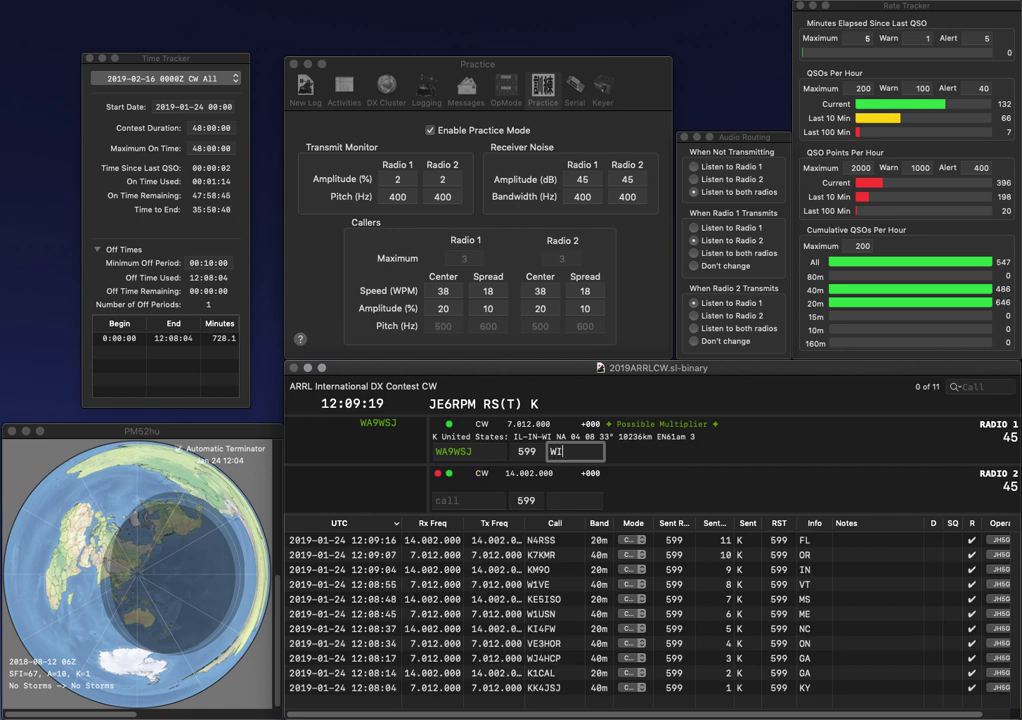
{"action": "key", "text": "Return"}
{"action": "type", "text": "VE7PT"}
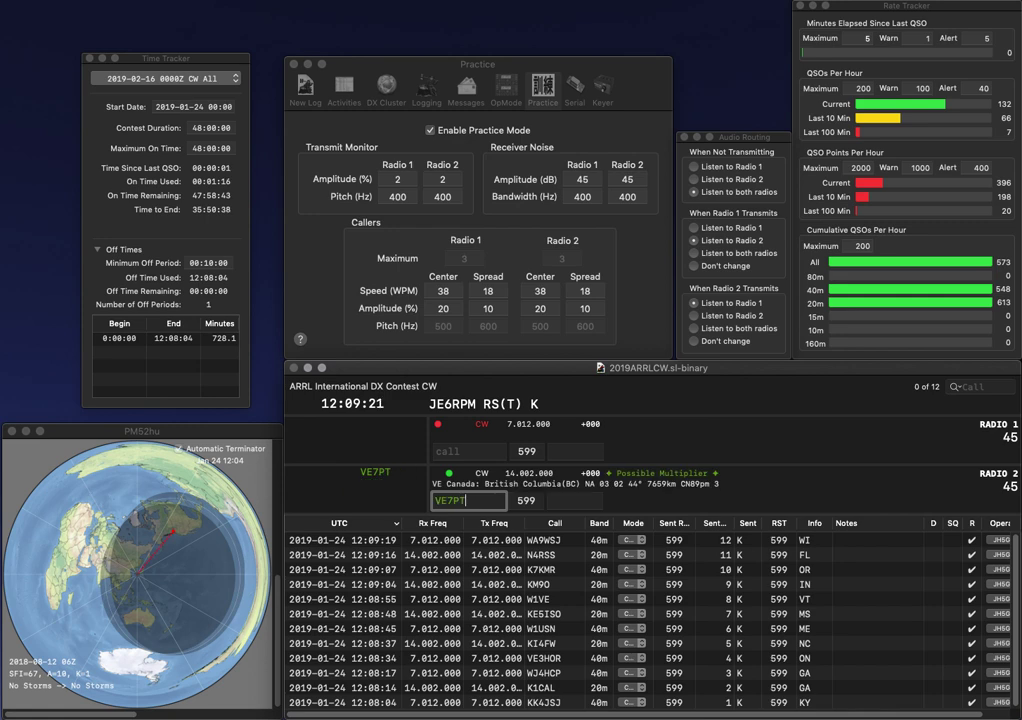
{"action": "key", "text": "Return"}
{"action": "type", "text": "N4EMP"}
{"action": "key", "text": "Return"}
{"action": "key", "text": "Return"}
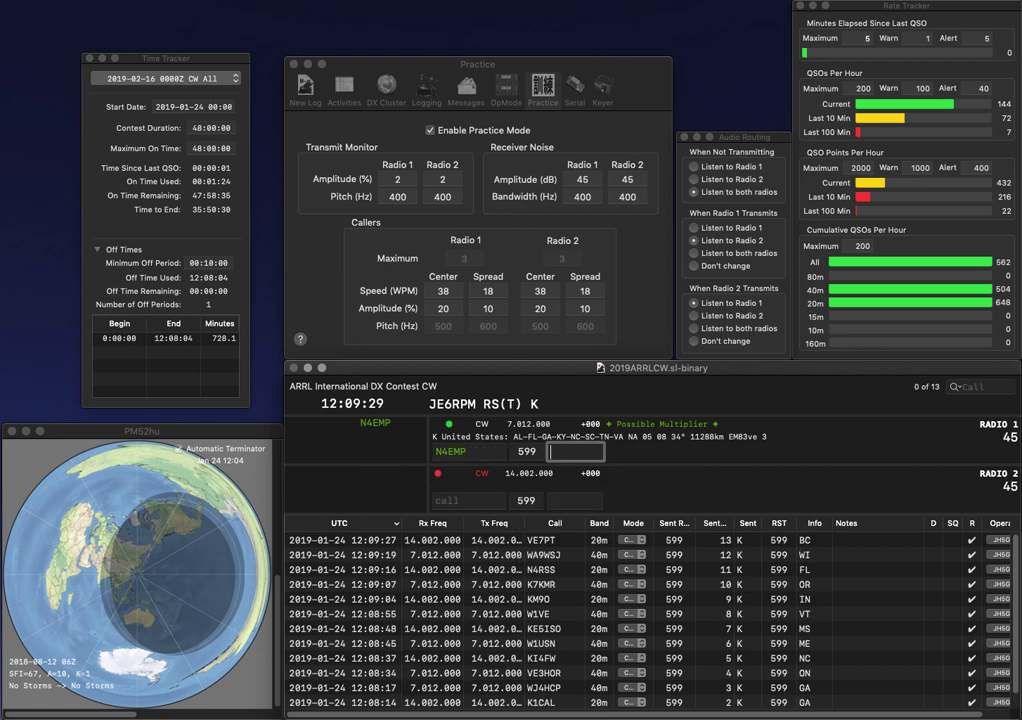
{"action": "key", "text": "Return"}
{"action": "type", "text": "K2HZN"}
{"action": "key", "text": "Return"}
{"action": "type", "text": "NT2I"}
{"action": "key", "text": "Return"}
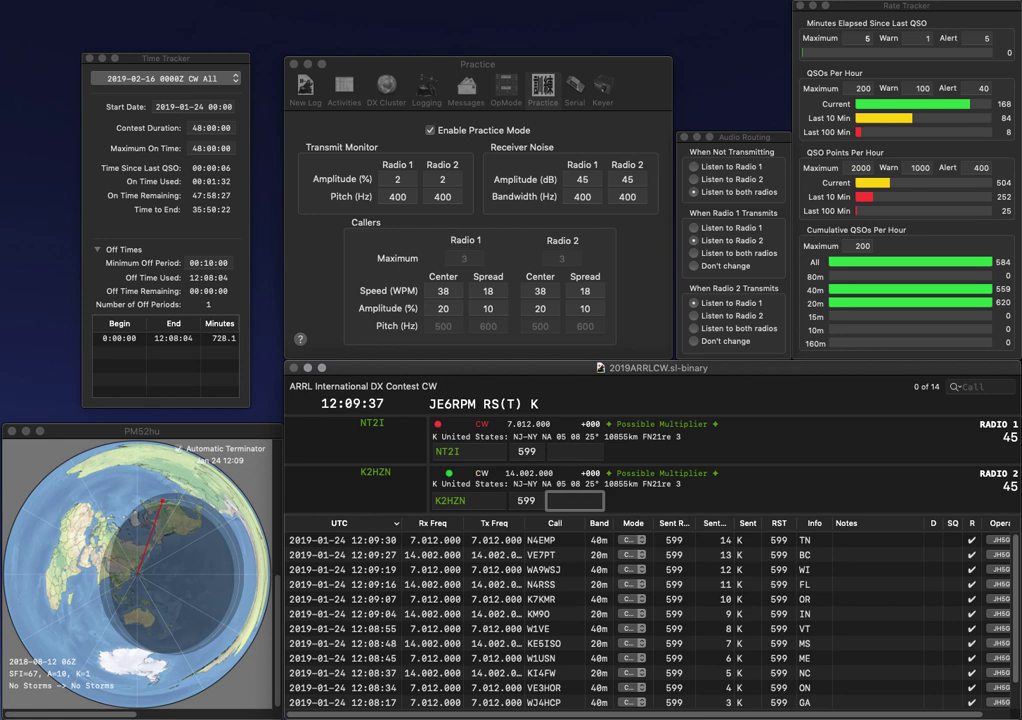
{"action": "type", "text": "NY"}
{"action": "key", "text": "Return"}
- Log NT2I with exchange NY on Radio 1 and answer W3EEK on Radio 2
{"action": "type", "text": "NY"}
{"action": "key", "text": "Return"}
{"action": "type", "text": "W"}
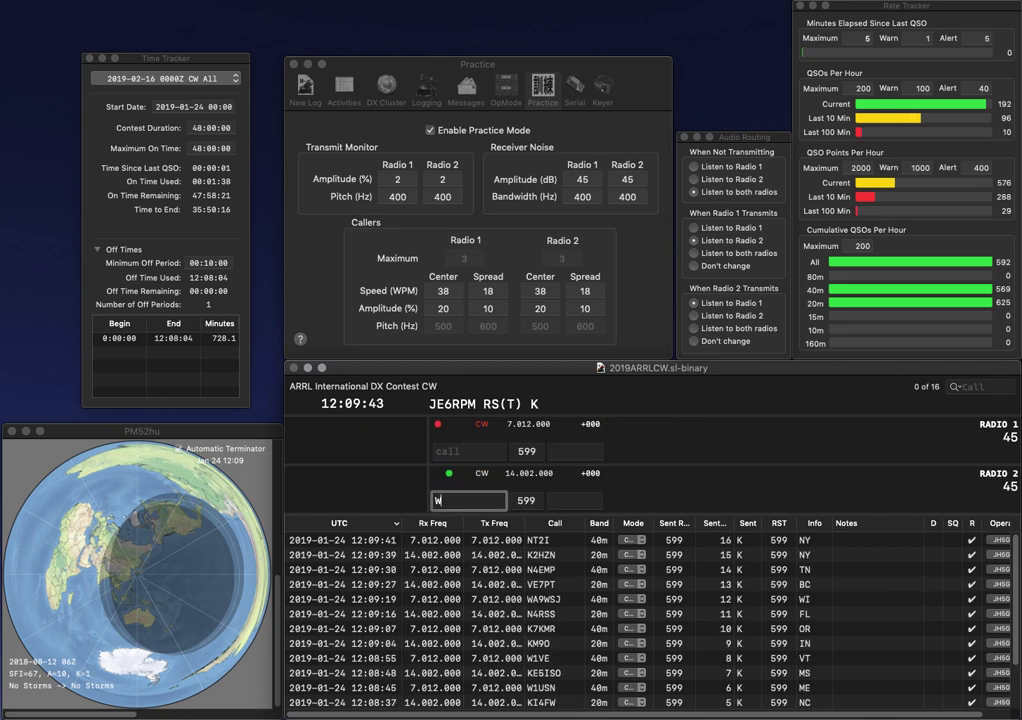
{"action": "type", "text": "3EEK"}
{"action": "key", "text": "Return"}
{"action": "type", "text": "W5PKK"}
{"action": "key", "text": "Return"}
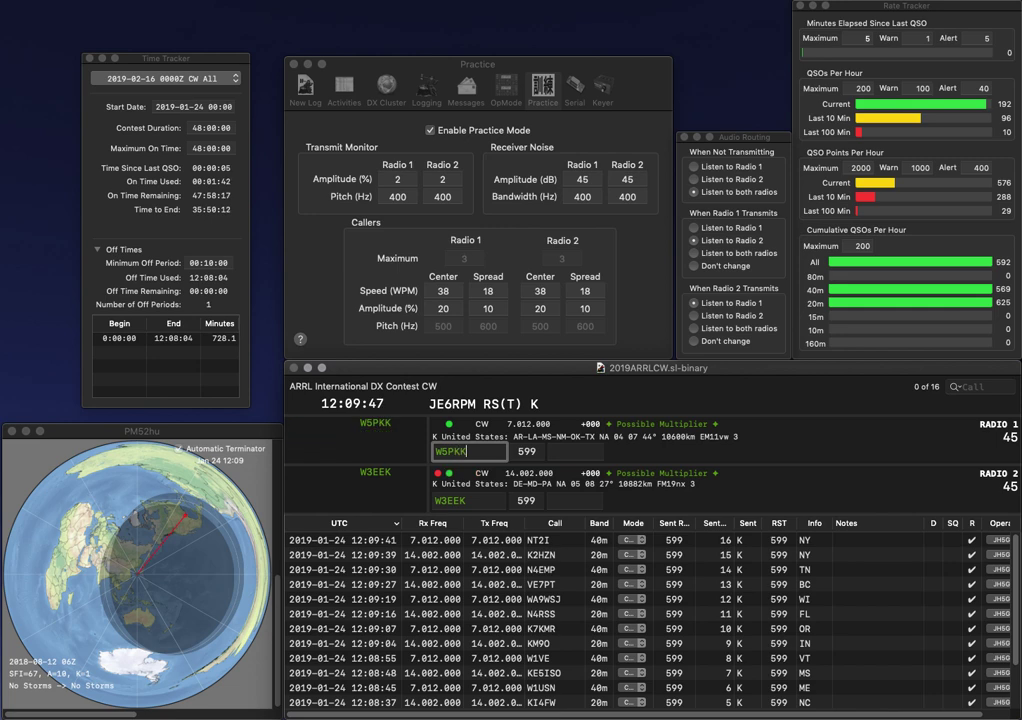
{"action": "key", "text": "Return"}
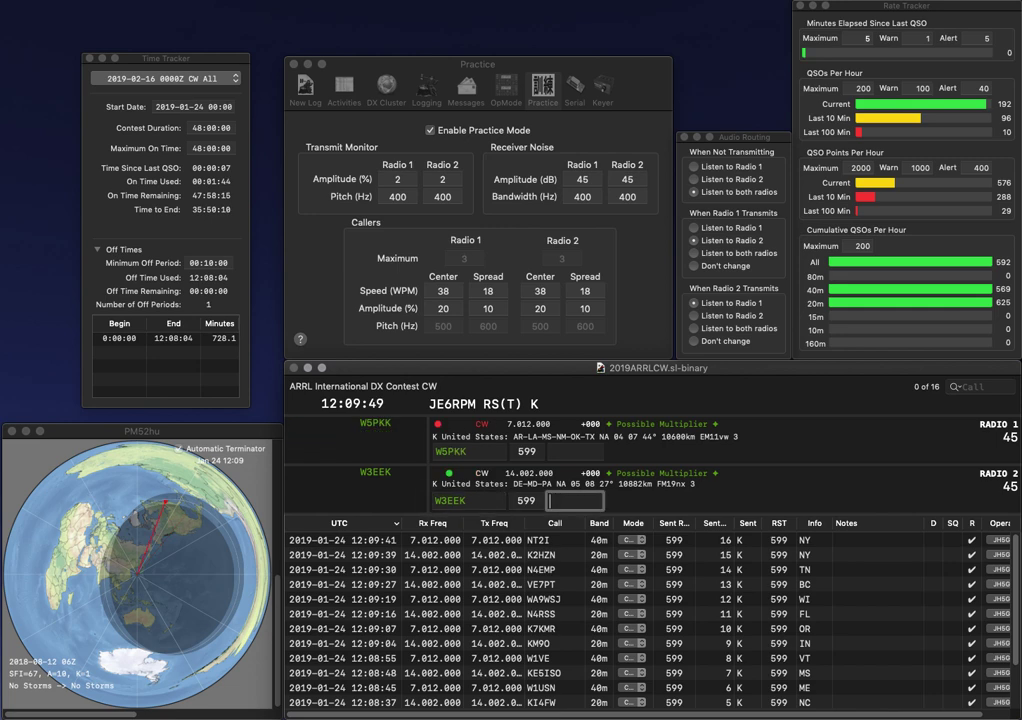
{"action": "type", "text": "MD"}
{"action": "key", "text": "Return"}
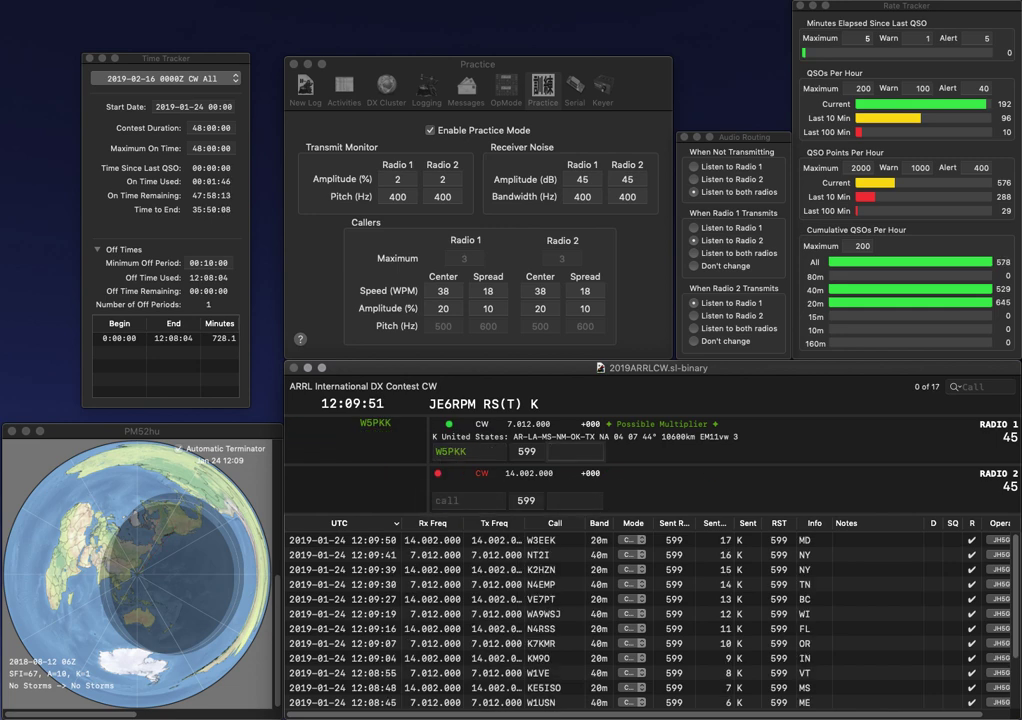
{"action": "type", "text": "MS"}
{"action": "key", "text": "Return"}
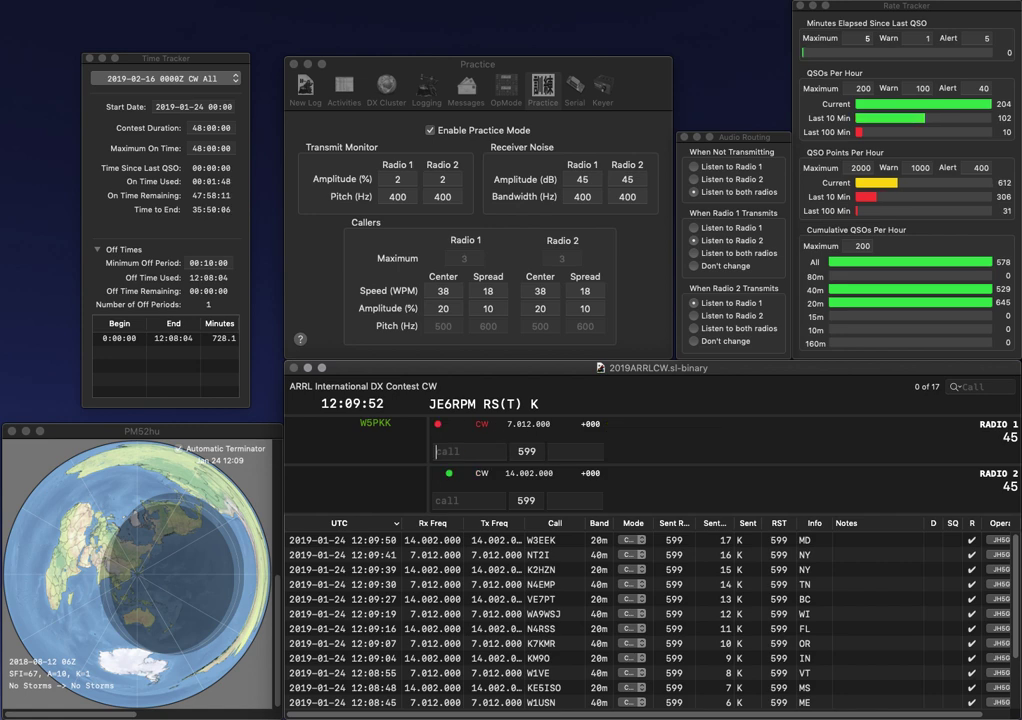
- Answer K6MM on Radio 2 and N6CA on Radio 1, logging both with exchange CA
{"action": "type", "text": "K6MM"}
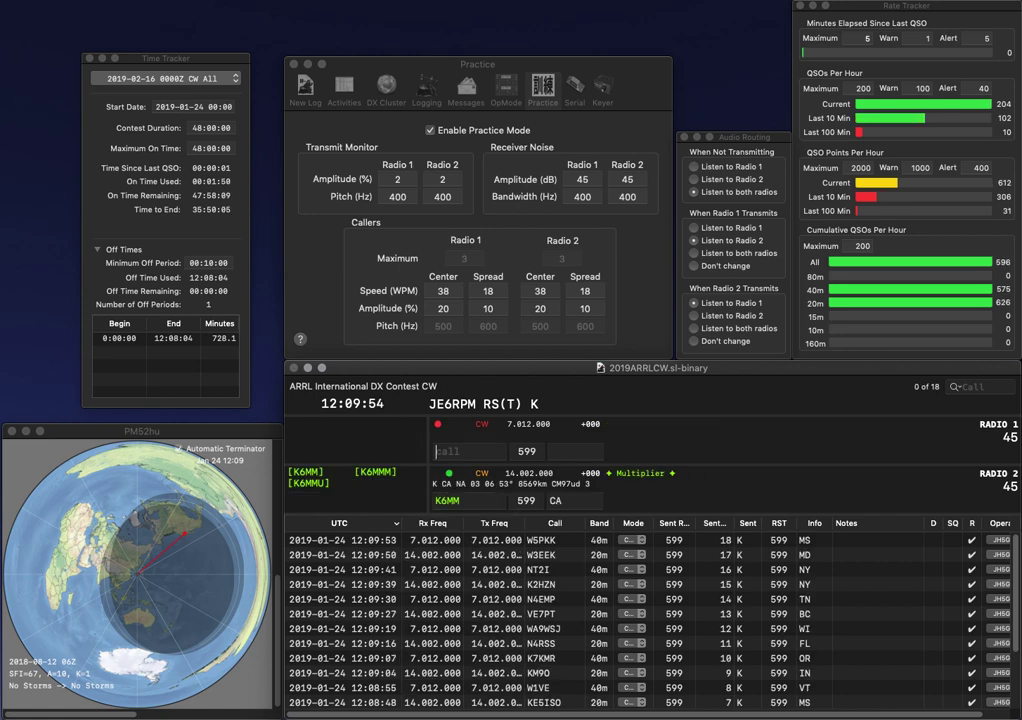
{"action": "type", "text": "N6"}
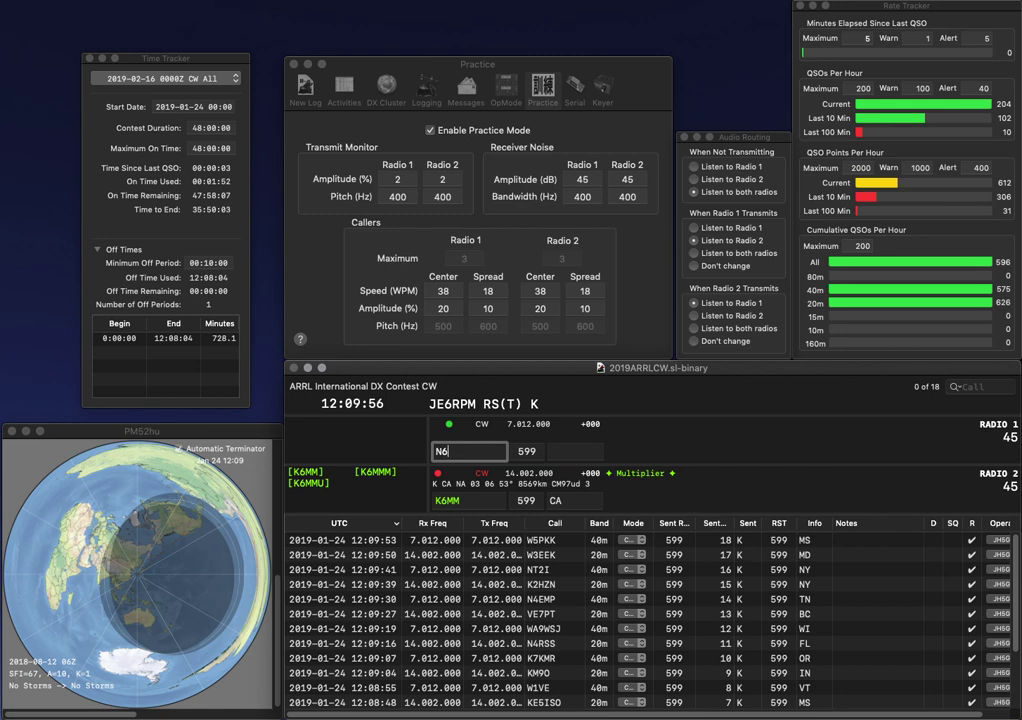
{"action": "type", "text": "CA"}
{"action": "key", "text": "Return"}
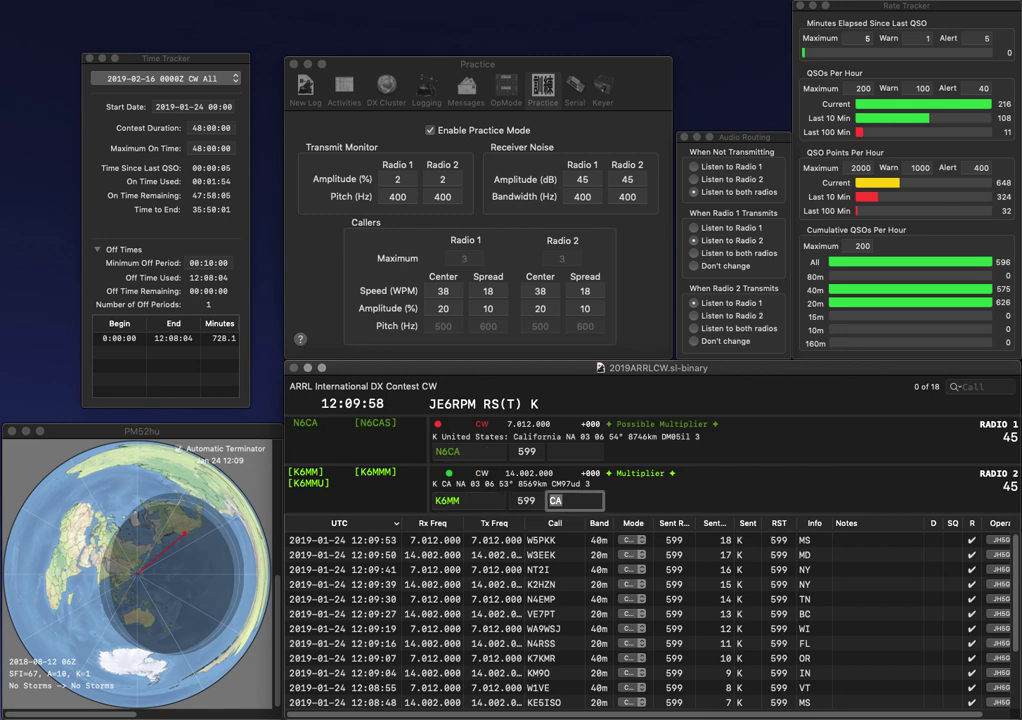
{"action": "key", "text": "Return"}
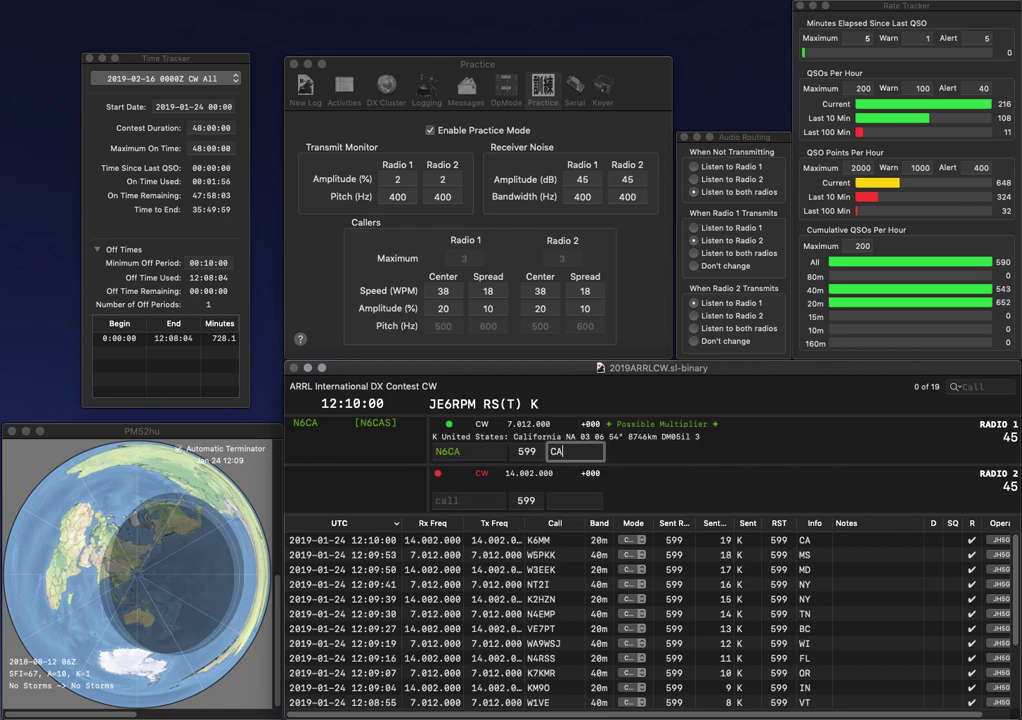
{"action": "key", "text": "Return"}
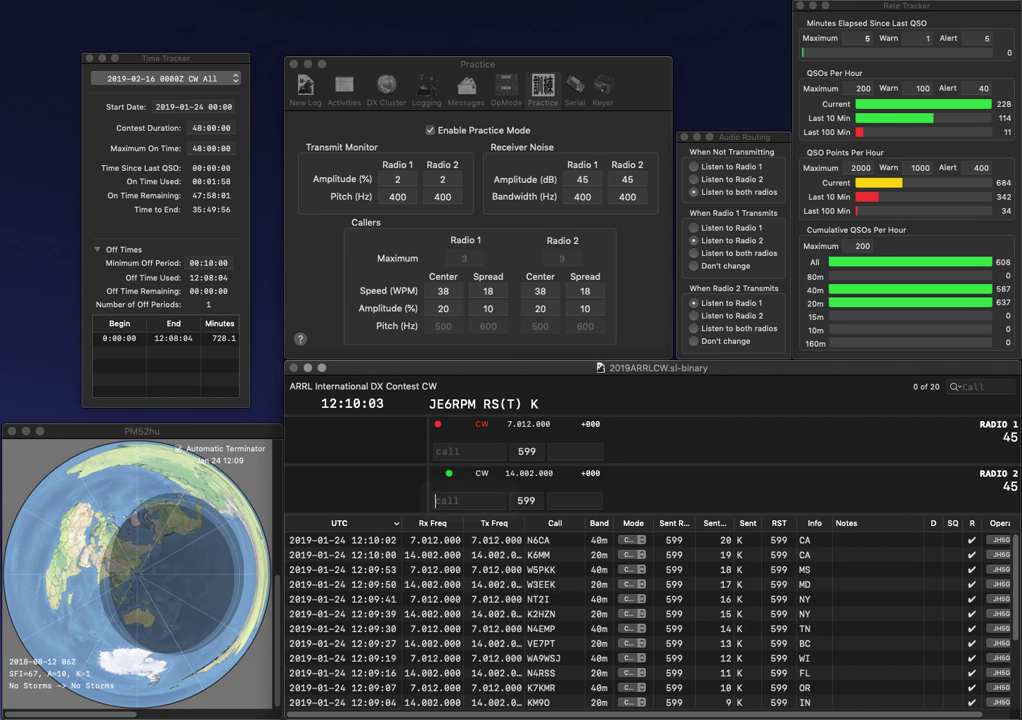
{"action": "type", "text": "WA8RCN"}
{"action": "key", "text": "Return"}
{"action": "type", "text": "K4QR"}
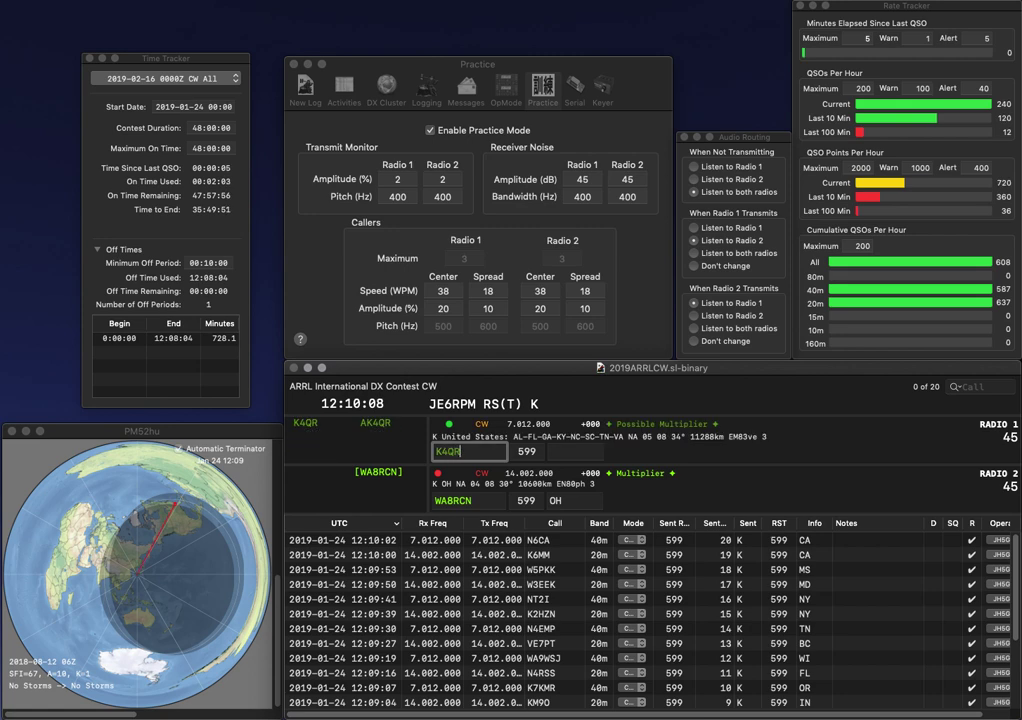
{"action": "key", "text": "Return"}
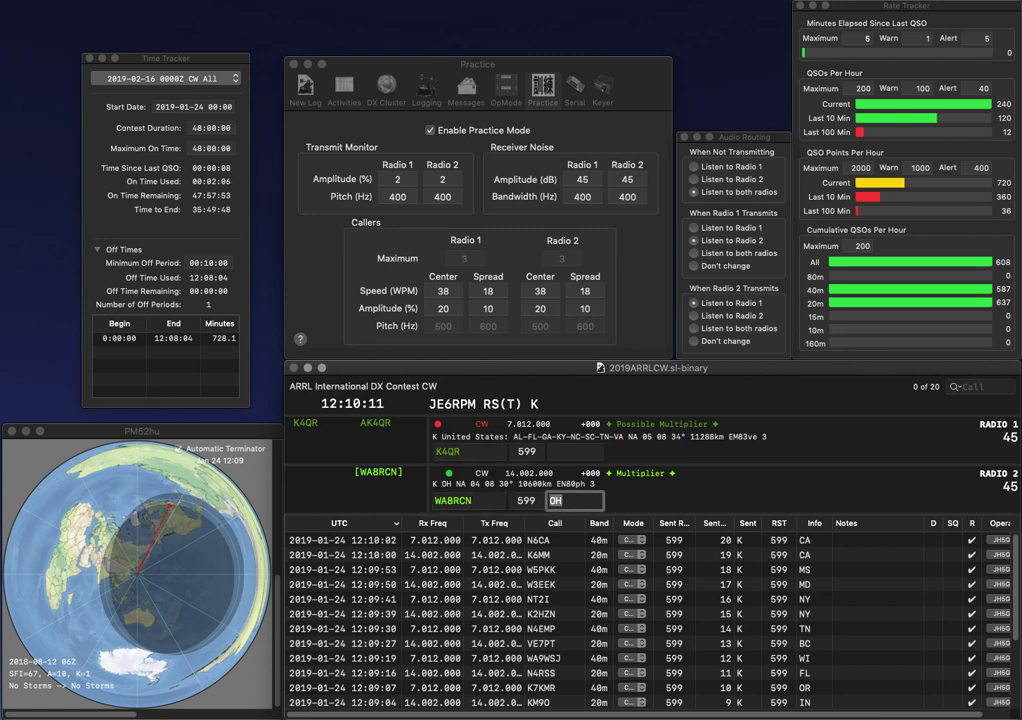
{"action": "key", "text": "Return"}
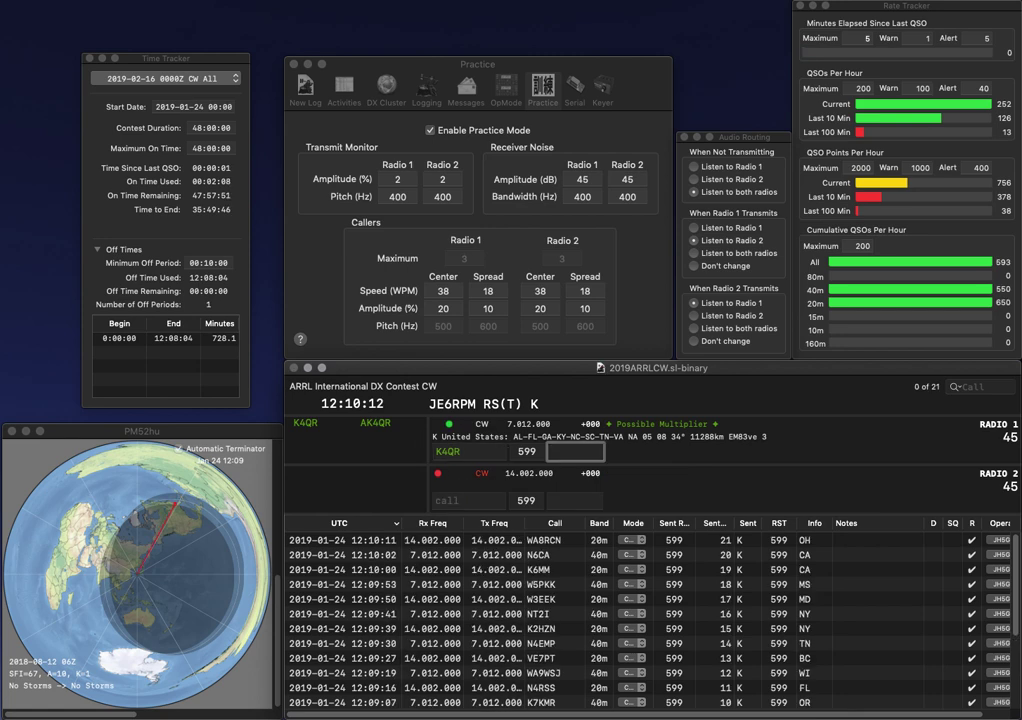
{"action": "type", "text": "VA"}
{"action": "key", "text": "Return"}
{"action": "type", "text": "W"}
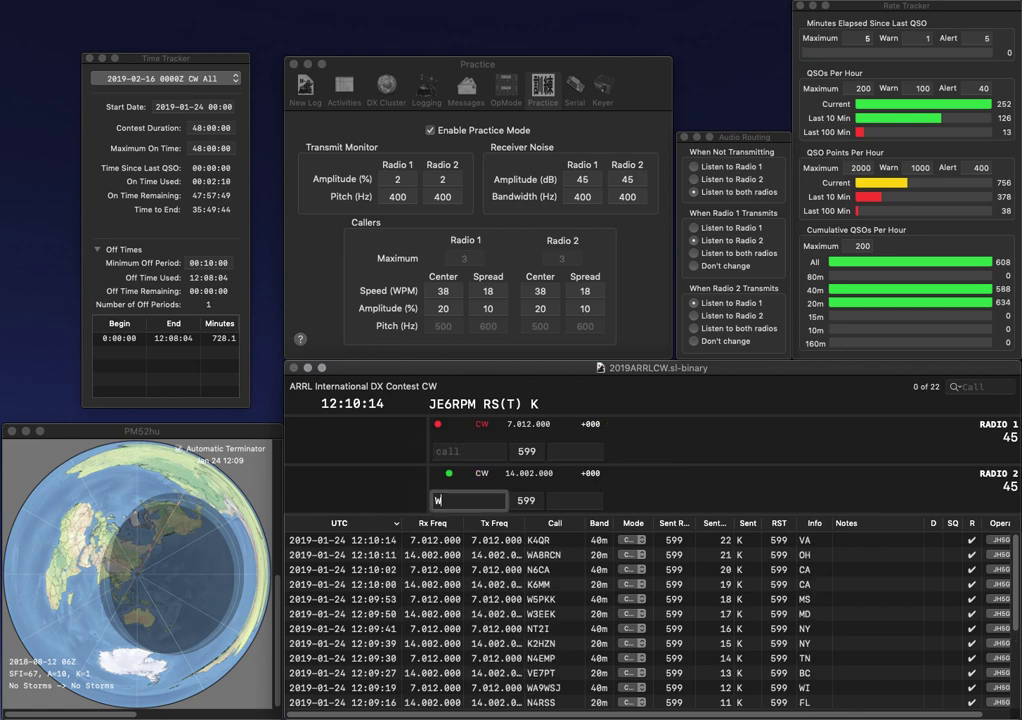
{"action": "type", "text": "A2ETU"}
{"action": "key", "text": "Return"}
{"action": "type", "text": "K5BCN"}
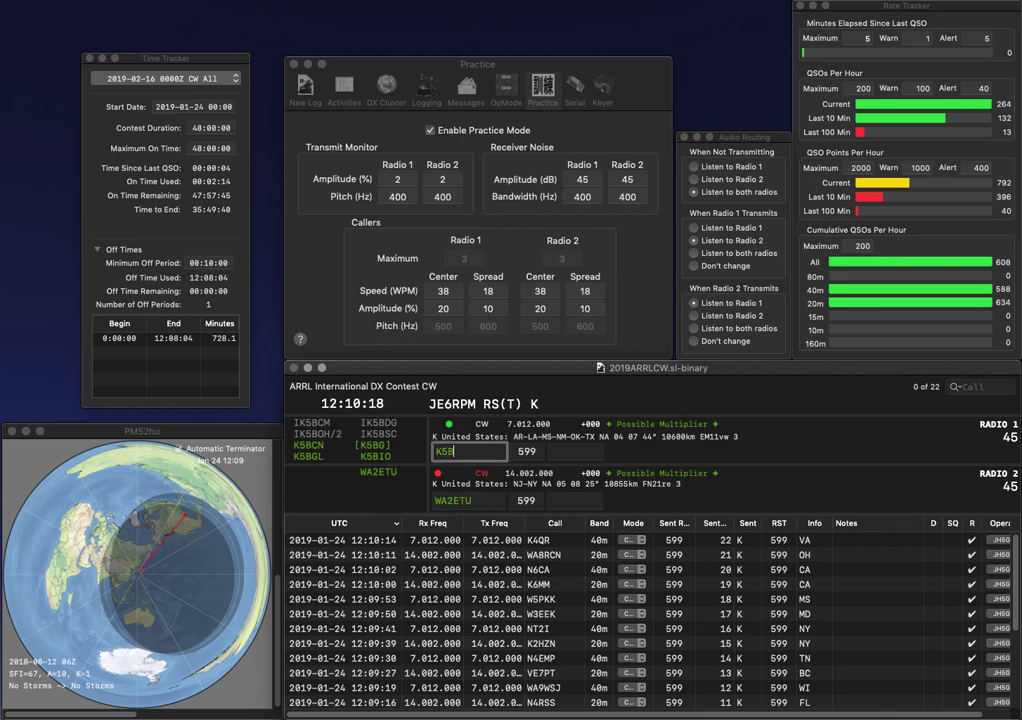
{"action": "key", "text": "Return"}
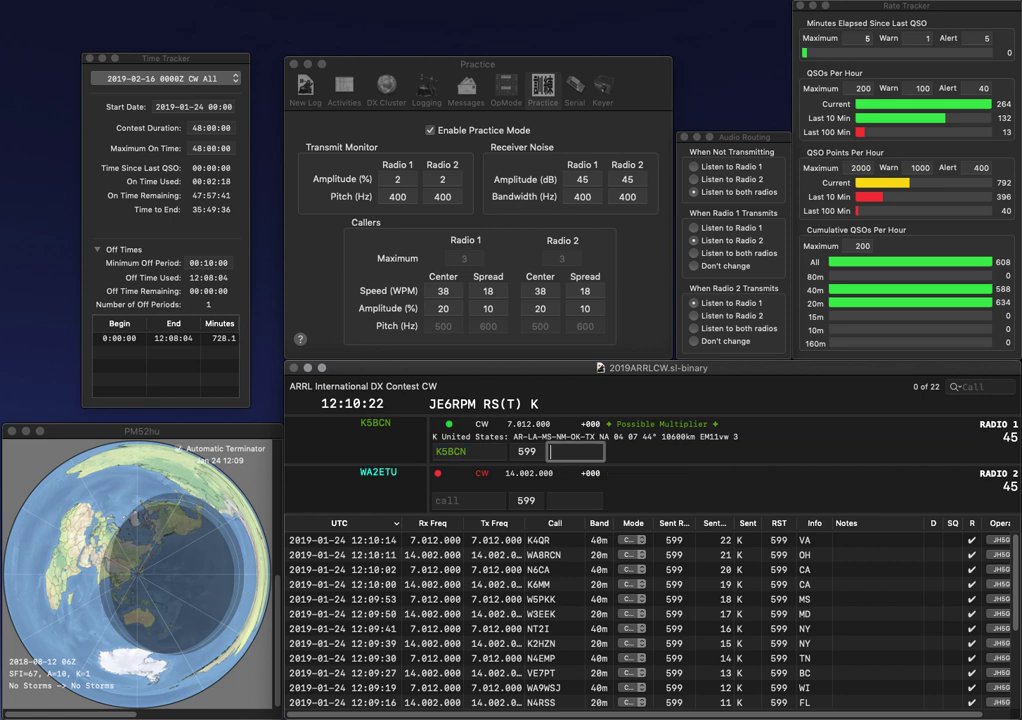
{"action": "key", "text": "Return"}
{"action": "type", "text": "AR"}
{"action": "key", "text": "Return"}
- Answer KG3V on Radio 2 and log it with exchange MD, and answer KN6D on Radio 1
{"action": "type", "text": "KG"}
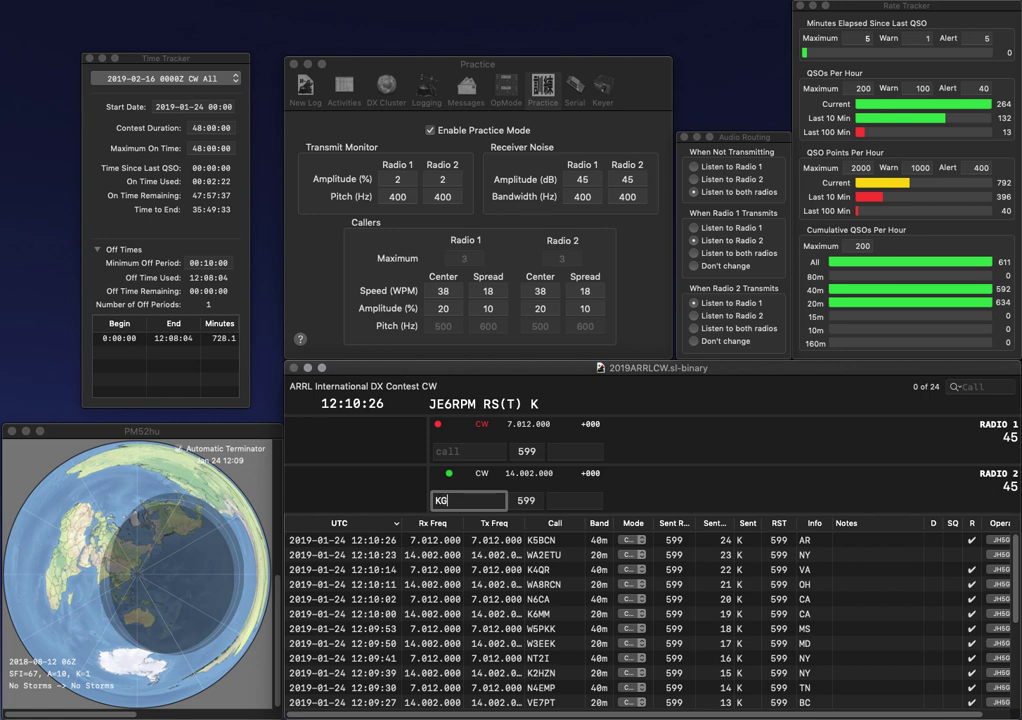
{"action": "type", "text": "3V"}
{"action": "key", "text": "Return"}
{"action": "type", "text": "KN6D"}
{"action": "key", "text": "Return"}
{"action": "type", "text": "MD"}
{"action": "key", "text": "Return"}
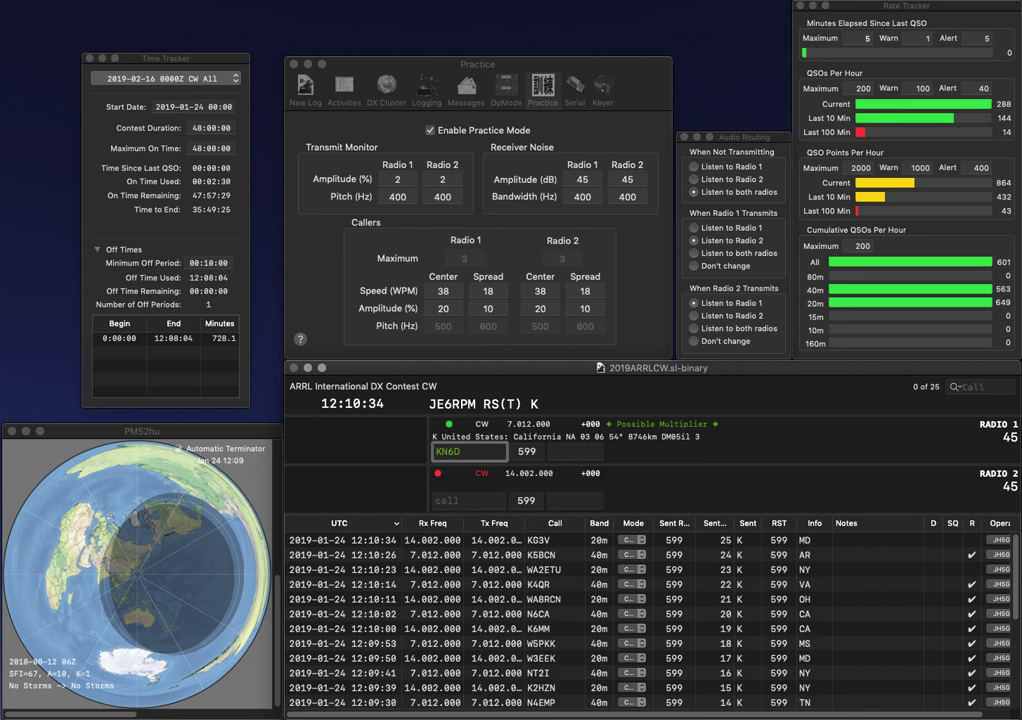
- Change the Radio 1 call to WN2E and answer it, and enter WN2Z as the Radio 2 call
{"action": "key", "text": "super+Left"}
{"action": "key", "text": "Delete"}
{"action": "key", "text": "Delete"}
{"action": "key", "text": "Delete"}
{"action": "type", "text": "WN"}
{"action": "key", "text": "Return"}
{"action": "type", "text": "20"}
{"action": "key", "text": "BackSpace"}
{"action": "type", "text": "Z"}
{"action": "key", "text": "super+Left"}
{"action": "type", "text": "WN"}
{"action": "key", "text": "Return"}
{"action": "type", "text": "2E"}
{"action": "key", "text": "Return"}
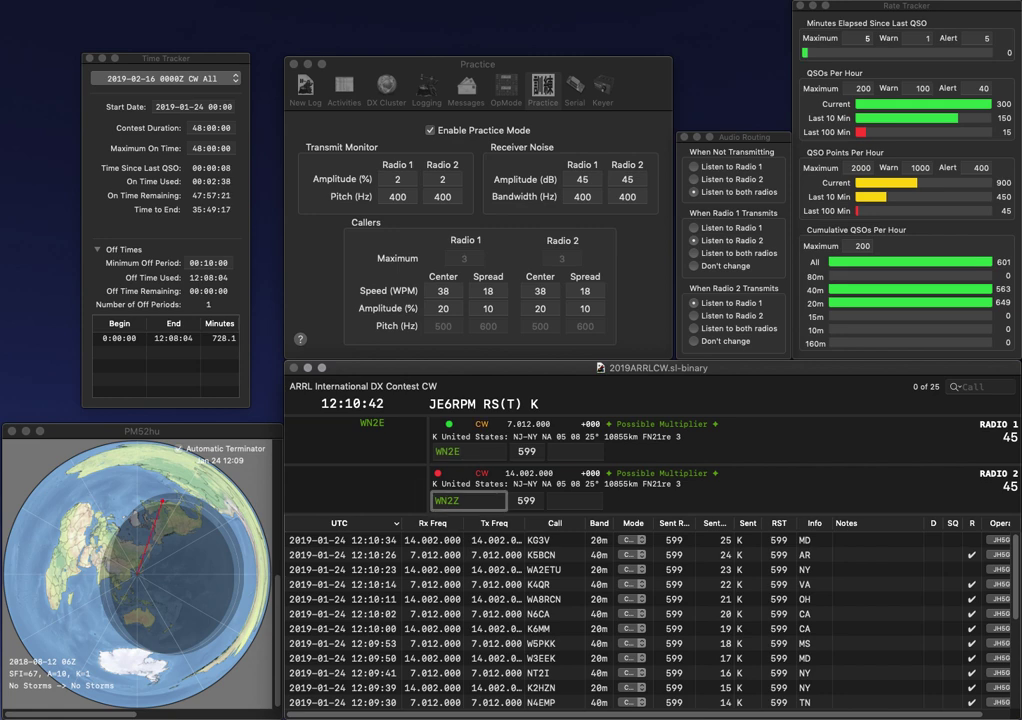
{"action": "key", "text": "BackSpace"}
{"action": "type", "text": "U"}
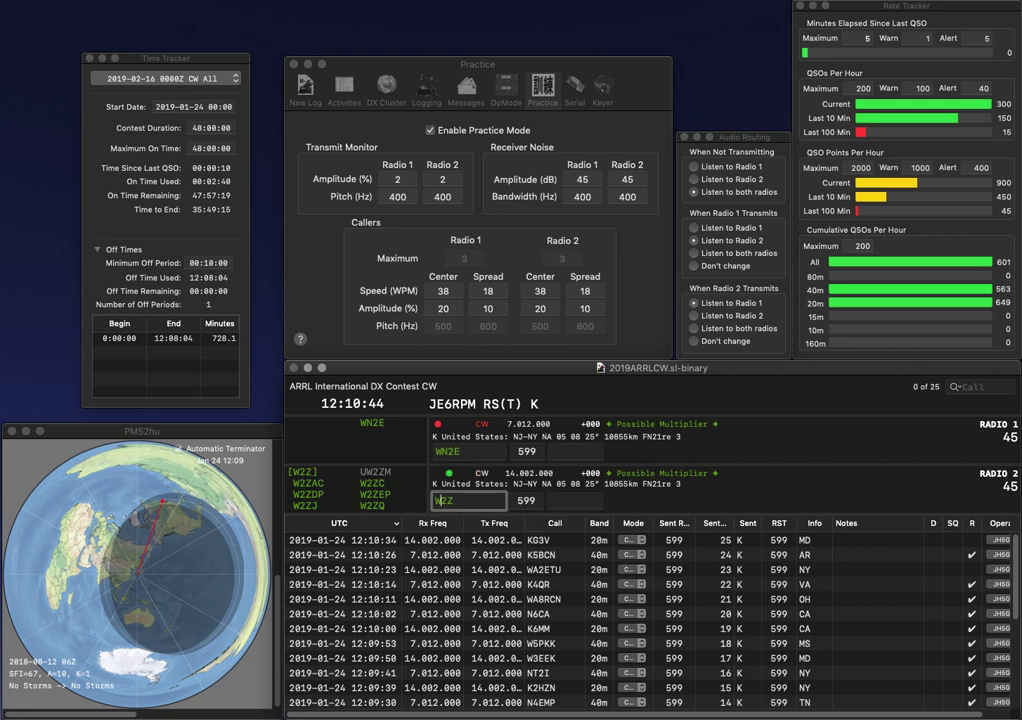
{"action": "key", "text": "Return"}
{"action": "key", "text": "space"}
{"action": "type", "text": "NY"}
{"action": "key", "text": "Return"}
{"action": "key", "text": "Return"}
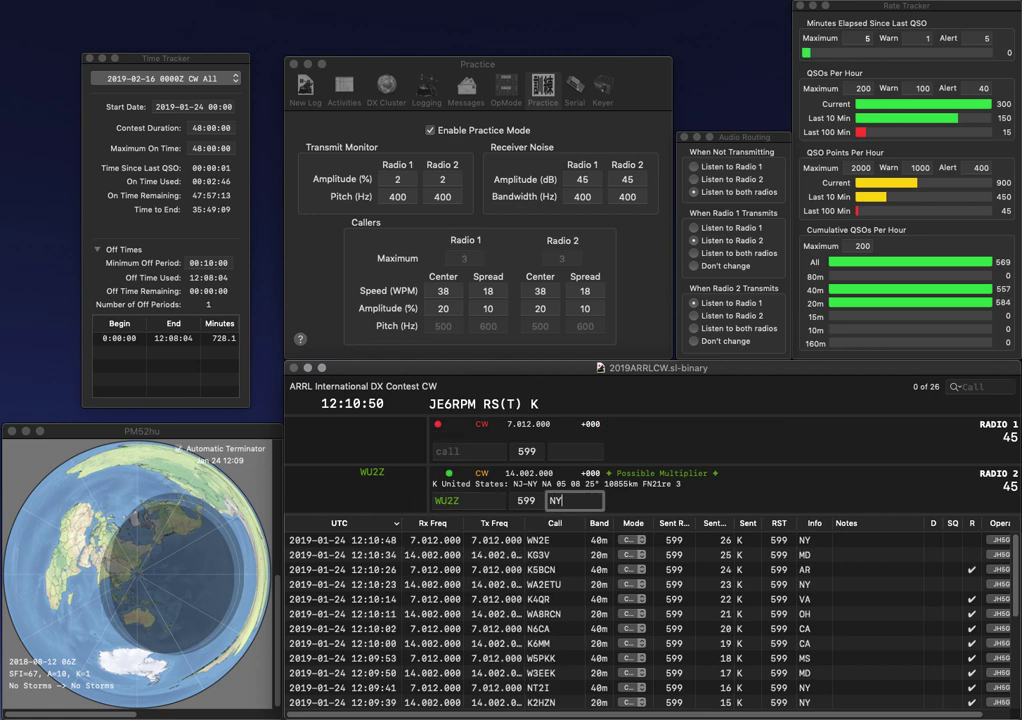
{"action": "key", "text": "Return"}
- Answer and log KD6NSA with exchange CA on Radio 1, and send the partial call WQ on Radio 2
{"action": "type", "text": "KD6NSA"}
{"action": "key", "text": "Return"}
{"action": "type", "text": "K4"}
{"action": "type", "text": "Q"}
{"action": "key", "text": "Return"}
{"action": "type", "text": "CA"}
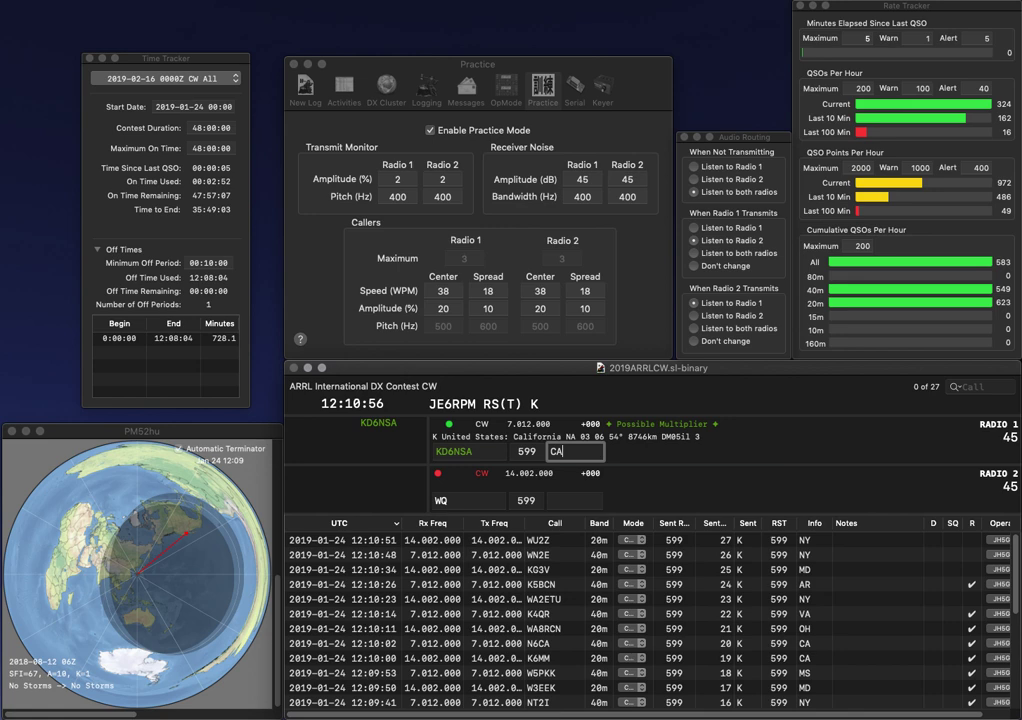
{"action": "key", "text": "Return"}
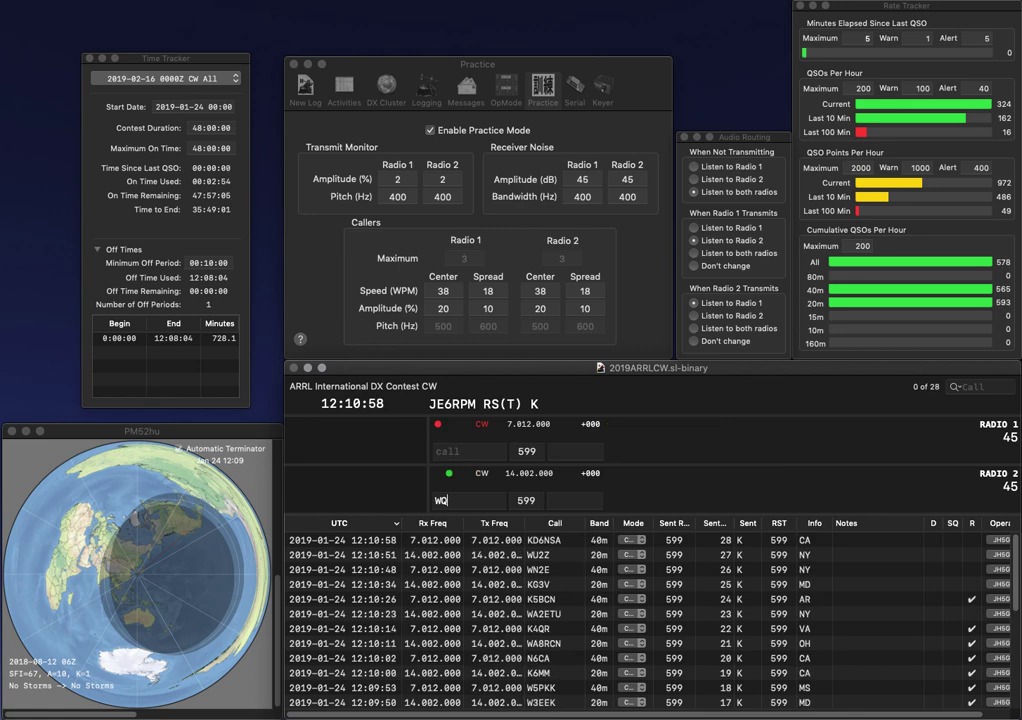
- Change the partial call on Radio 2 to WC and send it, and answer K4DES on Radio 1
{"action": "key", "text": "BackSpace"}
{"action": "type", "text": "C"}
{"action": "key", "text": "Return"}
{"action": "type", "text": "K4DES"}
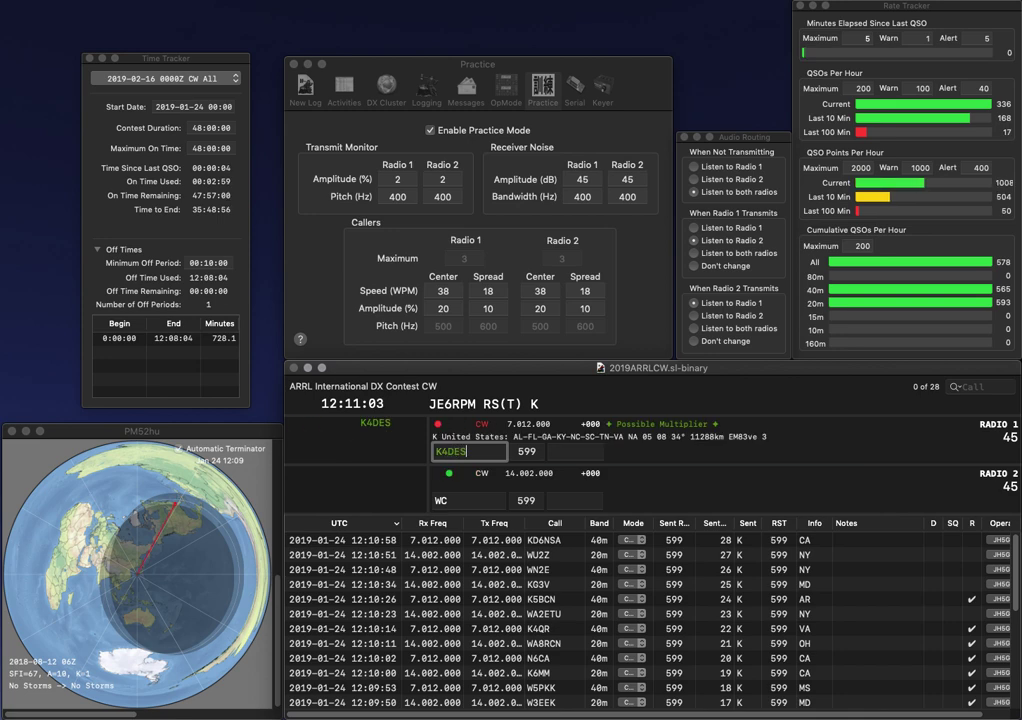
{"action": "key", "text": "Return"}
{"action": "key", "text": "BackSpace"}
{"action": "type", "text": "Z"}
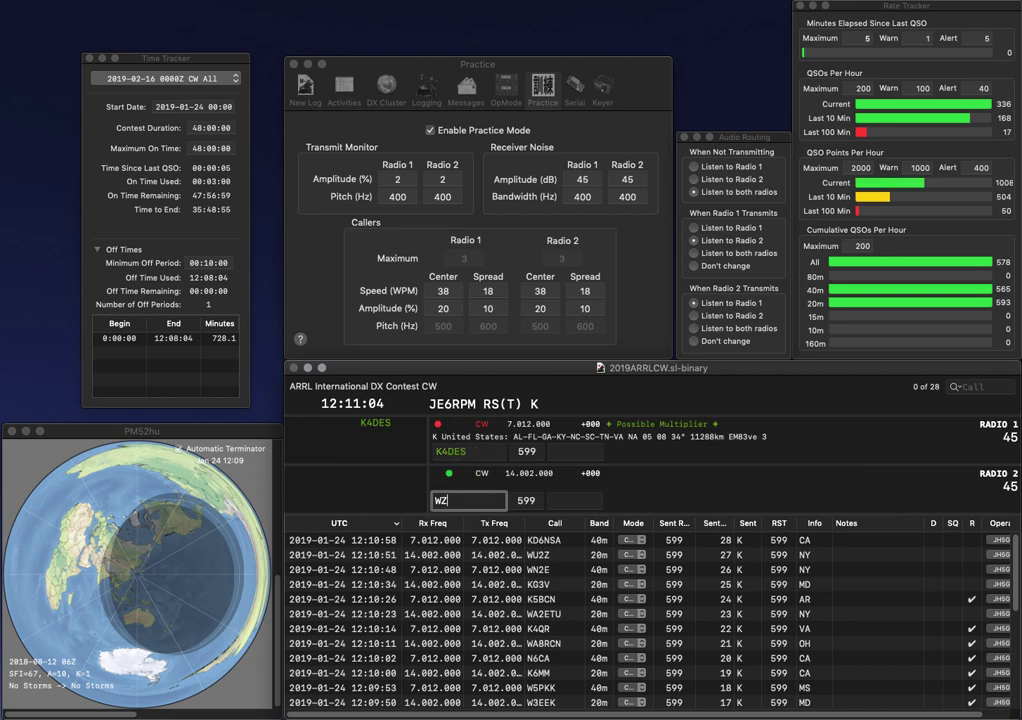
{"action": "type", "text": "6"}
{"action": "key", "text": "Return"}
{"action": "key", "text": "Tab"}
{"action": "type", "text": "VA"}
{"action": "key", "text": "Return"}
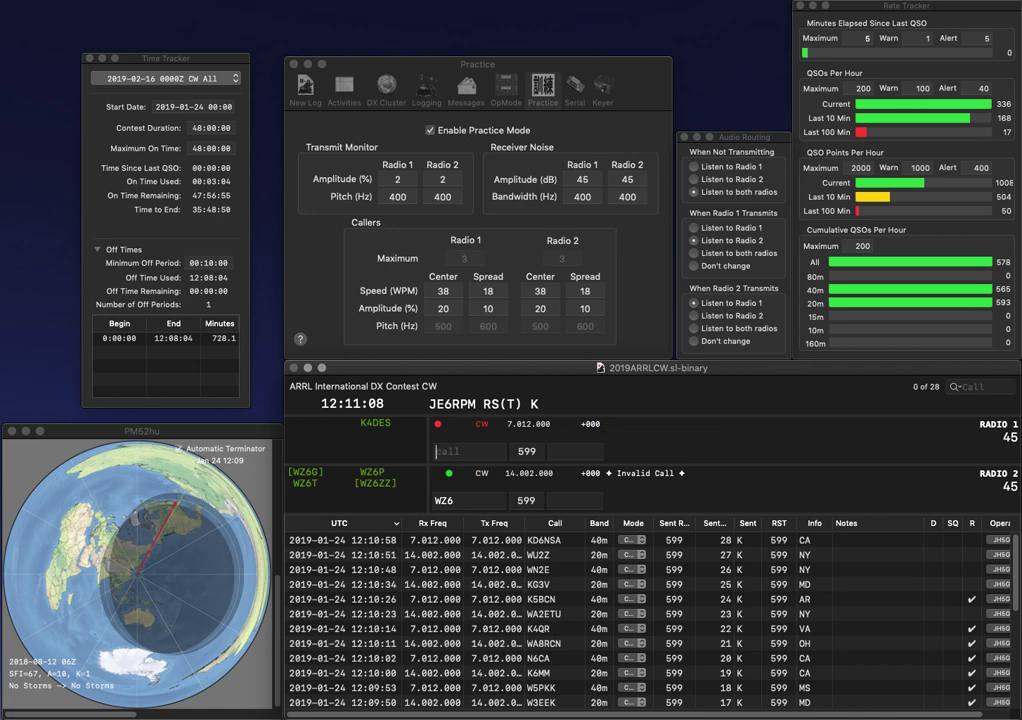
{"action": "key", "text": "BackSpace"}
{"action": "key", "text": "BackSpace"}
{"action": "type", "text": "7"}
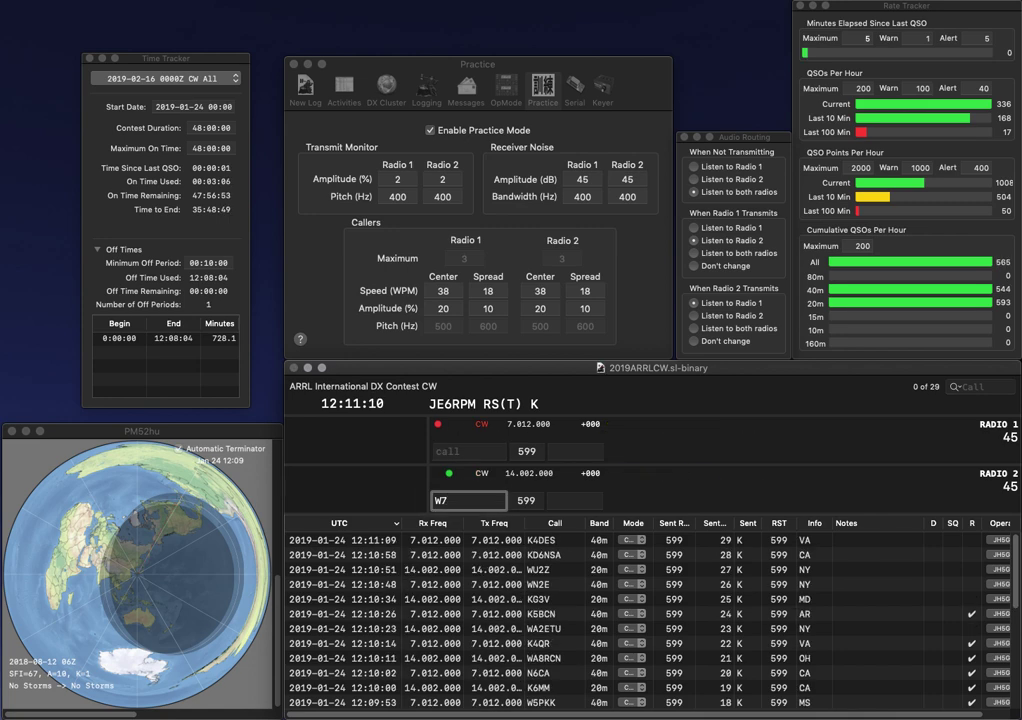
{"action": "type", "text": "DRC"}
{"action": "key", "text": "Return"}
{"action": "type", "text": "W2P"}
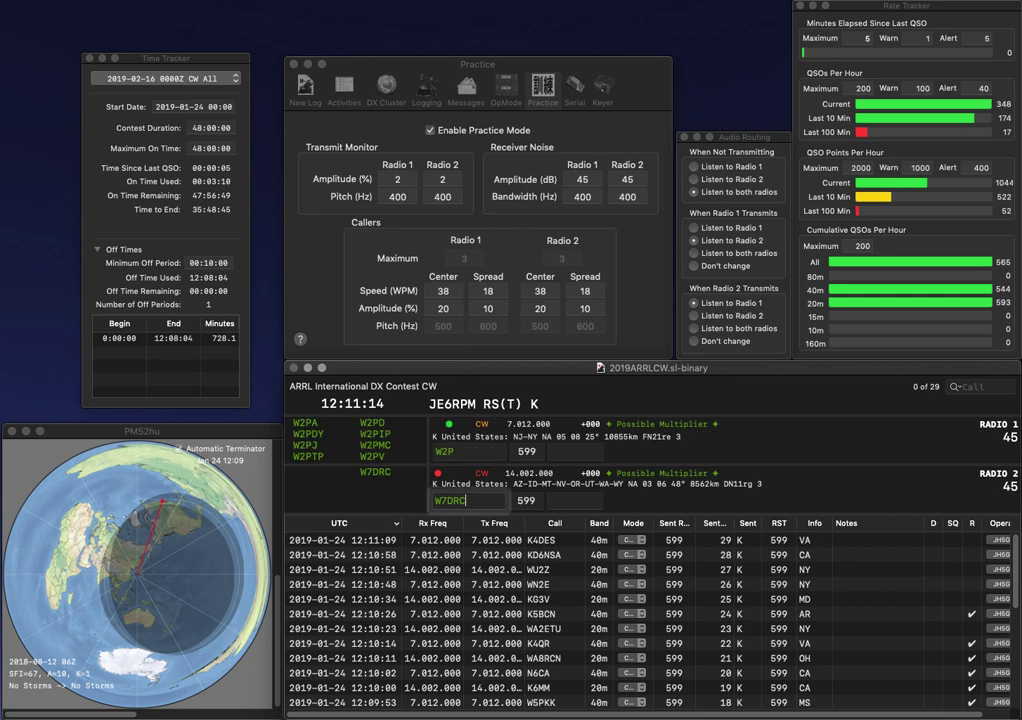
{"action": "key", "text": "Return"}
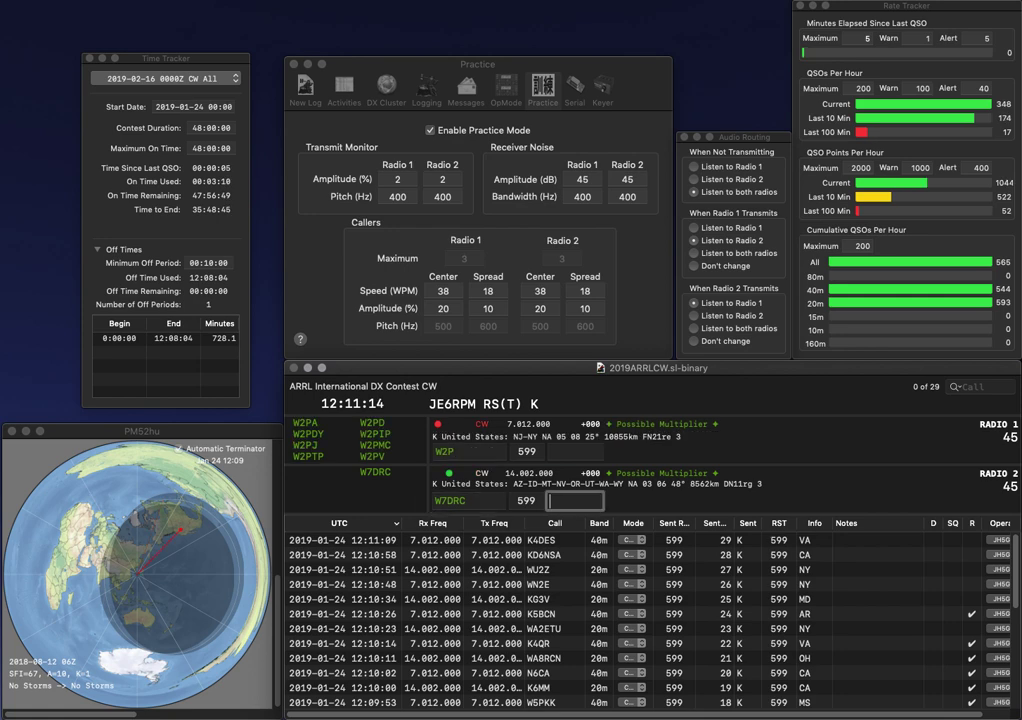
{"action": "type", "text": "WA"}
{"action": "key", "text": "Return"}
{"action": "key", "text": "BackSpace"}
{"action": "type", "text": "3"}
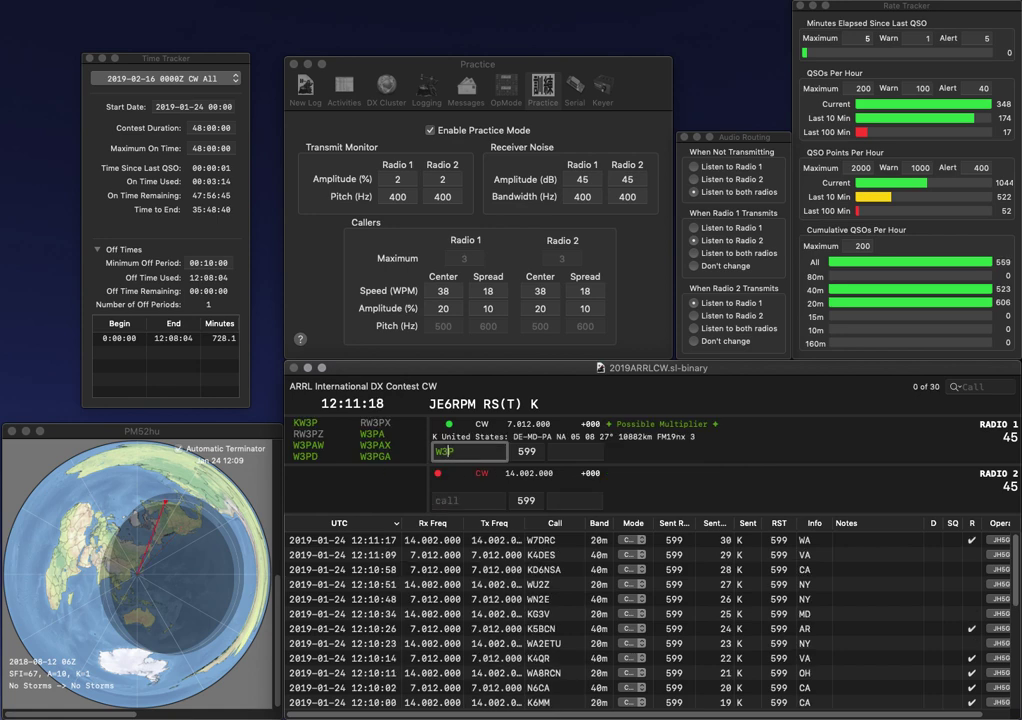
{"action": "type", "text": "RL"}
{"action": "key", "text": "Return"}
{"action": "type", "text": "KM4FRM"}
{"action": "key", "text": "Return"}
{"action": "type", "text": "PA"}
{"action": "key", "text": "Return"}
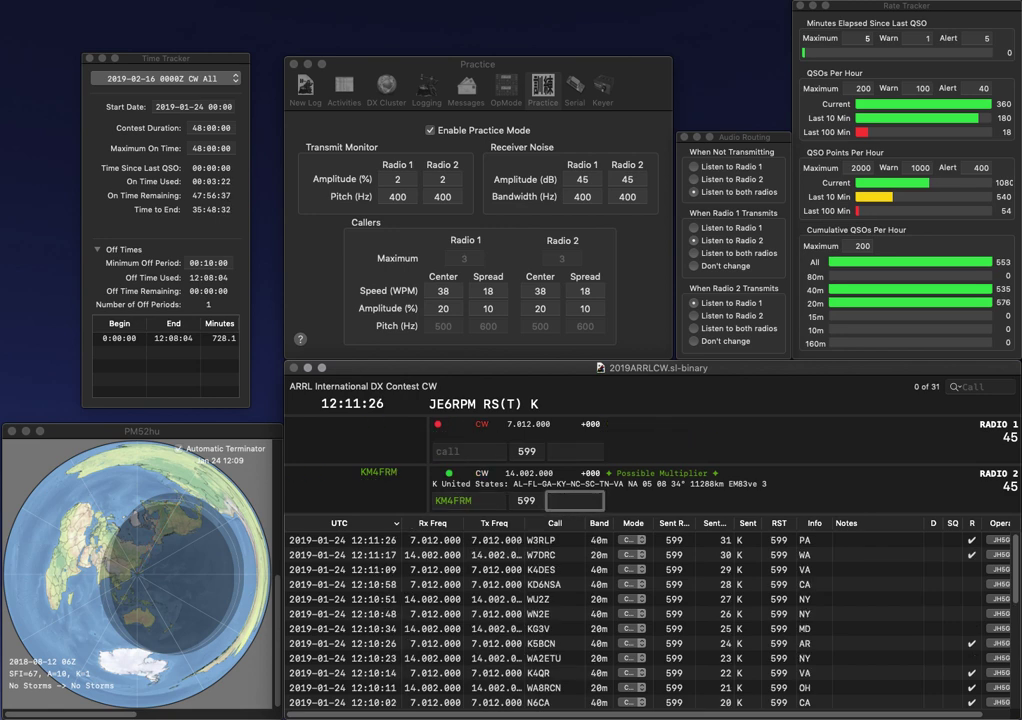
{"action": "type", "text": "KY"}
{"action": "key", "text": "Return"}
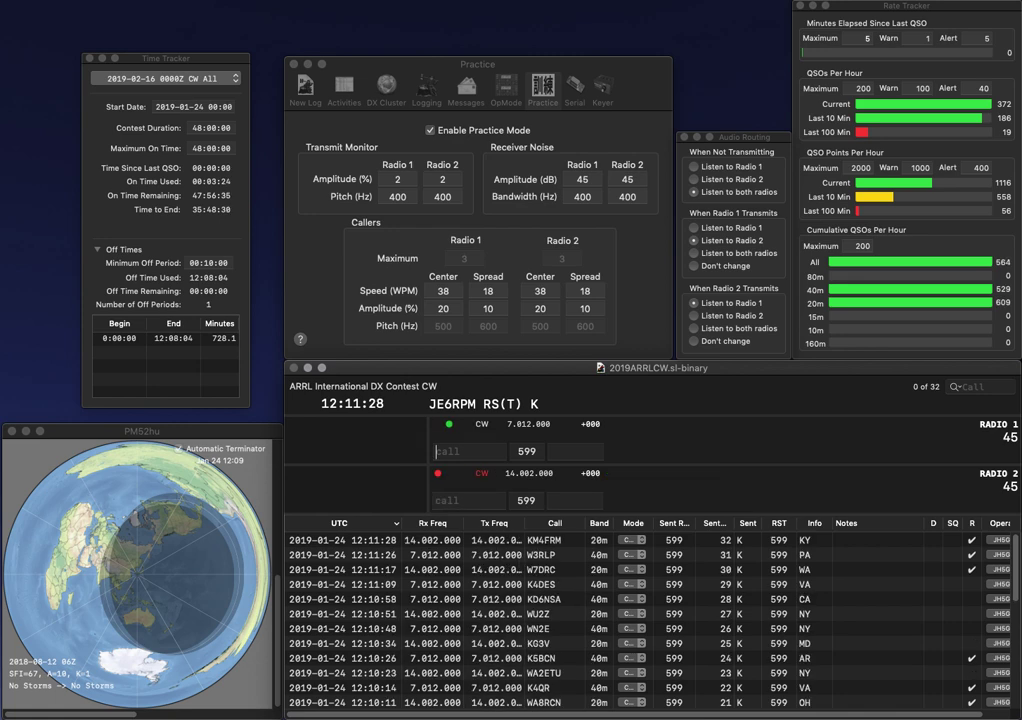
- Answer K2UO on Radio 1 and K4NYX on Radio 2
{"action": "type", "text": "K2UO"}
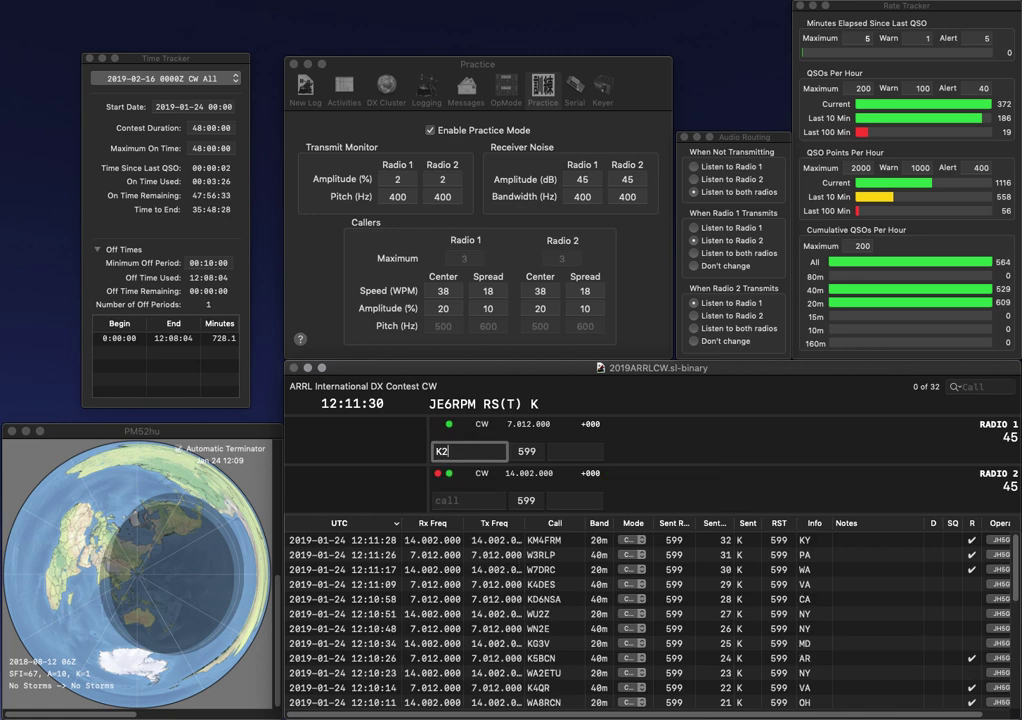
{"action": "key", "text": "Return"}
{"action": "type", "text": "4NYX"}
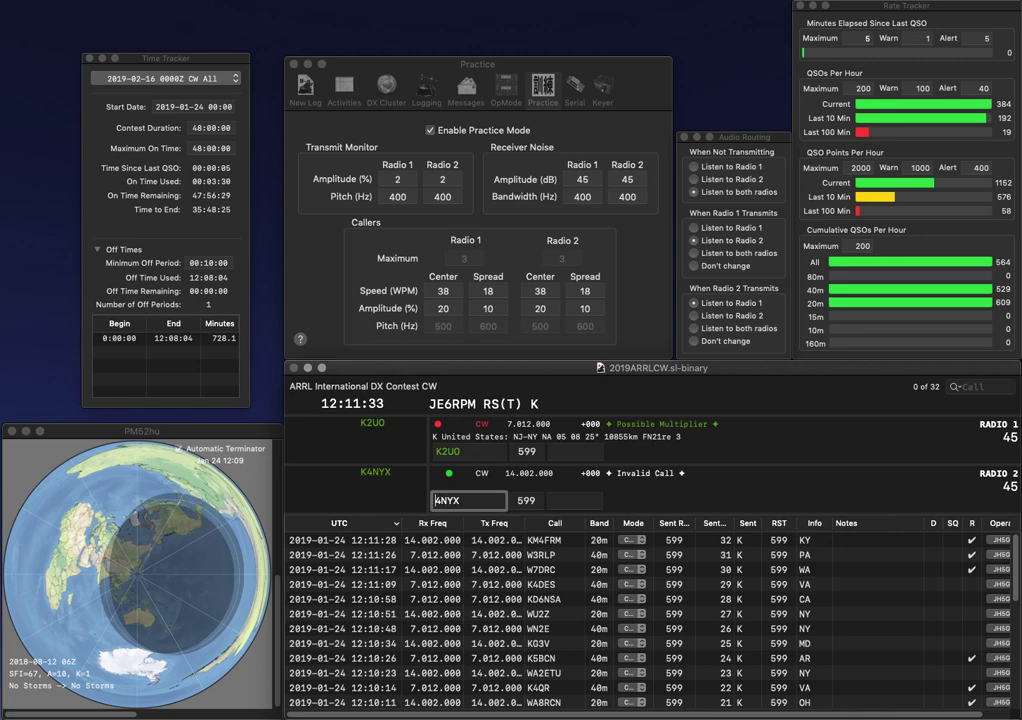
{"action": "key", "text": "Return"}
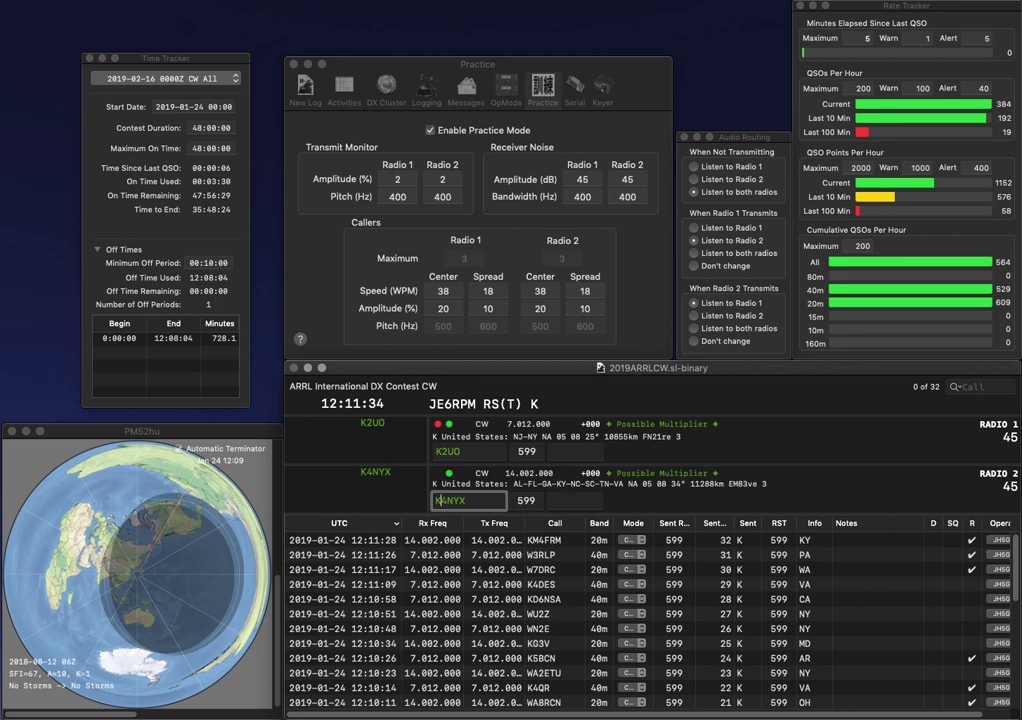
{"action": "type", "text": "N"}
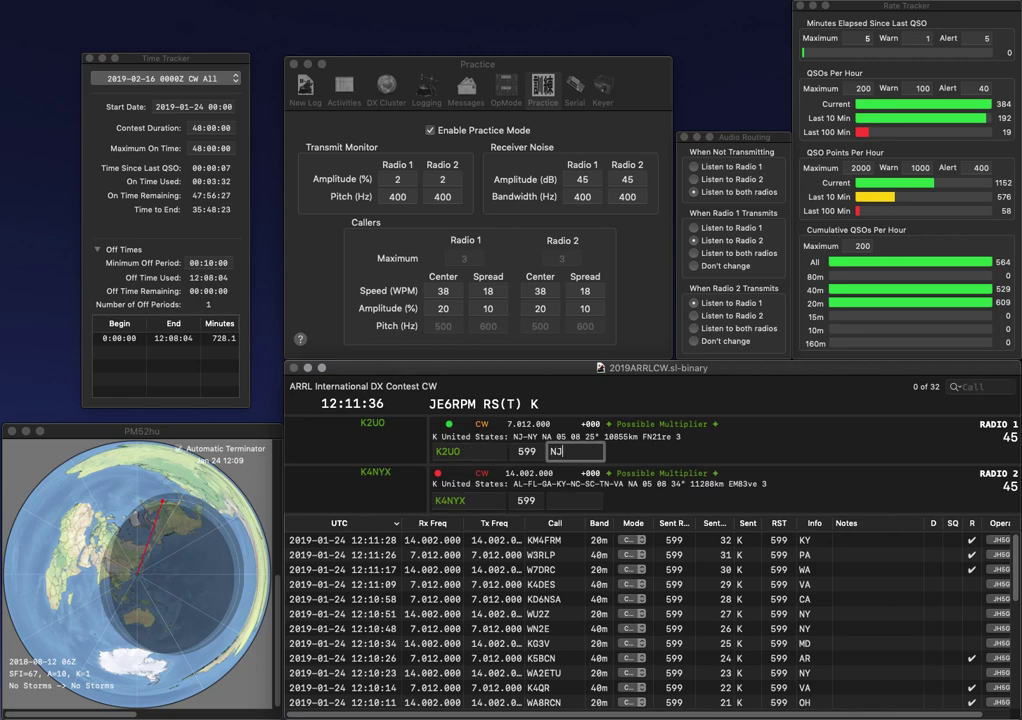
{"action": "type", "text": "J"}
{"action": "key", "text": "Return"}
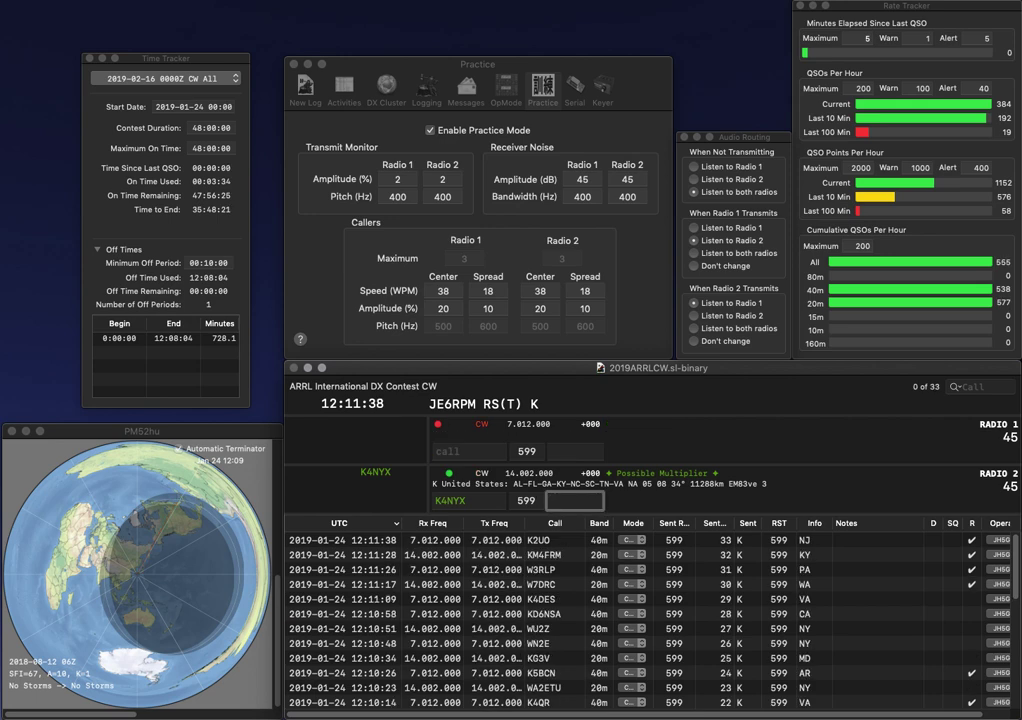
{"action": "type", "text": "GA"}
{"action": "key", "text": "Return"}
- Answer the partial call WSZ on Radio 1 and the partial call N9K on Radio 2
{"action": "type", "text": "WSZ"}
{"action": "key", "text": "Return"}
{"action": "type", "text": "N9K"}
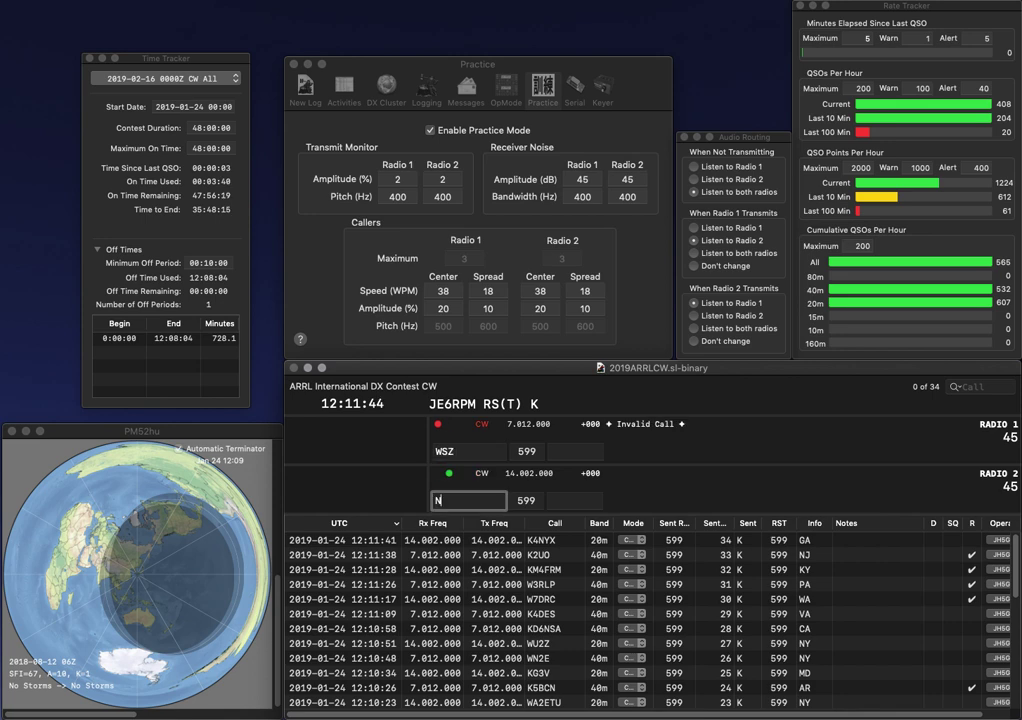
{"action": "key", "text": "Return"}
- Correct the Radio 1 call to W2SZ and complete the Radio 2 call as N9KDB, answering each
{"action": "key", "text": "Left"}
{"action": "key", "text": "Left"}
{"action": "type", "text": "2"}
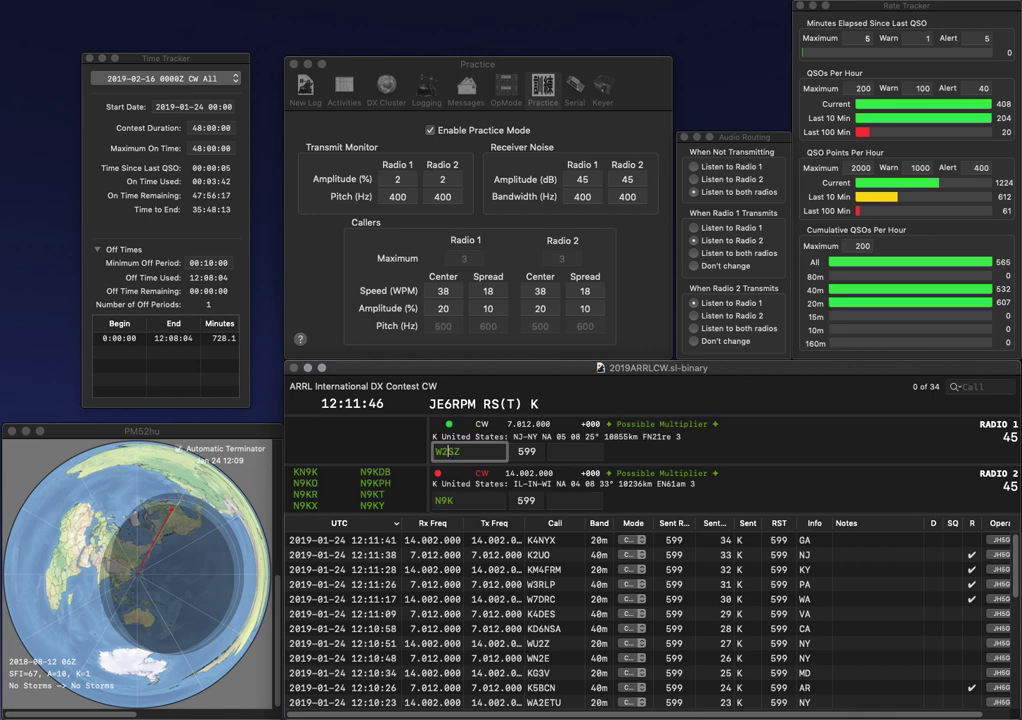
{"action": "key", "text": "Return"}
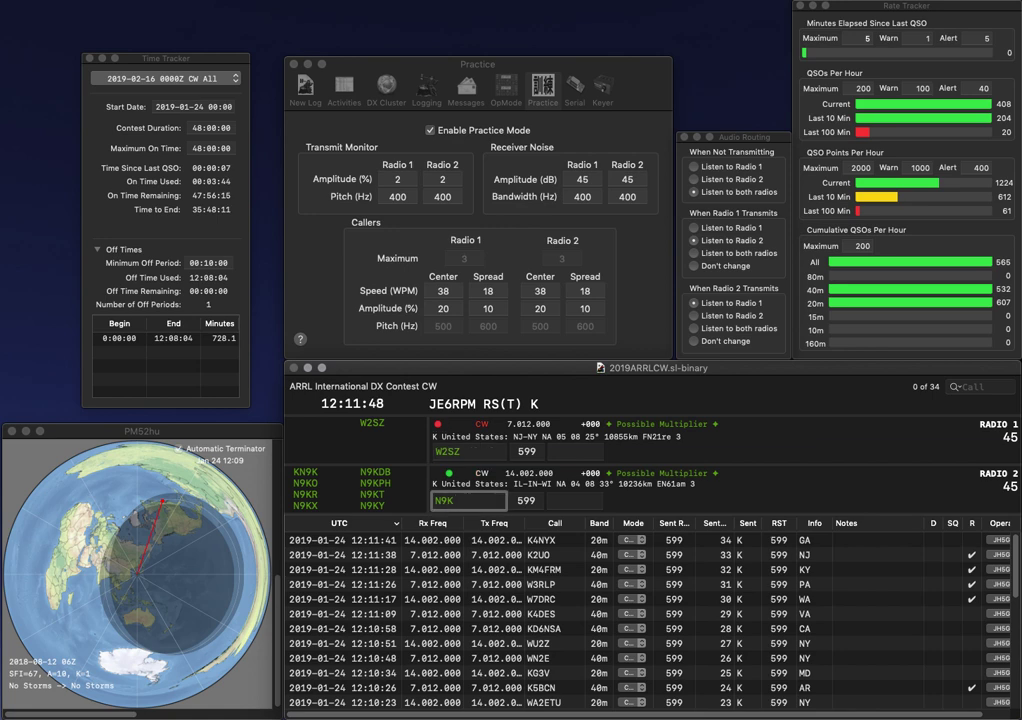
{"action": "type", "text": "DB"}
{"action": "key", "text": "Return"}
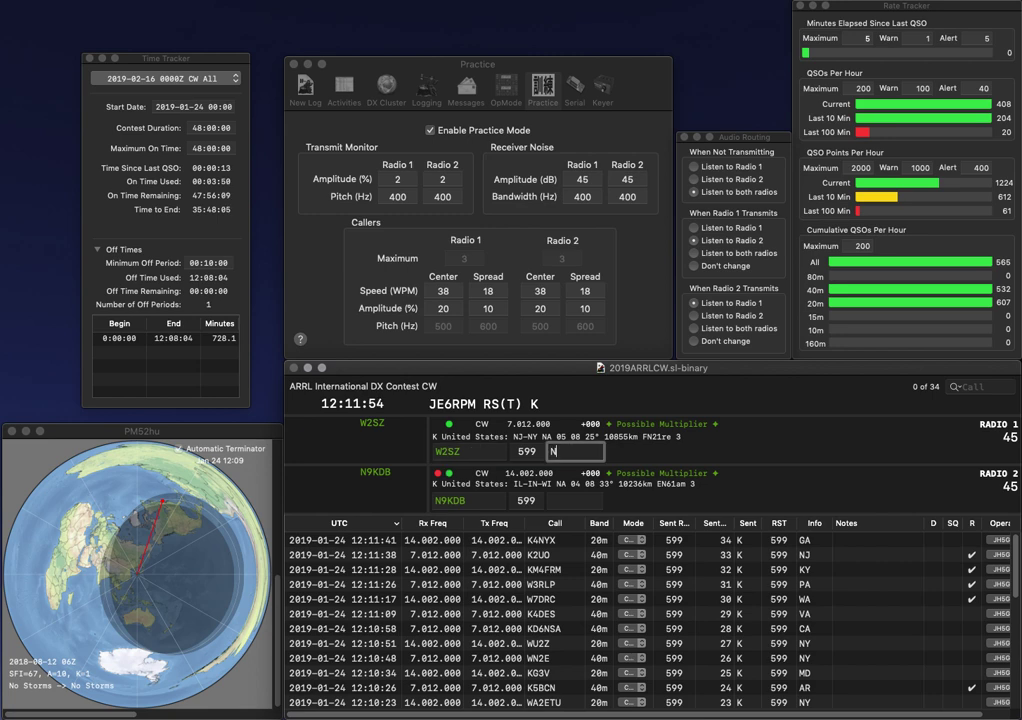
{"action": "type", "text": "NY"}
{"action": "key", "text": "Return"}
{"action": "type", "text": "WI"}
{"action": "key", "text": "Return"}
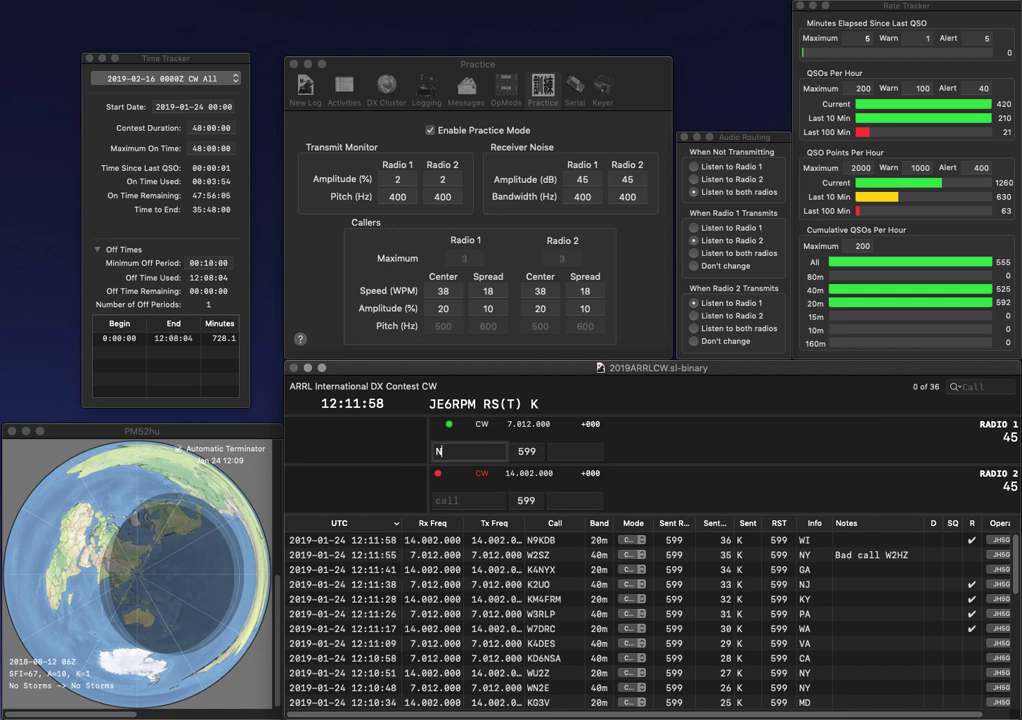
- Answer WE2DX on Radio 1 and W0PPF on Radio 2
{"action": "type", "text": "2DX"}
{"action": "key", "text": "Return"}
{"action": "type", "text": "W0PPF"}
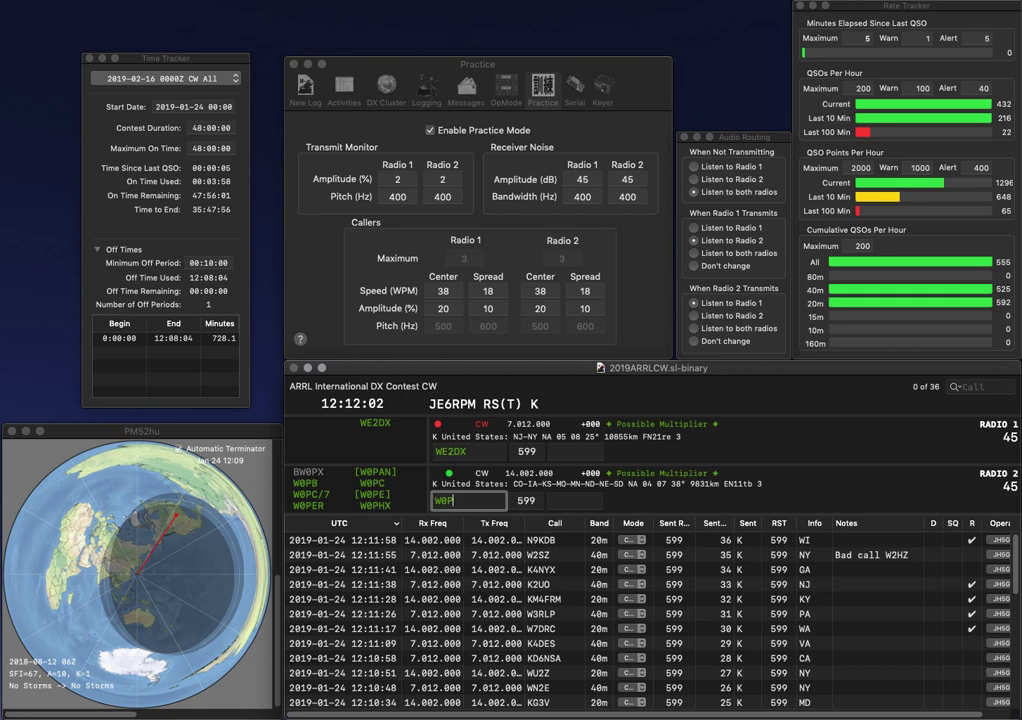
{"action": "key", "text": "Return"}
{"action": "key", "text": "space"}
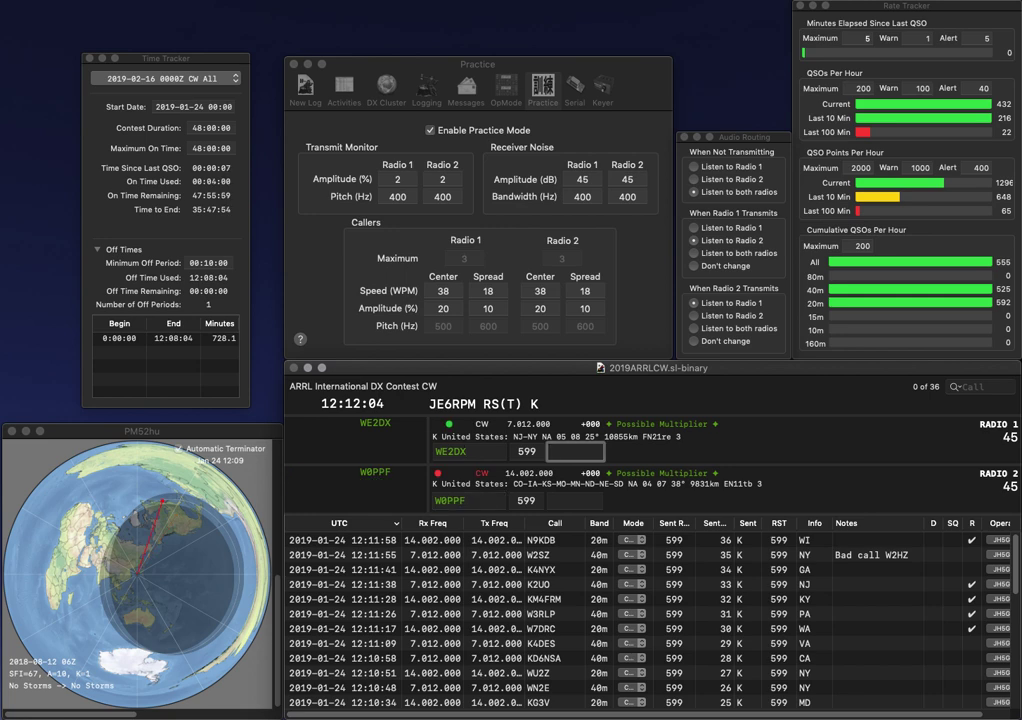
{"action": "type", "text": "NJ"}
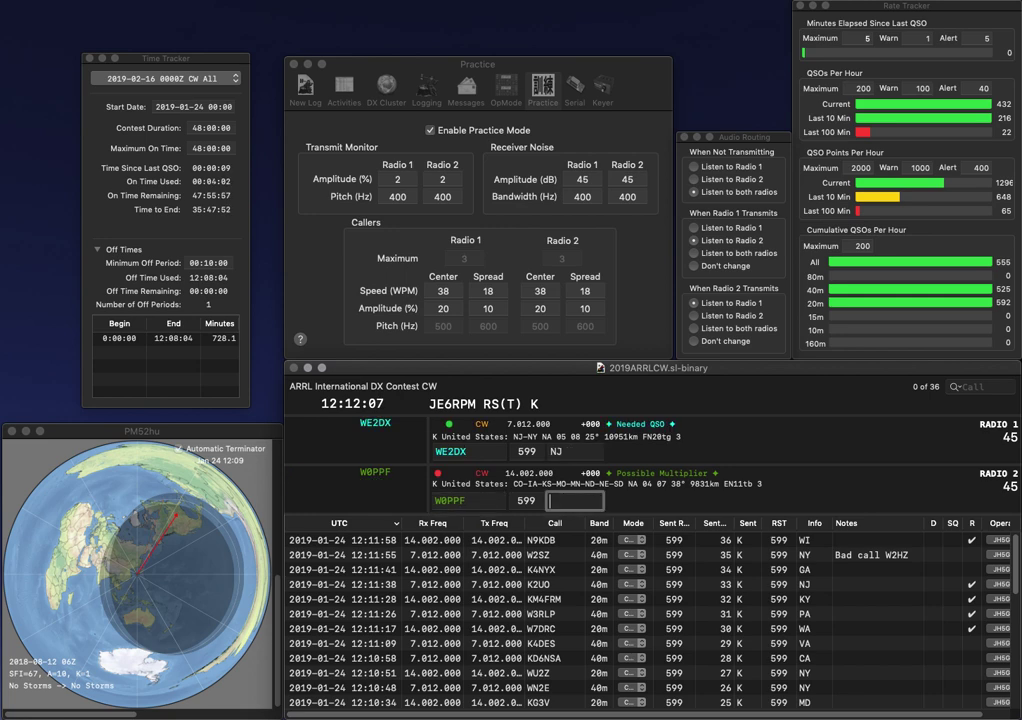
{"action": "key", "text": "Return"}
{"action": "type", "text": "NE"}
{"action": "key", "text": "Return"}
{"action": "type", "text": "N"}
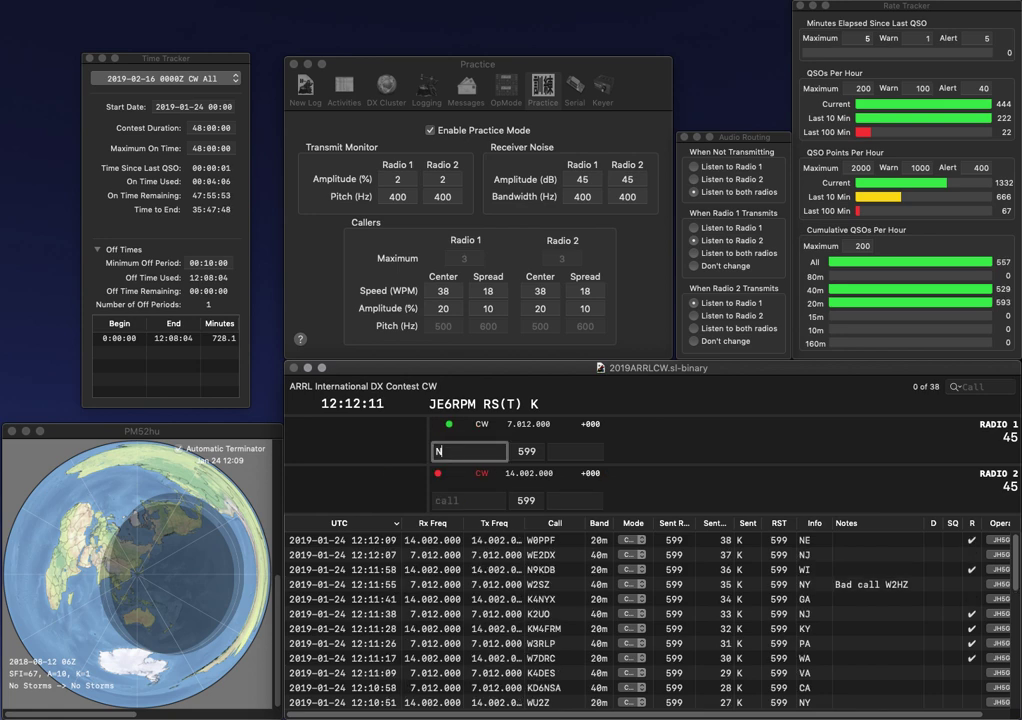
{"action": "type", "text": "8WS"}
{"action": "key", "text": "Return"}
{"action": "type", "text": "K2SVN"}
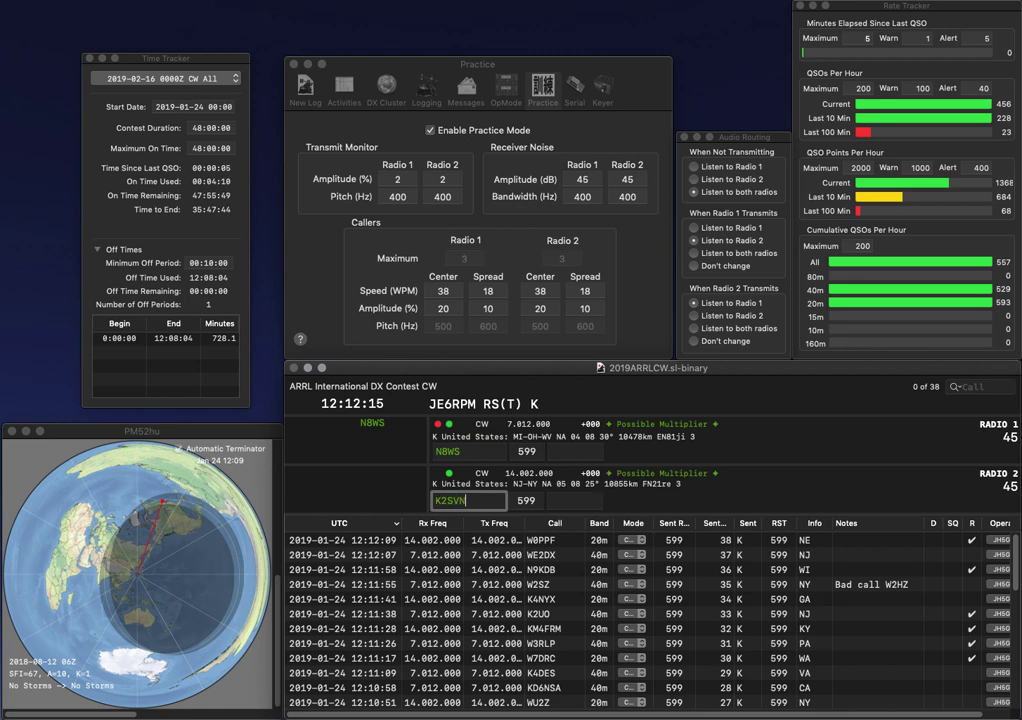
{"action": "type", "text": "H"}
{"action": "key", "text": "Return"}
{"action": "type", "text": "MI"}
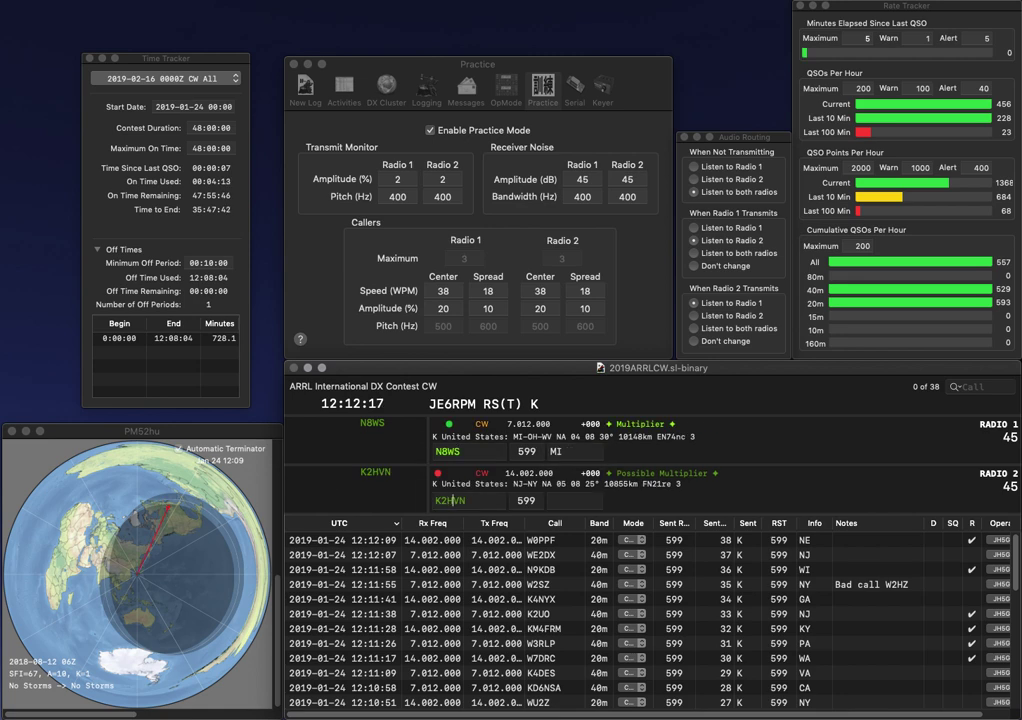
{"action": "key", "text": "Return"}
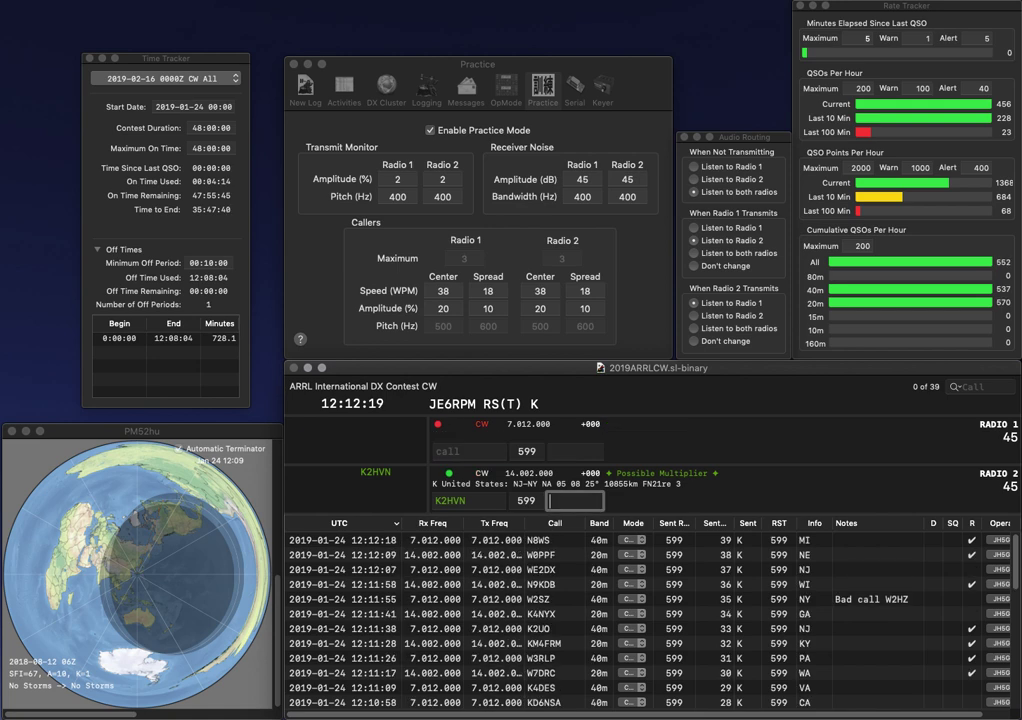
{"action": "type", "text": "NJ"}
{"action": "key", "text": "Return"}
{"action": "type", "text": "K3"}
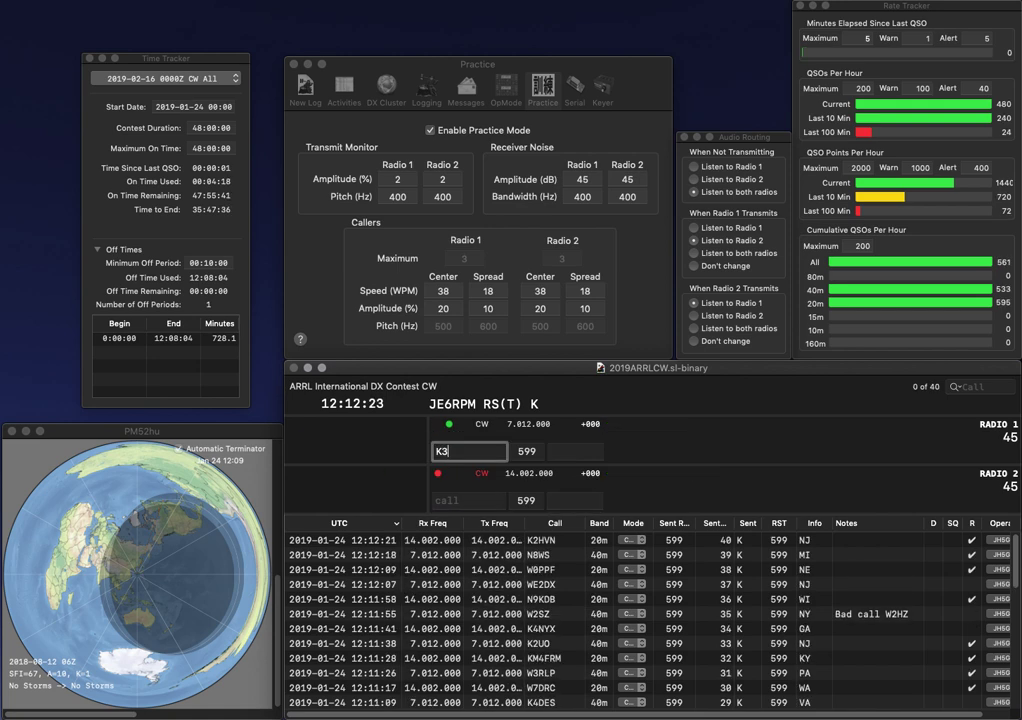
{"action": "type", "text": "GTS"}
{"action": "key", "text": "Return"}
{"action": "type", "text": "K5"}
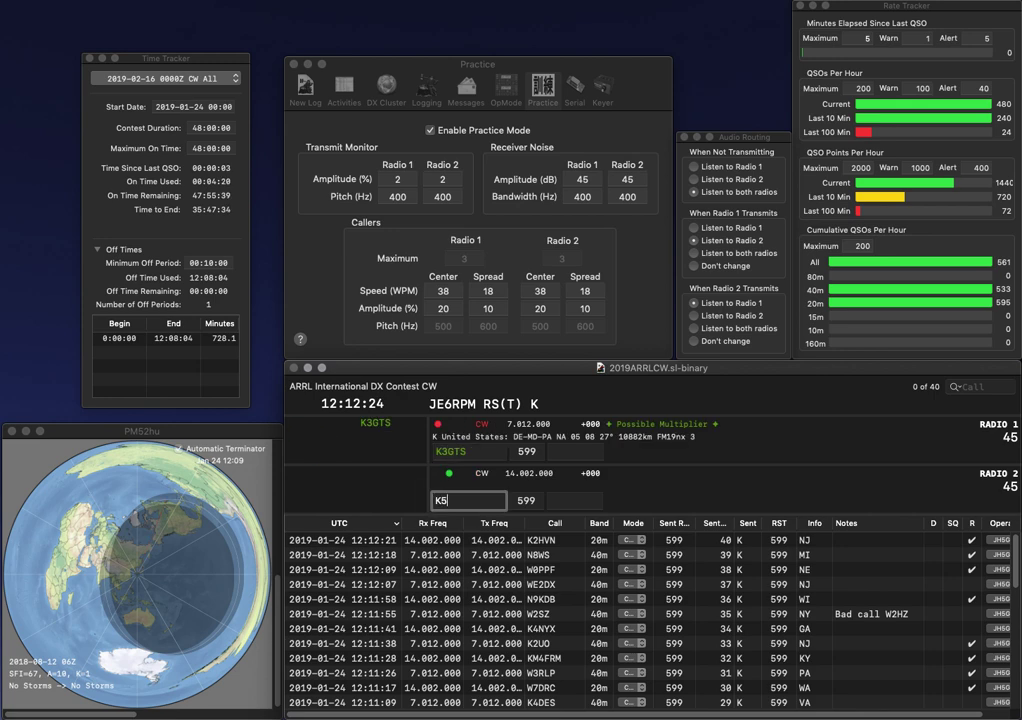
{"action": "type", "text": "WLT"}
{"action": "key", "text": "Return"}
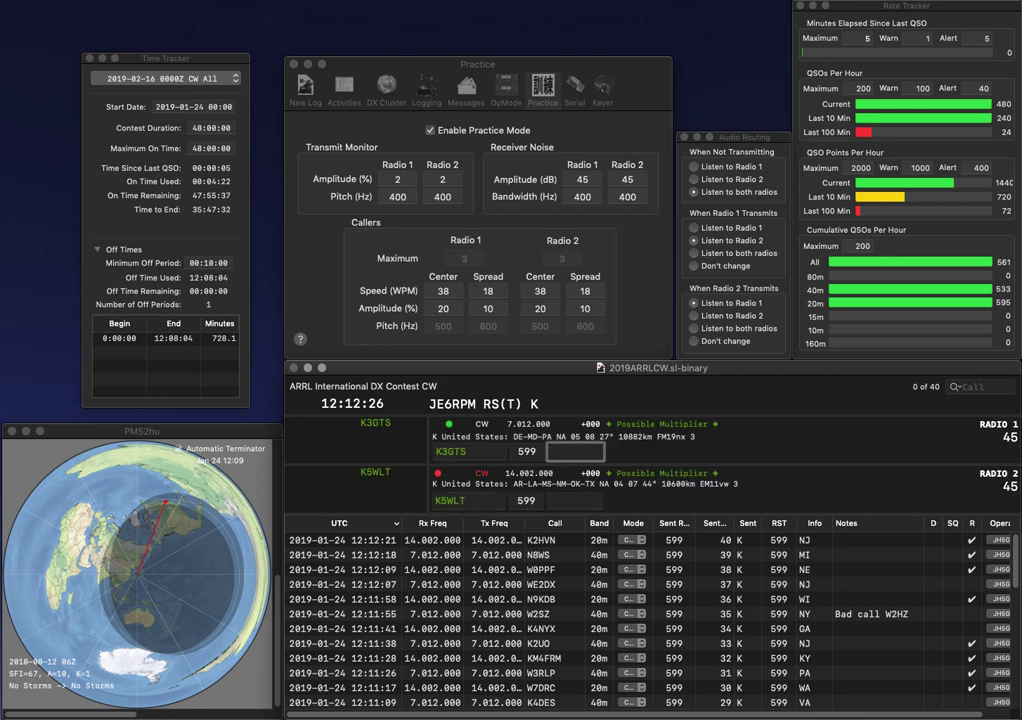
{"action": "type", "text": "PA"}
{"action": "key", "text": "Return"}
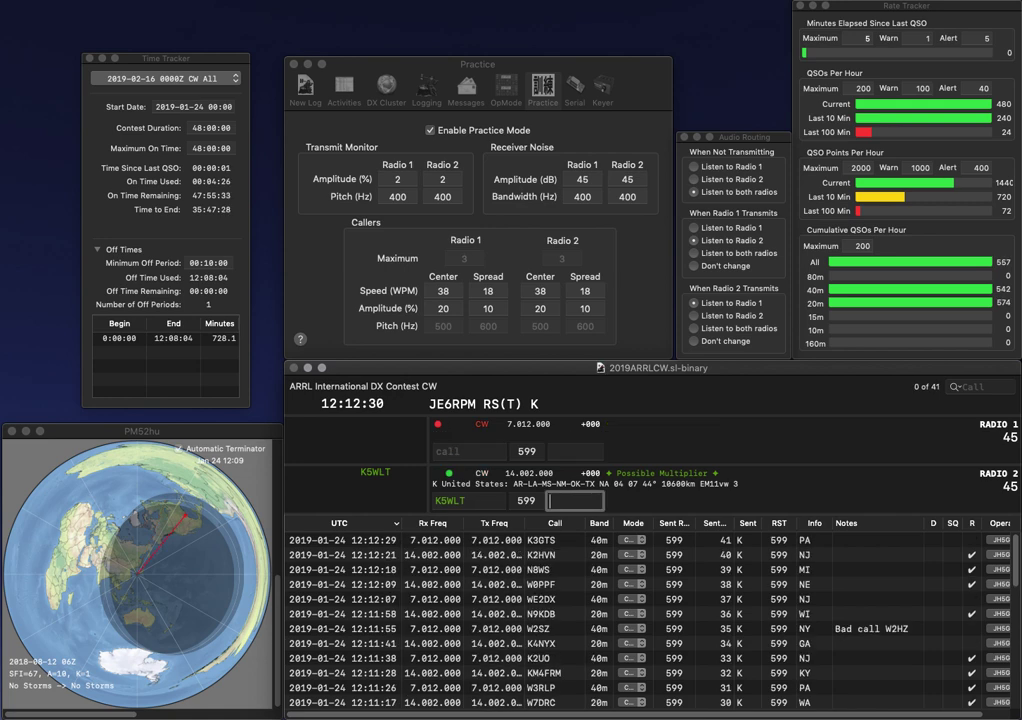
{"action": "type", "text": "AR"}
{"action": "key", "text": "Return"}
- Answer the partial call WA on Radio 1 and NR4C on Radio 2, and complete the Radio 1 call as WA4ZSQ
{"action": "type", "text": "WA4"}
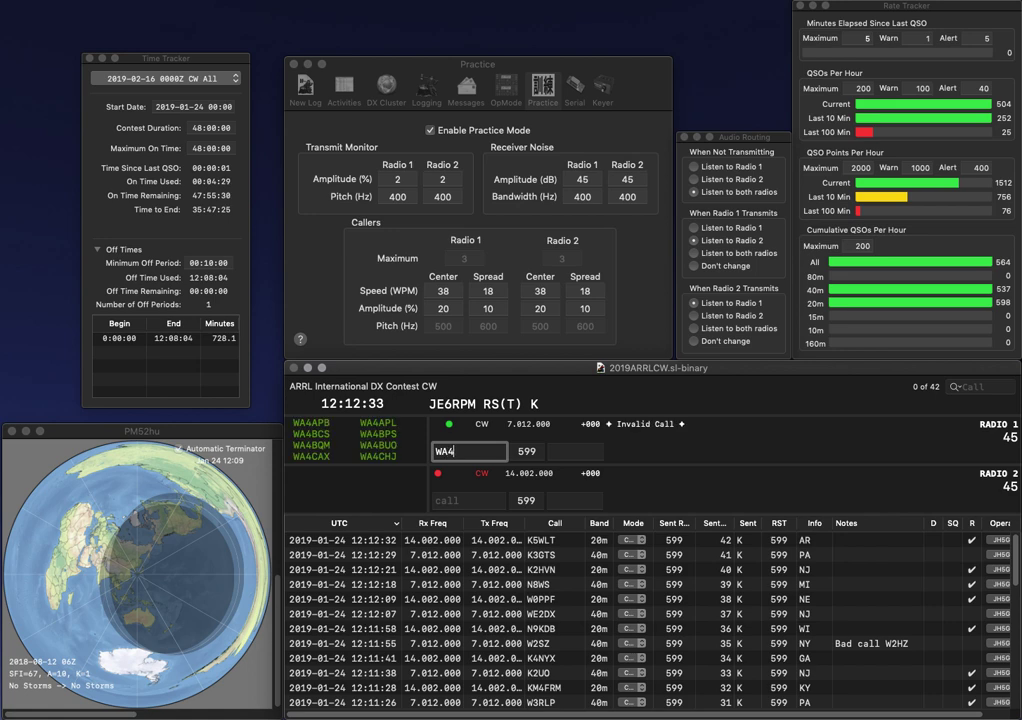
{"action": "key", "text": "BackSpace"}
{"action": "key", "text": "Return"}
{"action": "type", "text": "NR4C"}
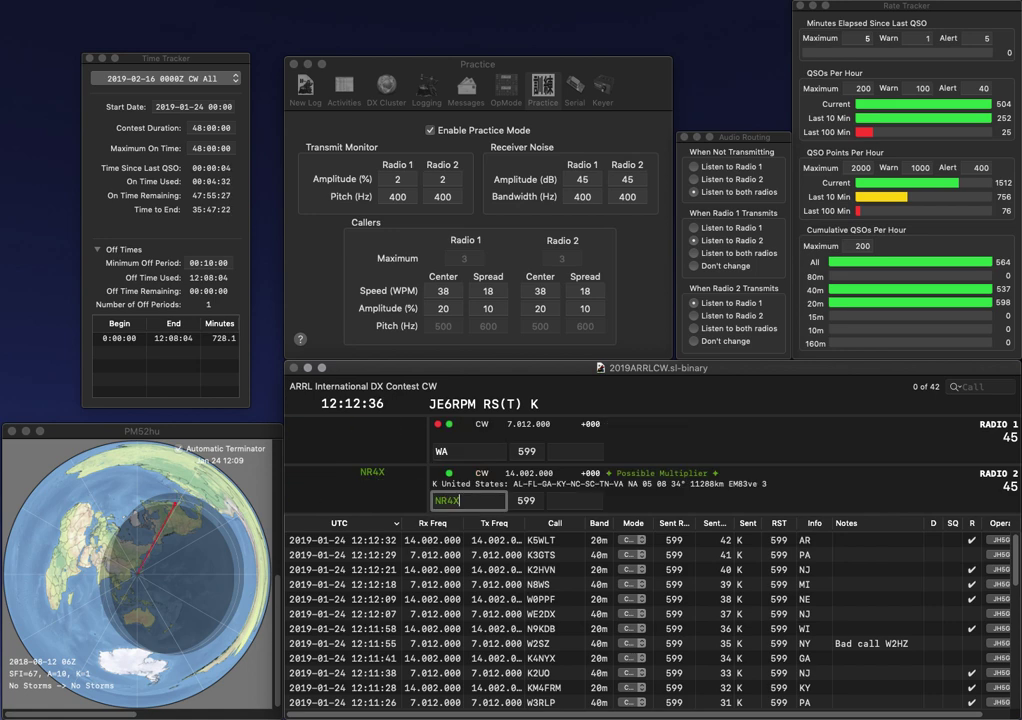
{"action": "key", "text": "Return"}
{"action": "type", "text": "4ZSQ"}
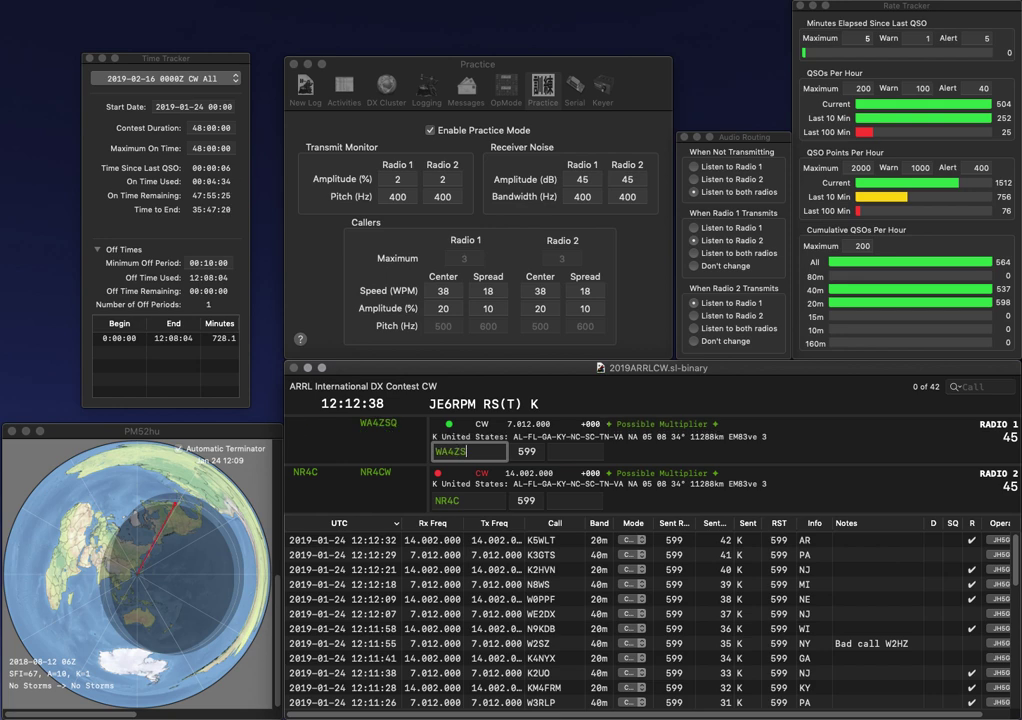
{"action": "key", "text": "Return"}
{"action": "key", "text": "space"}
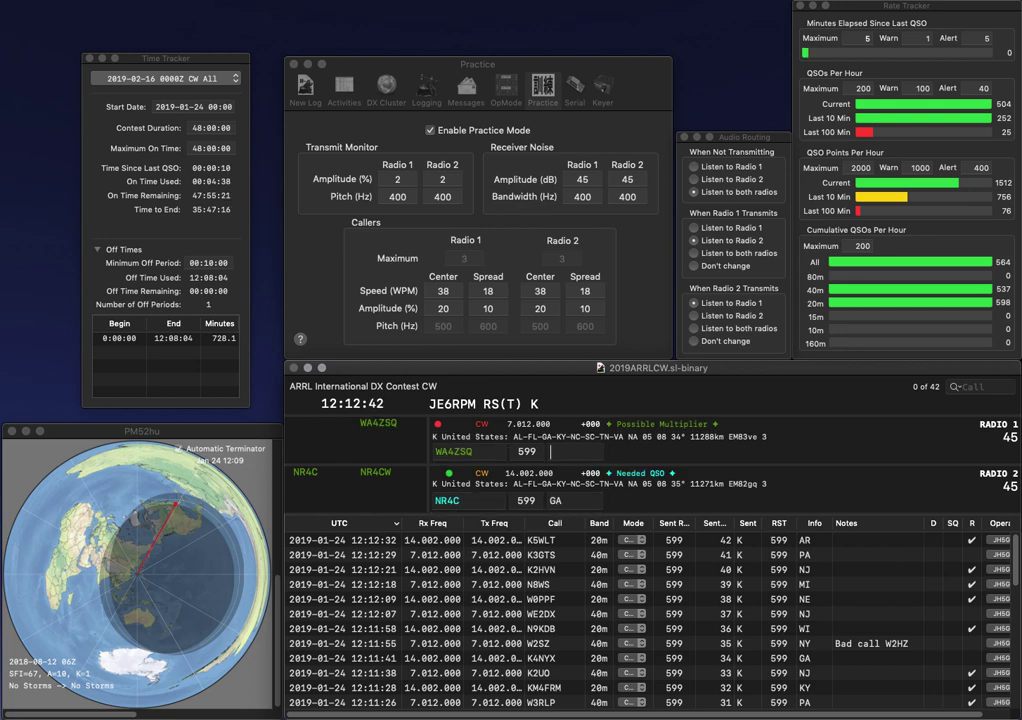
{"action": "key", "text": "Return"}
{"action": "type", "text": "GA"}
{"action": "key", "text": "Return"}
{"action": "type", "text": "WB"}
{"action": "key", "text": "Return"}
{"action": "type", "text": "K6YR"}
{"action": "key", "text": "Return"}
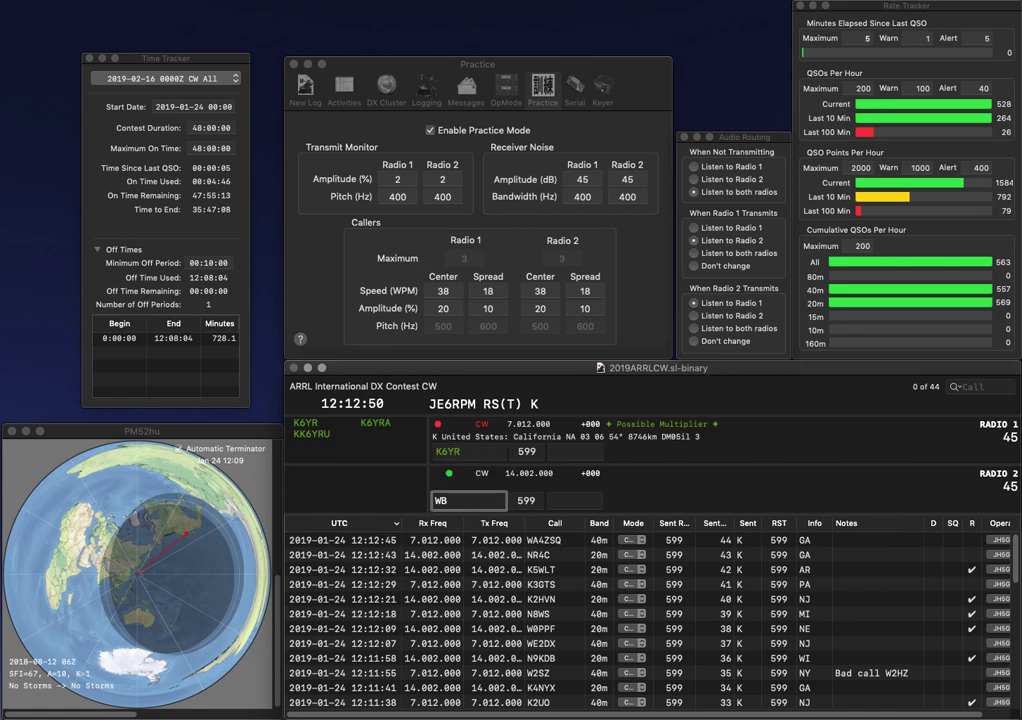
{"action": "type", "text": "8WKQ"}
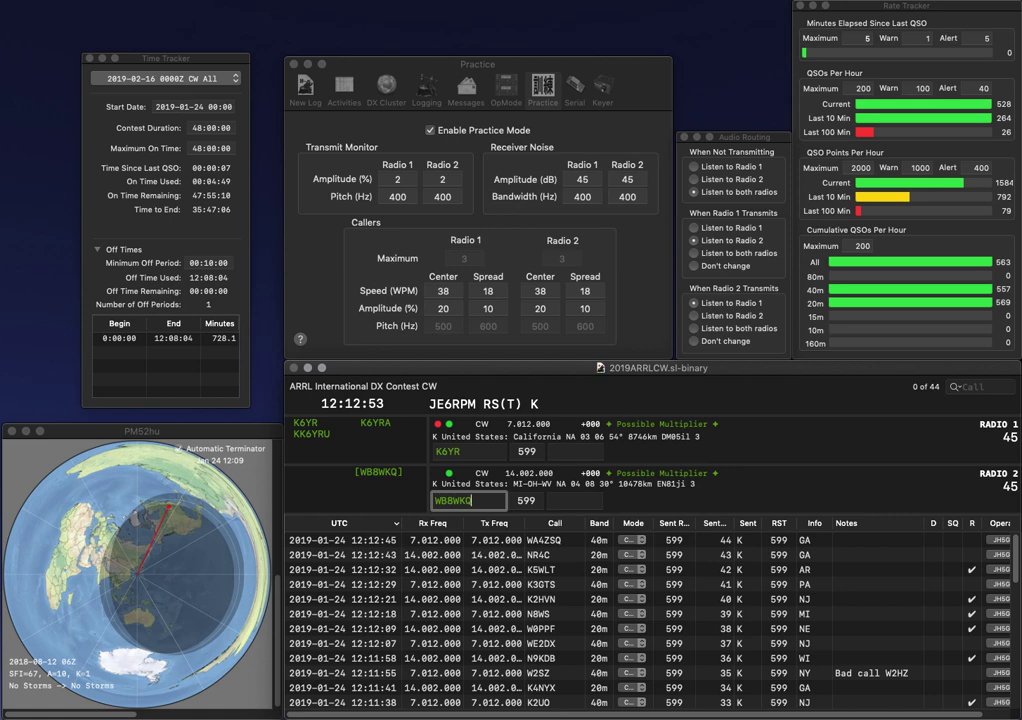
{"action": "key", "text": "Return"}
{"action": "key", "text": "space"}
{"action": "type", "text": "CA"}
{"action": "key", "text": "Return"}
{"action": "key", "text": "Tab"}
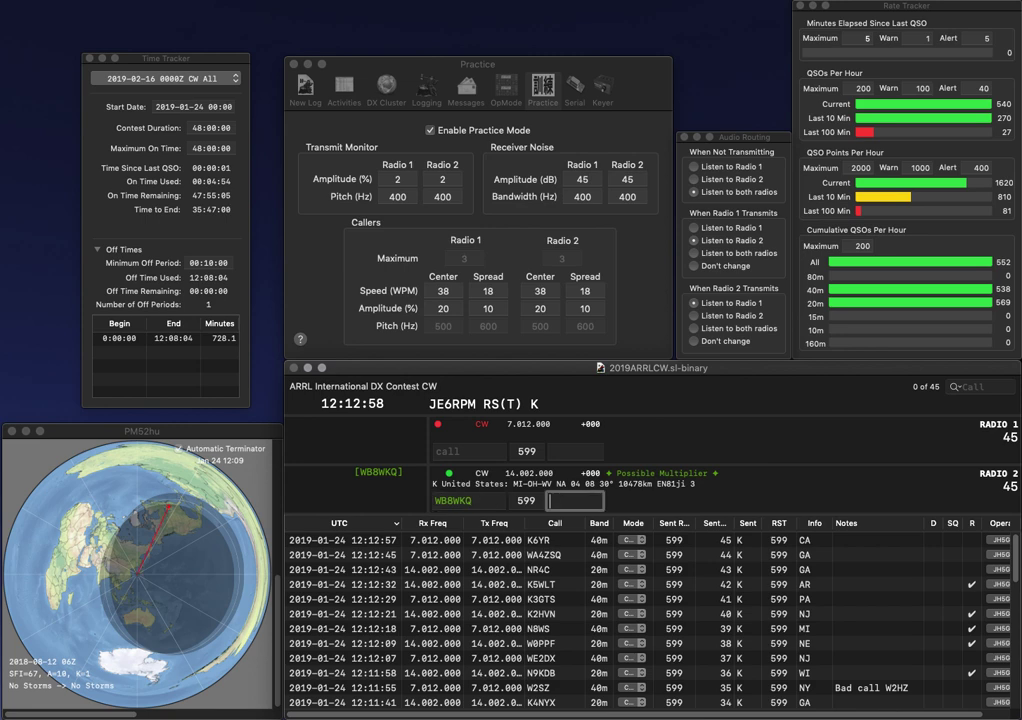
{"action": "key", "text": "Return"}
{"action": "type", "text": "VE"}
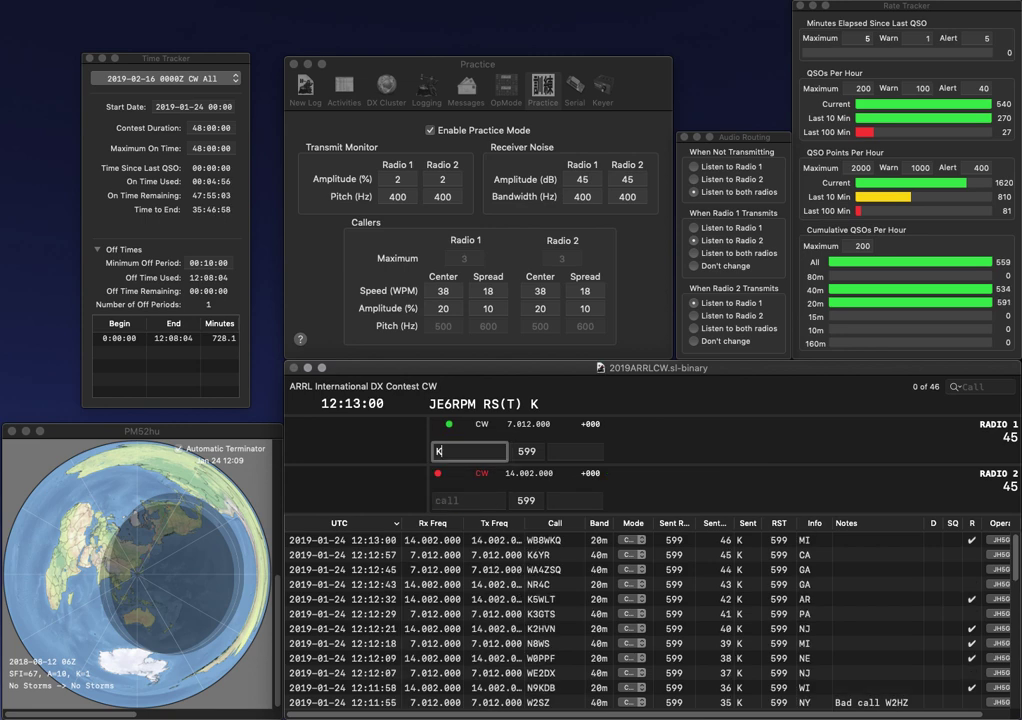
{"action": "type", "text": "4DZ"}
{"action": "key", "text": "Return"}
{"action": "type", "text": "W9NED"}
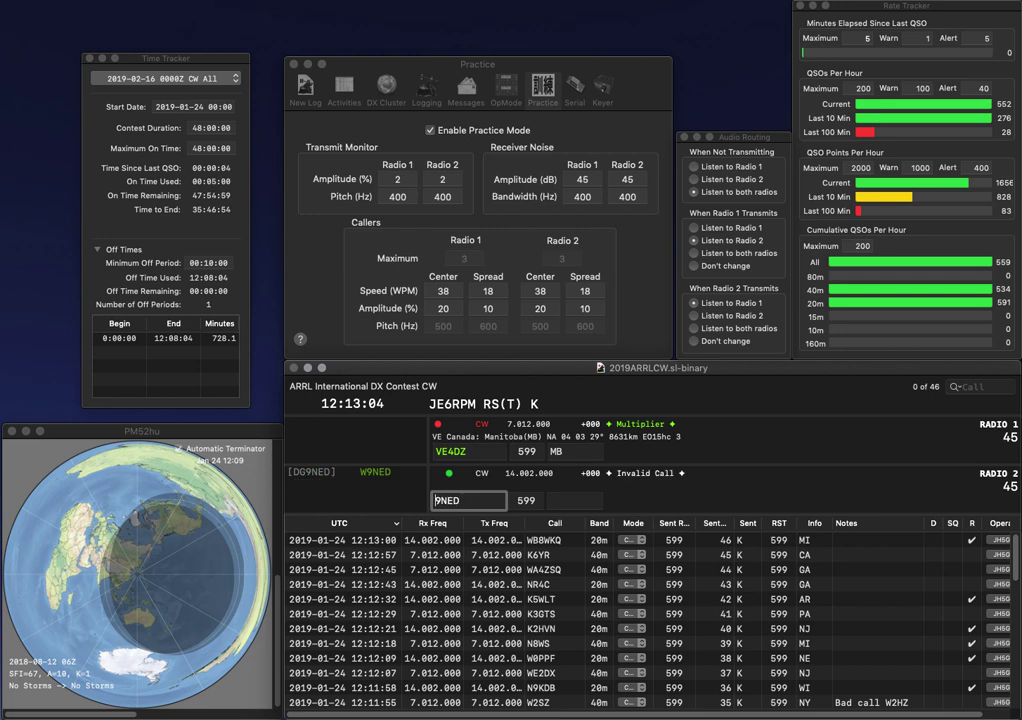
{"action": "key", "text": "Return"}
{"action": "key", "text": "BackSpace"}
{"action": "type", "text": "G"}
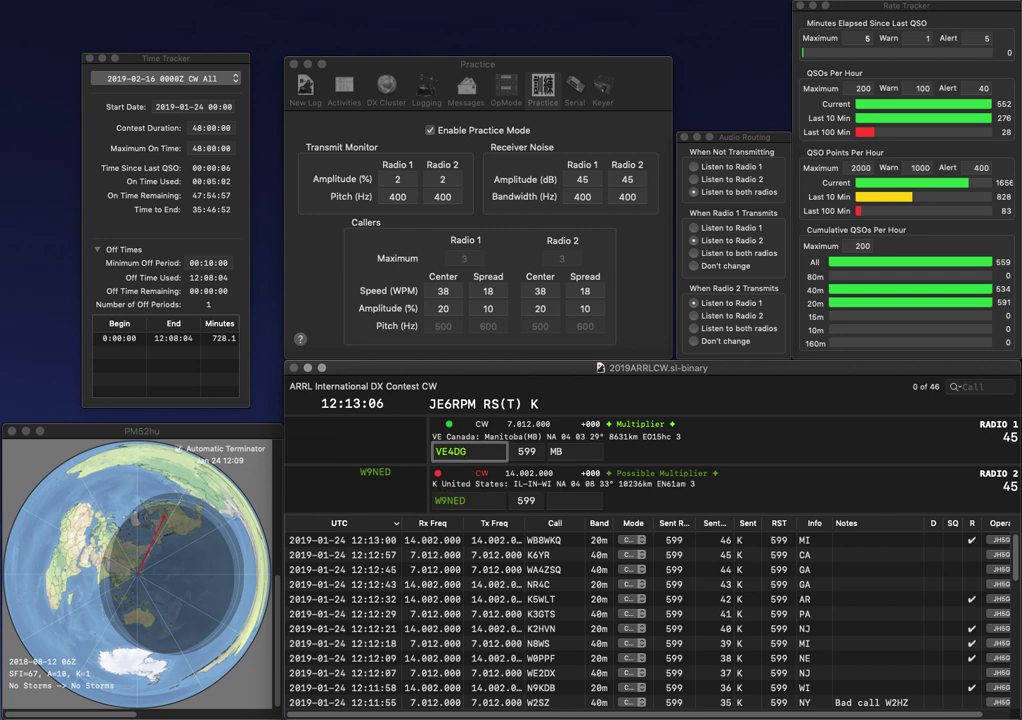
{"action": "key", "text": "BackSpace"}
{"action": "key", "text": "BackSpace"}
{"action": "type", "text": "BG"}
{"action": "key", "text": "Return"}
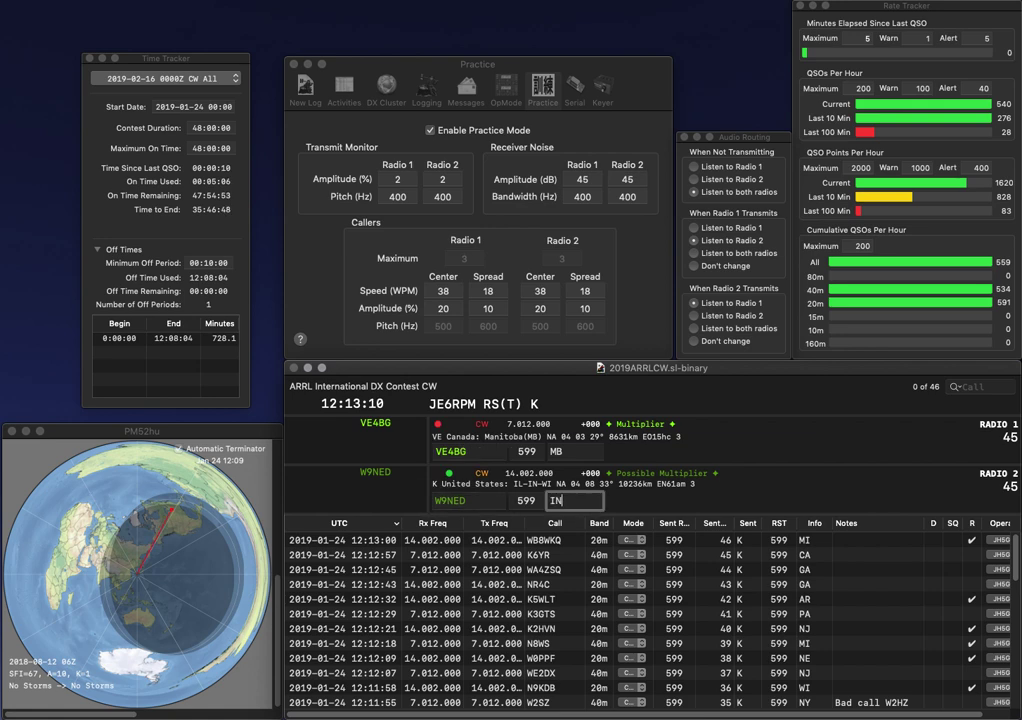
{"action": "key", "text": "Return"}
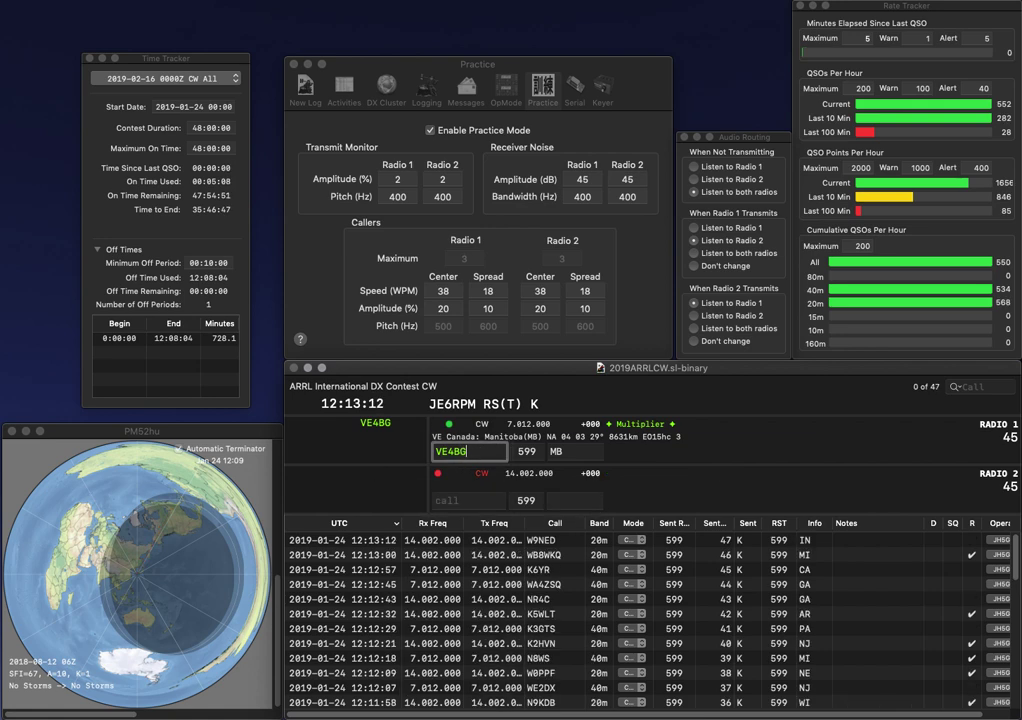
{"action": "key", "text": "Return"}
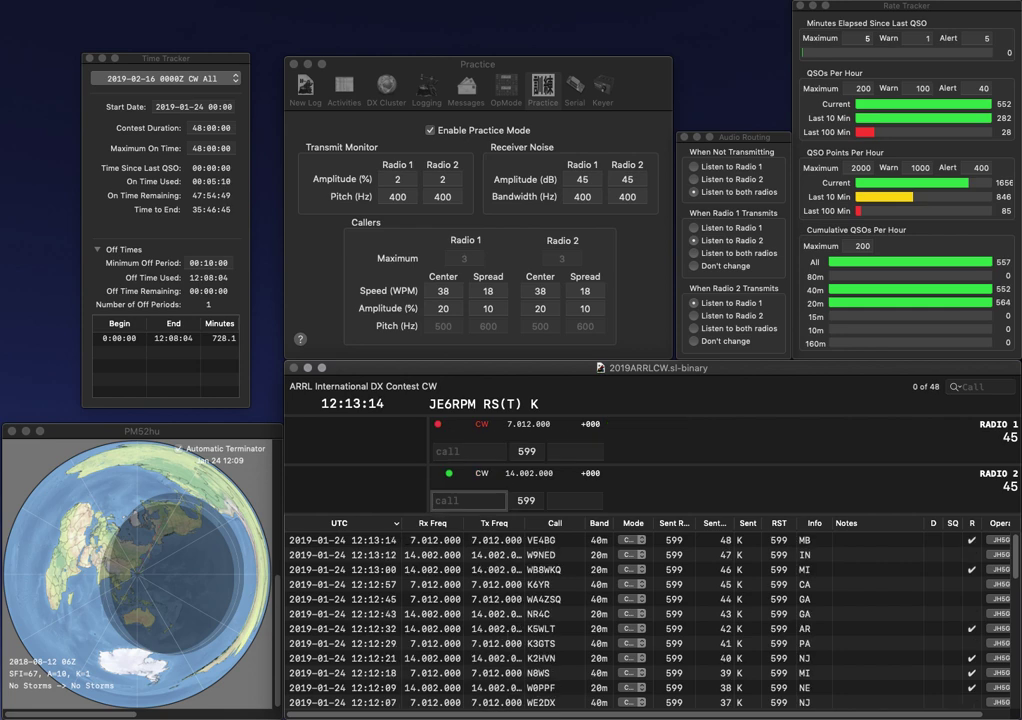
- Answer K0BLT on Radio 2 and KB2IPH on Radio 1
{"action": "type", "text": "K0BLT"}
{"action": "key", "text": "Return"}
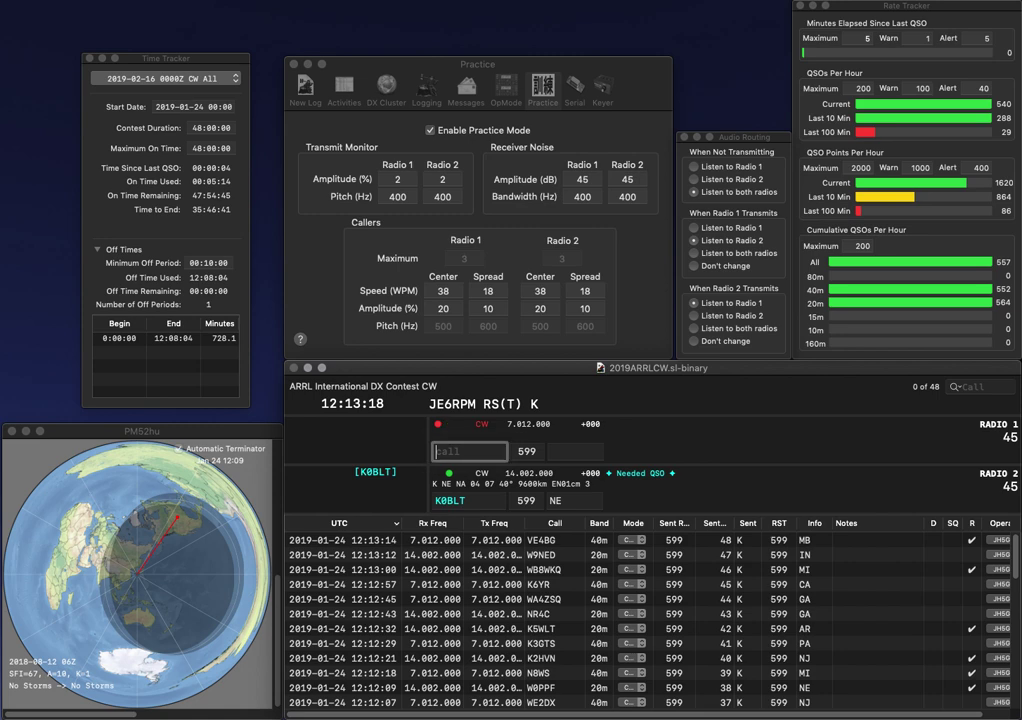
{"action": "type", "text": "KB2IPH"}
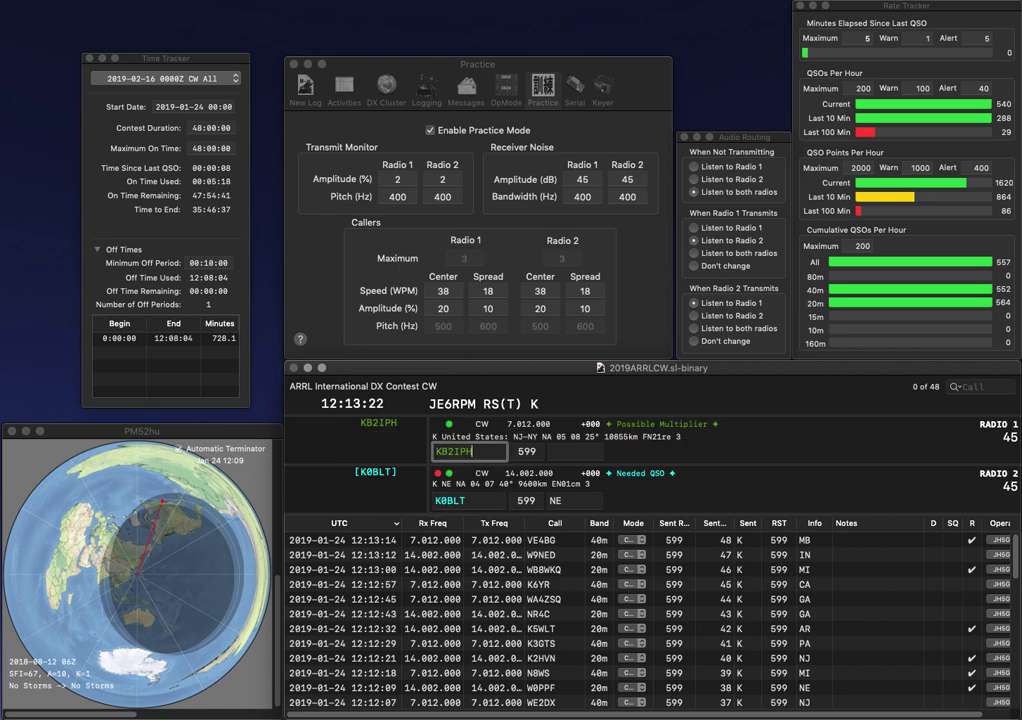
{"action": "key", "text": "Return"}
{"action": "key", "text": "Return"}
{"action": "key", "text": "space"}
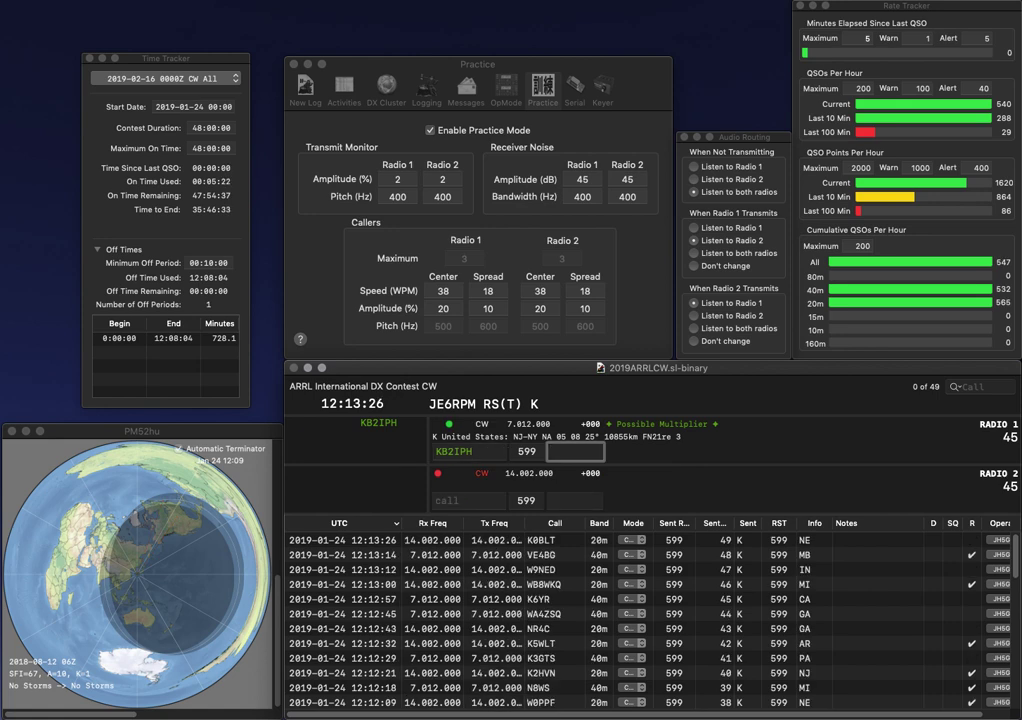
{"action": "type", "text": "NJ"}
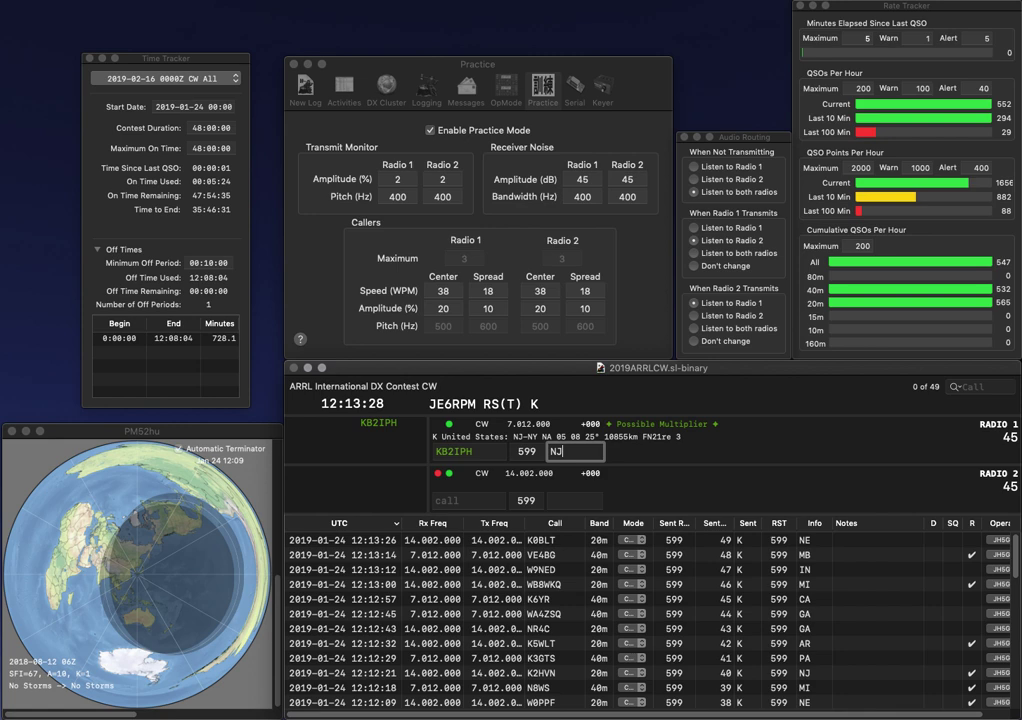
{"action": "key", "text": "Return"}
{"action": "type", "text": "W3"}
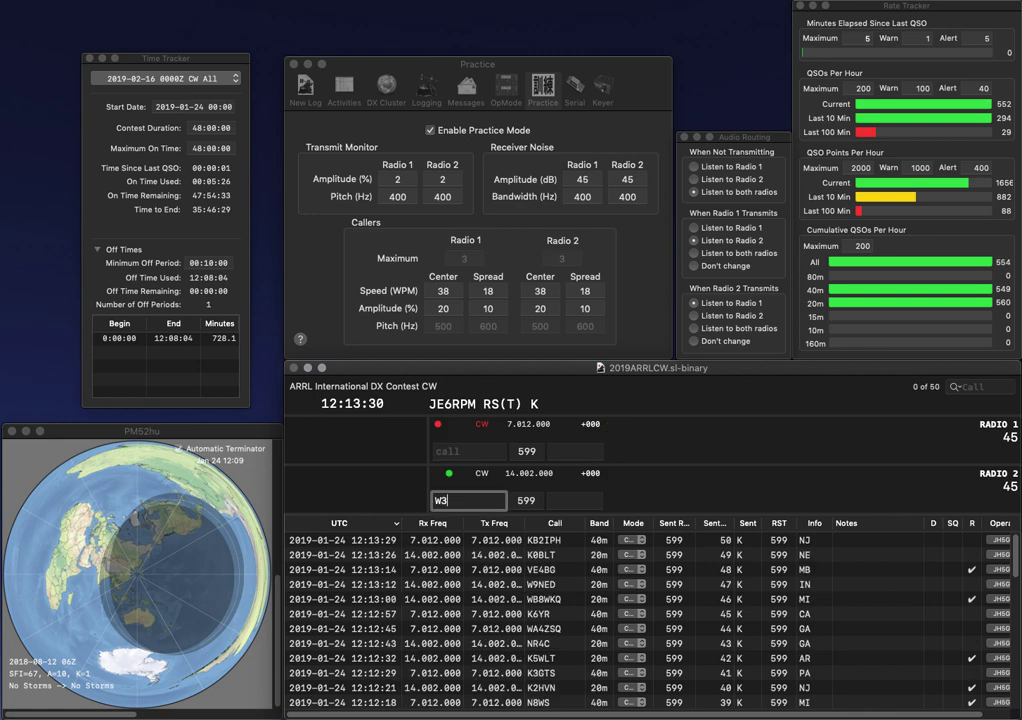
{"action": "type", "text": "ZEP"}
{"action": "key", "text": "Return"}
{"action": "type", "text": "K2"}
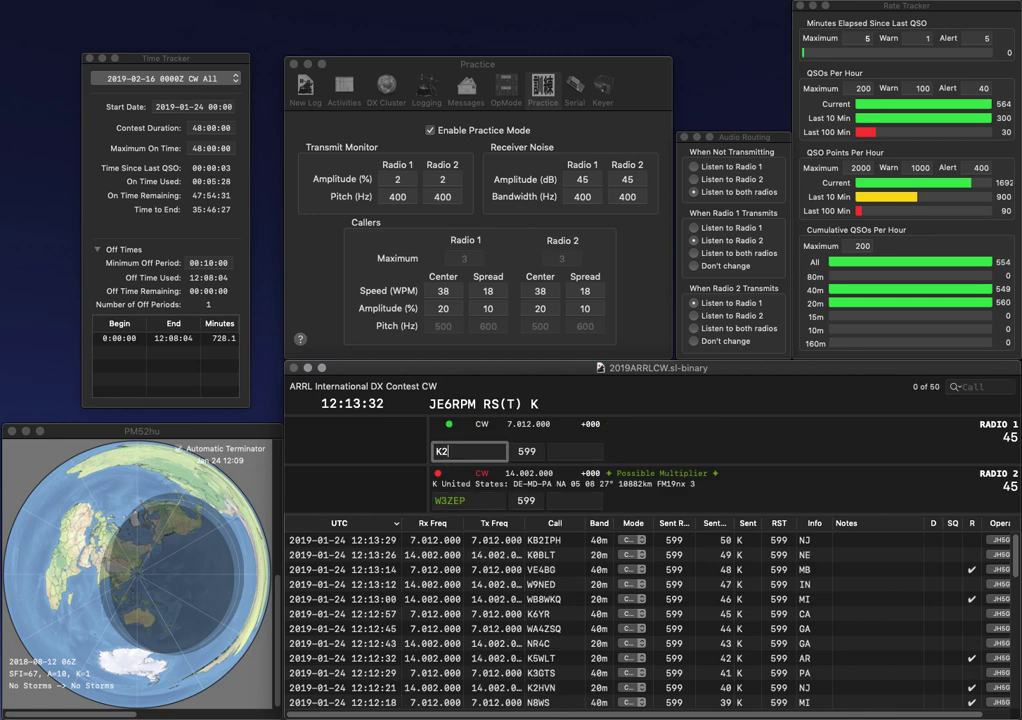
{"action": "type", "text": "ZX"}
{"action": "key", "text": "Return"}
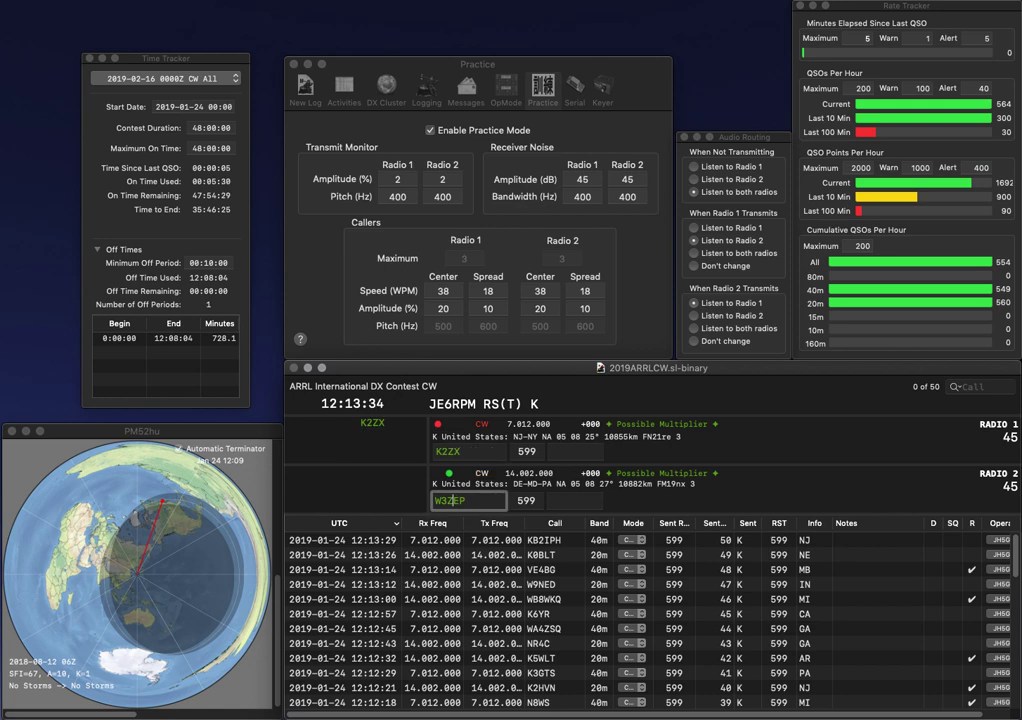
- Correct the Radio 2 call to W2ZEP and resend to that caller
{"action": "key", "text": "Left"}
{"action": "key", "text": "Left"}
{"action": "key", "text": "Left"}
{"action": "key", "text": "BackSpace"}
{"action": "type", "text": "2"}
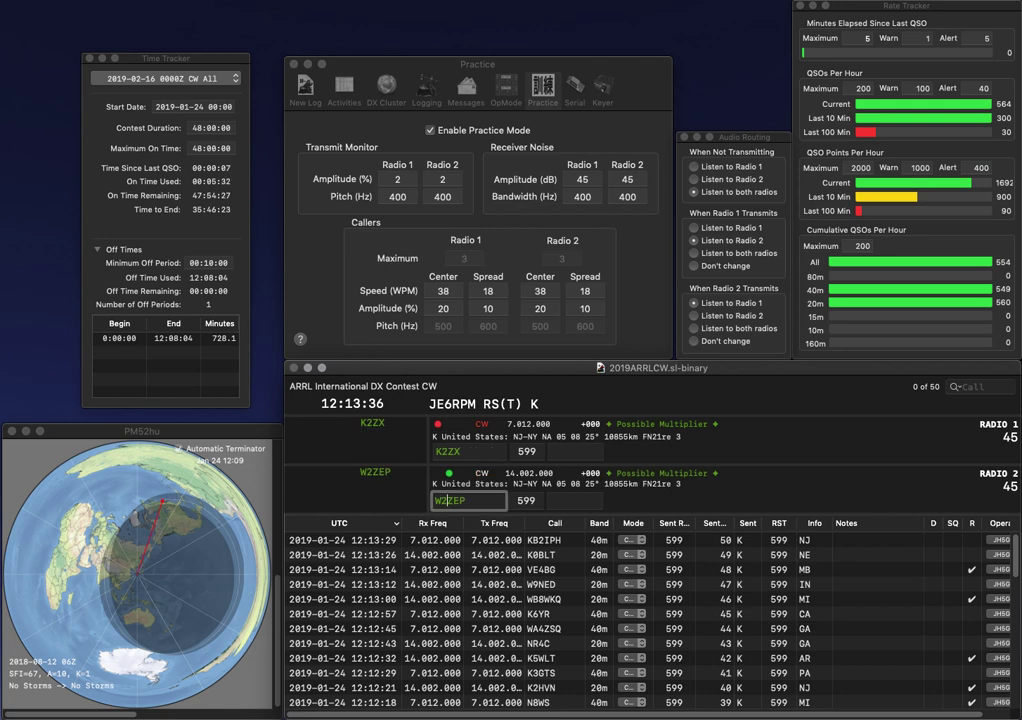
{"action": "key", "text": "Return"}
{"action": "key", "text": "space"}
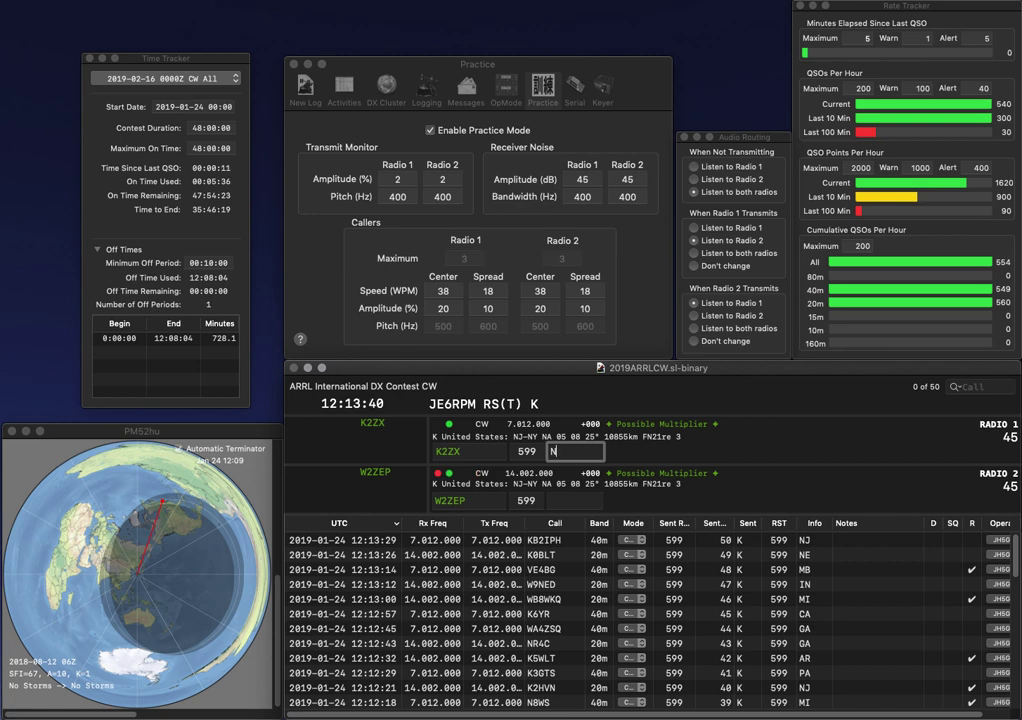
{"action": "type", "text": "NJ"}
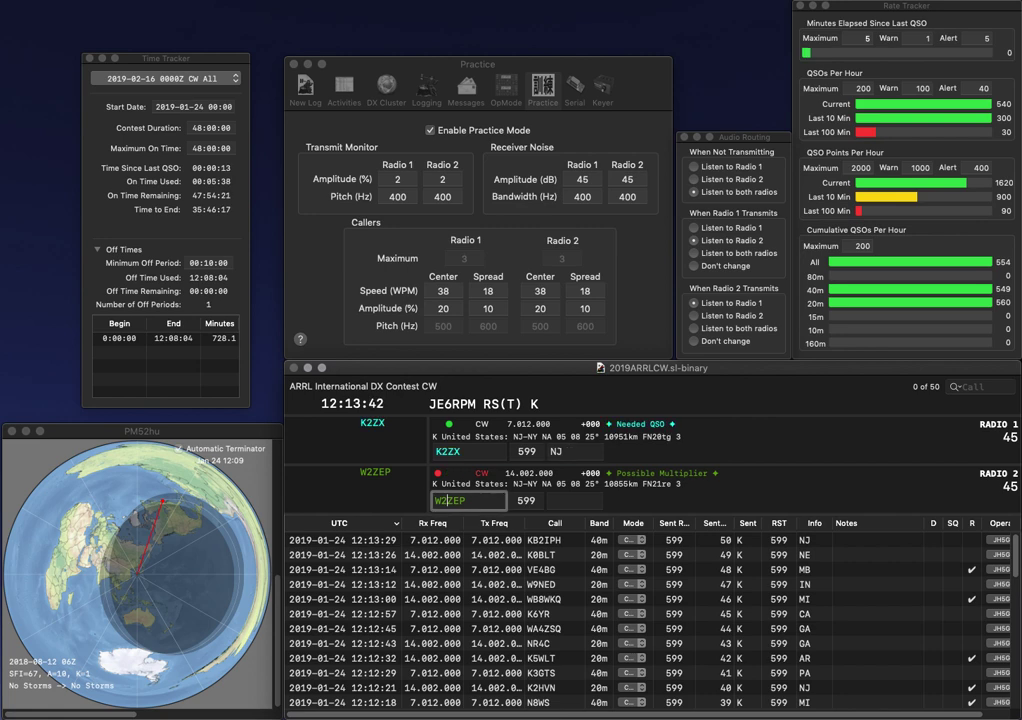
{"action": "key", "text": "Return"}
{"action": "type", "text": "N"}
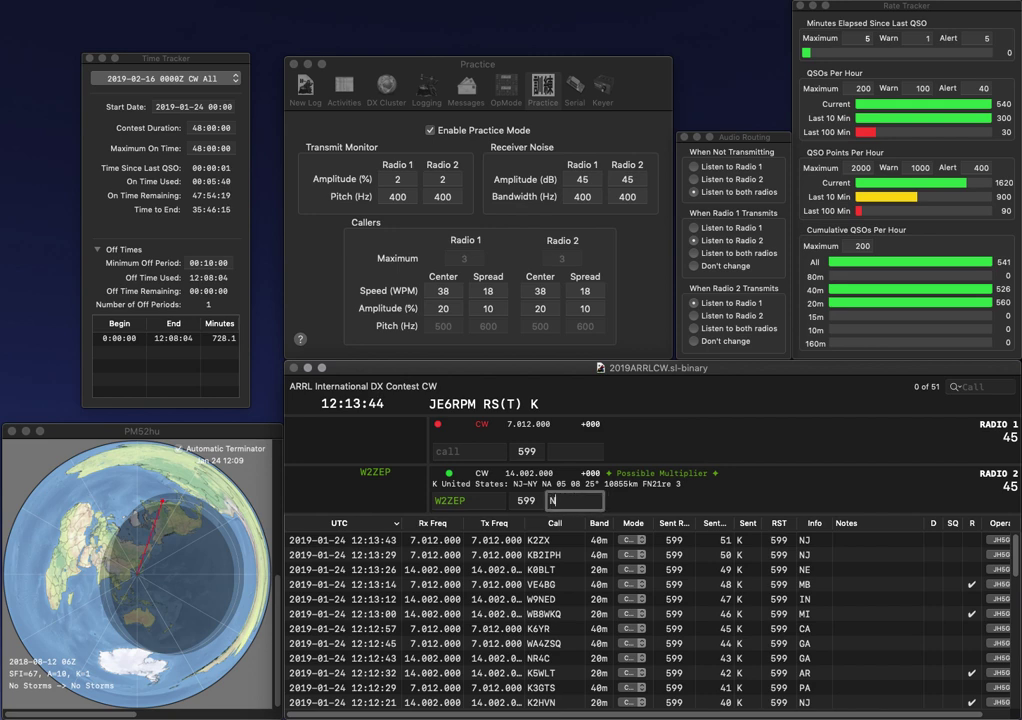
{"action": "type", "text": "Y"}
{"action": "key", "text": "Return"}
- Answer W0CAR on Radio 1 and W7WMO on Radio 2
{"action": "type", "text": "W0CAR"}
{"action": "key", "text": "Return"}
{"action": "type", "text": "W7WMO"}
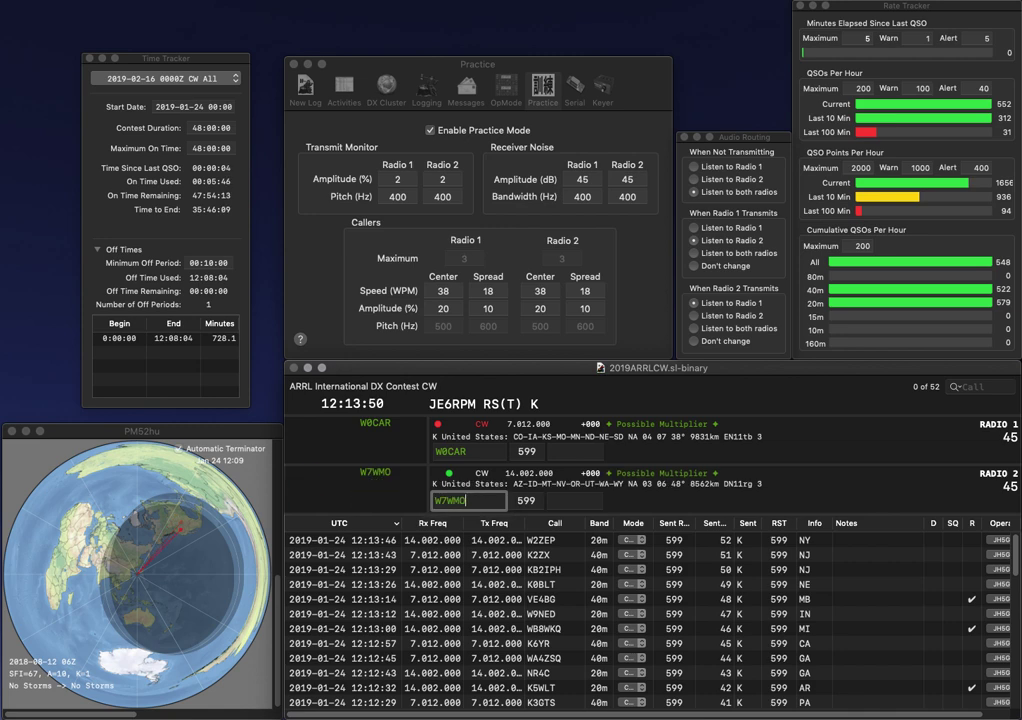
{"action": "key", "text": "Return"}
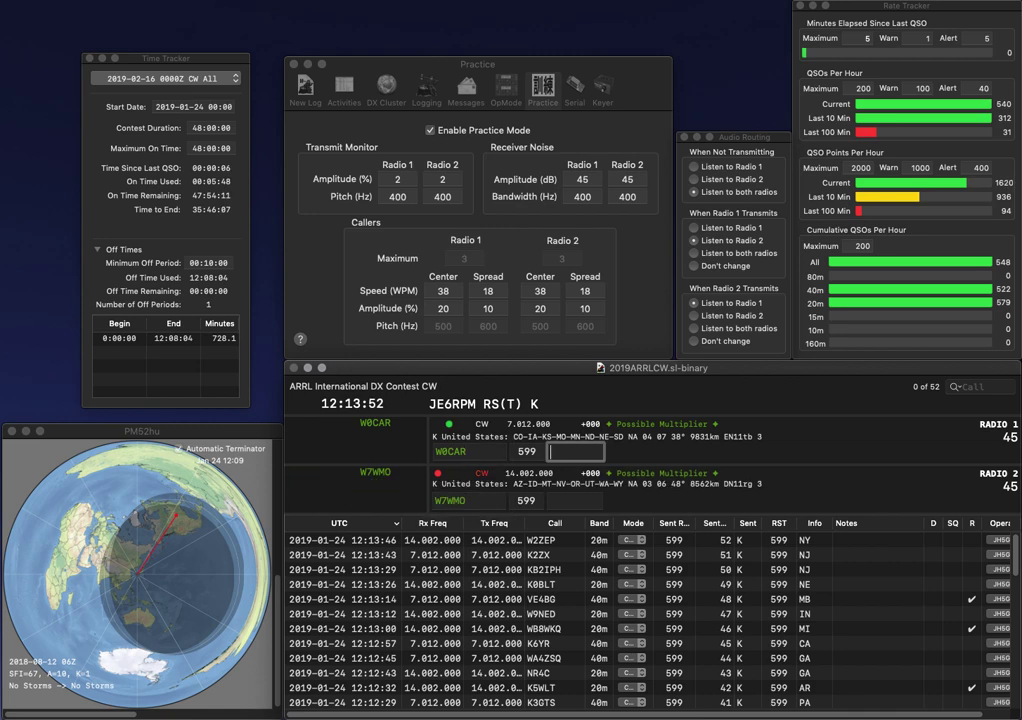
- Log W0CAR with exchange NE on Radio 1 and W7WMO with exchange WA on Radio 2
{"action": "type", "text": "NE"}
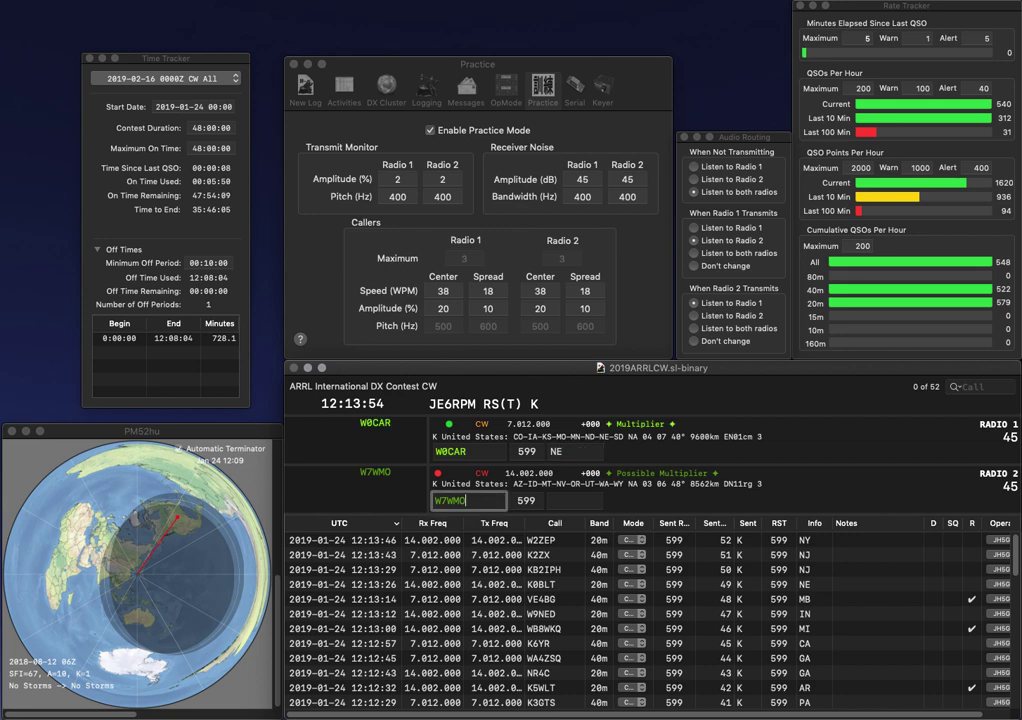
{"action": "key", "text": "Return"}
{"action": "type", "text": "WA"}
{"action": "key", "text": "Return"}
{"action": "type", "text": "KD"}
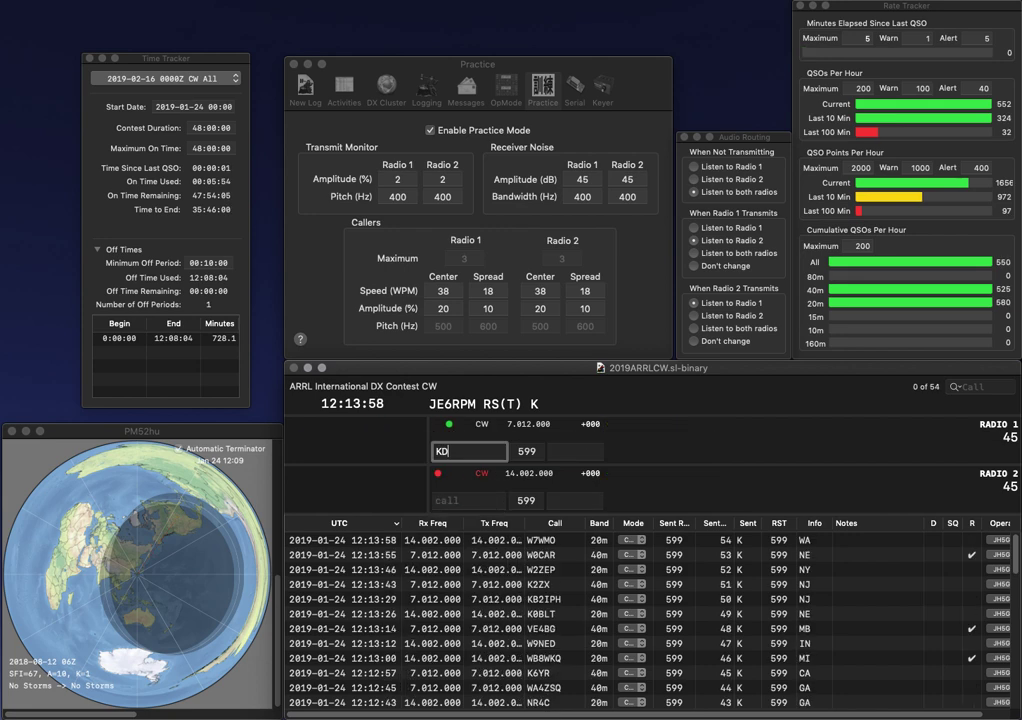
{"action": "key", "text": "Return"}
{"action": "type", "text": "KD8SGQ"}
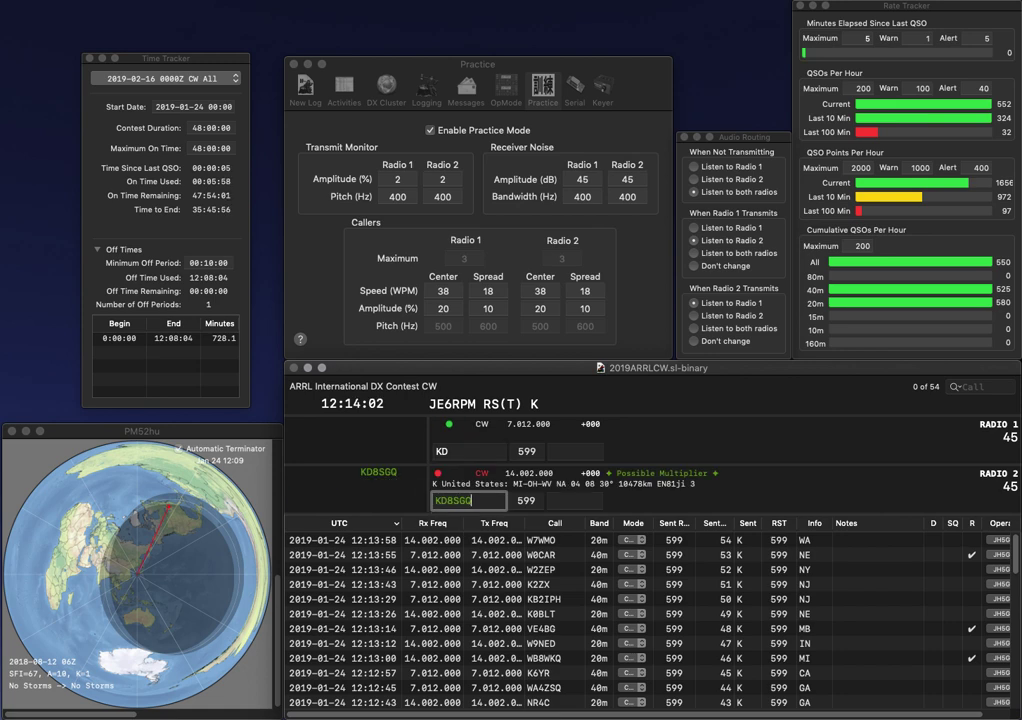
{"action": "key", "text": "backslash"}
{"action": "type", "text": "8DNQ"}
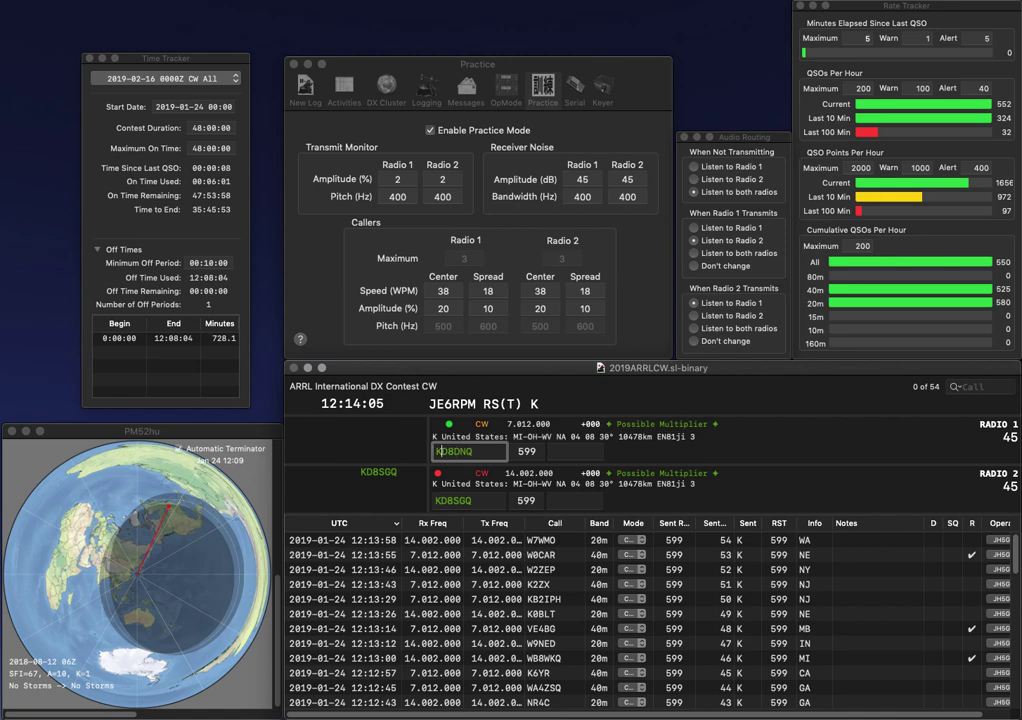
{"action": "key", "text": "BackSpace"}
{"action": "key", "text": "Delete"}
{"action": "type", "text": "B8W"}
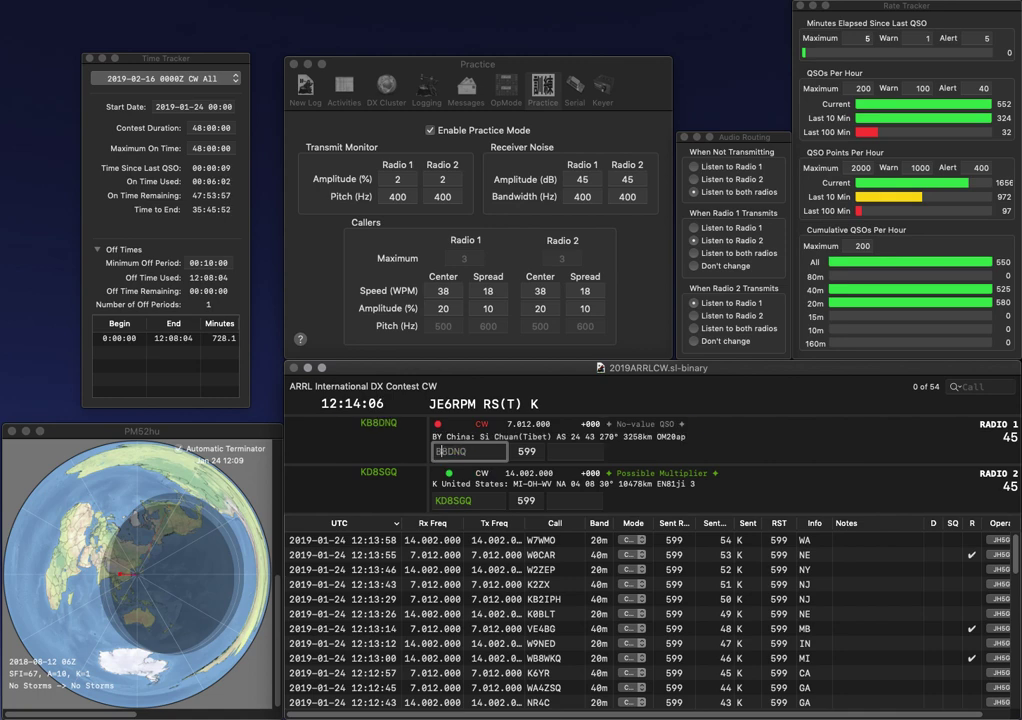
{"action": "type", "text": "K"}
{"action": "key", "text": "backslash"}
{"action": "key", "text": "space"}
{"action": "key", "text": "Return"}
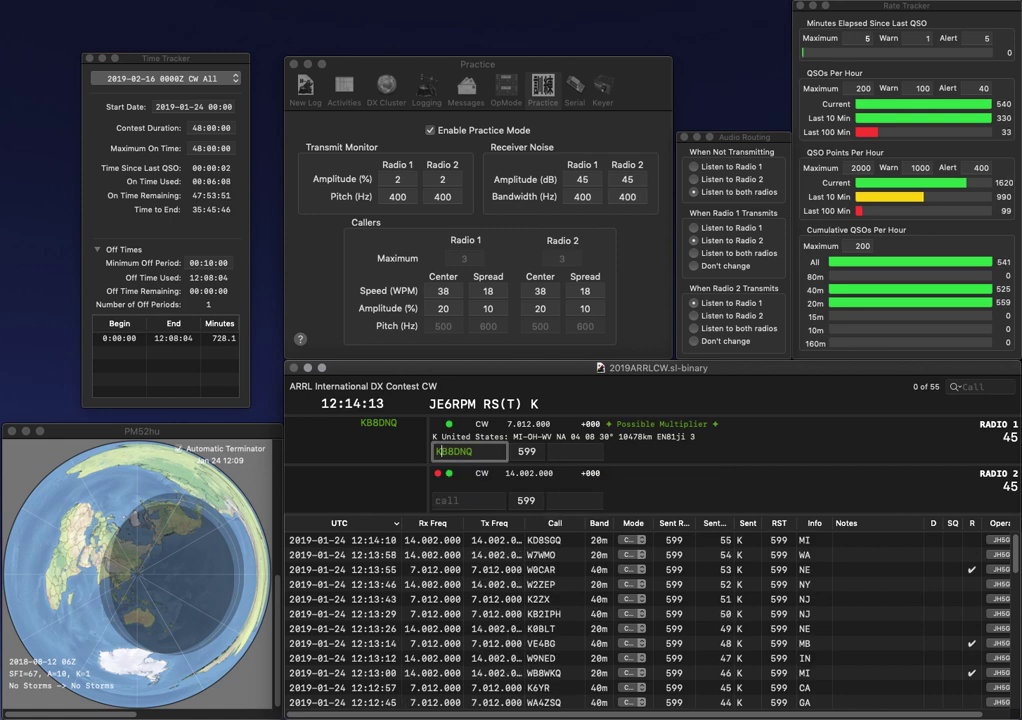
{"action": "key", "text": "Return"}
{"action": "type", "text": "K8RY"}
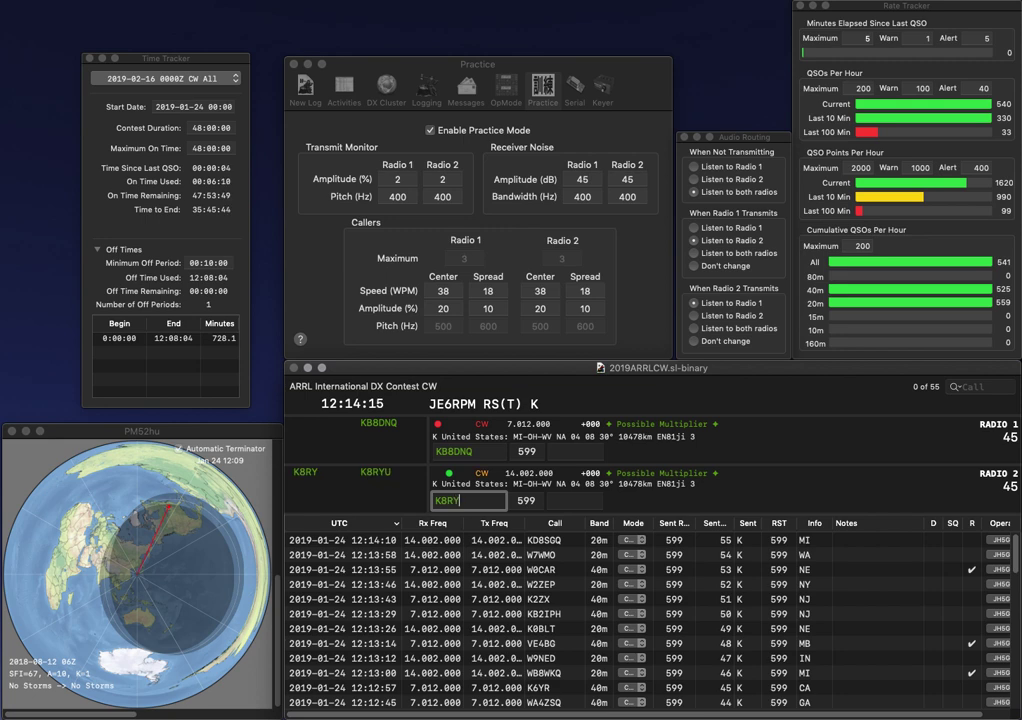
{"action": "key", "text": "Return"}
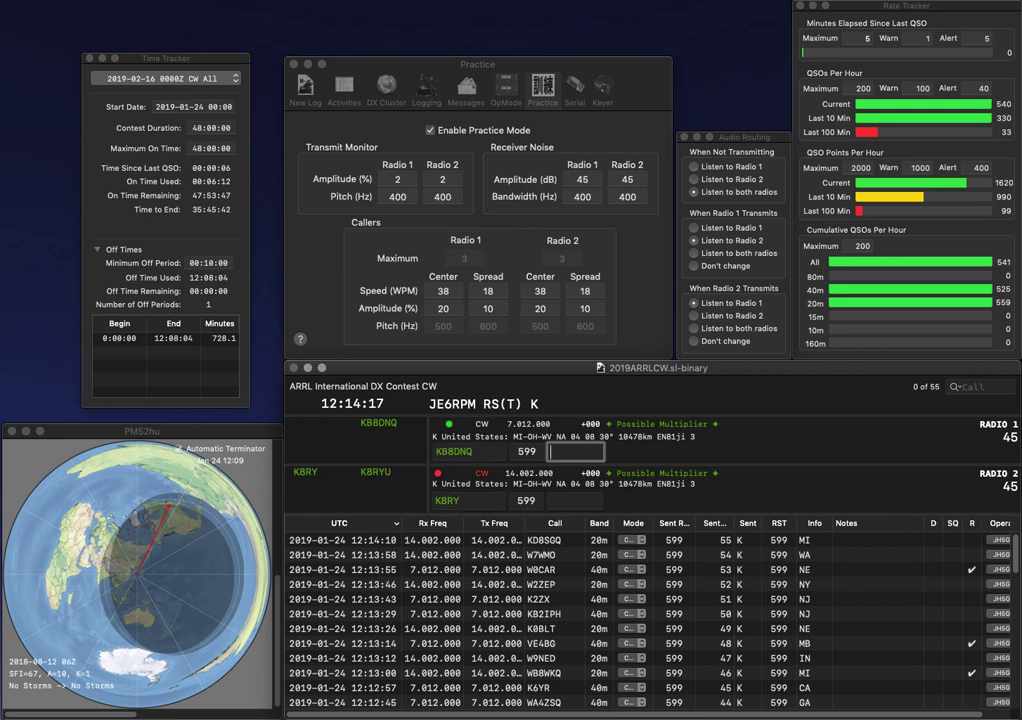
{"action": "type", "text": "MI"}
{"action": "key", "text": "Return"}
{"action": "type", "text": "WV"}
{"action": "key", "text": "Return"}
- Answer and log VE7SA with exchange BC on Radio 1 and K0FLY with exchange IA on Radio 2
{"action": "type", "text": "VE7SA"}
{"action": "key", "text": "Return"}
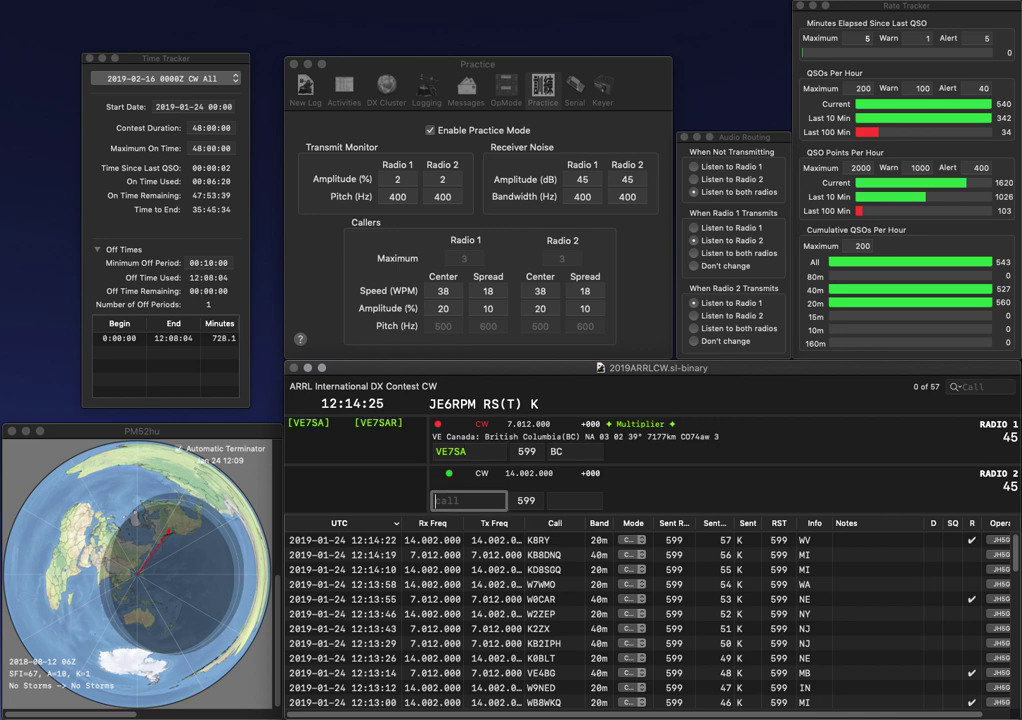
{"action": "type", "text": "K0FLY"}
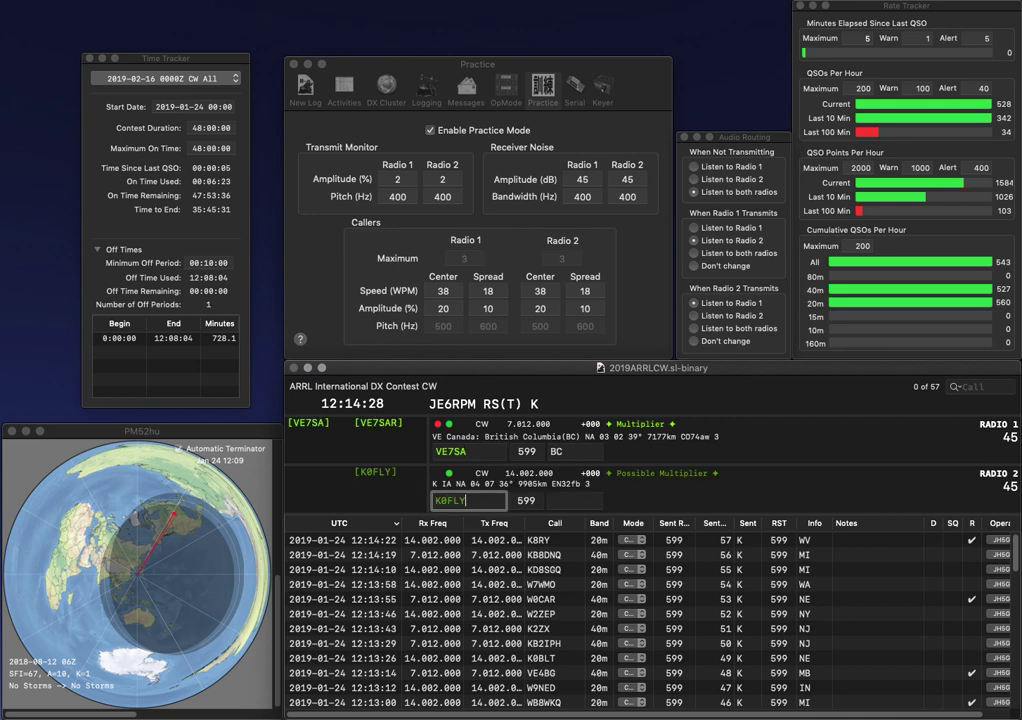
{"action": "key", "text": "Return"}
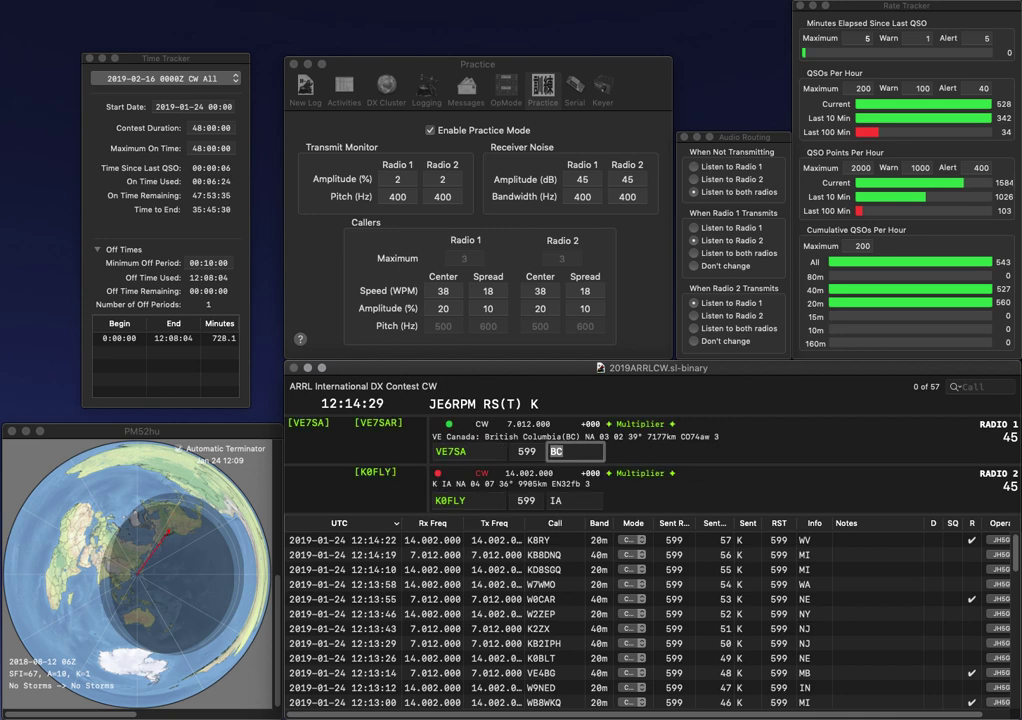
{"action": "key", "text": "Return"}
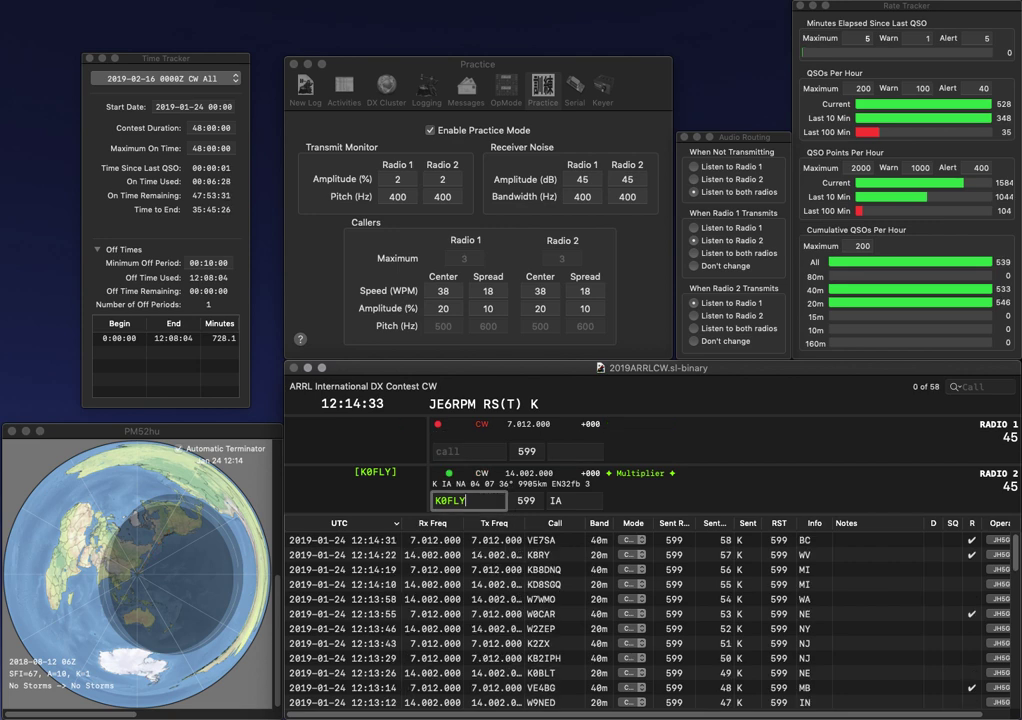
{"action": "key", "text": "Return"}
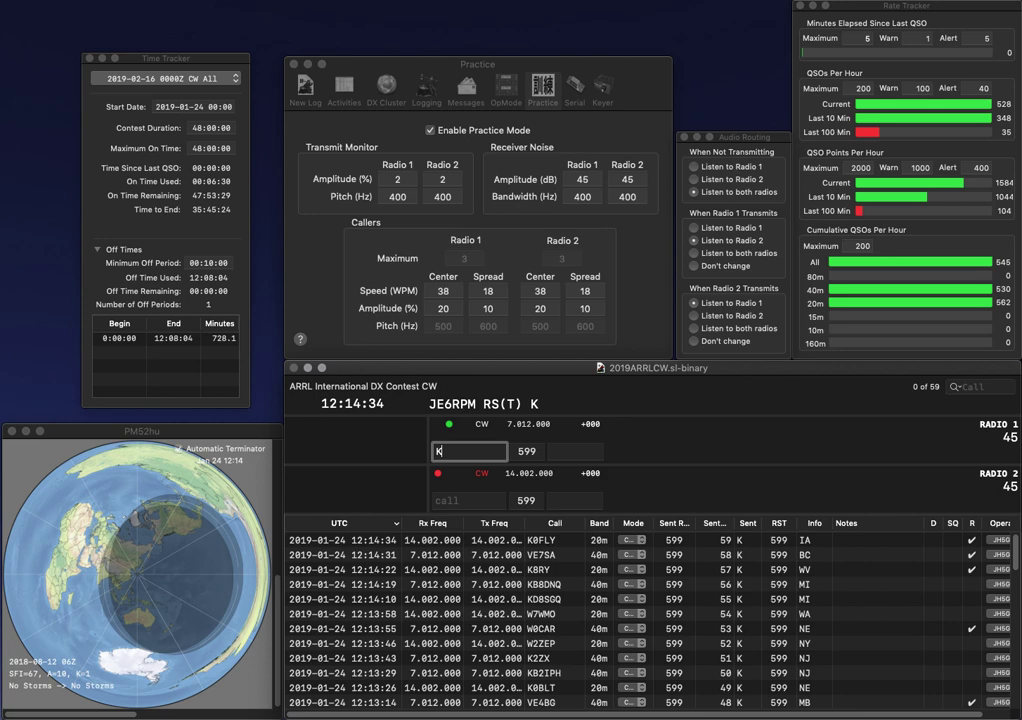
- Answer K0IS on Radio 1 and N5ML on Radio 2
{"action": "type", "text": "IS"}
{"action": "key", "text": "Return"}
{"action": "type", "text": "N5ML"}
{"action": "key", "text": "Return"}
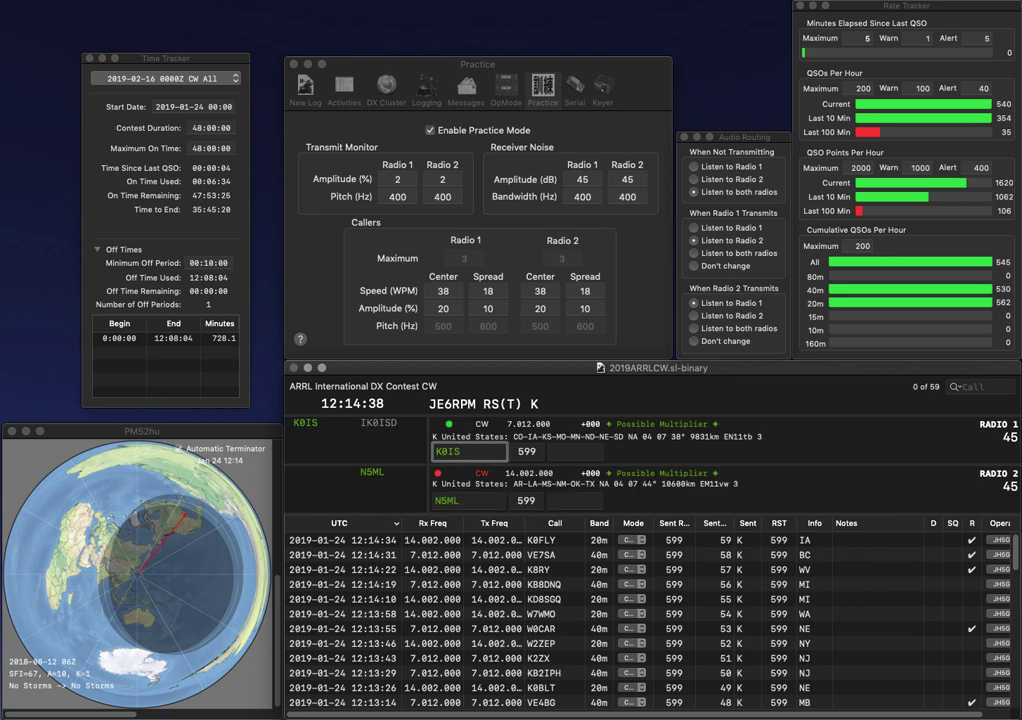
{"action": "key", "text": "Return"}
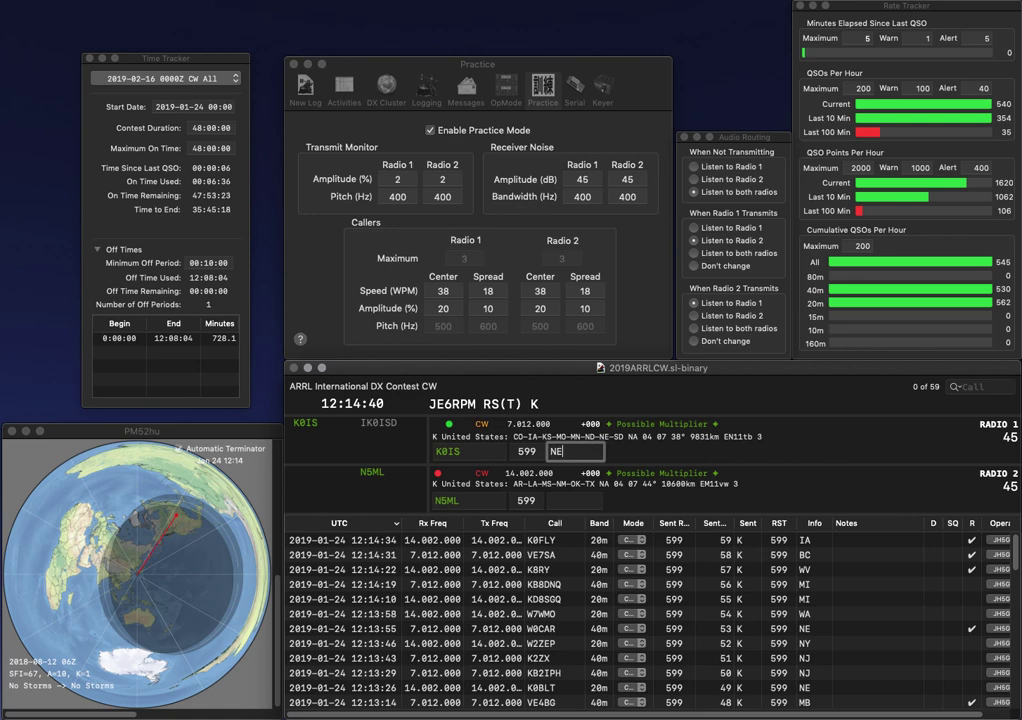
{"action": "key", "text": "Return"}
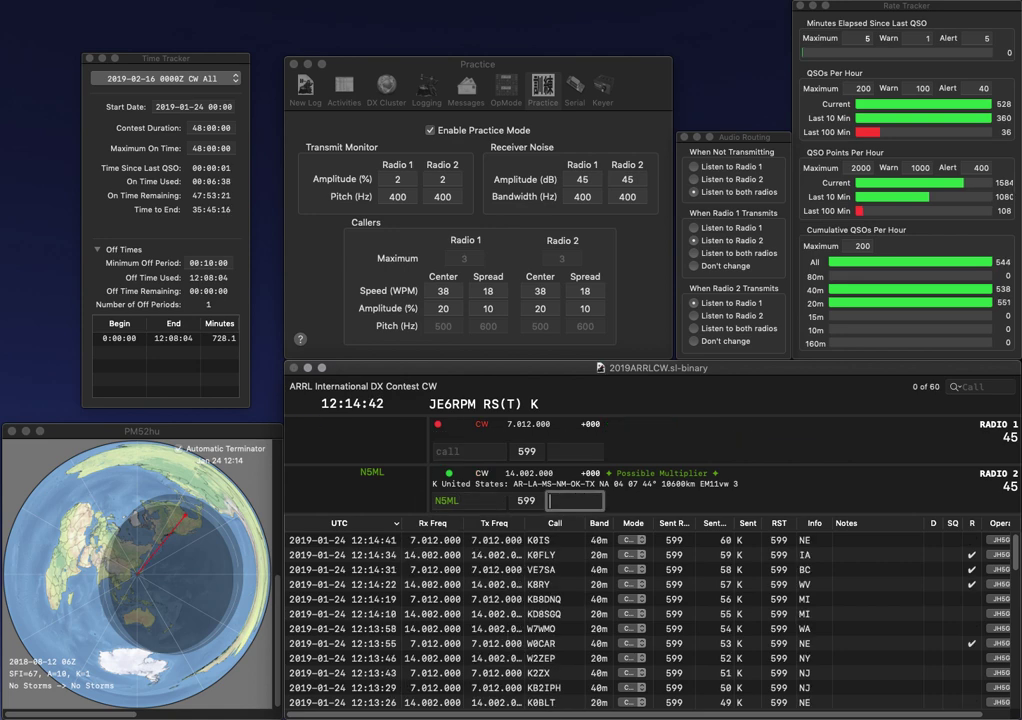
{"action": "type", "text": "AR"}
{"action": "key", "text": "Return"}
{"action": "type", "text": "KE"}
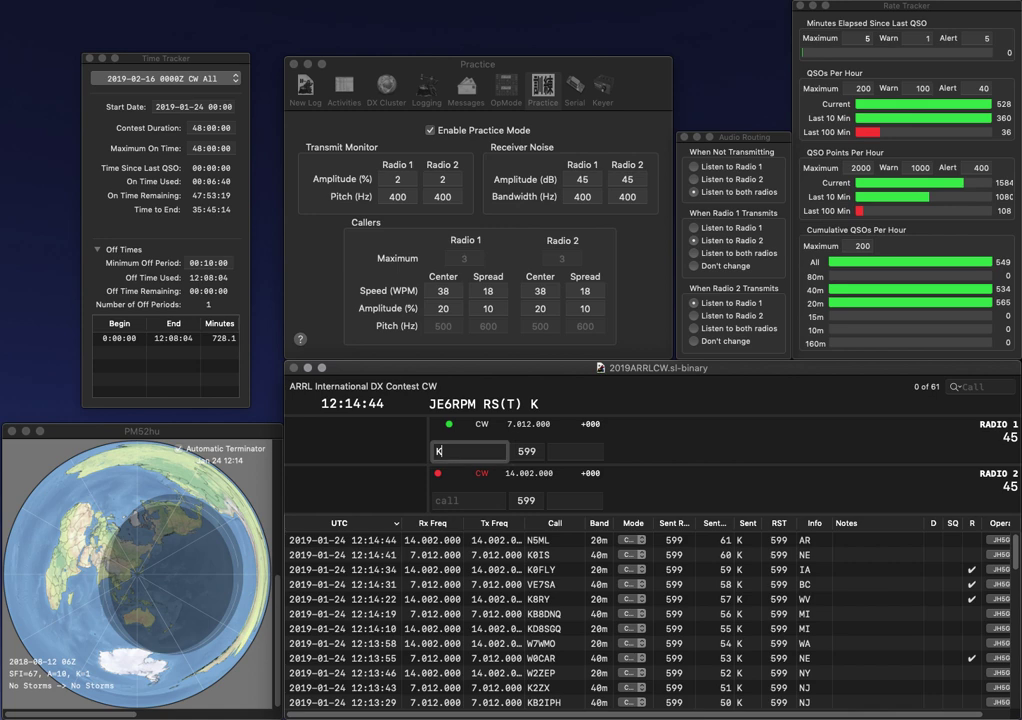
{"action": "key", "text": "Return"}
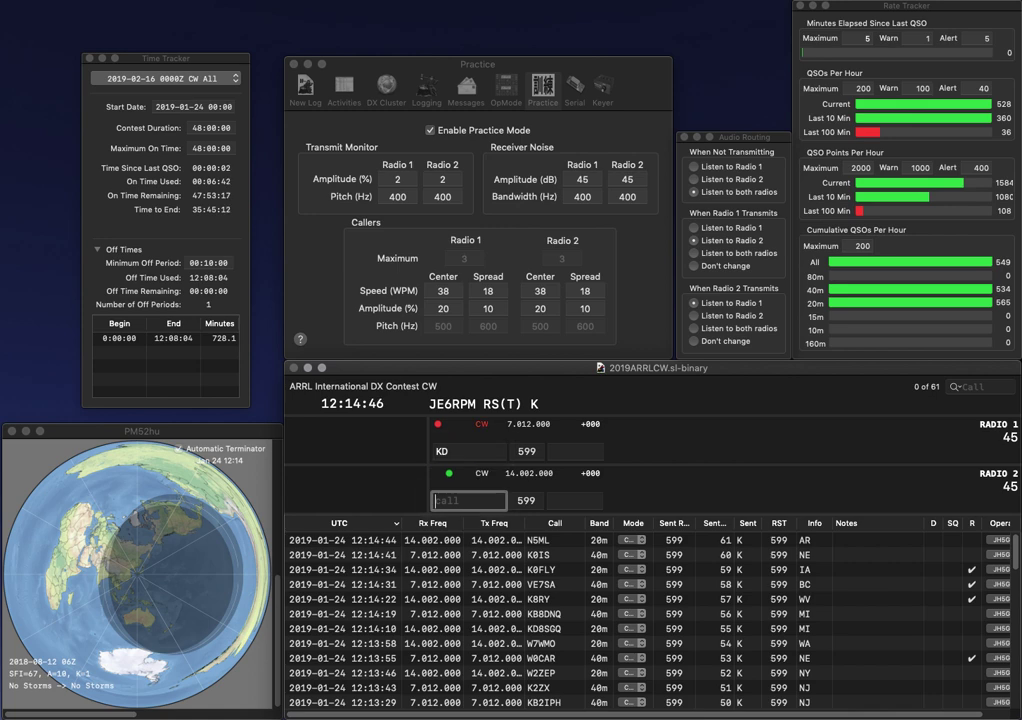
{"action": "type", "text": "N8JG"}
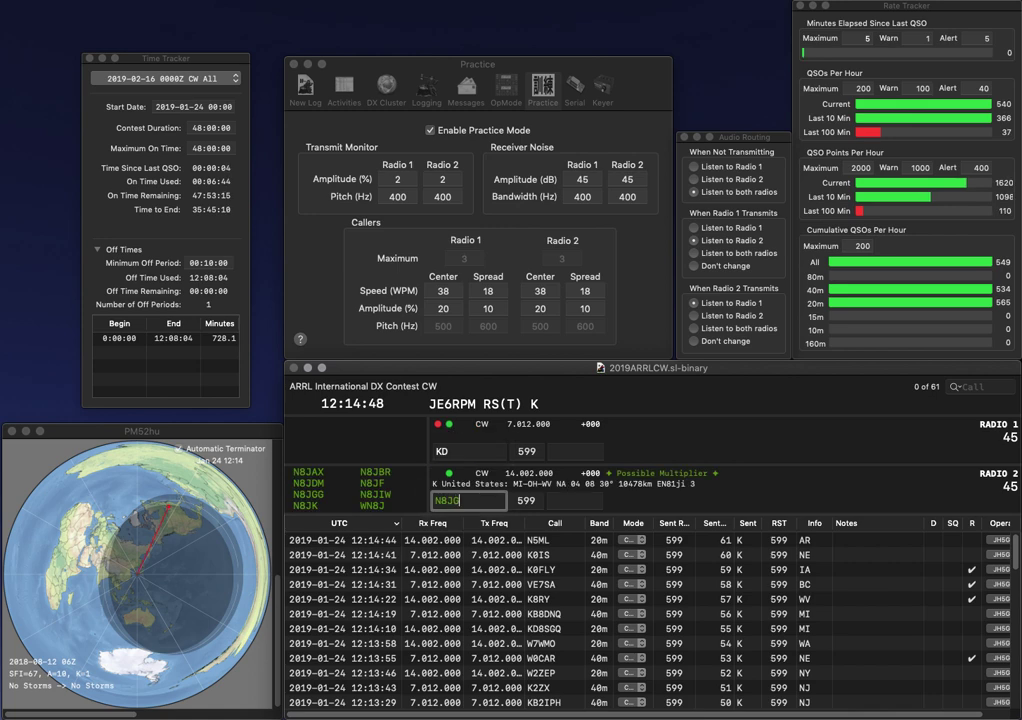
{"action": "type", "text": "G"}
{"action": "key", "text": "Return"}
{"action": "type", "text": "9B"}
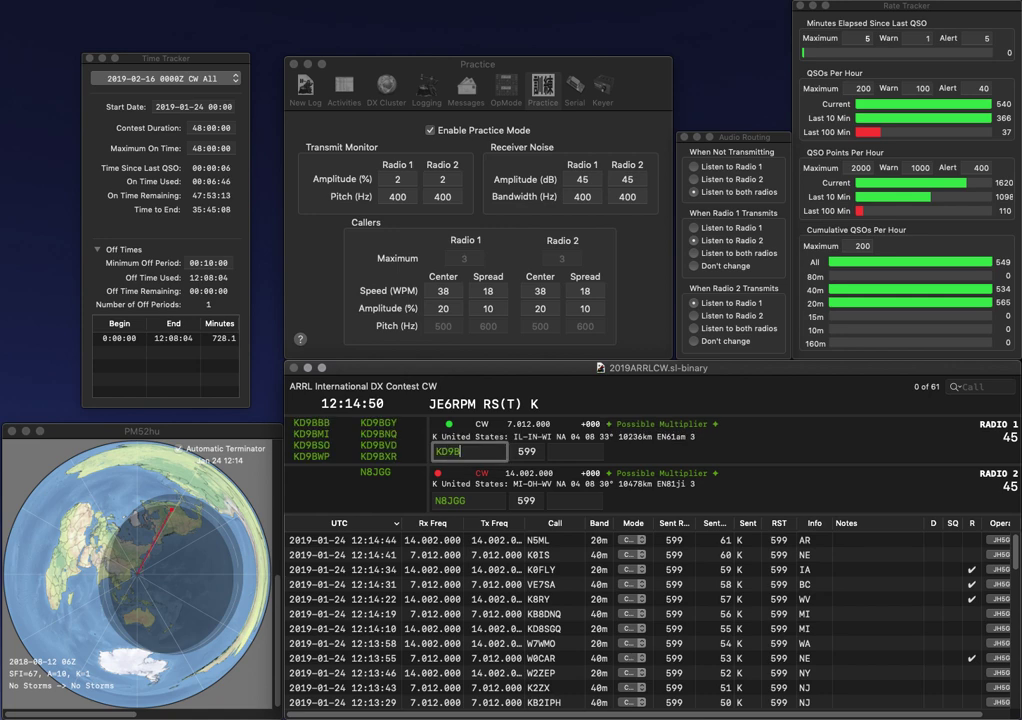
{"action": "type", "text": "WP"}
{"action": "key", "text": "Return"}
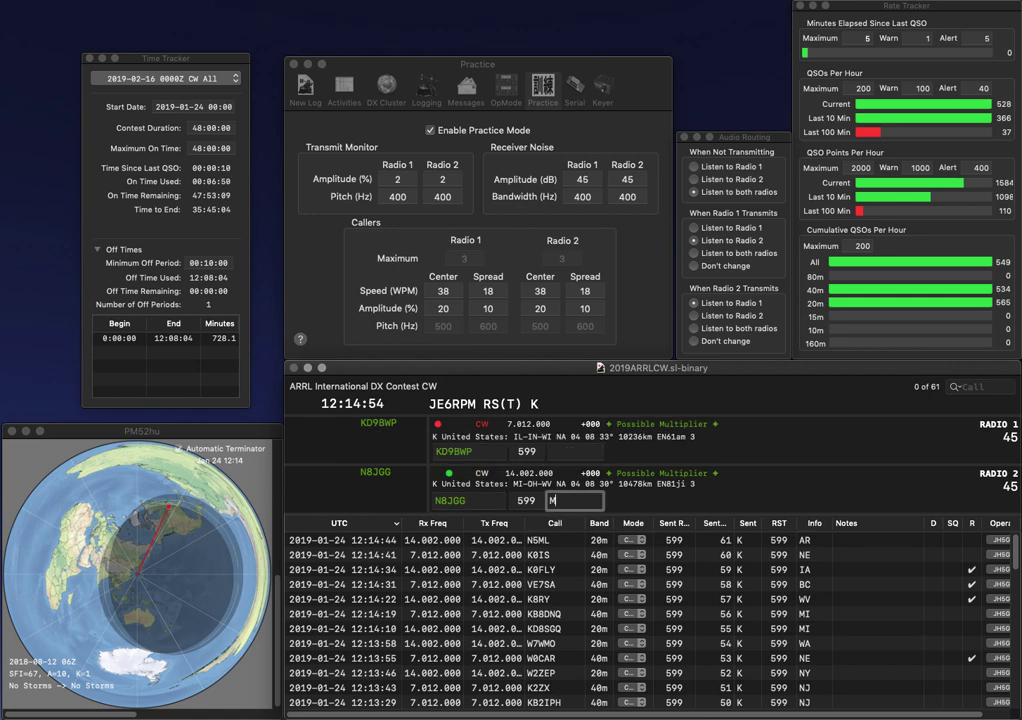
{"action": "type", "text": "OH"}
{"action": "key", "text": "Return"}
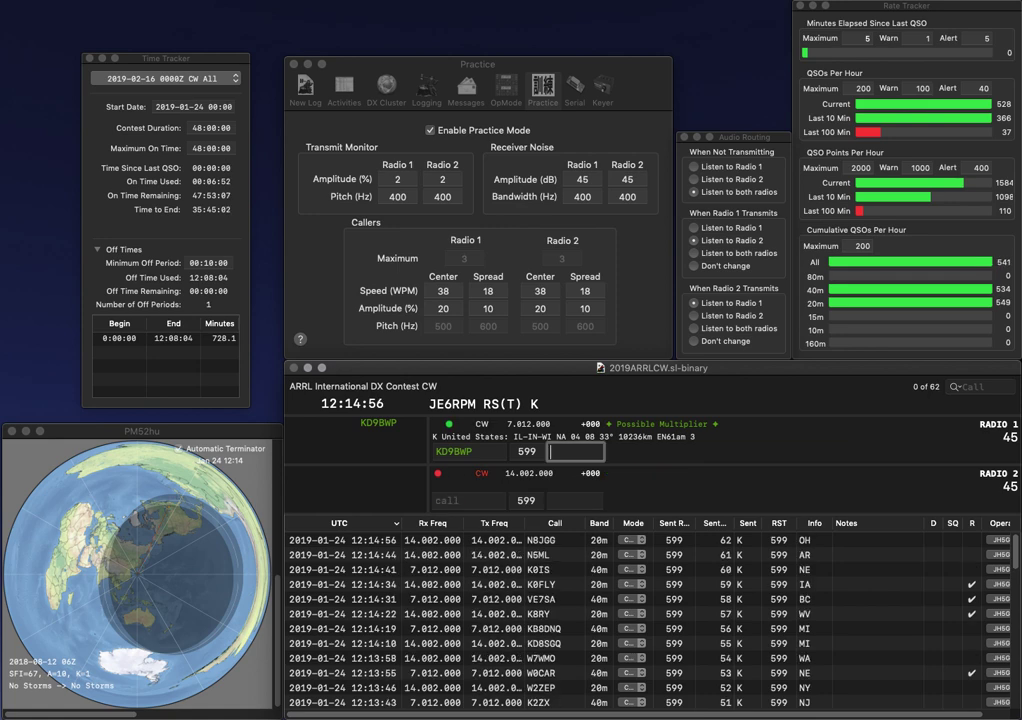
{"action": "type", "text": "WI"}
{"action": "key", "text": "Return"}
{"action": "type", "text": "W3"}
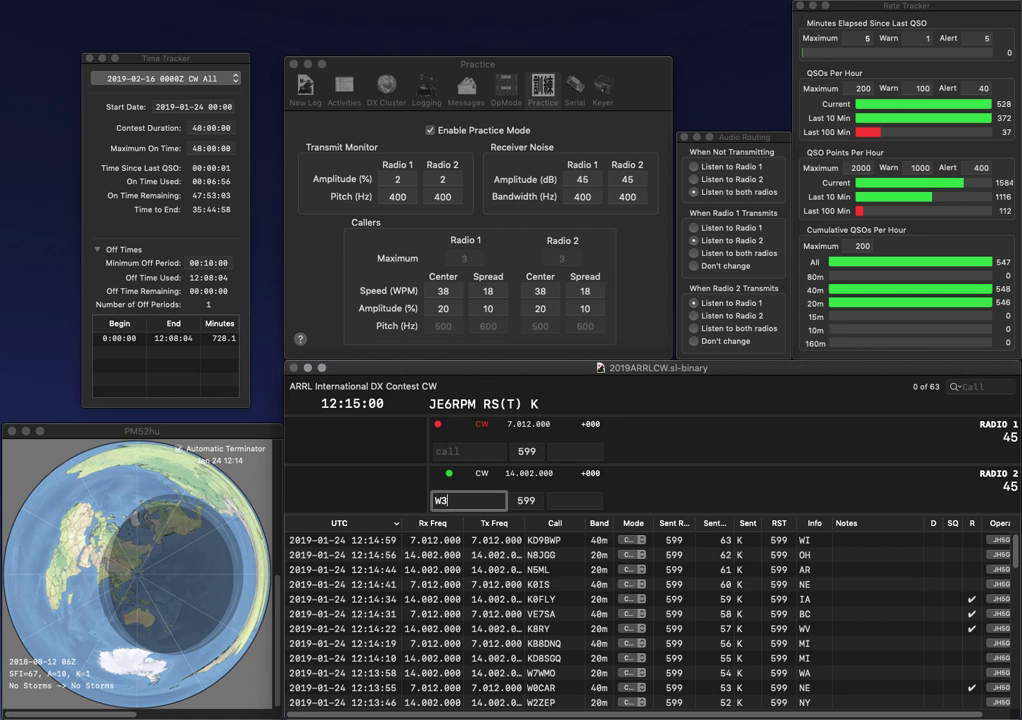
{"action": "type", "text": "ASW"}
{"action": "key", "text": "Return"}
{"action": "type", "text": "6QEY"}
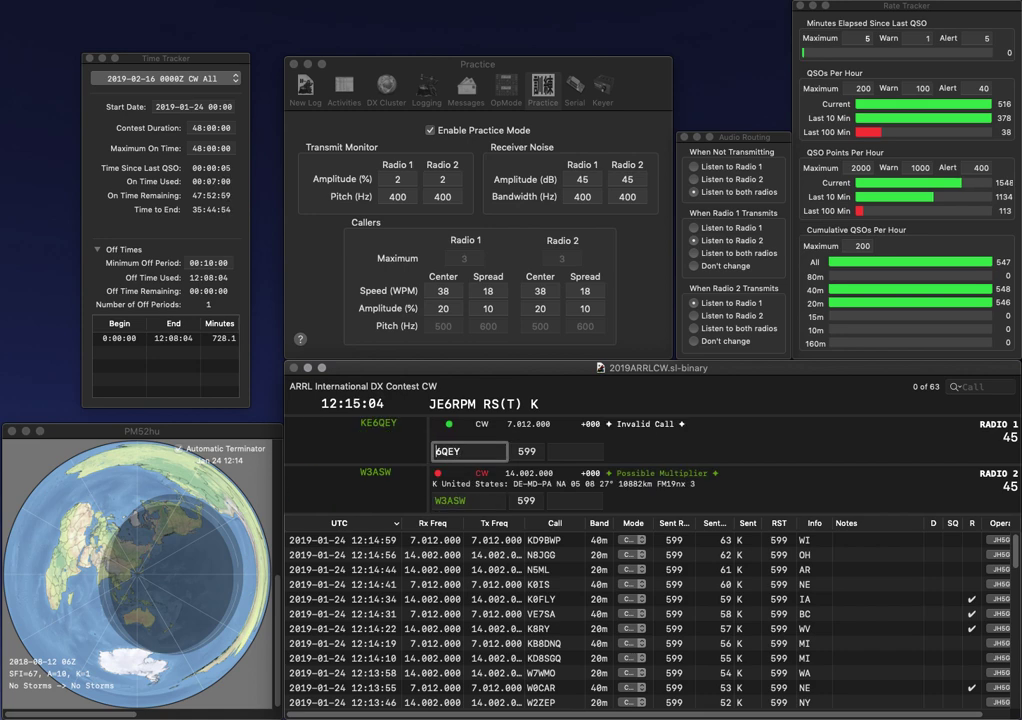
{"action": "key", "text": "Home"}
{"action": "type", "text": "K"}
{"action": "key", "text": "Return"}
- Log W3ASW with exchange PA on Radio 2 and enter exchange CA for the Radio 1 caller
{"action": "type", "text": "PA"}
{"action": "key", "text": "Return"}
{"action": "key", "text": "space"}
{"action": "type", "text": "CA"}
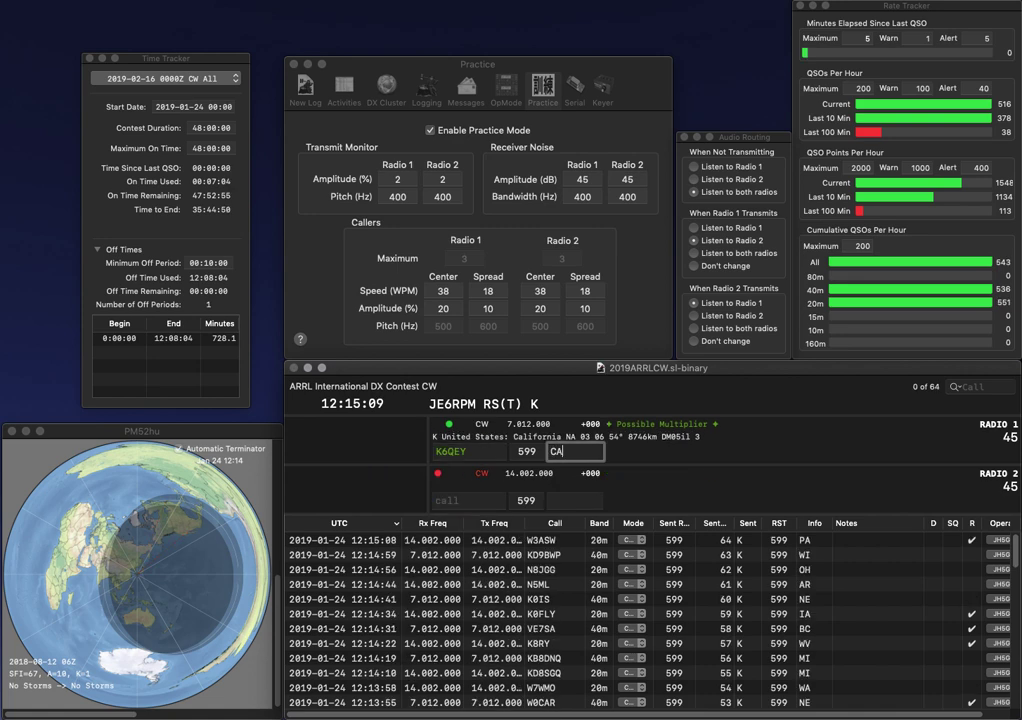
- Correct the Radio 1 call to KE6QEY and enter VE3XNS on Radio 2
{"action": "key", "text": "space"}
{"action": "type", "text": "E"}
{"action": "key", "text": "Return"}
{"action": "type", "text": "VE3XNS"}
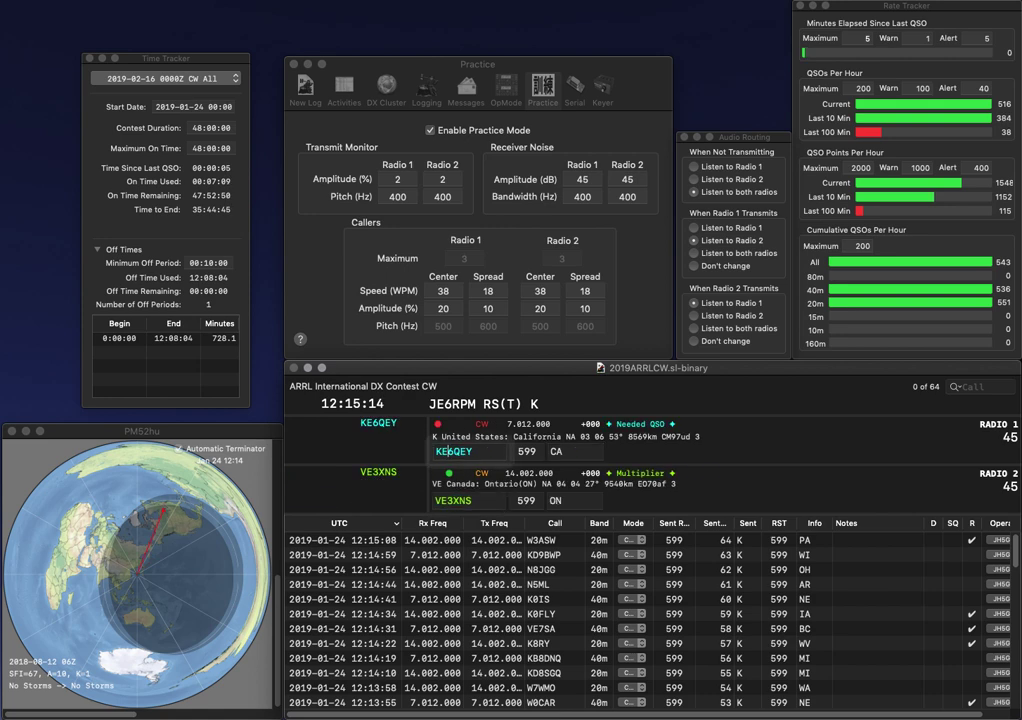
{"action": "key", "text": "Return"}
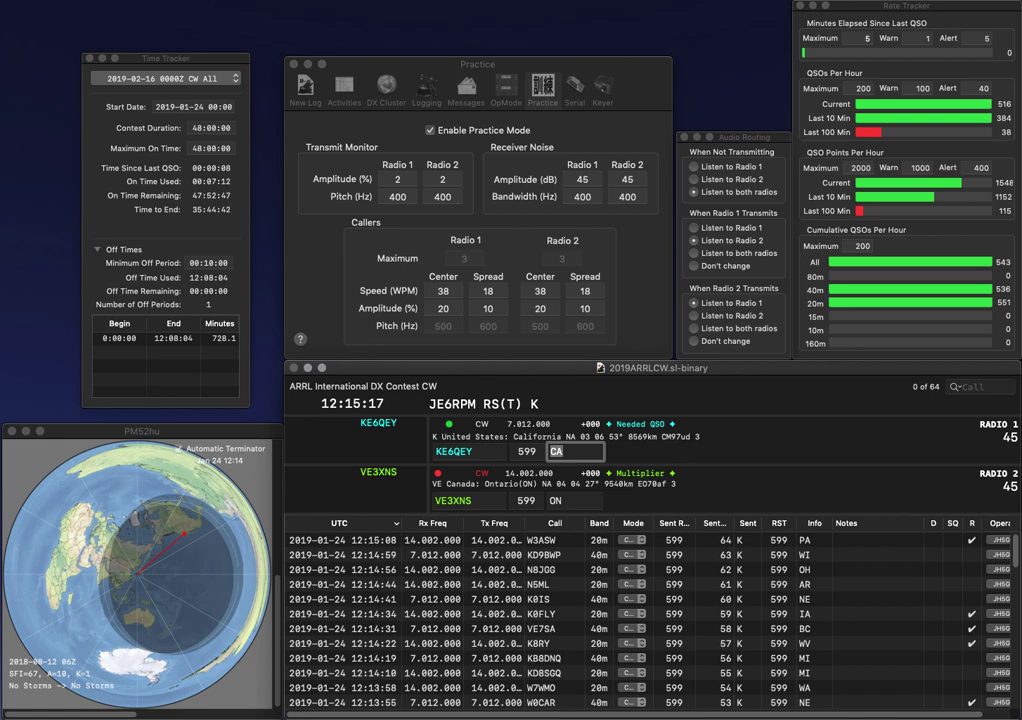
{"action": "key", "text": "Return"}
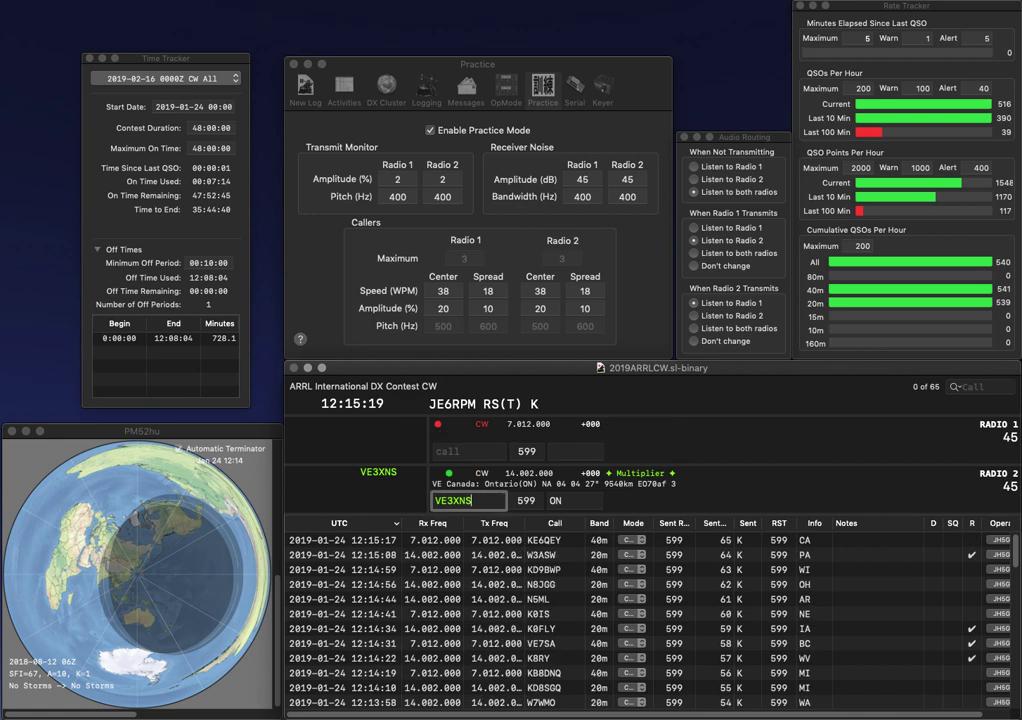
{"action": "key", "text": "Return"}
- Answer W5TU on Radio 1 and the partial call 2STO on Radio 2
{"action": "type", "text": "W5TU"}
{"action": "key", "text": "Return"}
{"action": "type", "text": "2STO"}
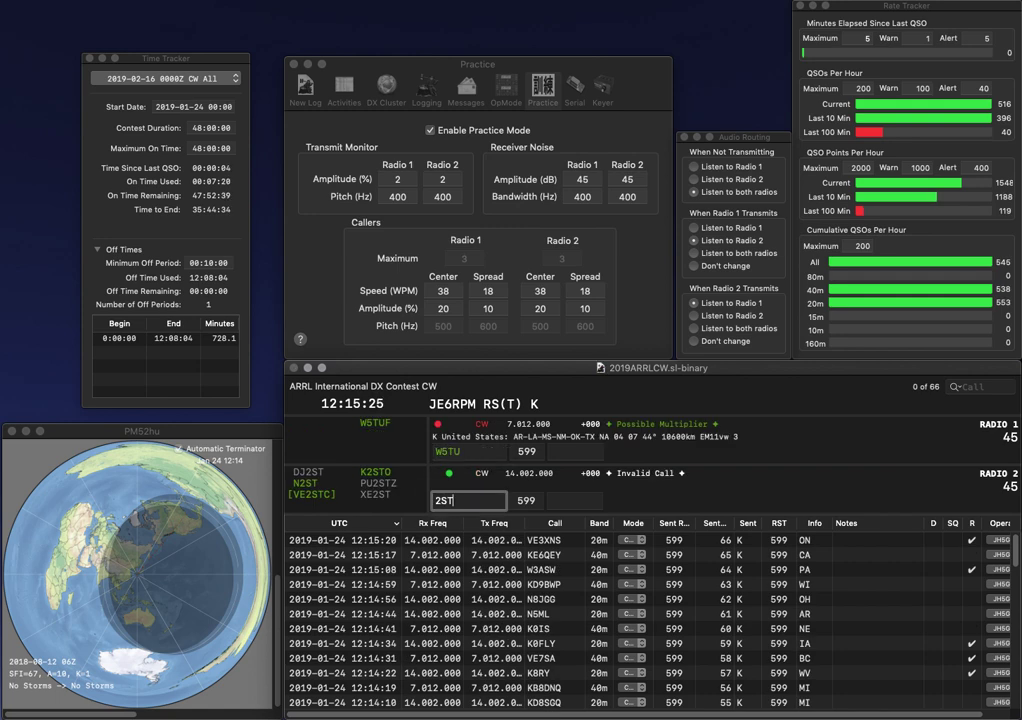
{"action": "key", "text": "Return"}
- Correct the calls to W5TV on Radio 1 and K2STO on Radio 2, resending each
{"action": "key", "text": "BackSpace"}
{"action": "type", "text": "V"}
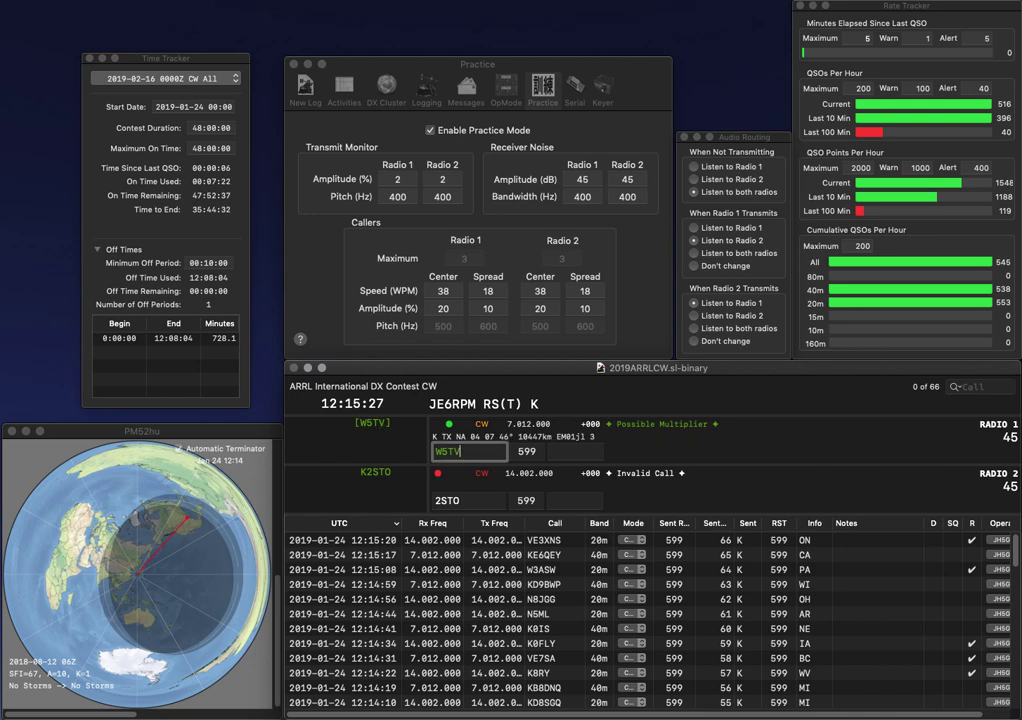
{"action": "key", "text": "Return"}
{"action": "type", "text": "K"}
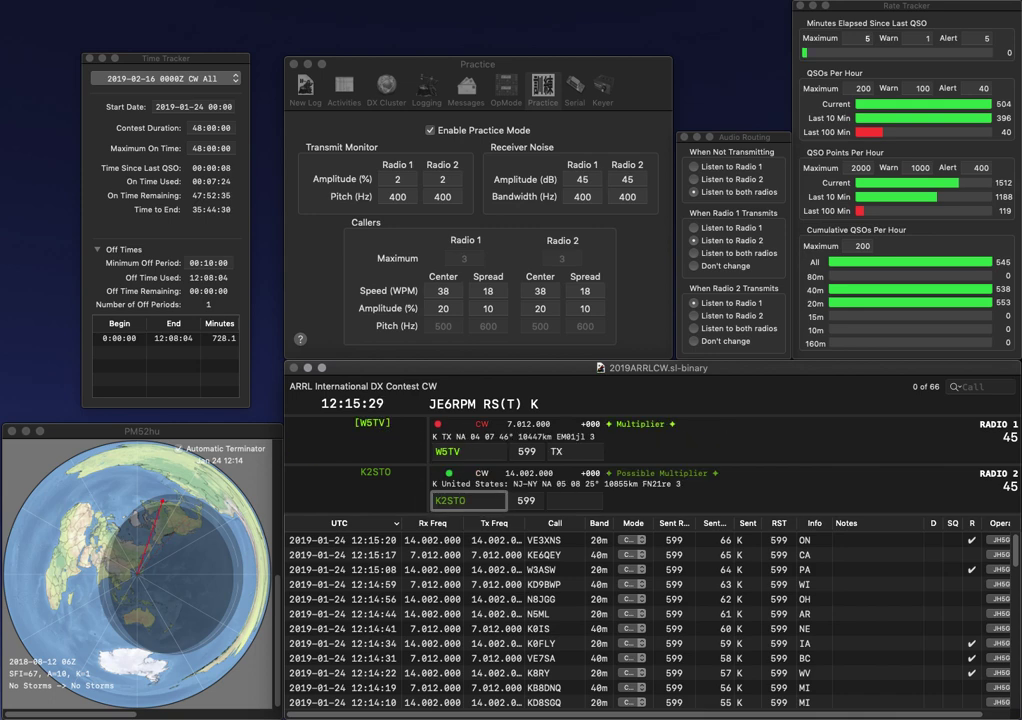
{"action": "key", "text": "Return"}
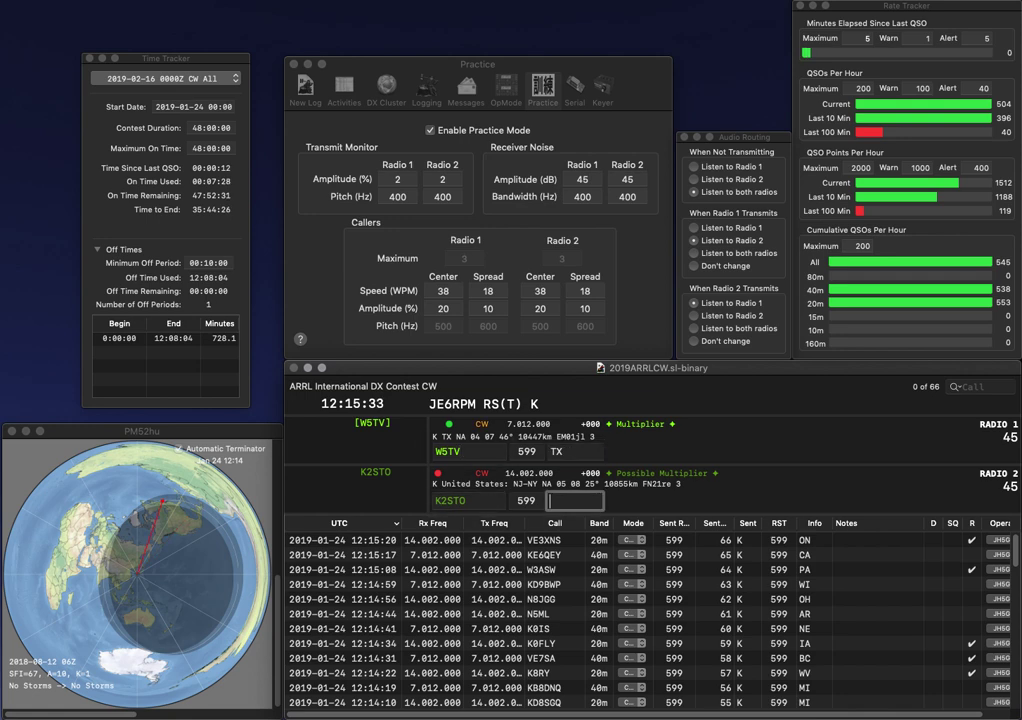
{"action": "key", "text": "Return"}
{"action": "type", "text": "NJ"}
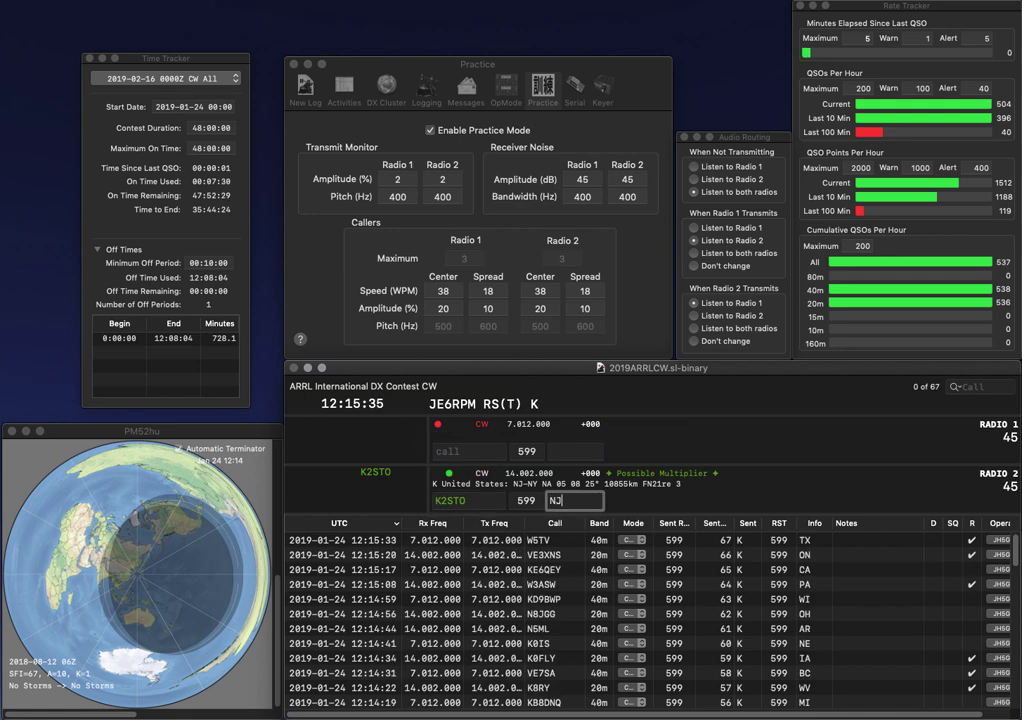
{"action": "key", "text": "Return"}
{"action": "type", "text": "K"}
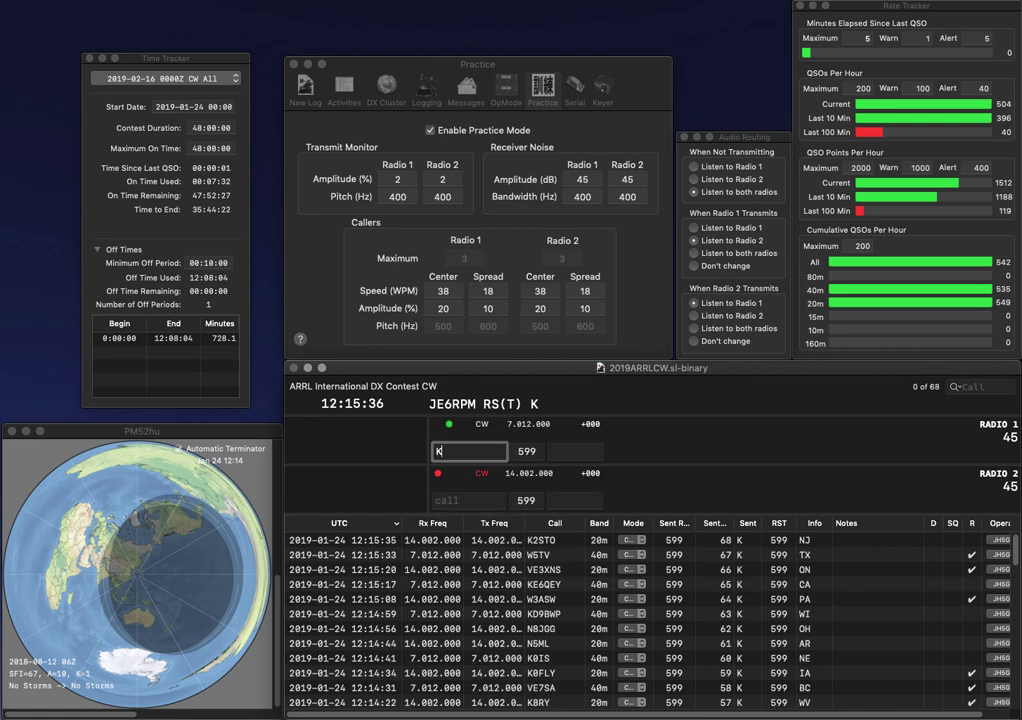
{"action": "type", "text": "I4LA"}
{"action": "key", "text": "Return"}
{"action": "type", "text": "NN4FL"}
{"action": "key", "text": "Return"}
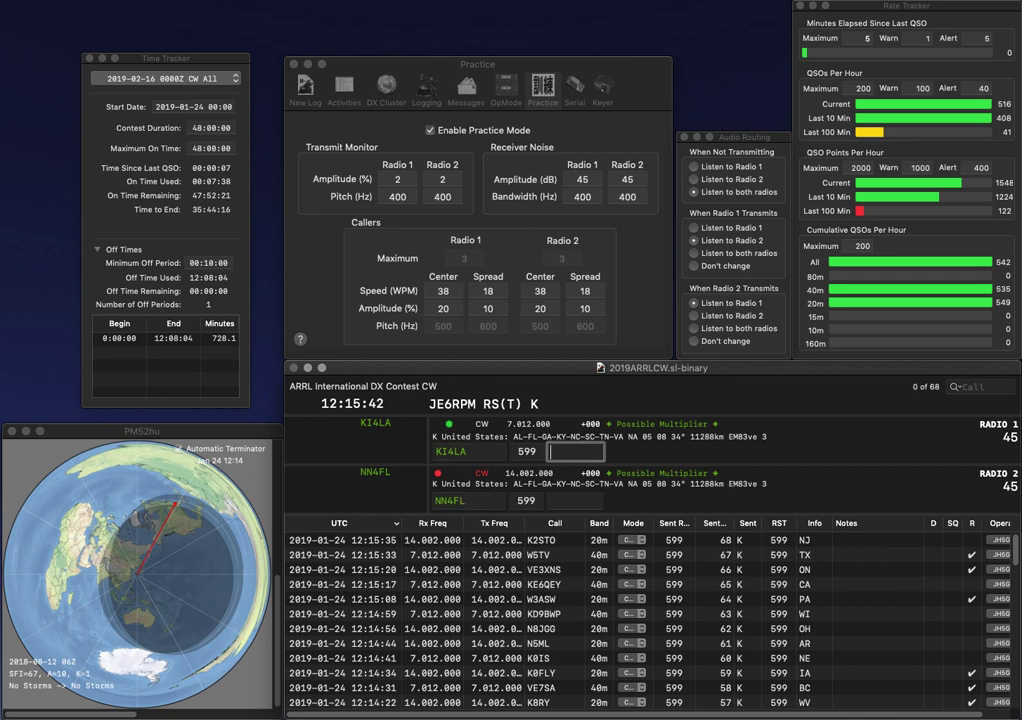
- Log KI4LA with exchange KY on Radio 1 and NN4FL with exchange TN on Radio 2
{"action": "key", "text": "Return"}
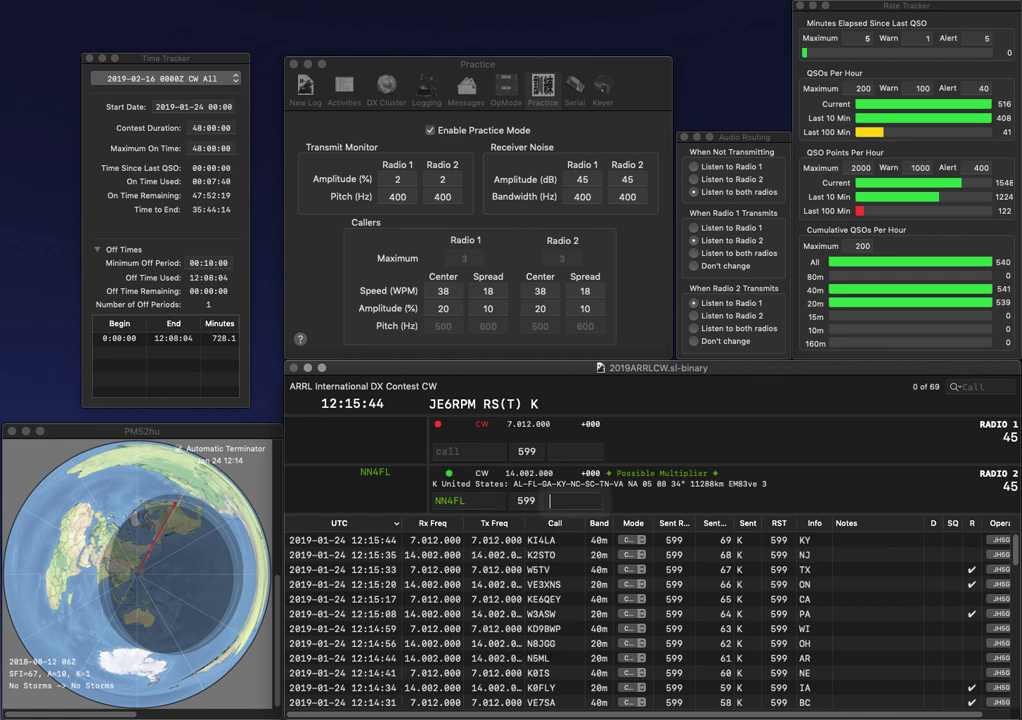
{"action": "type", "text": "TN"}
{"action": "key", "text": "Return"}
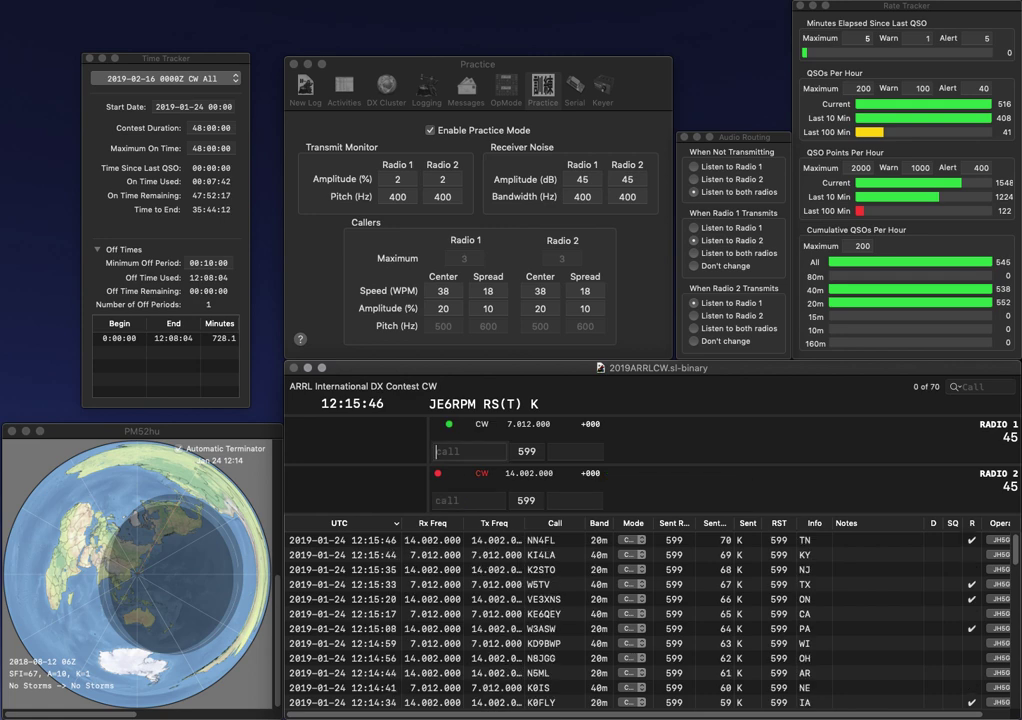
{"action": "type", "text": "KC9"}
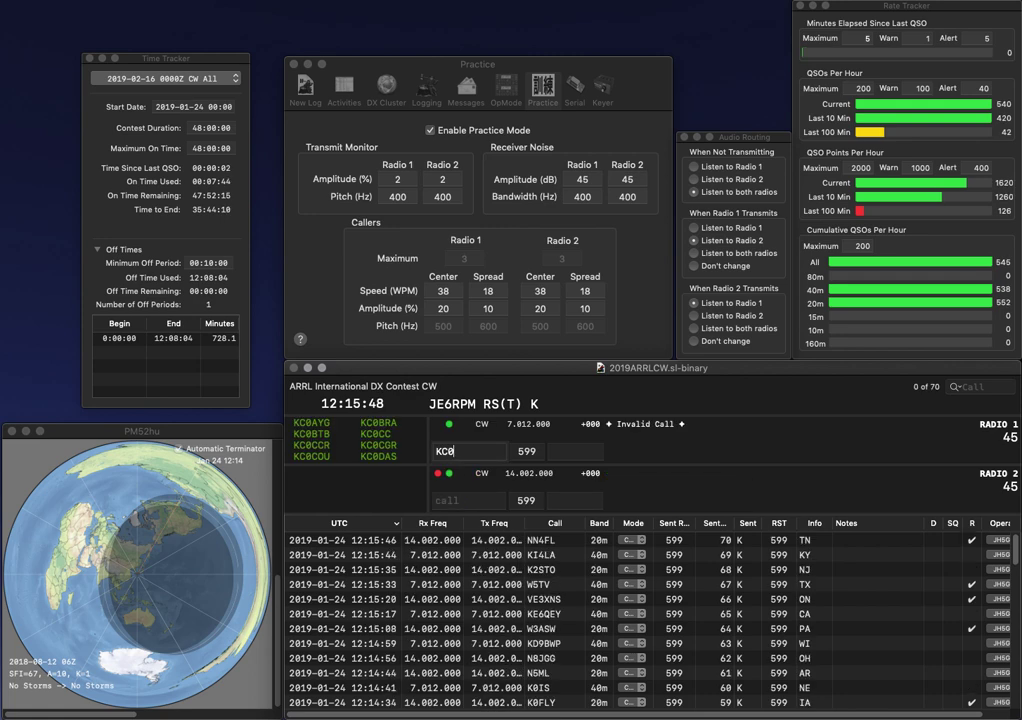
{"action": "key", "text": "Return"}
{"action": "type", "text": "K8"}
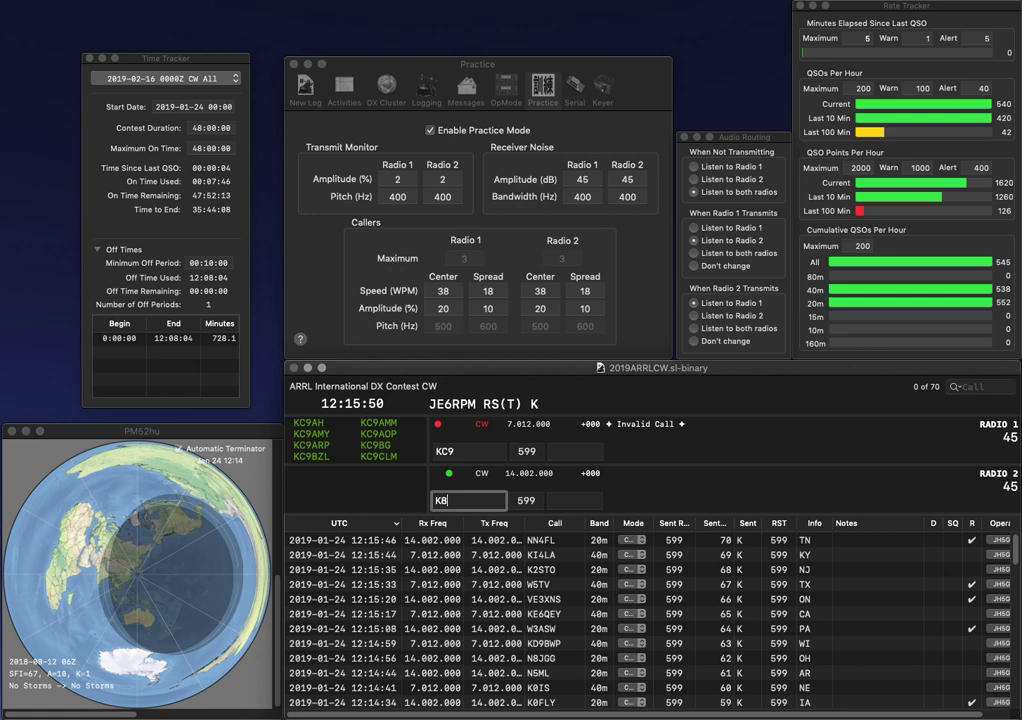
{"action": "type", "text": "CC"}
{"action": "key", "text": "Return"}
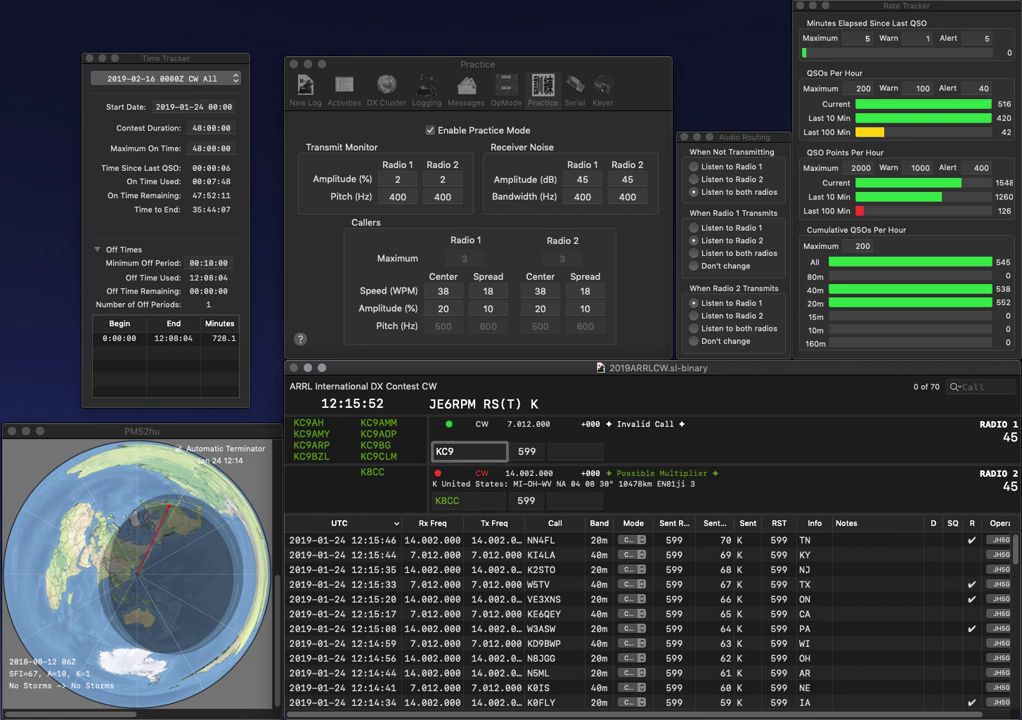
{"action": "type", "text": "LBO"}
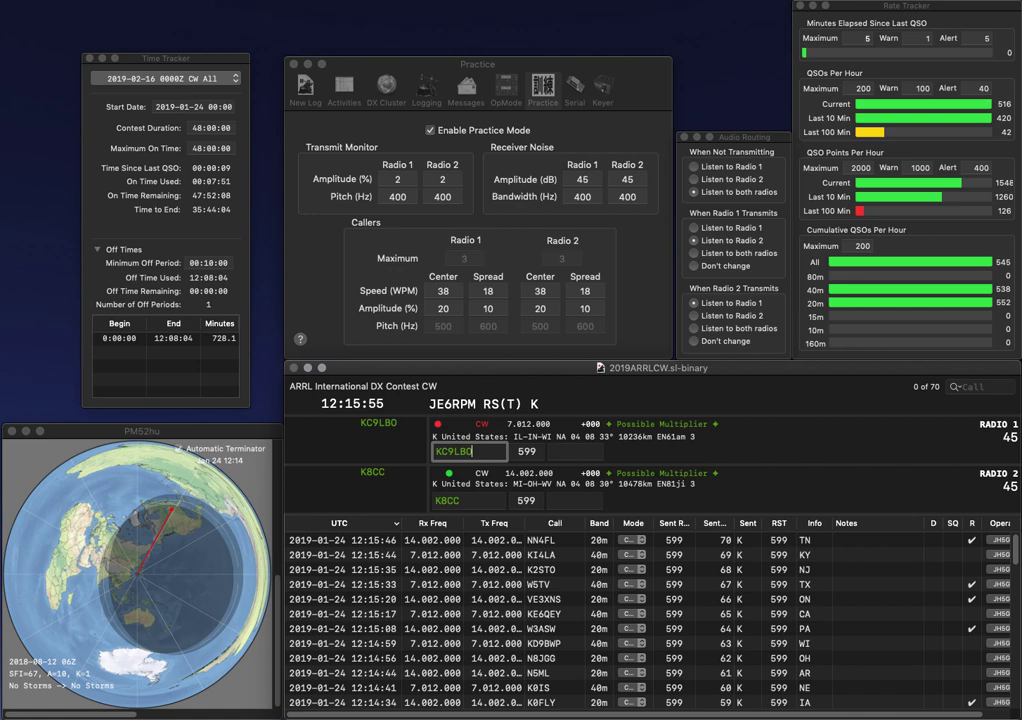
{"action": "key", "text": "Return"}
{"action": "type", "text": "OH"}
{"action": "key", "text": "Return"}
{"action": "key", "text": "space"}
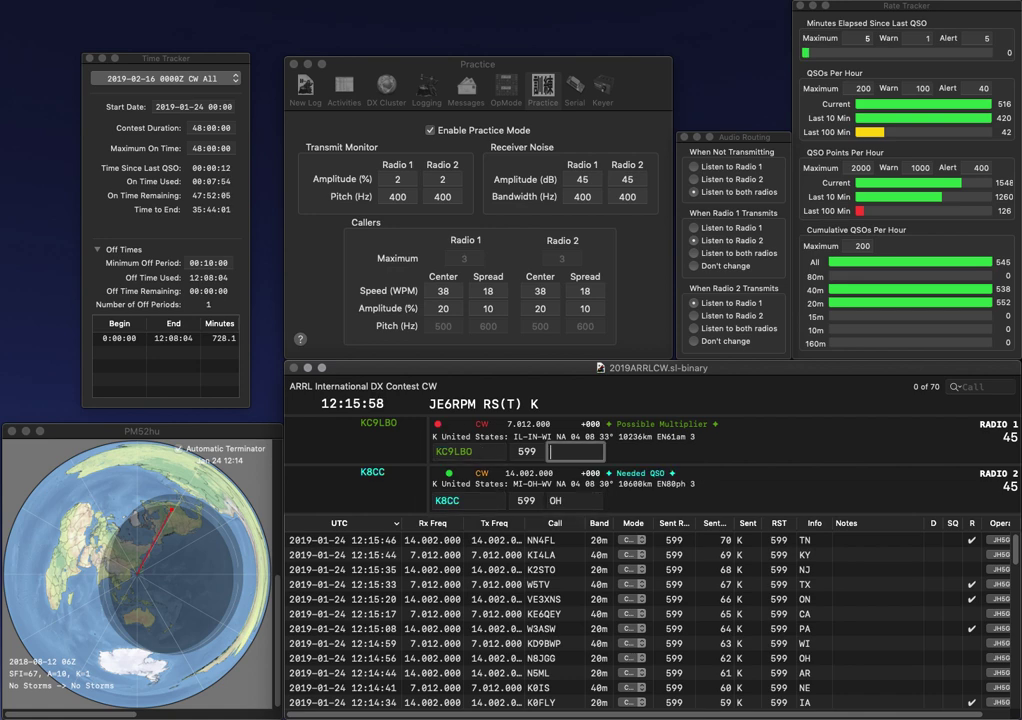
{"action": "type", "text": "IL"}
{"action": "key", "text": "Return"}
{"action": "type", "text": "W"}
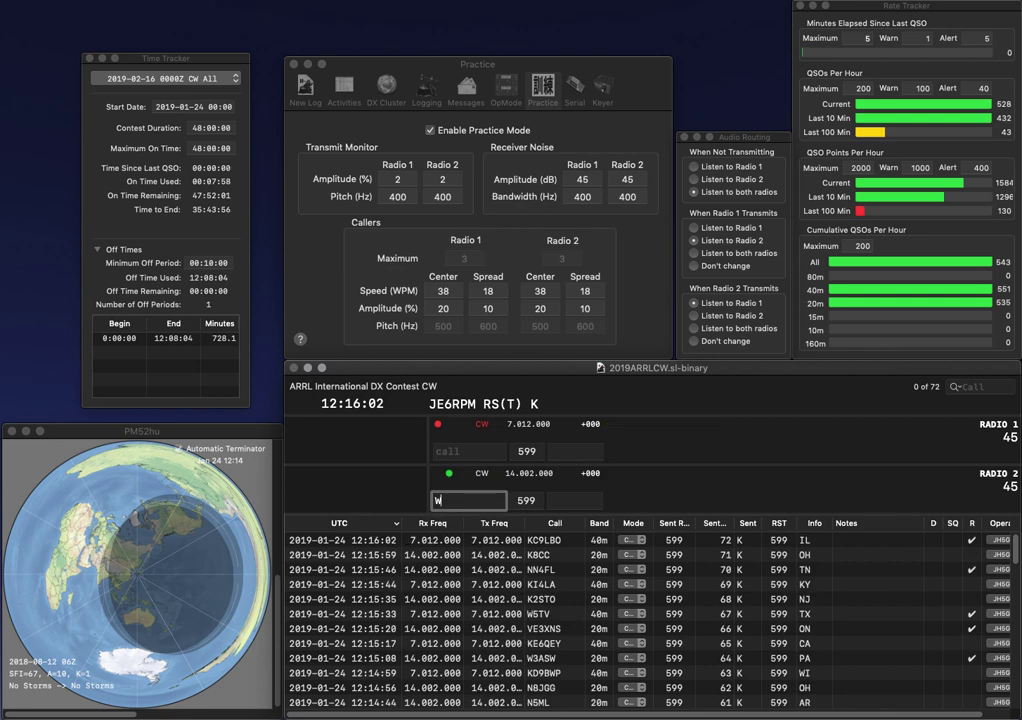
{"action": "type", "text": "0TX"}
{"action": "key", "text": "Return"}
{"action": "type", "text": "NC6Q"}
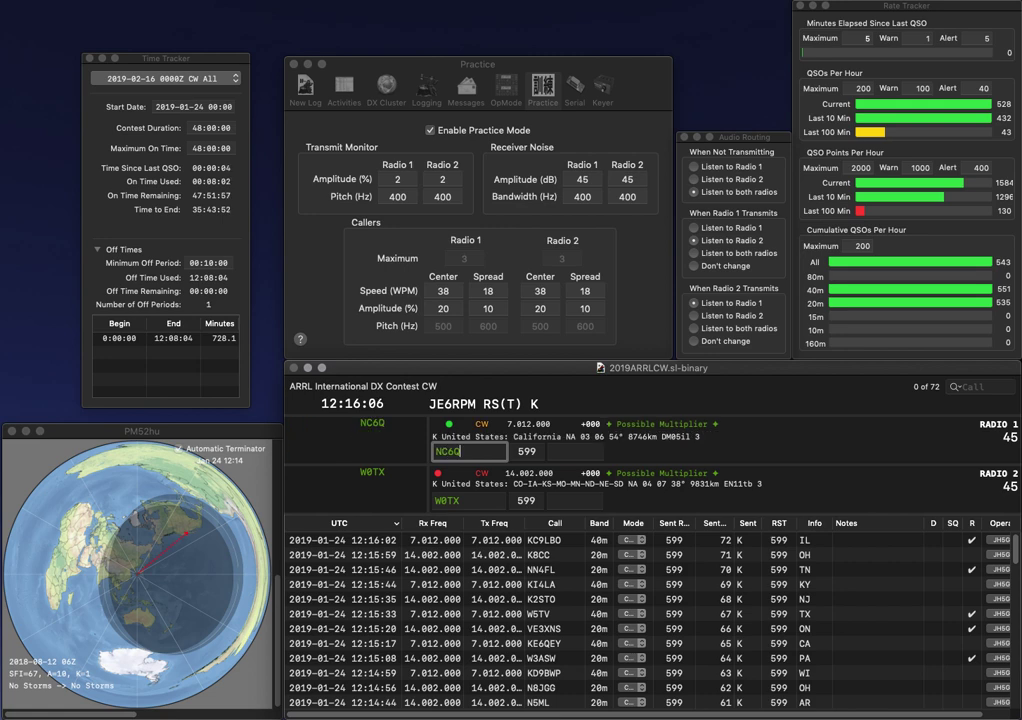
{"action": "key", "text": "Return"}
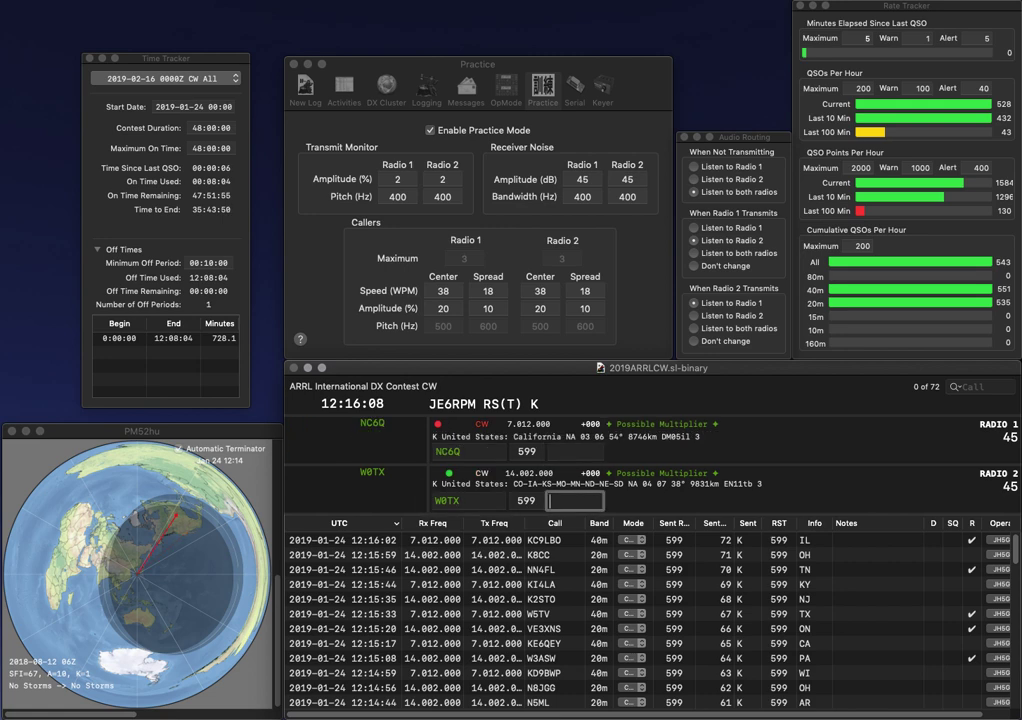
- Correct the Radio 2 call to W0TK
{"action": "key", "text": "space"}
{"action": "key", "text": "BackSpace"}
{"action": "type", "text": "K"}
- Log NC6Q with exchange CA on Radio 1 and W0TK with exchange CO on Radio 2
{"action": "key", "text": "Return"}
{"action": "key", "text": "space"}
{"action": "key", "text": "space"}
{"action": "type", "text": "CA"}
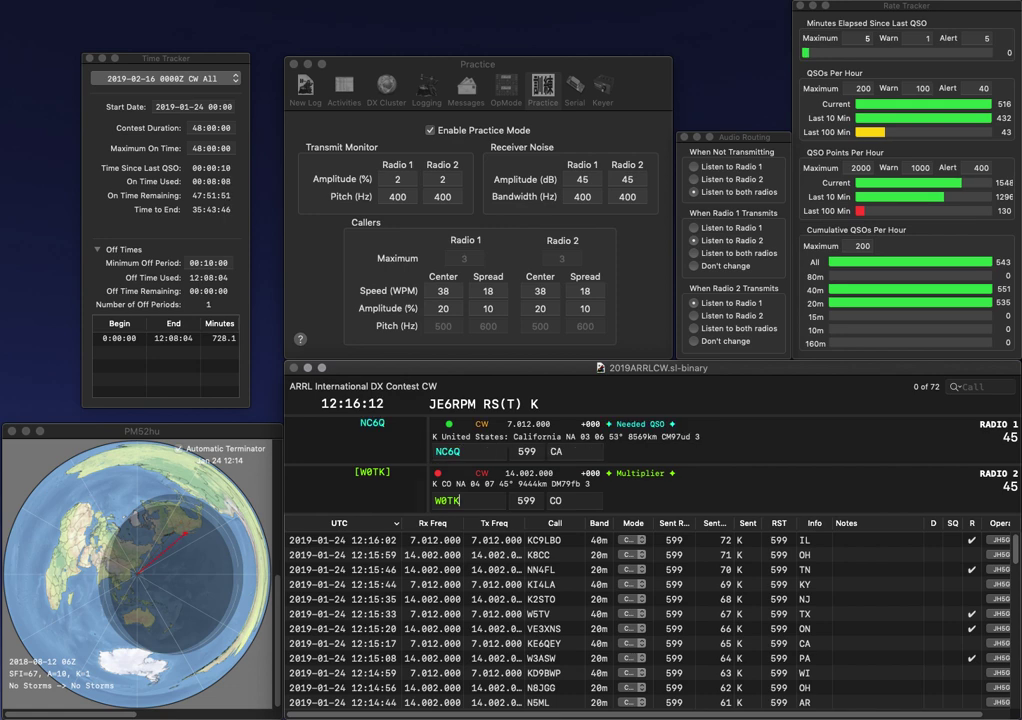
{"action": "key", "text": "Return"}
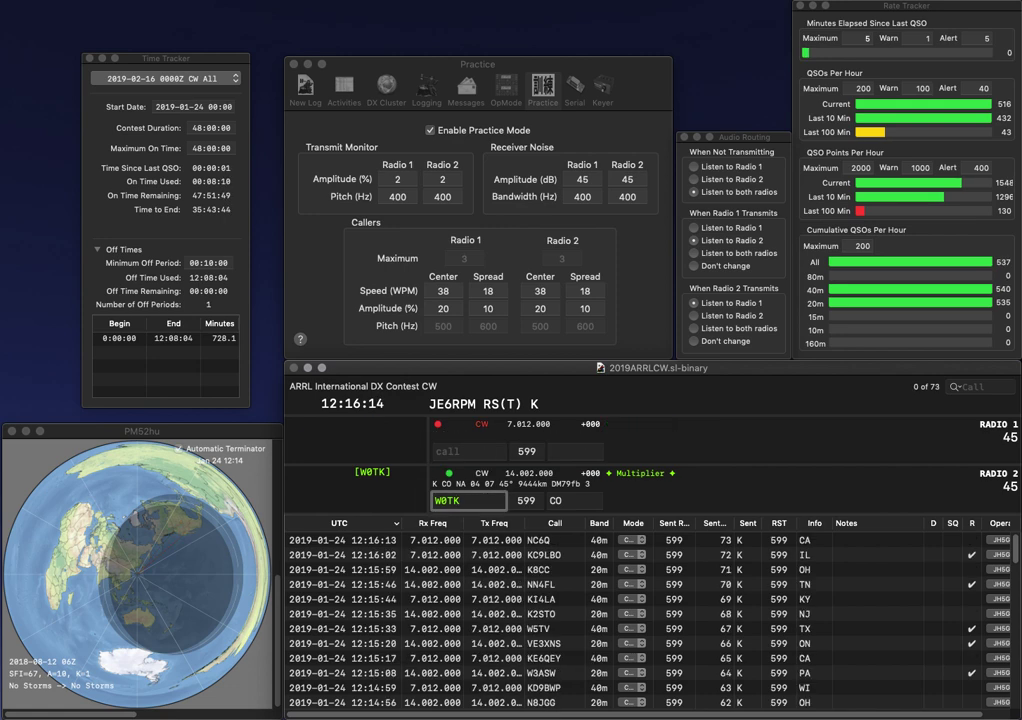
{"action": "key", "text": "Return"}
{"action": "type", "text": "WB2CPU"}
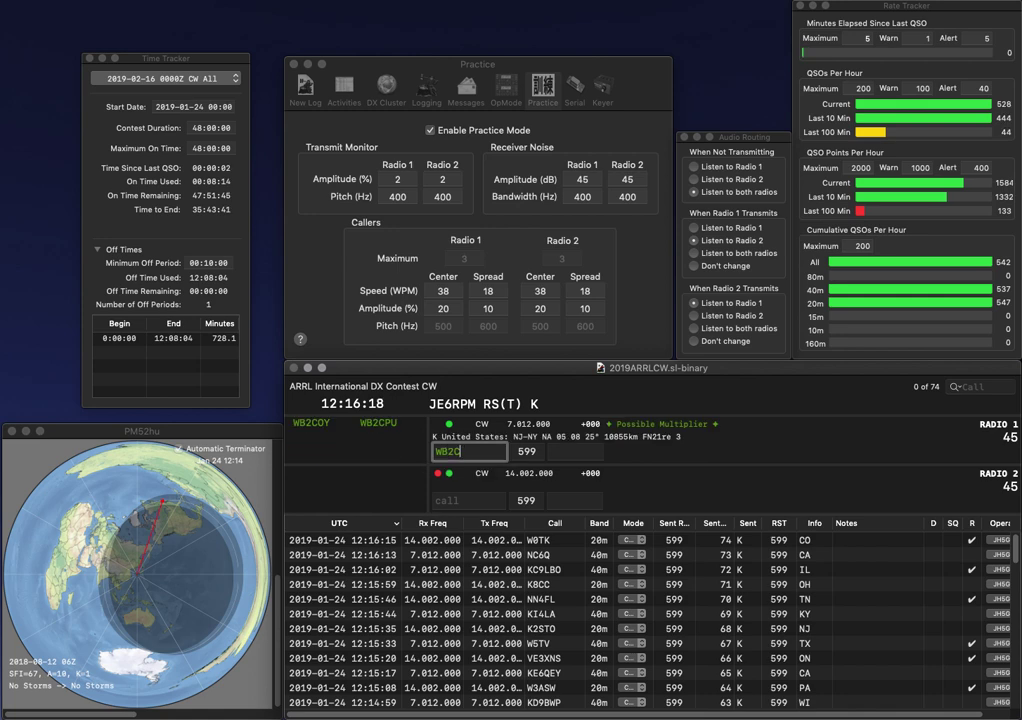
{"action": "key", "text": "Return"}
{"action": "type", "text": "4ANB"}
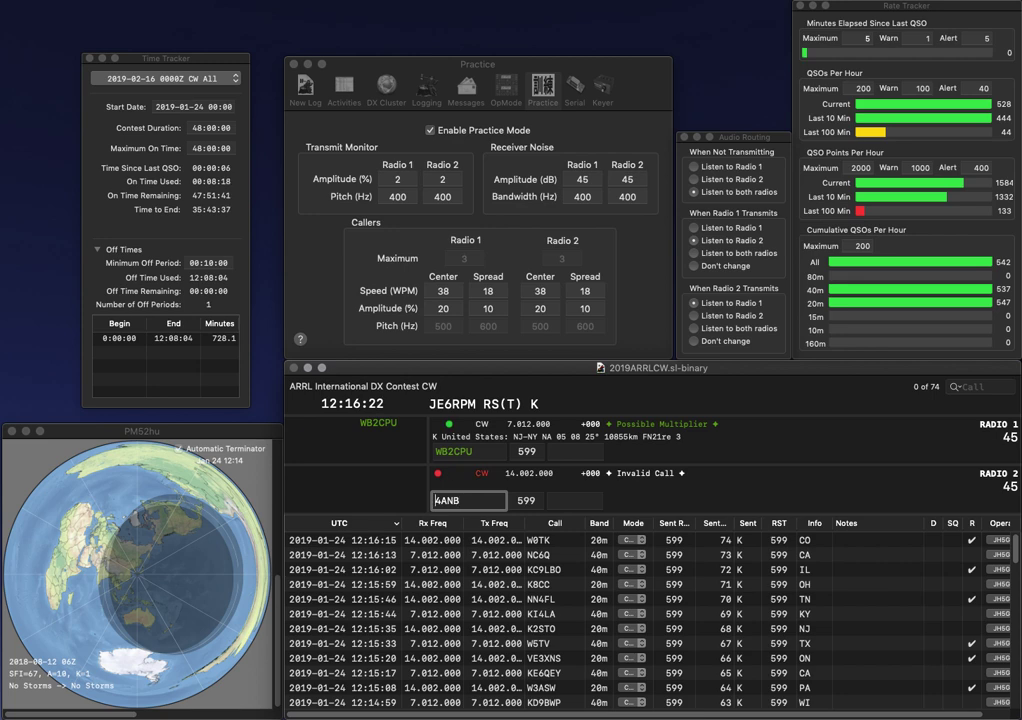
{"action": "key", "text": "Home"}
{"action": "type", "text": "K"}
{"action": "key", "text": "Return"}
{"action": "key", "text": "space"}
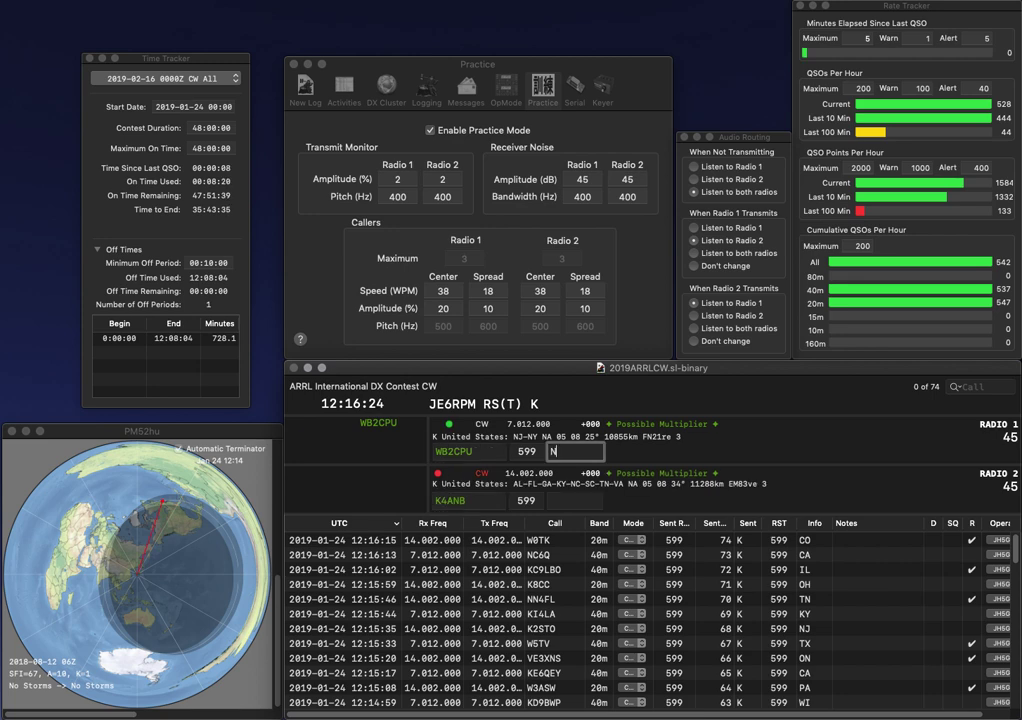
{"action": "type", "text": "NJ"}
{"action": "key", "text": "Return"}
{"action": "key", "text": "Home"}
{"action": "type", "text": "K"}
{"action": "key", "text": "End"}
{"action": "key", "text": "BackSpace"}
{"action": "type", "text": "D"}
{"action": "key", "text": "Return"}
{"action": "type", "text": "WNUF"}
{"action": "key", "text": "Home"}
{"action": "key", "text": "Delete"}
{"action": "type", "text": "WA3"}
{"action": "key", "text": "Return"}
{"action": "type", "text": "KY"}
{"action": "key", "text": "Return"}
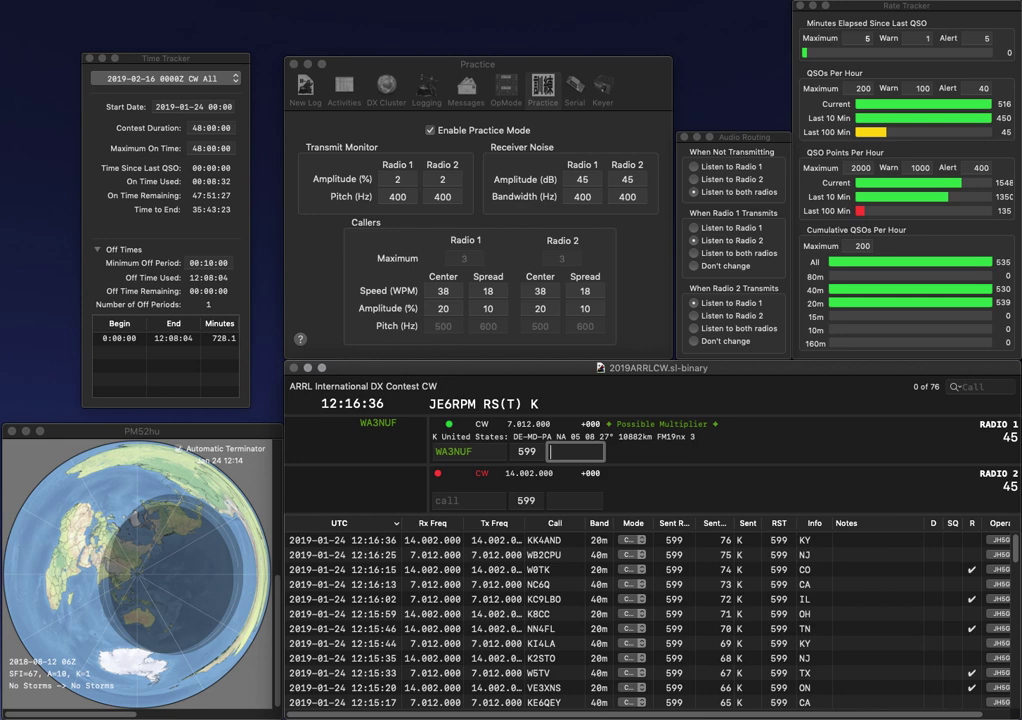
{"action": "type", "text": "MD"}
{"action": "key", "text": "Return"}
- Answer W1LZ on Radio 2 and the partial call NE on Radio 1
{"action": "type", "text": "W1LZ"}
{"action": "key", "text": "Return"}
{"action": "type", "text": "NE"}
{"action": "key", "text": "Return"}
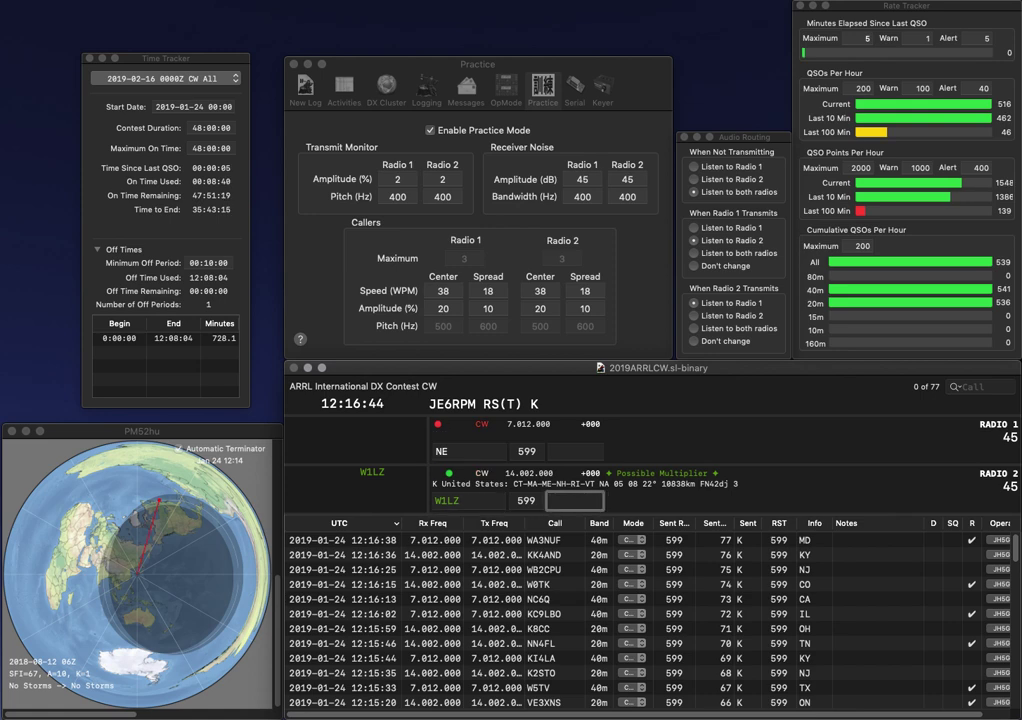
- Log W1LZ with exchange NH on Radio 2, and complete the Radio 1 call as NE1Y and log it with exchange ME
{"action": "type", "text": "NH"}
{"action": "key", "text": "Return"}
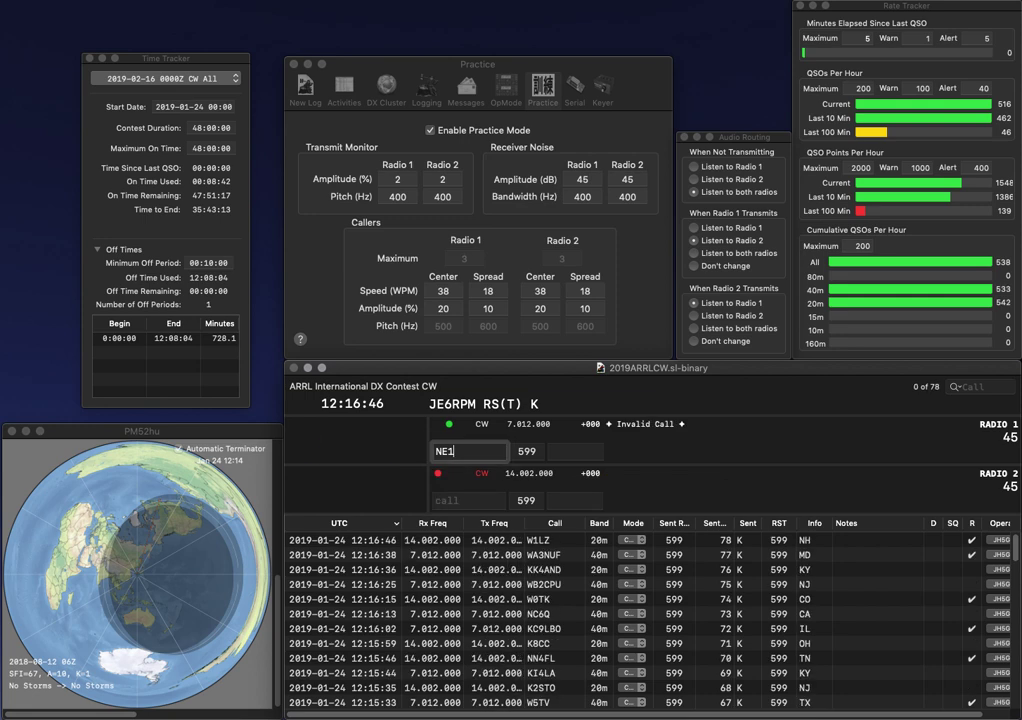
{"action": "type", "text": "1Y"}
{"action": "key", "text": "Return"}
{"action": "type", "text": "ME"}
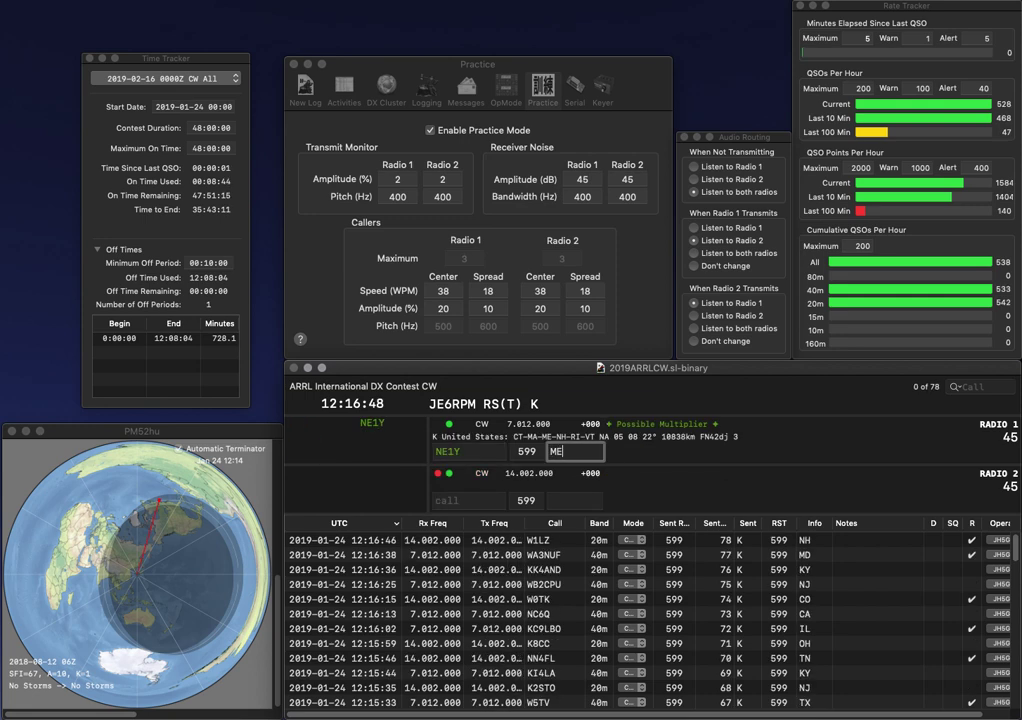
{"action": "key", "text": "Return"}
{"action": "type", "text": "KM9P"}
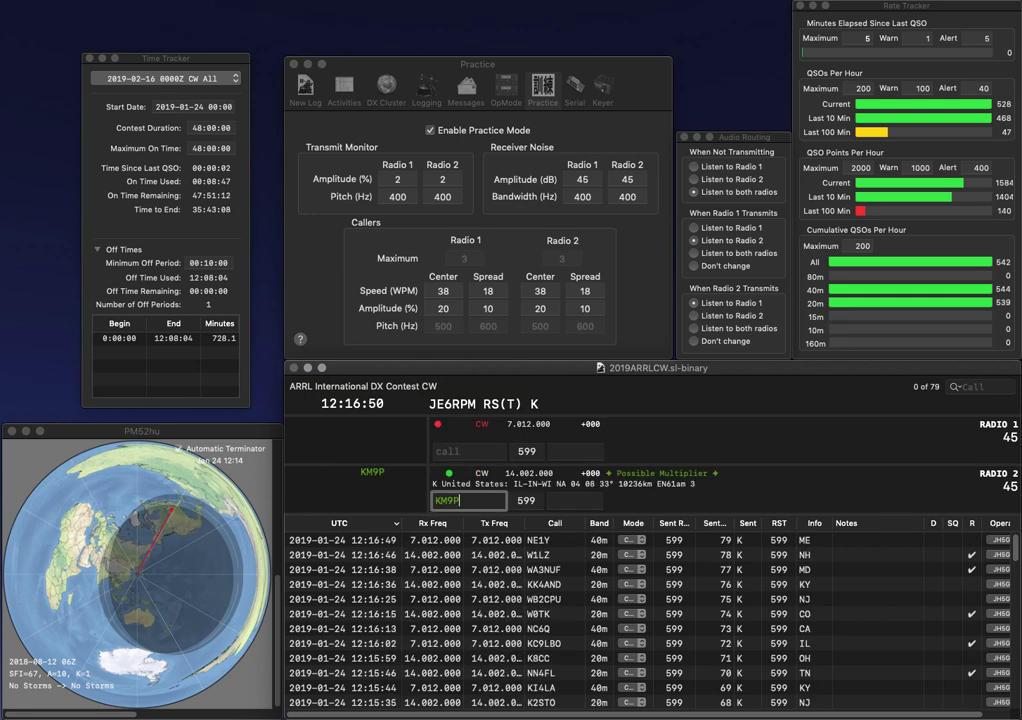
{"action": "key", "text": "Return"}
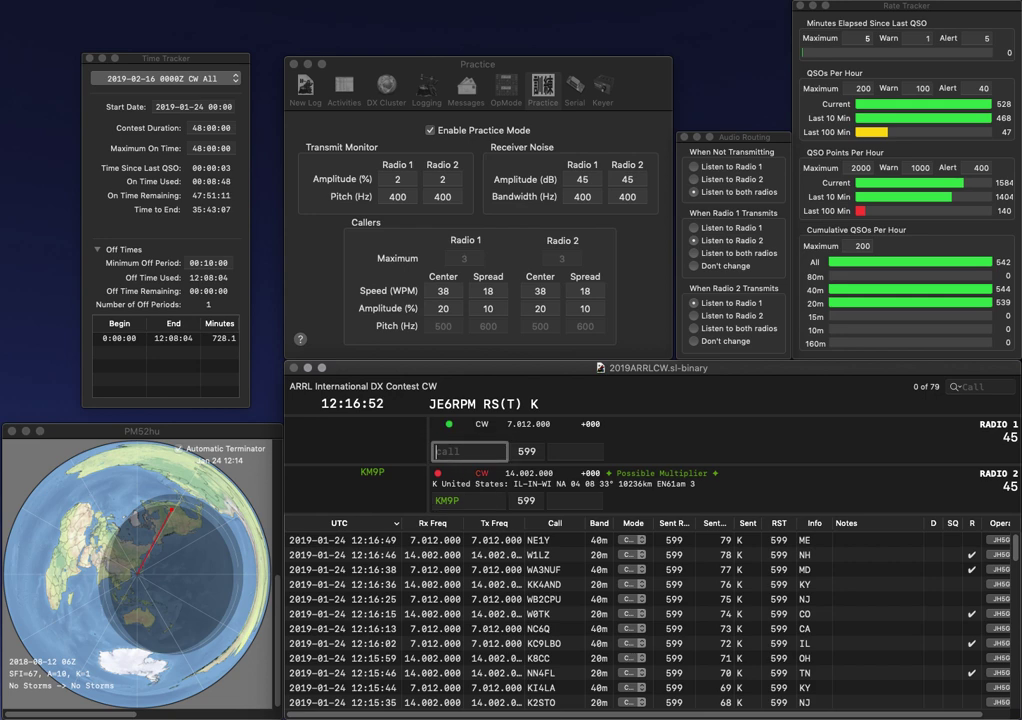
{"action": "type", "text": "K4SQL"}
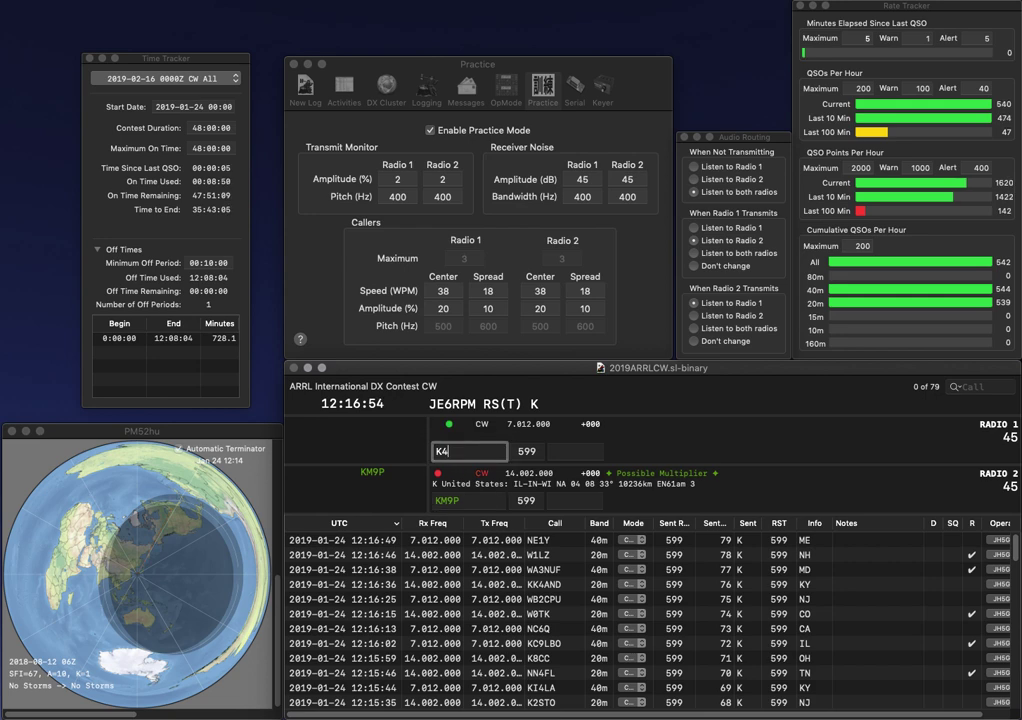
{"action": "key", "text": "Return"}
{"action": "key", "text": "space"}
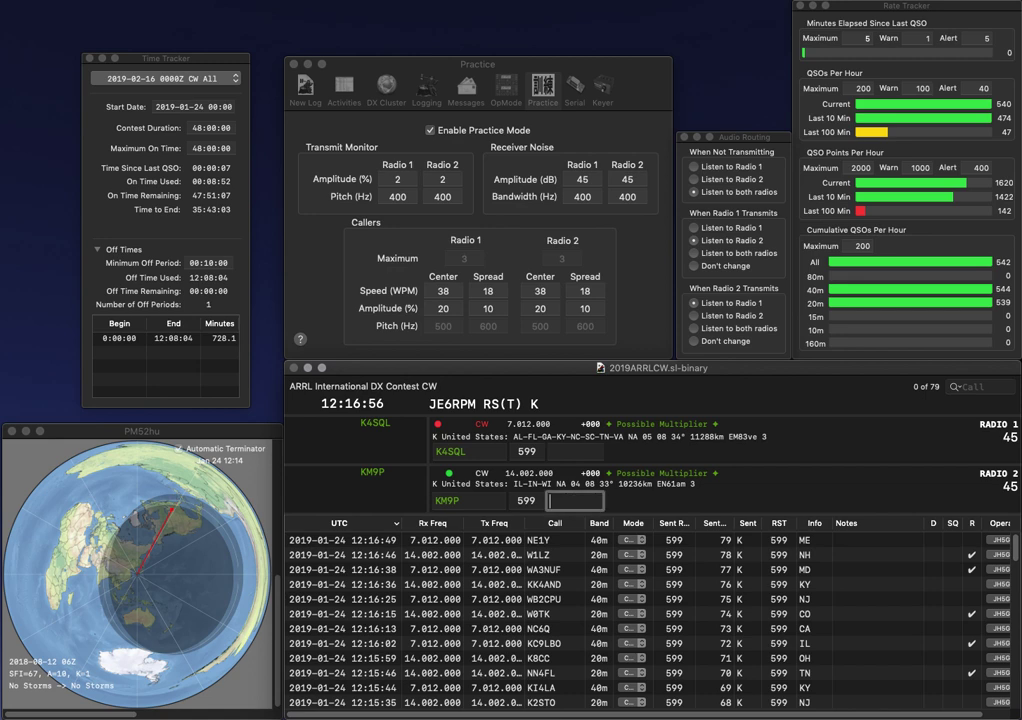
{"action": "type", "text": "IN"}
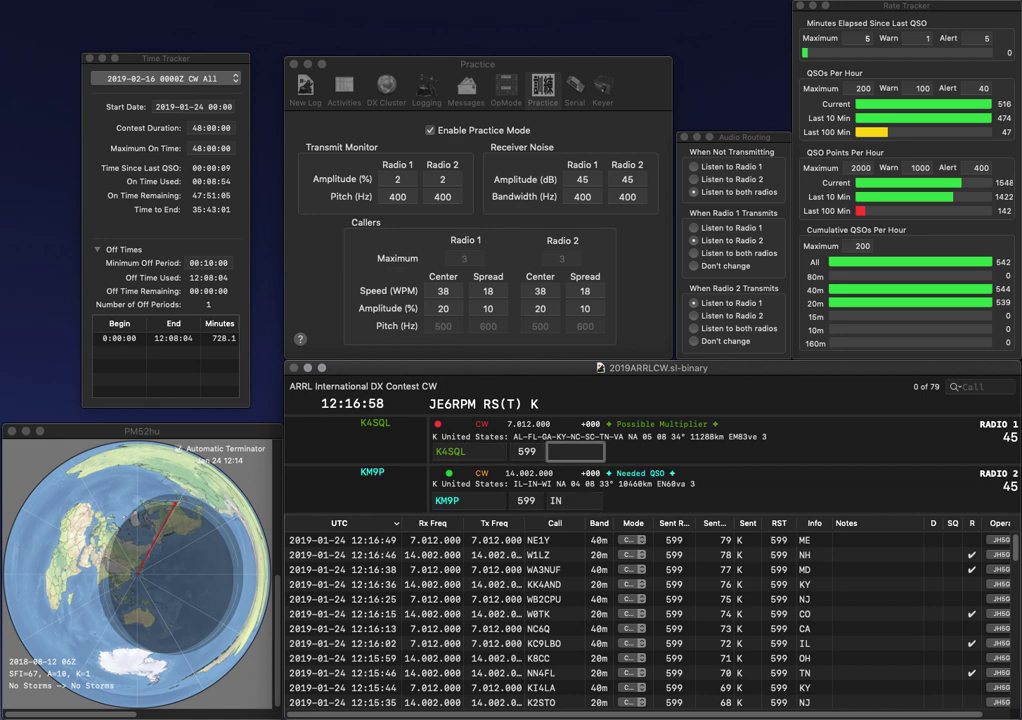
{"action": "key", "text": "Return"}
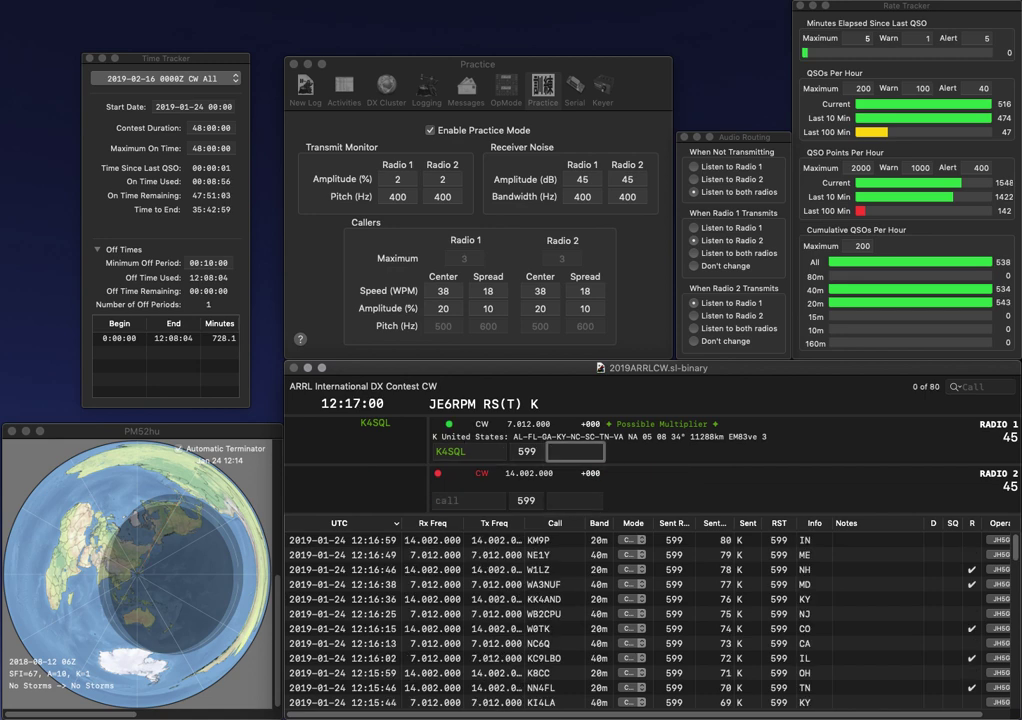
{"action": "type", "text": "GA"}
{"action": "key", "text": "Return"}
- Answer the partial call KW on Radio 2 and N5TM on Radio 1
{"action": "type", "text": "KW"}
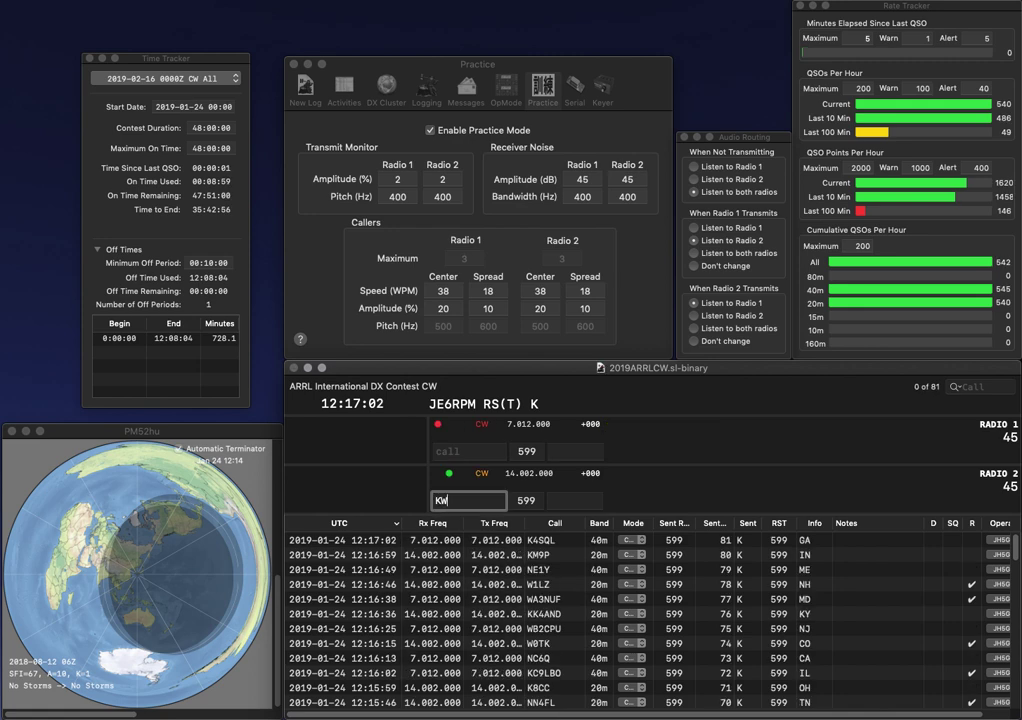
{"action": "key", "text": "Return"}
{"action": "type", "text": "N5TM"}
{"action": "key", "text": "Return"}
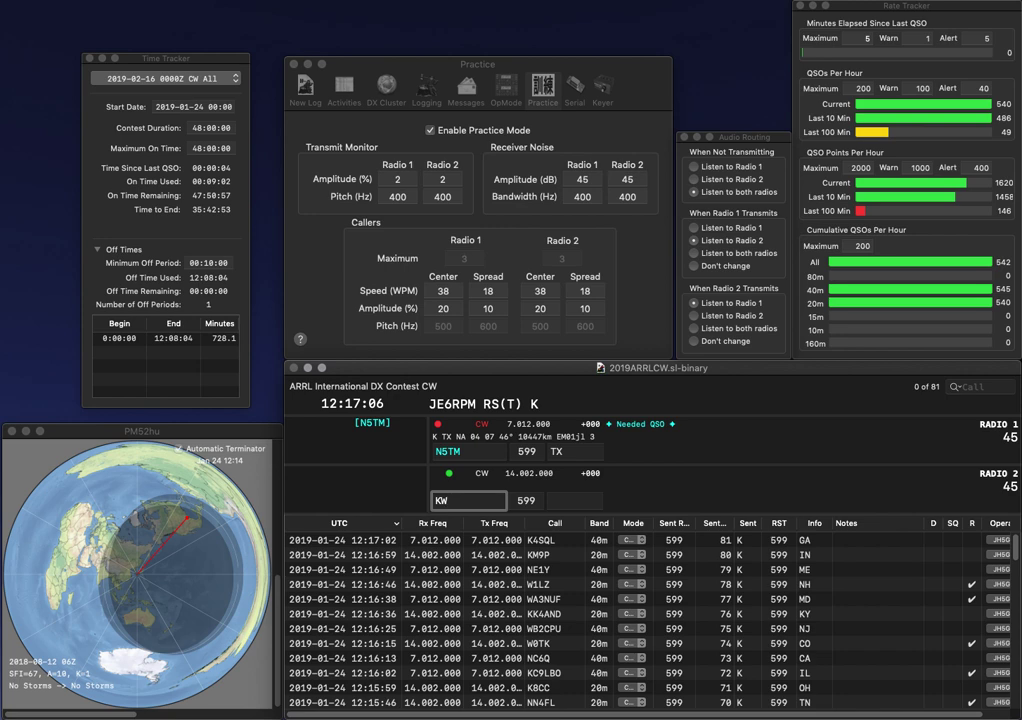
{"action": "type", "text": "4M"}
{"action": "key", "text": "Return"}
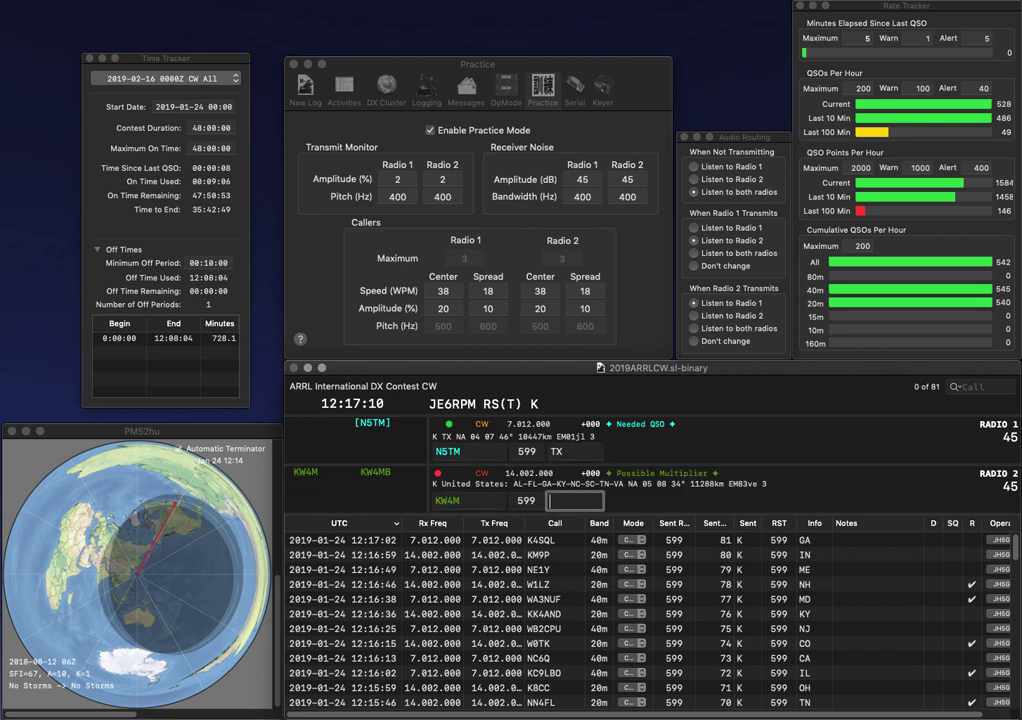
{"action": "key", "text": "Return"}
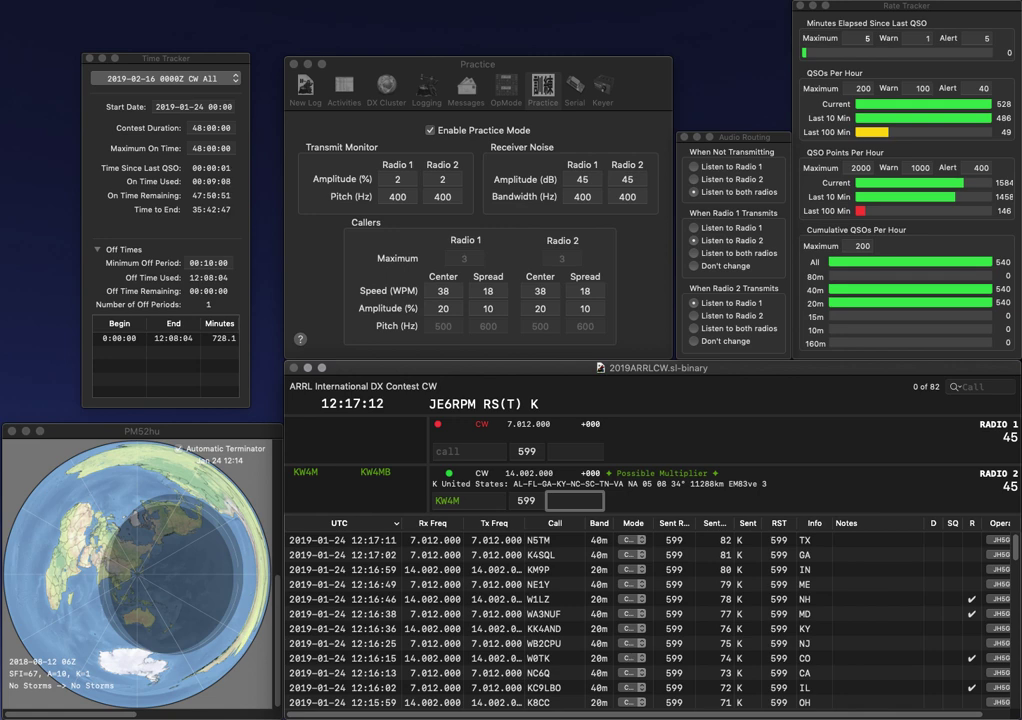
{"action": "key", "text": "Return"}
- Answer N6WS on Radio 1 and K7SV on Radio 2
{"action": "type", "text": "N6"}
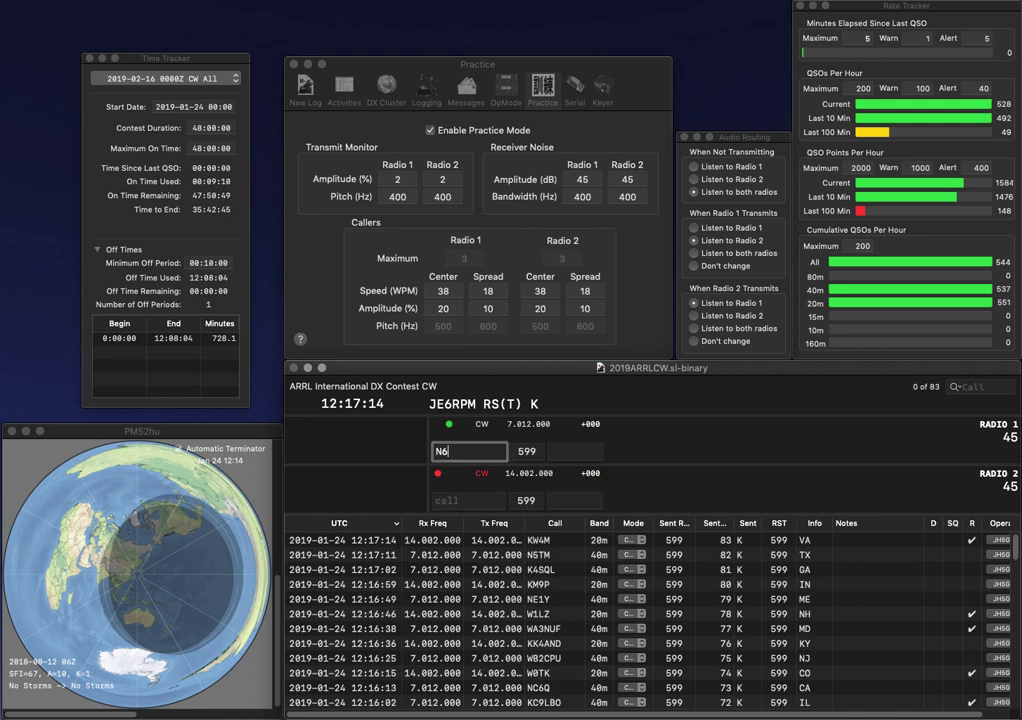
{"action": "type", "text": "WS"}
{"action": "key", "text": "Return"}
{"action": "type", "text": "K7SV"}
{"action": "key", "text": "Return"}
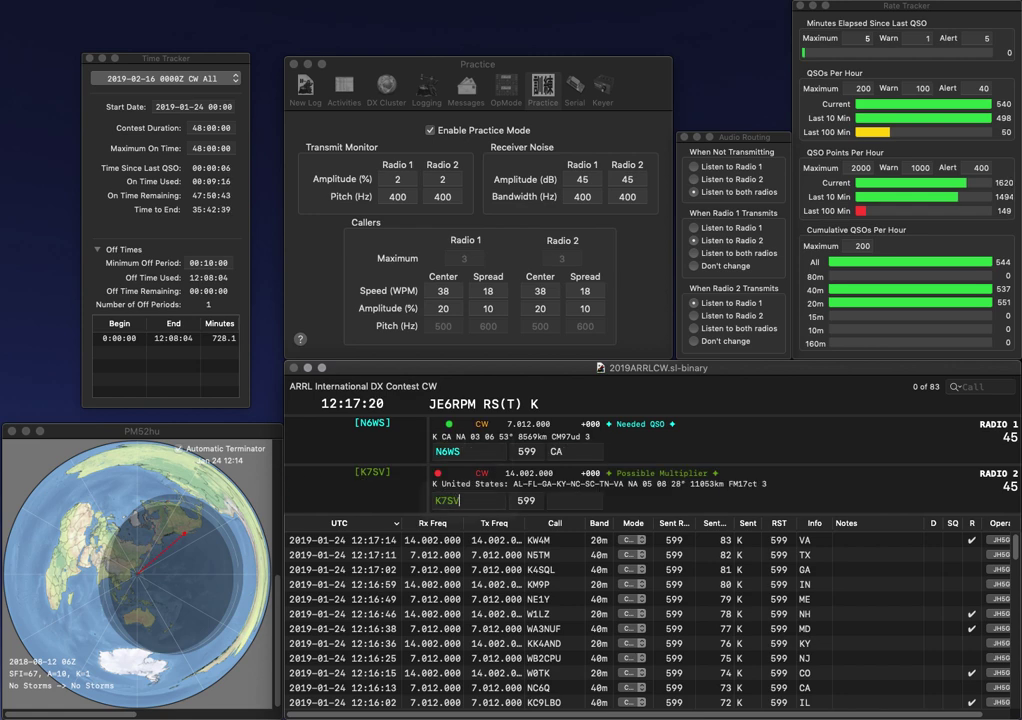
{"action": "key", "text": "Return"}
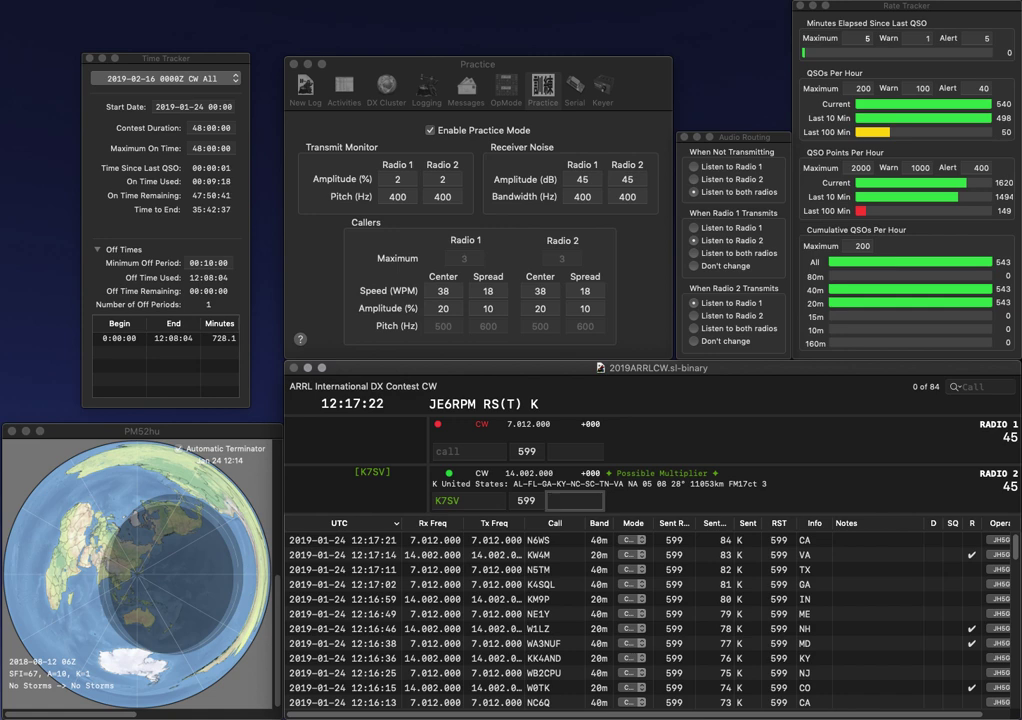
{"action": "type", "text": "NC"}
{"action": "key", "text": "Return"}
- Answer KR0D on Radio 1, correct that call to KR0N, and enter the partial call K0 on Radio 2
{"action": "type", "text": "KR0D"}
{"action": "key", "text": "Return"}
{"action": "type", "text": "N"}
{"action": "key", "text": "BackSpace"}
{"action": "type", "text": "K0"}
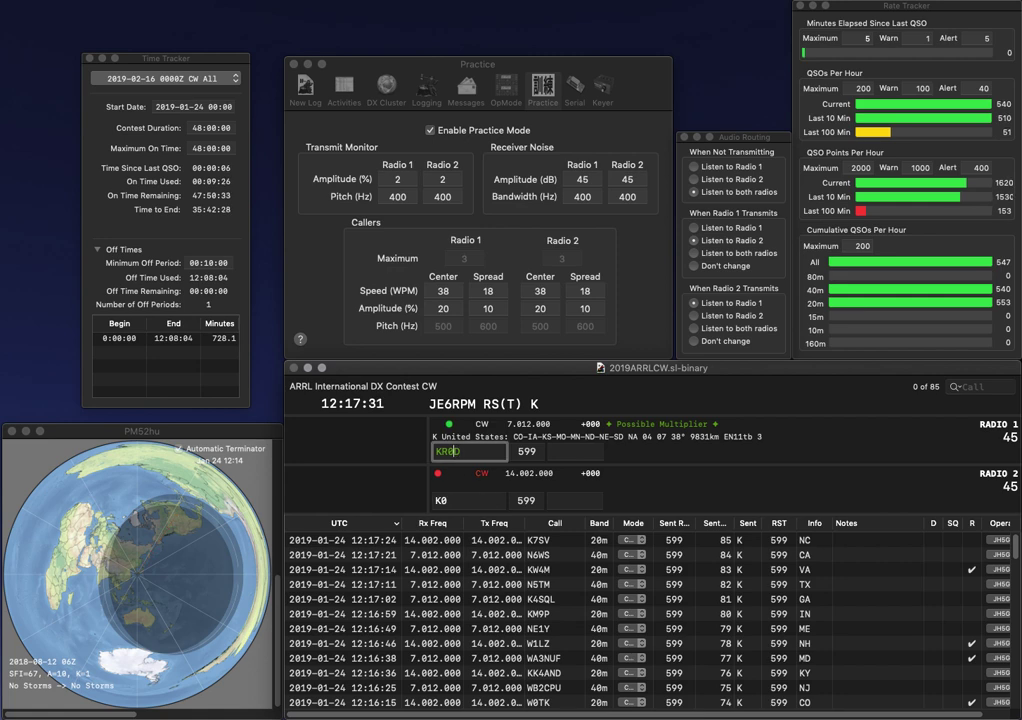
{"action": "key", "text": "BackSpace"}
{"action": "type", "text": "N"}
{"action": "key", "text": "Return"}
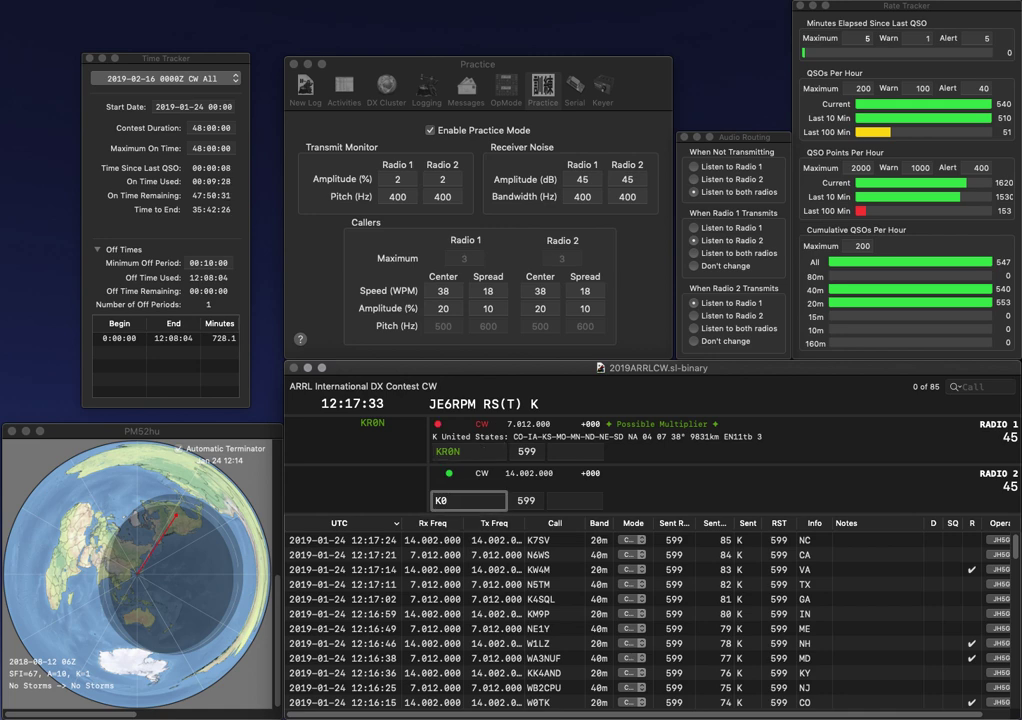
- Extend the Radio 2 call to K0UDL, correct it to K9UDL and answer the caller
{"action": "type", "text": "UDL"}
{"action": "key", "text": "Right"}
{"action": "key", "text": "Right"}
{"action": "key", "text": "BackSpace"}
{"action": "type", "text": "9"}
{"action": "key", "text": "Return"}
- Log KR0N with exchange ND on Radio 1
{"action": "key", "text": "space"}
{"action": "type", "text": "N"}
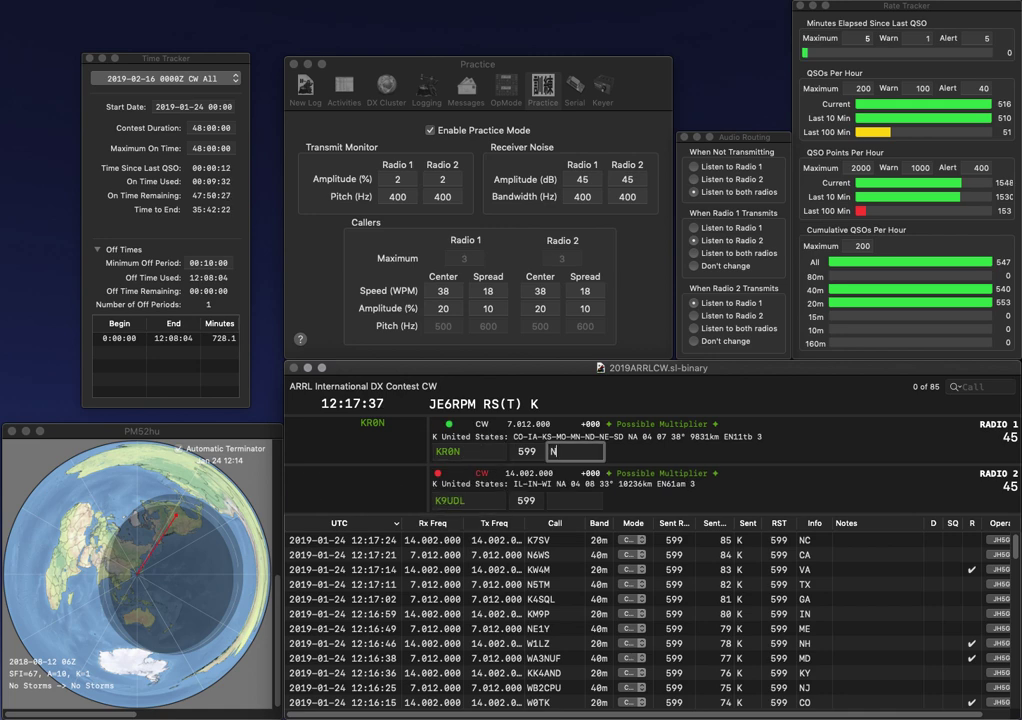
{"action": "key", "text": "Return"}
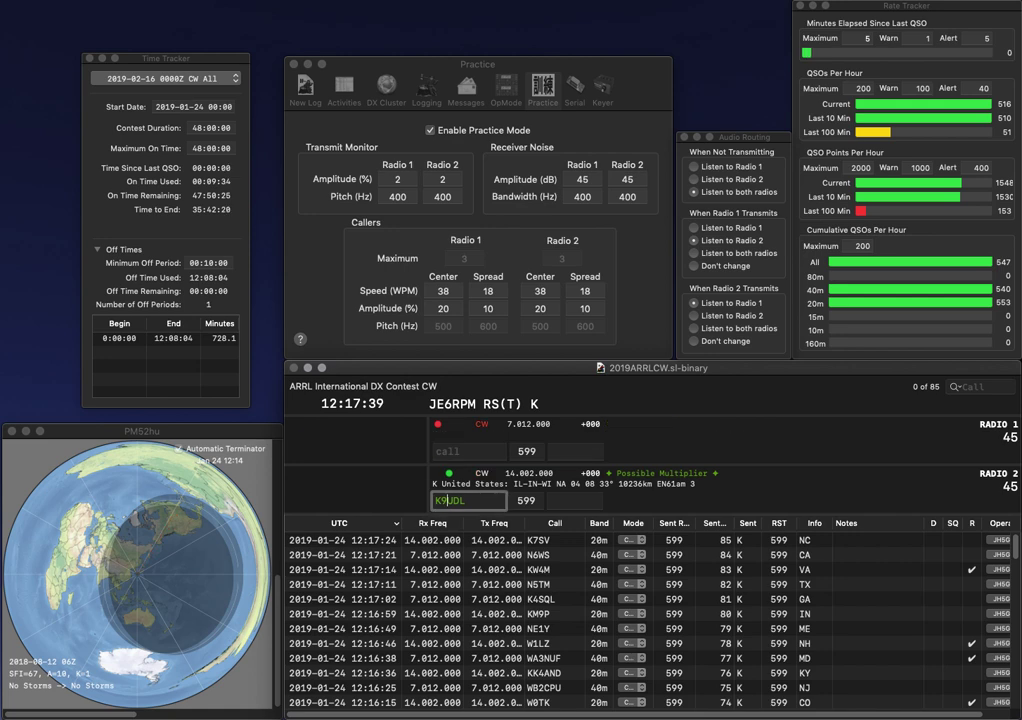
{"action": "key", "text": "BackSpace"}
{"action": "type", "text": "2"}
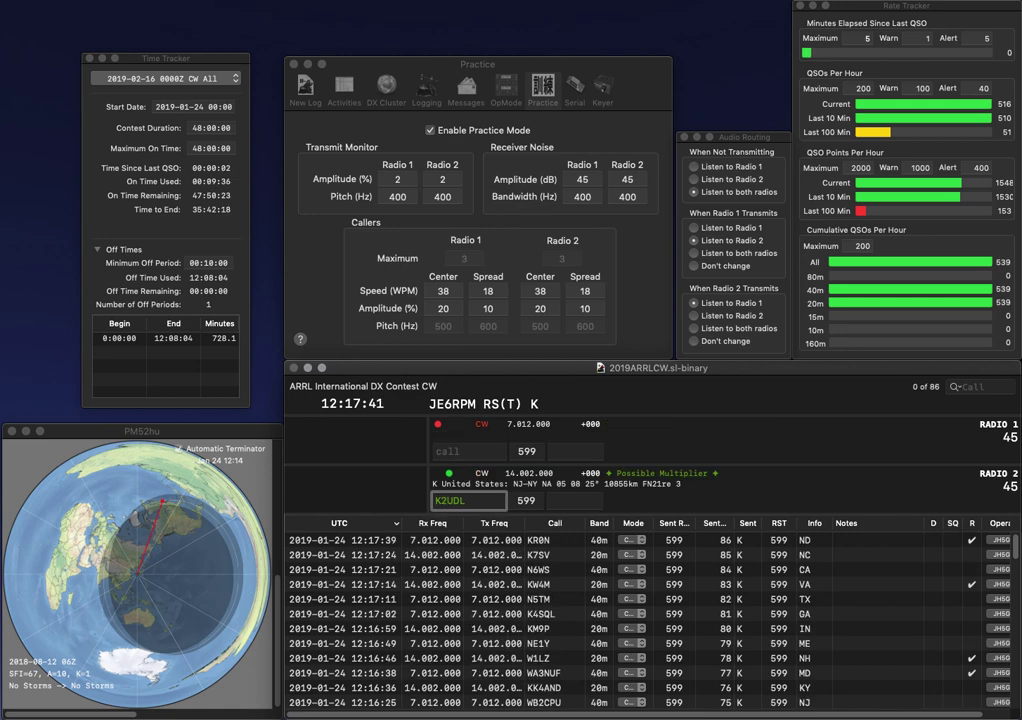
{"action": "key", "text": "Delete"}
{"action": "key", "text": "Delete"}
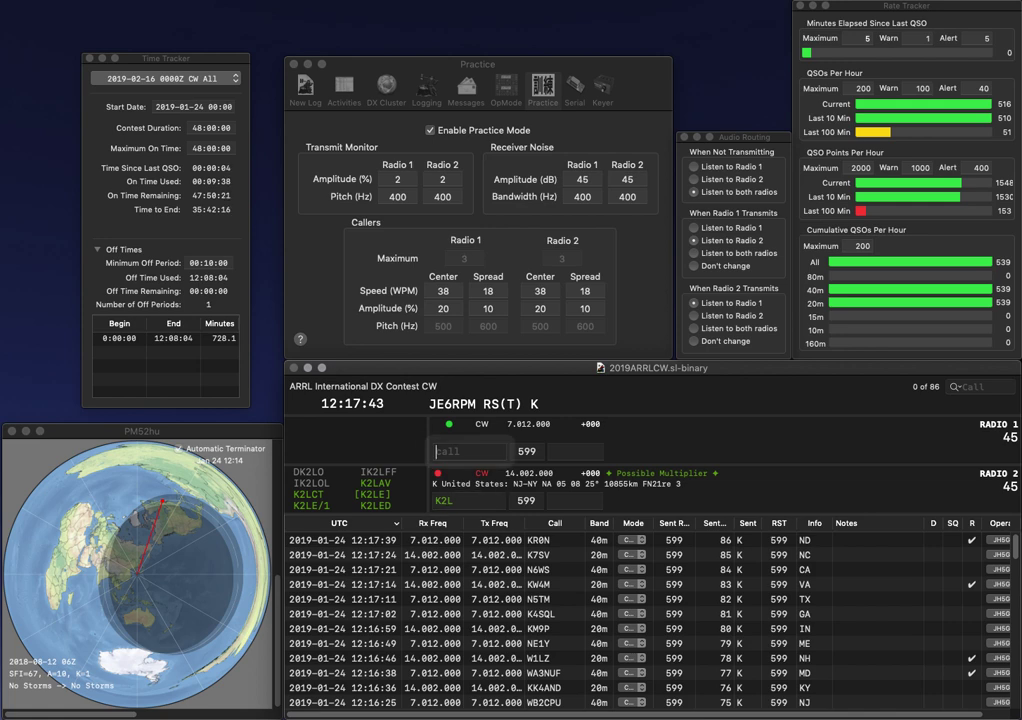
{"action": "type", "text": "3"}
{"action": "key", "text": "Return"}
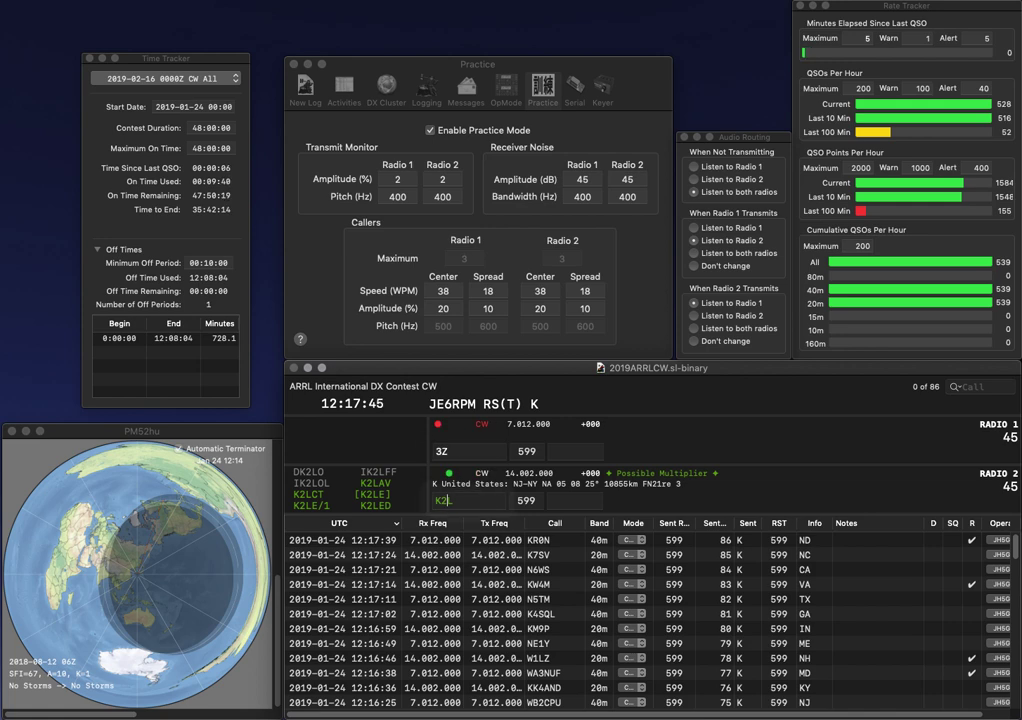
{"action": "type", "text": "HN"}
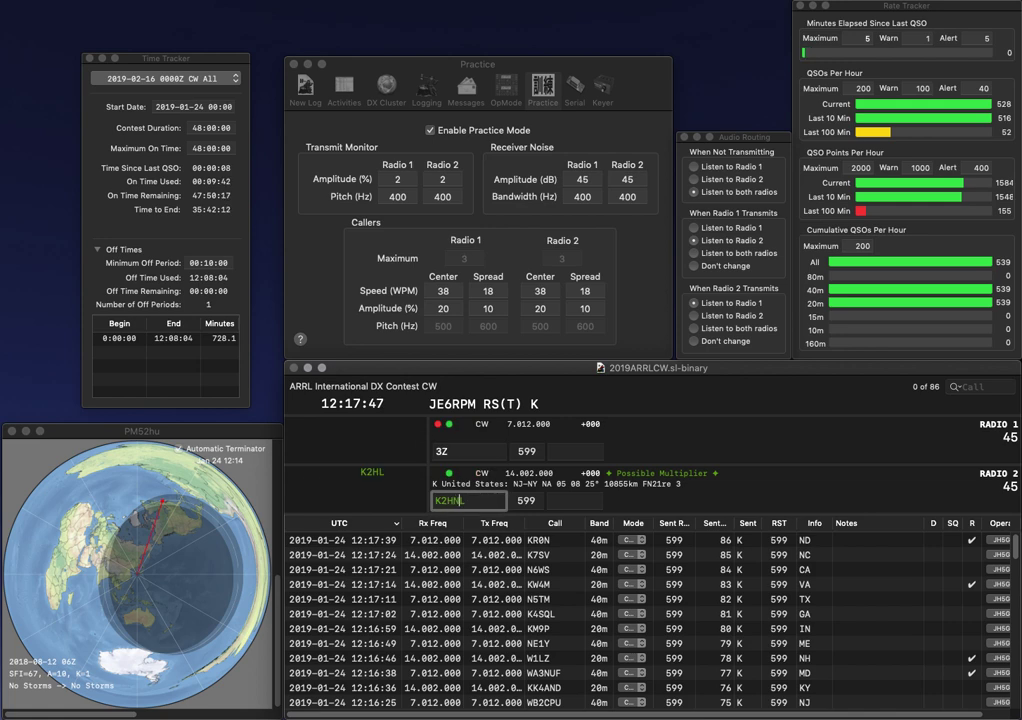
{"action": "key", "text": "Return"}
{"action": "type", "text": "NX"}
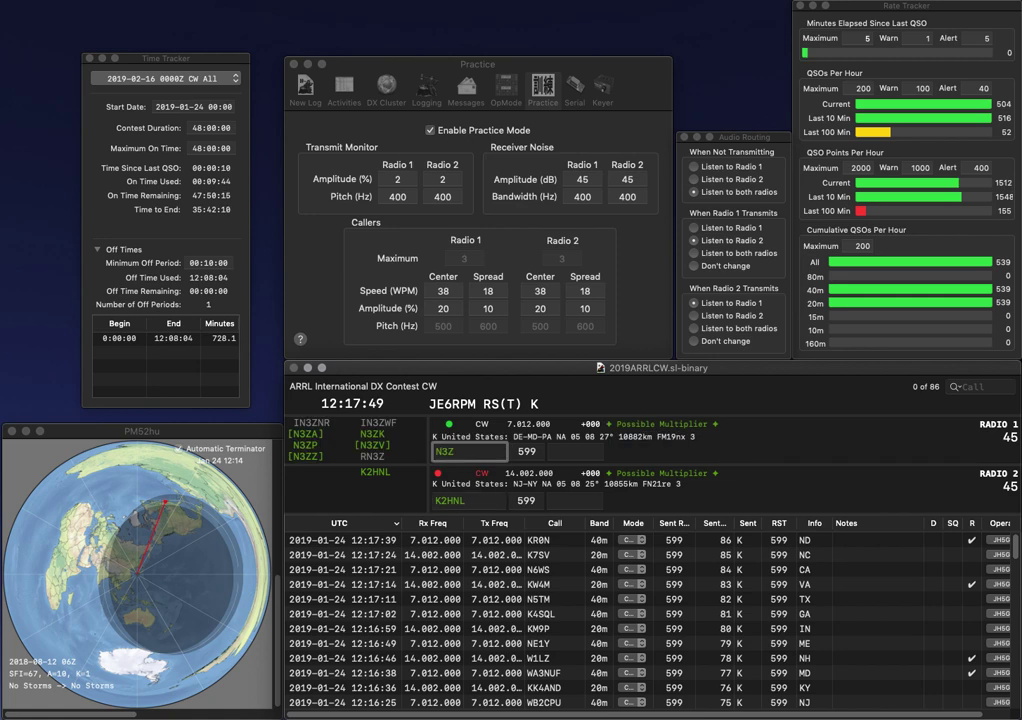
{"action": "key", "text": "Return"}
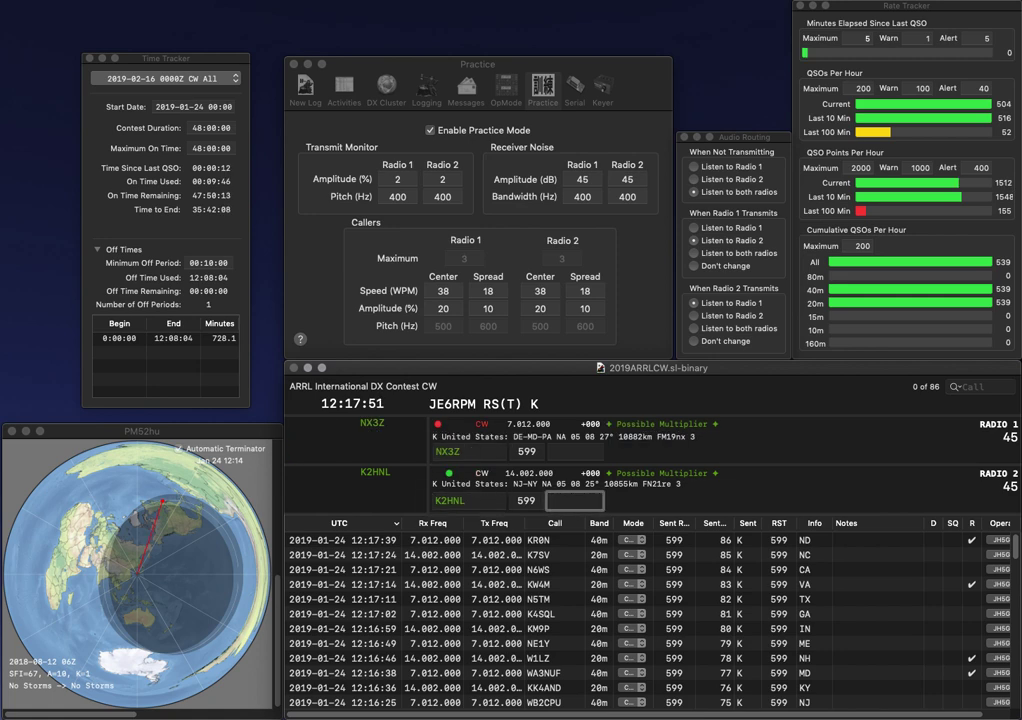
{"action": "type", "text": "NY"}
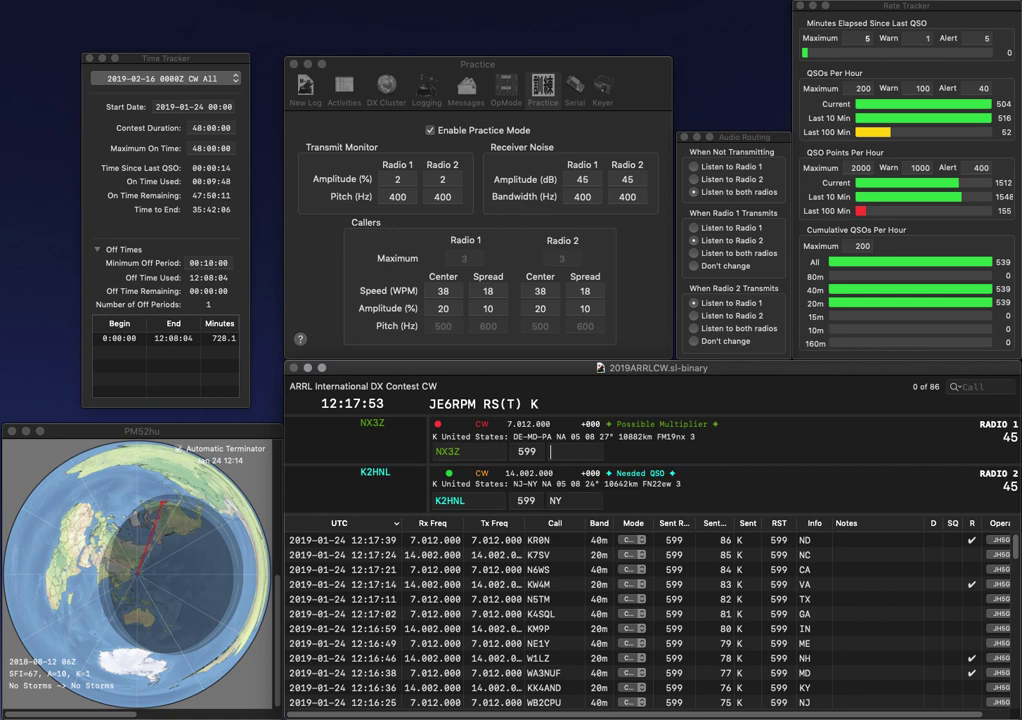
{"action": "key", "text": "Return"}
{"action": "type", "text": "MD"}
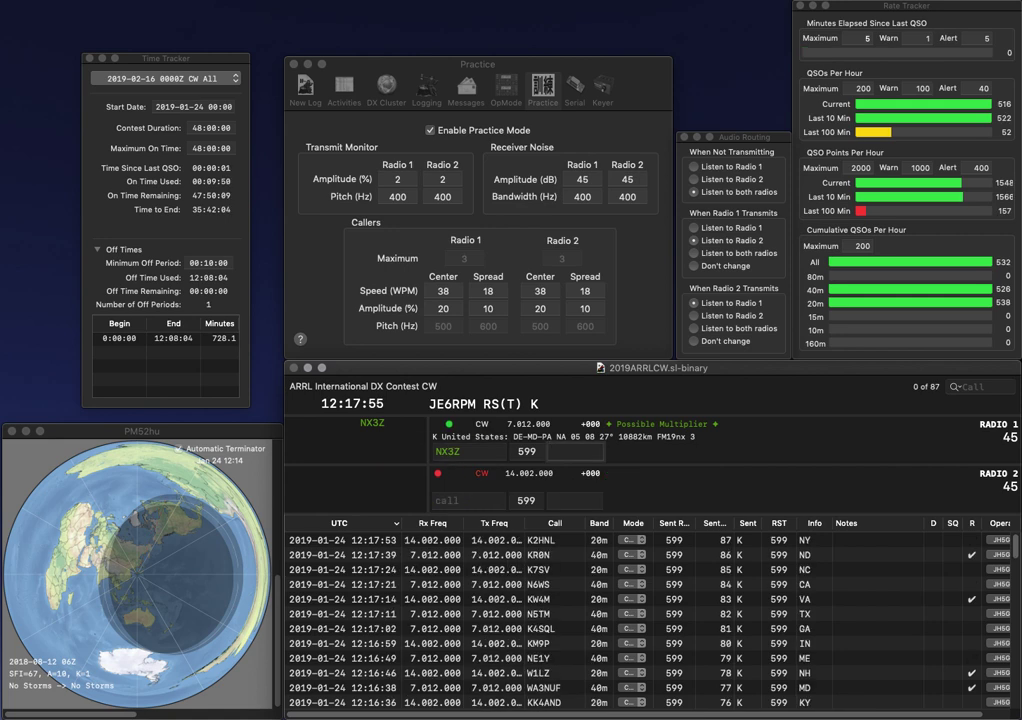
{"action": "key", "text": "Return"}
- Answer WB3D on Radio 2 and the partial call K0W on Radio 1
{"action": "type", "text": "WB3K0W"}
{"action": "key", "text": "Return"}
{"action": "type", "text": "D"}
{"action": "key", "text": "Return"}
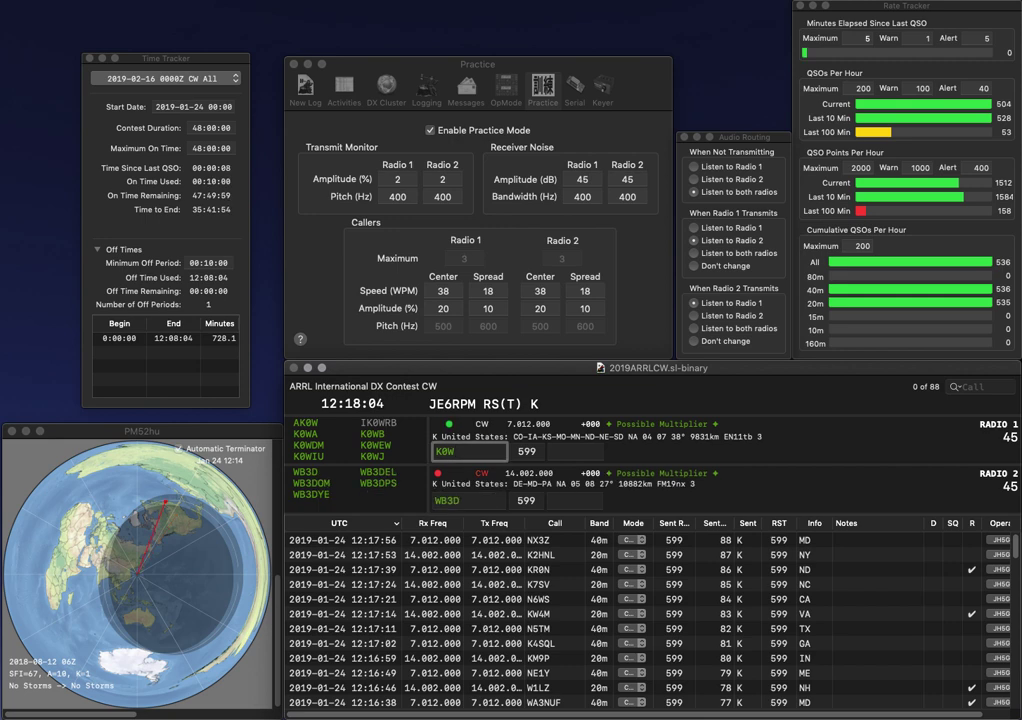
- Correct the Radio 1 call to K0RF, and log WB3D with exchange DE on Radio 2 and K0RF with exchange CO on Radio 1
{"action": "key", "text": "BackSpace"}
{"action": "type", "text": "RF"}
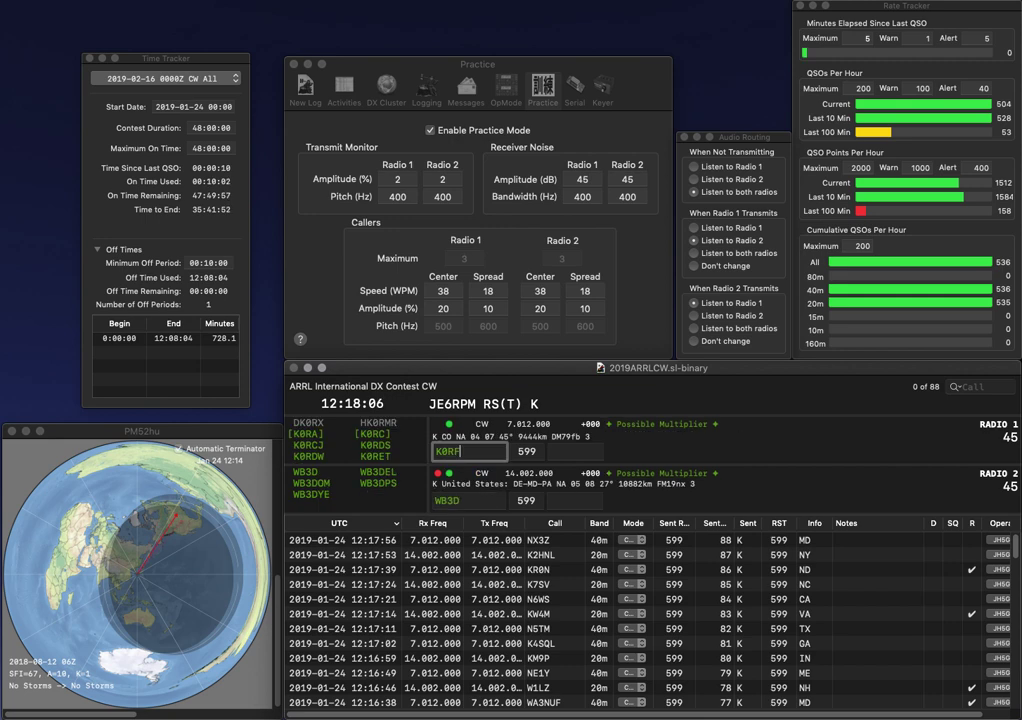
{"action": "key", "text": "Return"}
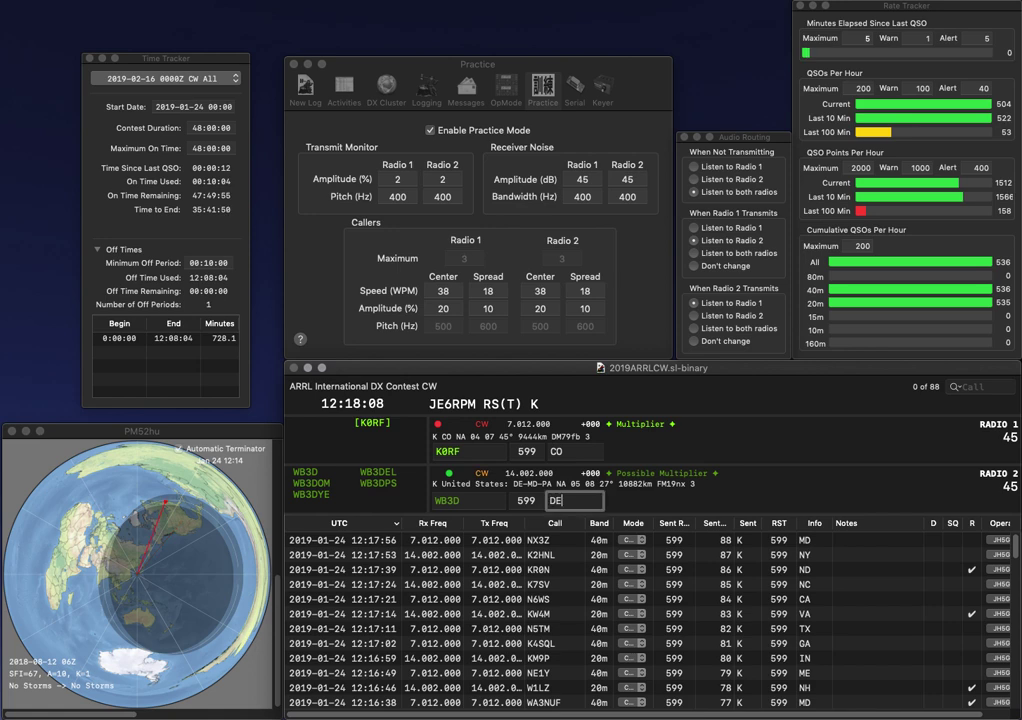
{"action": "type", "text": "DE"}
{"action": "key", "text": "Return"}
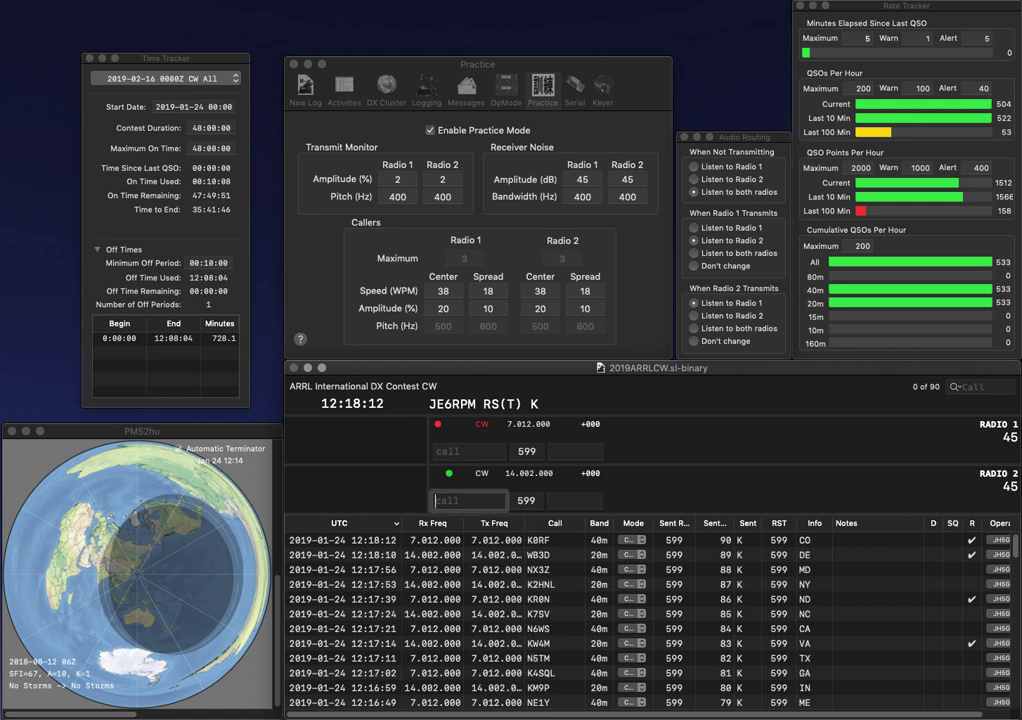
{"action": "type", "text": "N2MM"}
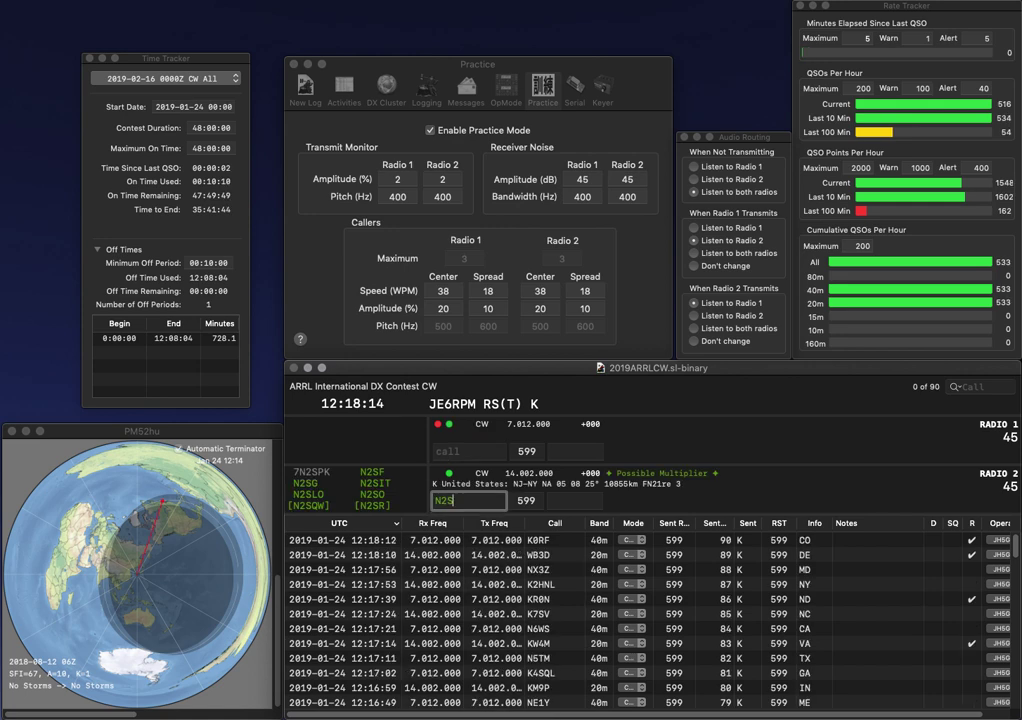
{"action": "key", "text": "BackSpace"}
{"action": "key", "text": "BackSpace"}
{"action": "type", "text": "HMM"}
{"action": "key", "text": "Up"}
{"action": "key", "text": "Return"}
{"action": "key", "text": "Return"}
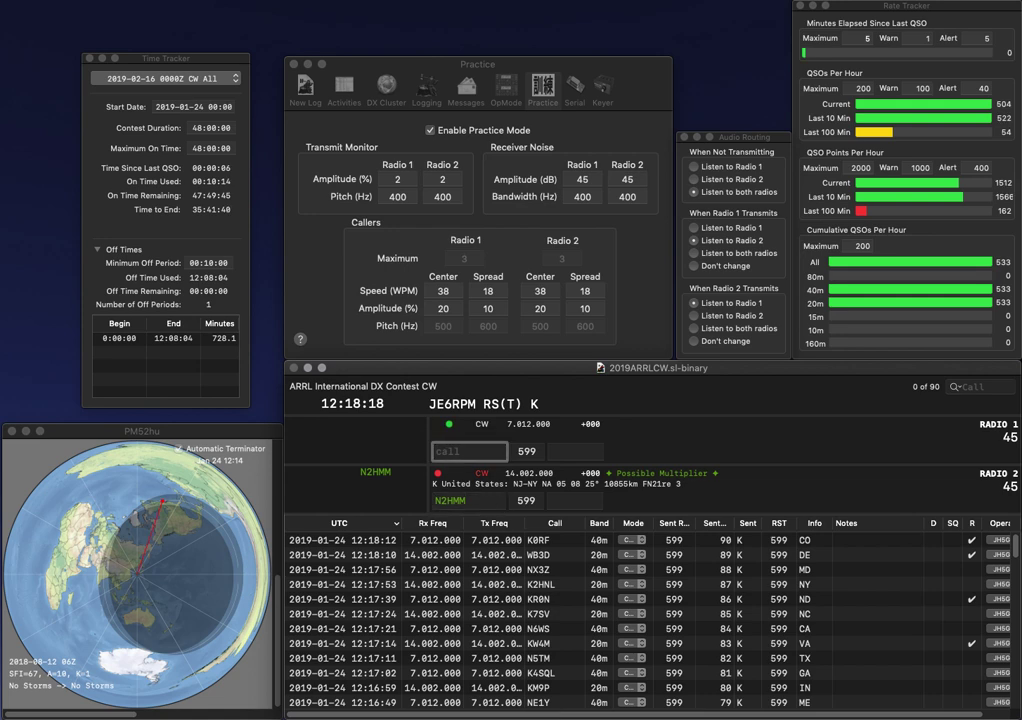
{"action": "type", "text": "KND"}
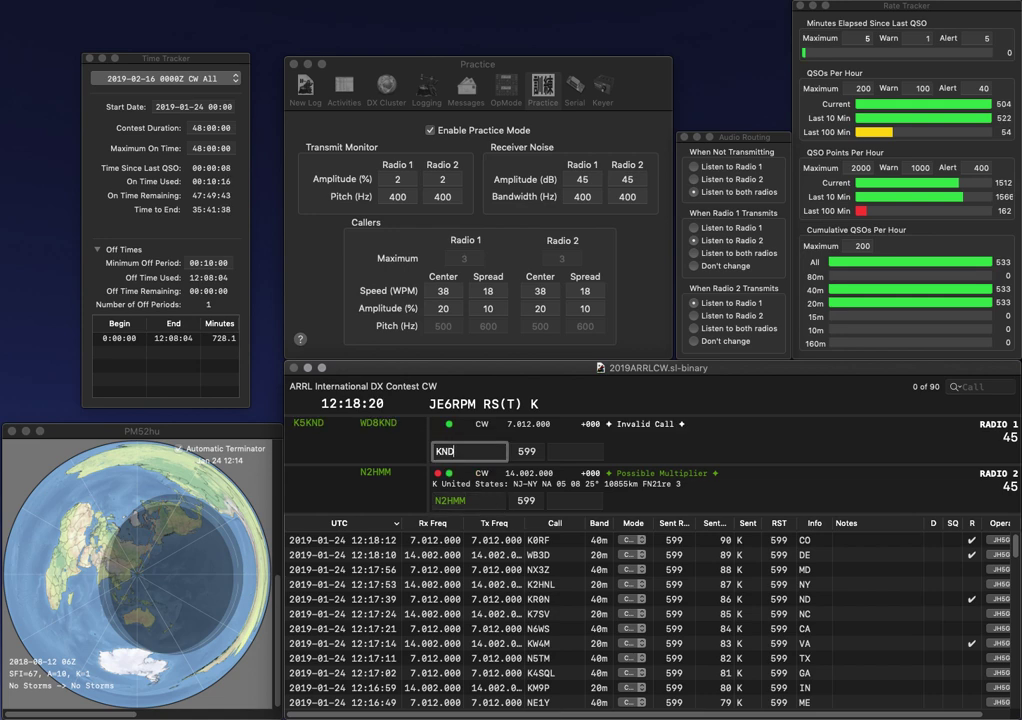
{"action": "type", "text": "/W7"}
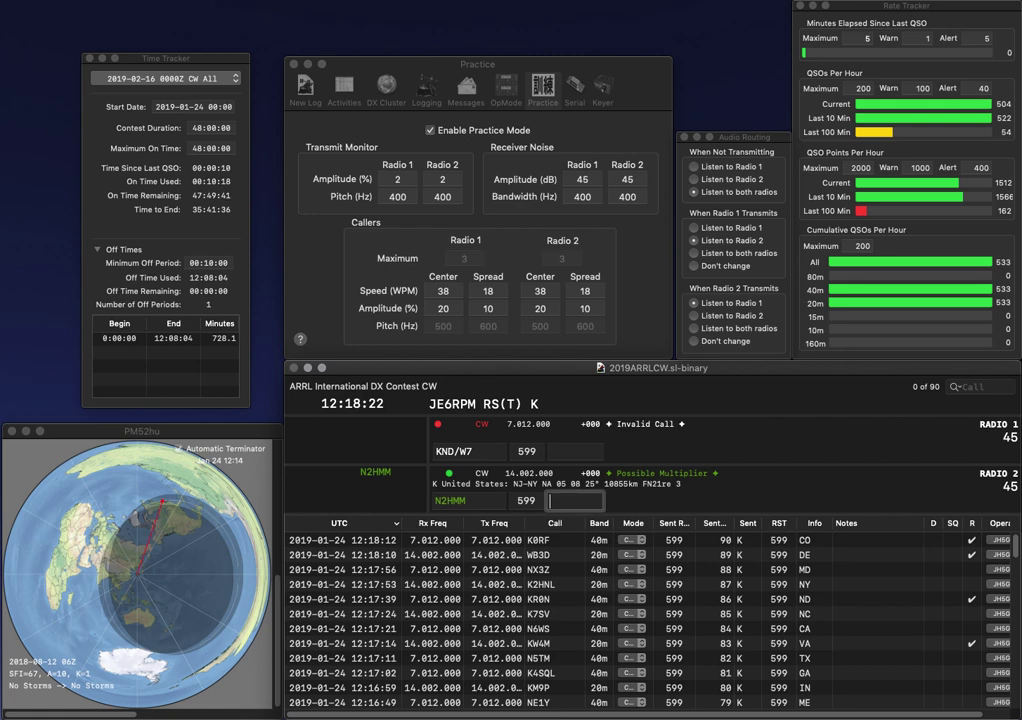
{"action": "left_click", "coordinate": [441, 451]}
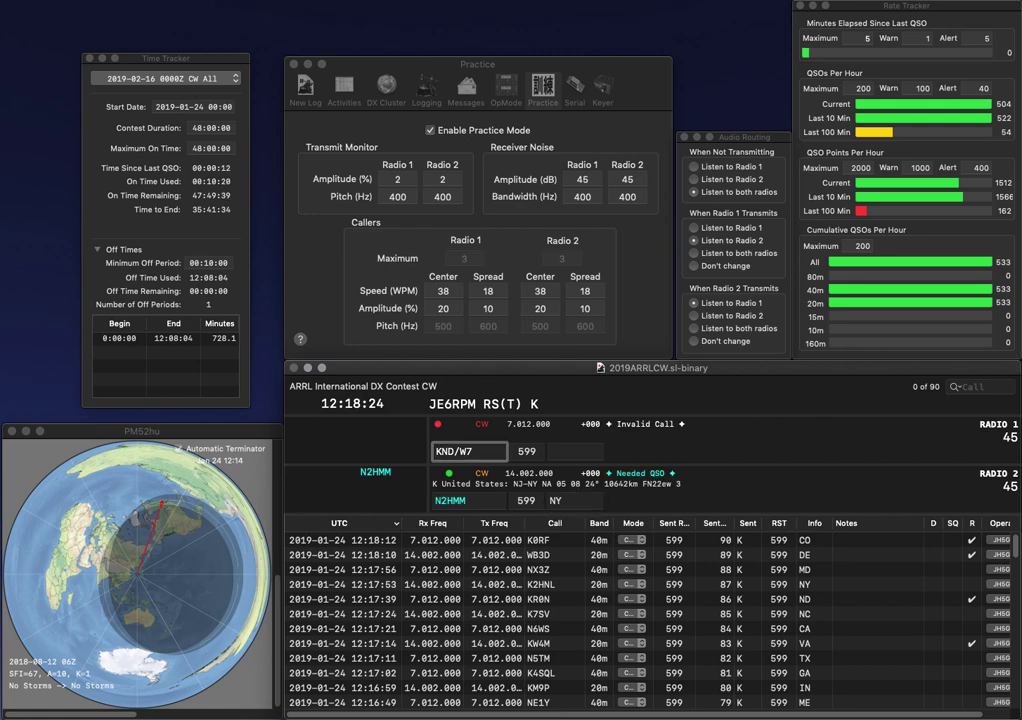
{"action": "key", "text": "BackSpace"}
{"action": "key", "text": "Return"}
{"action": "type", "text": "KH6"}
{"action": "key", "text": "Return"}
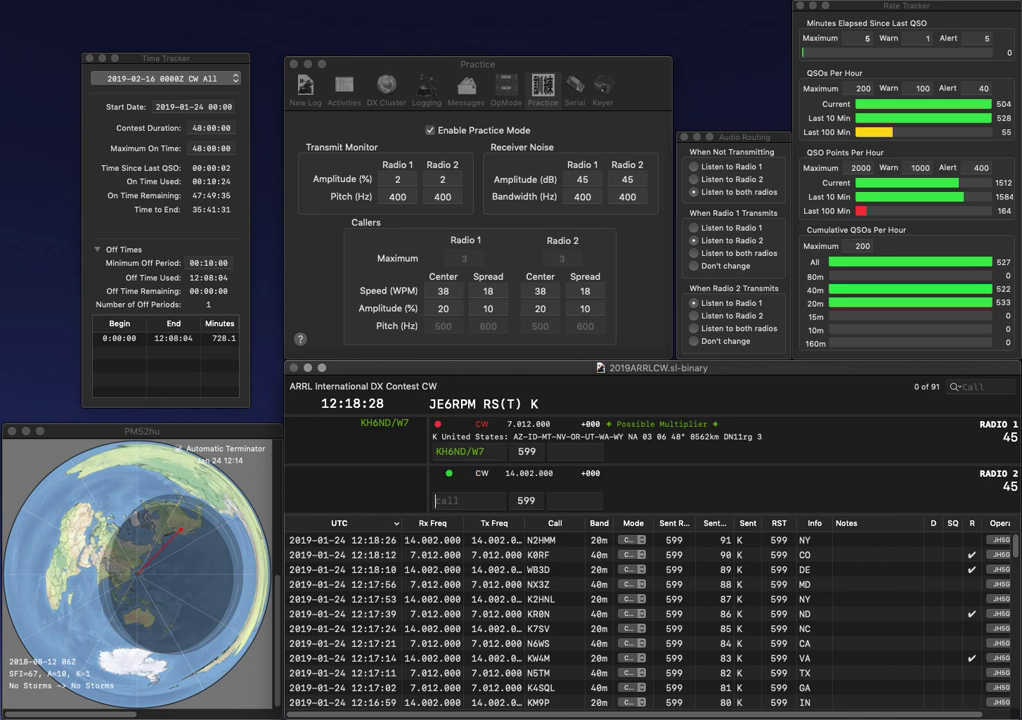
{"action": "type", "text": "0FY"}
{"action": "key", "text": "Return"}
{"action": "key", "text": "space"}
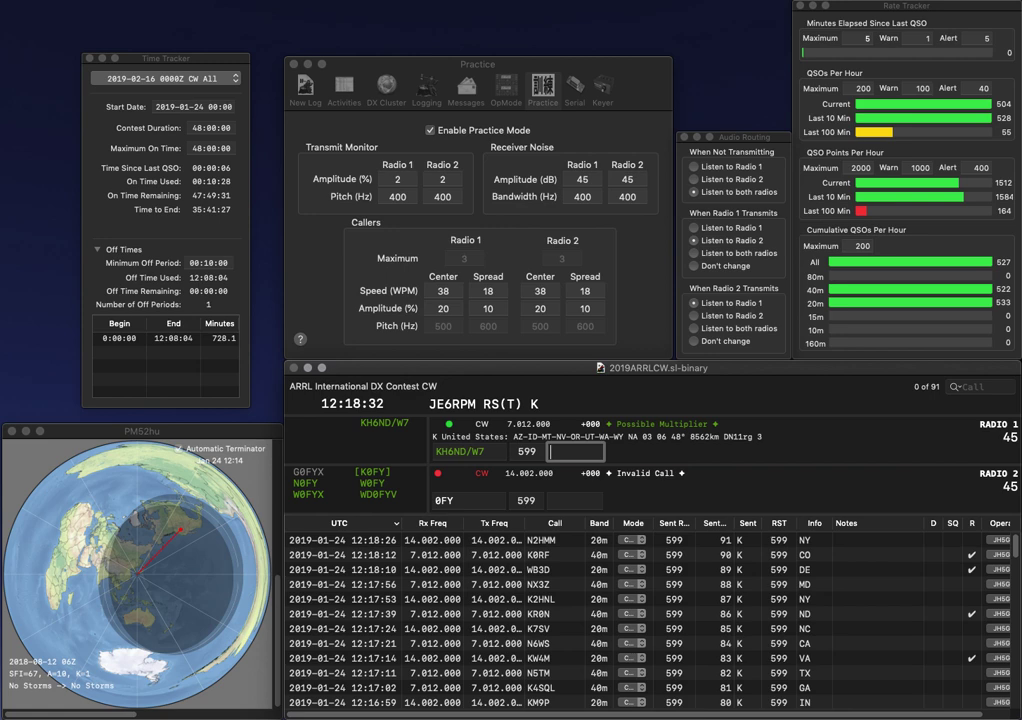
{"action": "type", "text": "MT"}
{"action": "key", "text": "Return"}
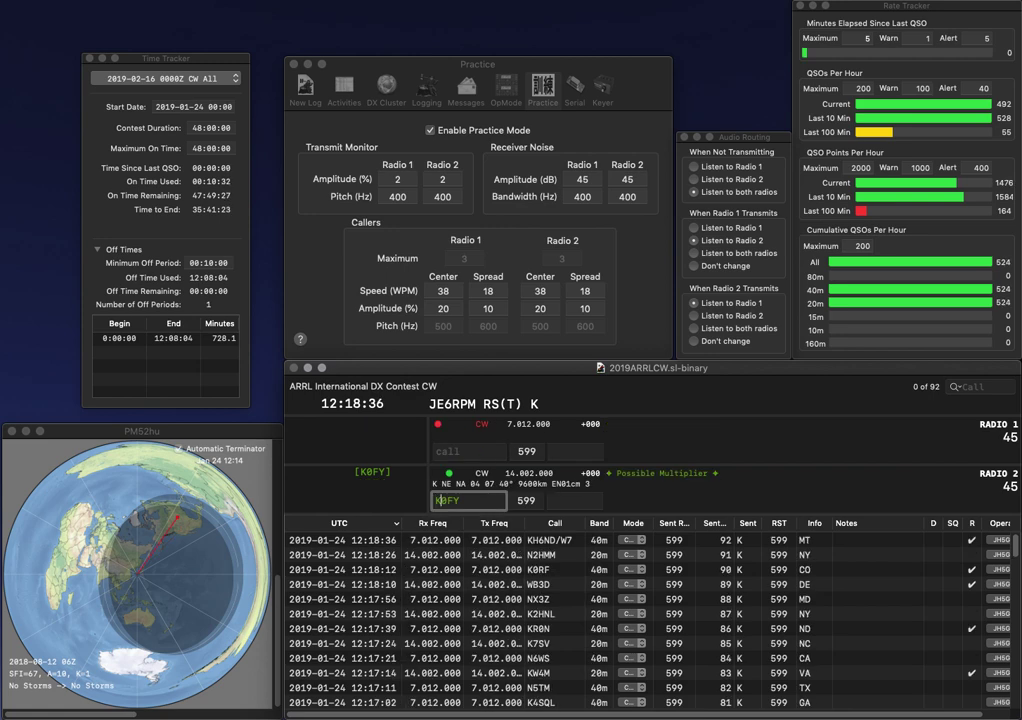
{"action": "type", "text": "K5LG"}
{"action": "key", "text": "Return"}
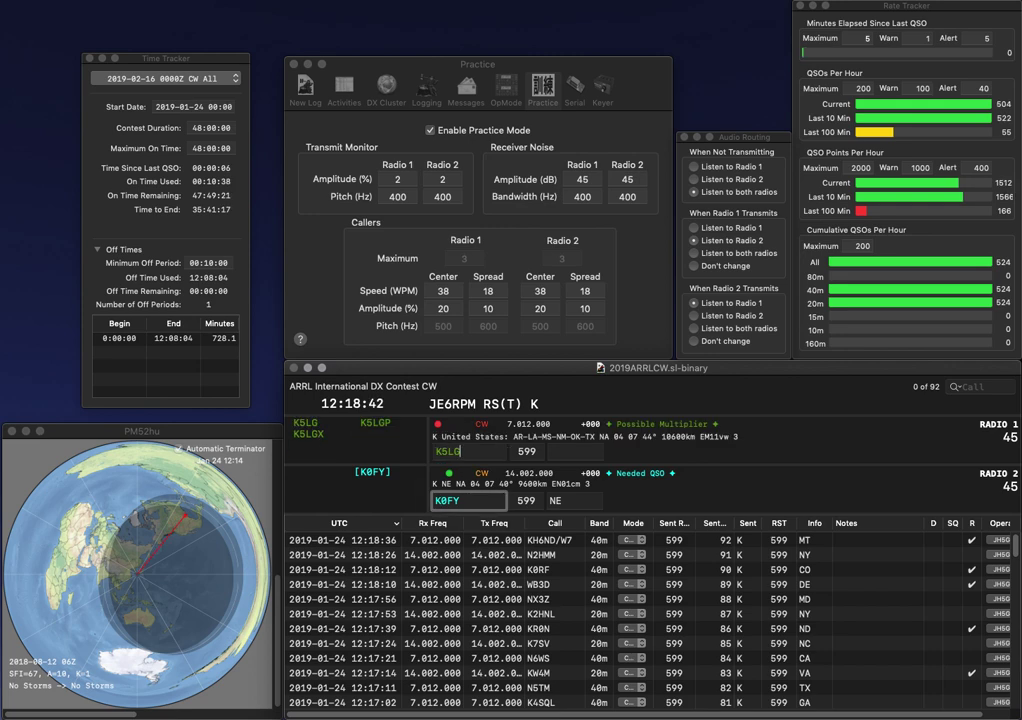
{"action": "key", "text": "Return"}
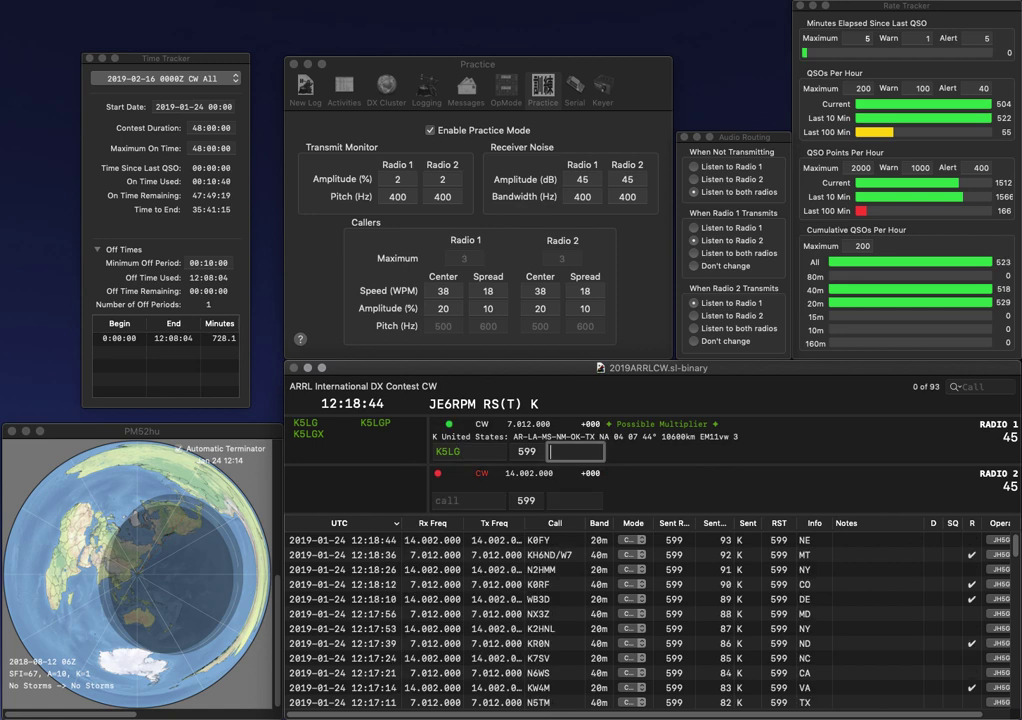
{"action": "type", "text": "TX"}
{"action": "key", "text": "Return"}
- Answer W8ID on Radio 2 and log it with exchange MI, and answer the partial call AC7A on Radio 1
{"action": "type", "text": "W8ID"}
{"action": "key", "text": "Return"}
{"action": "type", "text": "AC7A"}
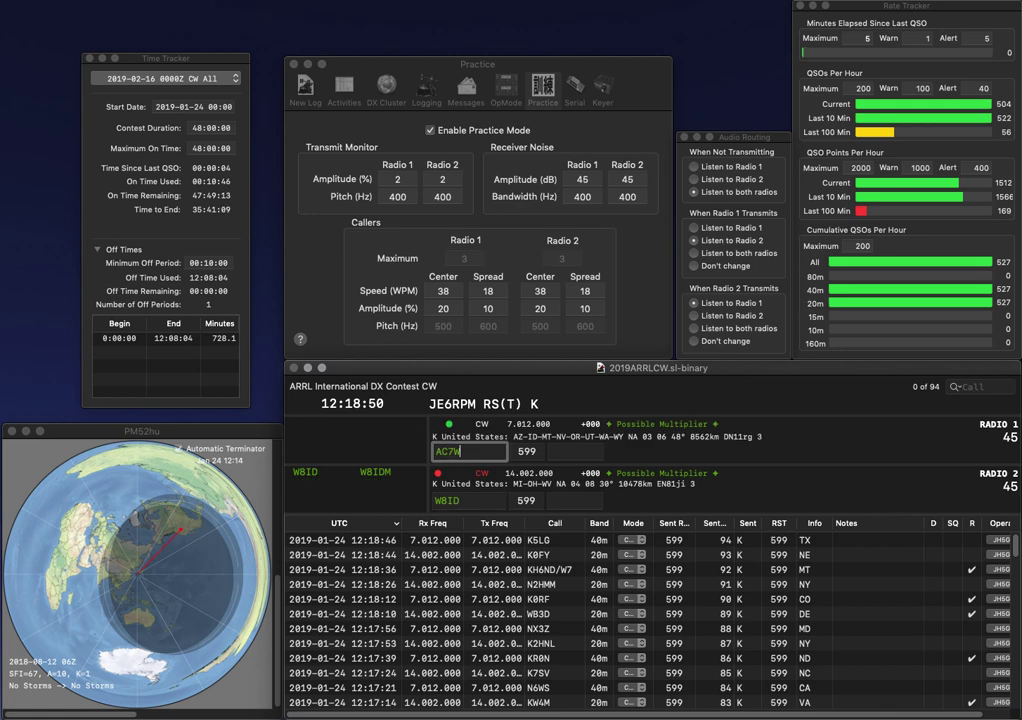
{"action": "key", "text": "Return"}
{"action": "type", "text": "MI"}
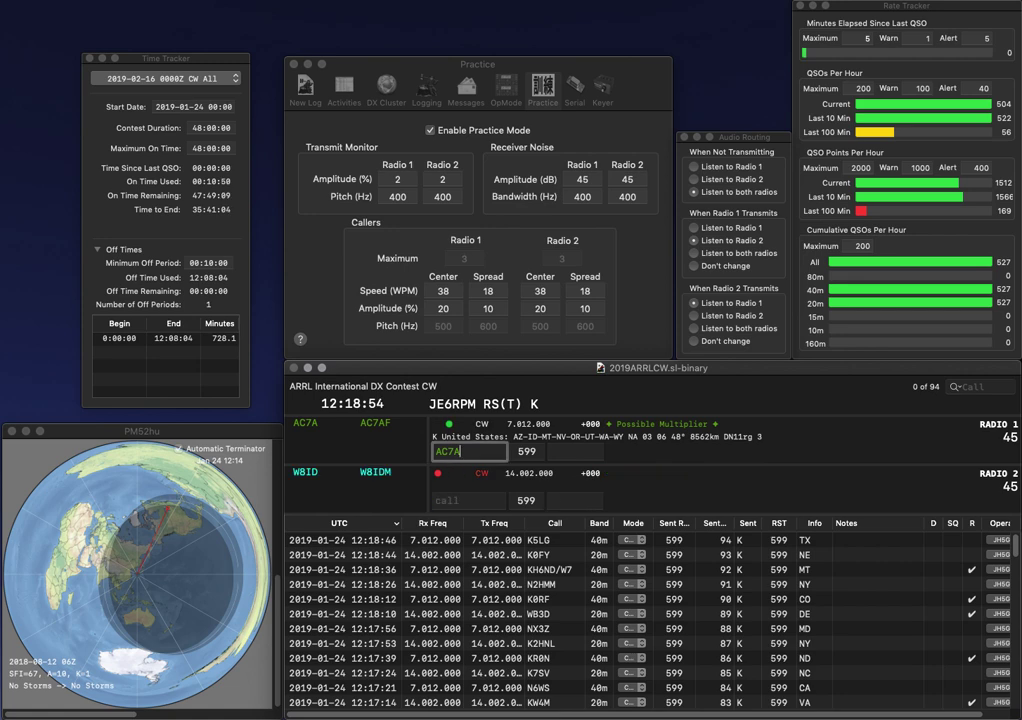
{"action": "key", "text": "Return"}
{"action": "key", "text": "BackSpace"}
{"action": "type", "text": "SG"}
{"action": "key", "text": "Return"}
{"action": "type", "text": "N2NUY"}
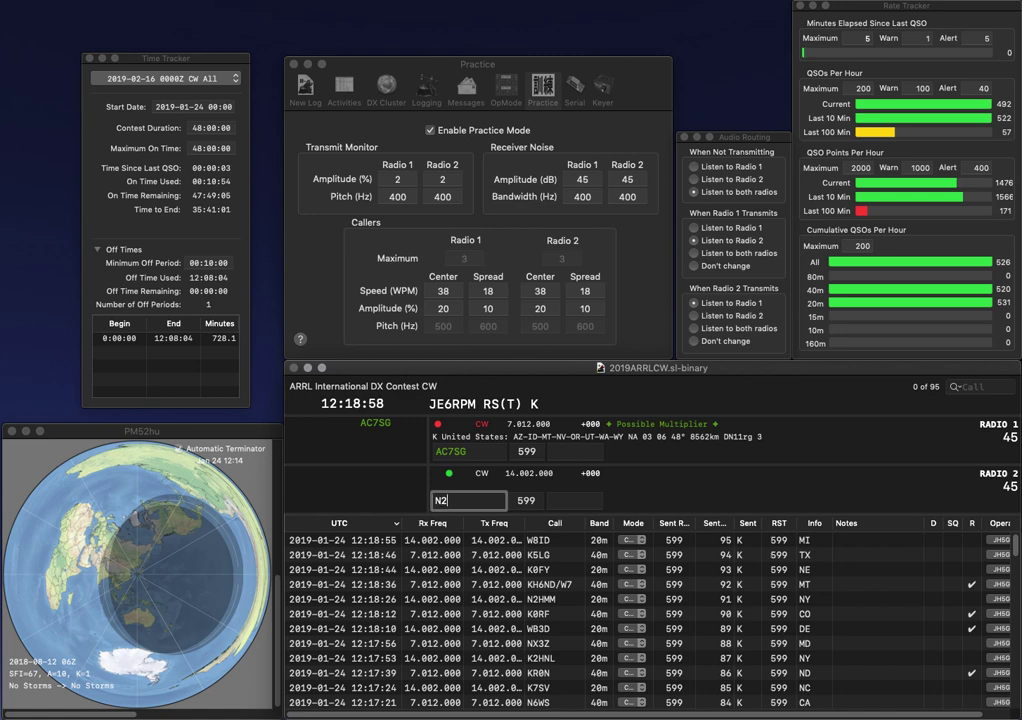
{"action": "key", "text": "BackSpace"}
{"action": "key", "text": "BackSpace"}
{"action": "type", "text": "Y"}
{"action": "key", "text": "Return"}
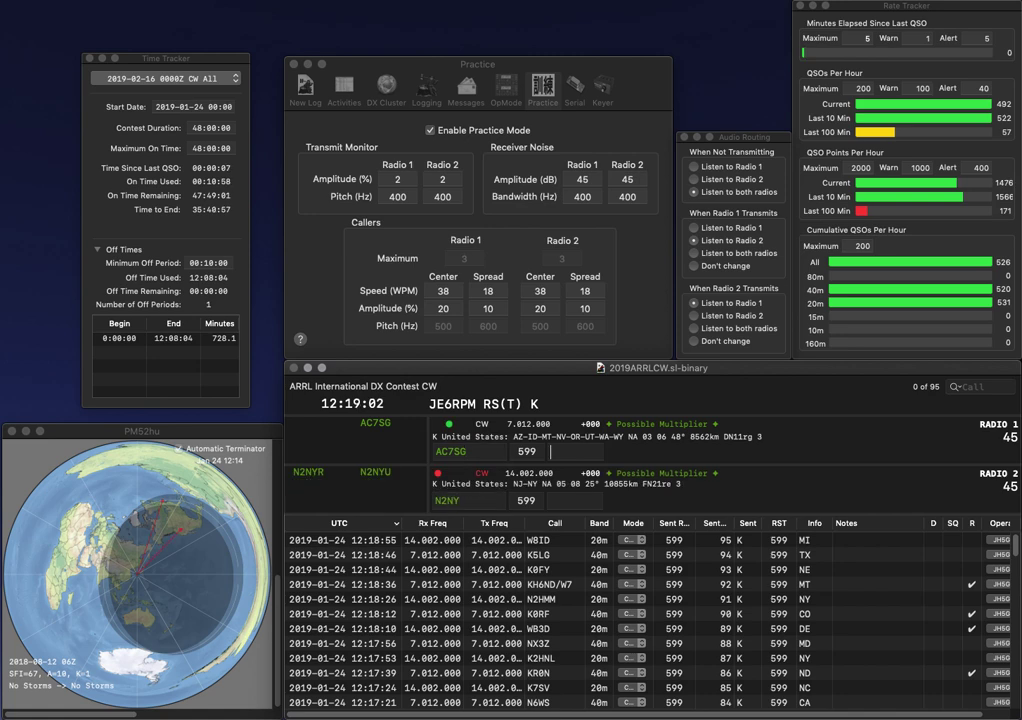
{"action": "type", "text": "WA"}
{"action": "key", "text": "Return"}
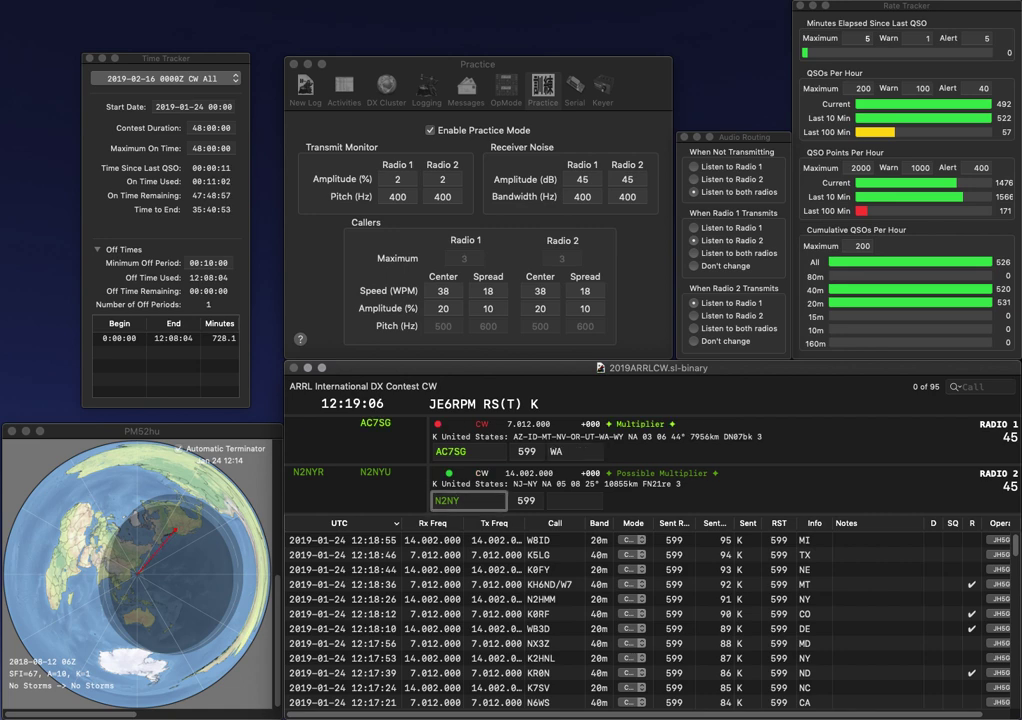
{"action": "type", "text": "U"}
{"action": "key", "text": "Return"}
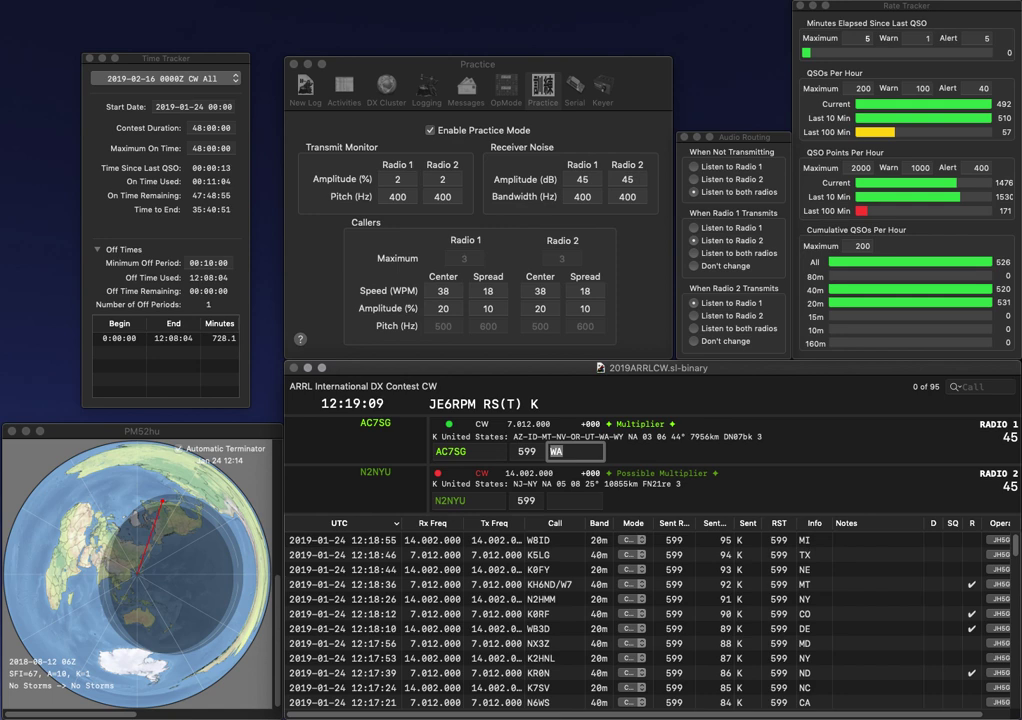
{"action": "key", "text": "Return"}
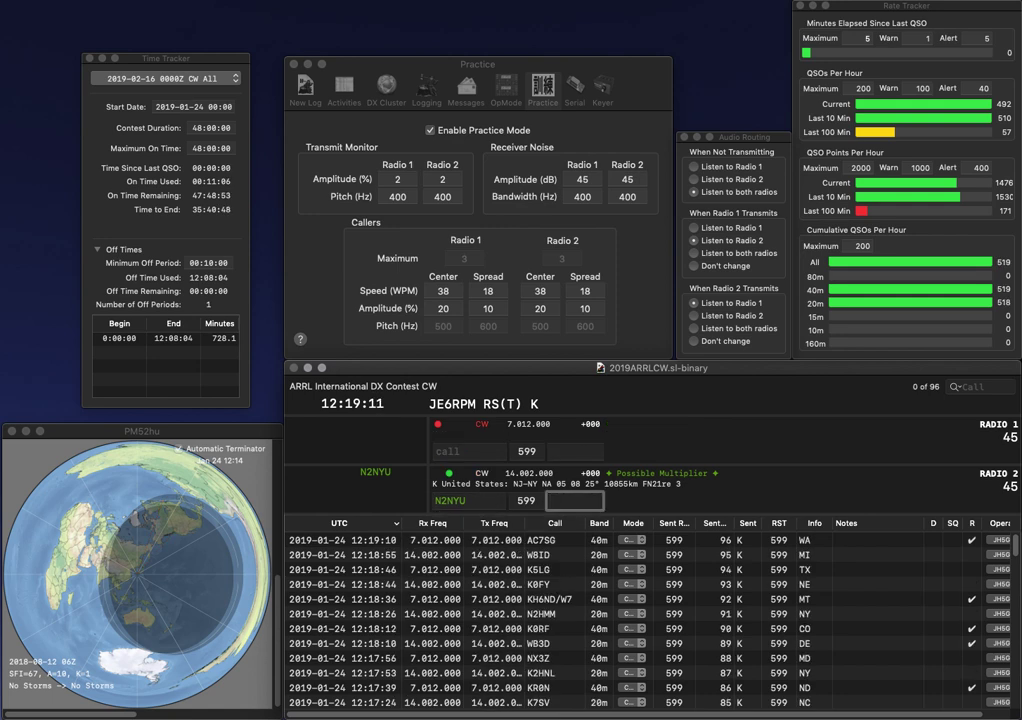
{"action": "type", "text": "NY"}
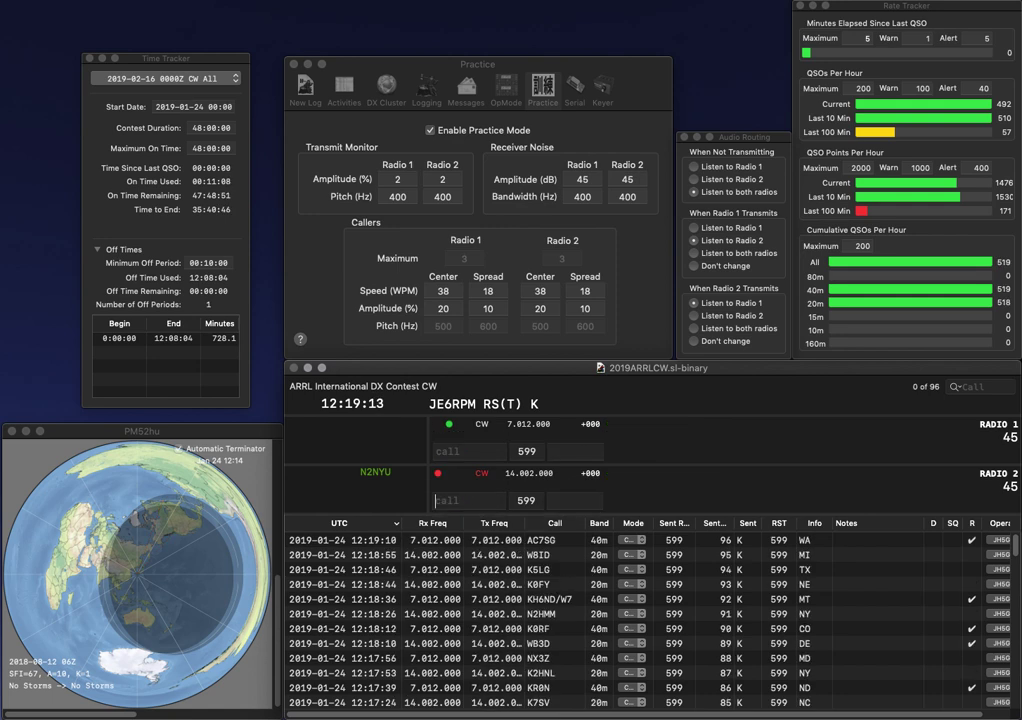
{"action": "key", "text": "Return"}
{"action": "type", "text": "K7OM"}
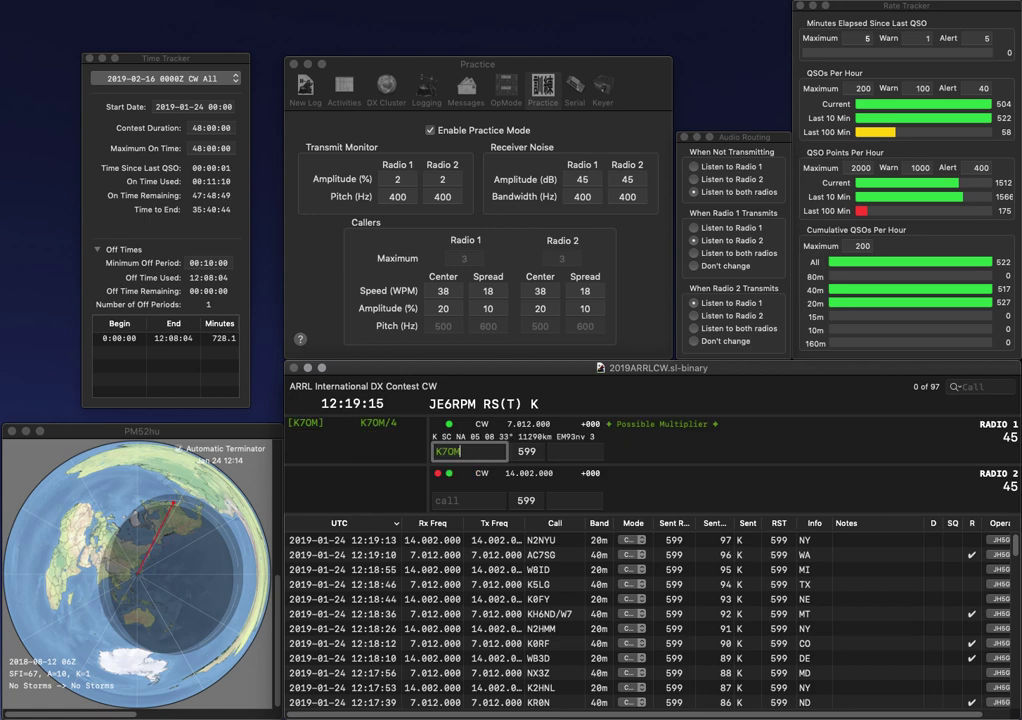
{"action": "key", "text": "Return"}
{"action": "type", "text": "N"}
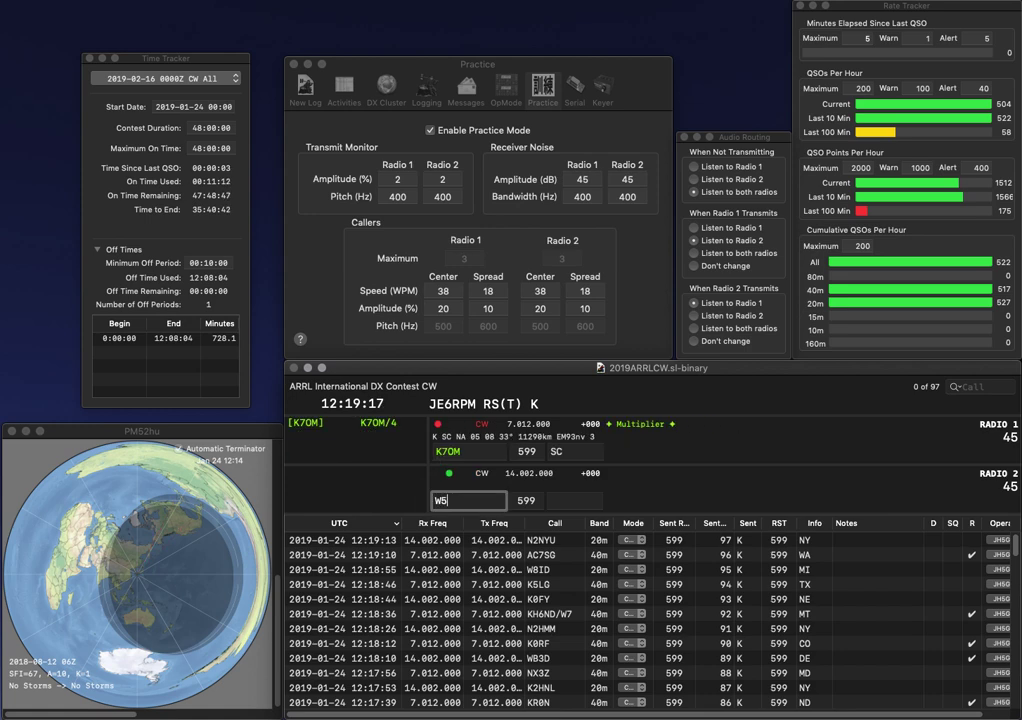
{"action": "type", "text": "5AZ"}
{"action": "key", "text": "Return"}
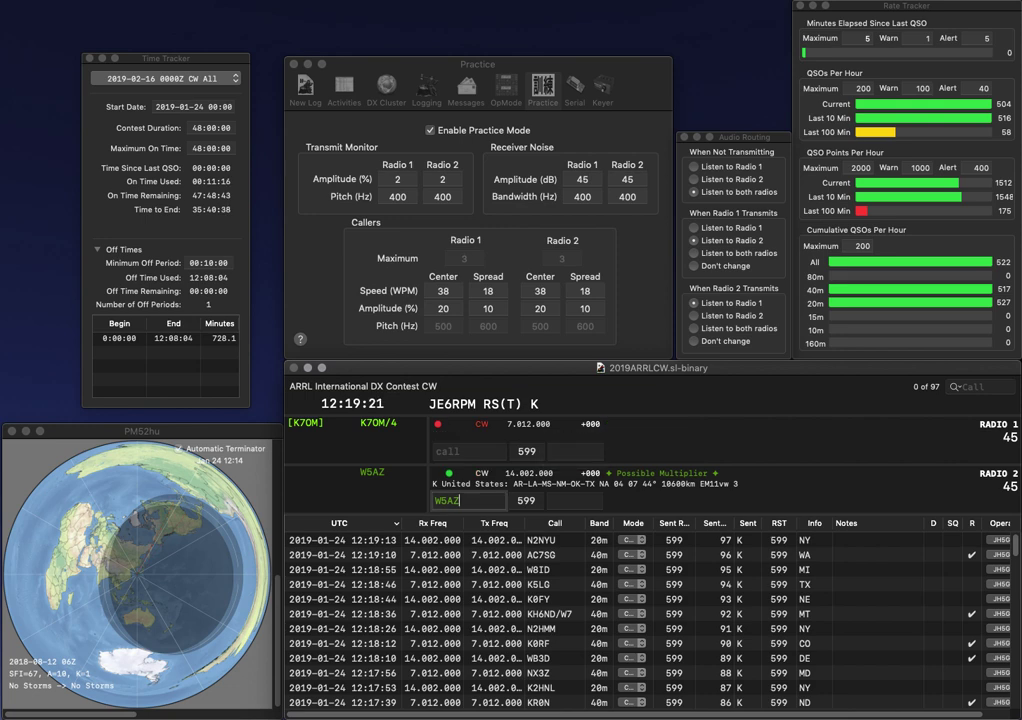
{"action": "key", "text": "Return"}
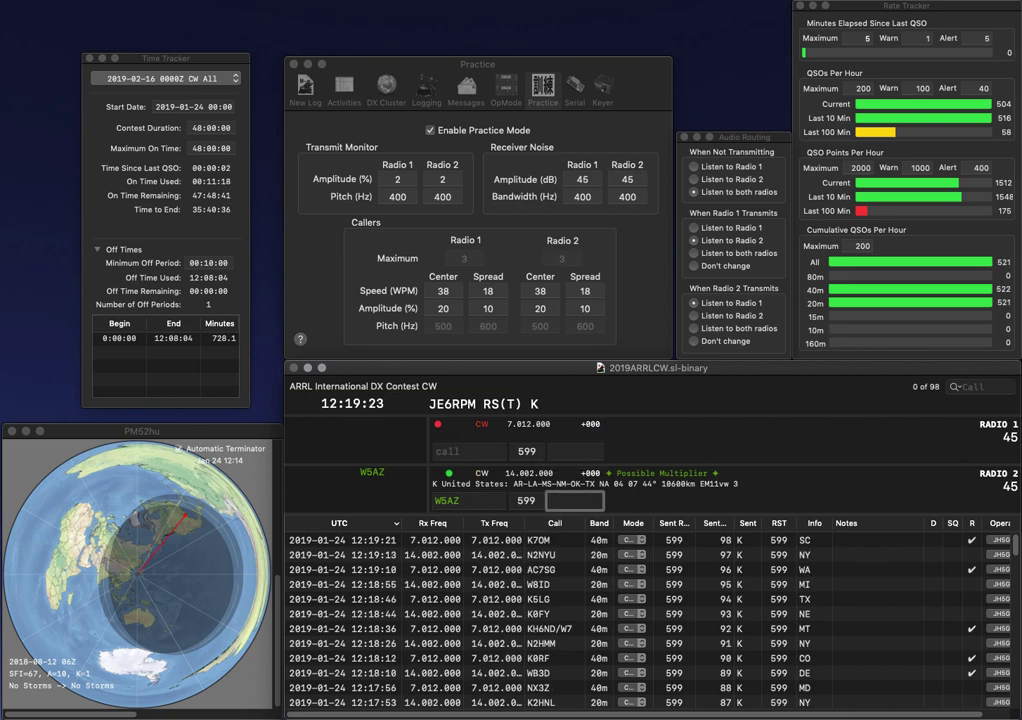
{"action": "key", "text": "Return"}
{"action": "type", "text": "WA2SQQ"}
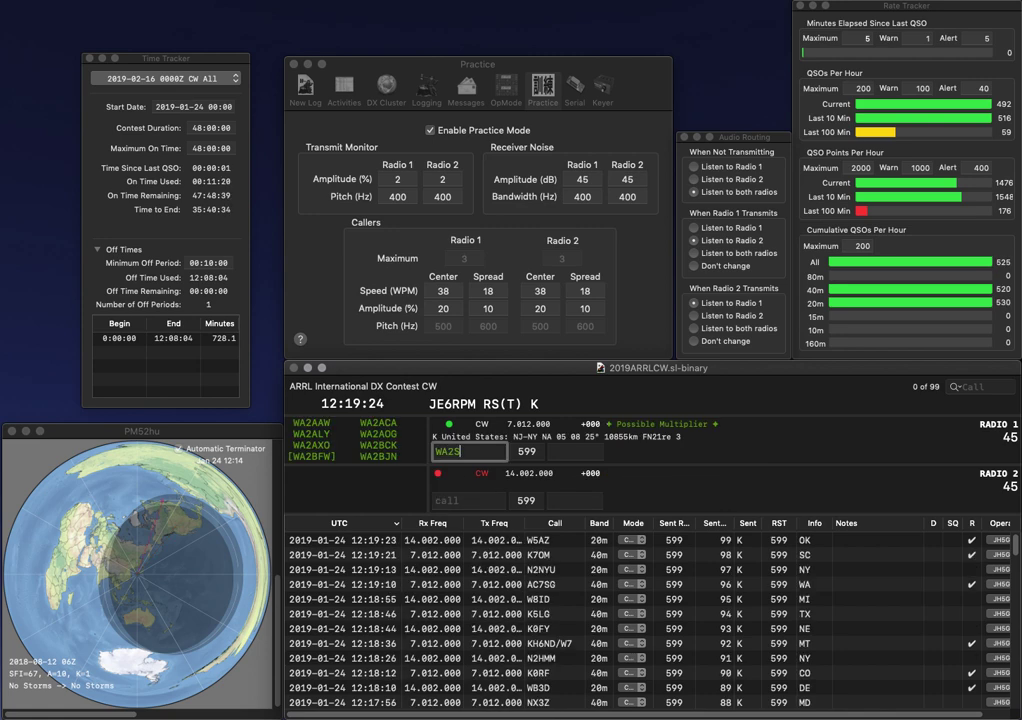
{"action": "key", "text": "Return"}
{"action": "type", "text": "N4NR"}
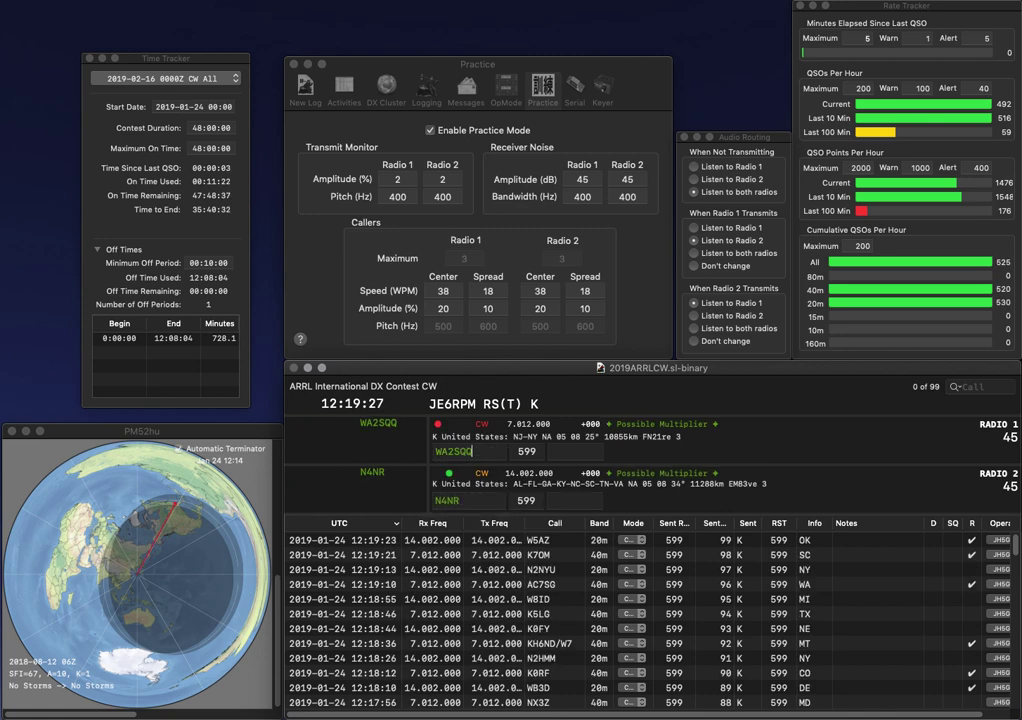
{"action": "key", "text": "Return"}
{"action": "type", "text": "NJ"}
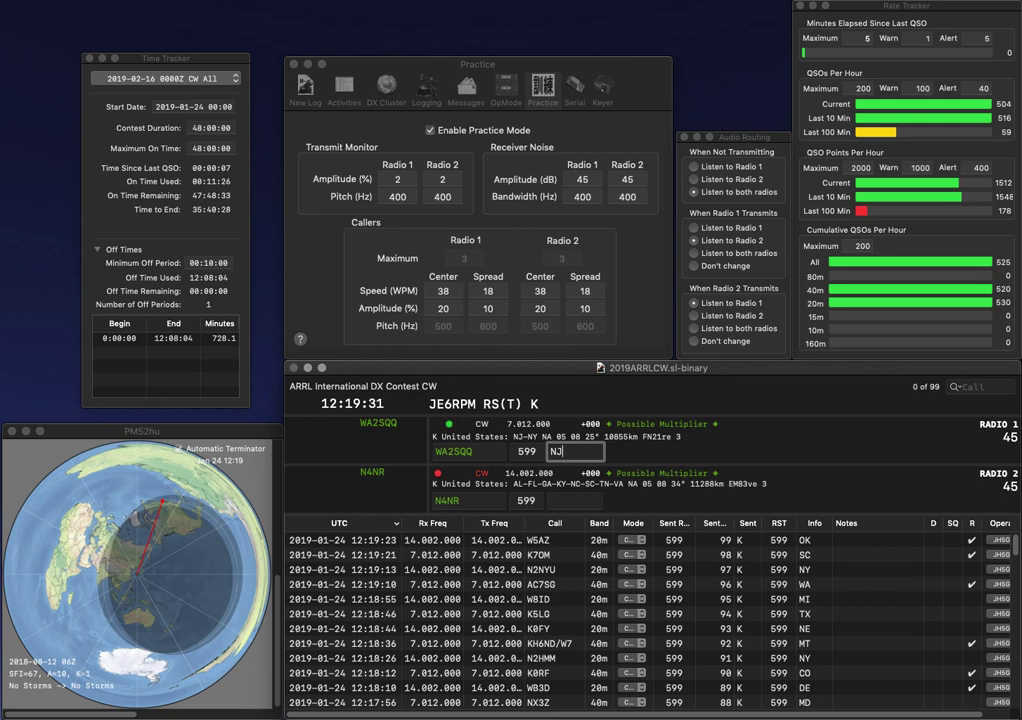
{"action": "key", "text": "Return"}
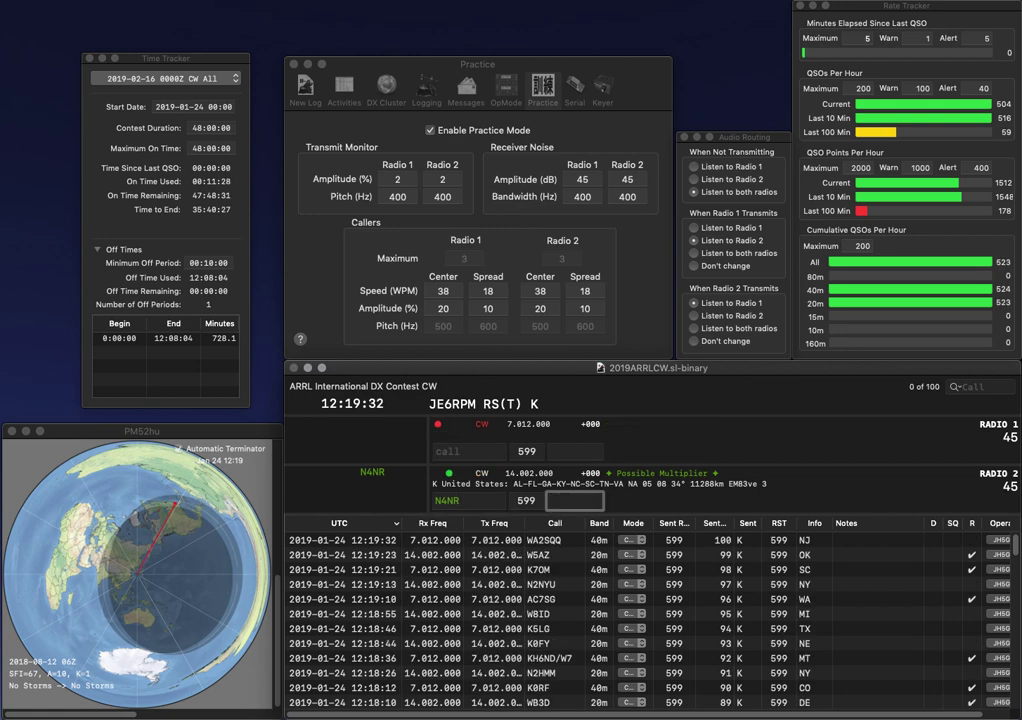
{"action": "type", "text": "FL"}
{"action": "key", "text": "Return"}
- Replace the mistyped Radio 1 call with the partial call KD7 and answer it
{"action": "type", "text": "NK3"}
{"action": "key", "text": "BackSpace"}
{"action": "key", "text": "BackSpace"}
{"action": "key", "text": "BackSpace"}
{"action": "type", "text": "KD7"}
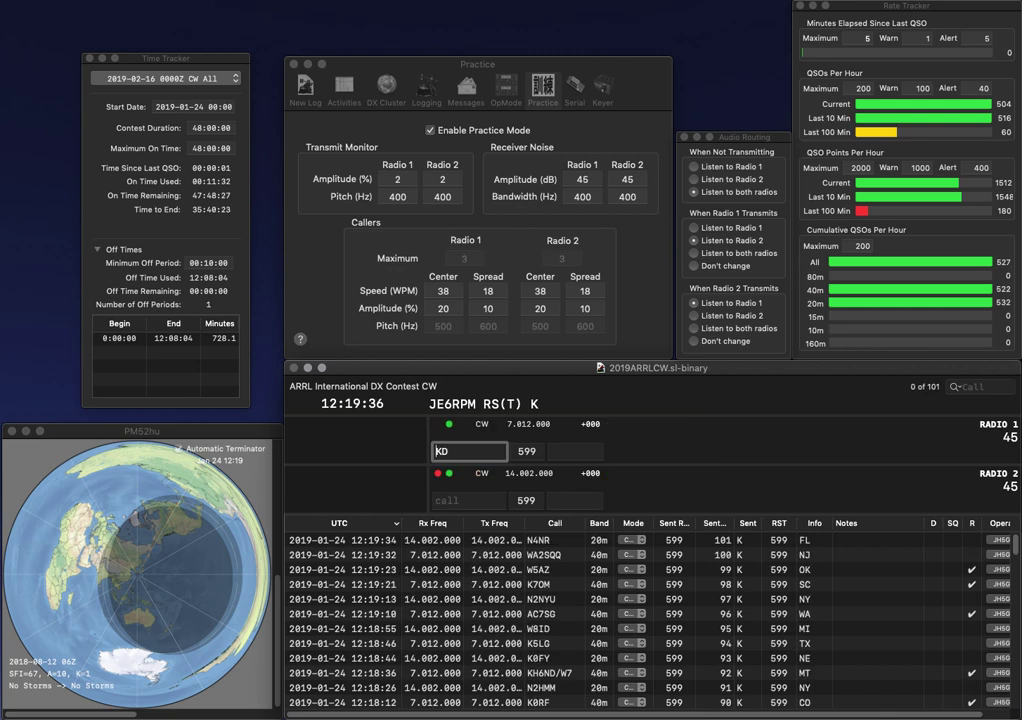
{"action": "key", "text": "Return"}
- Enter W7YI as the call on Radio 2 and answer the caller
{"action": "key", "text": "Up"}
{"action": "key", "text": "Return"}
{"action": "type", "text": "YI"}
{"action": "key", "text": "Home"}
{"action": "type", "text": "W7"}
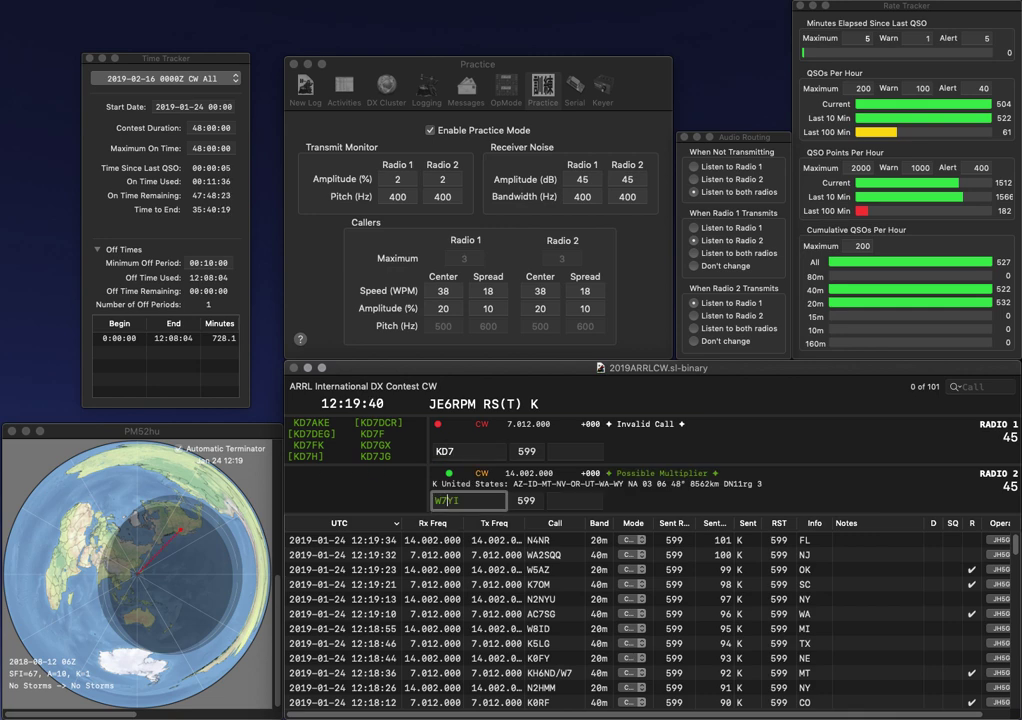
{"action": "key", "text": "Return"}
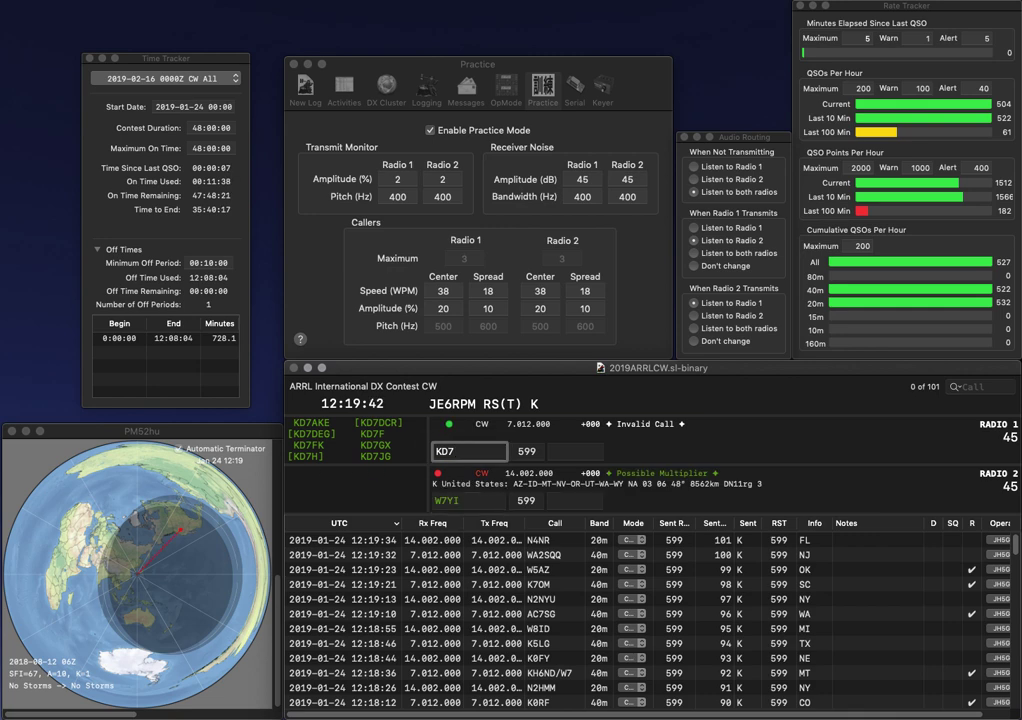
{"action": "type", "text": "DAO"}
{"action": "key", "text": "Return"}
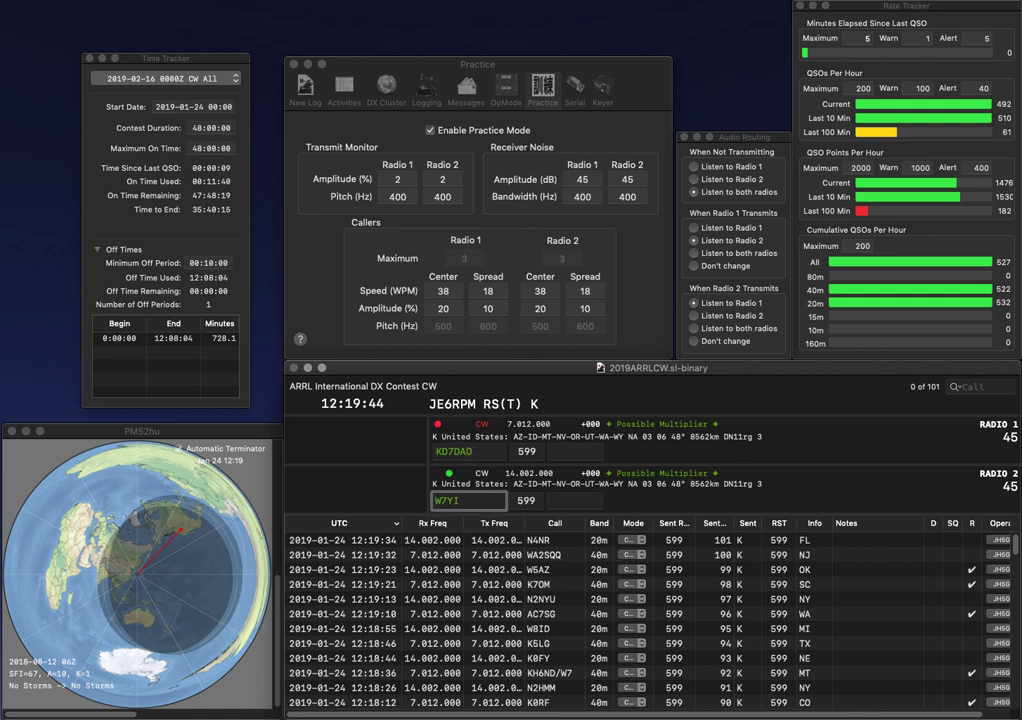
{"action": "key", "text": "Left"}
{"action": "key", "text": "Left"}
{"action": "key", "text": "BackSpace"}
{"action": "type", "text": "6"}
{"action": "key", "text": "Return"}
{"action": "key", "text": "Home"}
{"action": "key", "text": "Delete"}
{"action": "key", "text": "Delete"}
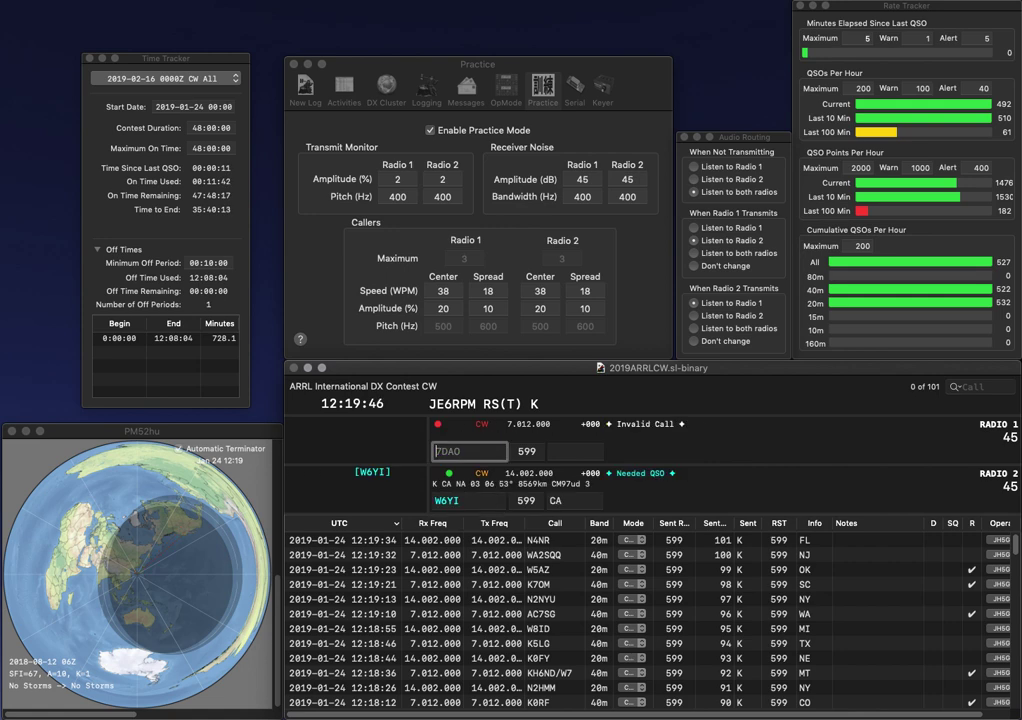
{"action": "type", "text": "W"}
{"action": "key", "text": "Delete"}
{"action": "type", "text": "4"}
{"action": "key", "text": "Return"}
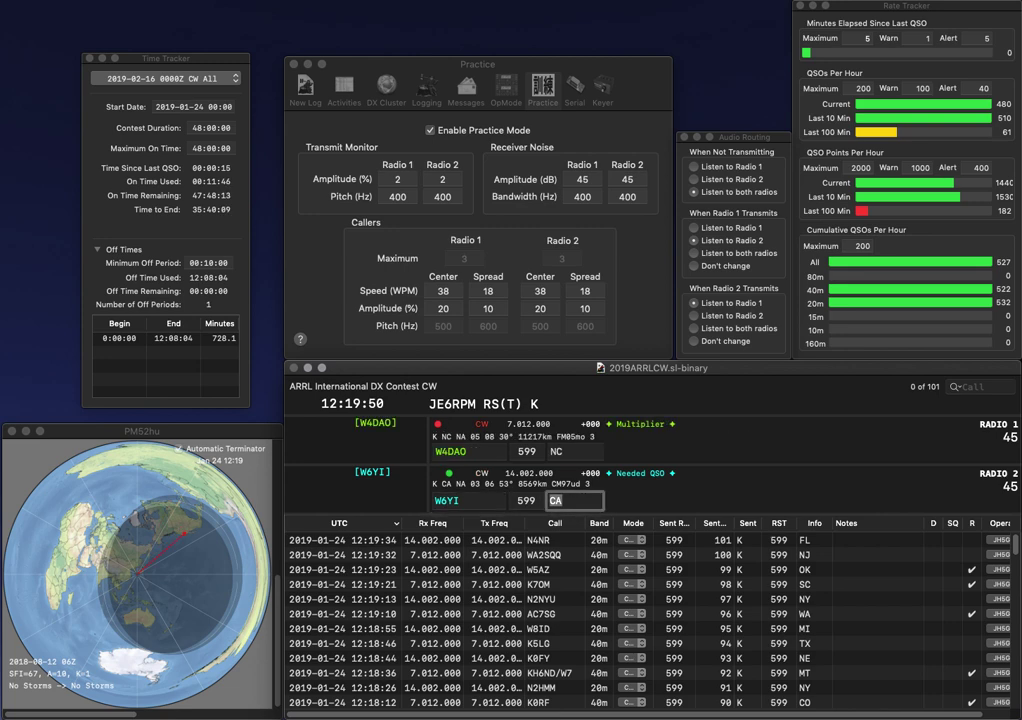
{"action": "key", "text": "Return"}
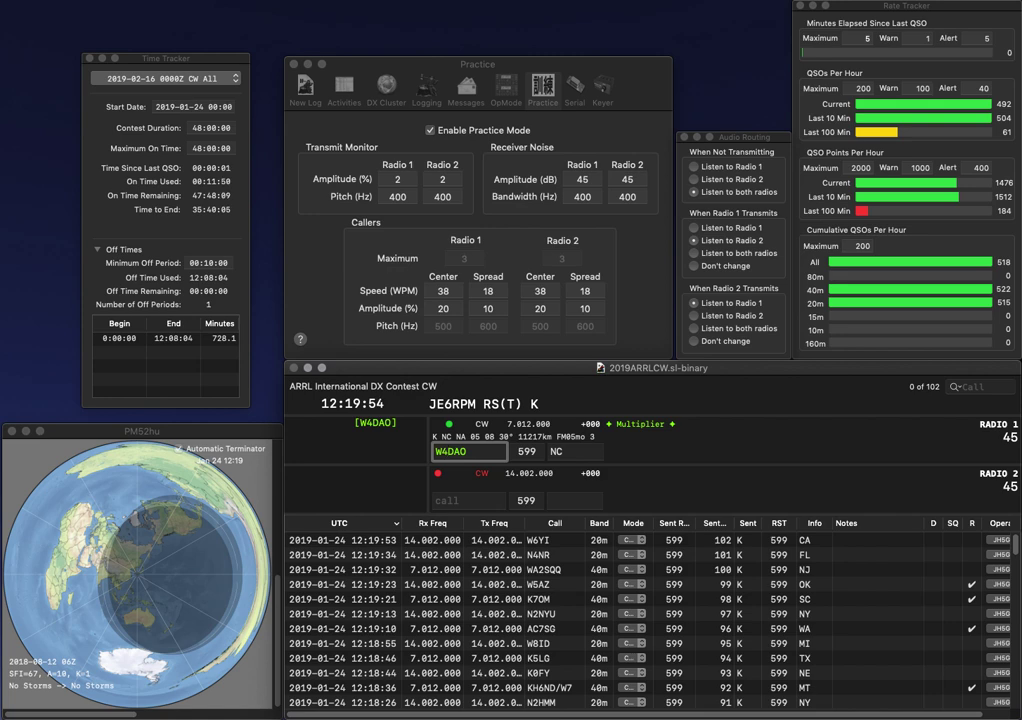
{"action": "key", "text": "Return"}
{"action": "type", "text": "VE6"}
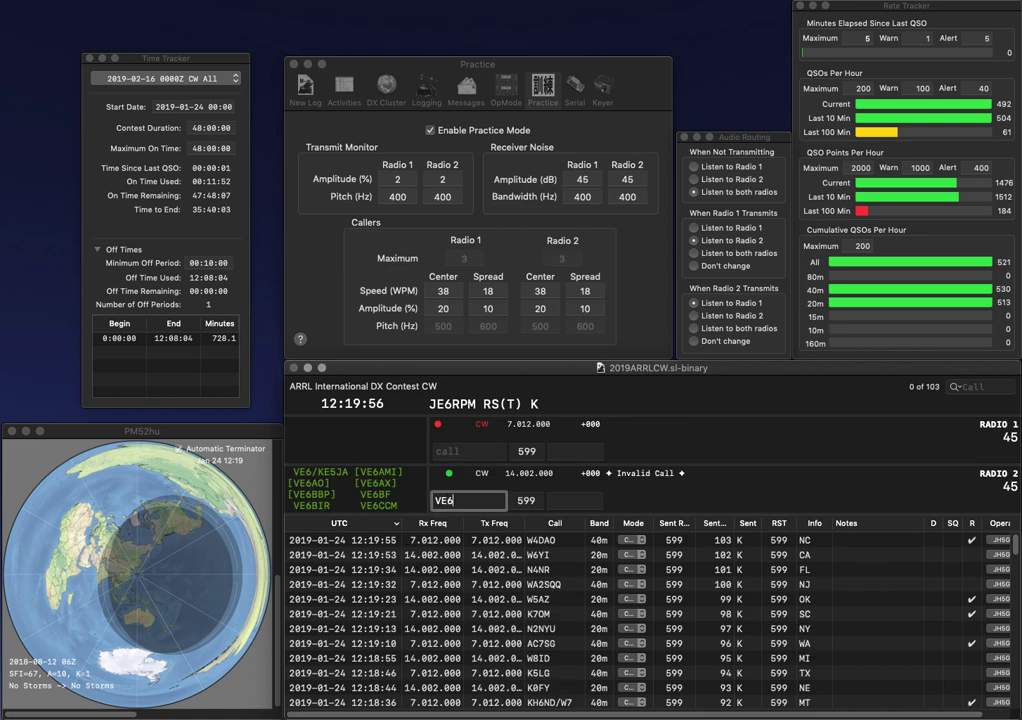
{"action": "type", "text": "DXV"}
{"action": "key", "text": "Return"}
- Answer the partial call N7Z on Radio 1 and log VE6DXV with exchange AB on Radio 2
{"action": "type", "text": "K"}
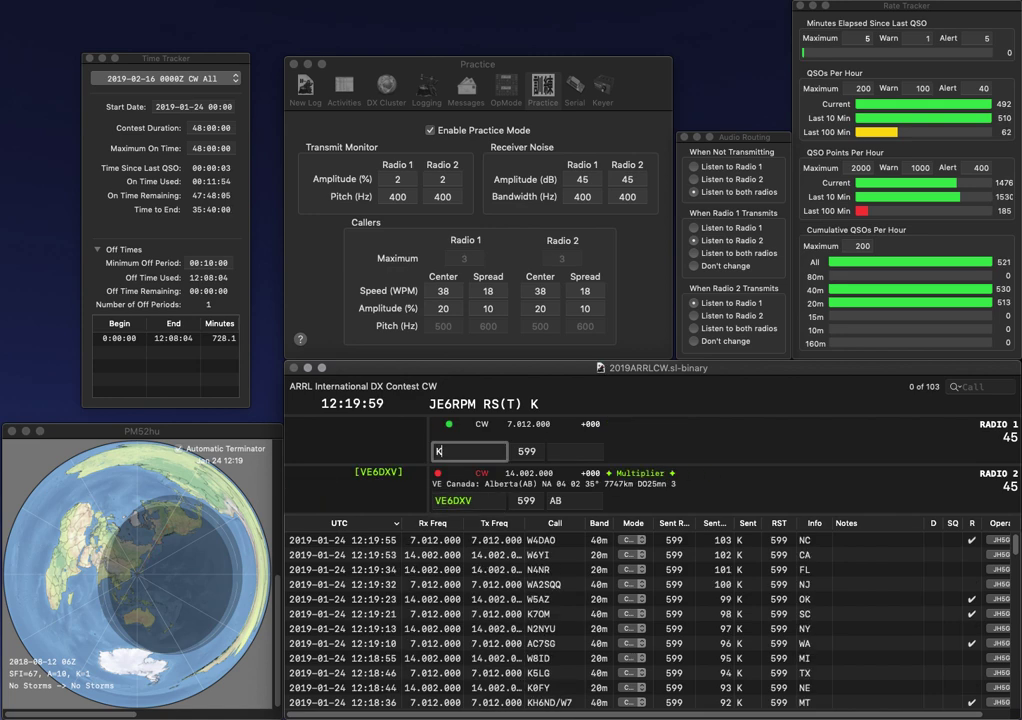
{"action": "type", "text": "N7Z"}
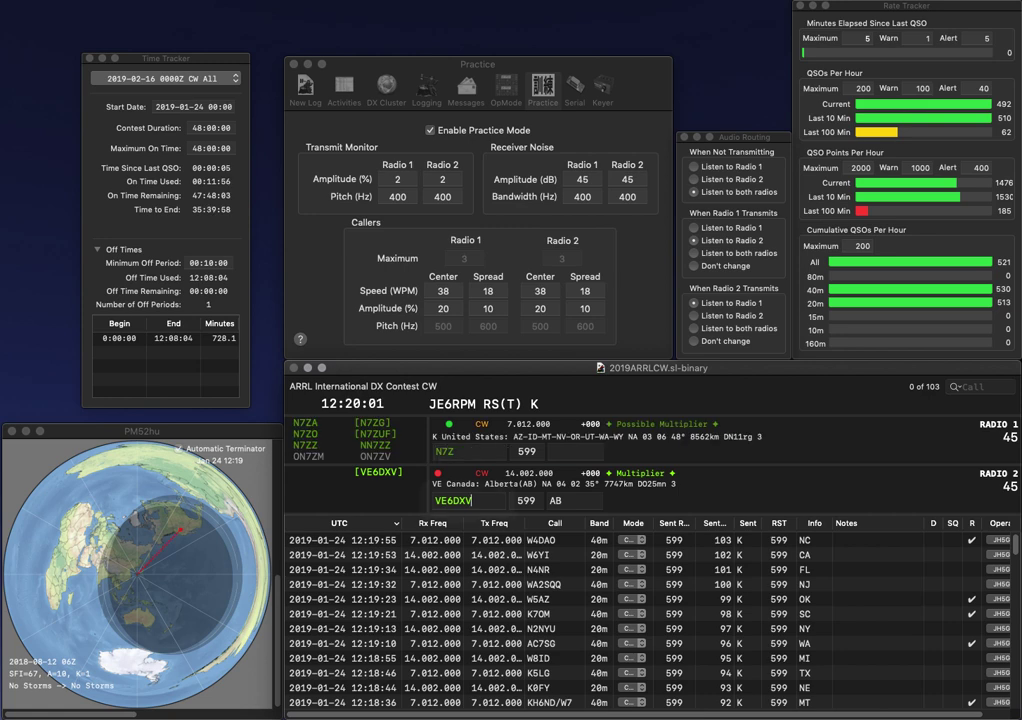
{"action": "key", "text": "Return"}
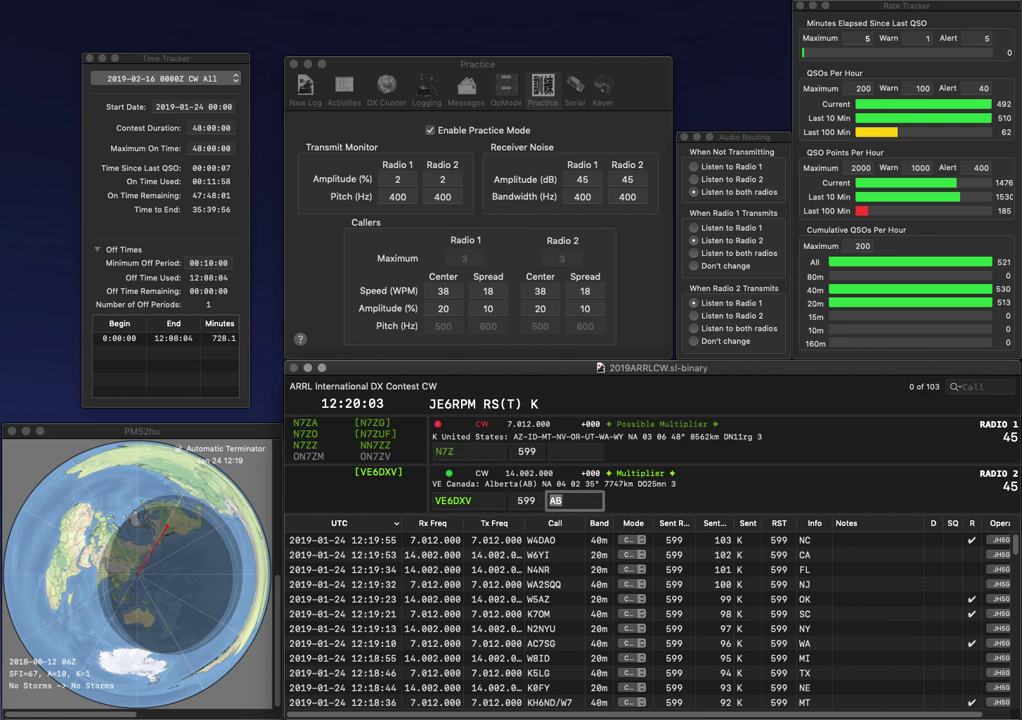
{"action": "key", "text": "Return"}
- Correct the Radio 1 call to N7CVZ and log it with exchange AZ, answering the partial call KI6L on Radio 2 in between
{"action": "key", "text": "Left"}
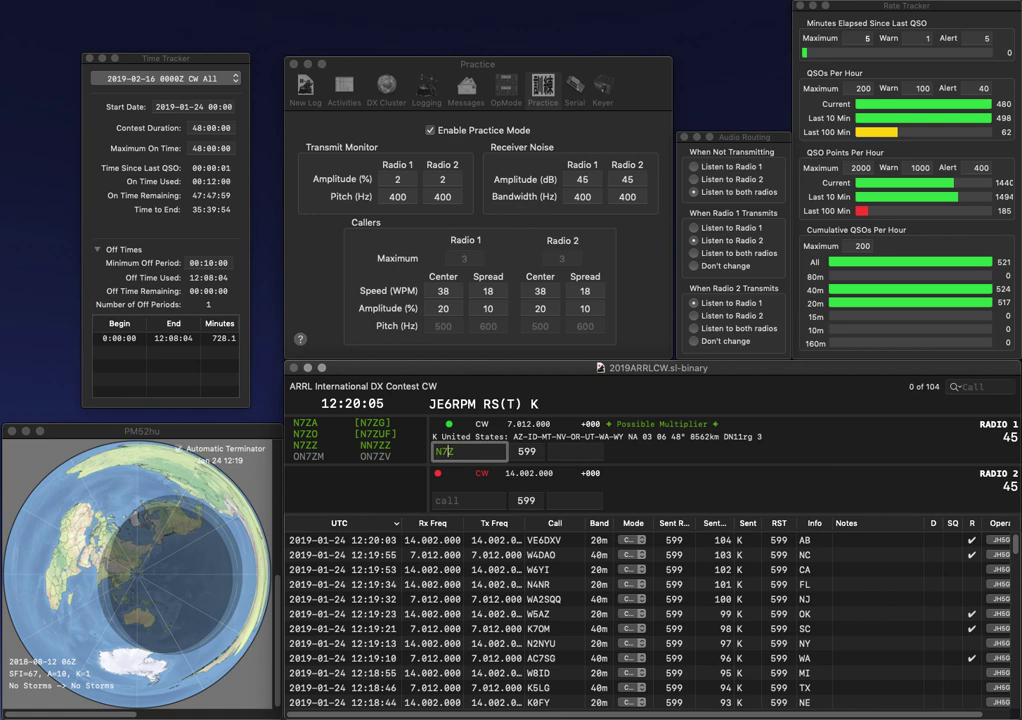
{"action": "type", "text": "CV"}
{"action": "key", "text": "Return"}
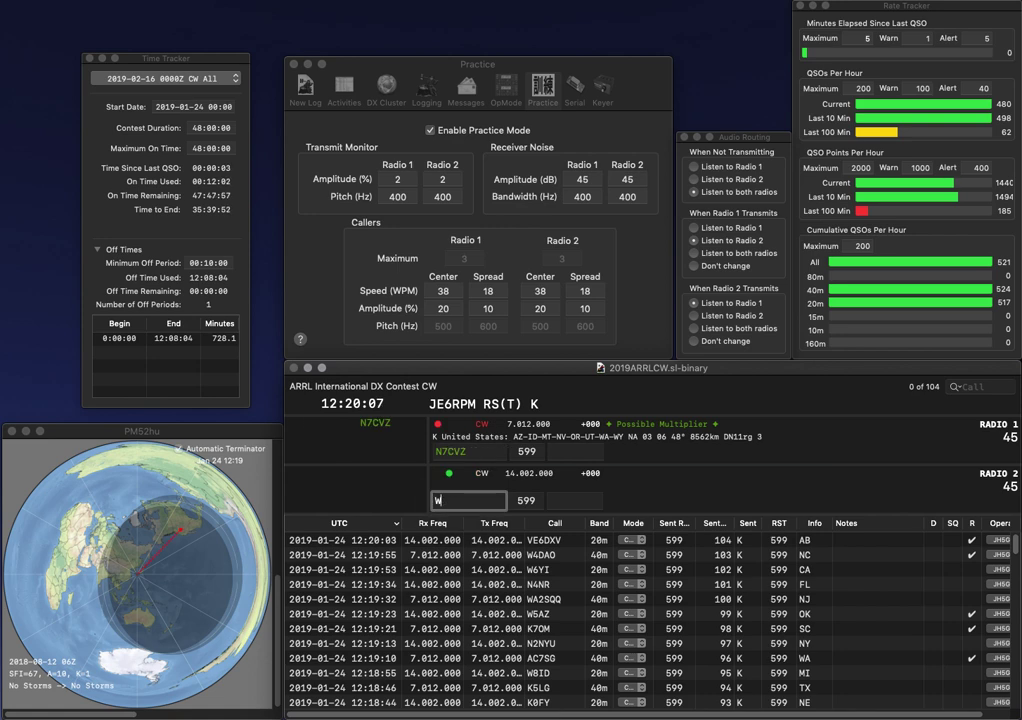
{"action": "type", "text": "KI6"}
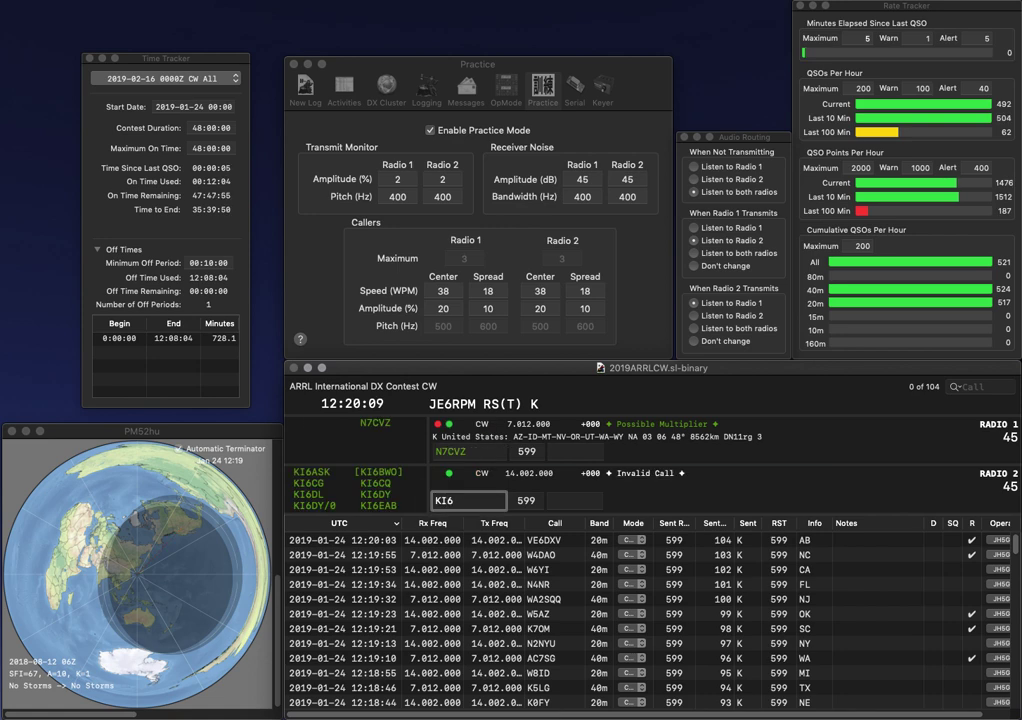
{"action": "type", "text": "L"}
{"action": "key", "text": "Return"}
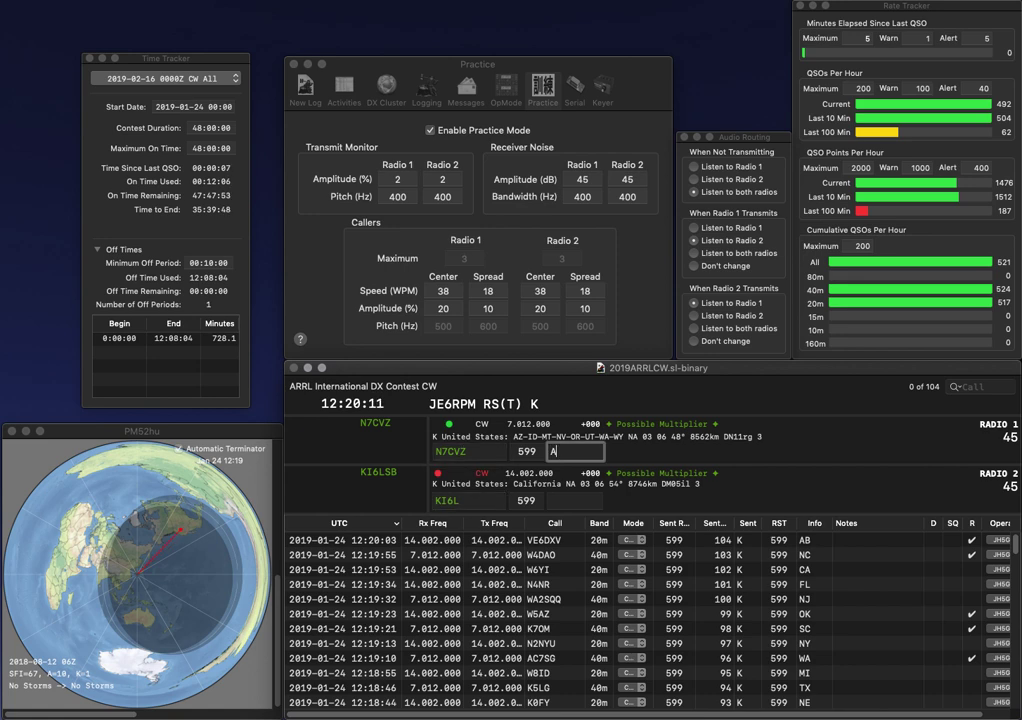
{"action": "key", "text": "Return"}
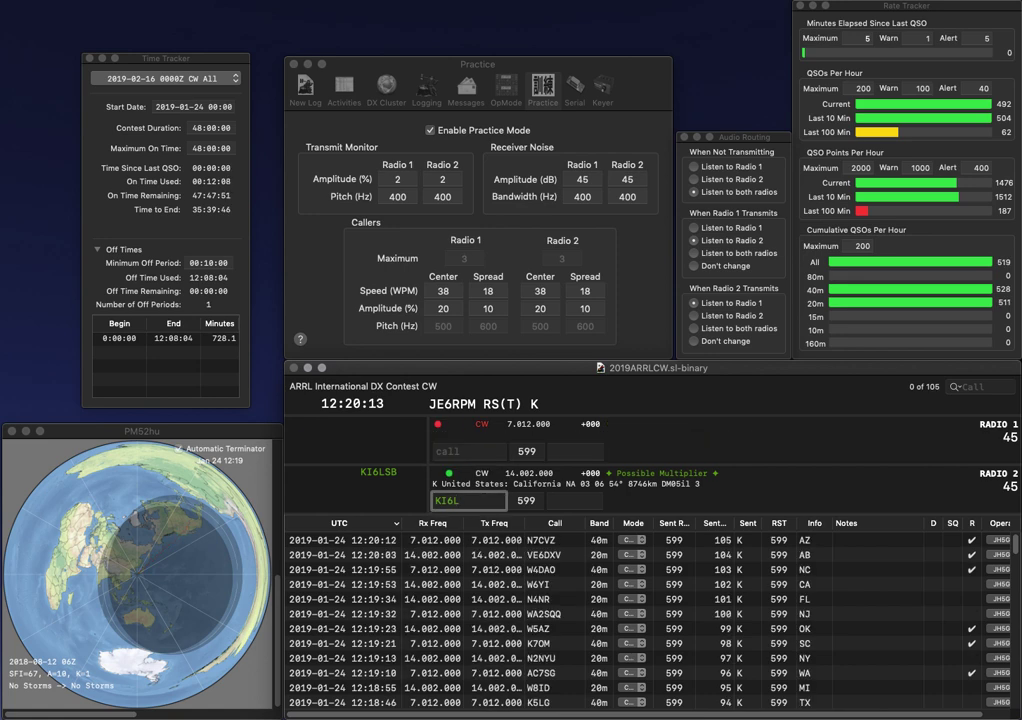
{"action": "key", "text": "Return"}
{"action": "type", "text": "KB6LZW"}
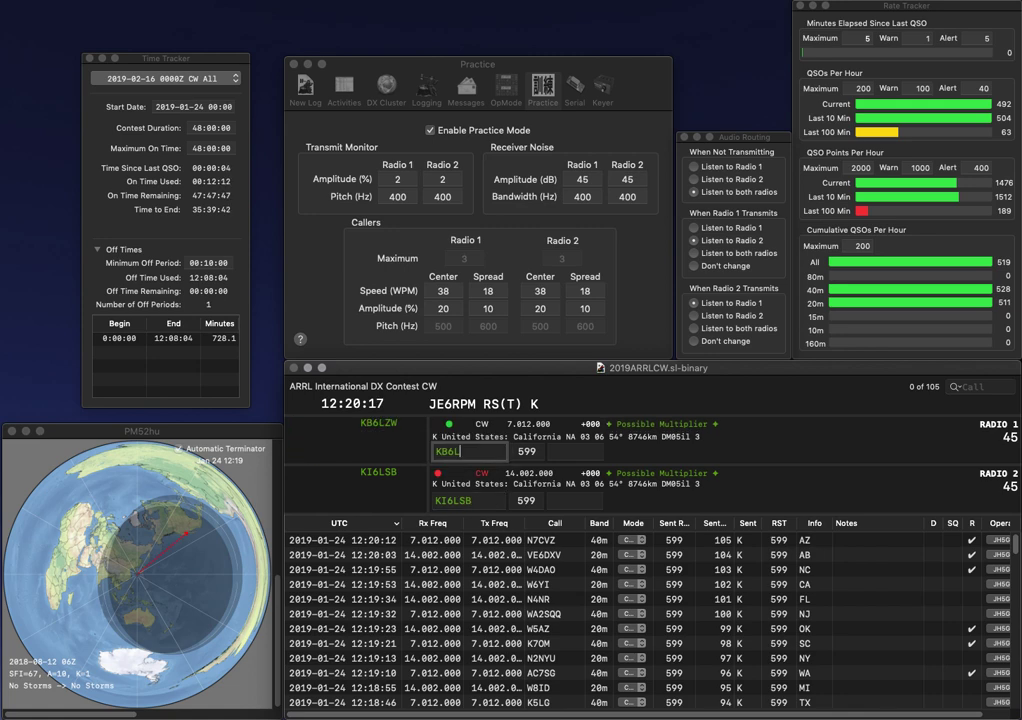
{"action": "key", "text": "Return"}
{"action": "type", "text": "CA"}
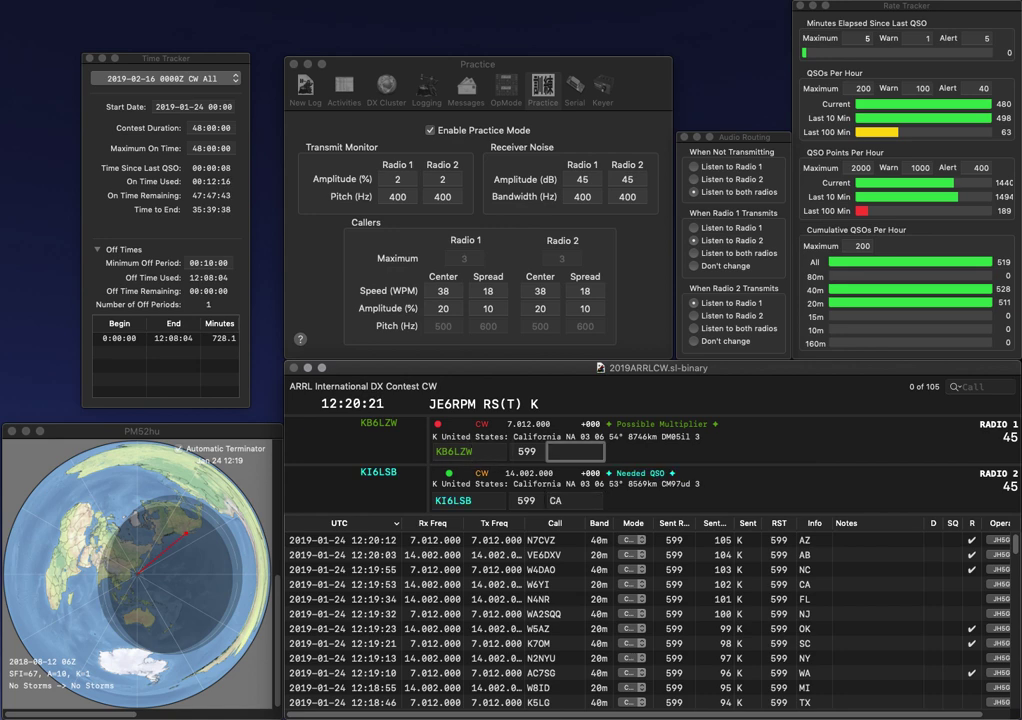
{"action": "key", "text": "Return"}
{"action": "type", "text": "CA"}
{"action": "key", "text": "Return"}
- Answer W9JA on Radio 2 and KE5RS on Radio 1
{"action": "type", "text": "W"}
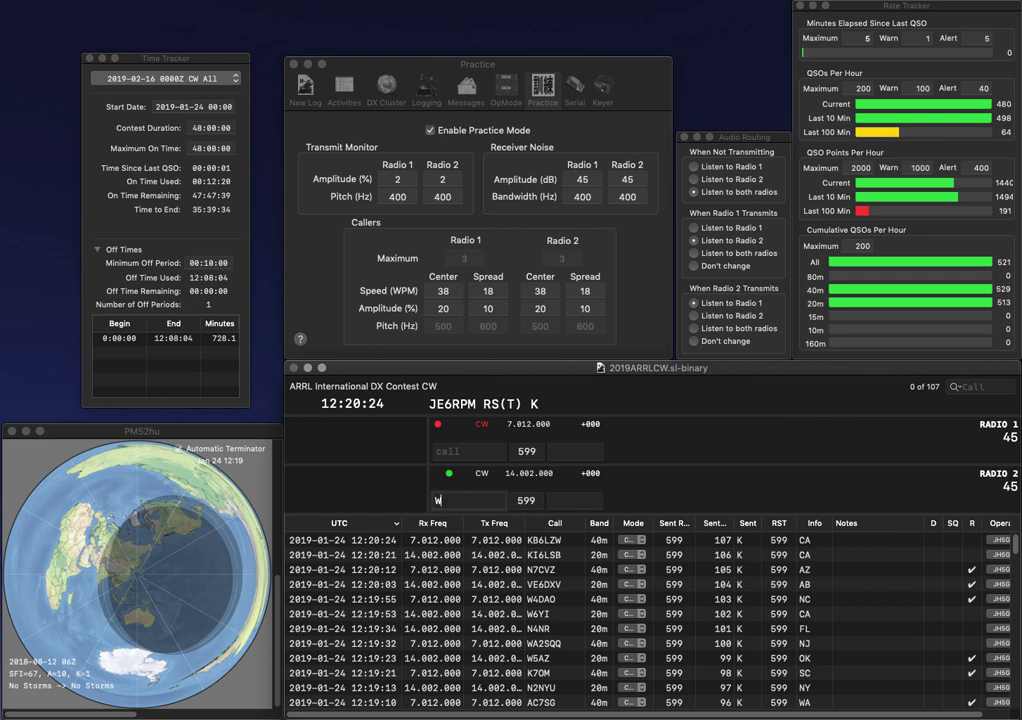
{"action": "type", "text": "9JA"}
{"action": "key", "text": "Return"}
{"action": "type", "text": "KE5RS"}
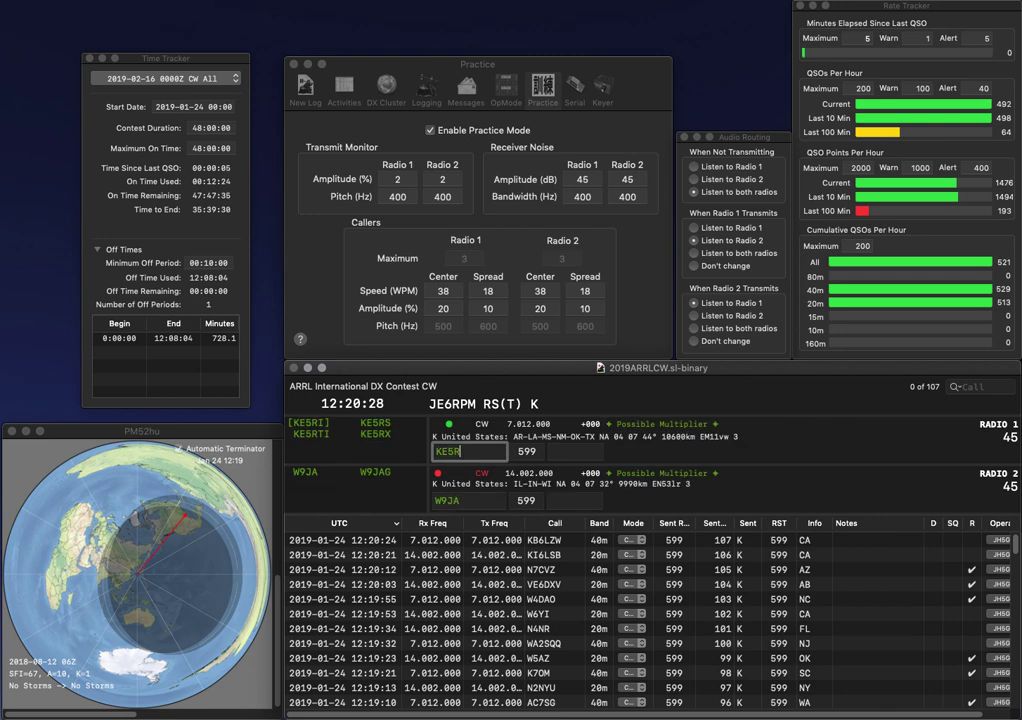
{"action": "key", "text": "Return"}
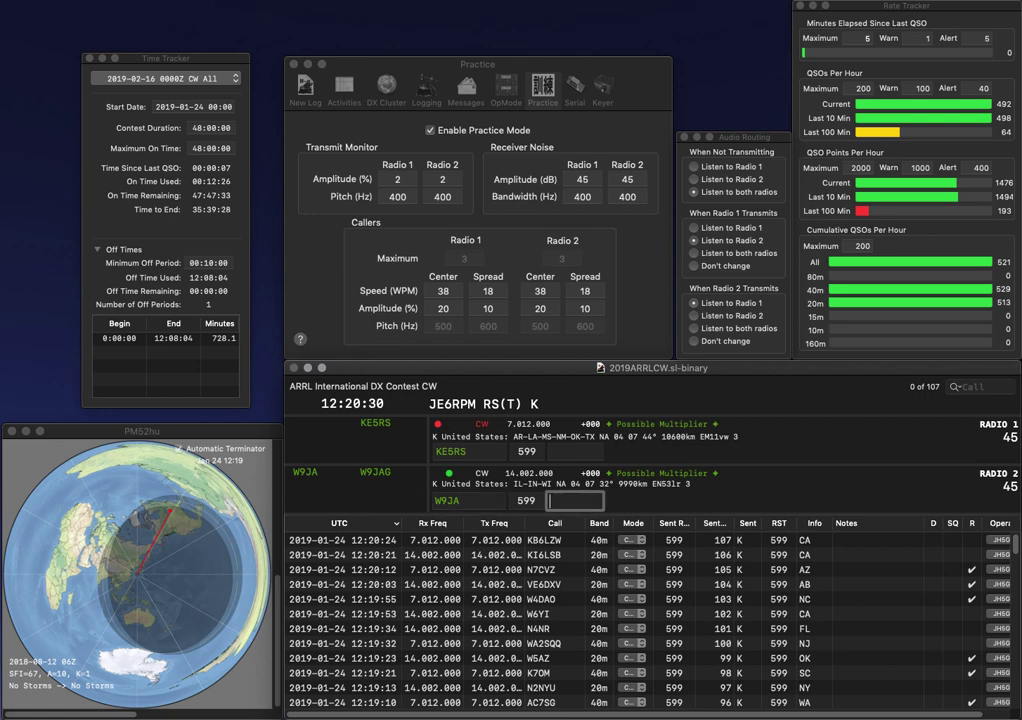
{"action": "key", "text": "Return"}
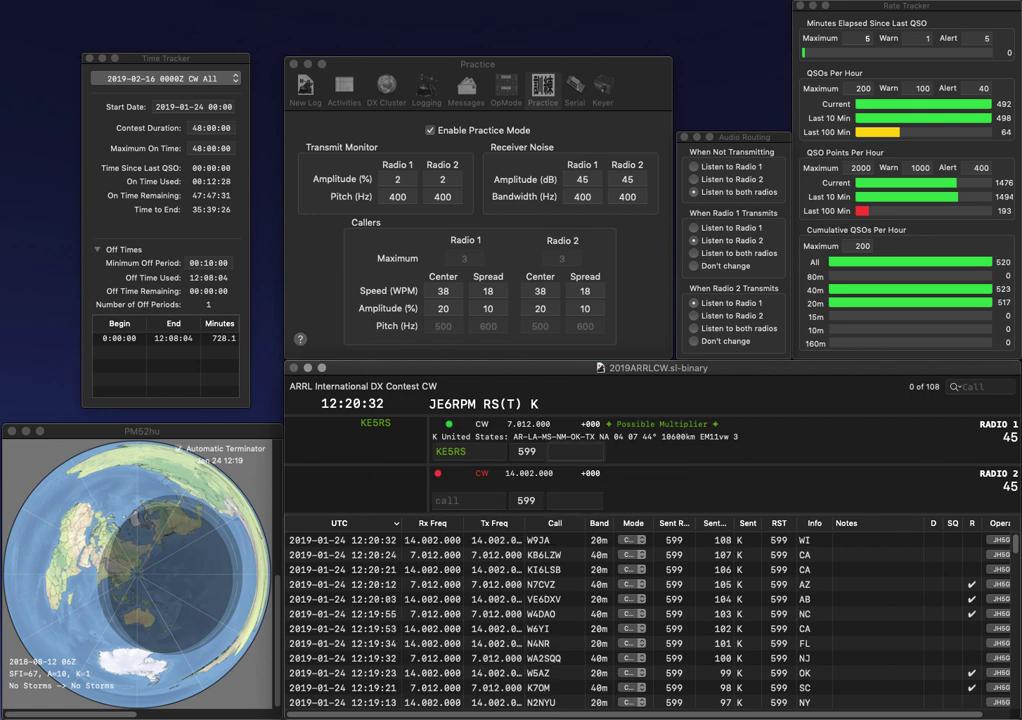
{"action": "type", "text": "AR"}
{"action": "key", "text": "Return"}
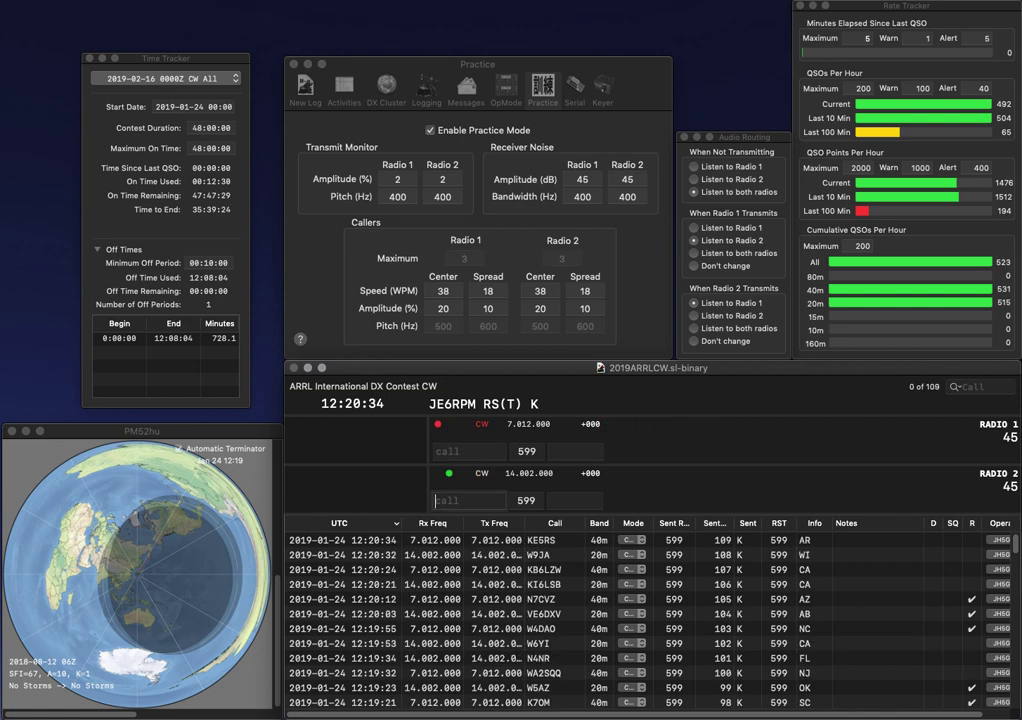
- Answer K1LB on Radio 2 and W4ID on Radio 1
{"action": "type", "text": "LB"}
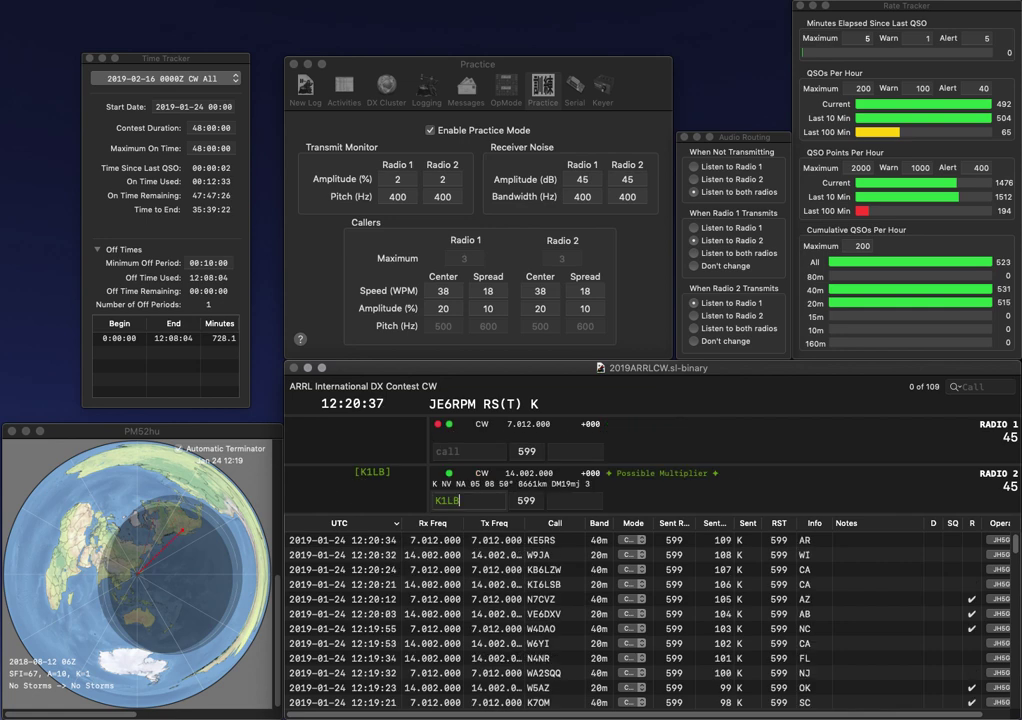
{"action": "key", "text": "Return"}
{"action": "type", "text": "W4"}
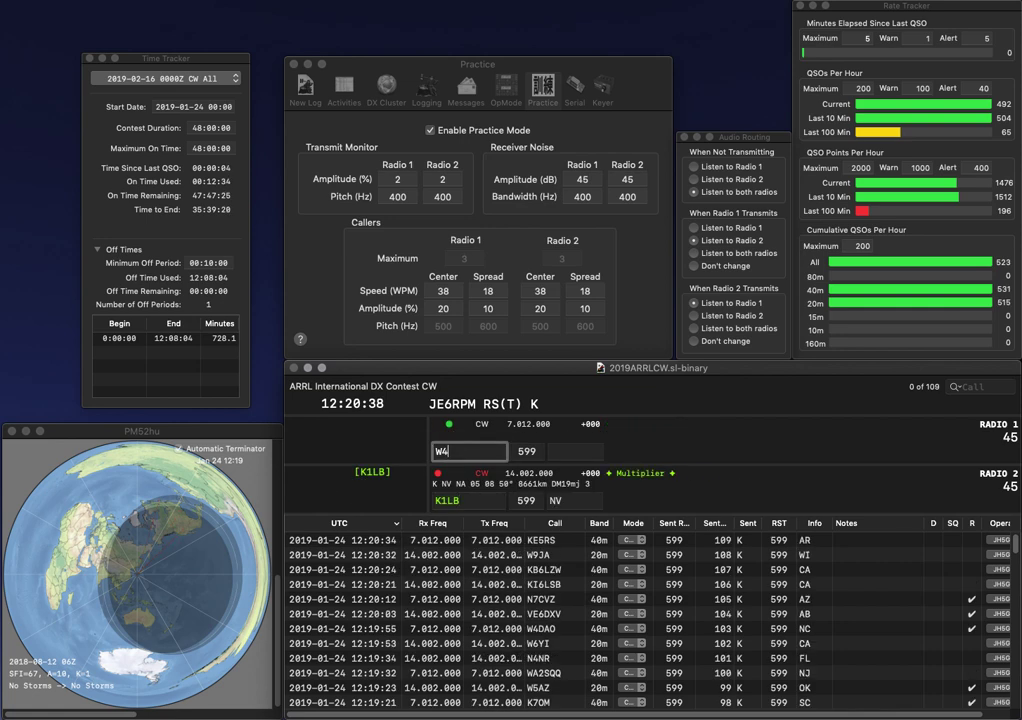
{"action": "type", "text": "ID"}
{"action": "key", "text": "Return"}
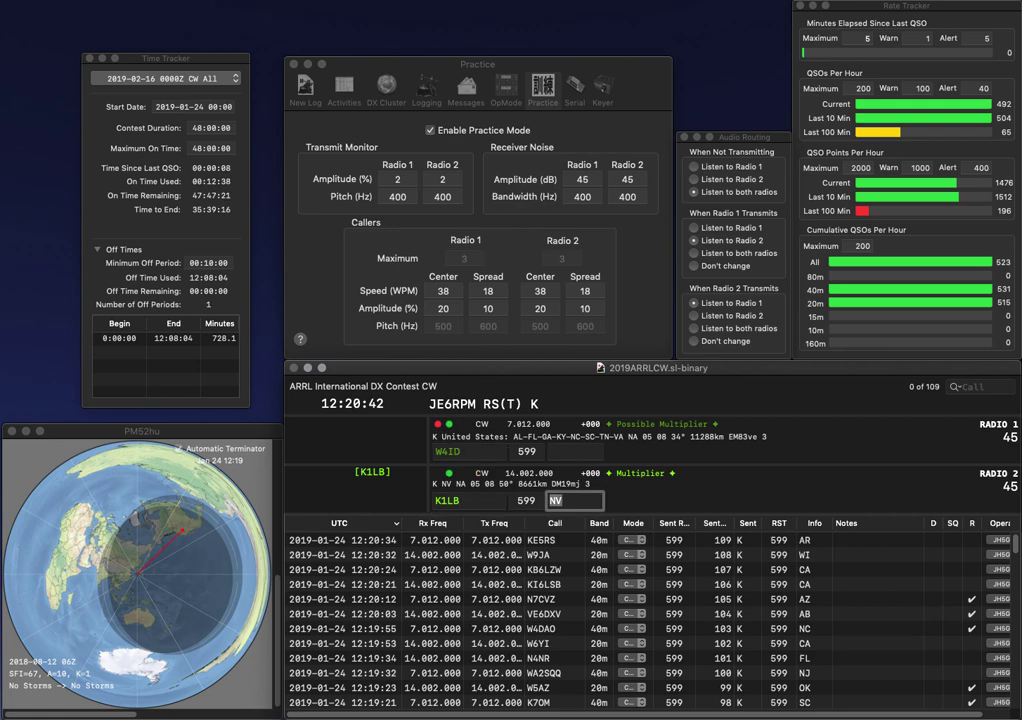
- Correct the Radio 2 call to K1LD and the Radio 1 call to W4IND
{"action": "key", "text": "space"}
{"action": "key", "text": "BackSpace"}
{"action": "type", "text": "D"}
{"action": "key", "text": "Up"}
{"action": "key", "text": "Right"}
{"action": "key", "text": "Right"}
{"action": "key", "text": "Right"}
{"action": "type", "text": "N"}
{"action": "key", "text": "Down"}
{"action": "key", "text": "space"}
{"action": "key", "text": "Return"}
{"action": "type", "text": "GA"}
{"action": "key", "text": "Return"}
{"action": "type", "text": "WI9M"}
{"action": "key", "text": "Return"}
{"action": "type", "text": "K5SAA"}
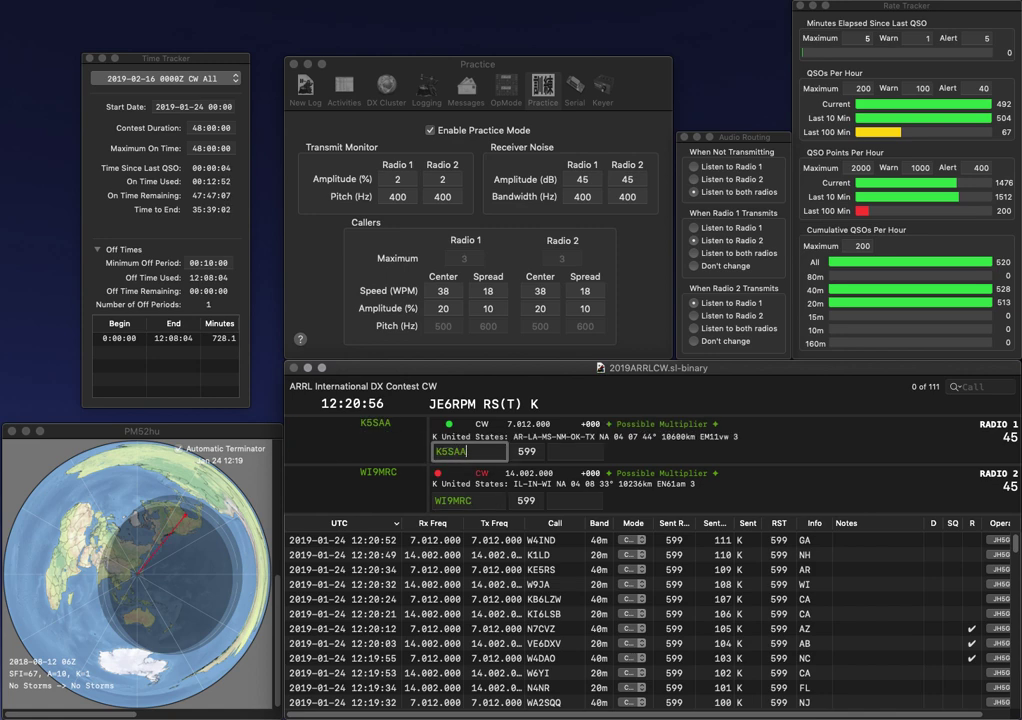
{"action": "key", "text": "Return"}
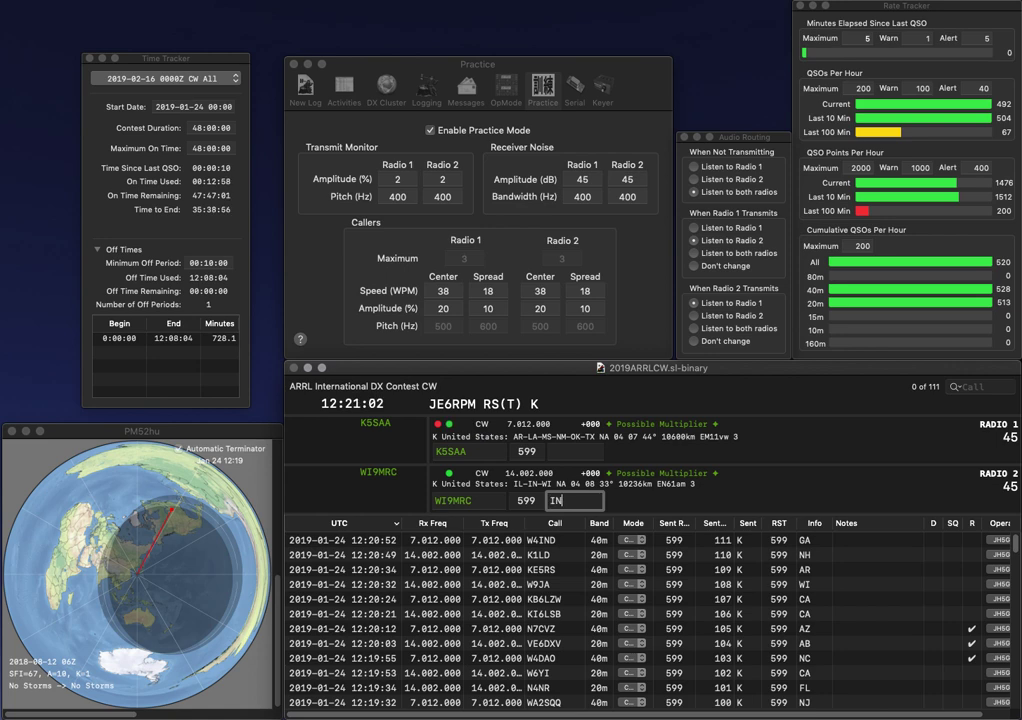
{"action": "key", "text": "Return"}
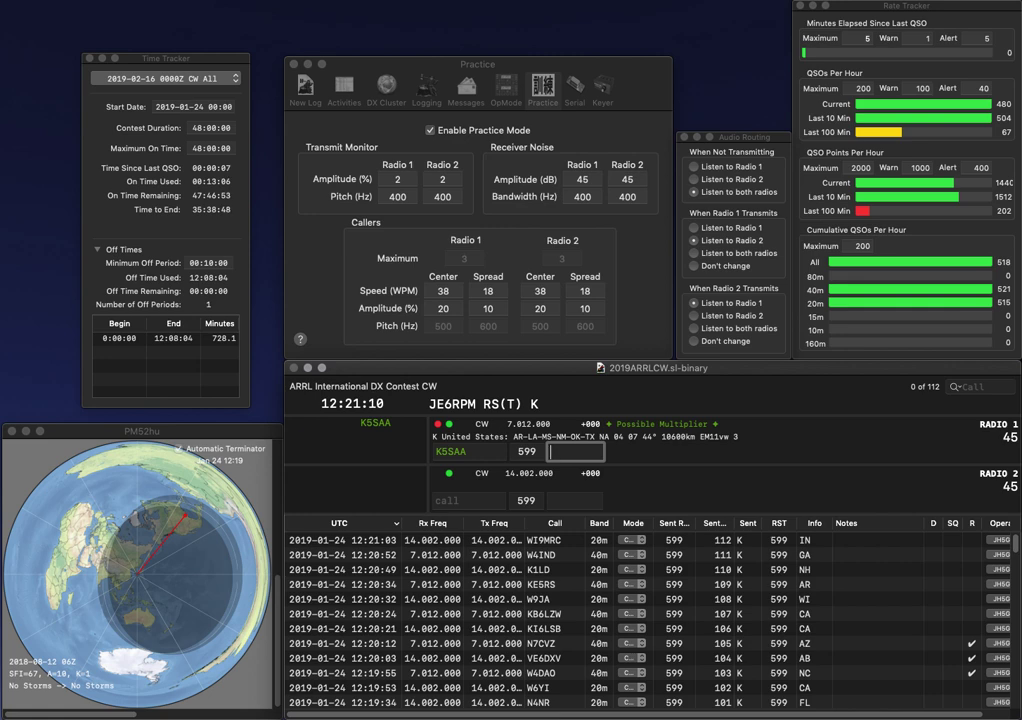
{"action": "type", "text": "AR"}
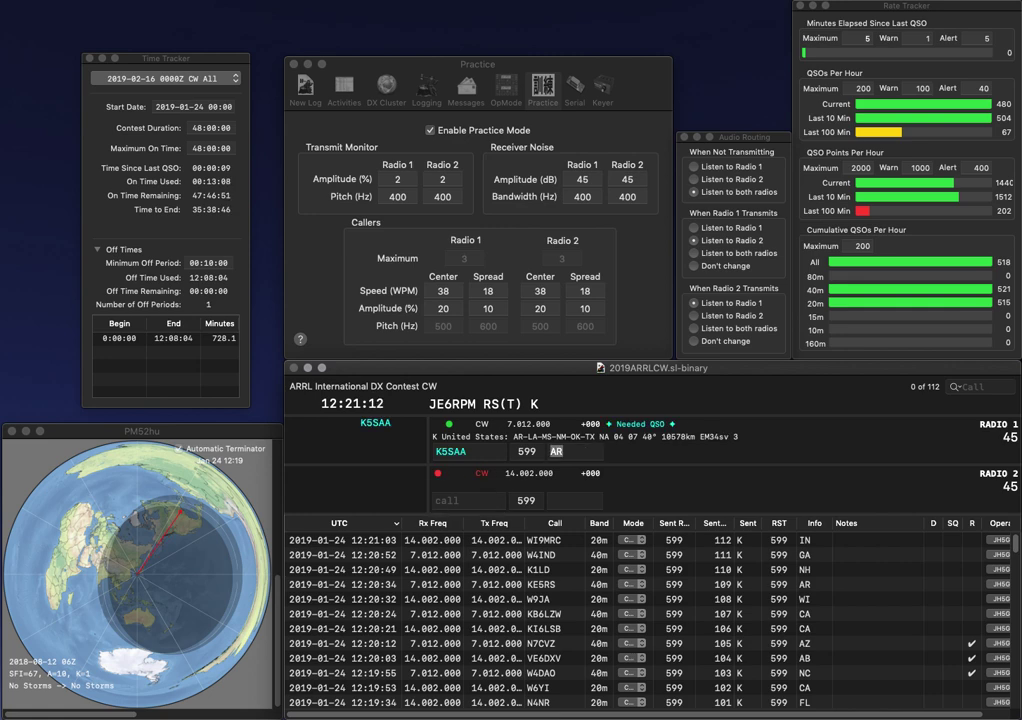
{"action": "key", "text": "Return"}
- Answer KC5H on Radio 2 and log it with exchange AR, and answer WR7K on Radio 1
{"action": "type", "text": "C5H"}
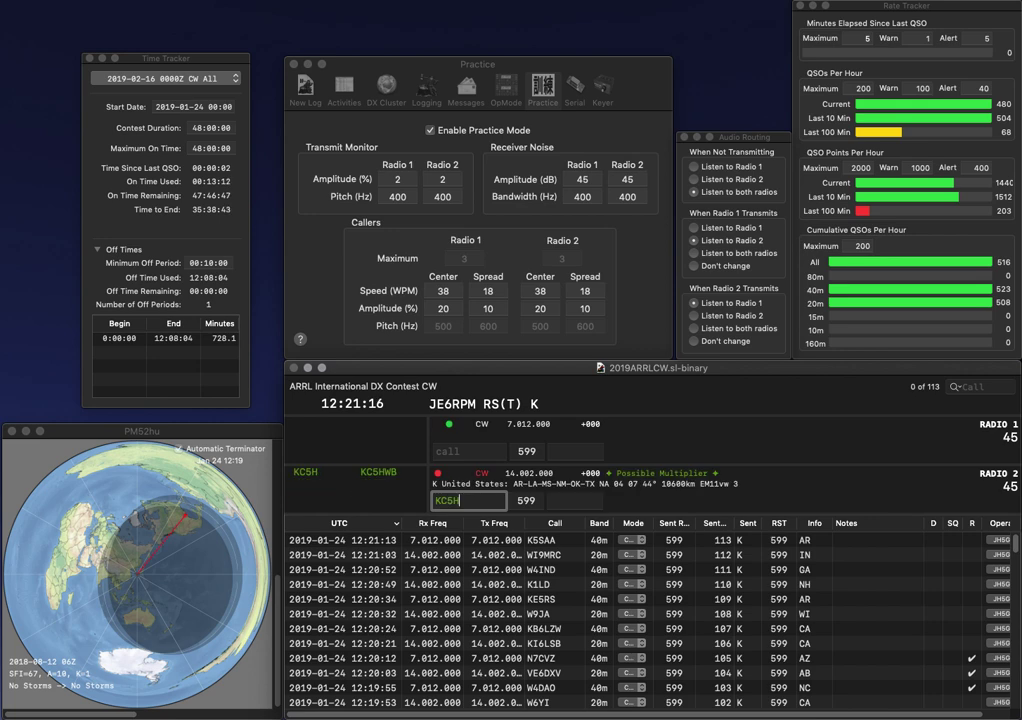
{"action": "key", "text": "Up"}
{"action": "type", "text": "W"}
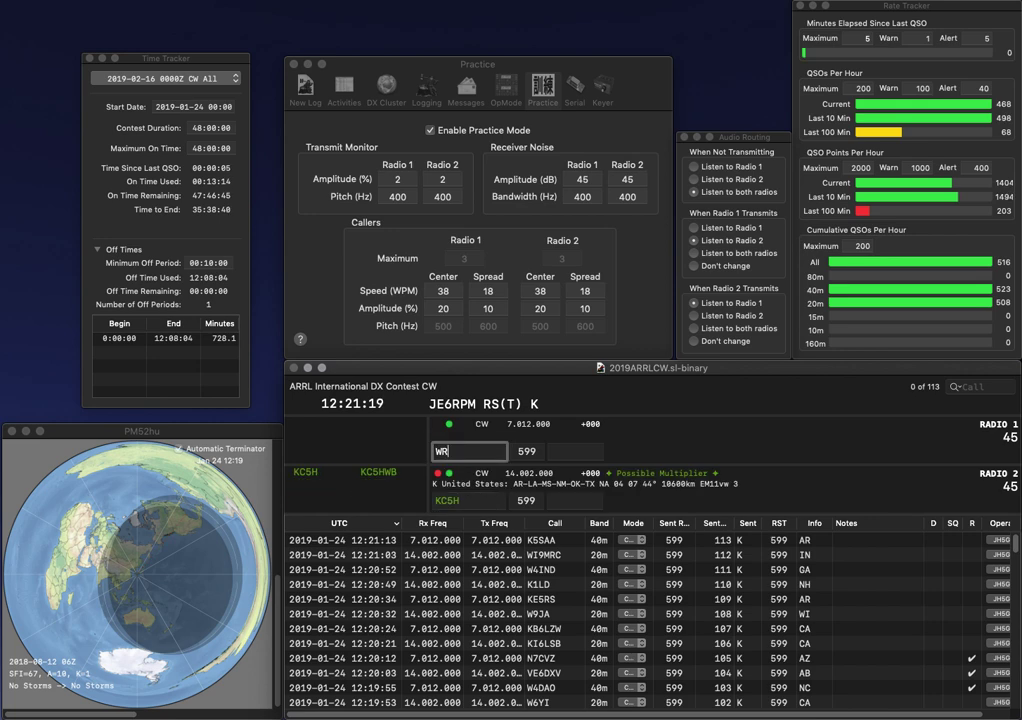
{"action": "type", "text": "R7R"}
{"action": "key", "text": "Return"}
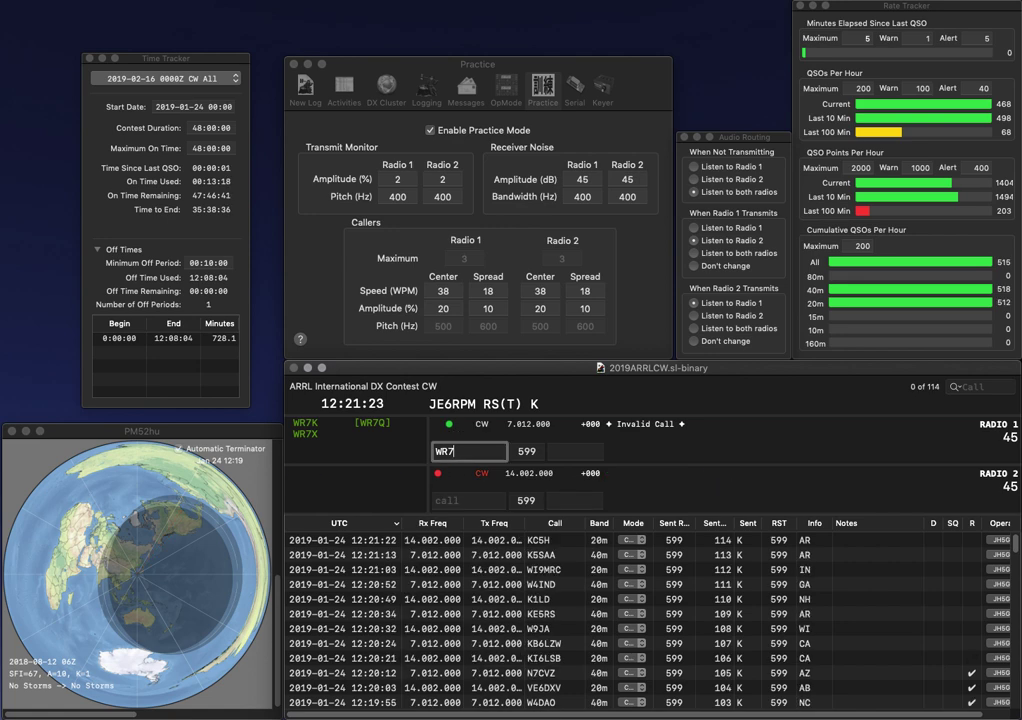
{"action": "type", "text": "K"}
{"action": "key", "text": "Return"}
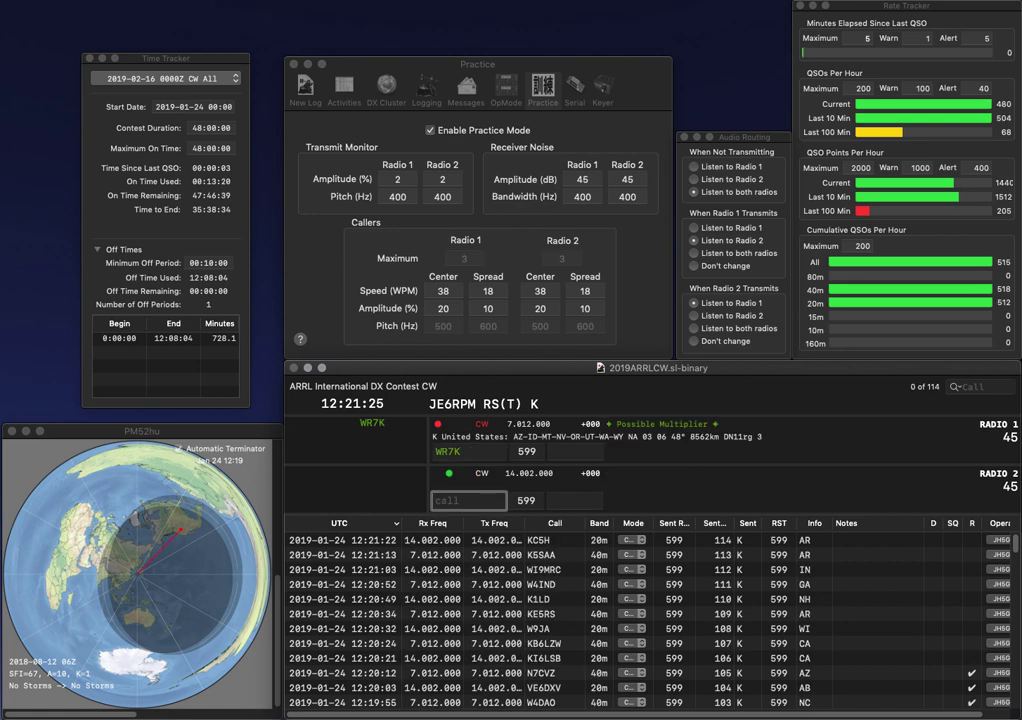
{"action": "key", "text": "Return"}
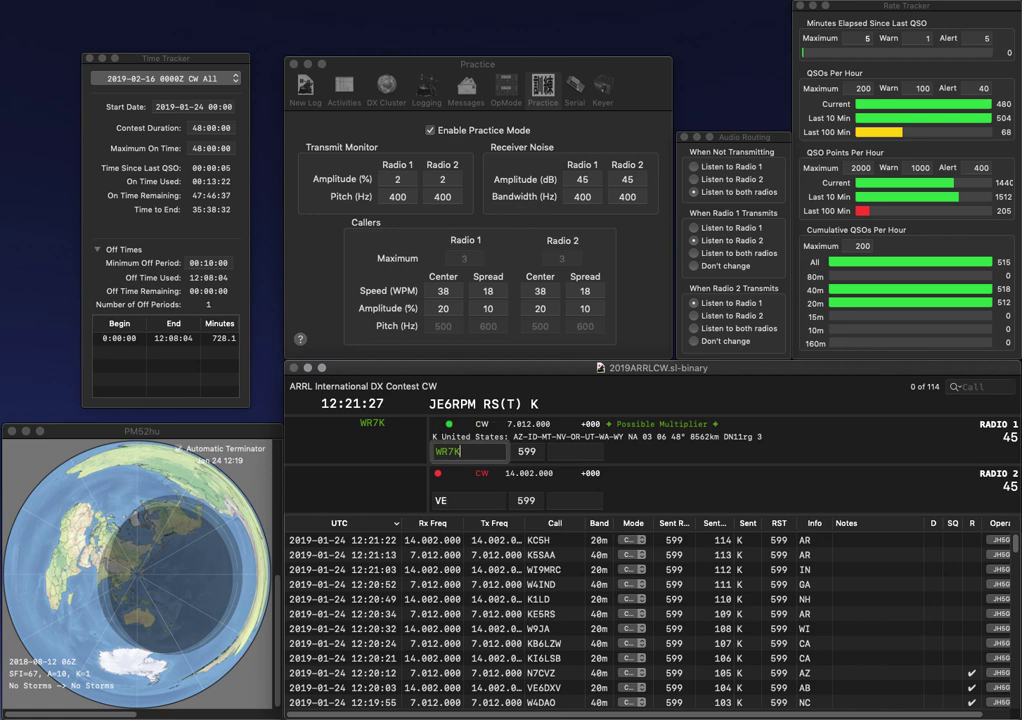
{"action": "key", "text": "BackSpace"}
{"action": "type", "text": "K"}
{"action": "key", "text": "Return"}
{"action": "type", "text": "3EC"}
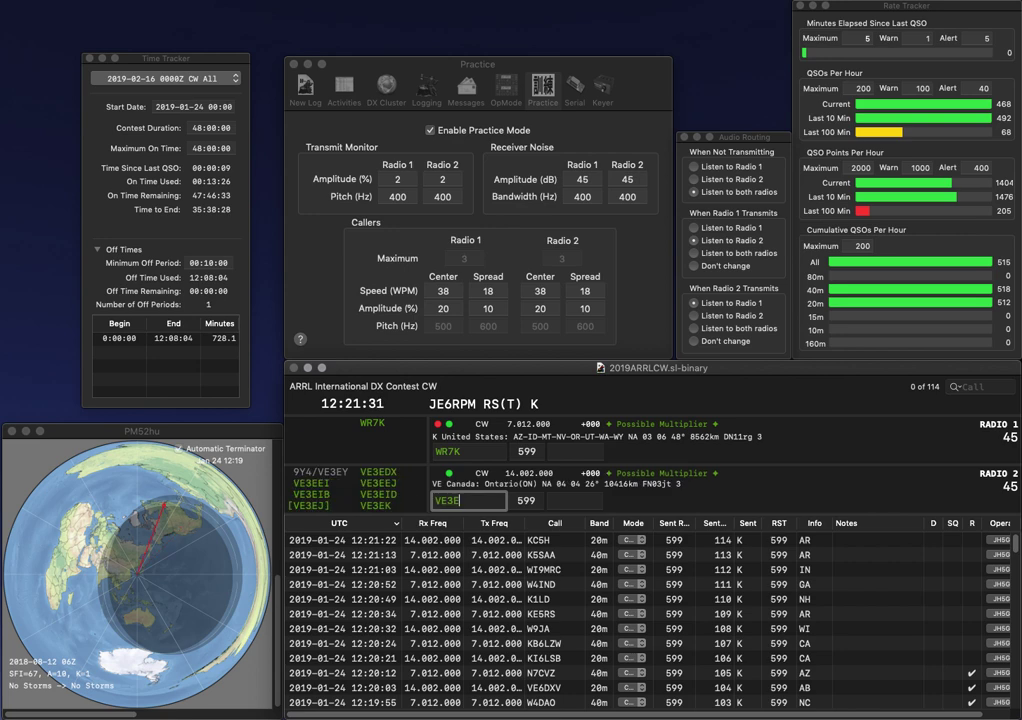
{"action": "key", "text": "Return"}
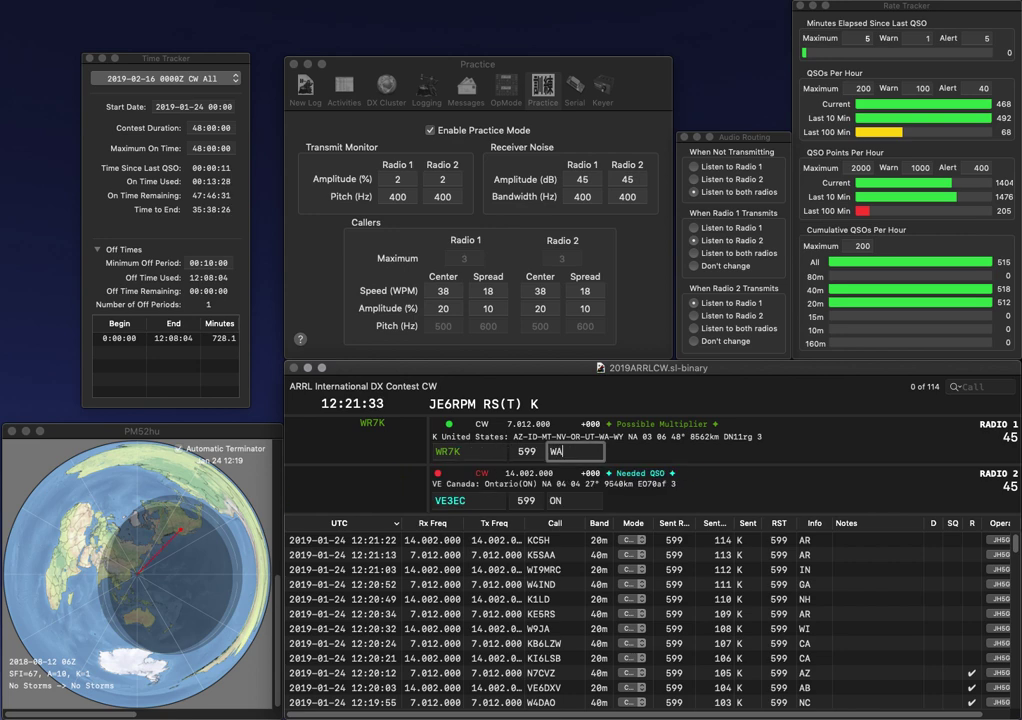
- Log WR7K on Radio 1 with exchange WA and correct the Radio 2 call to VA3EC
{"action": "key", "text": "Return"}
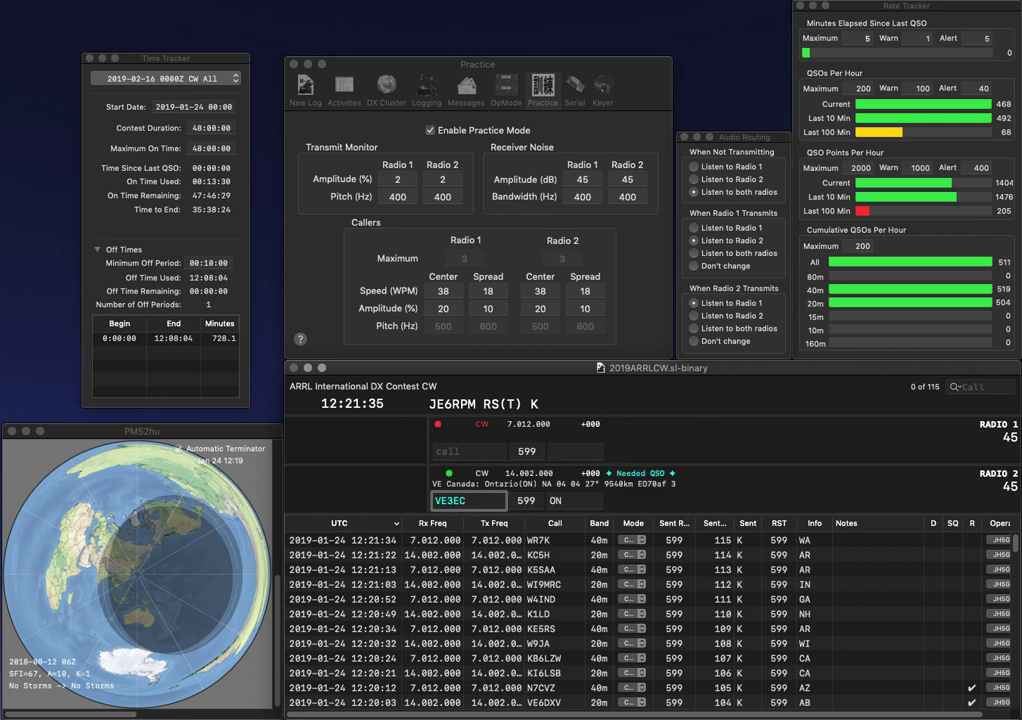
{"action": "key", "text": "BackSpace"}
{"action": "type", "text": "A"}
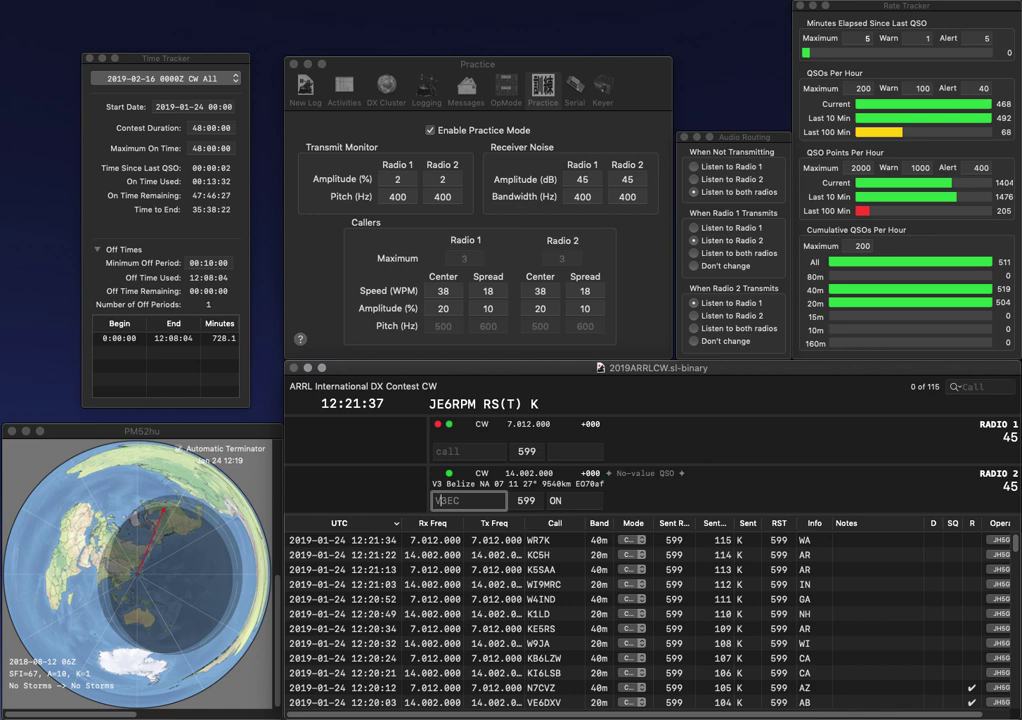
{"action": "key", "text": "Return"}
- Answer the partial call K2N on Radio 1 and log VA3EC with exchange ON on Radio 2
{"action": "type", "text": "2N"}
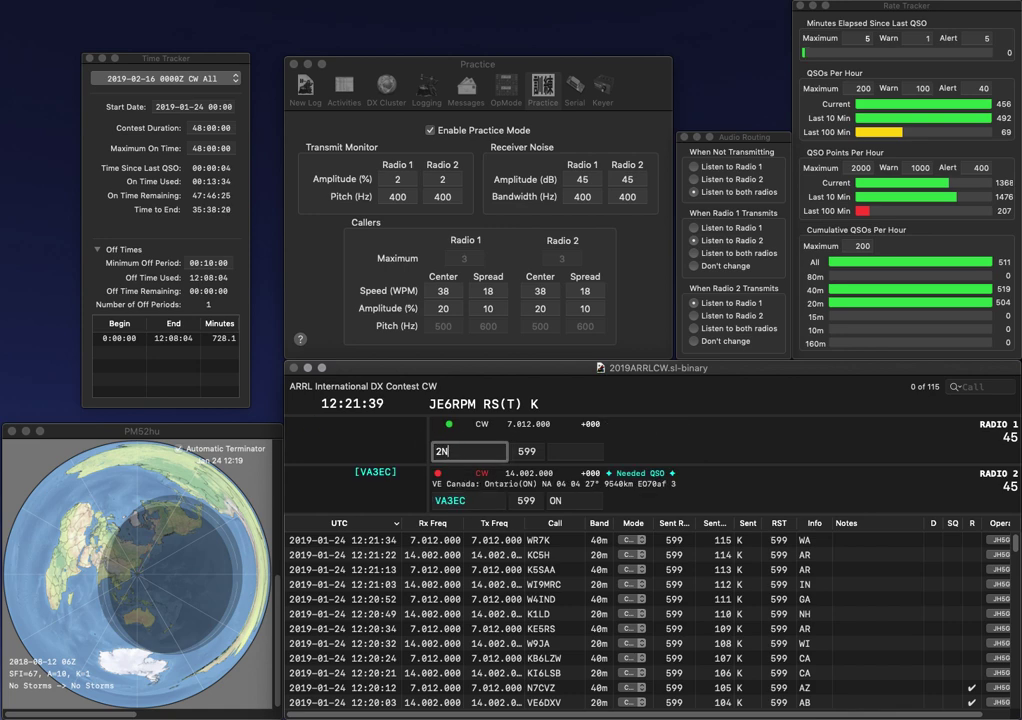
{"action": "type", "text": "K"}
{"action": "key", "text": "Return"}
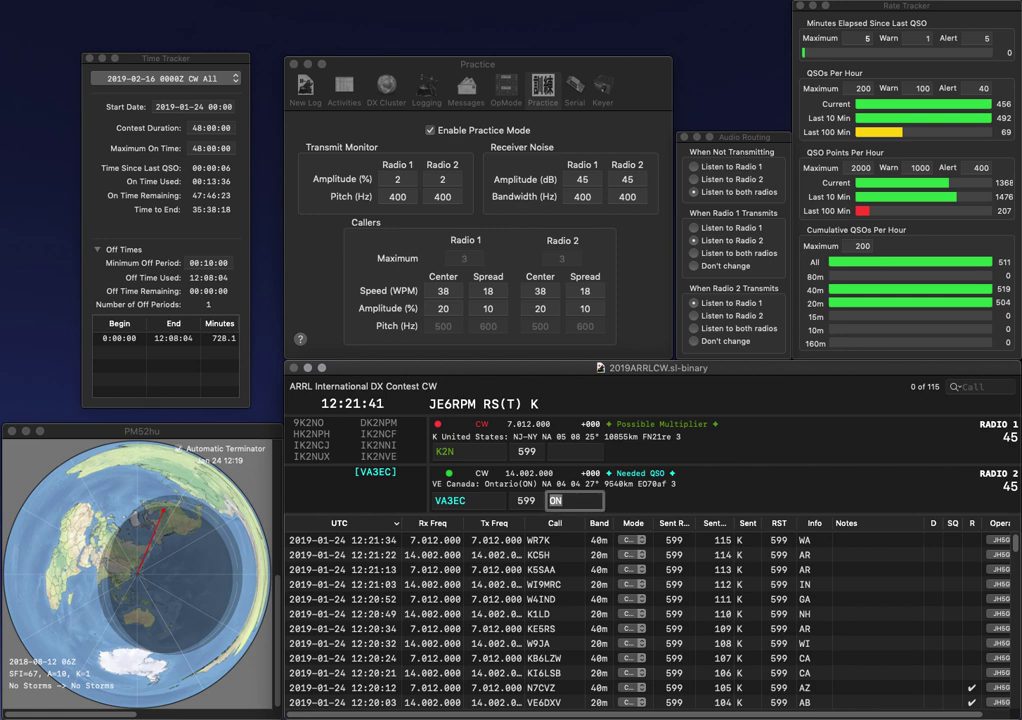
{"action": "key", "text": "Return"}
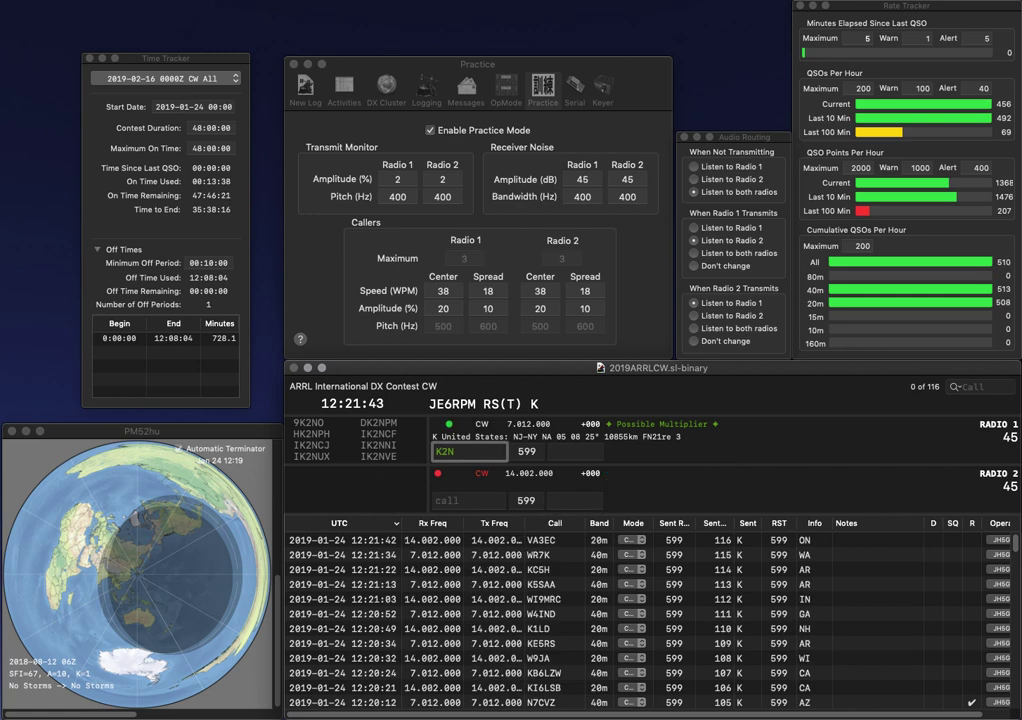
- Complete the Radio 1 call as K2NG and answer KD8MQ on Radio 2
{"action": "type", "text": "G"}
{"action": "key", "text": "Return"}
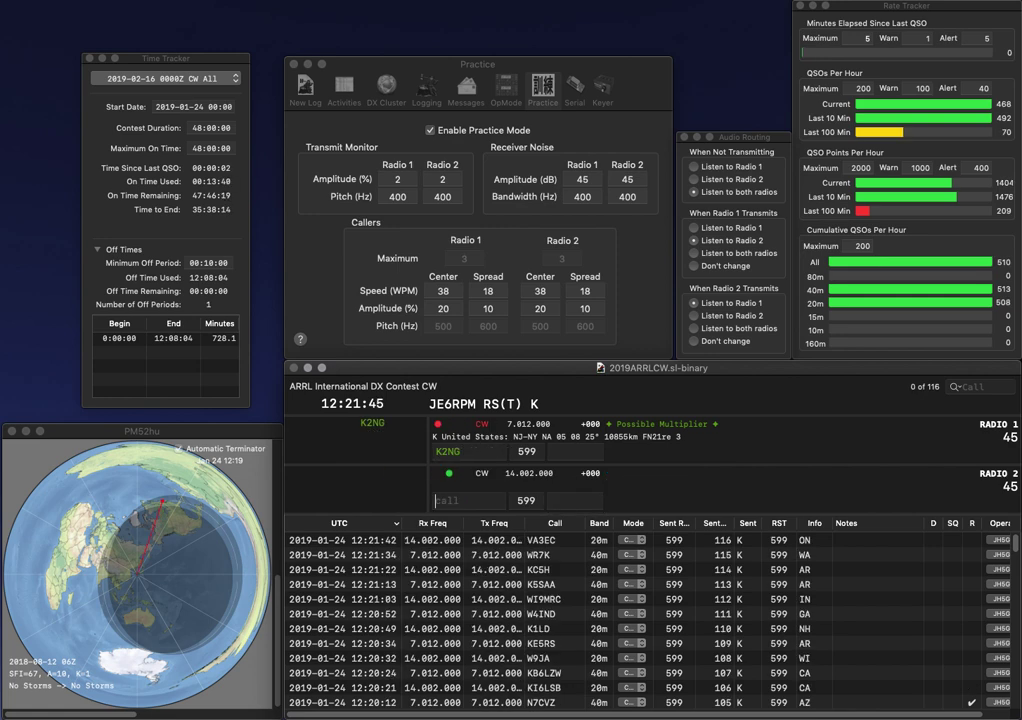
{"action": "type", "text": "KD8MQ"}
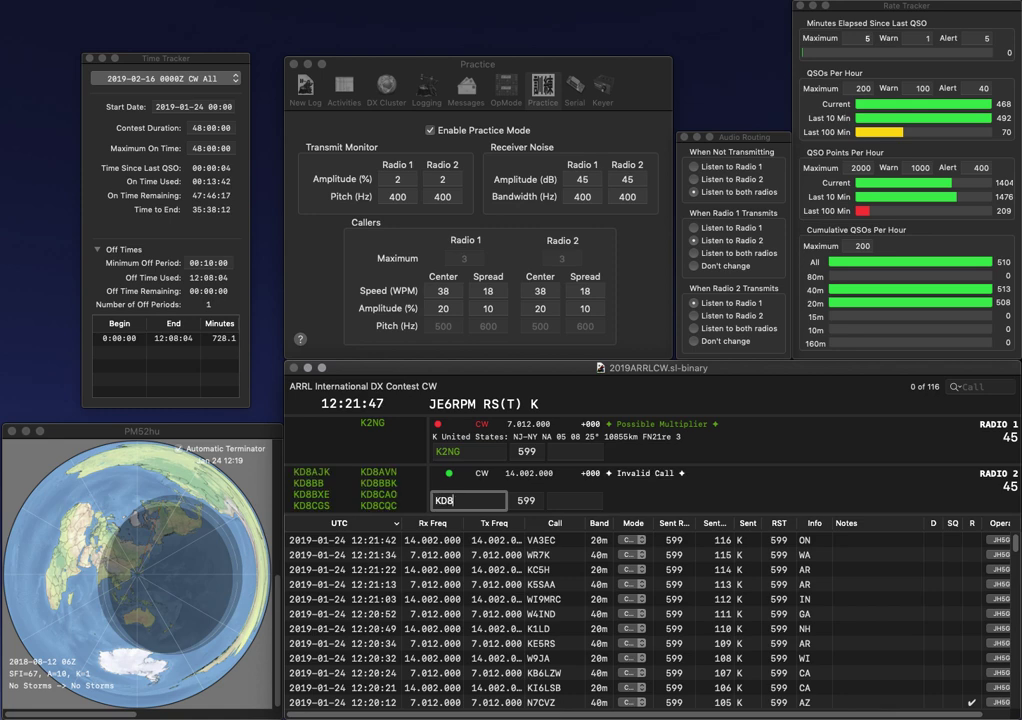
{"action": "key", "text": "Return"}
- Log K2NG on Radio 1 with exchange NJ and KD8MQ on Radio 2 with exchange MI
{"action": "type", "text": "N"}
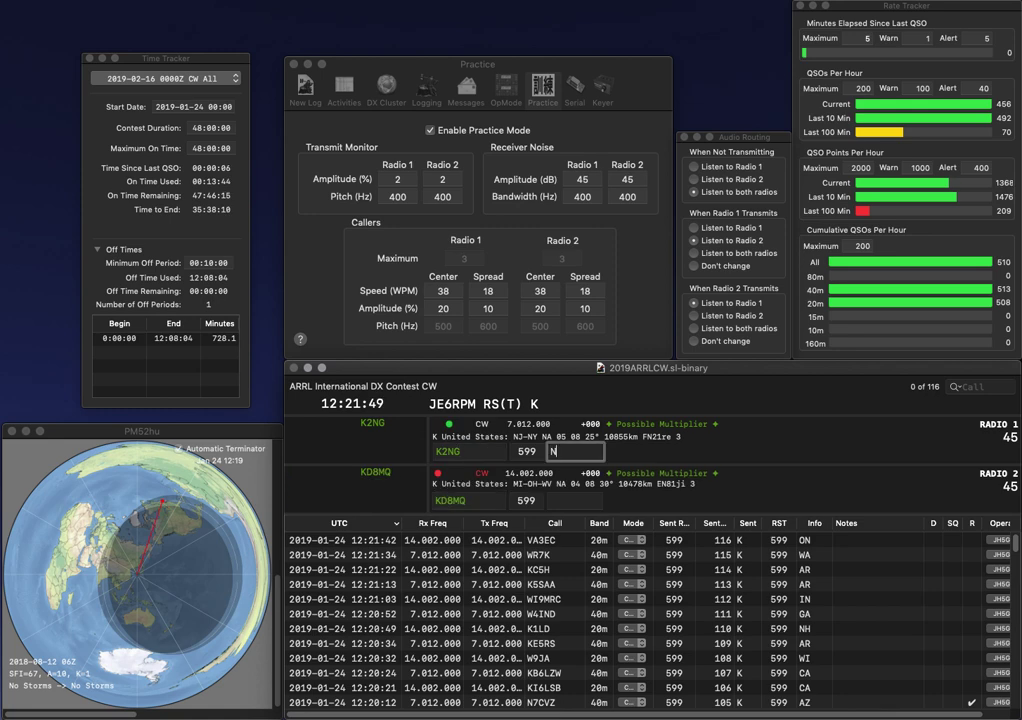
{"action": "type", "text": "J"}
{"action": "key", "text": "Return"}
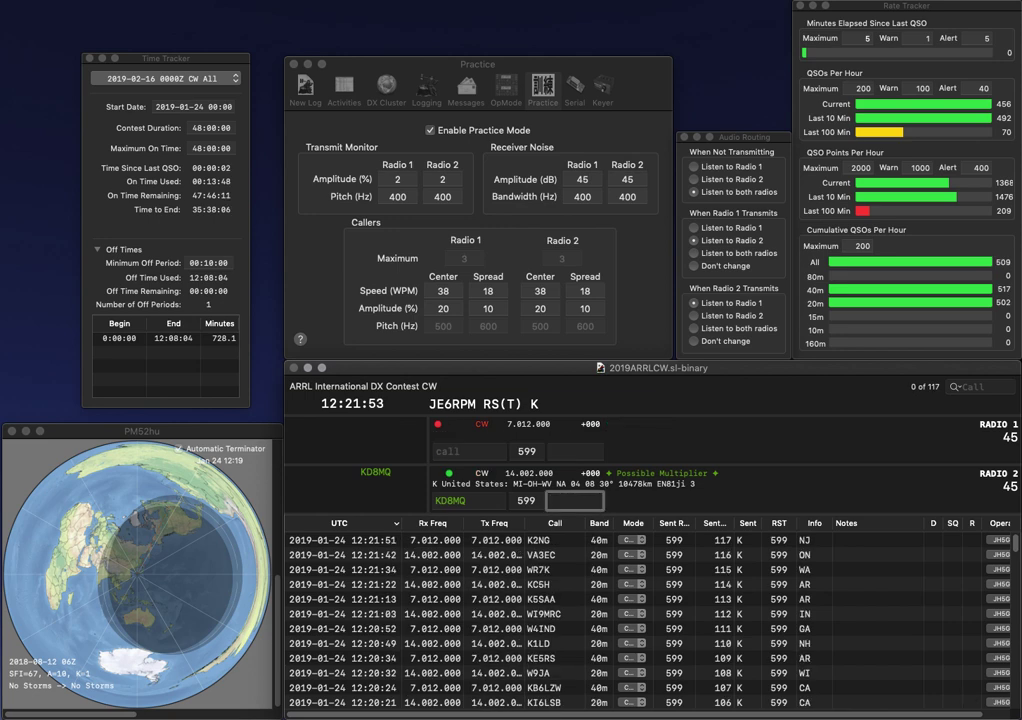
{"action": "type", "text": "MI"}
{"action": "key", "text": "Return"}
- Answer KD4ISM on Radio 1 and K9DX on Radio 2
{"action": "type", "text": "KD4"}
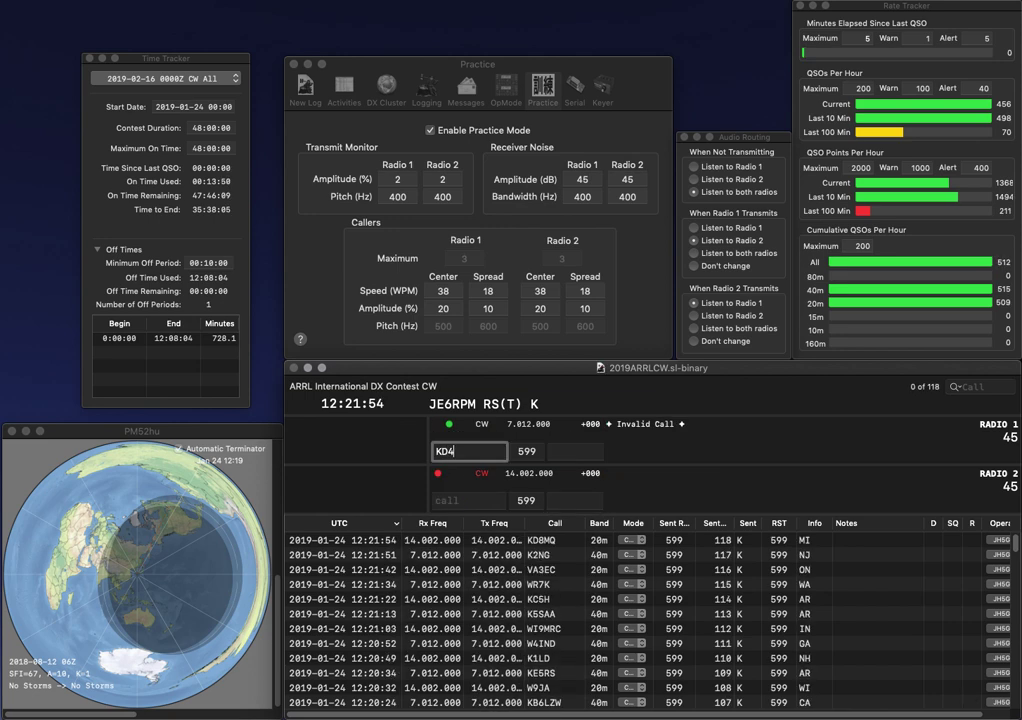
{"action": "type", "text": "ISM"}
{"action": "key", "text": "Return"}
{"action": "type", "text": "K9DX"}
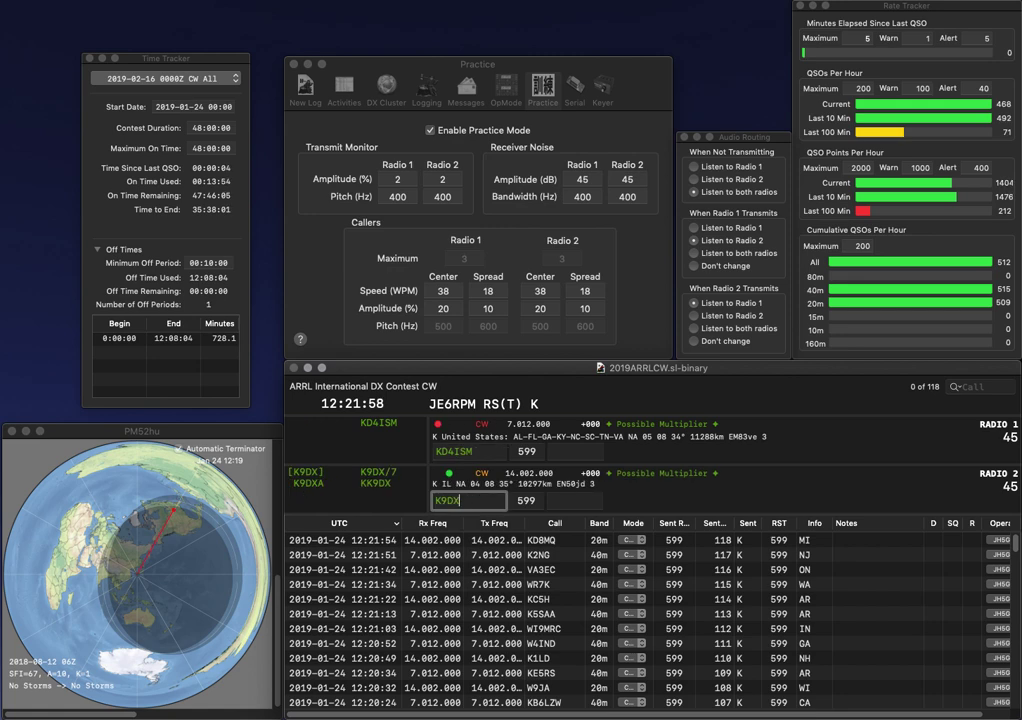
{"action": "key", "text": "Return"}
{"action": "type", "text": "TN"}
{"action": "key", "text": "Return"}
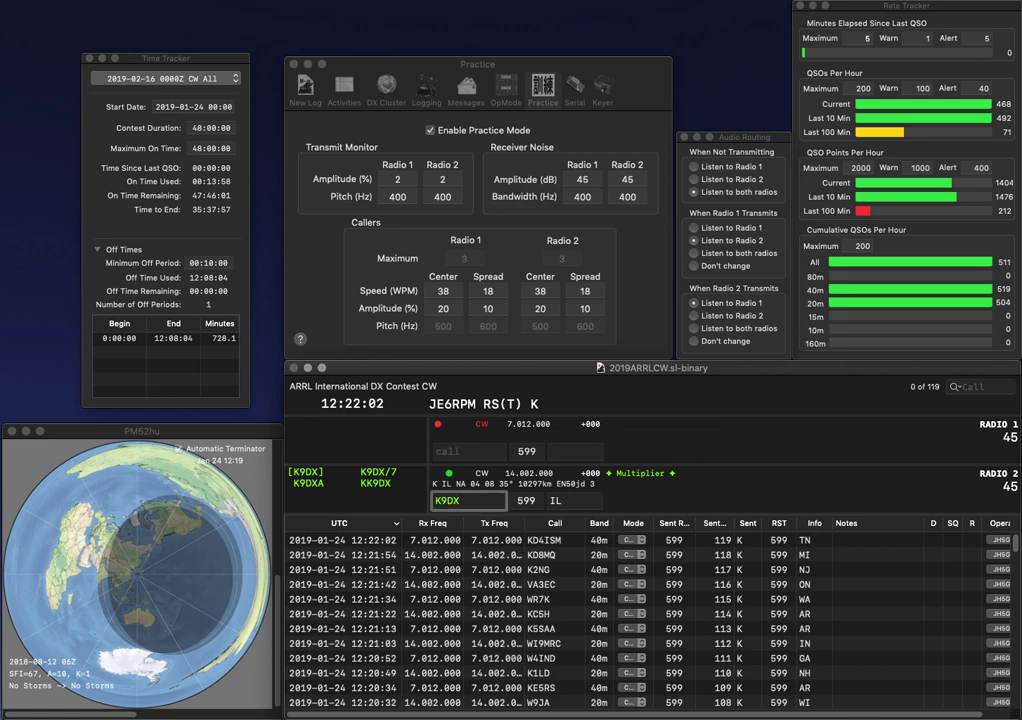
{"action": "key", "text": "Return"}
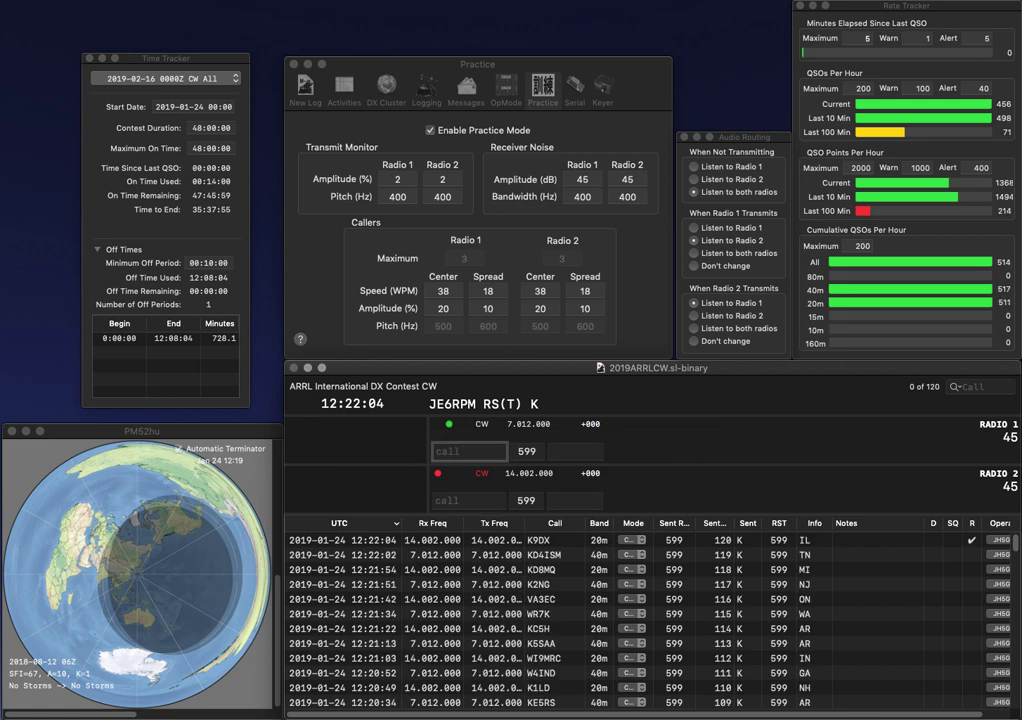
{"action": "type", "text": "AG6WG"}
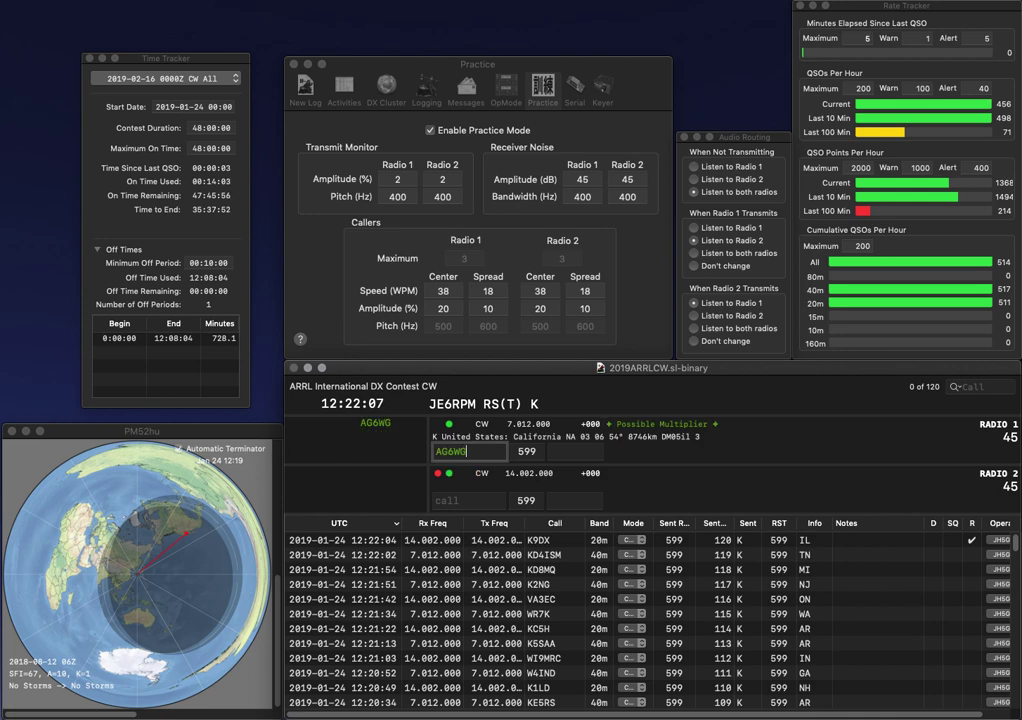
{"action": "key", "text": "Return"}
{"action": "type", "text": "4EG"}
{"action": "key", "text": "ctrl+a"}
{"action": "type", "text": "A"}
{"action": "key", "text": "Return"}
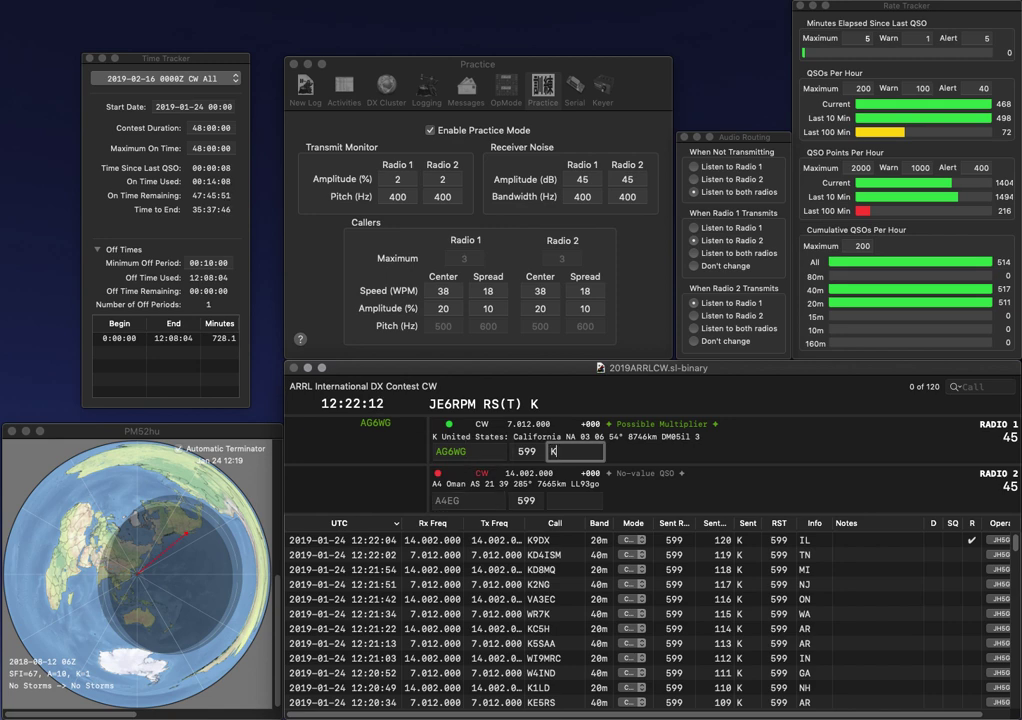
{"action": "key", "text": "Return"}
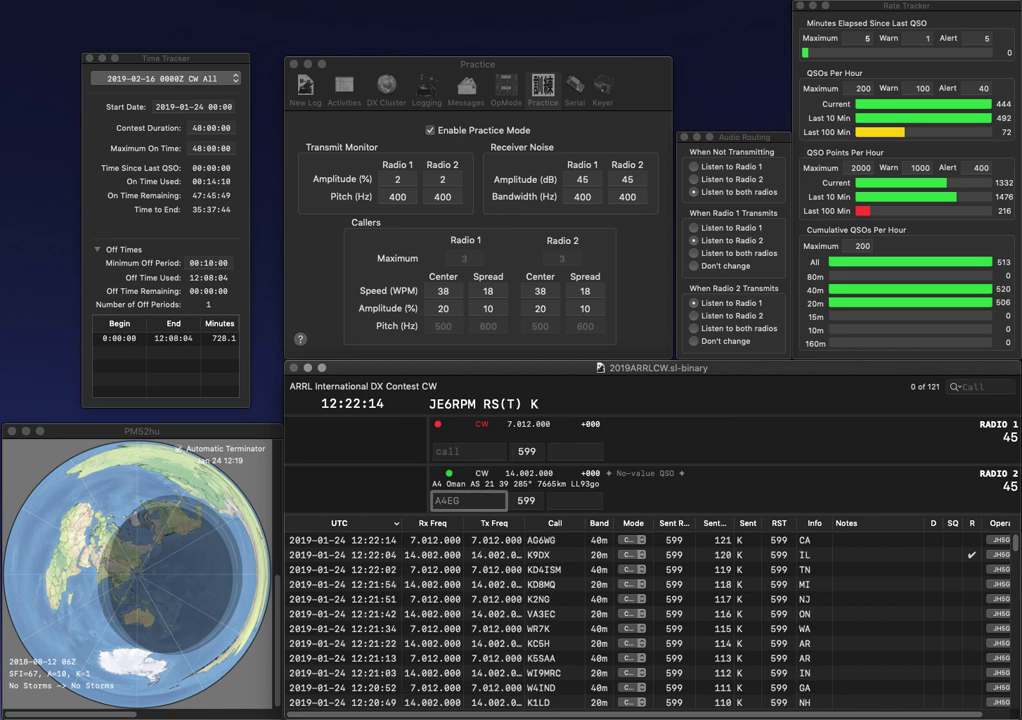
{"action": "type", "text": "W"}
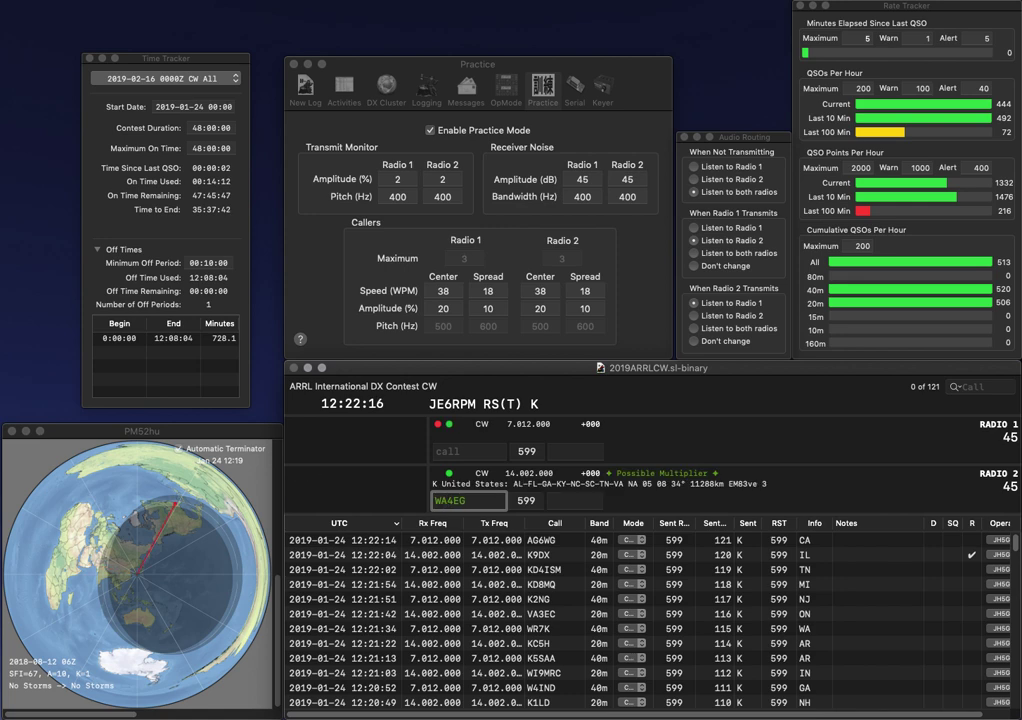
{"action": "key", "text": "Return"}
{"action": "type", "text": "W"}
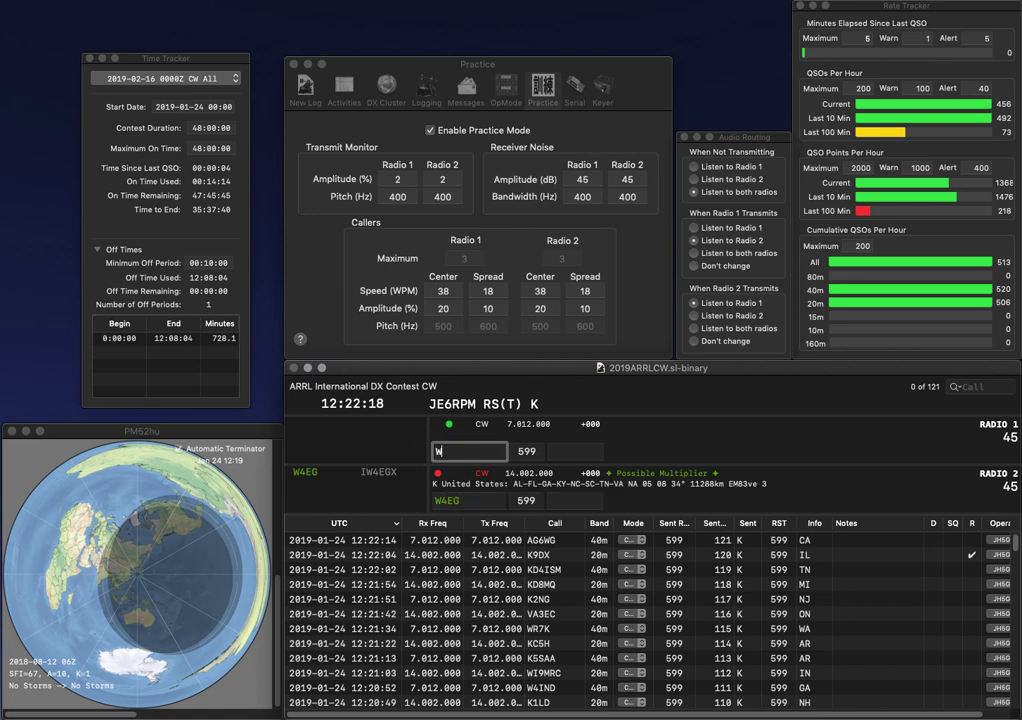
{"action": "type", "text": "W8G"}
{"action": "key", "text": "Return"}
- Log W4EG on Radio 2 with exchange AL and W8GWS on Radio 1 with exchange OH
{"action": "key", "text": "space"}
{"action": "type", "text": "AL"}
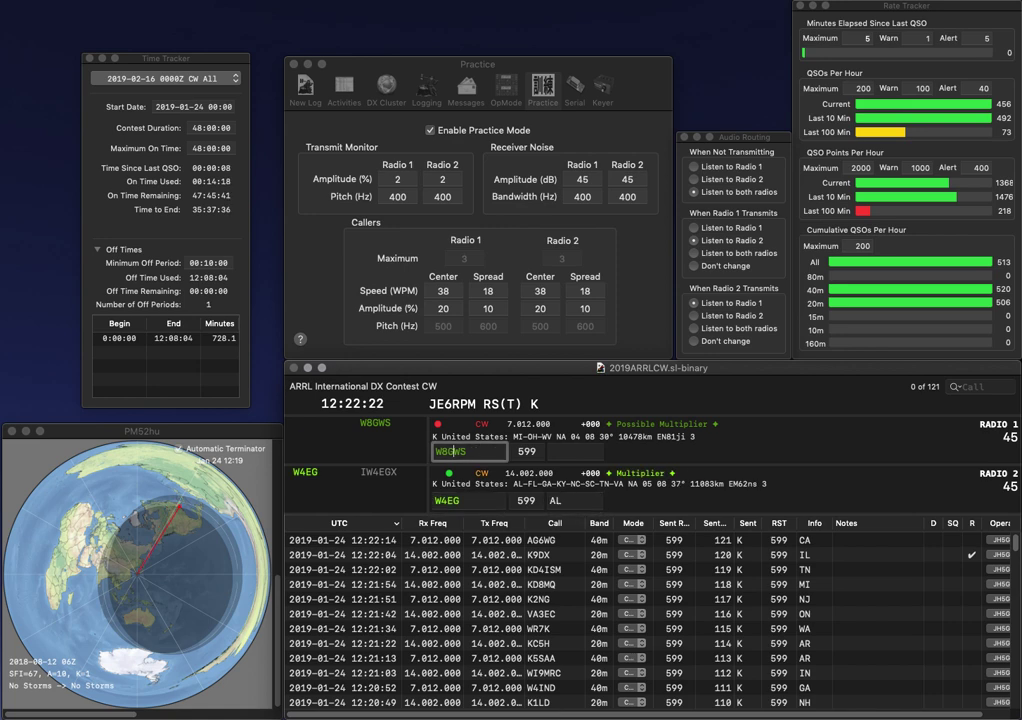
{"action": "key", "text": "Return"}
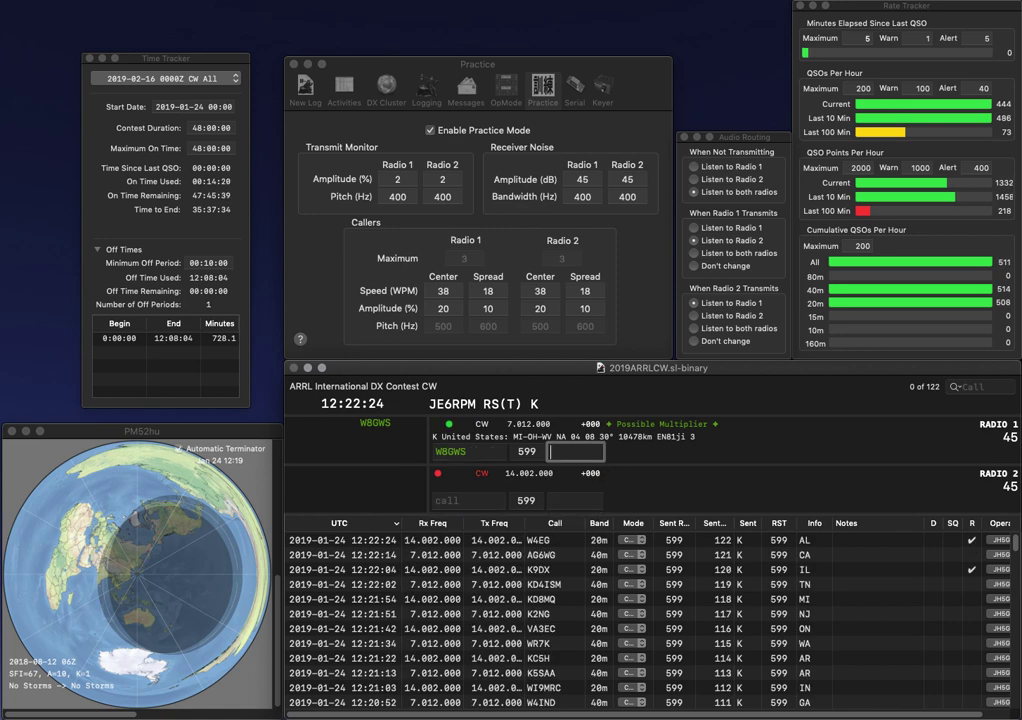
{"action": "type", "text": "MO"}
{"action": "key", "text": "BackSpace"}
{"action": "type", "text": "OH"}
{"action": "key", "text": "Return"}
- Enter K0GEO as the call on Radio 2 and answer it
{"action": "type", "text": "GEO"}
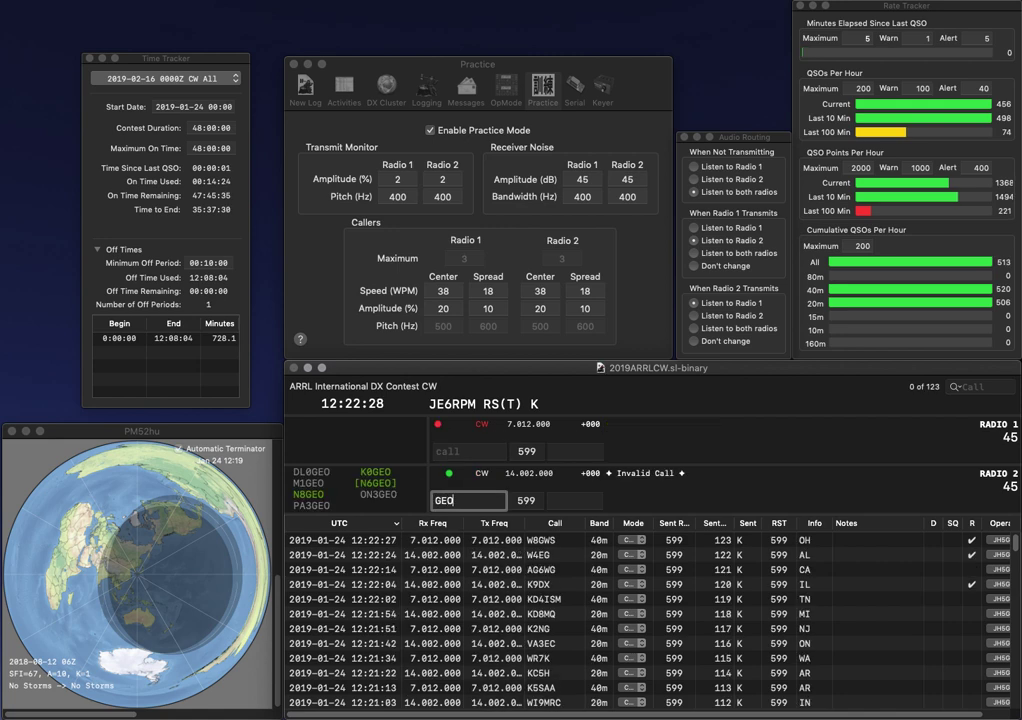
{"action": "key", "text": "Home"}
{"action": "type", "text": "K0"}
{"action": "key", "text": "Return"}
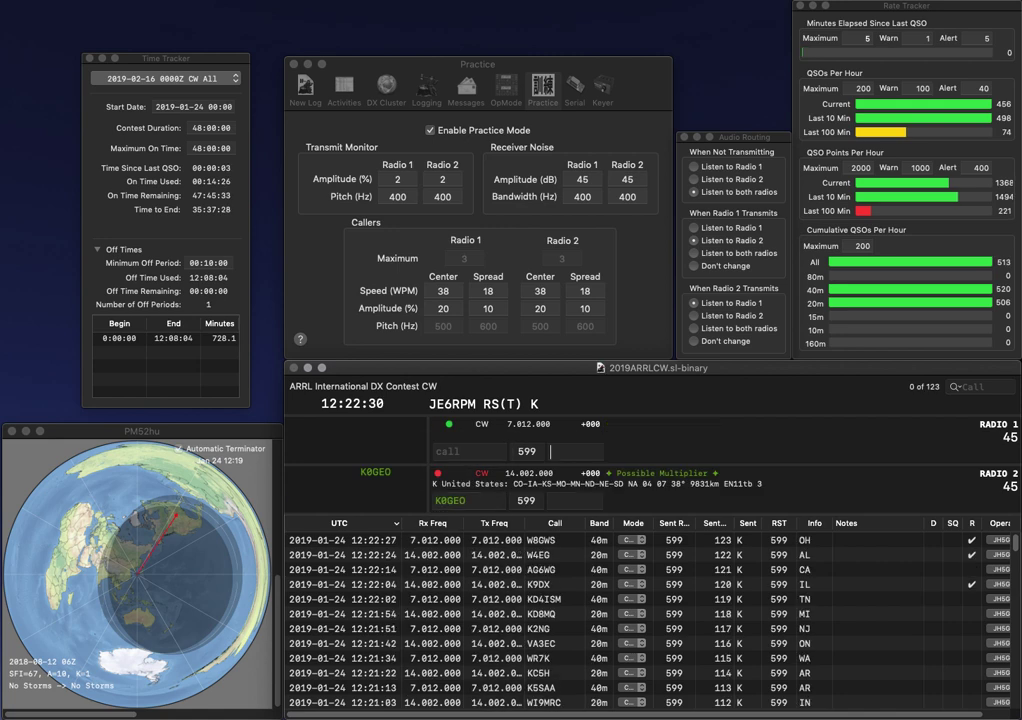
{"action": "key", "text": "Tab"}
{"action": "type", "text": "NA"}
{"action": "key", "text": "BackSpace"}
{"action": "key", "text": "BackSpace"}
{"action": "key", "text": "Tab"}
{"action": "type", "text": "NA6"}
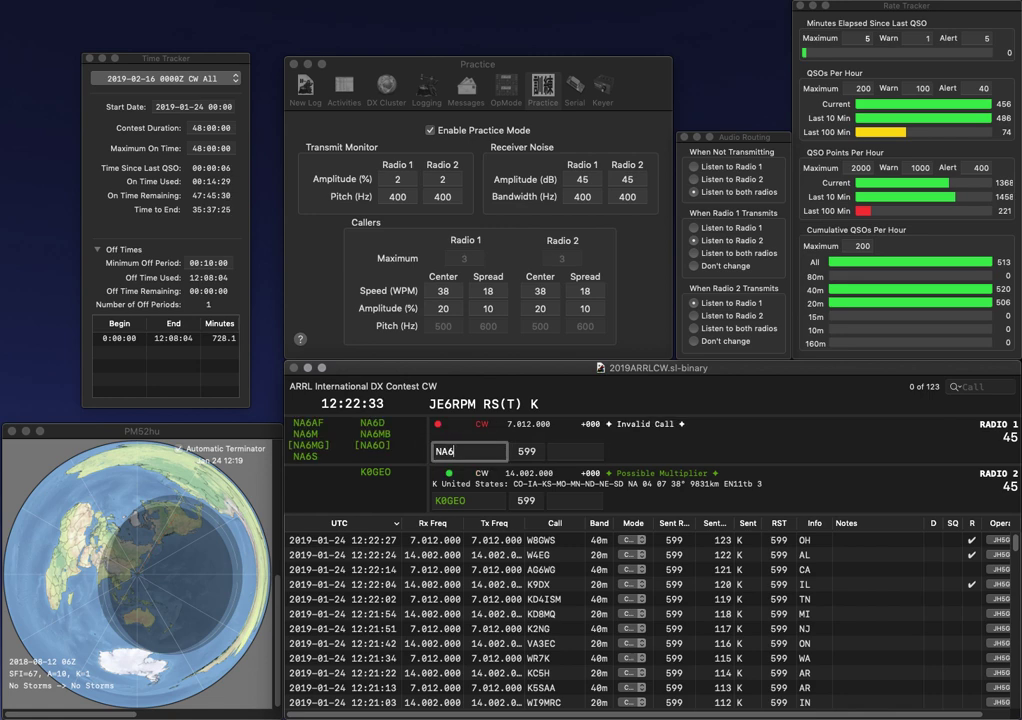
{"action": "key", "text": "Tab"}
{"action": "key", "text": "space"}
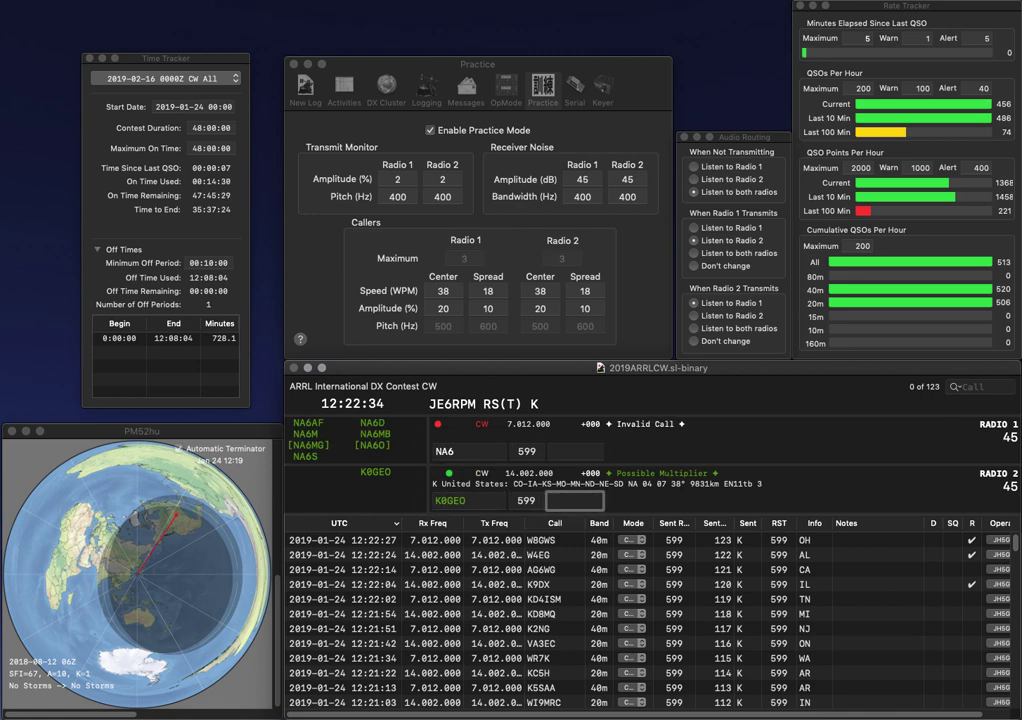
{"action": "key", "text": "Return"}
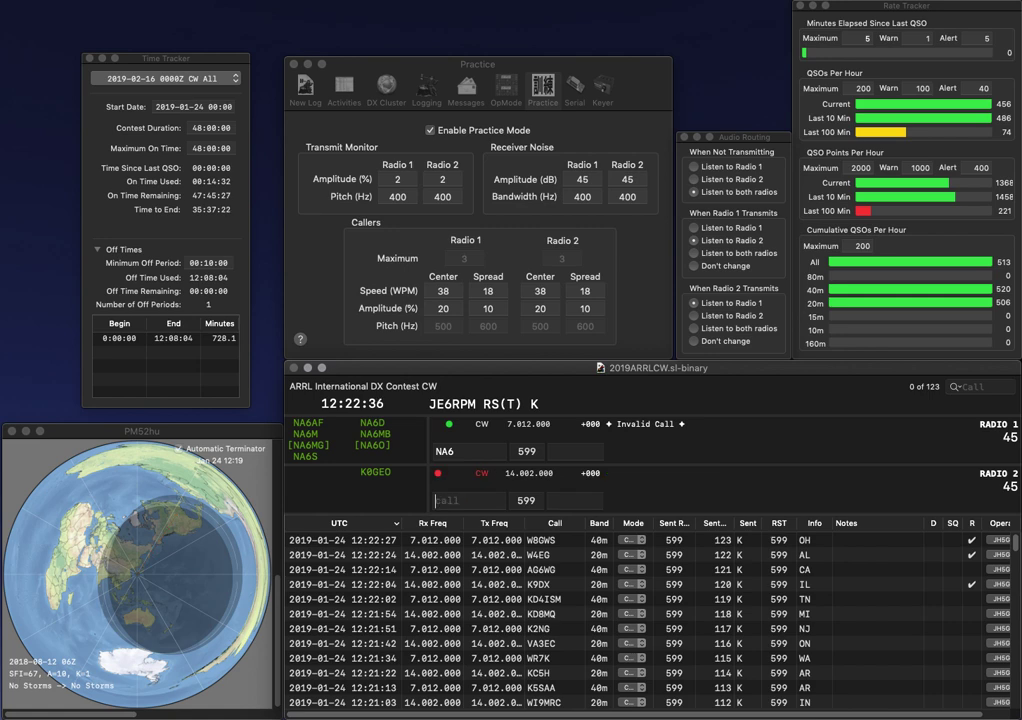
- Complete the Radio 1 call as NA6D and answer it, returning to the Radio 2 call entry
{"action": "key", "text": "Tab"}
{"action": "type", "text": "D"}
{"action": "key", "text": "Return"}
{"action": "key", "text": "Tab"}
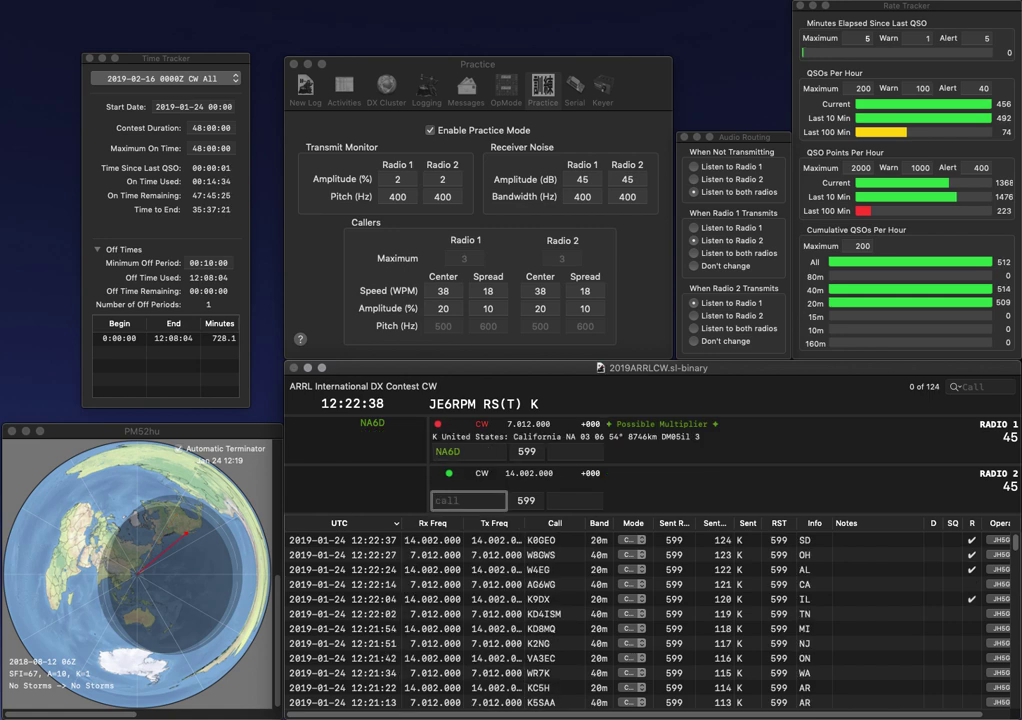
{"action": "type", "text": "K3RS"}
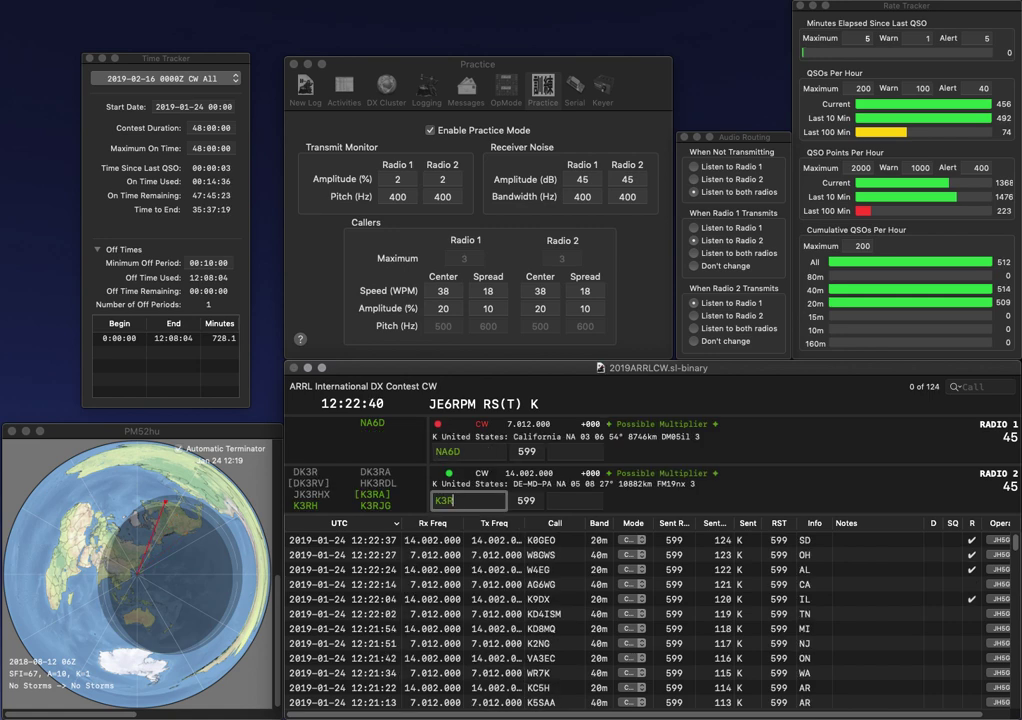
{"action": "key", "text": "Tab"}
{"action": "key", "text": "space"}
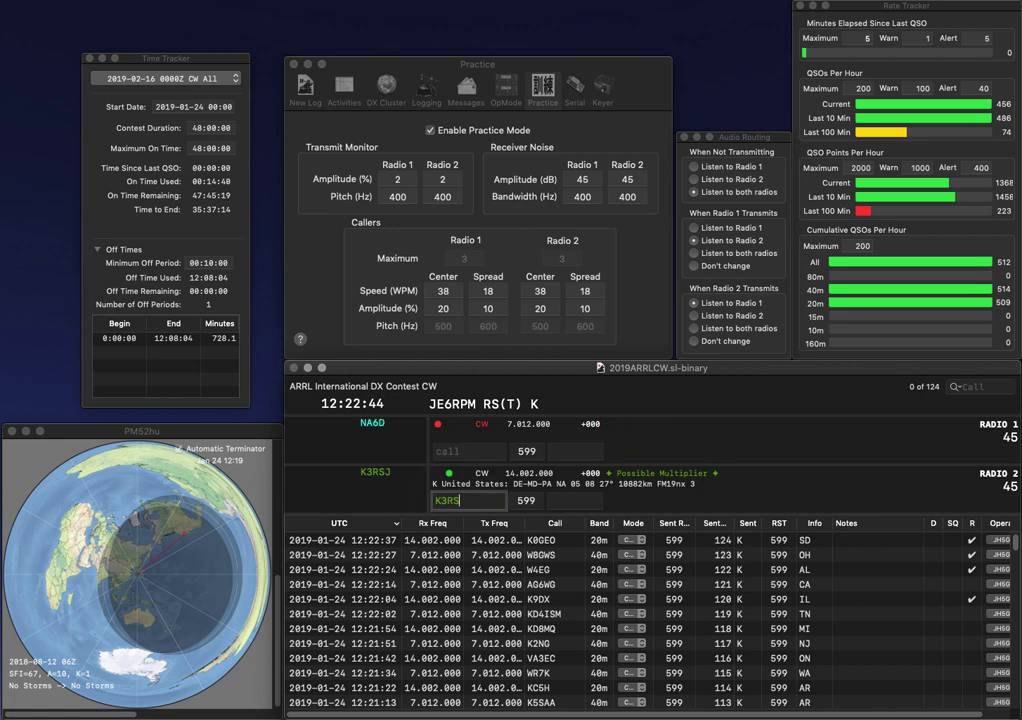
{"action": "key", "text": "Return"}
{"action": "key", "text": "BackSpace"}
{"action": "type", "text": "H"}
{"action": "key", "text": "Return"}
{"action": "type", "text": "K4GYD"}
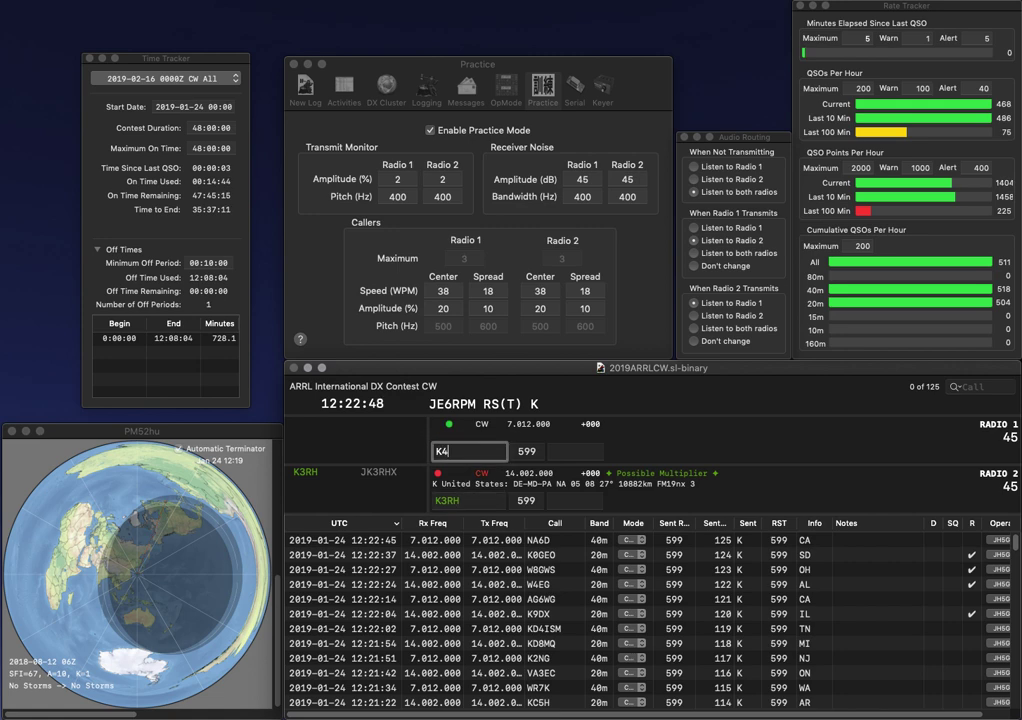
{"action": "key", "text": "Return"}
- Log K3RH on Radio 2 with exchange MD and K4GYD on Radio 1 with exchange KY
{"action": "key", "text": "Tab"}
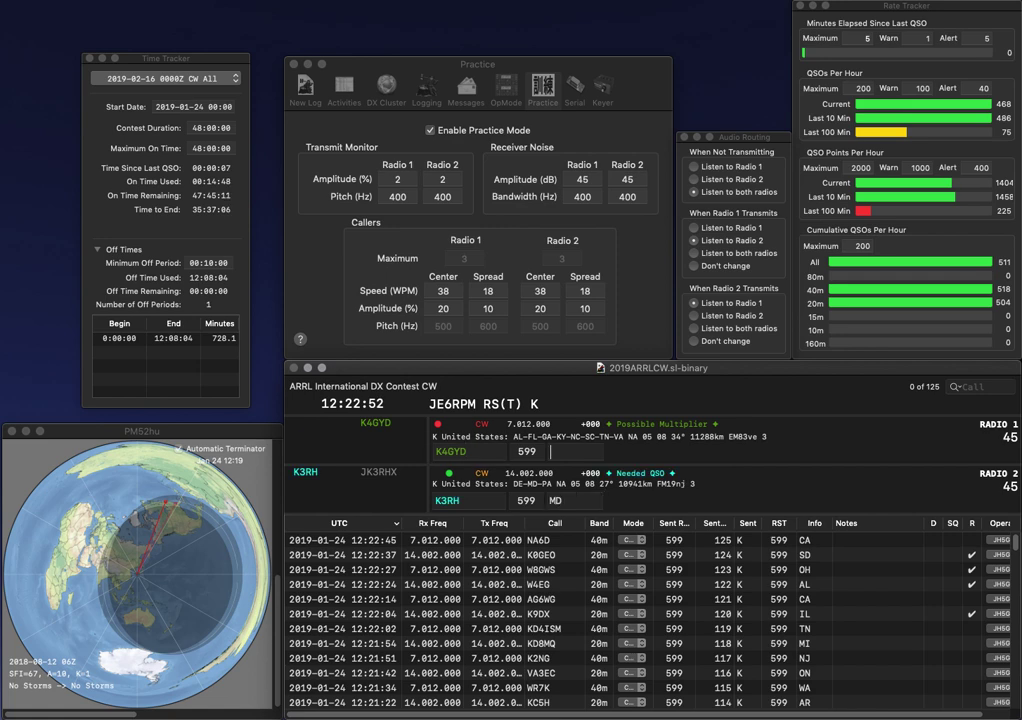
{"action": "key", "text": "Return"}
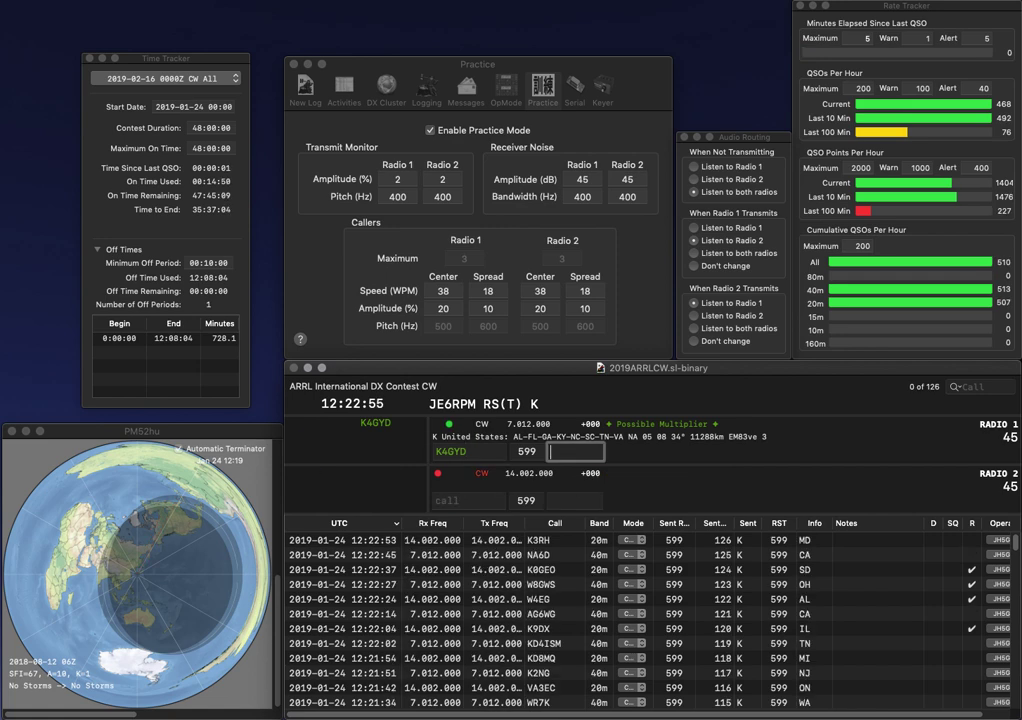
{"action": "type", "text": "C"}
{"action": "key", "text": "Return"}
- Answer K0VLL on Radio 2 and WK6F on Radio 1
{"action": "type", "text": "0VLL"}
{"action": "key", "text": "Home"}
{"action": "type", "text": "K"}
{"action": "key", "text": "Return"}
{"action": "type", "text": "WK6F"}
{"action": "key", "text": "Return"}
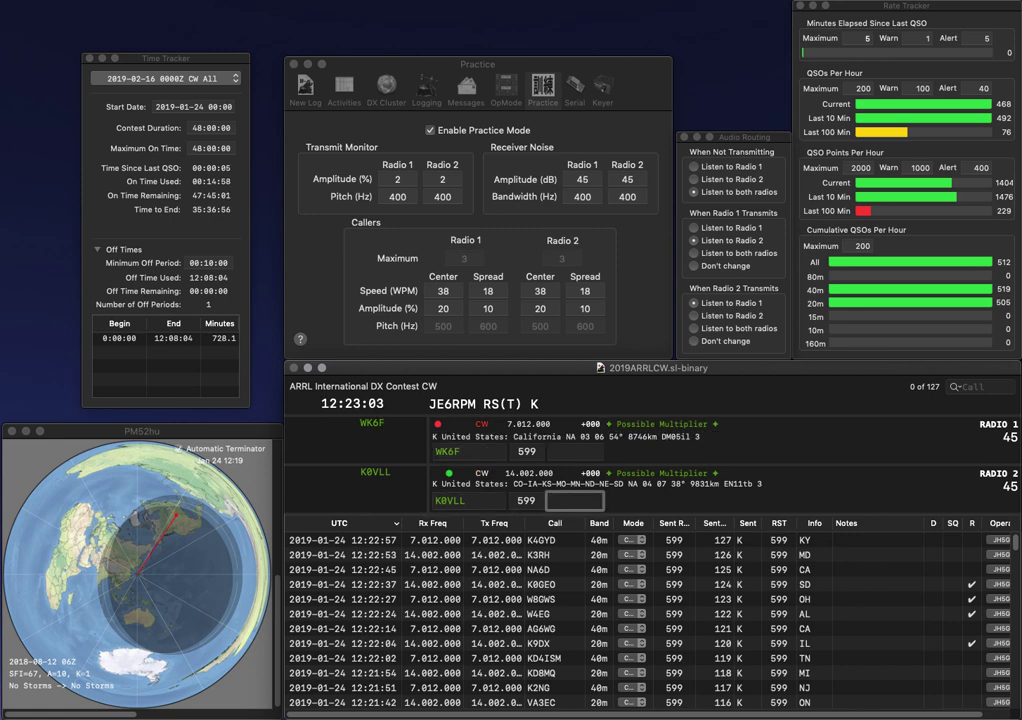
{"action": "type", "text": "NE"}
{"action": "key", "text": "Return"}
{"action": "type", "text": "CA"}
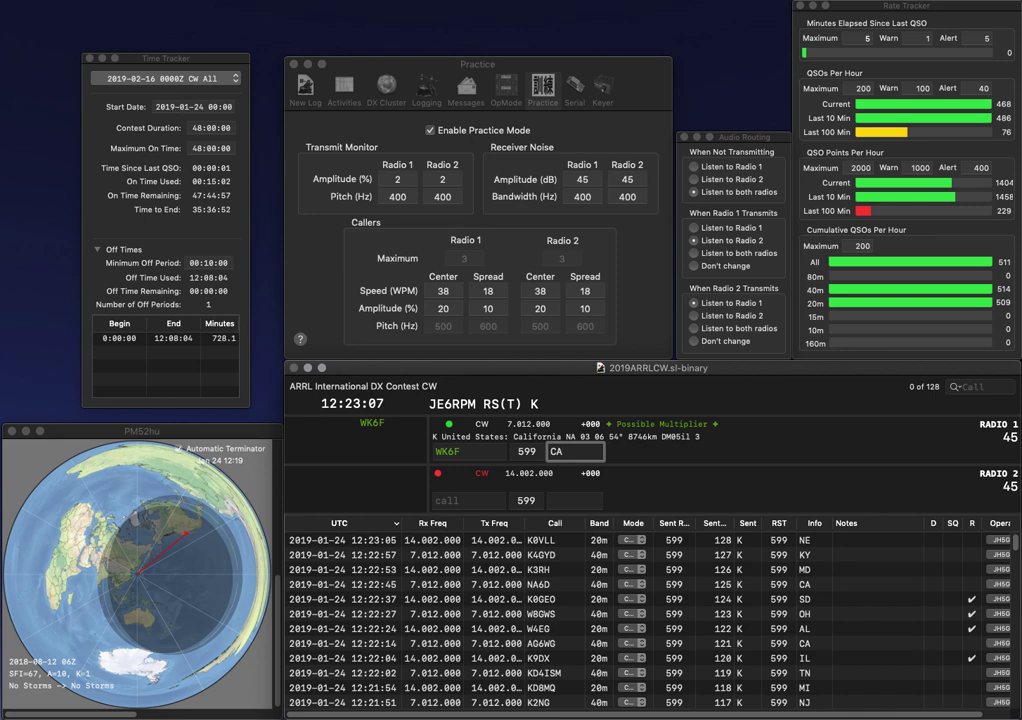
{"action": "key", "text": "Return"}
- Answer W0RIC on Radio 2 and W7VL on Radio 1
{"action": "type", "text": "W0RIC"}
{"action": "key", "text": "Return"}
{"action": "type", "text": "W7VL"}
{"action": "key", "text": "Return"}
- Log W0RIC on Radio 2 with exchange WY and correct the Radio 1 call to WZ4L
{"action": "key", "text": "Return"}
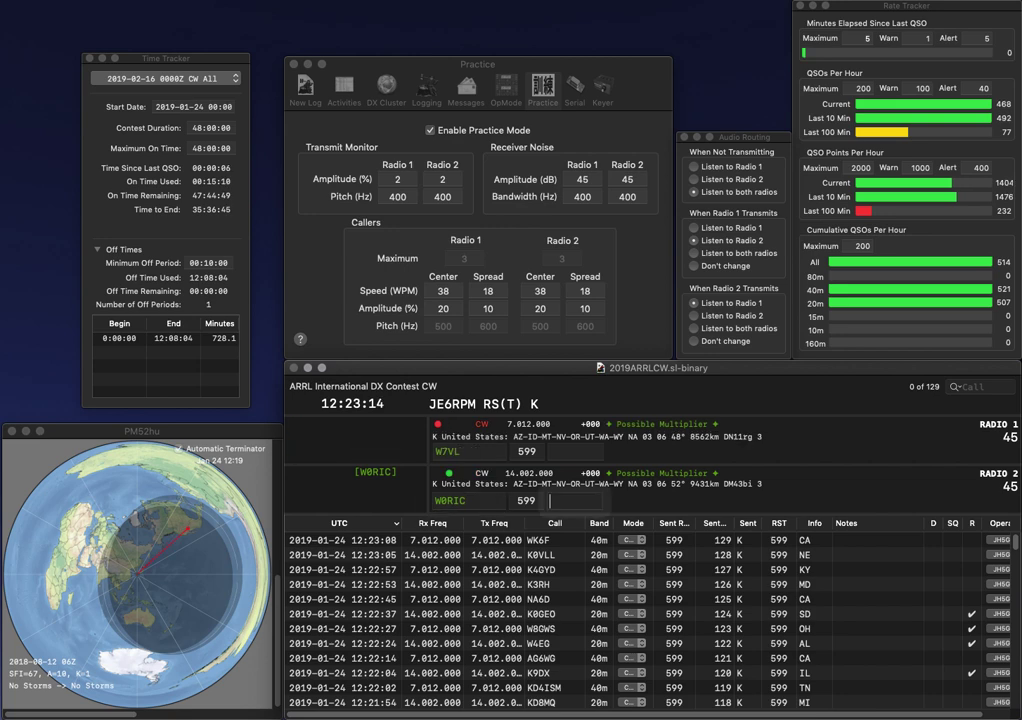
{"action": "key", "text": "Return"}
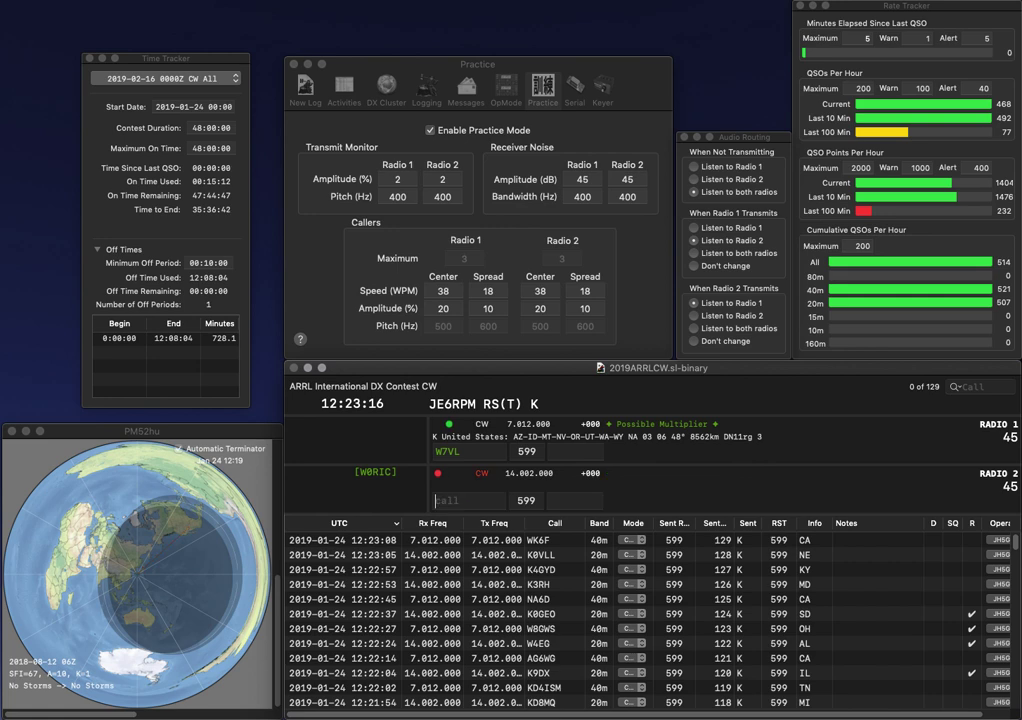
{"action": "key", "text": "Delete"}
{"action": "type", "text": "4"}
{"action": "key", "text": "Return"}
{"action": "type", "text": "KY0"}
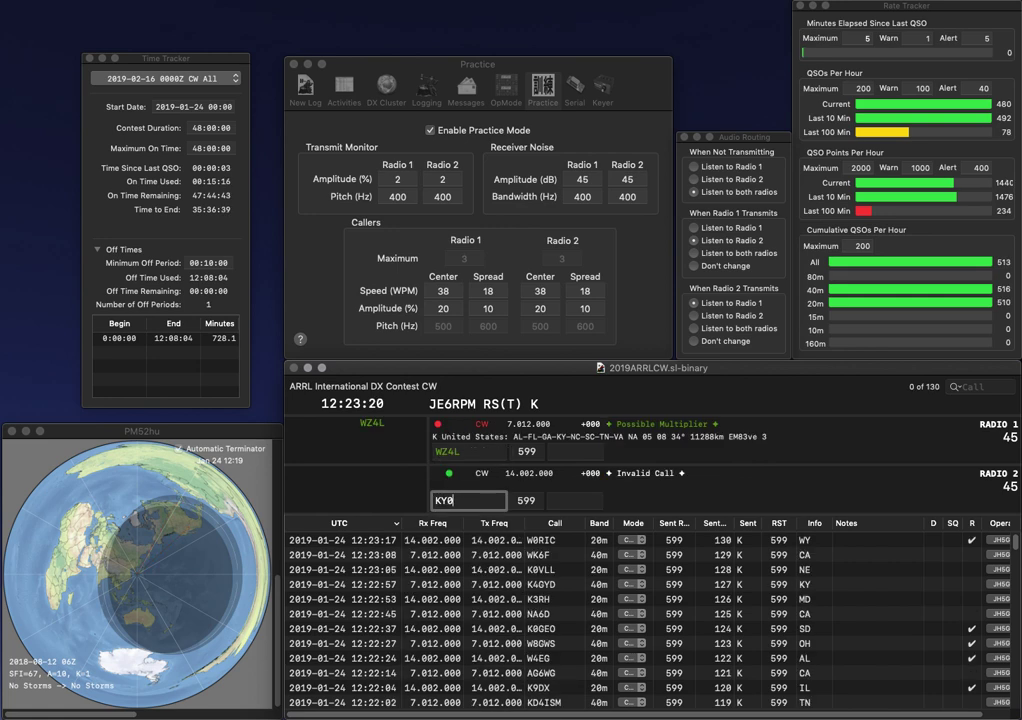
{"action": "type", "text": "R"}
{"action": "key", "text": "Return"}
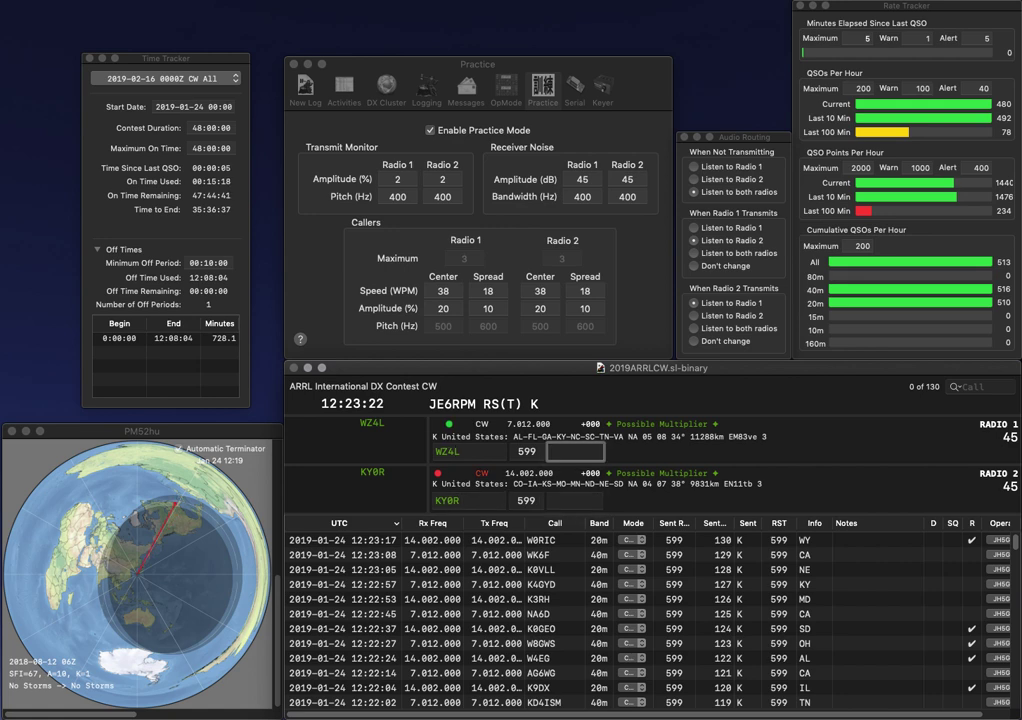
{"action": "type", "text": "SC"}
{"action": "key", "text": "Return"}
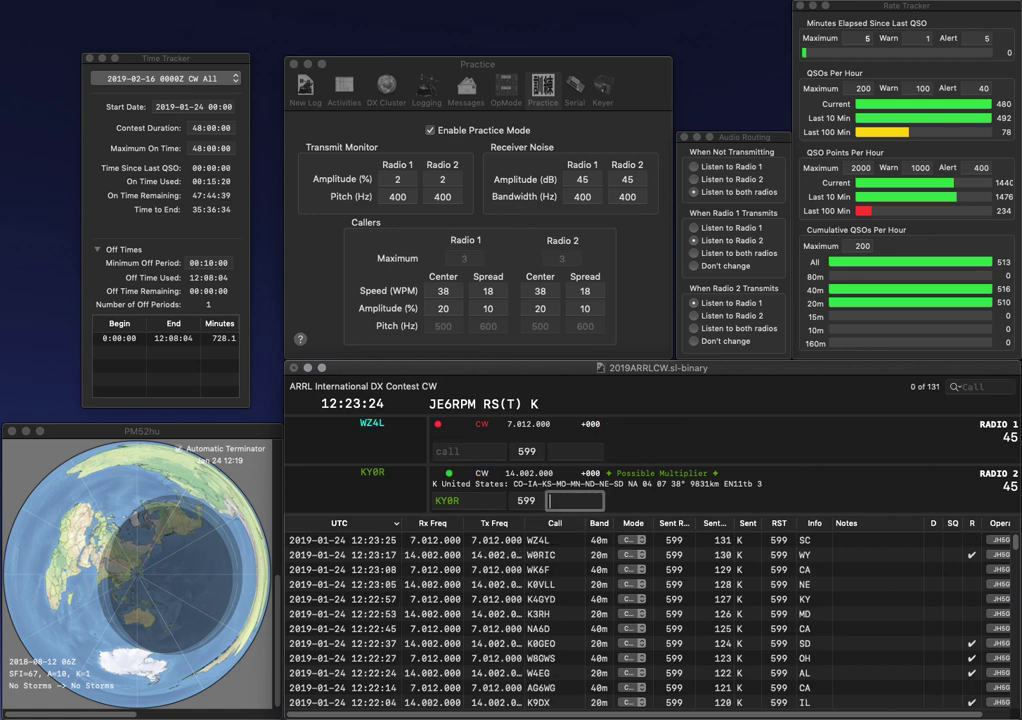
{"action": "type", "text": "IA"}
{"action": "key", "text": "Return"}
{"action": "type", "text": "W0"}
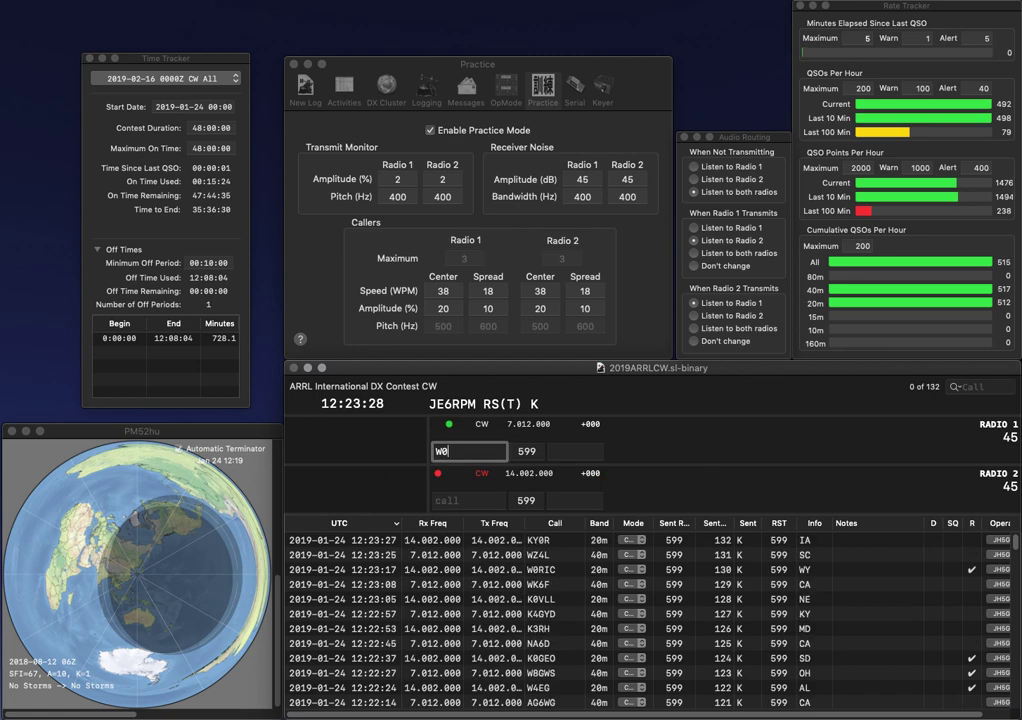
{"action": "type", "text": "GJ"}
{"action": "key", "text": "Return"}
- Answer AC3AV on Radio 2 and log W0GJ on Radio 1 with exchange IA
{"action": "type", "text": "C"}
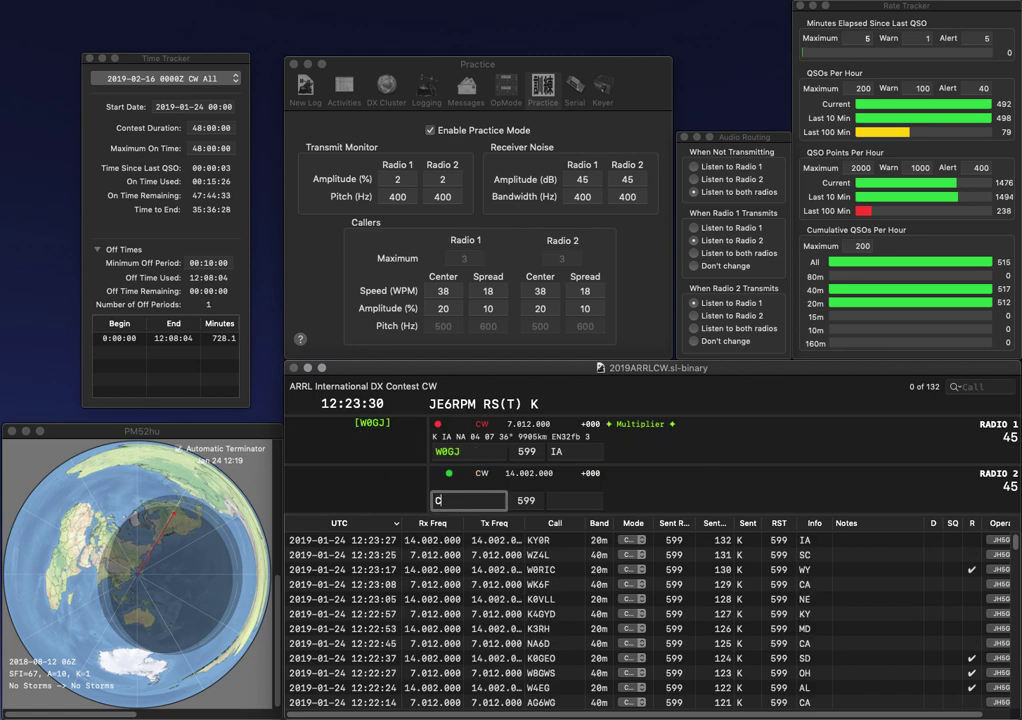
{"action": "type", "text": "3AV"}
{"action": "key", "text": "Return"}
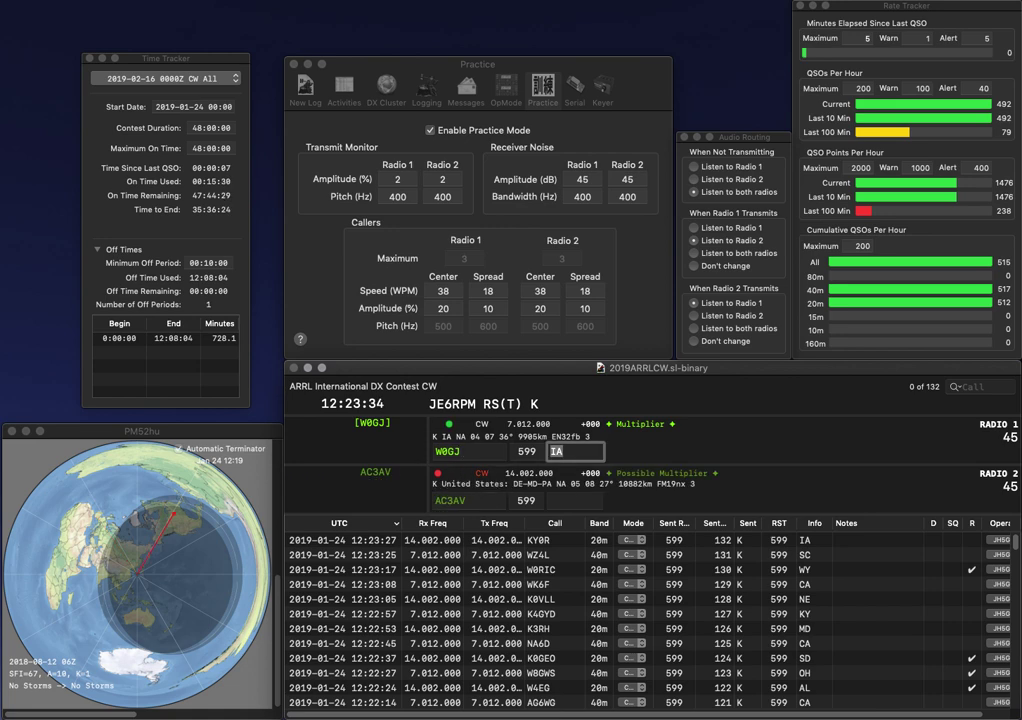
{"action": "key", "text": "Return"}
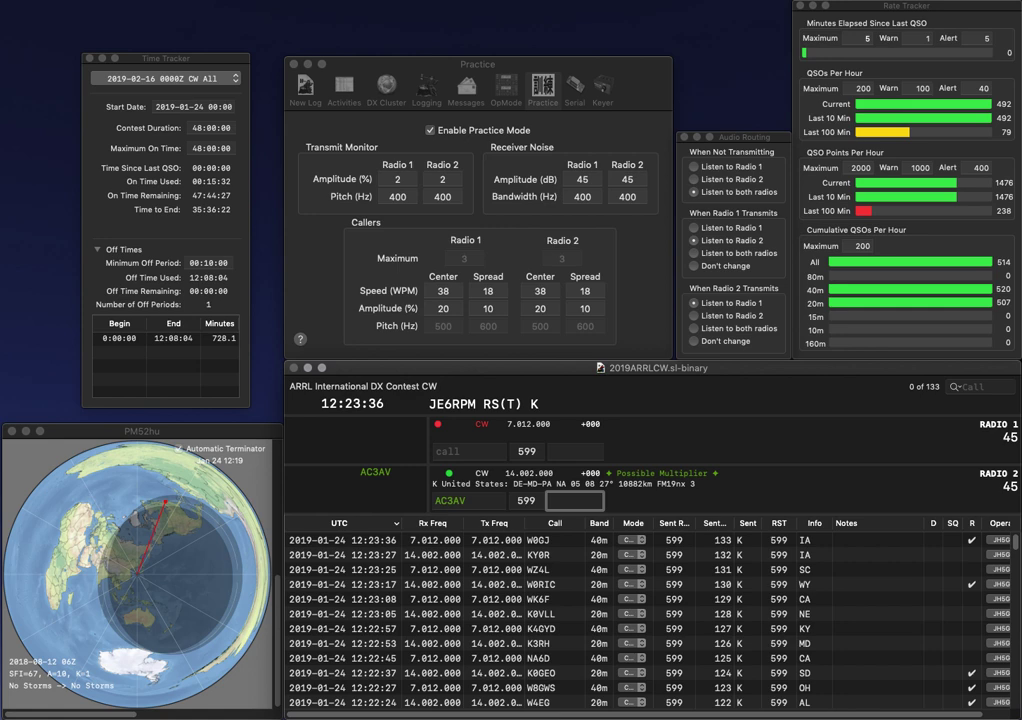
- Log AC3AV on Radio 2 with exchange MD and answer W0WAB on Radio 1
{"action": "type", "text": "MD"}
{"action": "key", "text": "Return"}
{"action": "type", "text": "W0WAB"}
{"action": "key", "text": "Return"}
{"action": "type", "text": "W"}
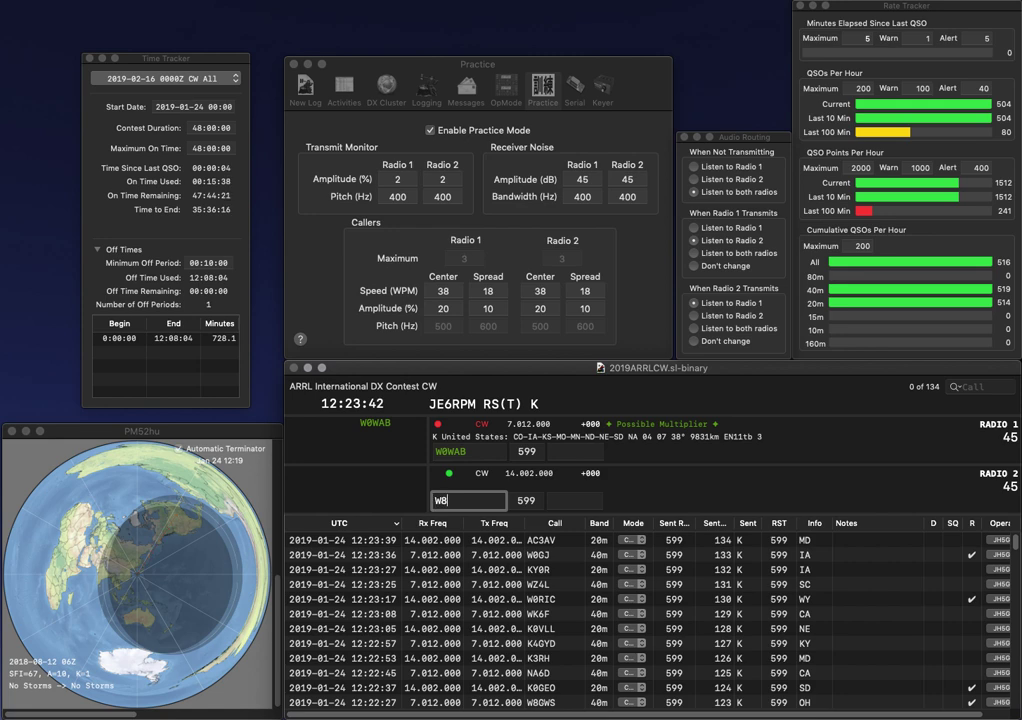
{"action": "key", "text": "Return"}
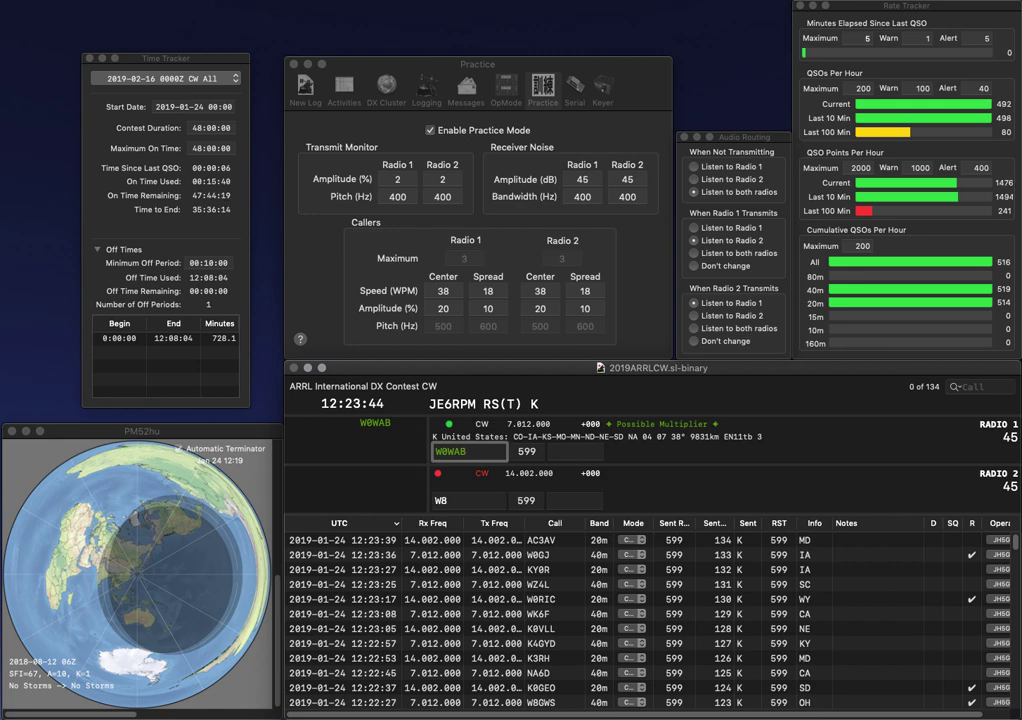
{"action": "key", "text": "space"}
{"action": "type", "text": "NE"}
{"action": "key", "text": "Return"}
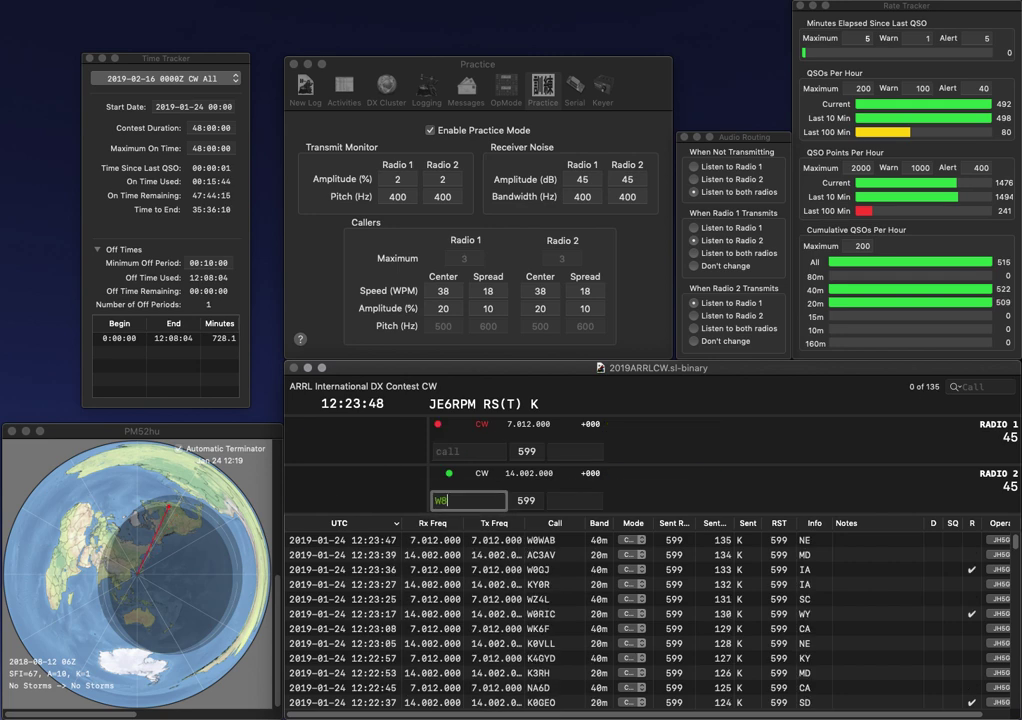
{"action": "type", "text": "NR"}
{"action": "key", "text": "backslash"}
{"action": "type", "text": "1DKY"}
{"action": "key", "text": "Home"}
{"action": "type", "text": "KC"}
{"action": "key", "text": "Return"}
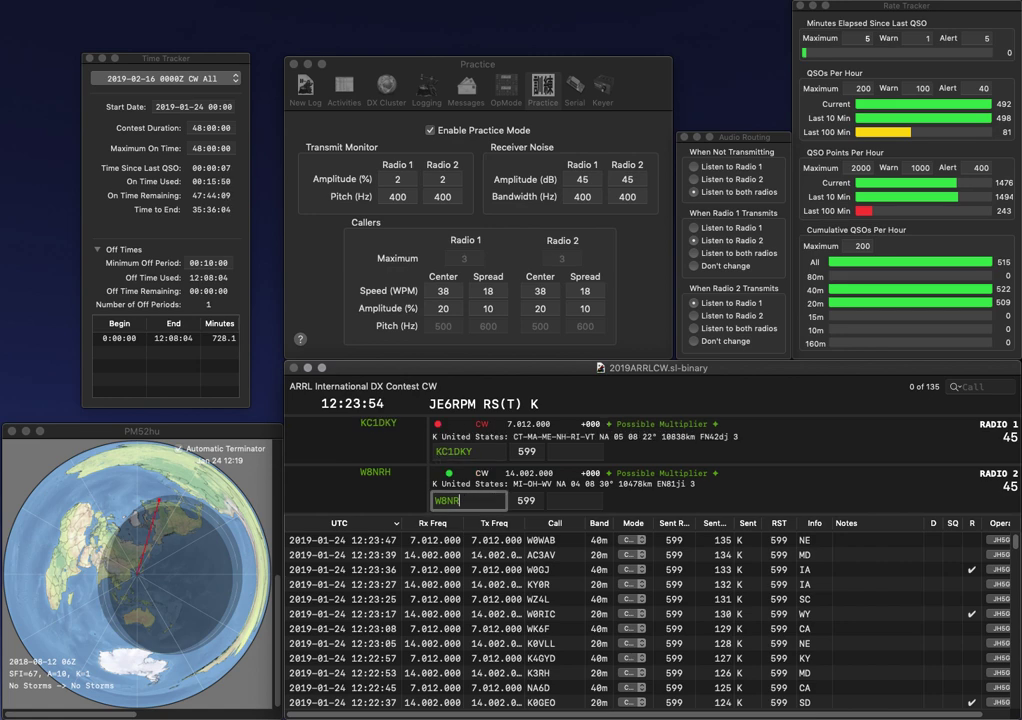
{"action": "key", "text": "BackSpace"}
{"action": "type", "text": "WG"}
{"action": "key", "text": "backslash"}
{"action": "key", "text": "space"}
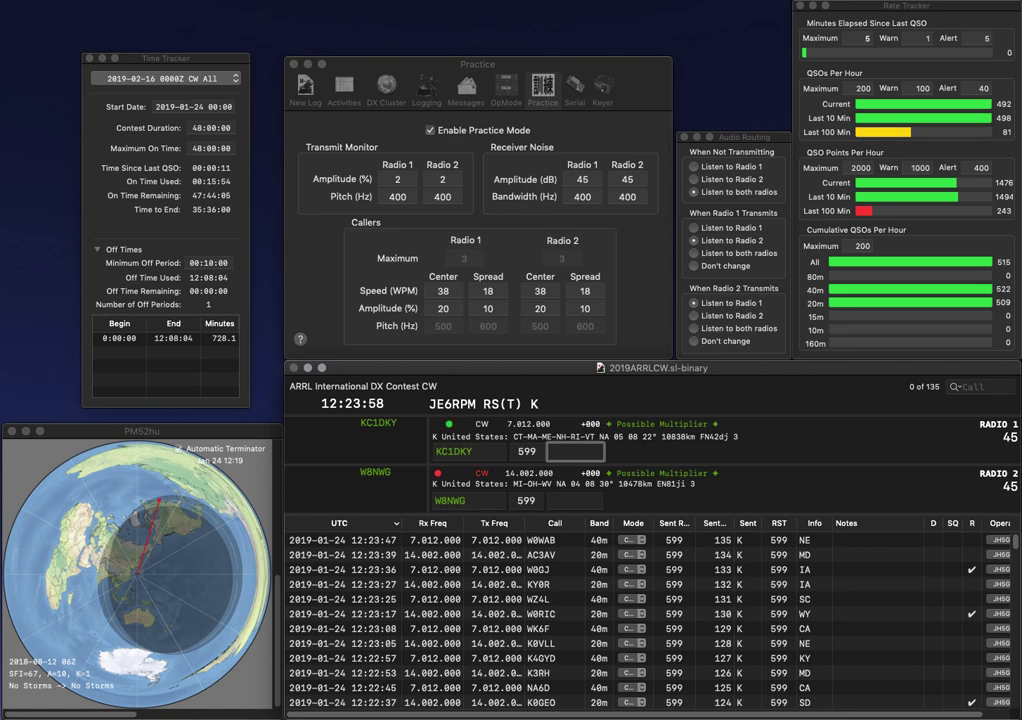
{"action": "type", "text": "ME"}
{"action": "key", "text": "Return"}
{"action": "type", "text": "MI"}
{"action": "key", "text": "Return"}
- Answer N3SQ on Radio 1 and W9GA on Radio 2
{"action": "type", "text": "N3SQ"}
{"action": "key", "text": "Return"}
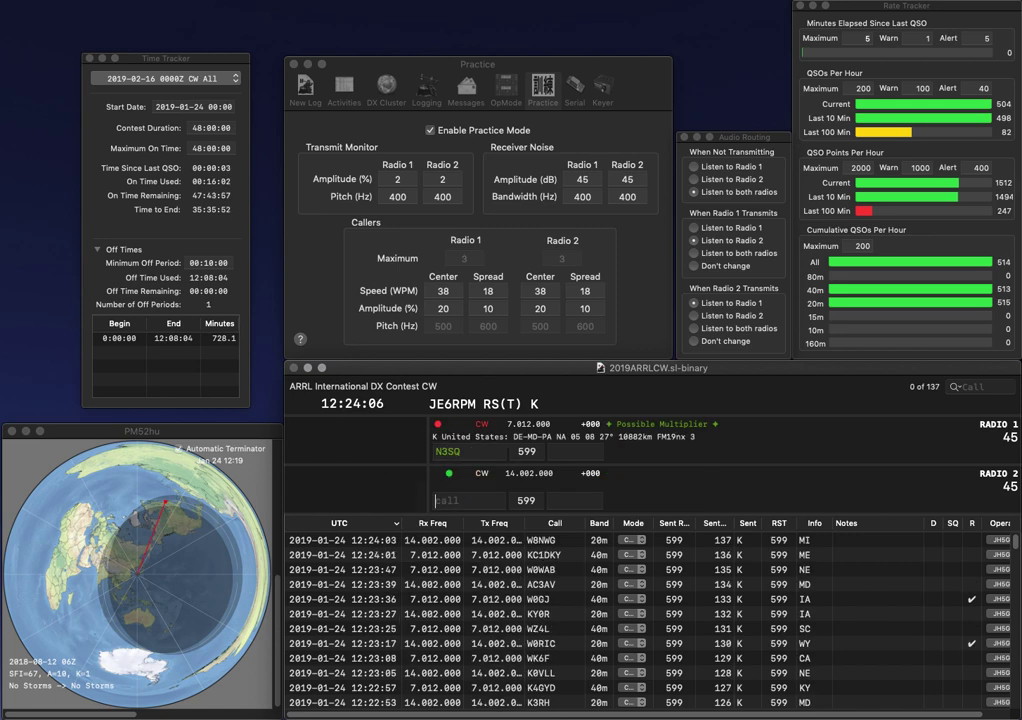
{"action": "type", "text": "W9GA"}
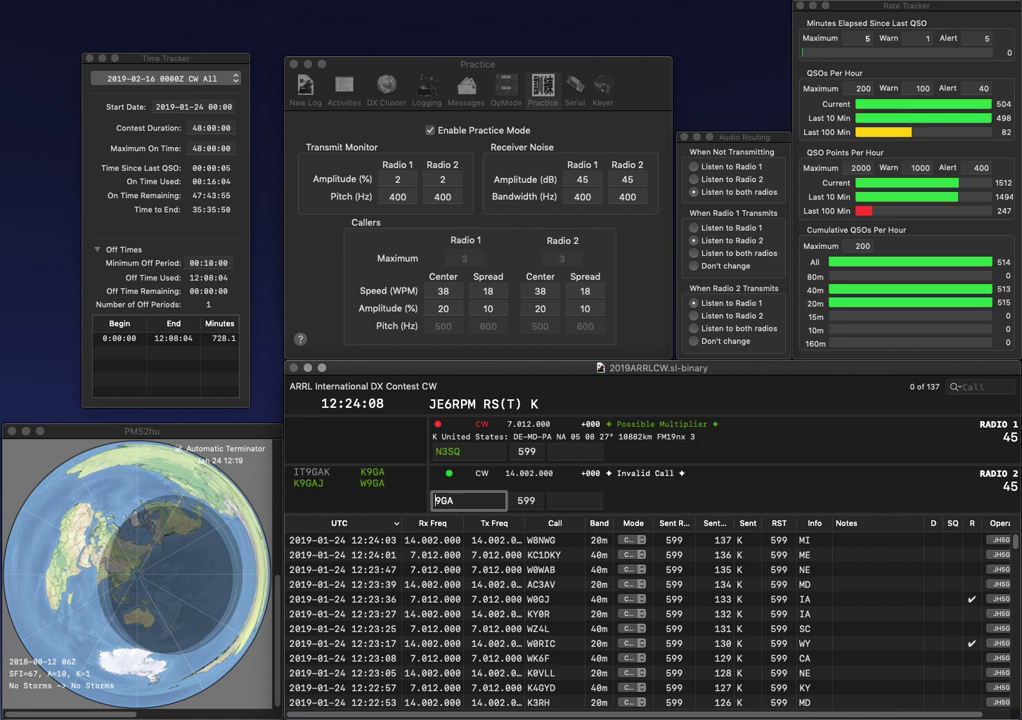
{"action": "key", "text": "Return"}
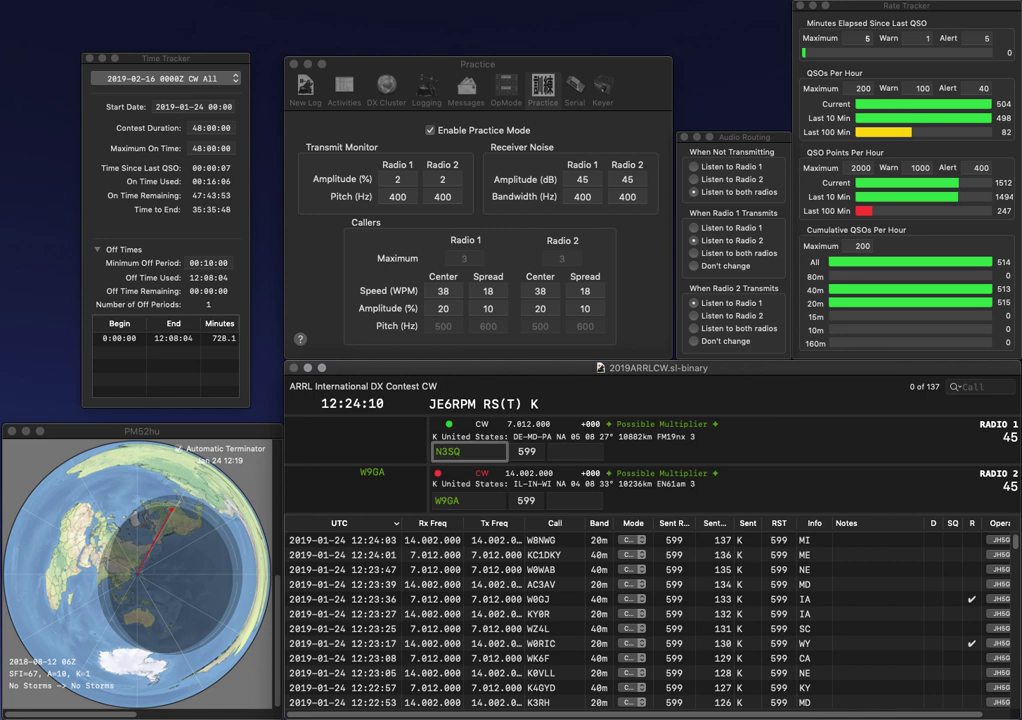
- Correct the Radio 1 call to N3HQB and answer it, moving to the Radio 2 exchange
{"action": "key", "text": "BackSpace"}
{"action": "type", "text": "H"}
{"action": "key", "text": "Right"}
{"action": "type", "text": "B"}
{"action": "key", "text": "Return"}
{"action": "key", "text": "space"}
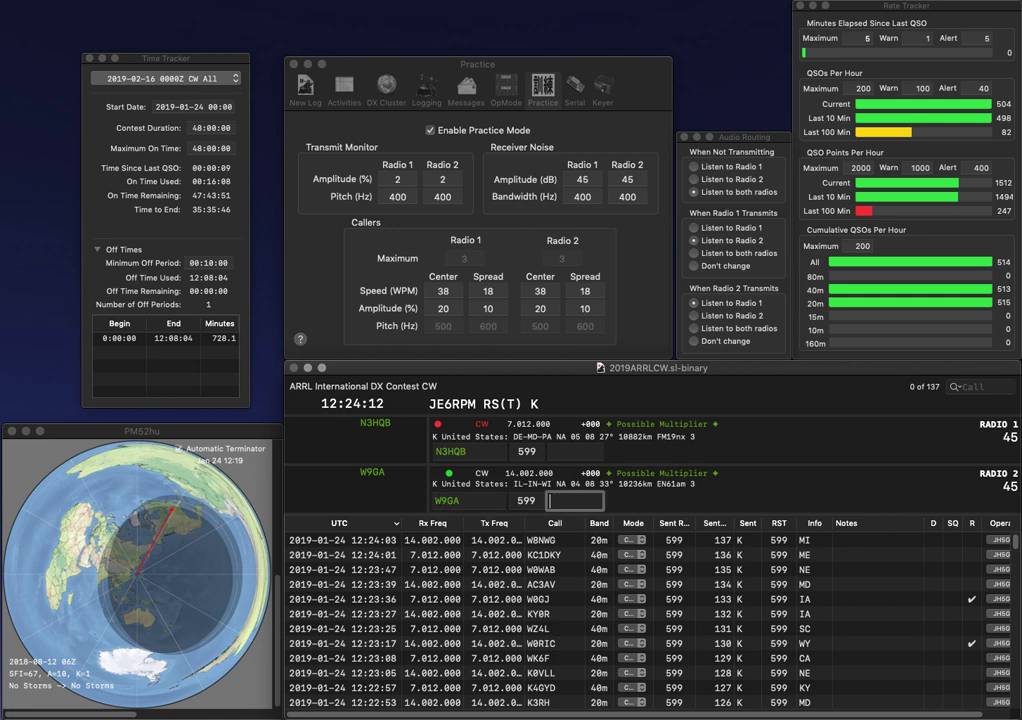
{"action": "type", "text": "WI"}
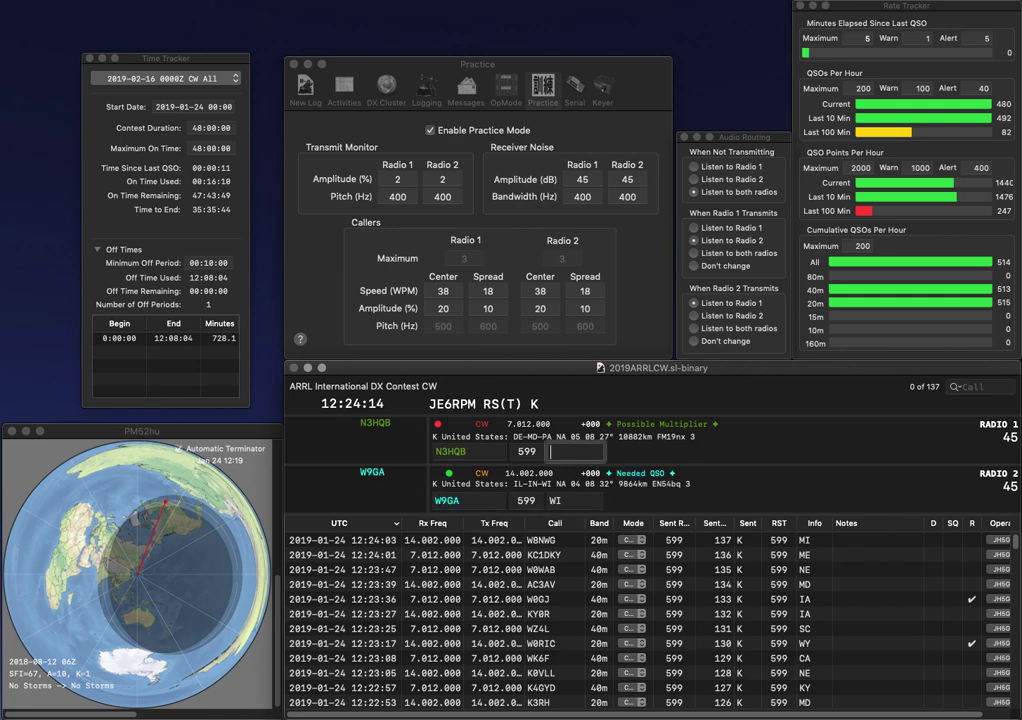
{"action": "key", "text": "Return"}
{"action": "type", "text": "DE"}
{"action": "key", "text": "Return"}
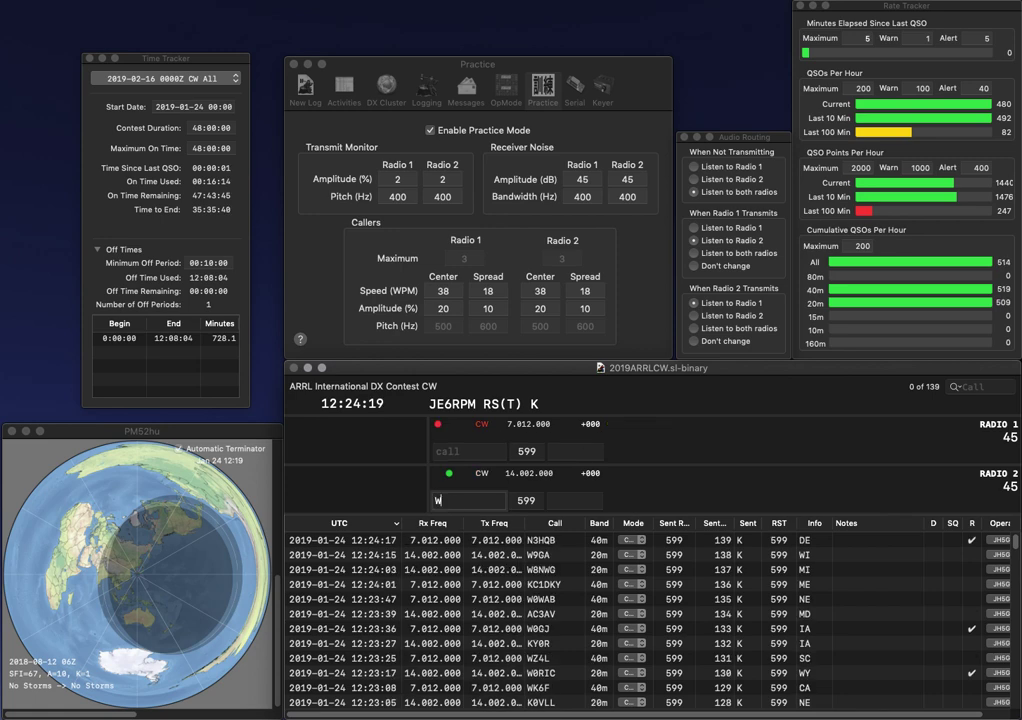
{"action": "type", "text": "W6EU"}
{"action": "key", "text": "Return"}
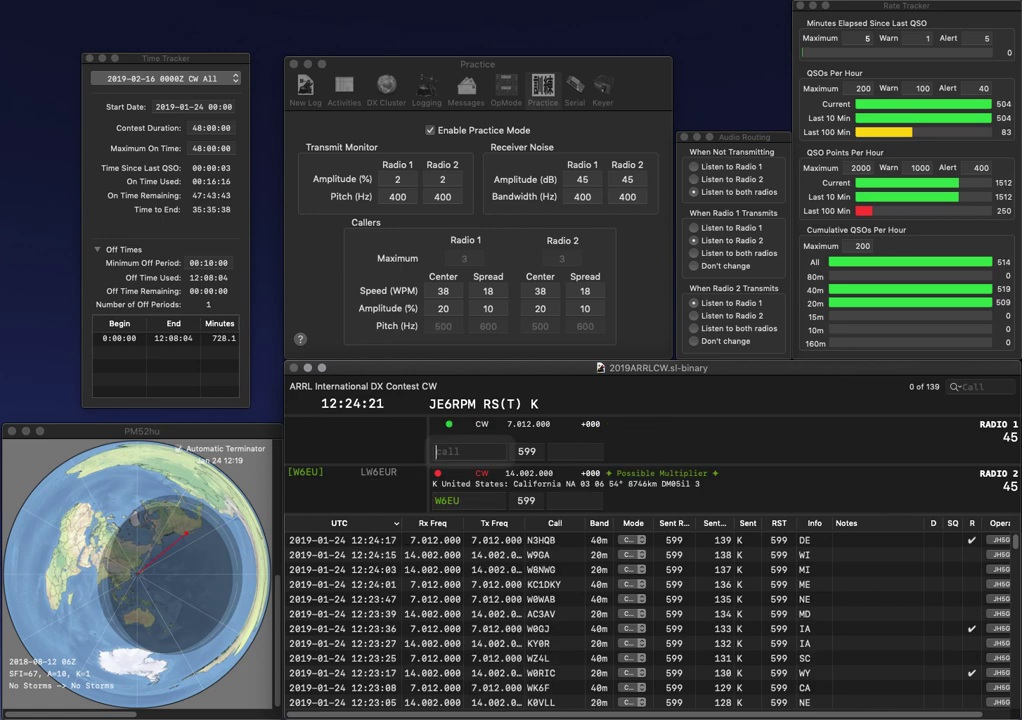
{"action": "type", "text": "70G"}
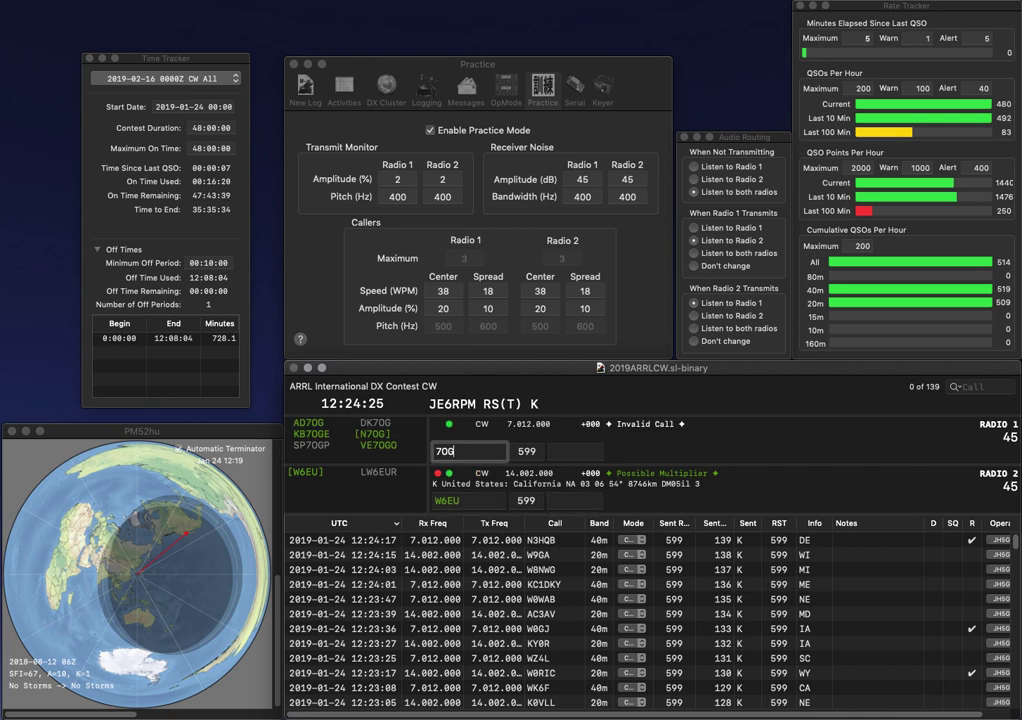
- Log W6EU on Radio 2 with exchange CA, and complete the Radio 1 call as VE7OGO and answer it
{"action": "type", "text": "CA"}
{"action": "key", "text": "Return"}
{"action": "type", "text": "VE"}
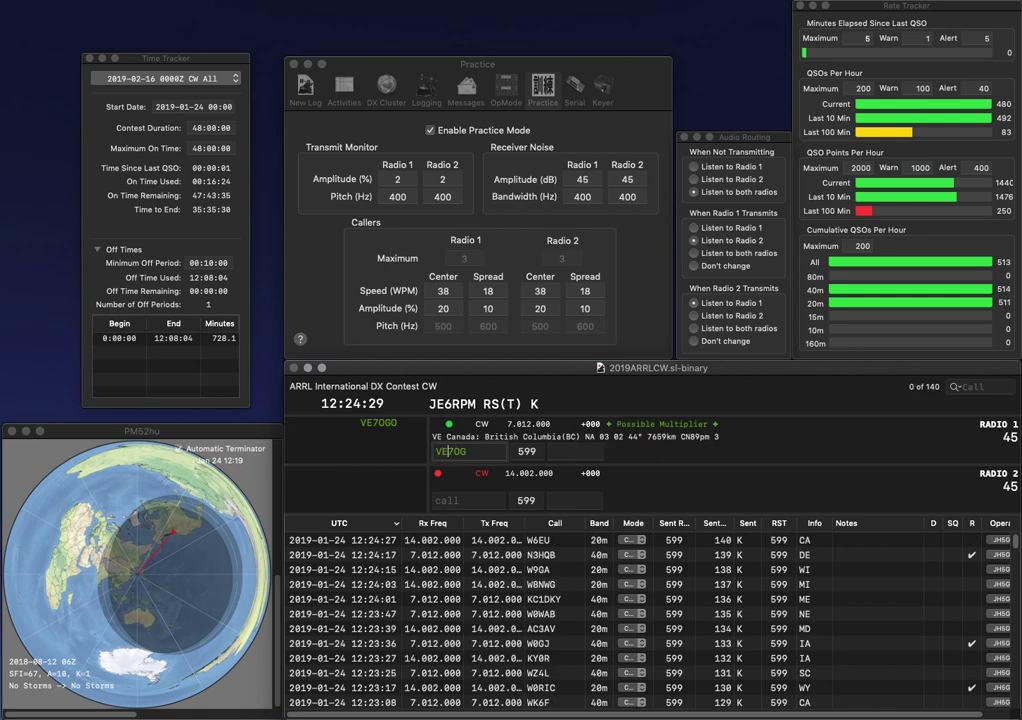
{"action": "key", "text": "Return"}
{"action": "type", "text": "W3"}
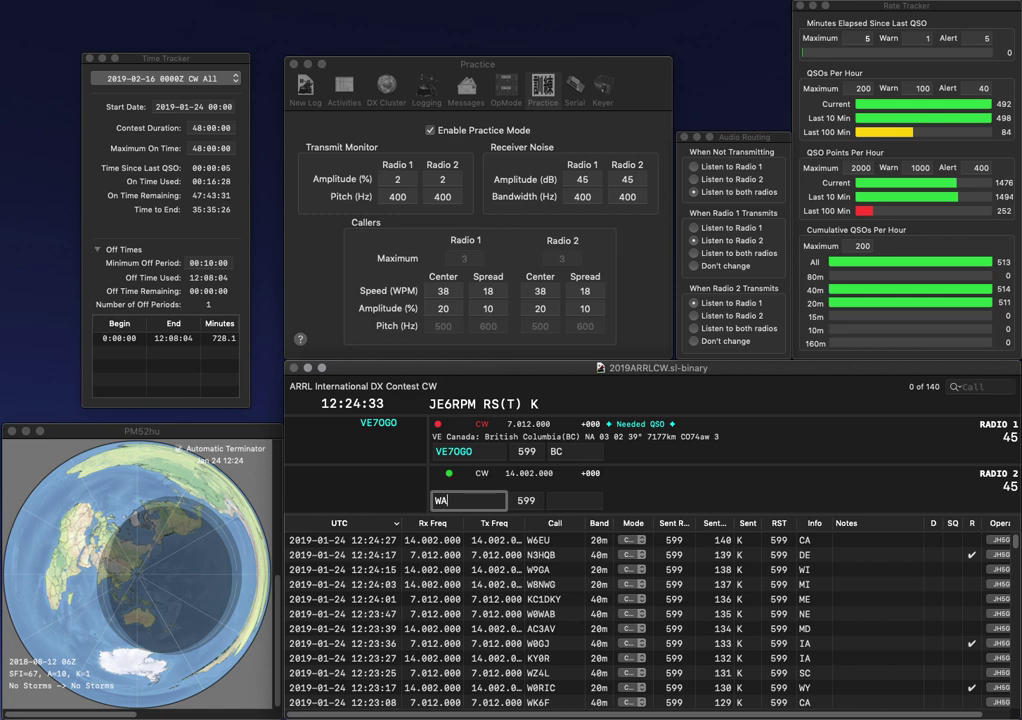
{"action": "key", "text": "Left"}
{"action": "type", "text": "A"}
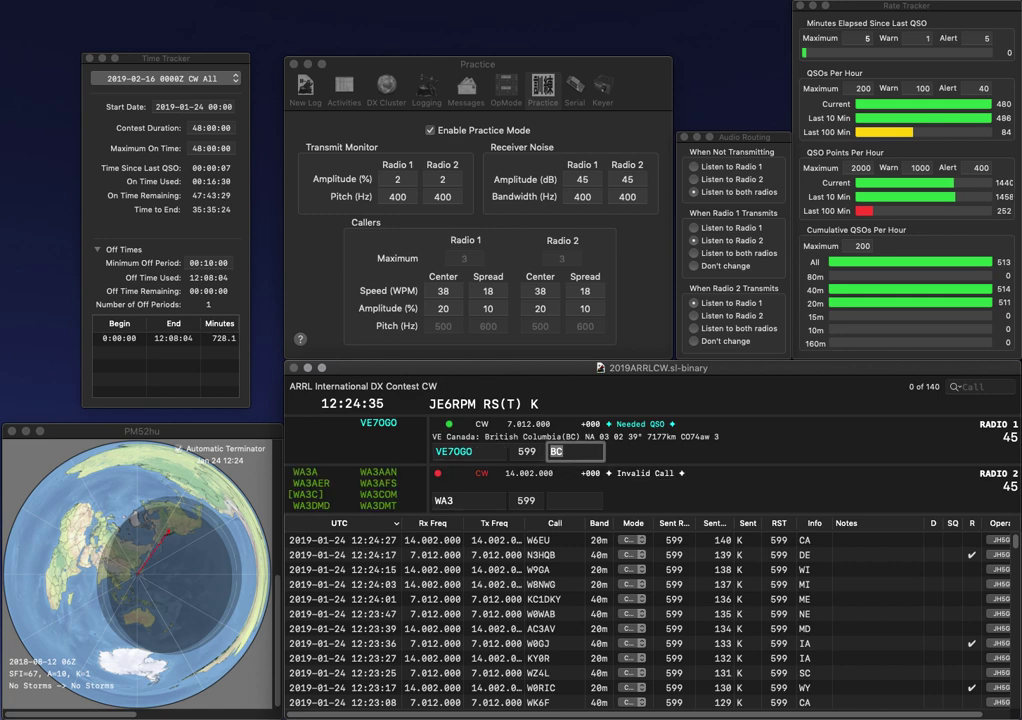
{"action": "key", "text": "Return"}
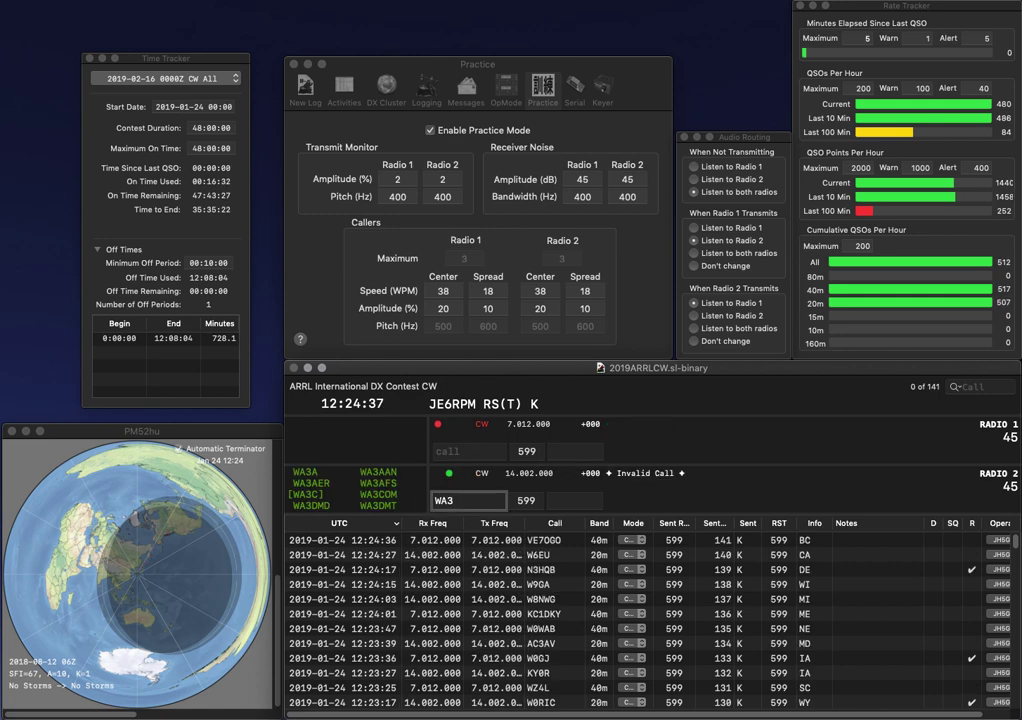
{"action": "type", "text": "OFR"}
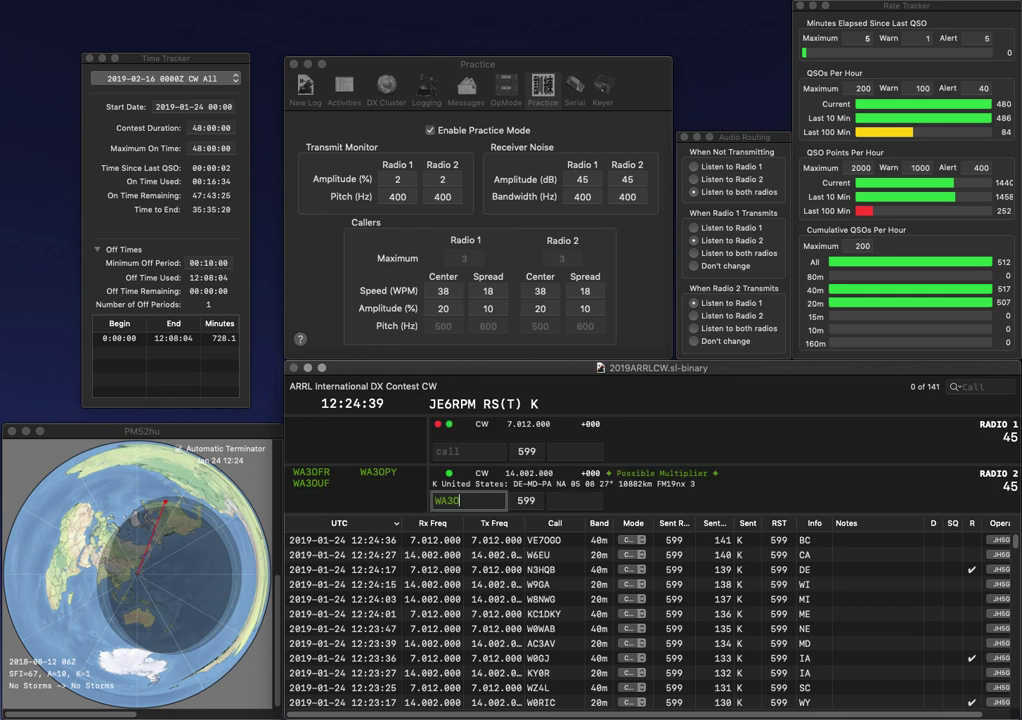
{"action": "key", "text": "Return"}
{"action": "type", "text": "2DRH"}
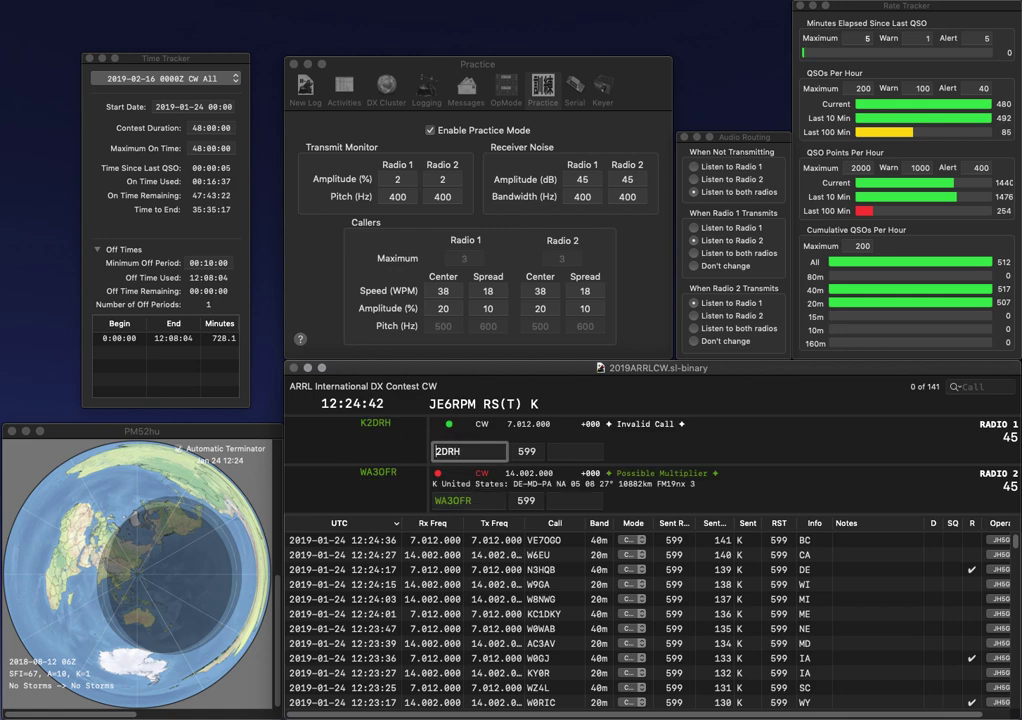
{"action": "key", "text": "Return"}
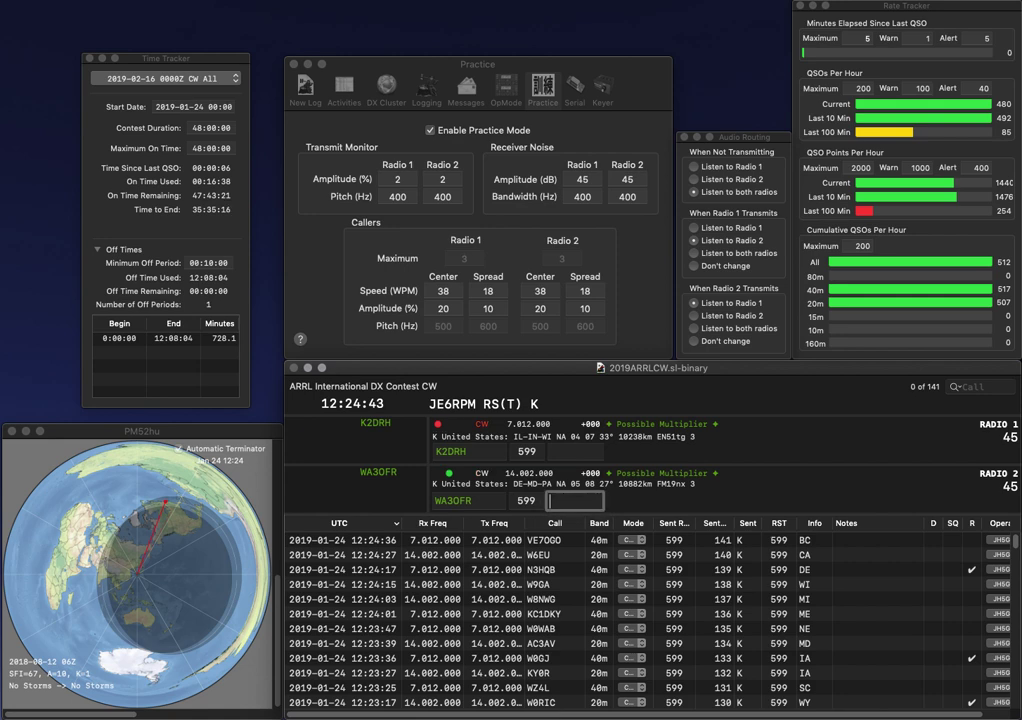
{"action": "type", "text": "DE"}
{"action": "key", "text": "Return"}
{"action": "type", "text": "N"}
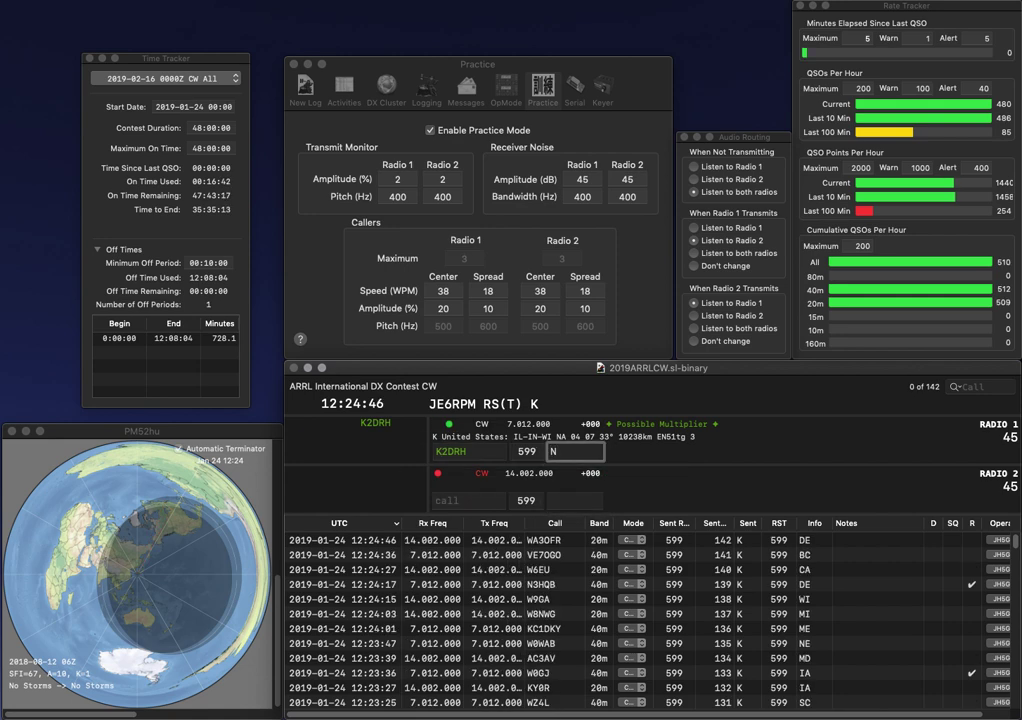
{"action": "key", "text": "Return"}
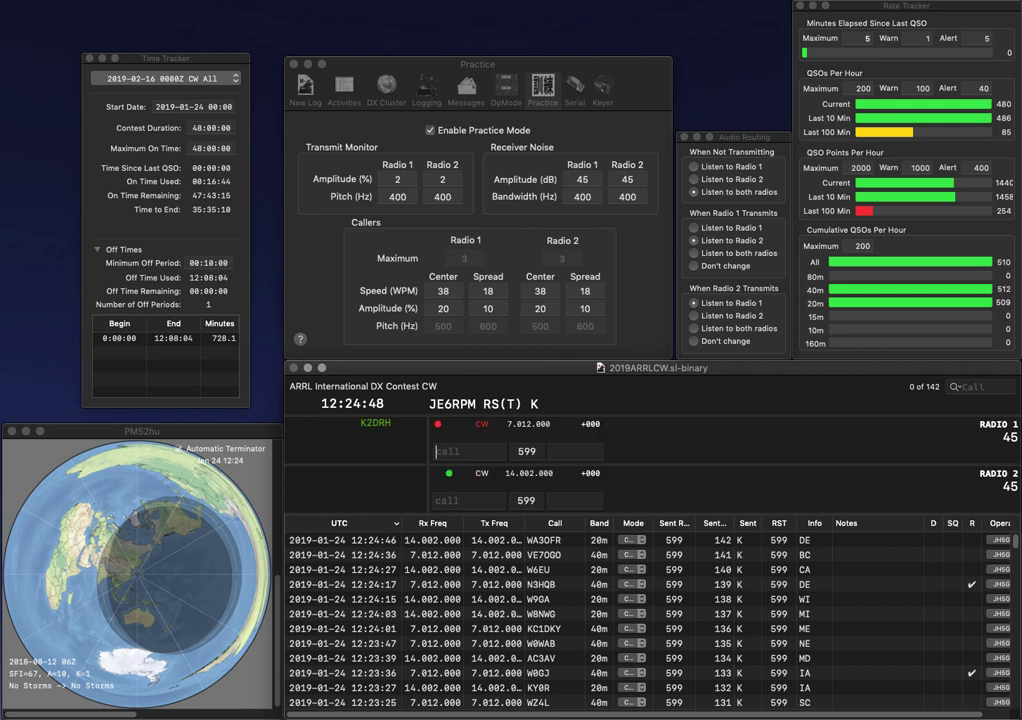
{"action": "type", "text": "K4HWH"}
{"action": "key", "text": "Return"}
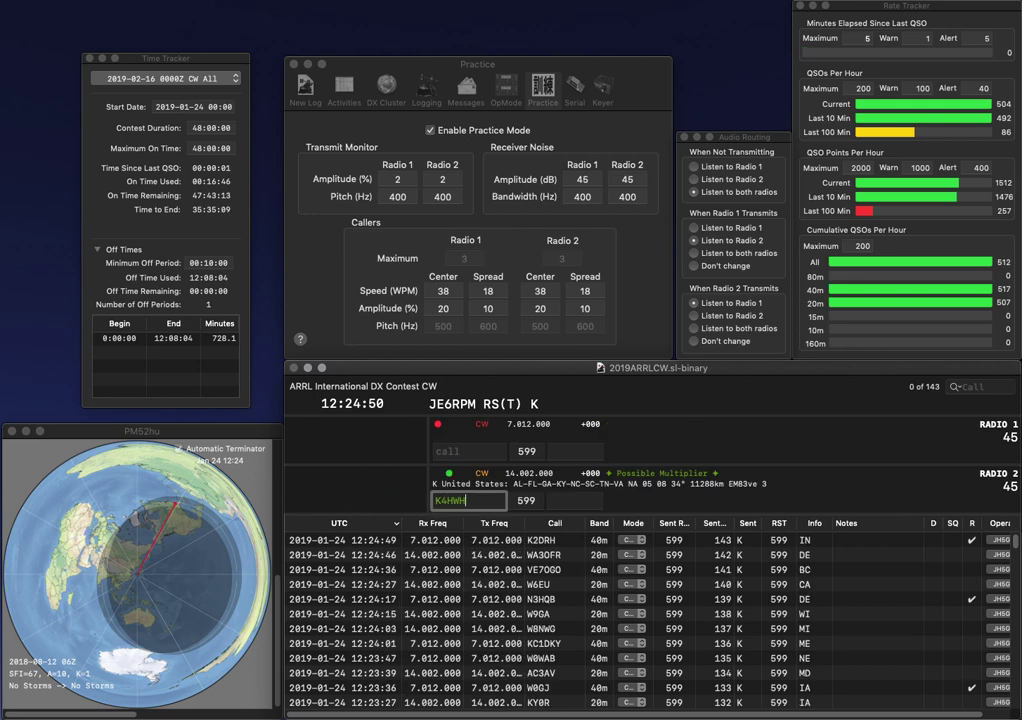
{"action": "type", "text": "K5BZI"}
{"action": "key", "text": "Return"}
{"action": "key", "text": "BackSpace"}
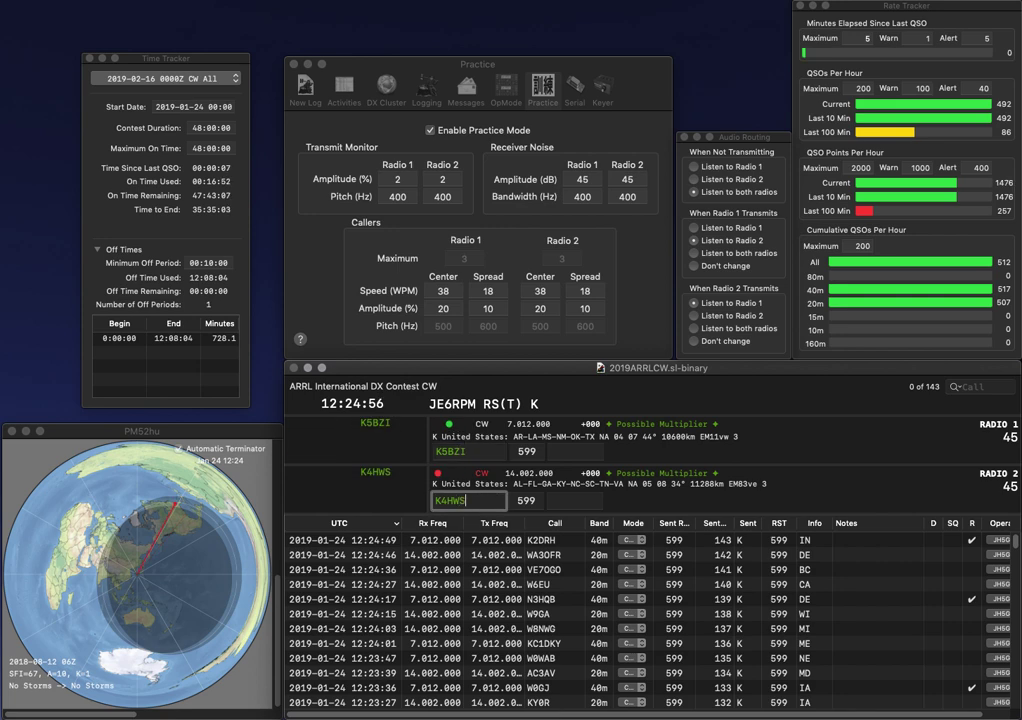
{"action": "key", "text": "Return"}
{"action": "key", "text": "space"}
{"action": "type", "text": "AR"}
{"action": "key", "text": "Return"}
{"action": "key", "text": "super+Left"}
{"action": "key", "text": "Delete"}
{"action": "type", "text": "N"}
{"action": "key", "text": "super+Right"}
{"action": "key", "text": "BackSpace"}
{"action": "type", "text": "H"}
{"action": "key", "text": "Return"}
{"action": "type", "text": "N3TO"}
{"action": "key", "text": "Return"}
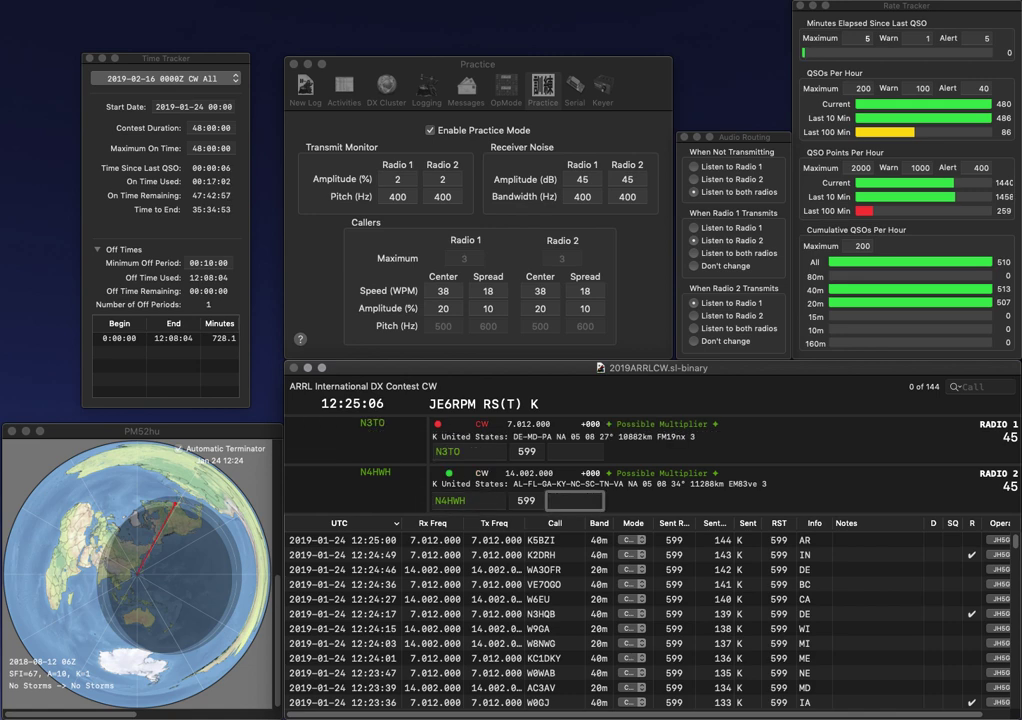
{"action": "type", "text": "KY"}
{"action": "key", "text": "Return"}
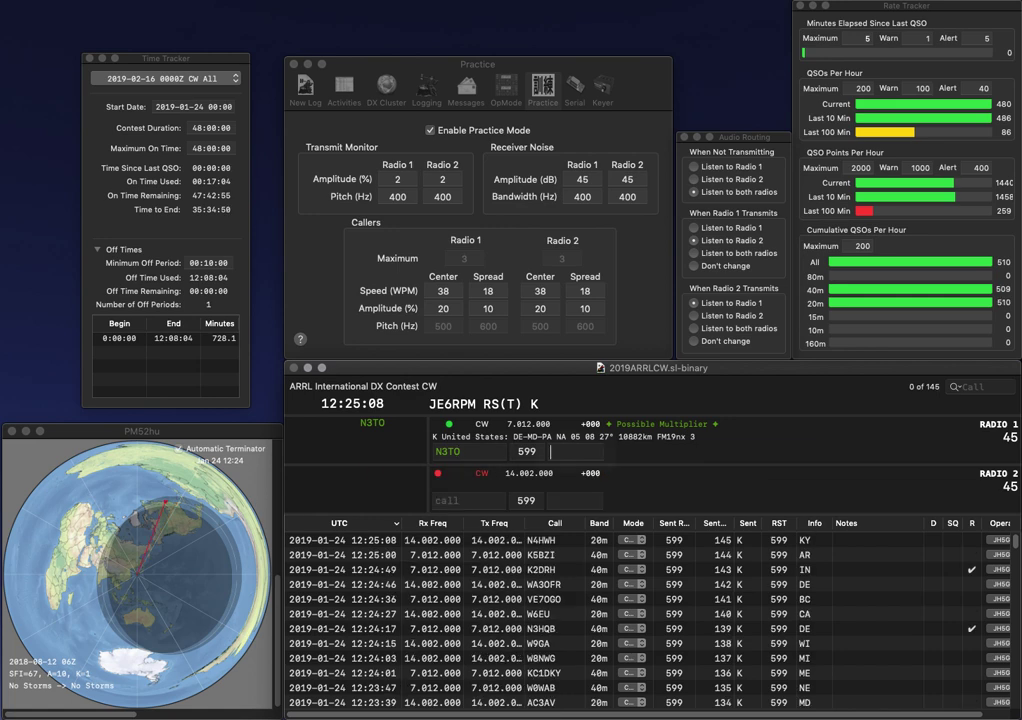
{"action": "key", "text": "space"}
{"action": "key", "text": "Left"}
{"action": "key", "text": "Left"}
{"action": "key", "text": "BackSpace"}
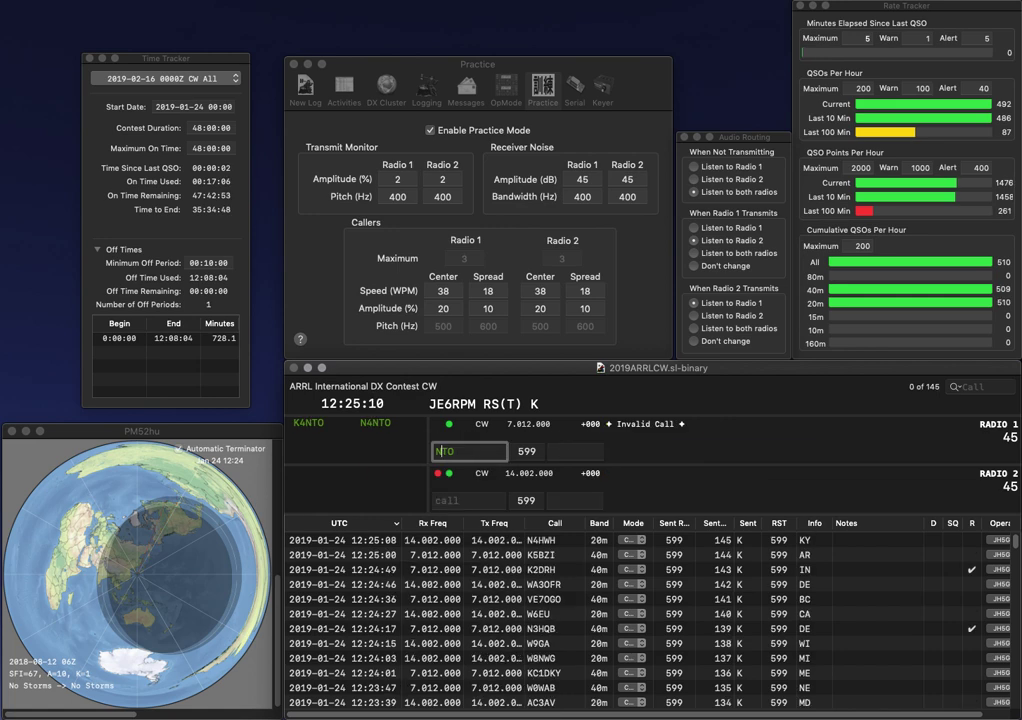
{"action": "type", "text": "4"}
{"action": "key", "text": "Return"}
{"action": "type", "text": "WQ4P"}
{"action": "key", "text": "Return"}
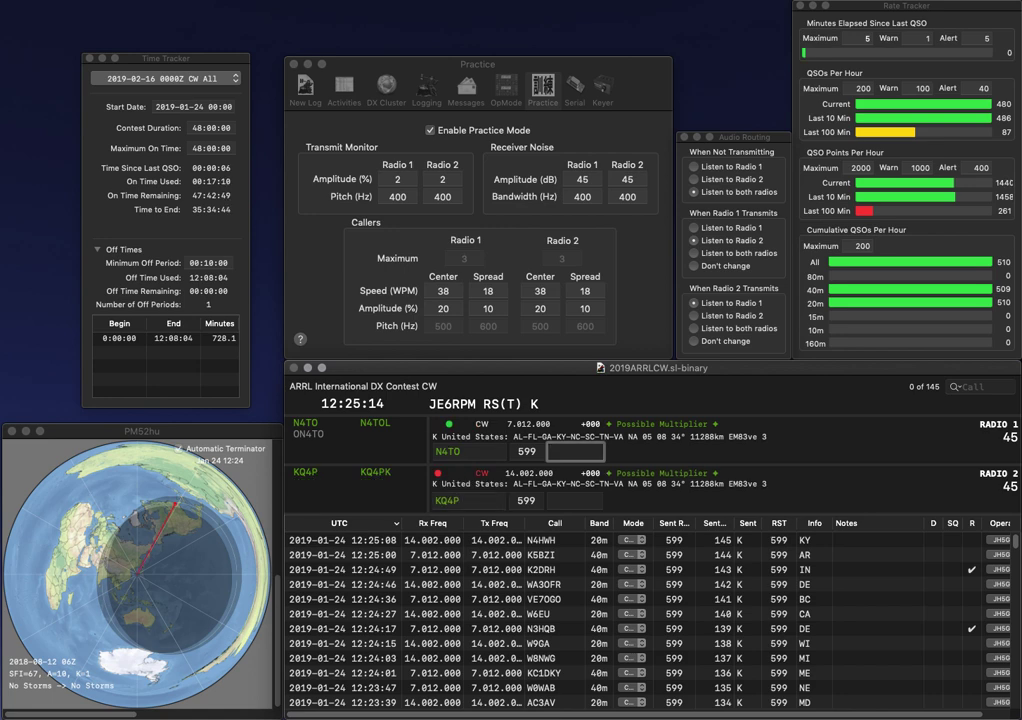
{"action": "type", "text": "FL"}
{"action": "key", "text": "Return"}
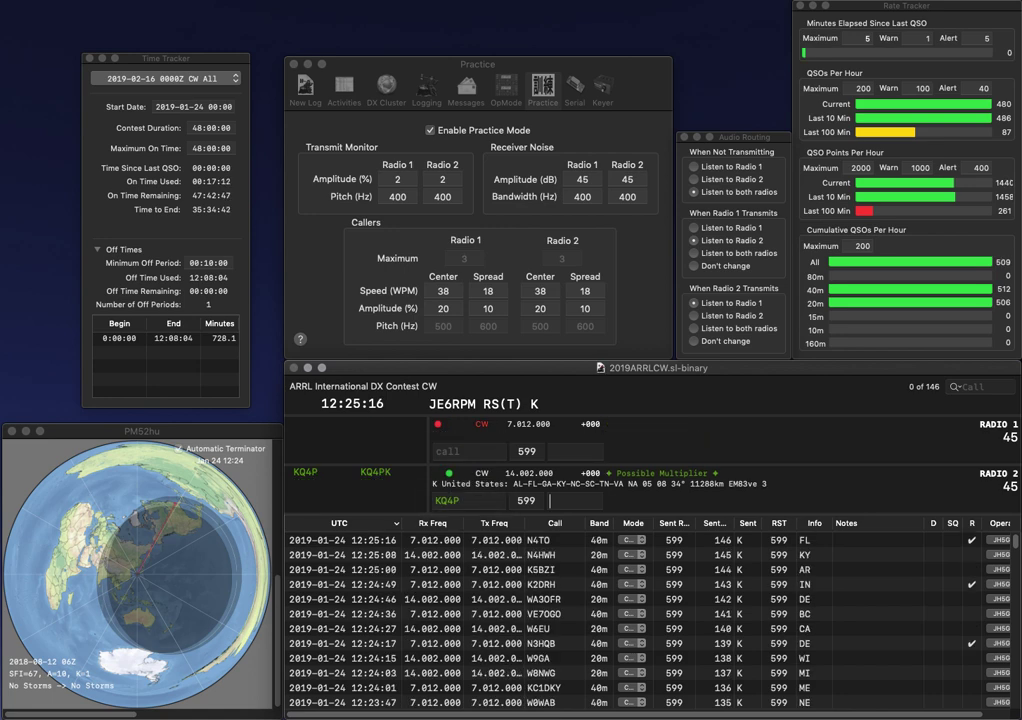
{"action": "type", "text": "A"}
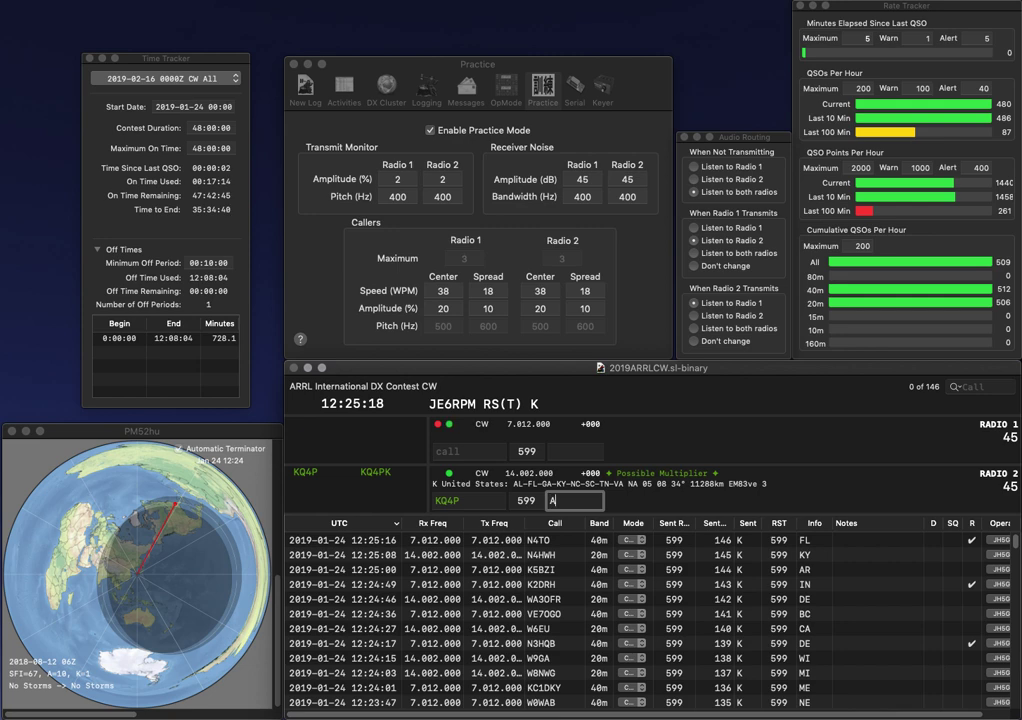
{"action": "type", "text": "L"}
{"action": "key", "text": "Return"}
{"action": "type", "text": "KI0"}
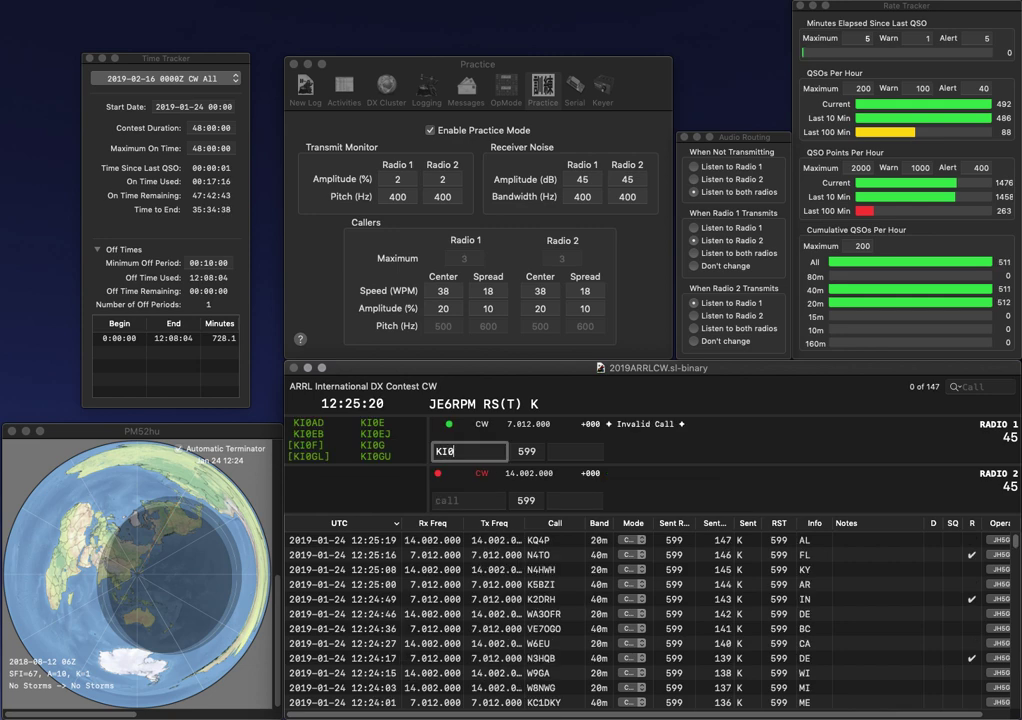
{"action": "type", "text": "HA"}
{"action": "key", "text": "Return"}
{"action": "type", "text": "W7WH"}
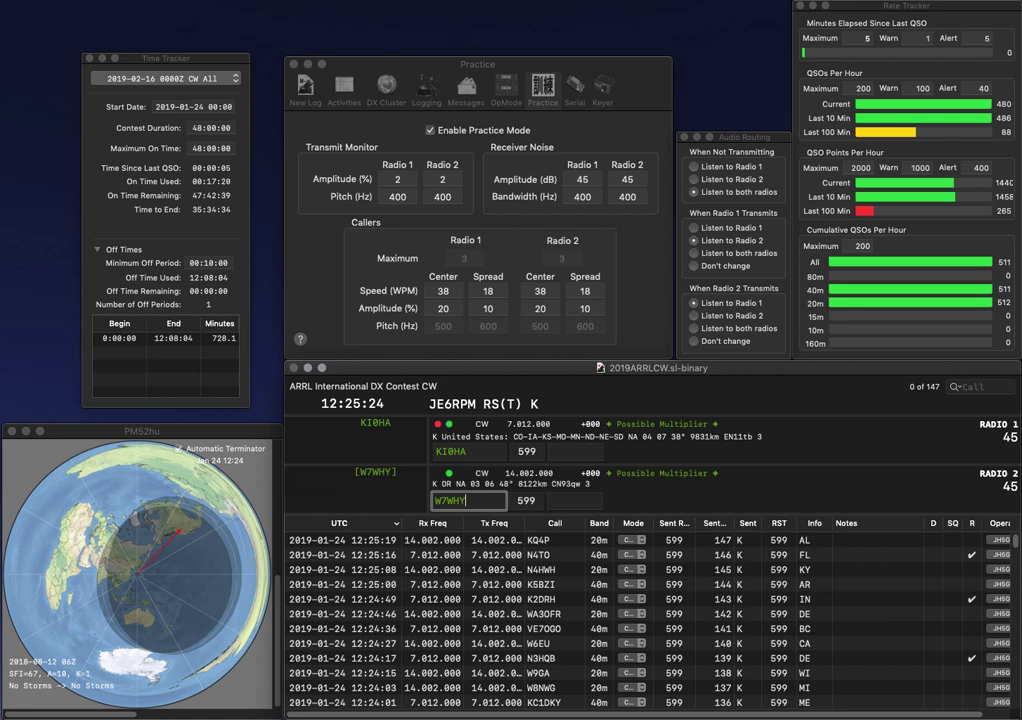
{"action": "type", "text": "Y"}
{"action": "key", "text": "Return"}
- Log KI0HA on Radio 1 with exchange MO and W7WHY on Radio 2 with exchange OR
{"action": "type", "text": "M"}
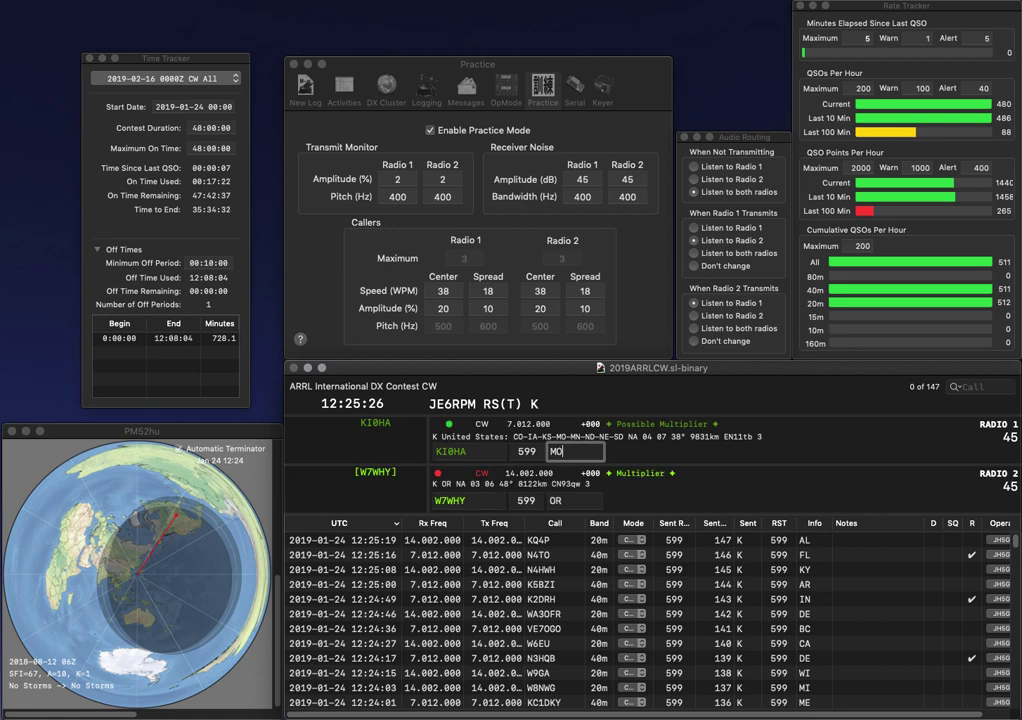
{"action": "type", "text": "O"}
{"action": "key", "text": "Return"}
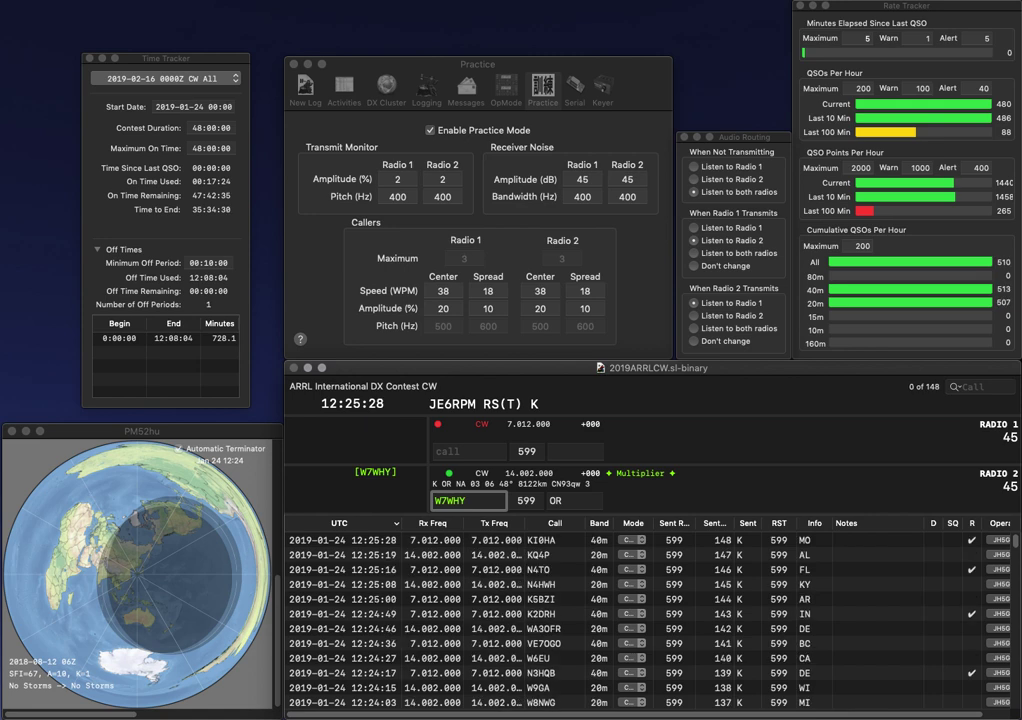
{"action": "key", "text": "Return"}
- Answer N7DZI on Radio 1 and NA9A on Radio 2
{"action": "type", "text": "N7DZI"}
{"action": "key", "text": "Return"}
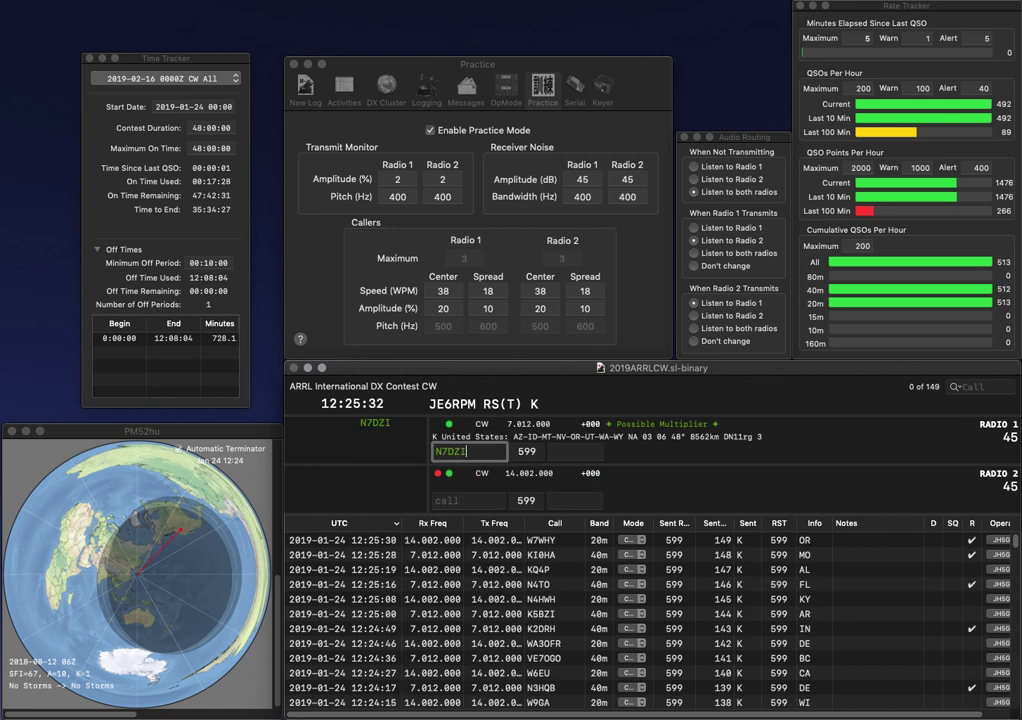
{"action": "type", "text": "NA9A"}
{"action": "key", "text": "Return"}
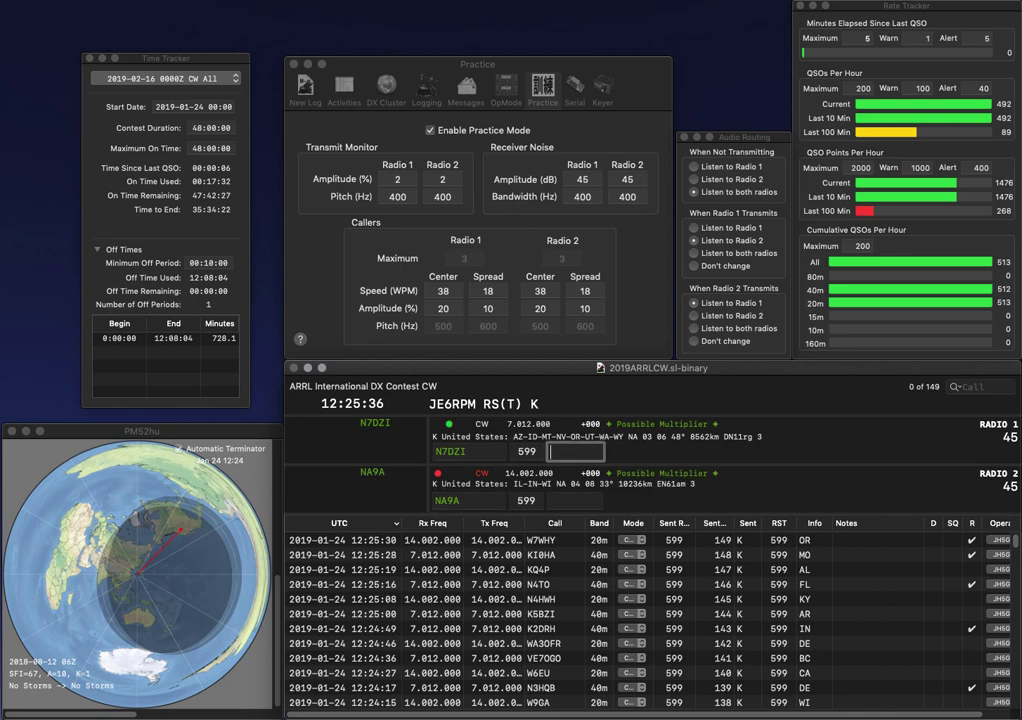
- Log N7DZI on Radio 1 with exchange WY and NA9A on Radio 2 with exchange IL
{"action": "type", "text": "WY"}
{"action": "key", "text": "Return"}
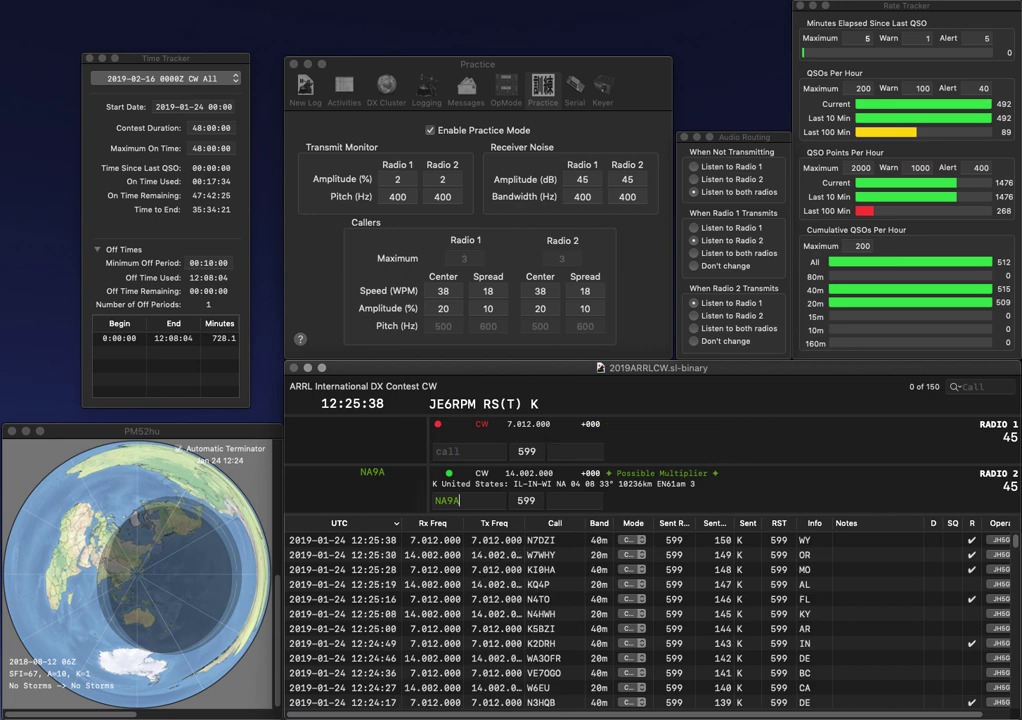
{"action": "type", "text": "IL"}
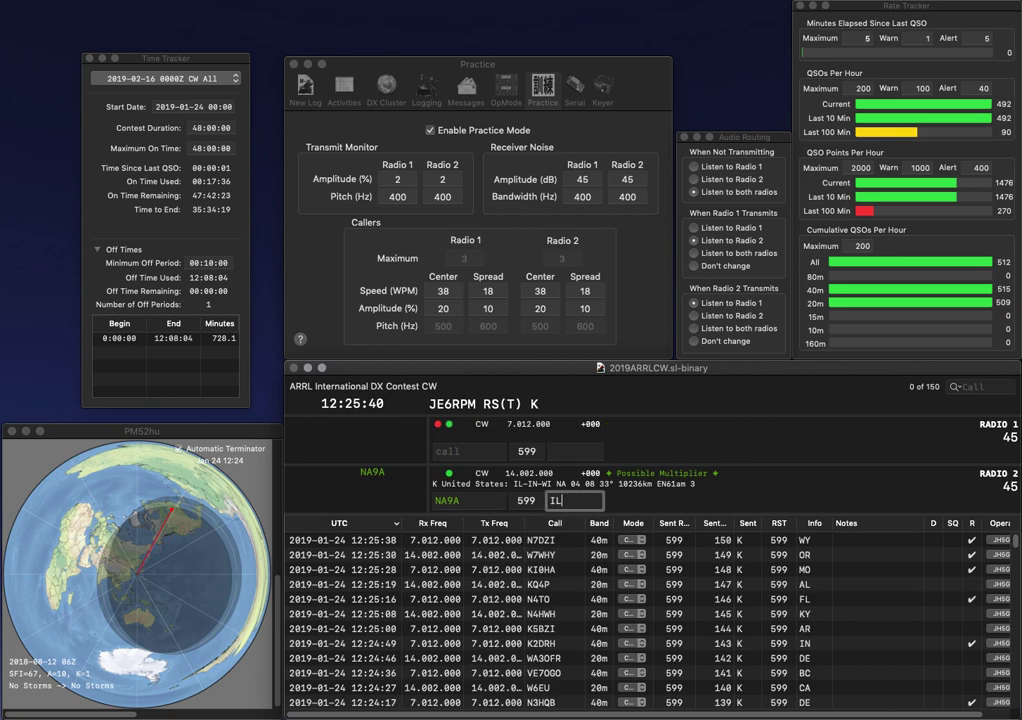
{"action": "key", "text": "Return"}
- Answer W2MMD on Radio 1 and enter the partial call VA6 on Radio 2
{"action": "type", "text": "W2MMD"}
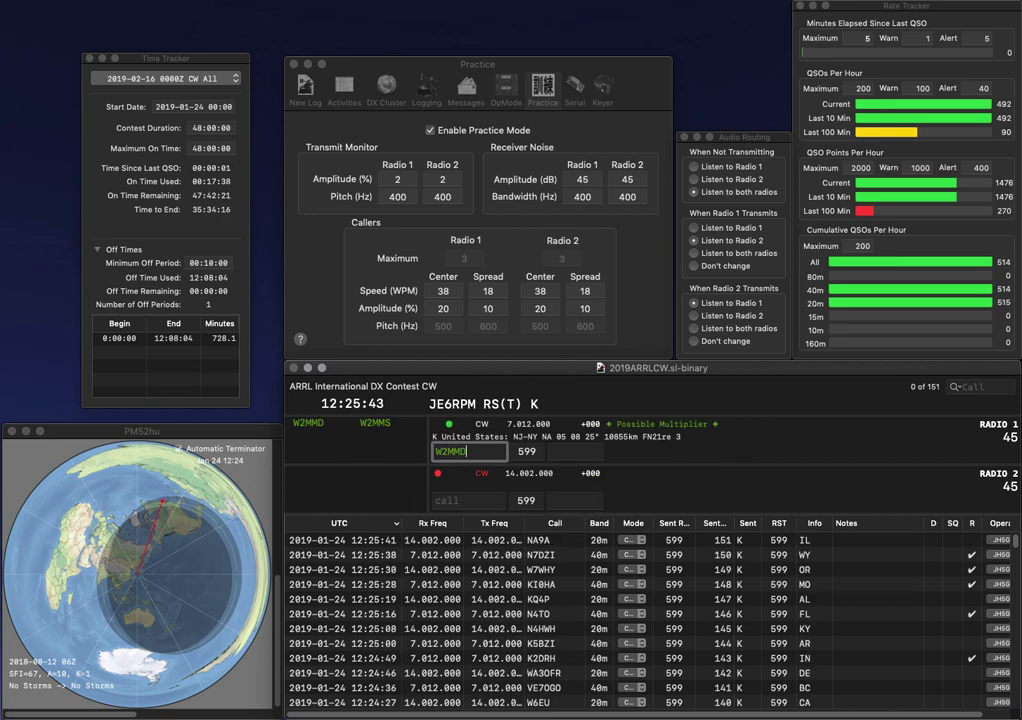
{"action": "key", "text": "Return"}
{"action": "type", "text": "VE"}
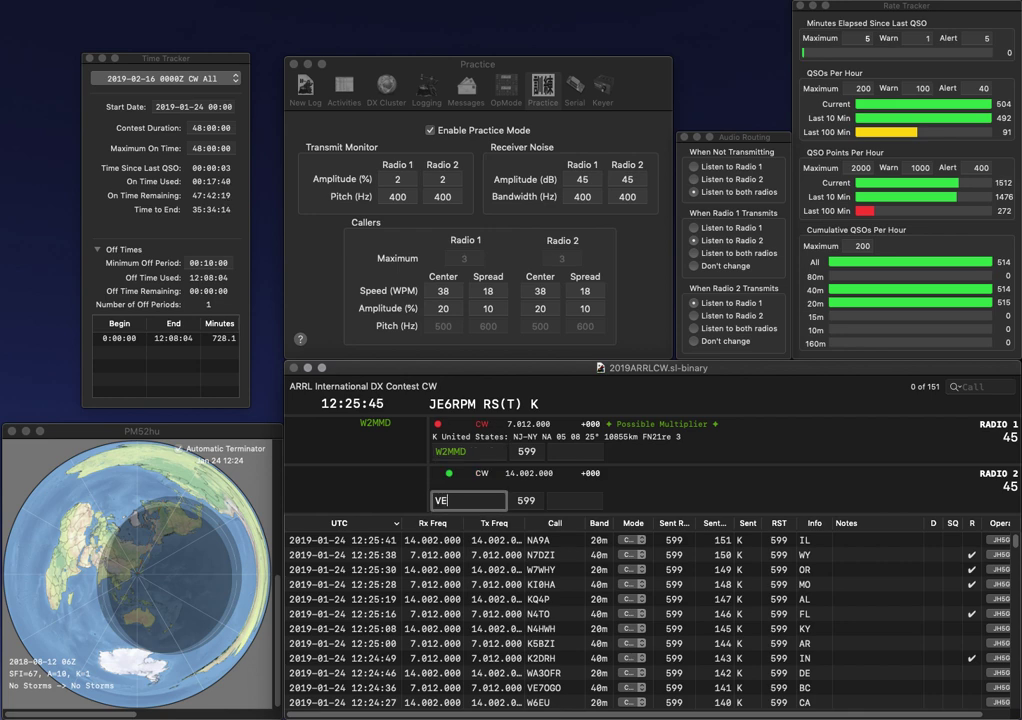
{"action": "type", "text": "A6"}
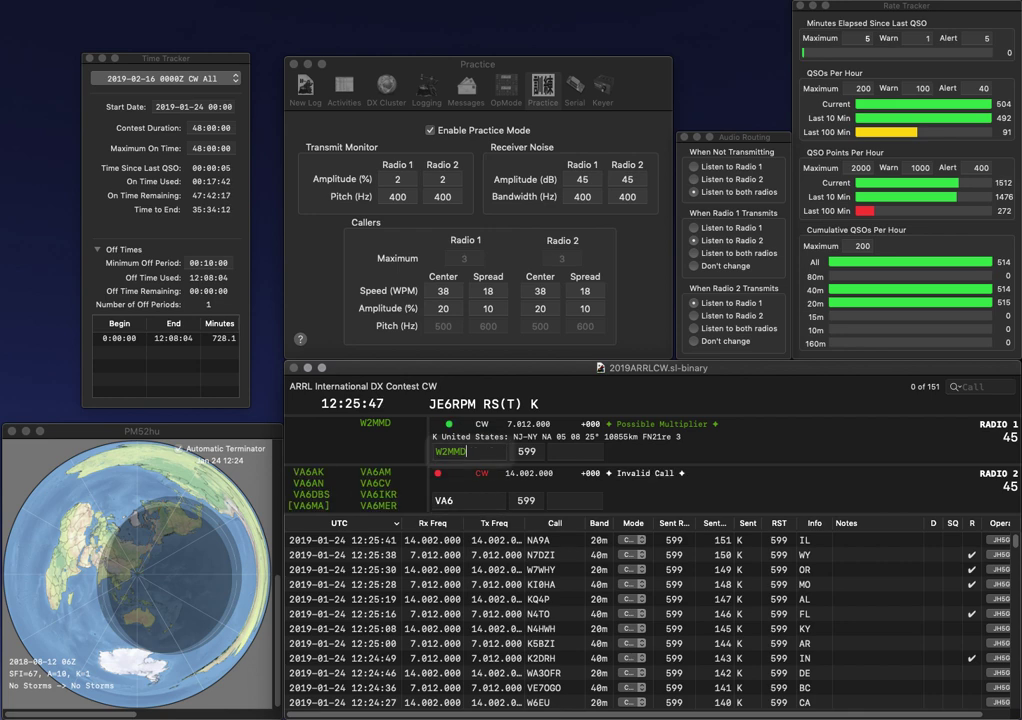
- Log W2MMD on Radio 1 with exchange NJ, and complete the Radio 2 call as VA6RTB and answer it
{"action": "type", "text": "N"}
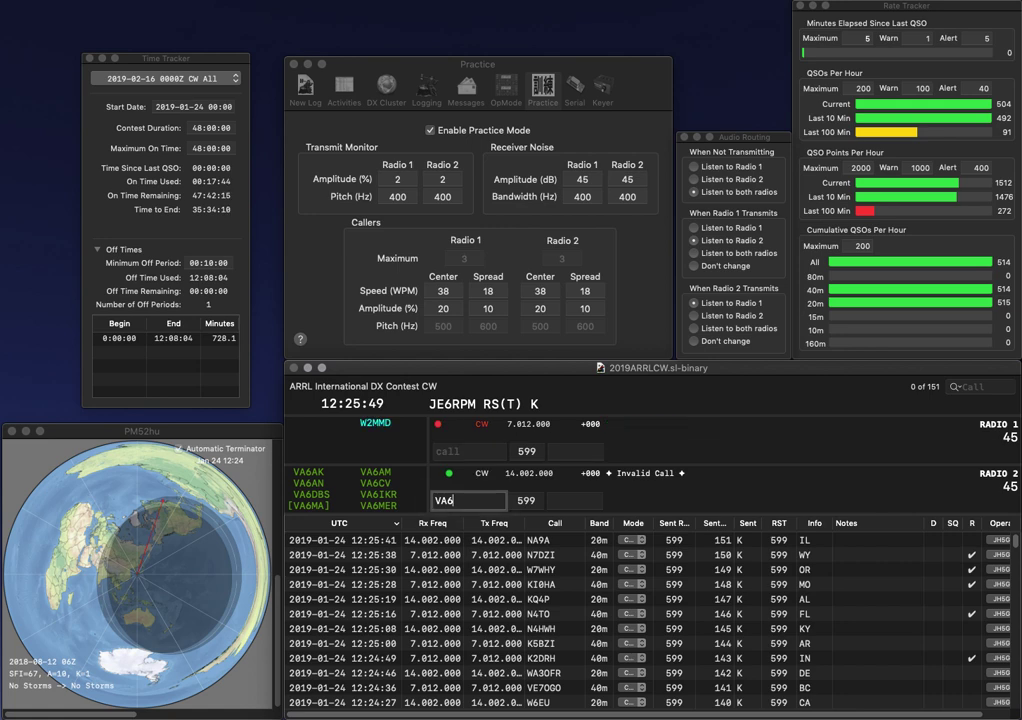
{"action": "key", "text": "Return"}
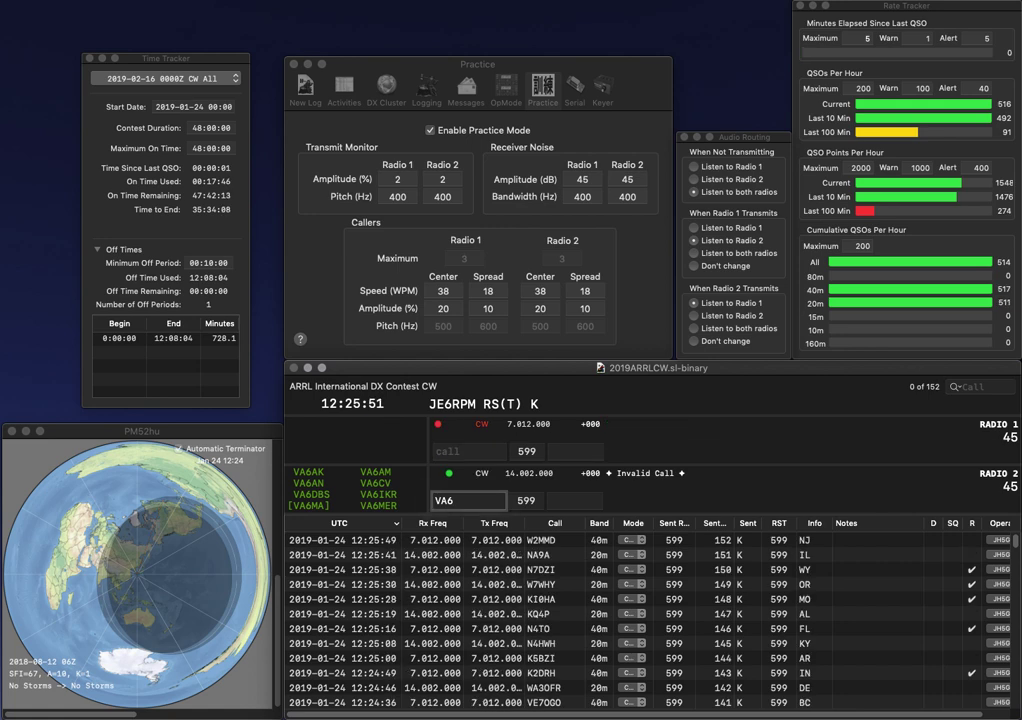
{"action": "type", "text": "RTB"}
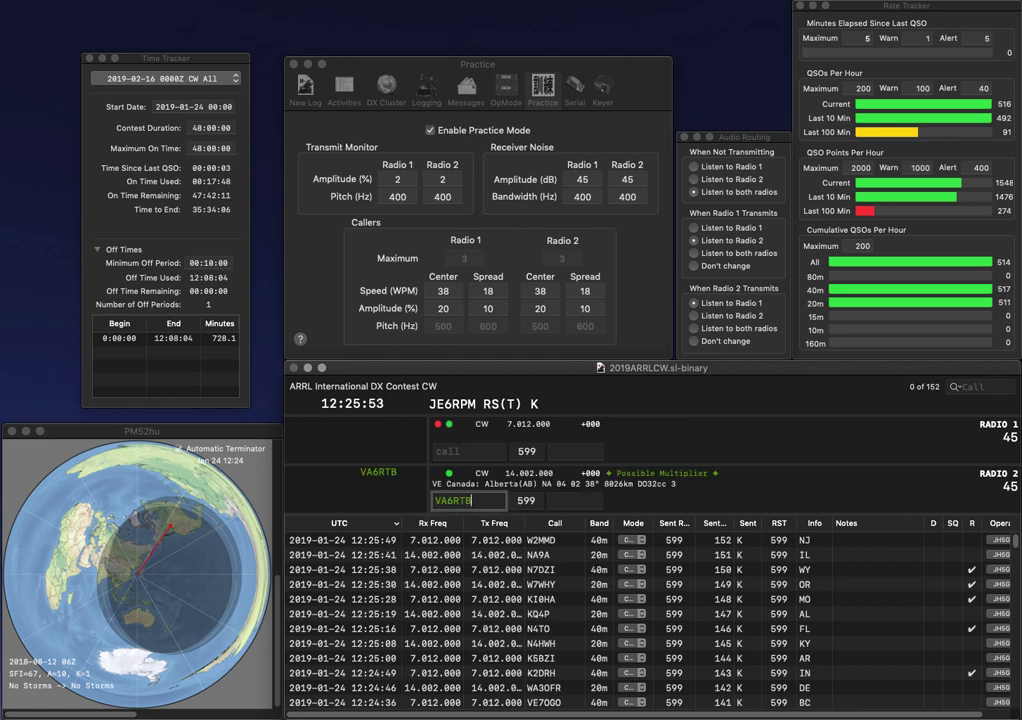
{"action": "key", "text": "Return"}
- Enter the Radio 1 caller as WA4CR and answer it
{"action": "type", "text": "4CR"}
{"action": "key", "text": "Home"}
{"action": "type", "text": "WA"}
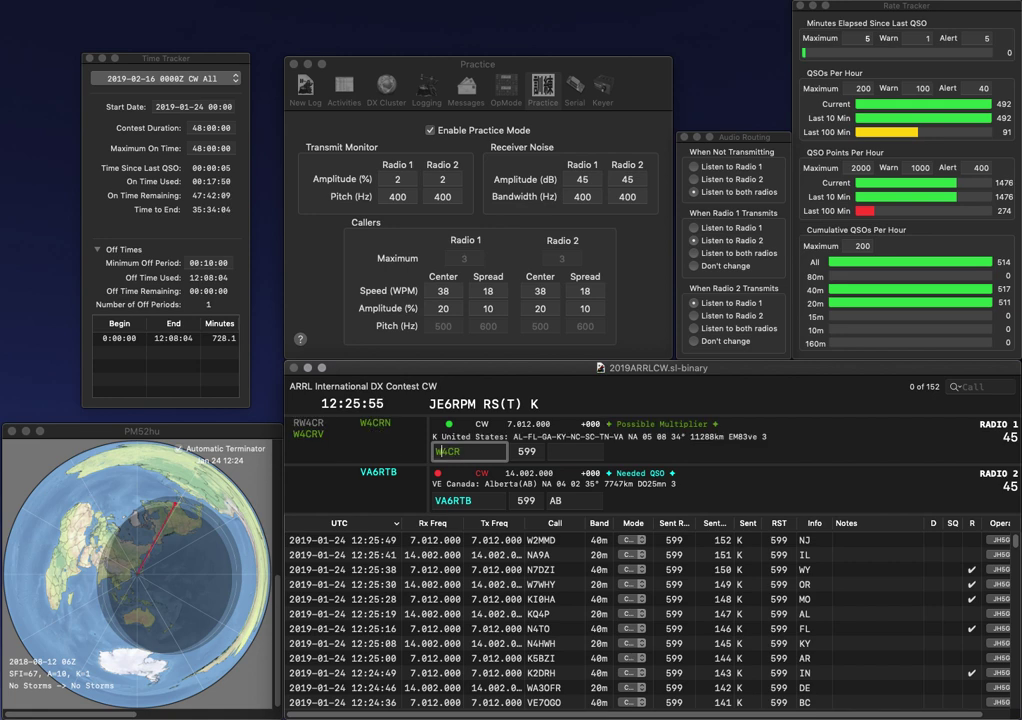
{"action": "key", "text": "Return"}
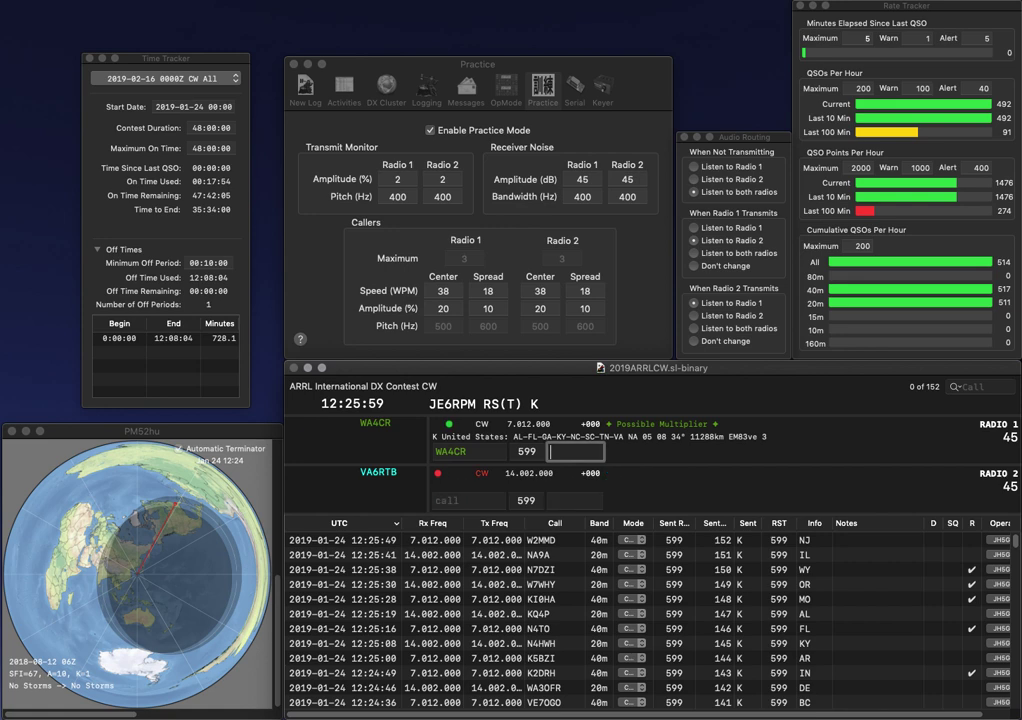
- Log VA6RTB on Radio 2 with exchange AB and WA4CR on Radio 1 with exchange NC
{"action": "key", "text": "Return"}
{"action": "type", "text": "NC"}
{"action": "key", "text": "Return"}
- Start entering the call of another station on Radio 2, beginning with V
{"action": "type", "text": "VE"}
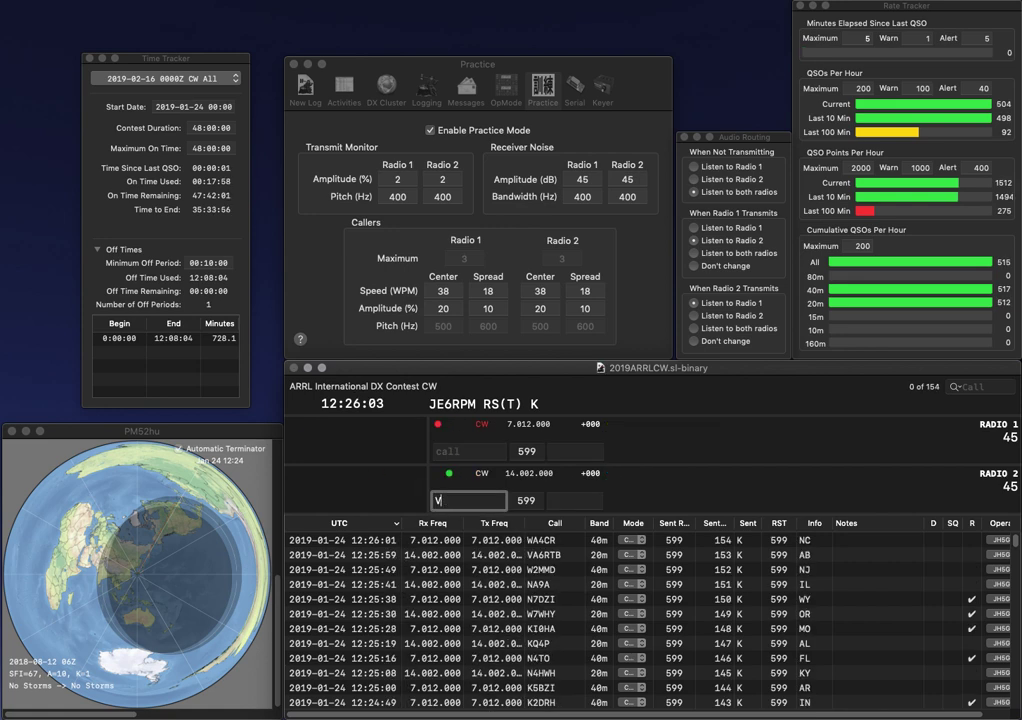
- Enter the partial call VA3 on Radio 2 and the call NU7Y on Radio 1
{"action": "key", "text": "BackSpace"}
{"action": "type", "text": "A3"}
{"action": "key", "text": "grave"}
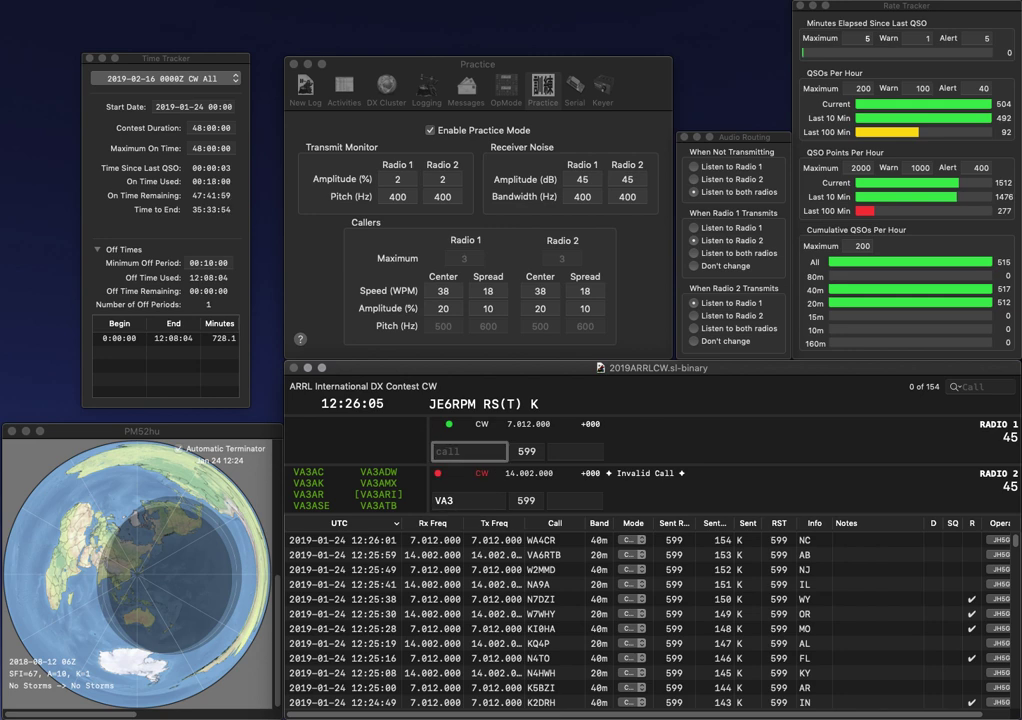
{"action": "type", "text": "NU7Y"}
{"action": "key", "text": "grave"}
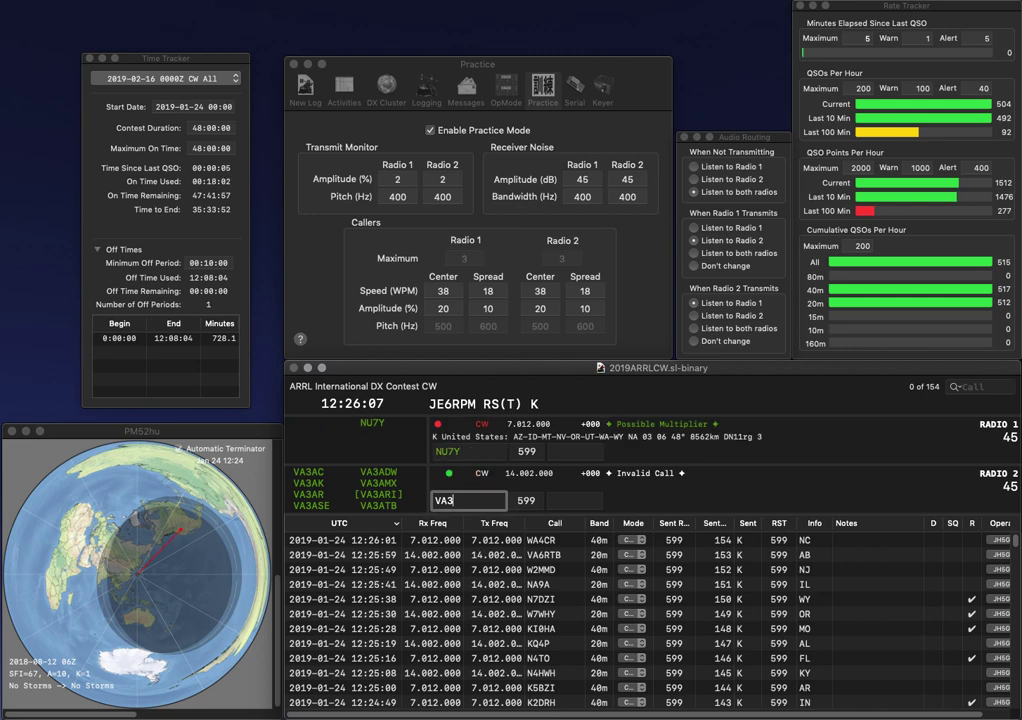
- Complete the Radio 2 call as VA3SFM and log both contacts, NU7Y with exchange ID and VA3SFM with ON
{"action": "type", "text": "F"}
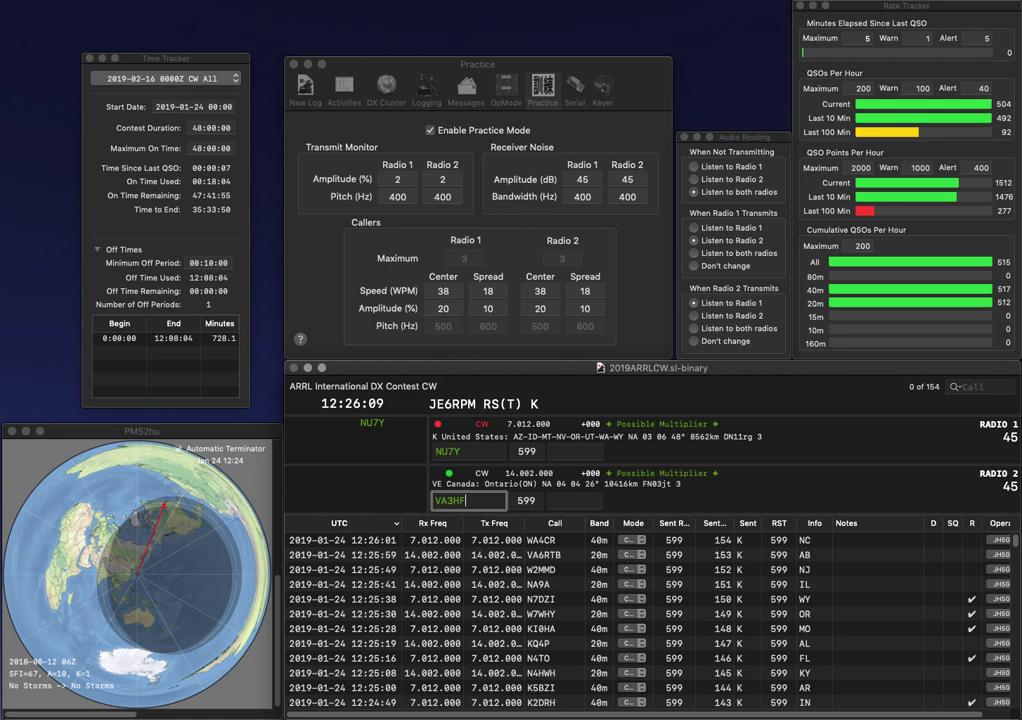
{"action": "type", "text": "MSFM"}
{"action": "key", "text": "grave"}
{"action": "type", "text": "ID"}
{"action": "key", "text": "grave"}
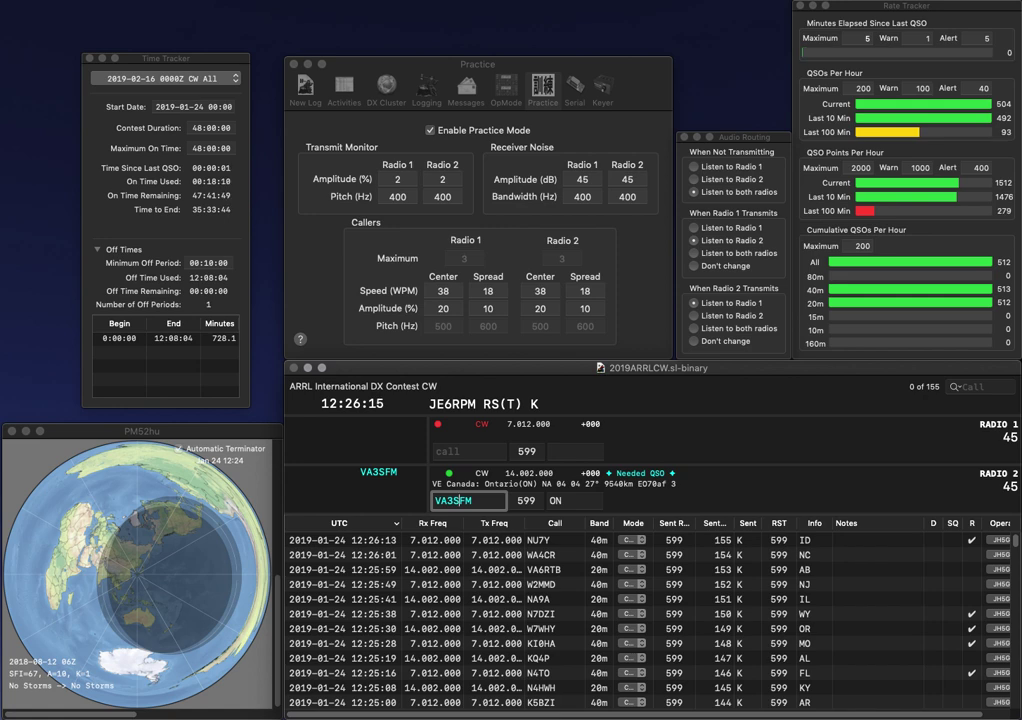
{"action": "key", "text": "Return"}
{"action": "type", "text": "W3SFG"}
{"action": "key", "text": "Return"}
{"action": "type", "text": "VE7"}
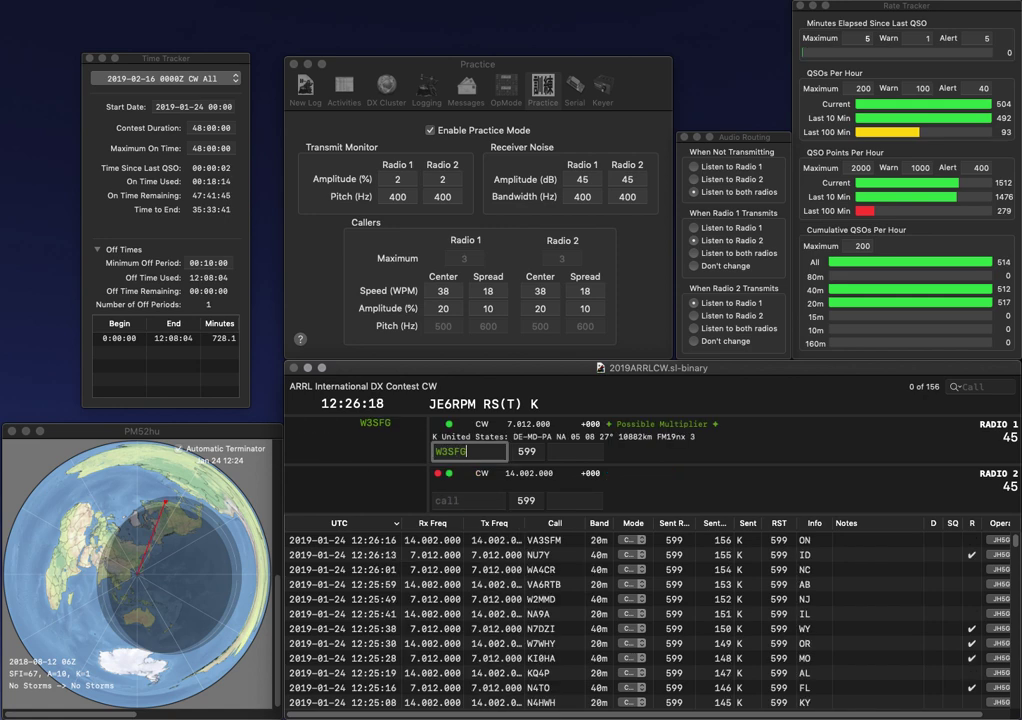
{"action": "type", "text": "CV"}
{"action": "key", "text": "Return"}
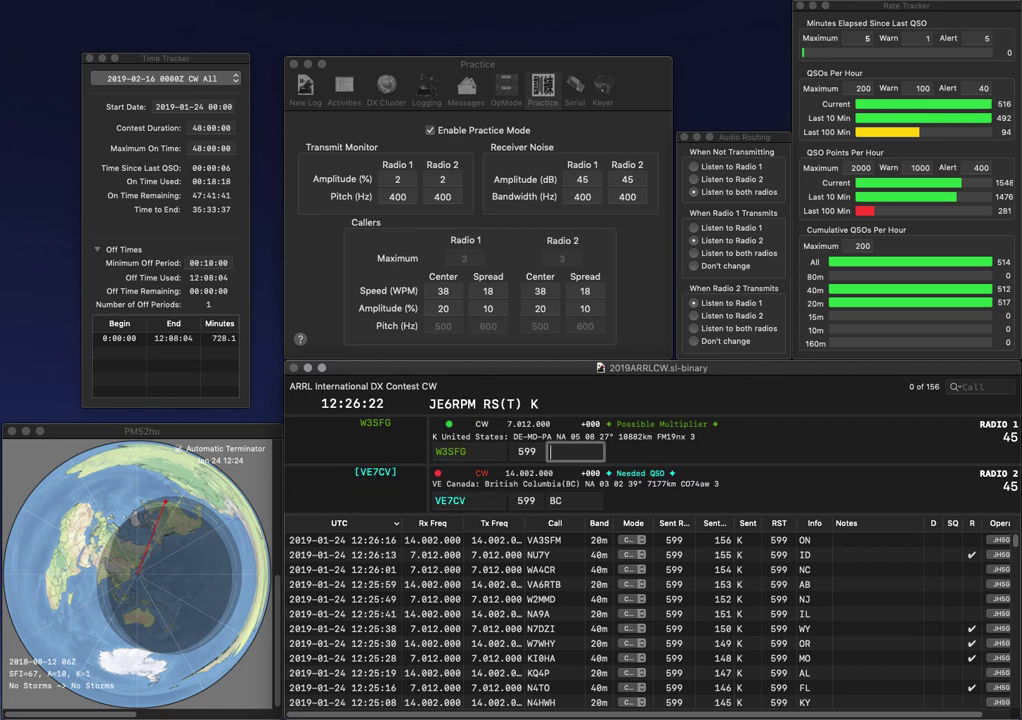
{"action": "type", "text": "MD"}
{"action": "key", "text": "Return"}
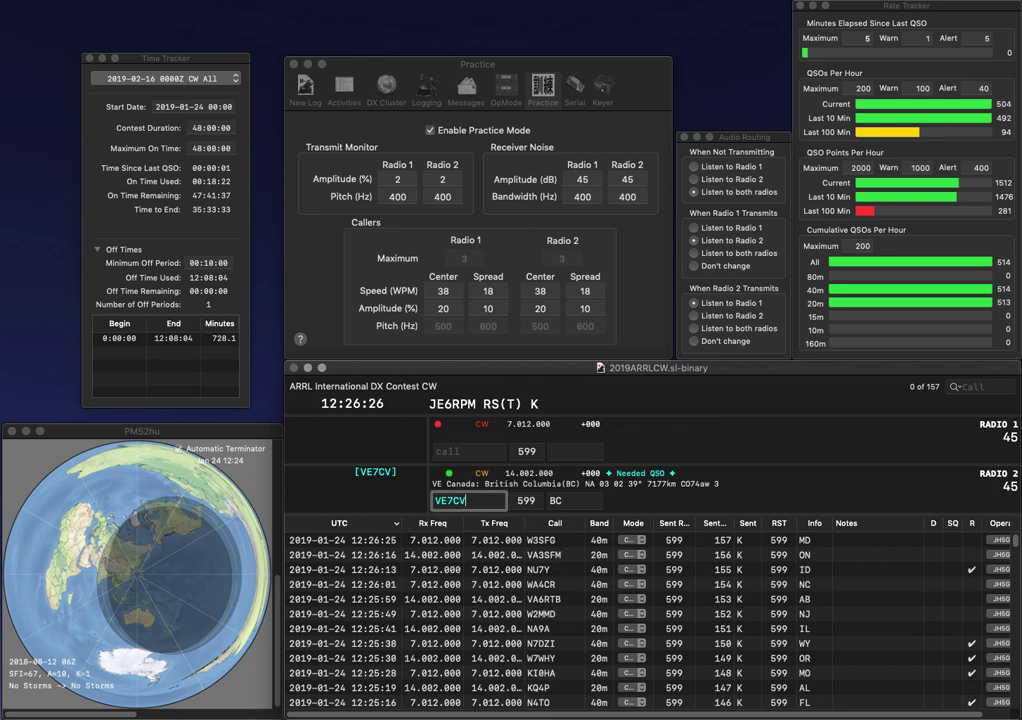
{"action": "key", "text": "Return"}
{"action": "type", "text": "W8"}
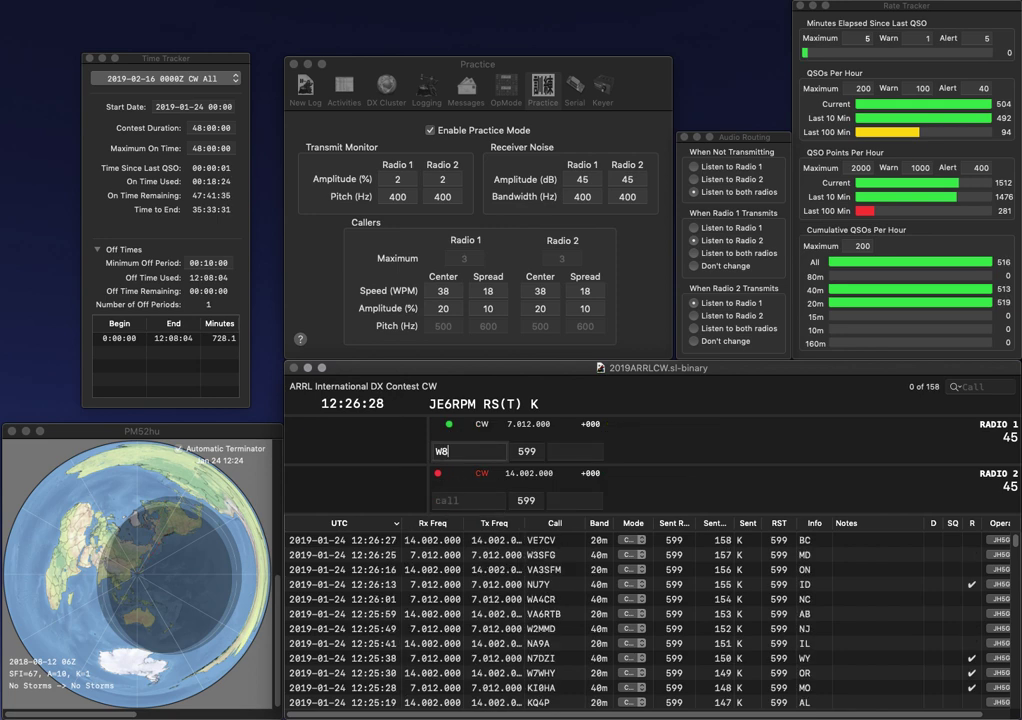
{"action": "type", "text": "ZPF"}
{"action": "key", "text": "Return"}
{"action": "type", "text": "K"}
{"action": "key", "text": "BackSpace"}
{"action": "type", "text": "N"}
{"action": "type", "text": "FE"}
{"action": "key", "text": "Left"}
{"action": "key", "text": "Left"}
{"action": "key", "text": "Left"}
{"action": "key", "text": "BackSpace"}
{"action": "type", "text": "KC"}
{"action": "key", "text": "BackSpace"}
{"action": "type", "text": "J4"}
{"action": "key", "text": "Return"}
{"action": "type", "text": "OH"}
{"action": "key", "text": "Return"}
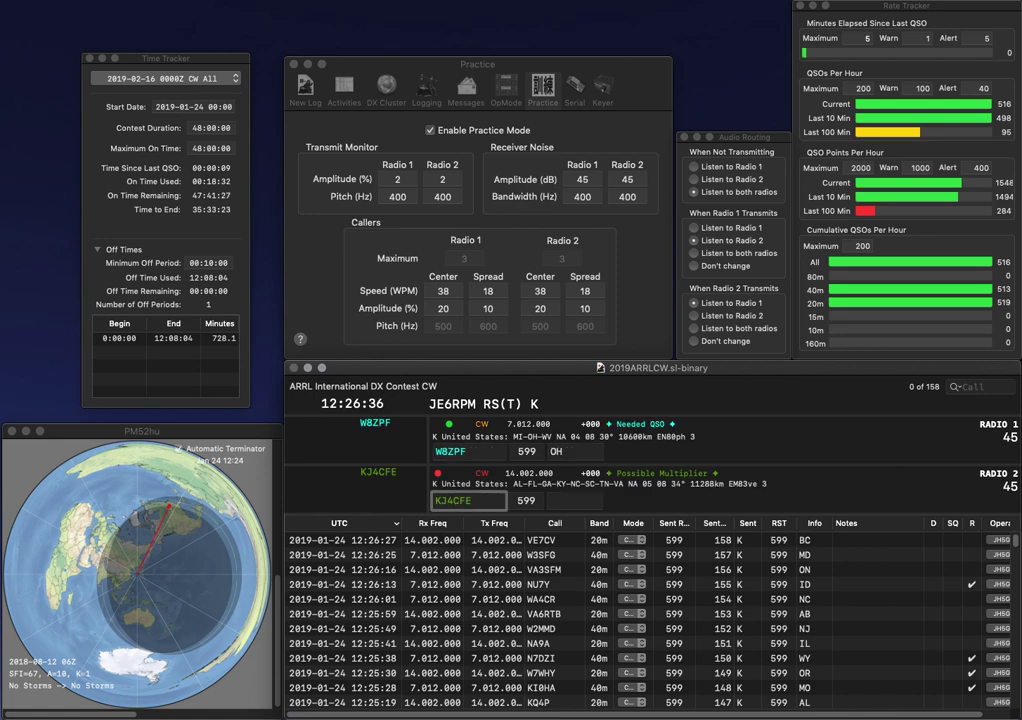
{"action": "key", "text": "Return"}
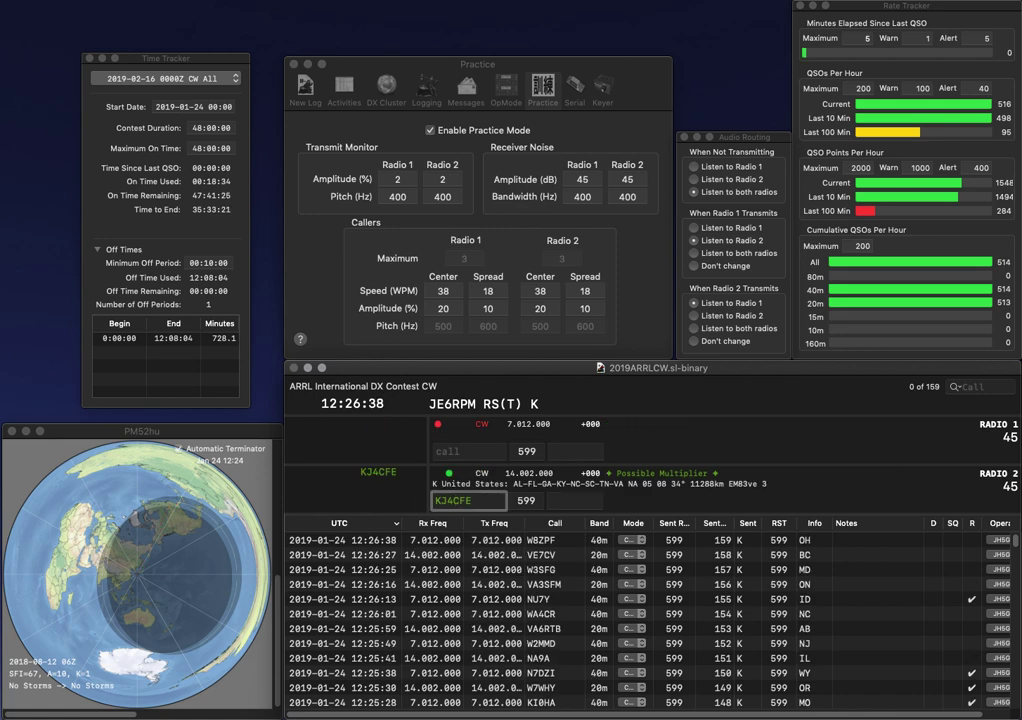
{"action": "key", "text": "BackSpace"}
{"action": "key", "text": "BackSpace"}
{"action": "type", "text": "C1"}
{"action": "key", "text": "Up"}
{"action": "type", "text": "E"}
{"action": "key", "text": "Left"}
{"action": "type", "text": "VE"}
{"action": "key", "text": "Return"}
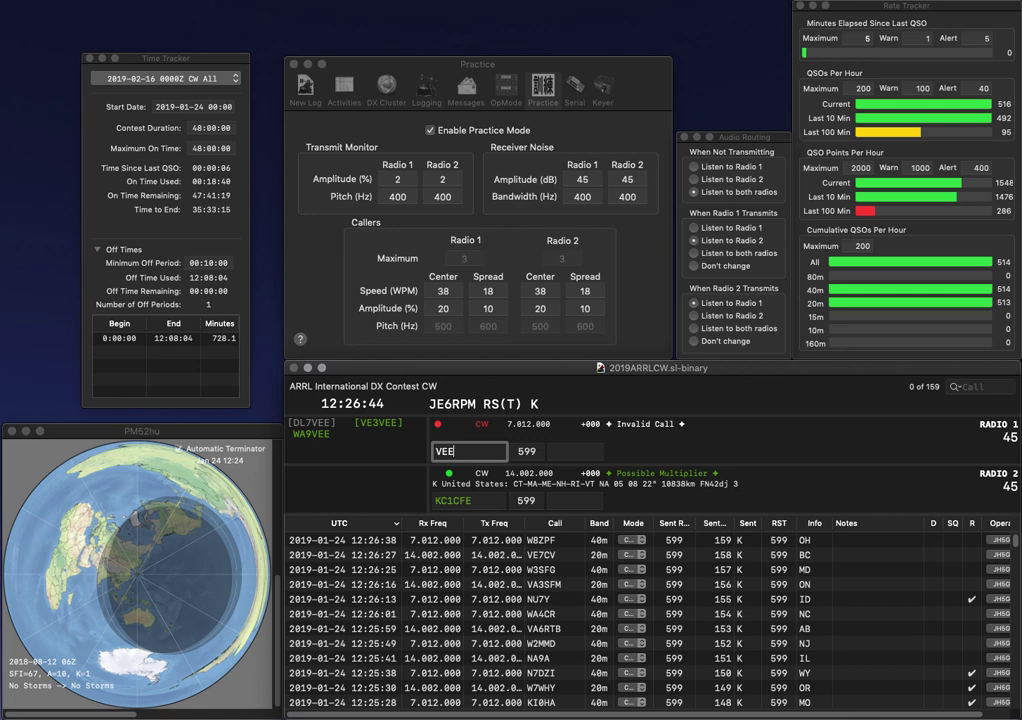
{"action": "key", "text": "Down"}
{"action": "key", "text": "BackSpace"}
{"action": "key", "text": "BackSpace"}
{"action": "type", "text": "UE"}
{"action": "key", "text": "Return"}
{"action": "key", "text": "BackSpace"}
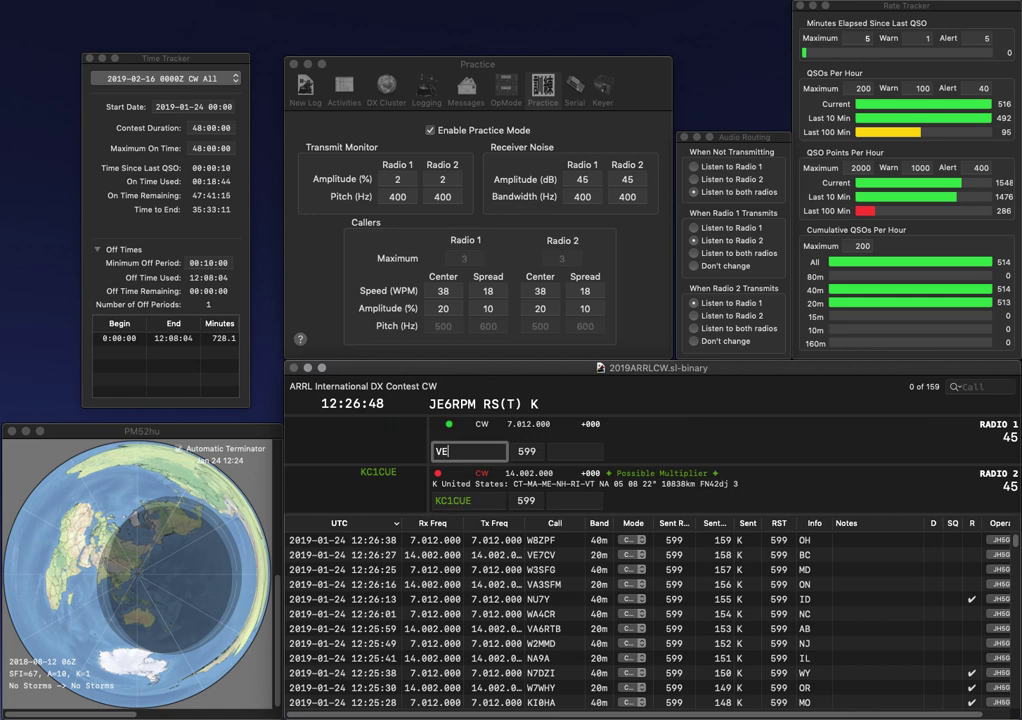
{"action": "type", "text": "6SC"}
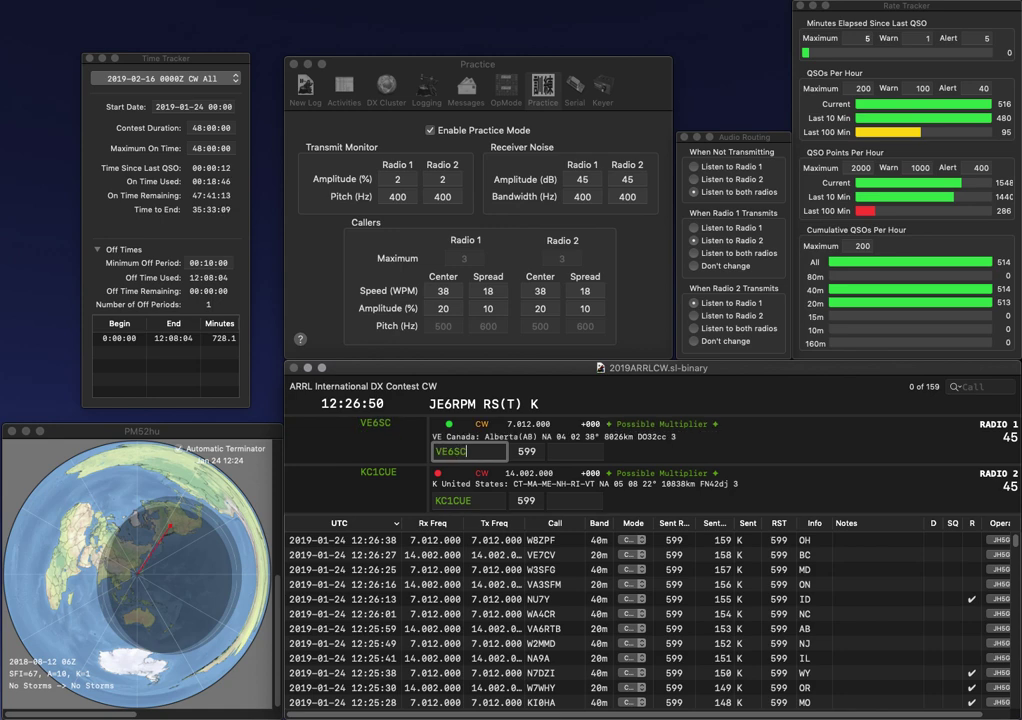
{"action": "key", "text": "Return"}
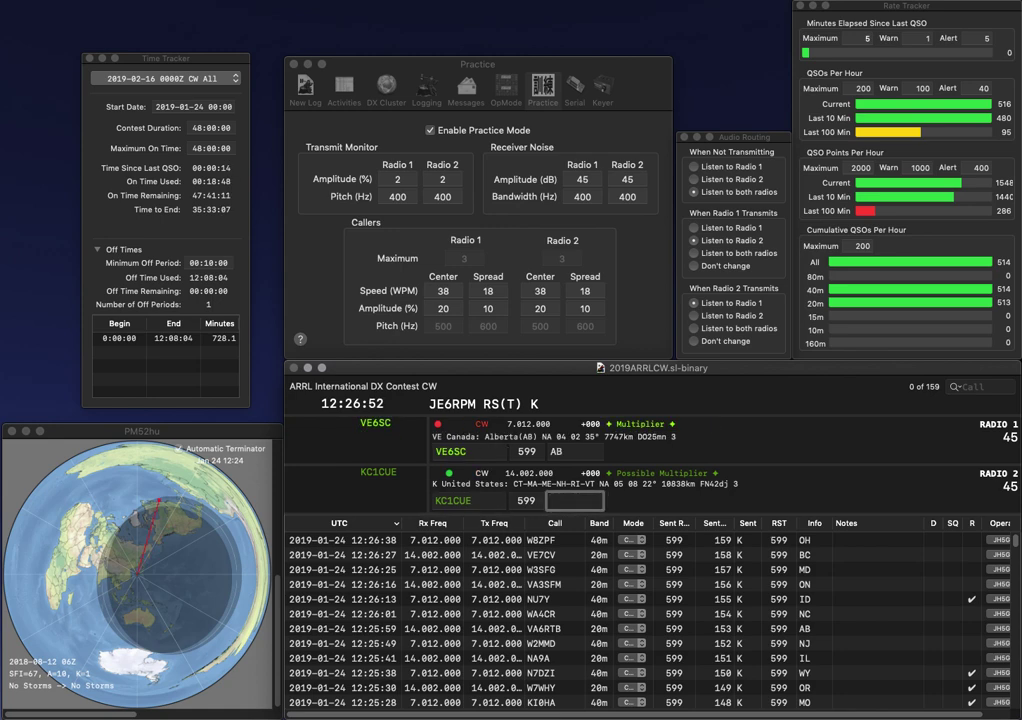
{"action": "type", "text": "MA"}
{"action": "key", "text": "Return"}
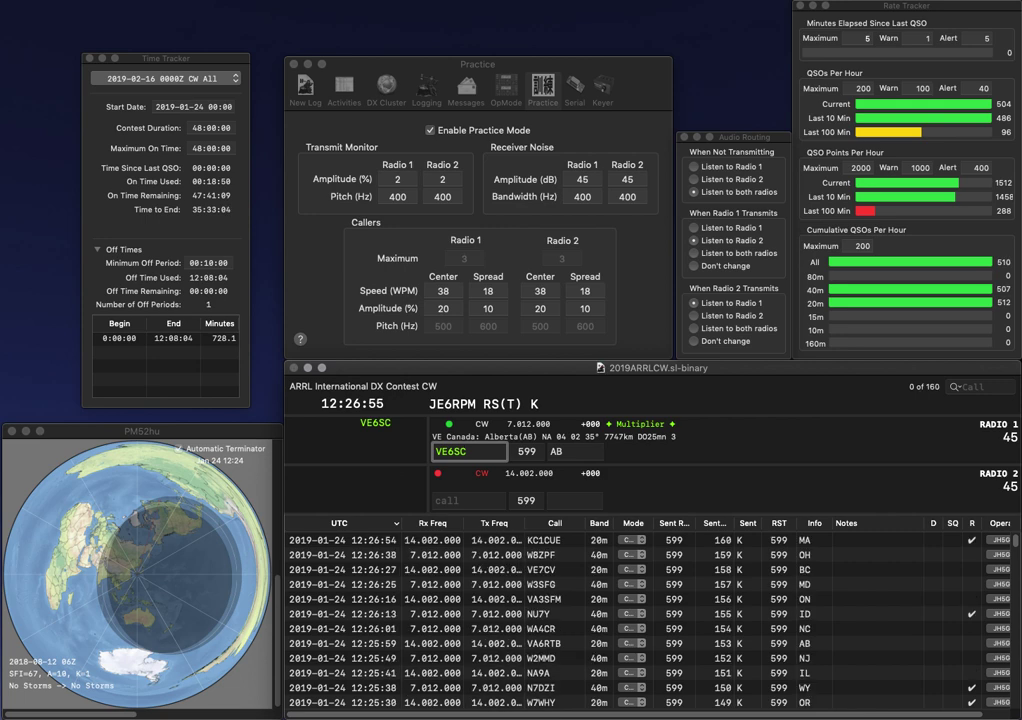
{"action": "key", "text": "Return"}
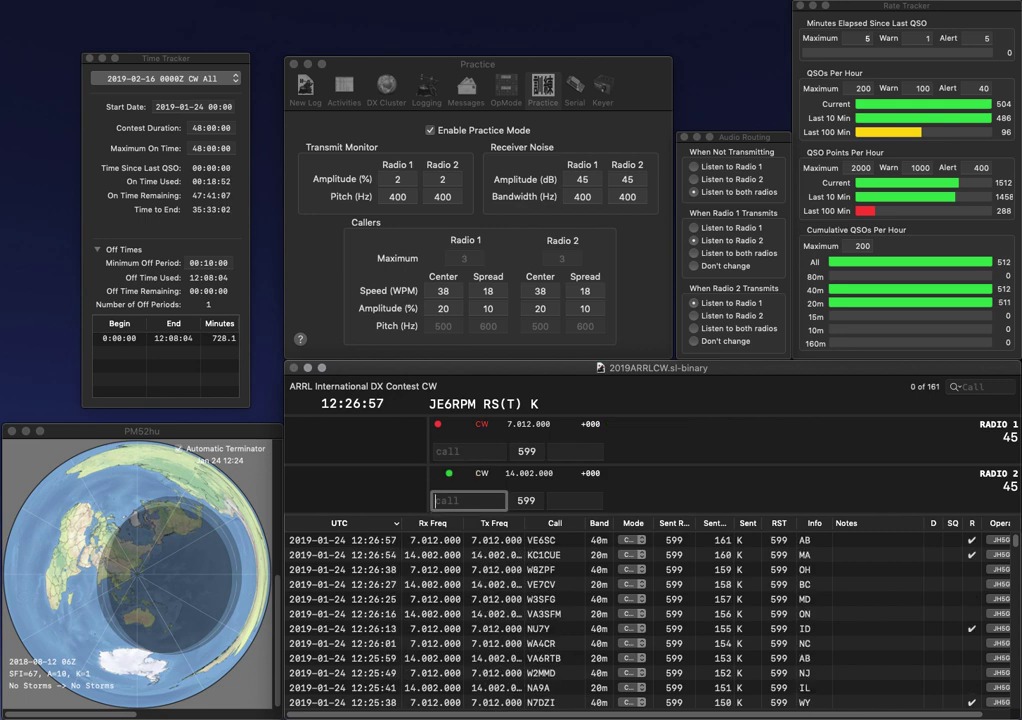
- Enter the call AG5QH on Radio 2 and the call W4GE on Radio 1
{"action": "type", "text": "AG5Q"}
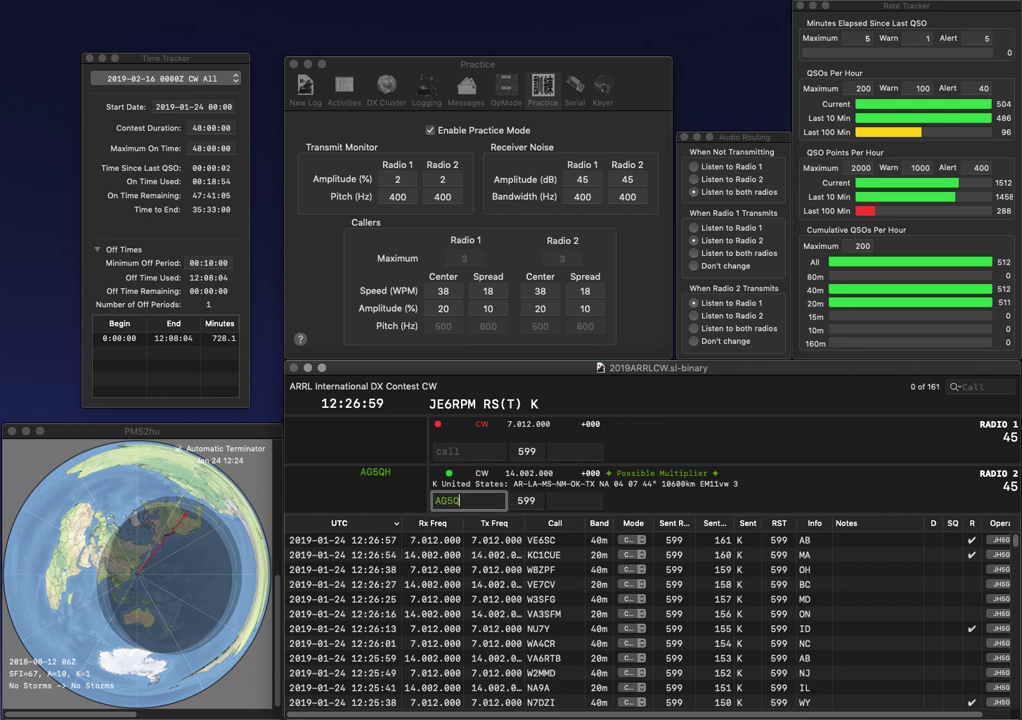
{"action": "type", "text": "HW4"}
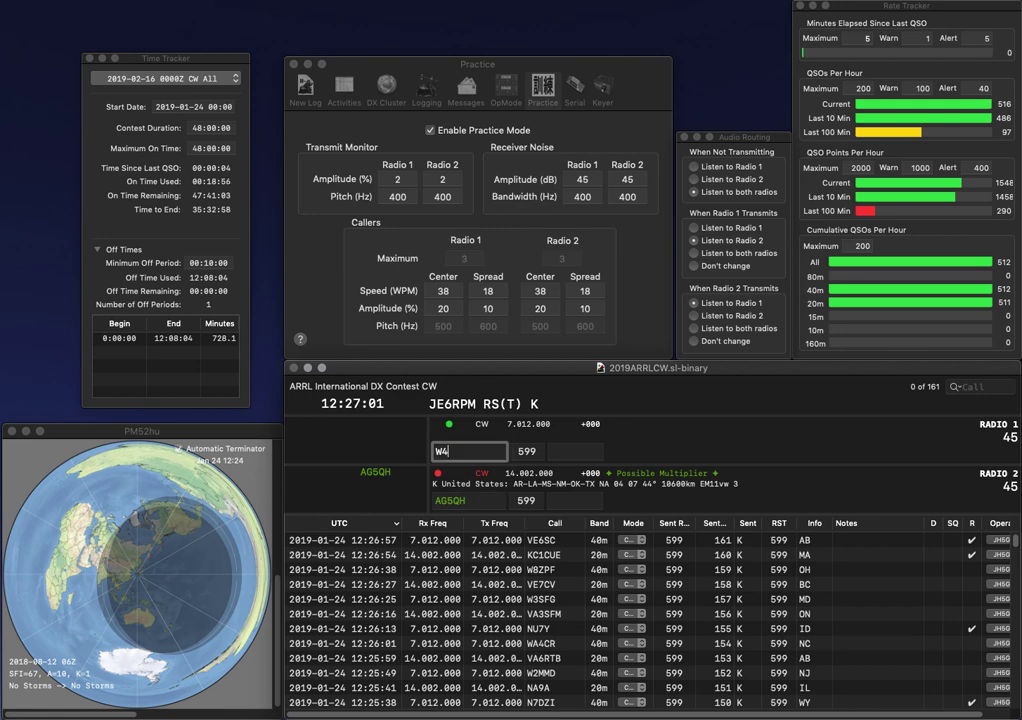
{"action": "type", "text": "GE"}
{"action": "key", "text": "Return"}
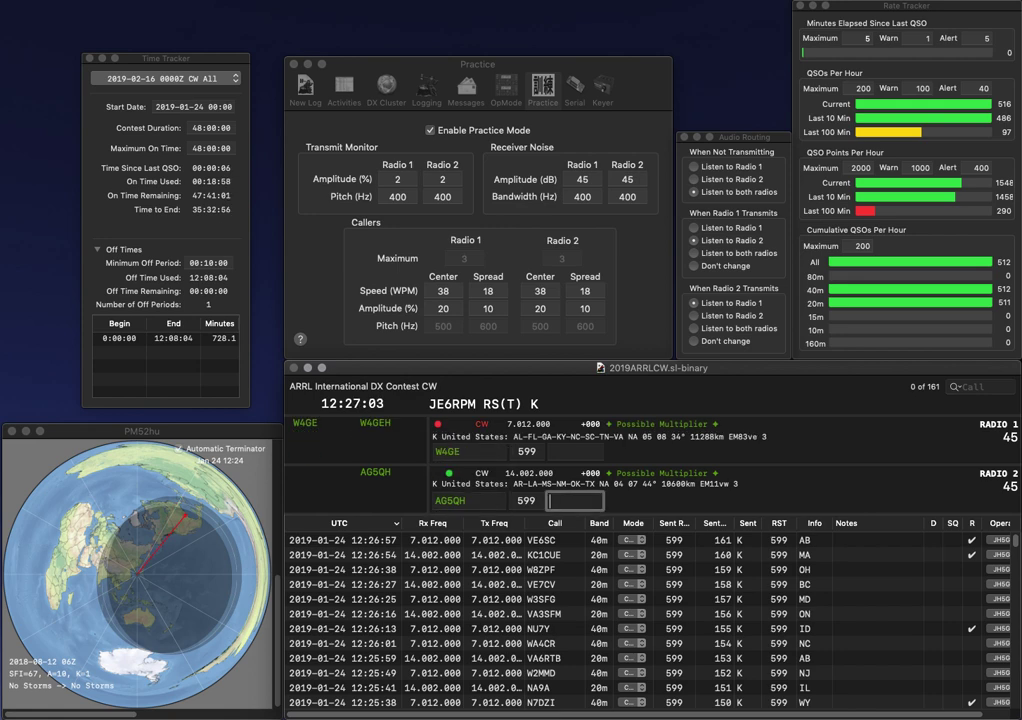
- Log AG5QH on Radio 2 with exchange OK and W4GE on Radio 1 with SC
{"action": "type", "text": "0"}
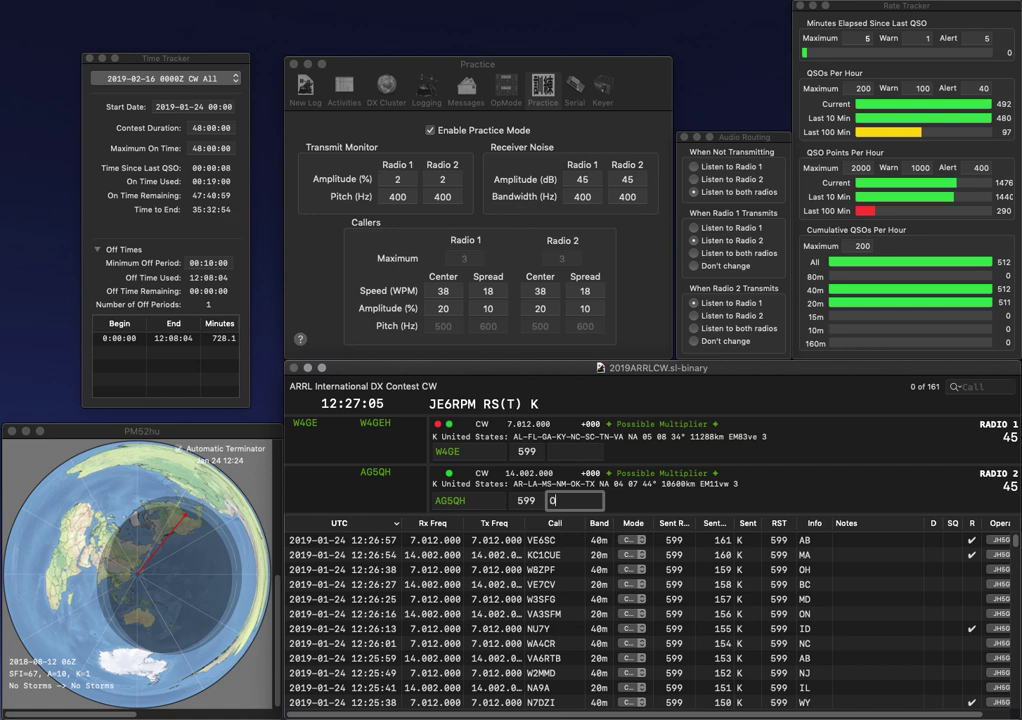
{"action": "type", "text": "K"}
{"action": "key", "text": "Return"}
{"action": "type", "text": "SC"}
{"action": "key", "text": "Return"}
{"action": "type", "text": "KA8SDE"}
{"action": "key", "text": "Return"}
{"action": "type", "text": "KA"}
{"action": "key", "text": "BackSpace"}
{"action": "type", "text": "W"}
{"action": "type", "text": "N"}
{"action": "key", "text": "Return"}
{"action": "key", "text": "Left"}
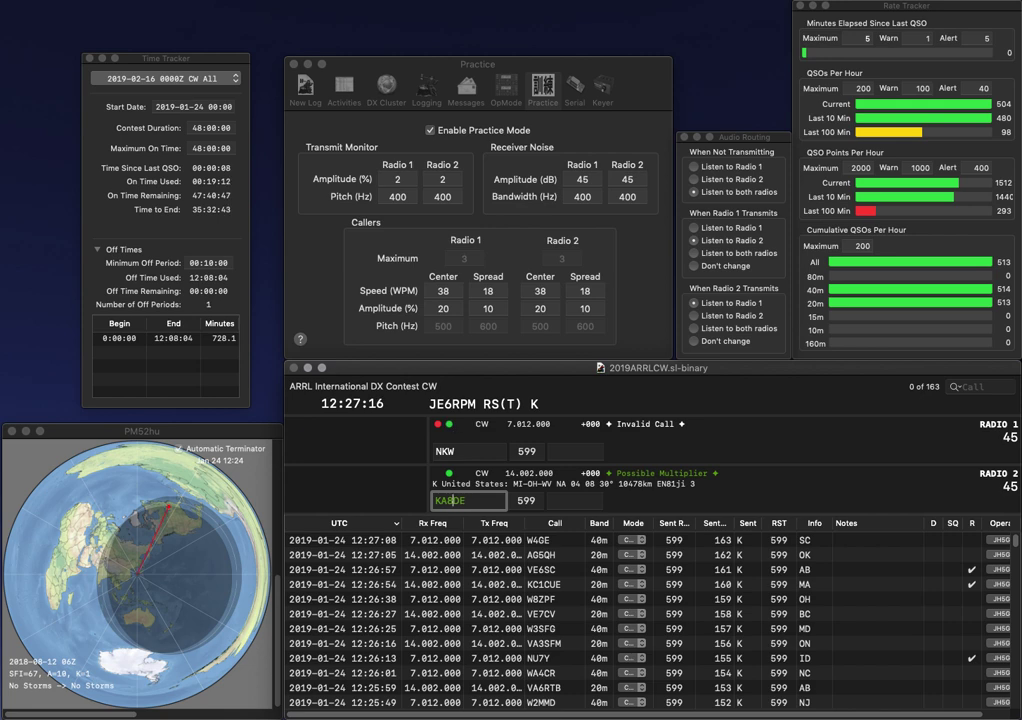
{"action": "type", "text": "H"}
{"action": "key", "text": "Return"}
{"action": "type", "text": "6"}
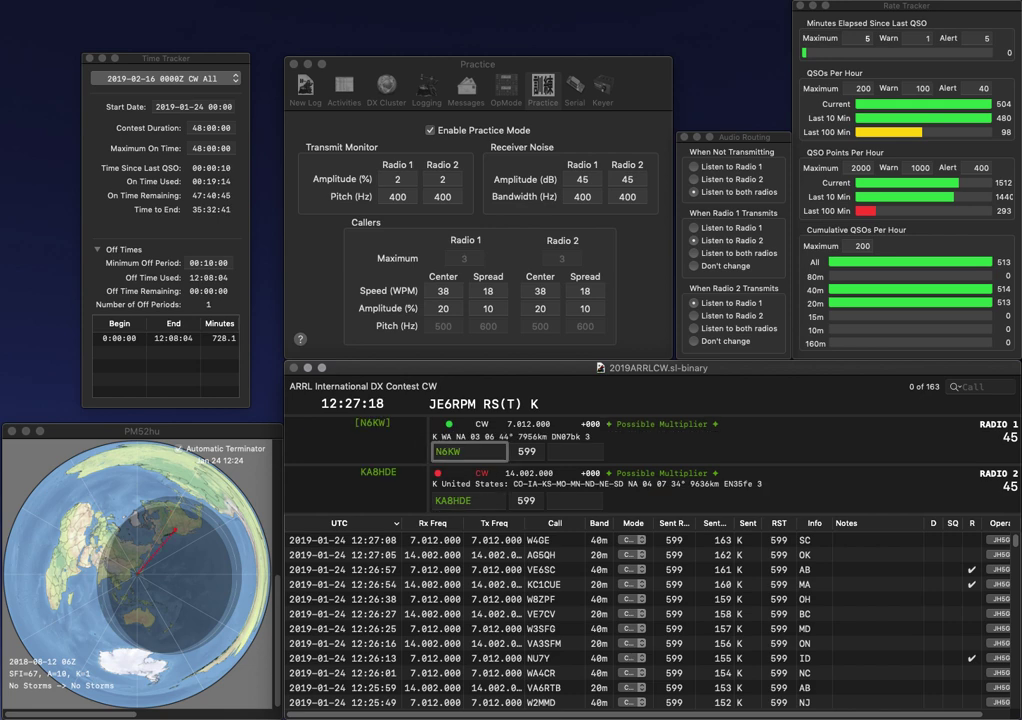
{"action": "key", "text": "Return"}
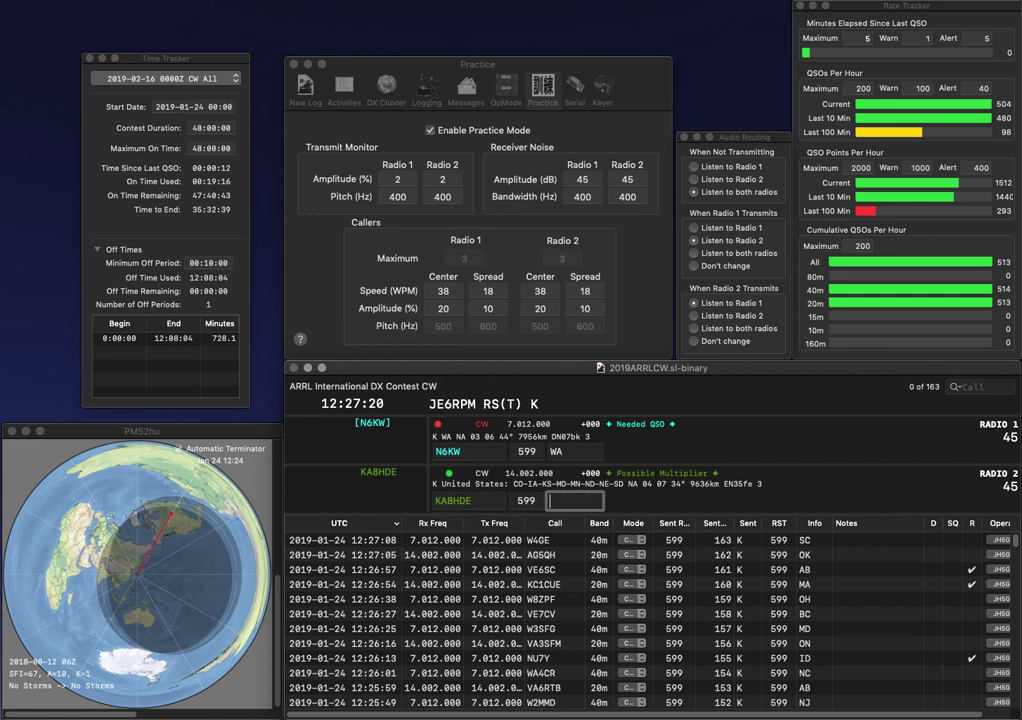
- Log KA8HDE on Radio 2 with exchange KS and change the Radio 1 call to K6KW
{"action": "type", "text": "KS"}
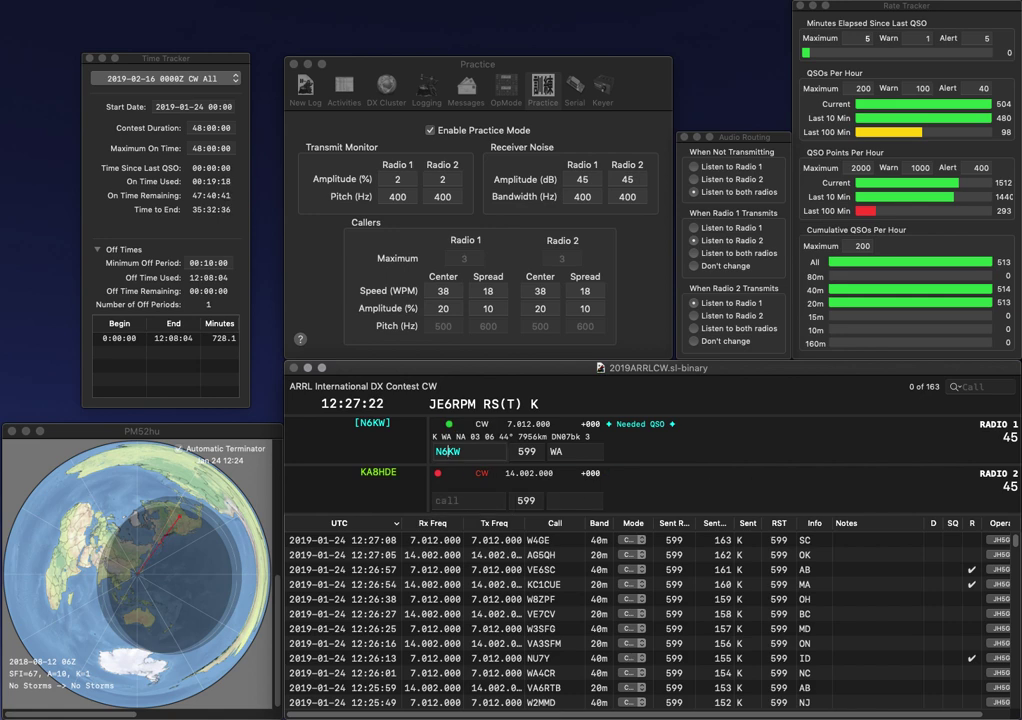
{"action": "key", "text": "Return"}
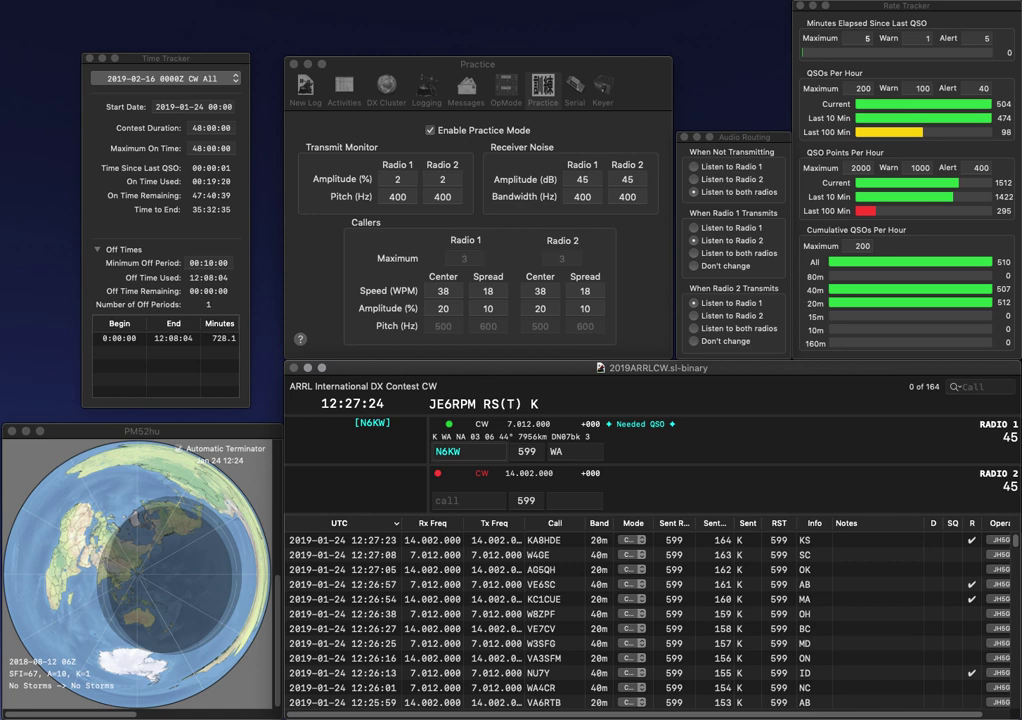
{"action": "key", "text": "BackSpace"}
{"action": "type", "text": "K"}
{"action": "key", "text": "Return"}
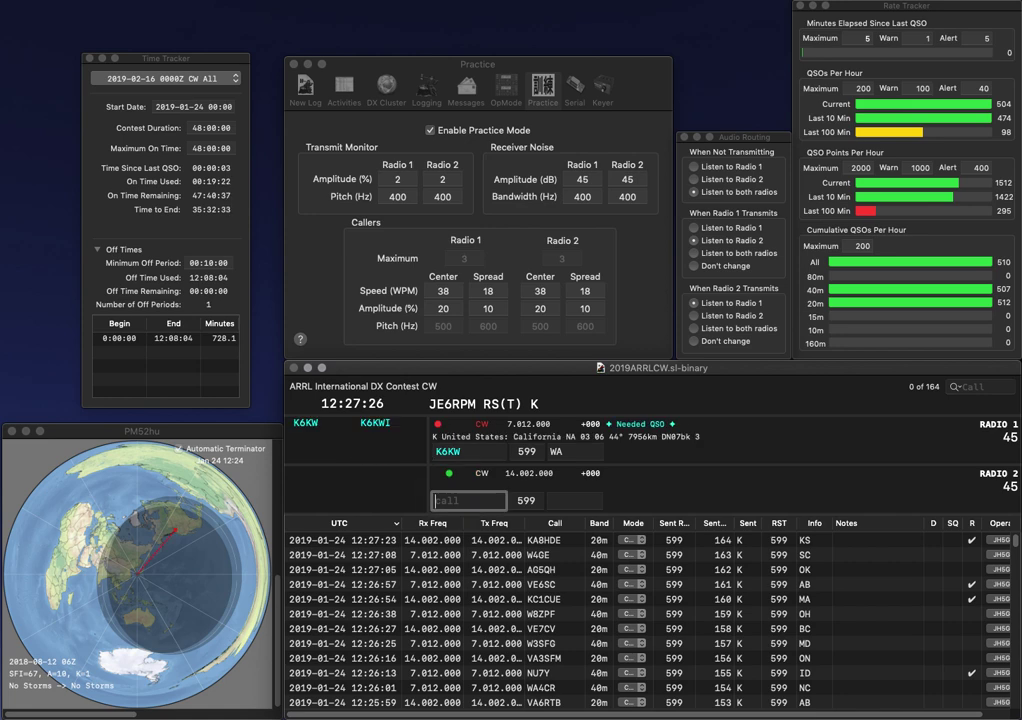
{"action": "key", "text": "Return"}
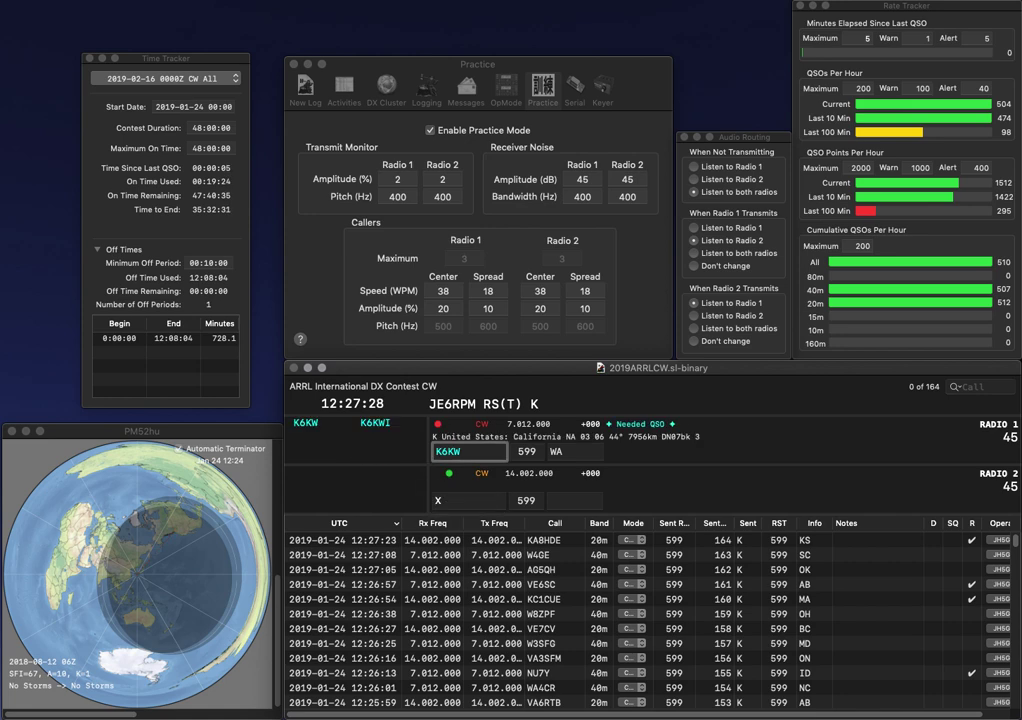
{"action": "key", "text": "Tab"}
{"action": "type", "text": "CA"}
{"action": "key", "text": "Return"}
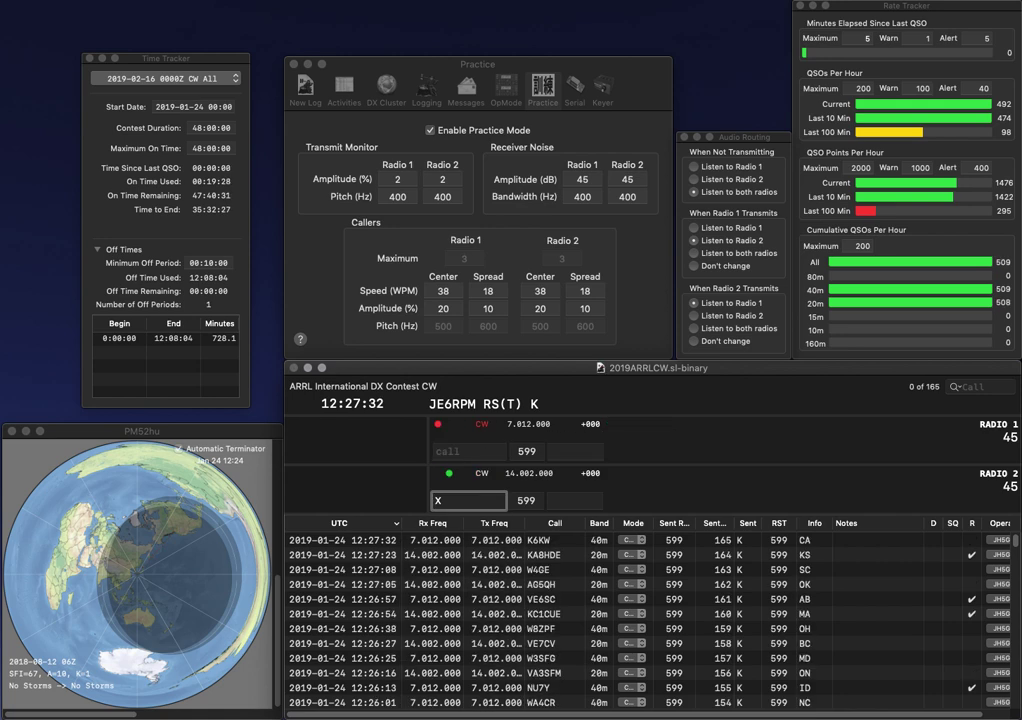
- Extend the Radio 2 call to KA6X and enter the partial call GJ on Radio 1
{"action": "type", "text": "KA6"}
{"action": "key", "text": "Return"}
{"action": "type", "text": "GJ"}
{"action": "key", "text": "Return"}
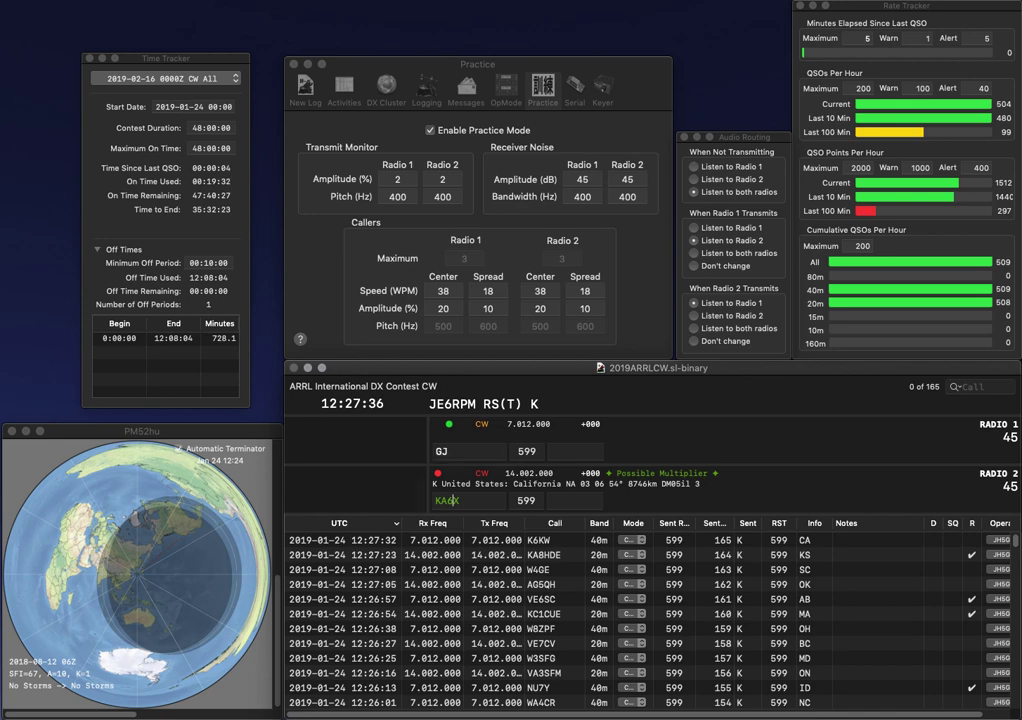
- Correct the Radio 2 call to KT5X
{"action": "key", "text": "Left"}
{"action": "key", "text": "BackSpace"}
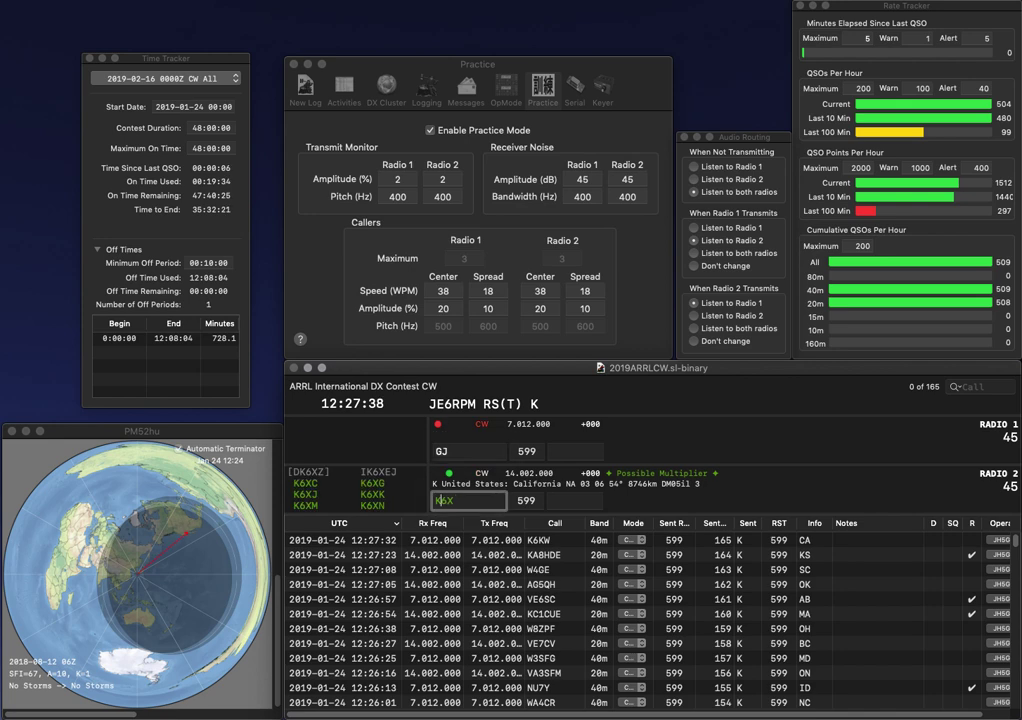
{"action": "type", "text": "56"}
{"action": "key", "text": "BackSpace"}
{"action": "key", "text": "BackSpace"}
{"action": "key", "text": "BackSpace"}
{"action": "type", "text": "T5"}
{"action": "key", "text": "Return"}
{"action": "key", "text": "Return"}
{"action": "key", "text": "Return"}
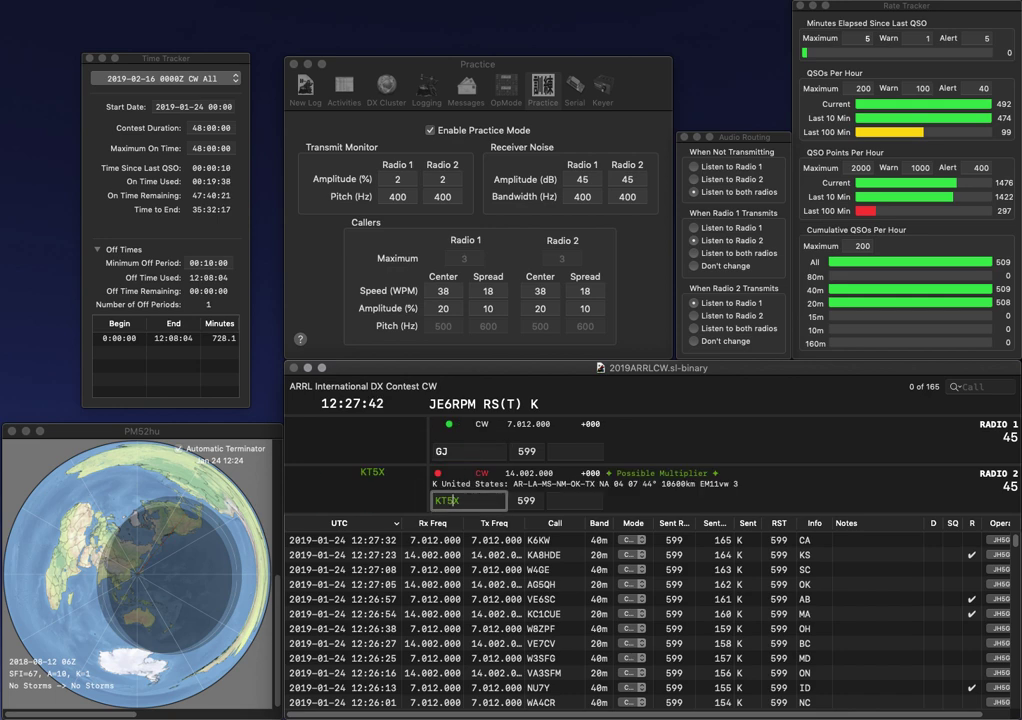
{"action": "type", "text": "N3"}
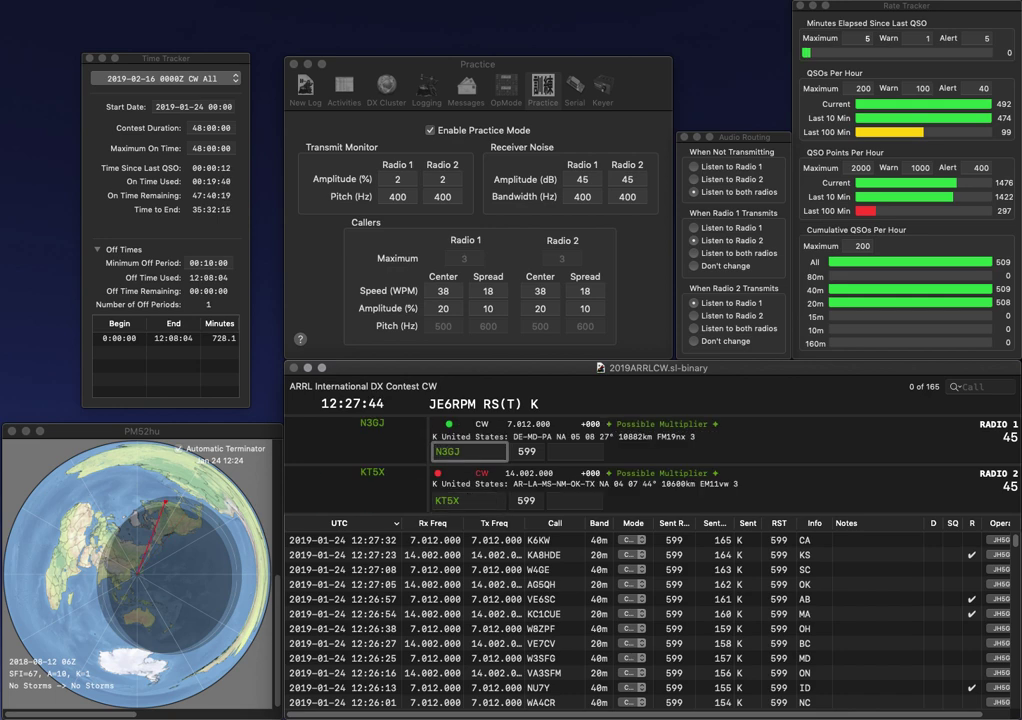
{"action": "key", "text": "Return"}
{"action": "type", "text": "LA"}
{"action": "key", "text": "Return"}
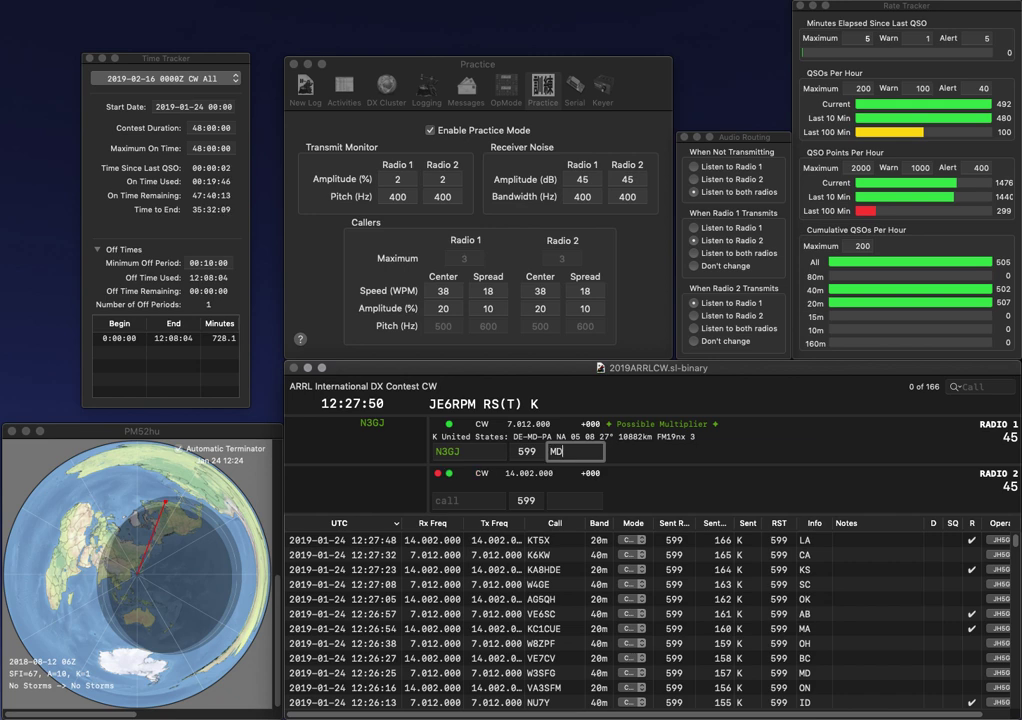
{"action": "key", "text": "Return"}
- Enter the call N9EXU on Radio 2 and the call KX9X on Radio 1
{"action": "type", "text": "N9EX"}
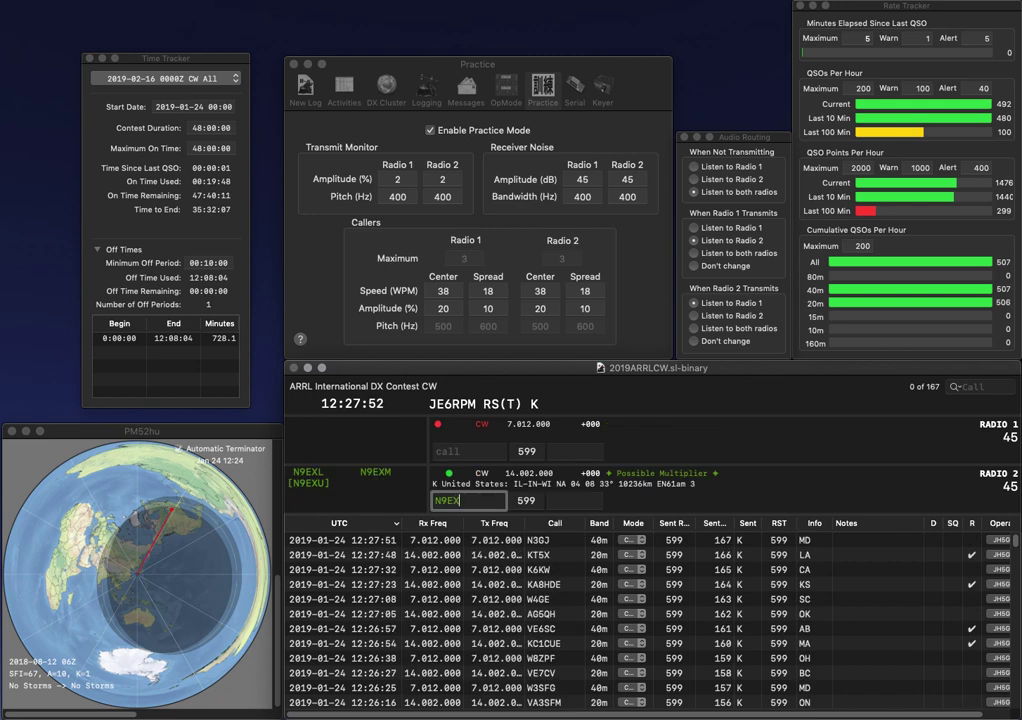
{"action": "type", "text": "U"}
{"action": "key", "text": "Return"}
{"action": "type", "text": "KX9X"}
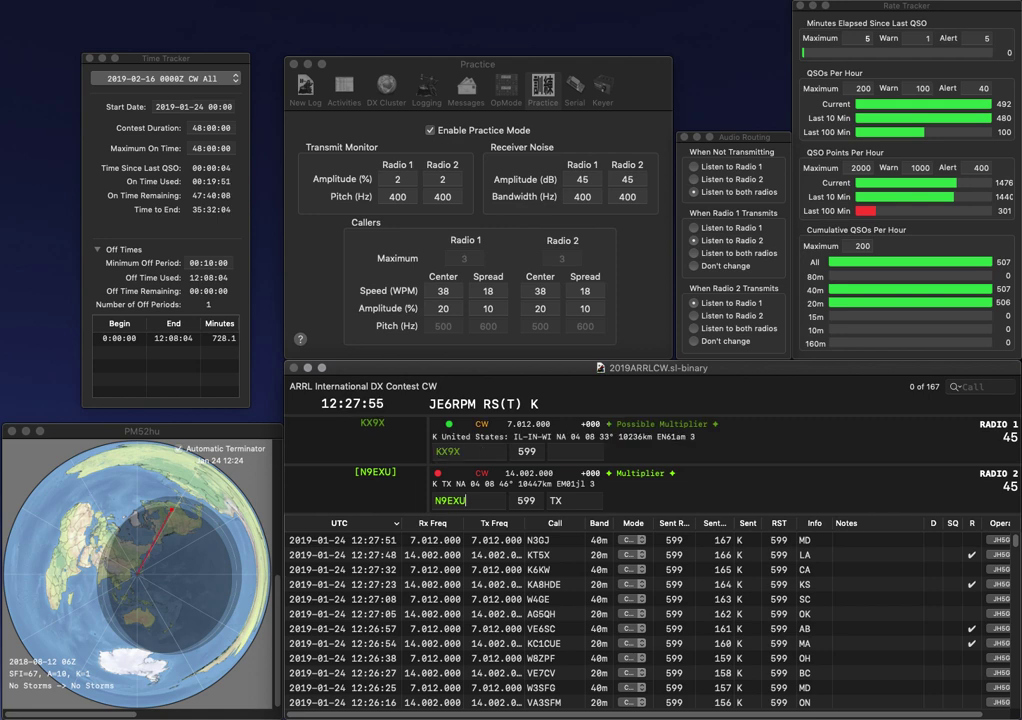
{"action": "key", "text": "Return"}
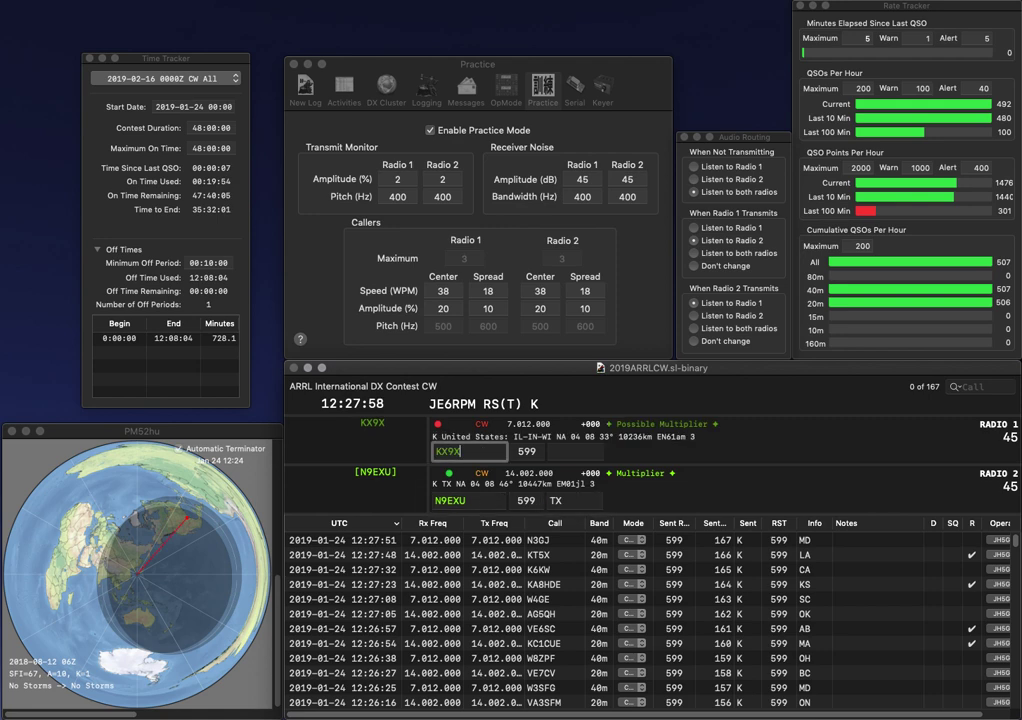
{"action": "key", "text": "Return"}
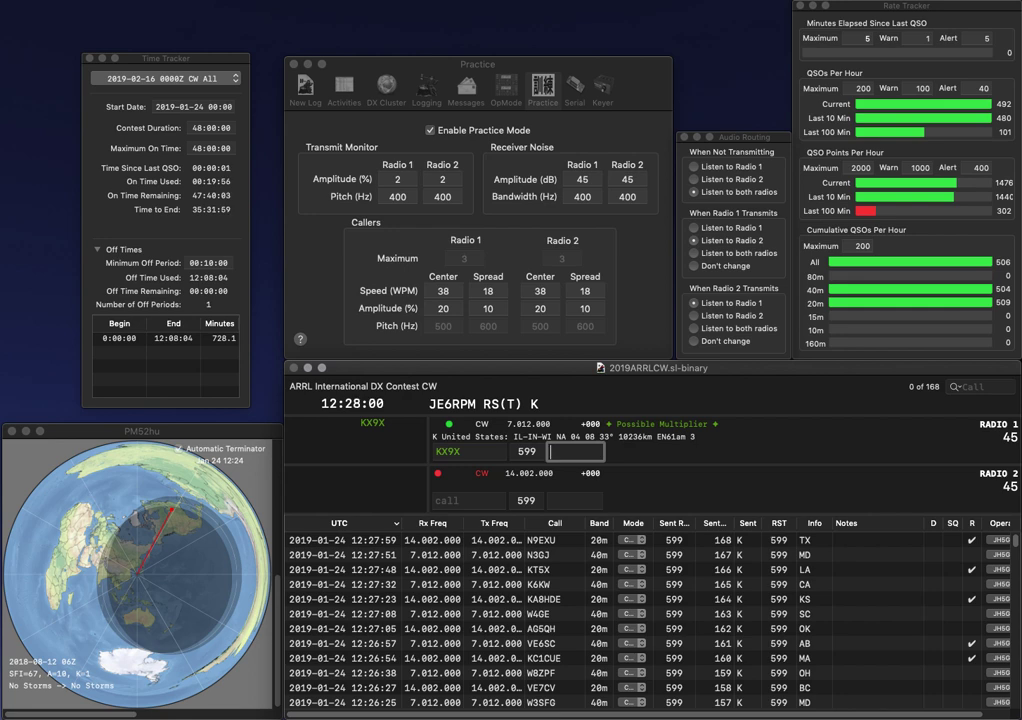
{"action": "key", "text": "Return"}
{"action": "type", "text": "WB9MVQ"}
{"action": "key", "text": "Return"}
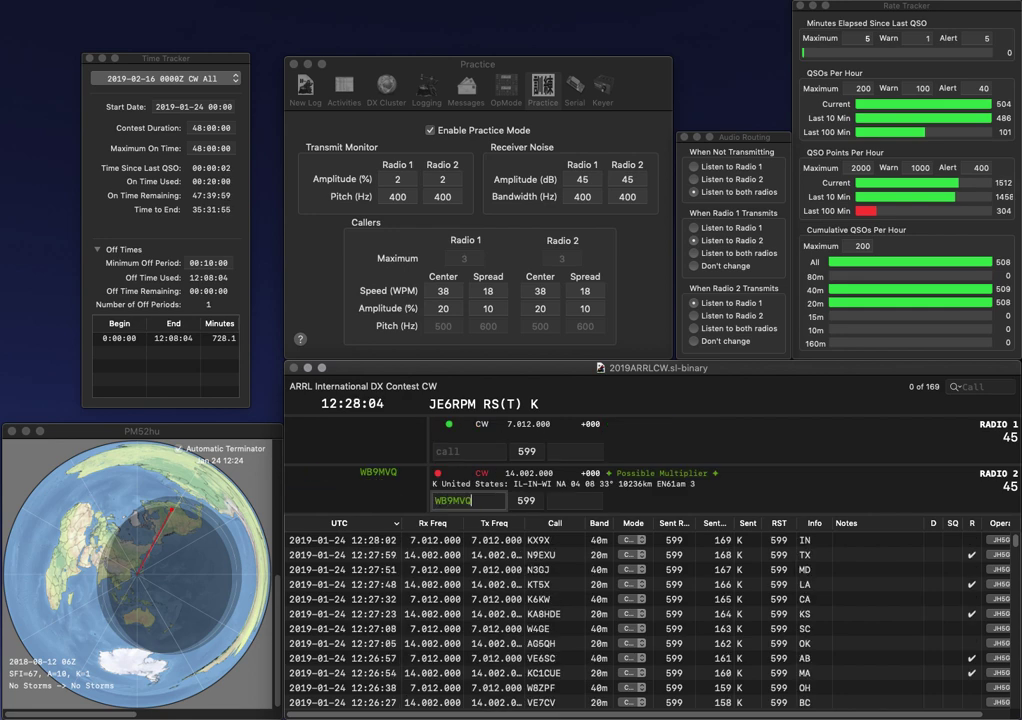
{"action": "type", "text": "W2TR"}
{"action": "key", "text": "Return"}
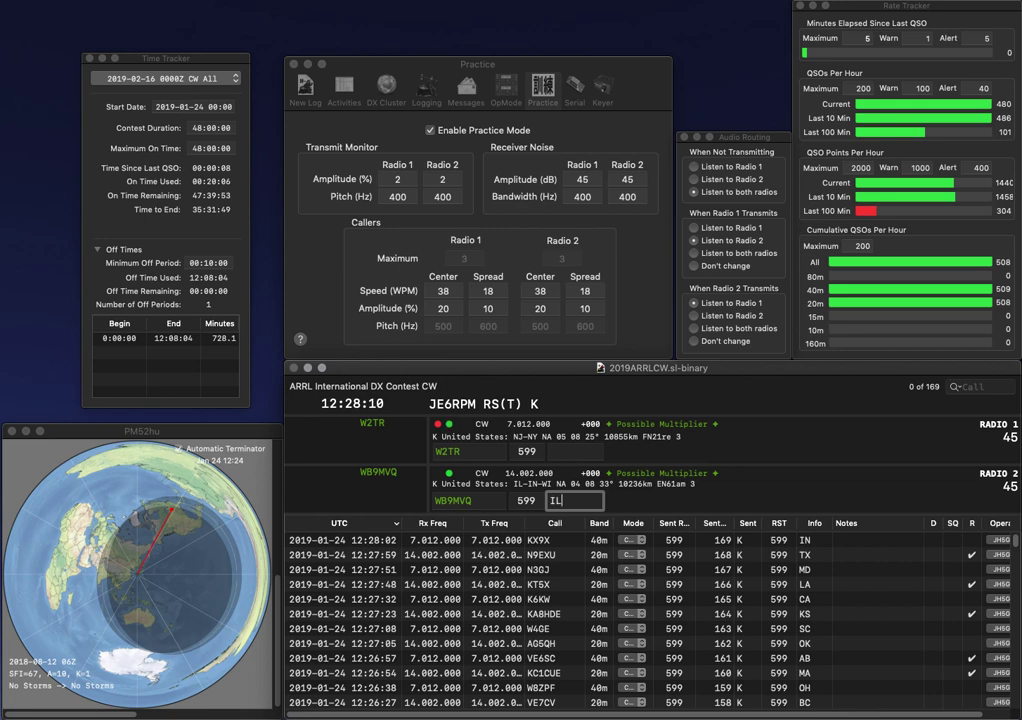
{"action": "key", "text": "Return"}
{"action": "key", "text": "Tab"}
{"action": "type", "text": "NJ"}
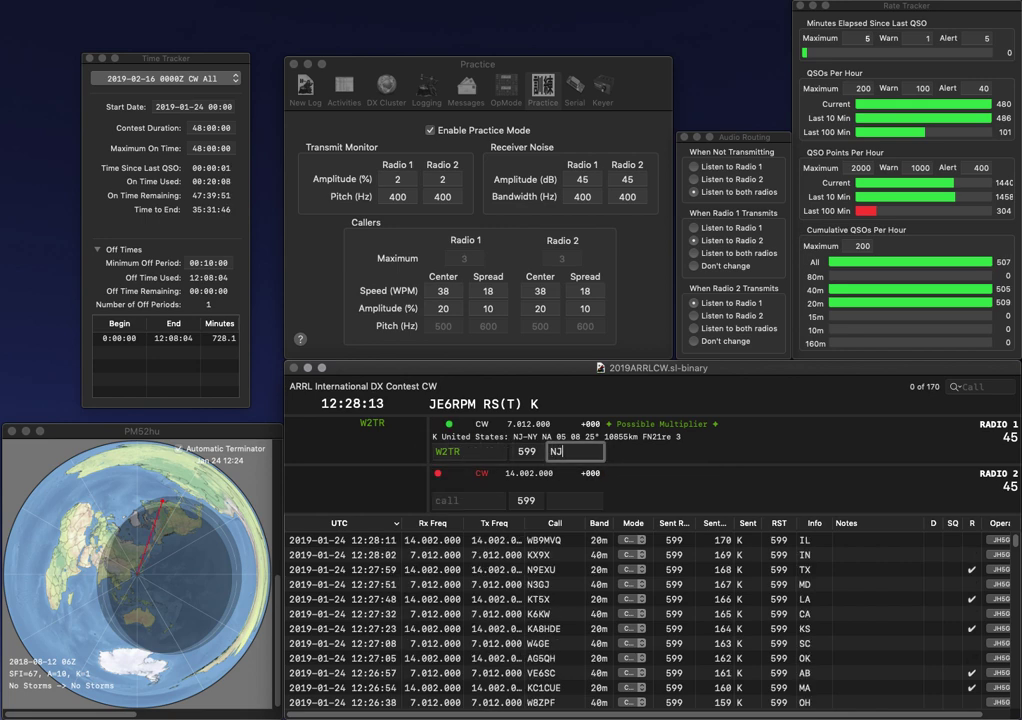
{"action": "key", "text": "Return"}
- Enter the partial call KD4 on Radio 1 and build up the Radio 2 call from NS to NS6T
{"action": "type", "text": "N"}
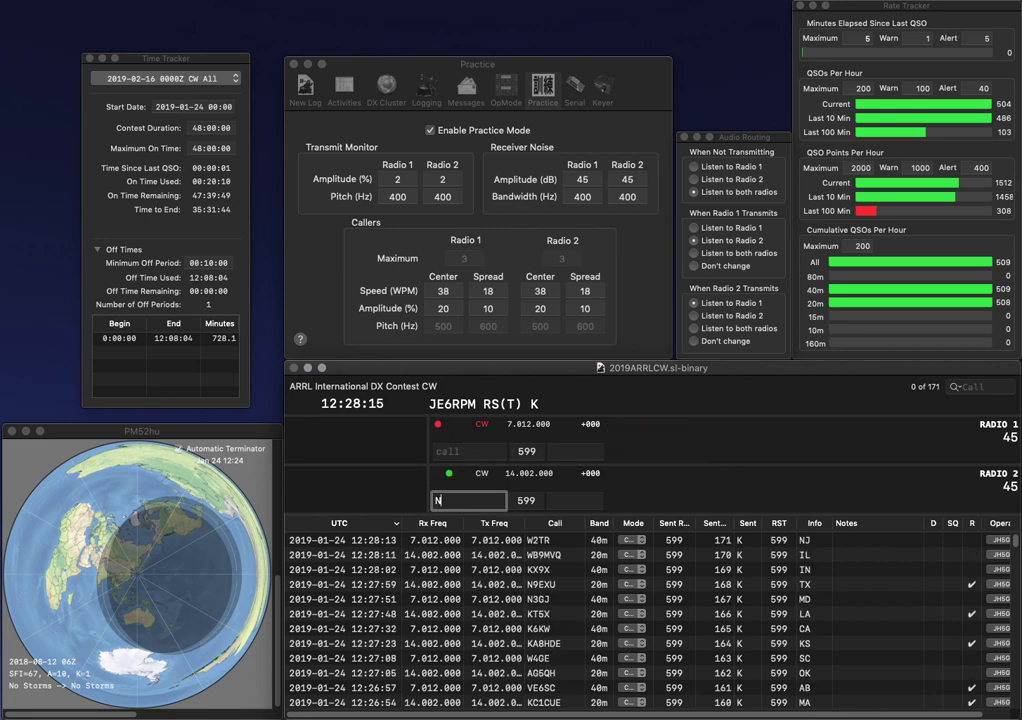
{"action": "type", "text": "NS"}
{"action": "key", "text": "Return"}
{"action": "type", "text": "KD4"}
{"action": "key", "text": "Return"}
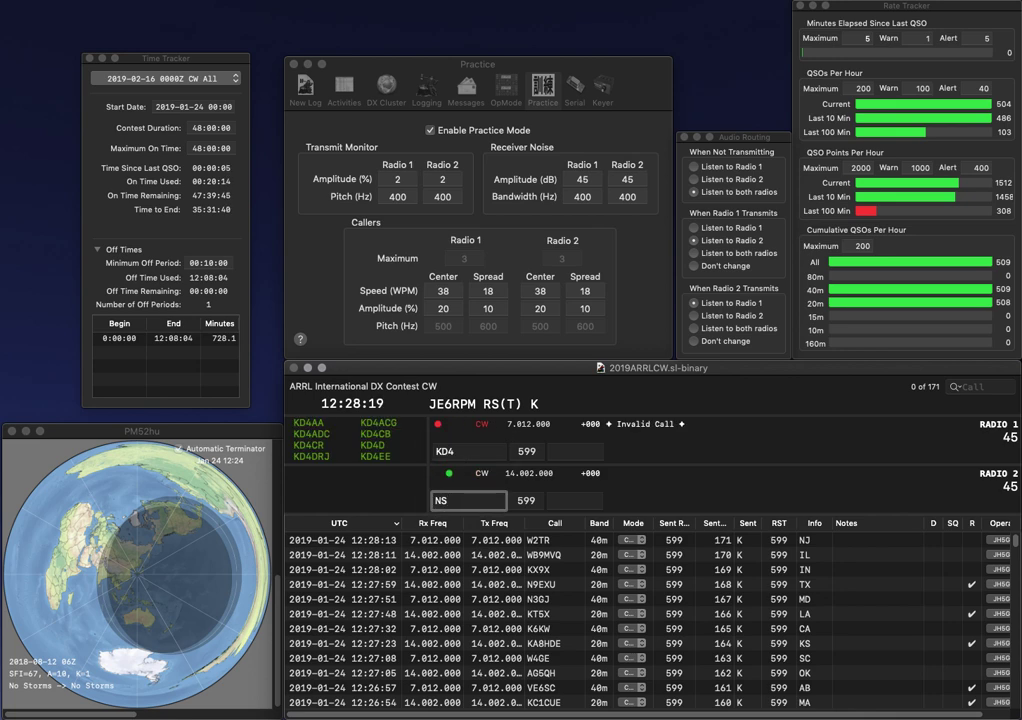
{"action": "type", "text": "6T"}
{"action": "key", "text": "Return"}
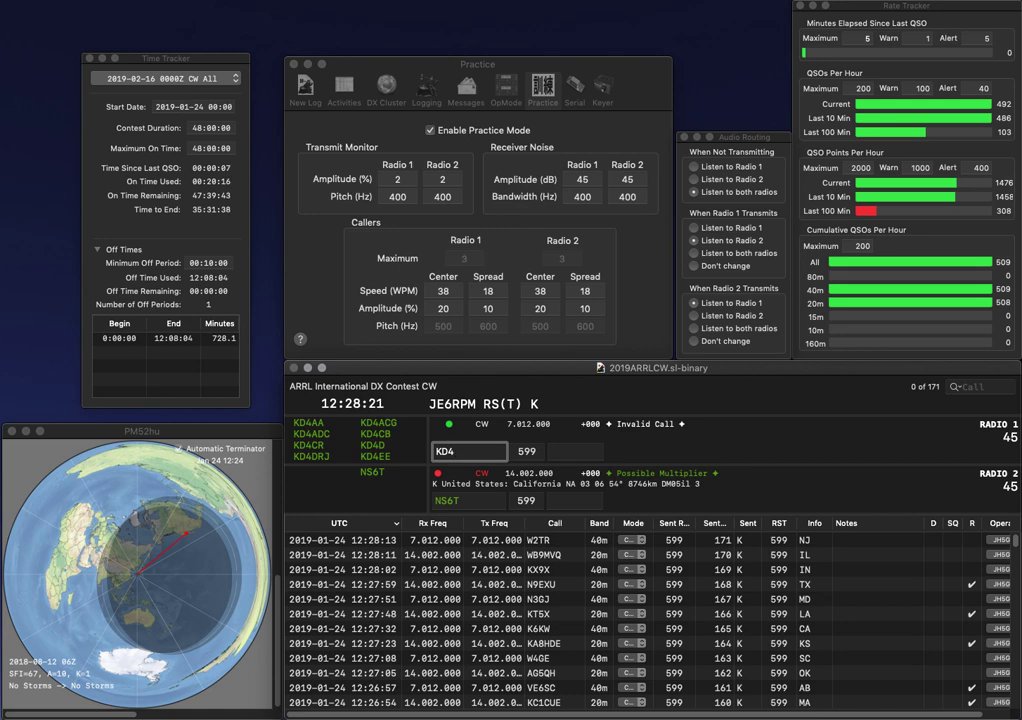
- Correct the partial call on Radio 1 to KN4 and log NS6T with exchange CA on Radio 2
{"action": "key", "text": "BackSpace"}
{"action": "key", "text": "BackSpace"}
{"action": "type", "text": "N4"}
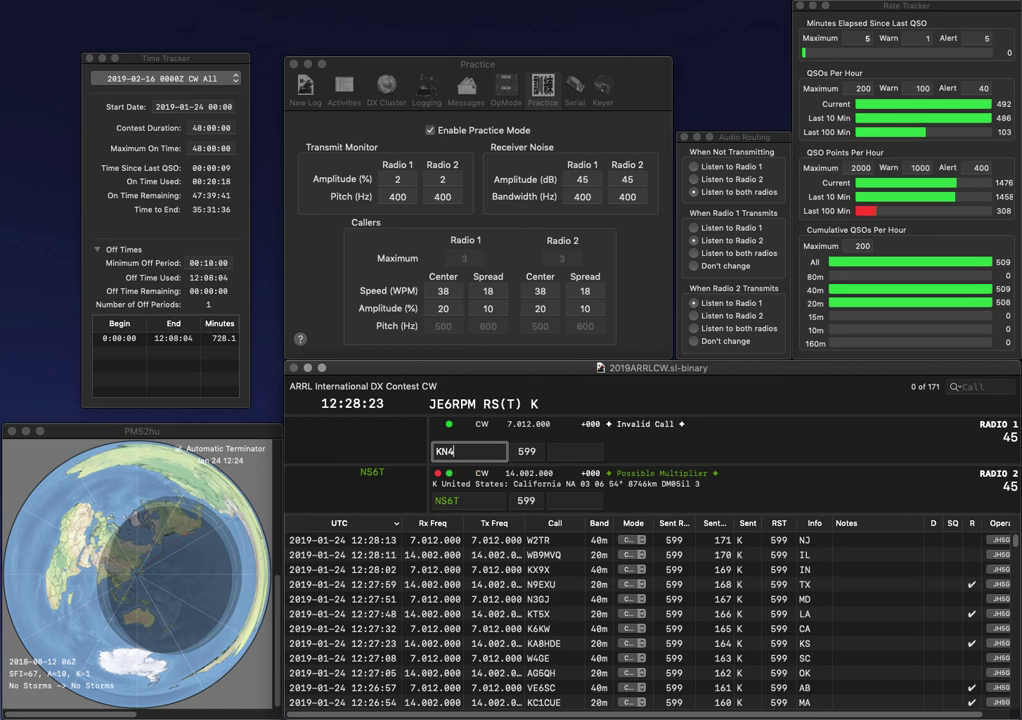
{"action": "key", "text": "Return"}
{"action": "key", "text": "space"}
{"action": "type", "text": "CA"}
{"action": "key", "text": "Return"}
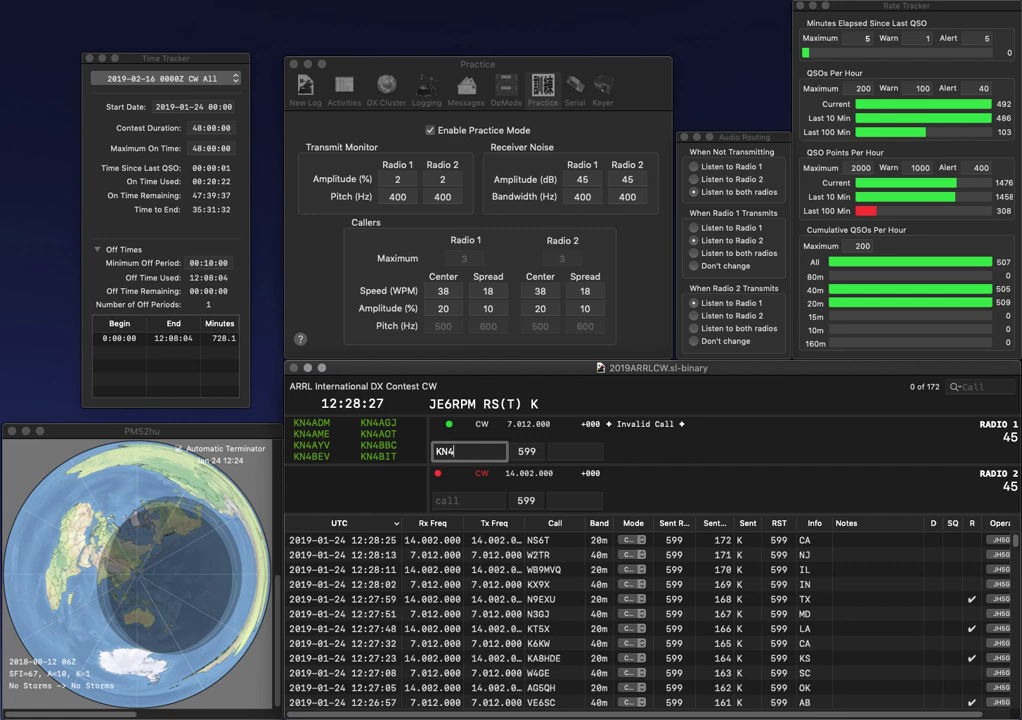
{"action": "type", "text": "DNX"}
{"action": "key", "text": "Return"}
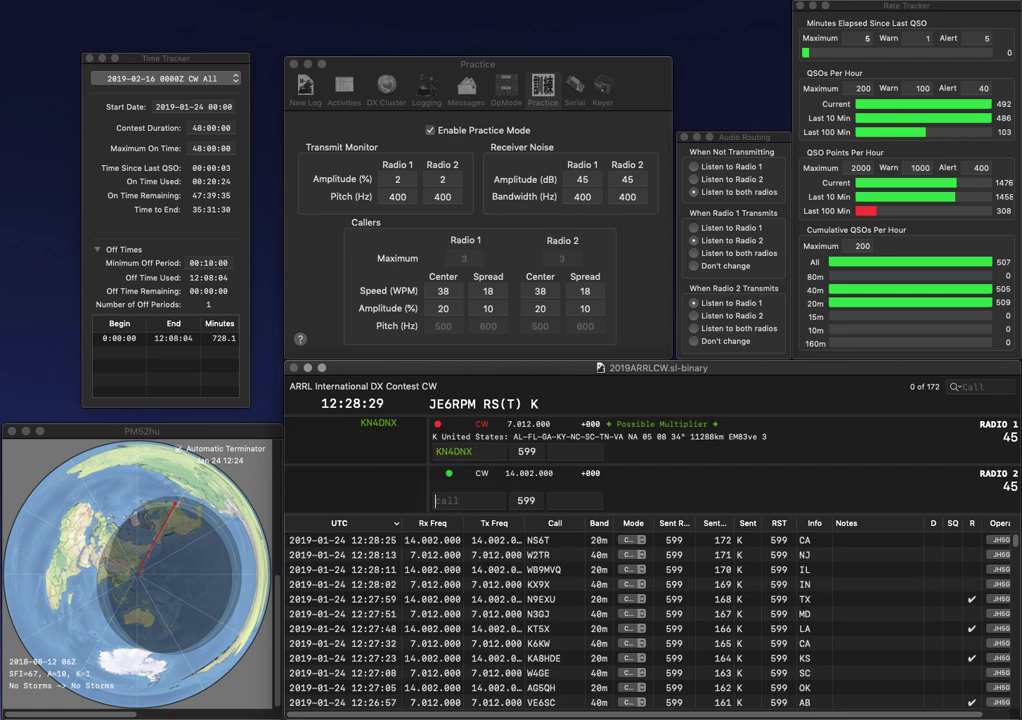
{"action": "type", "text": "2DT"}
{"action": "key", "text": "Left"}
{"action": "key", "text": "Left"}
{"action": "key", "text": "Left"}
{"action": "type", "text": "K"}
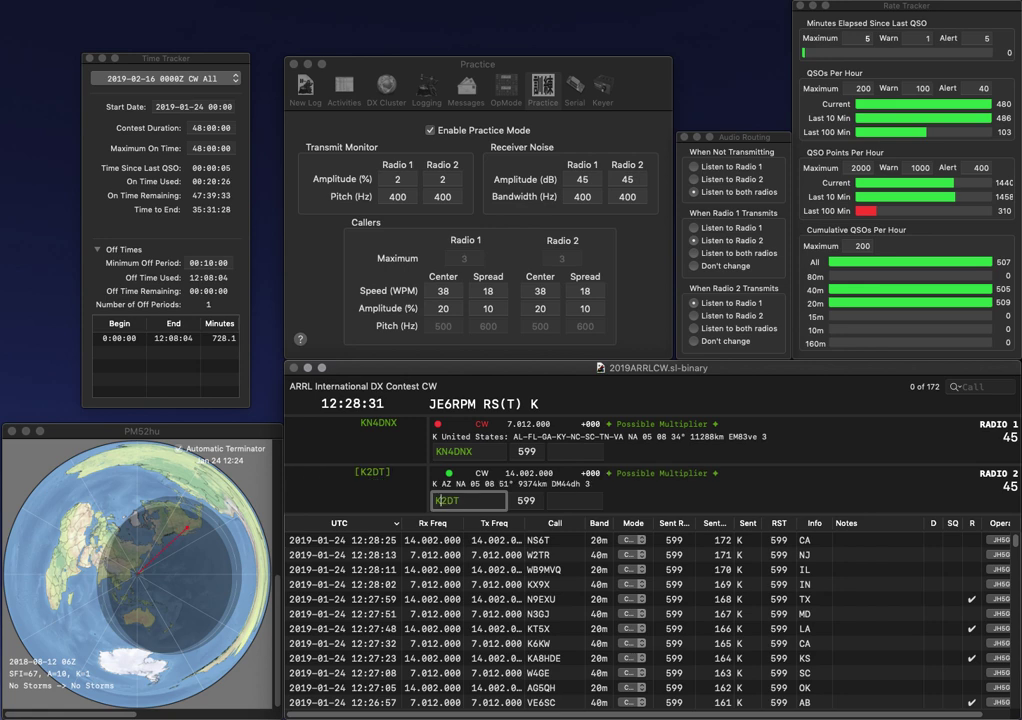
{"action": "key", "text": "Return"}
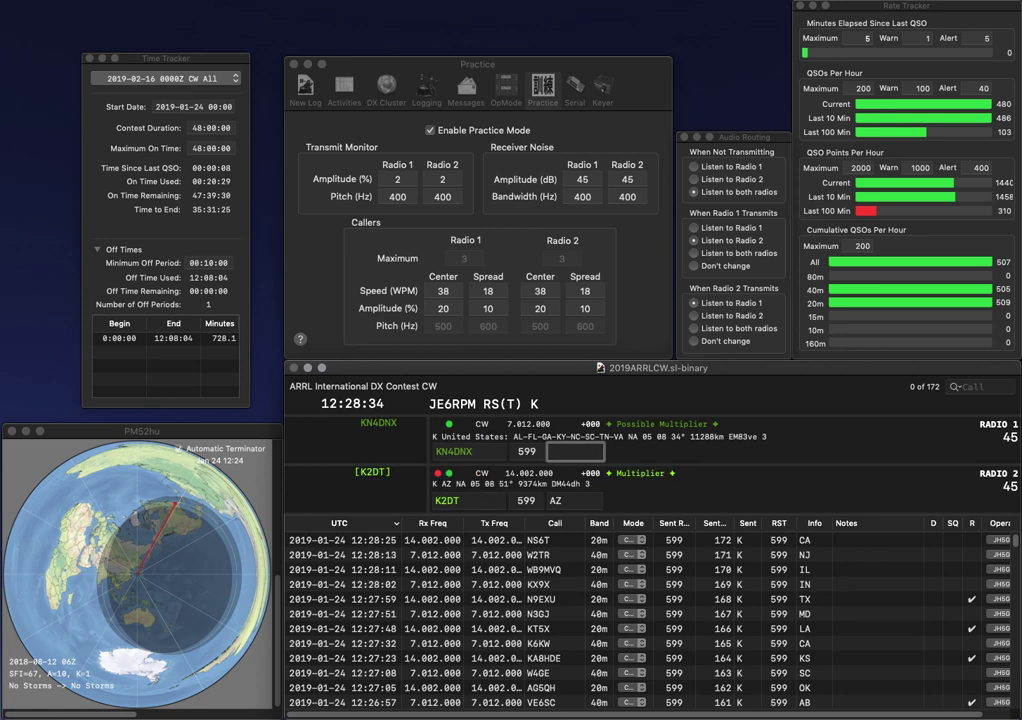
{"action": "type", "text": "NC"}
{"action": "key", "text": "Return"}
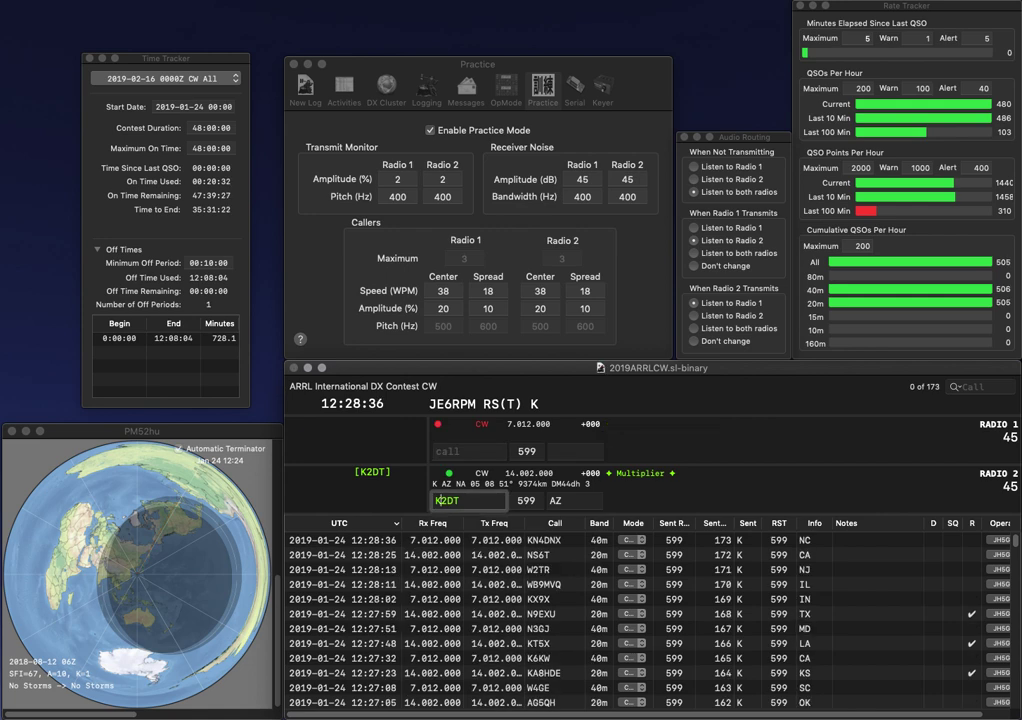
{"action": "key", "text": "Return"}
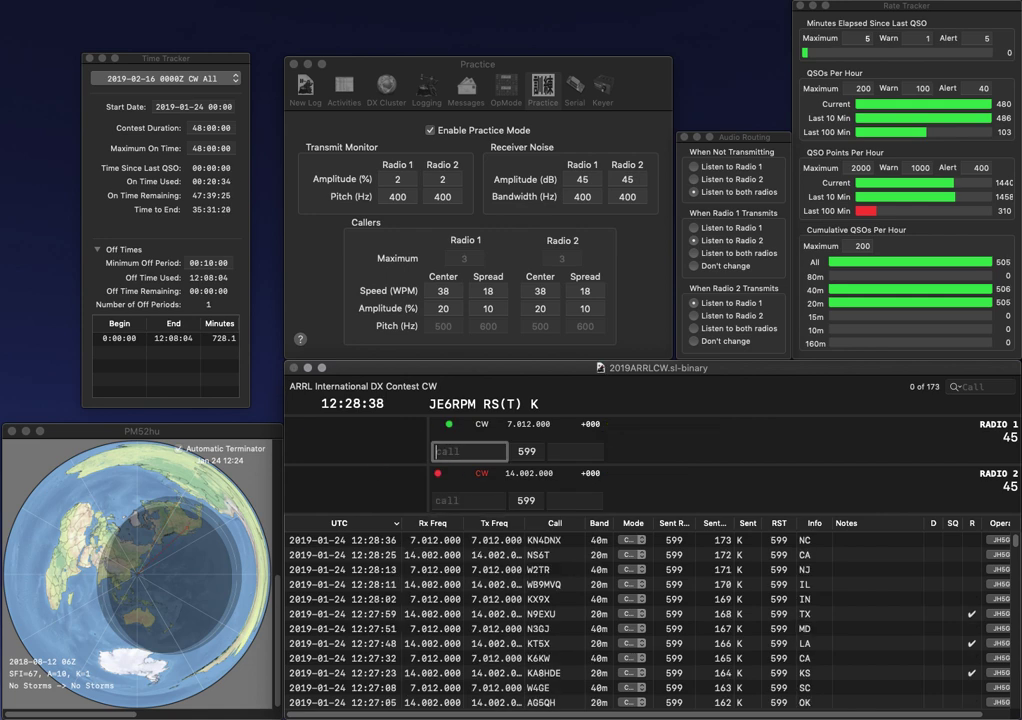
- Enter the call VA7ST on Radio 1 and the call K2ATZ on Radio 2
{"action": "type", "text": "VA7ST"}
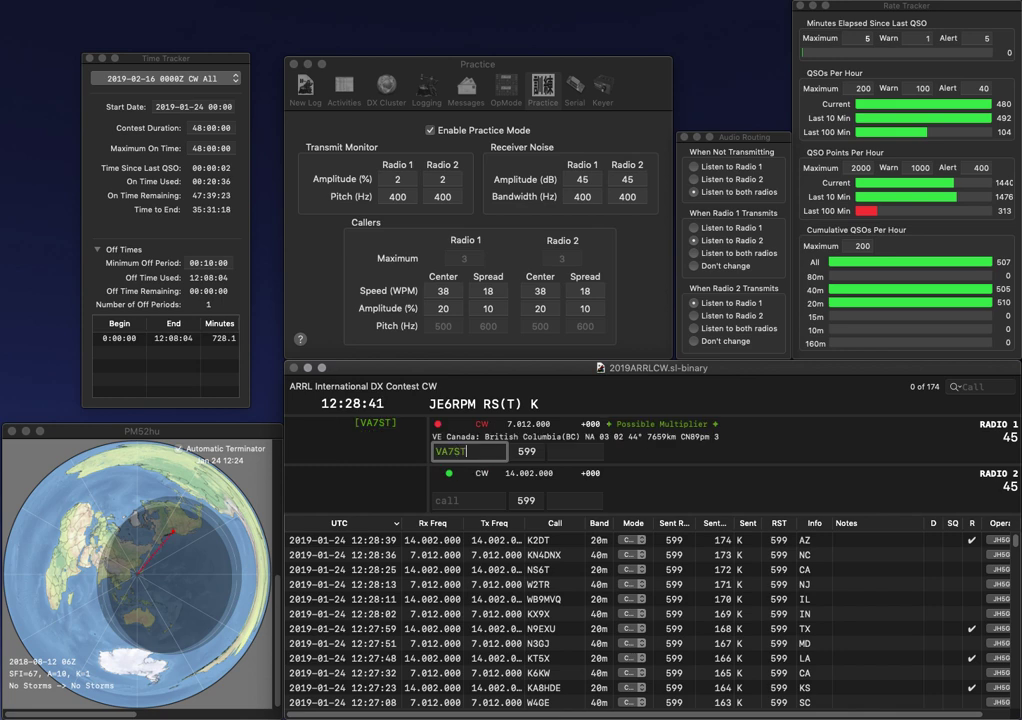
{"action": "key", "text": "Return"}
{"action": "type", "text": "K2"}
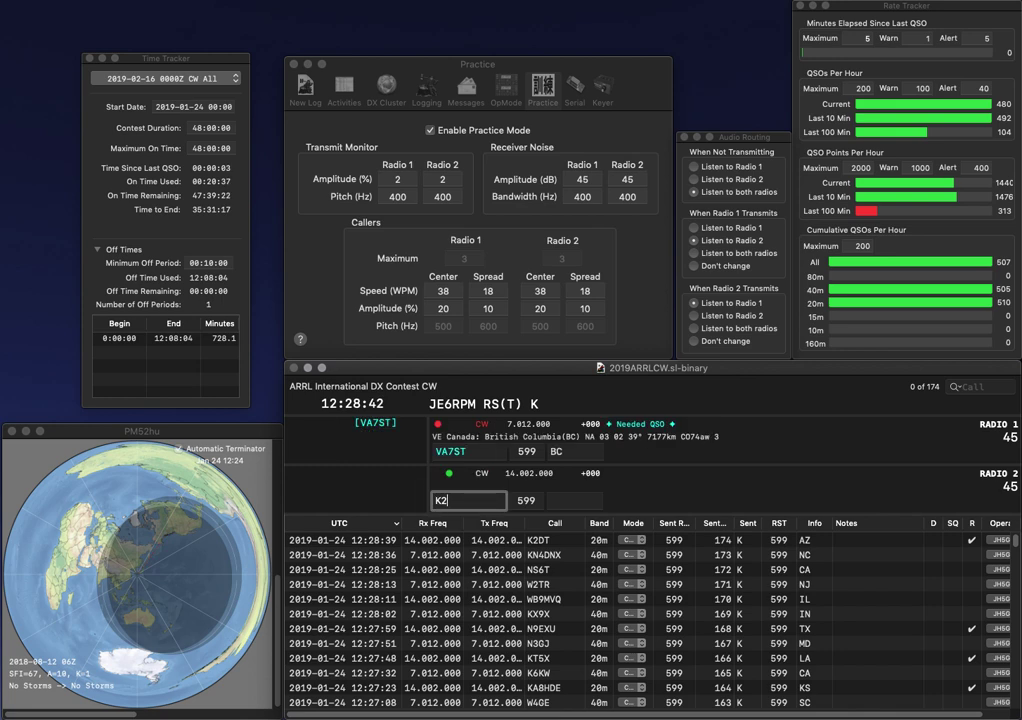
{"action": "type", "text": "ATZ"}
{"action": "key", "text": "Return"}
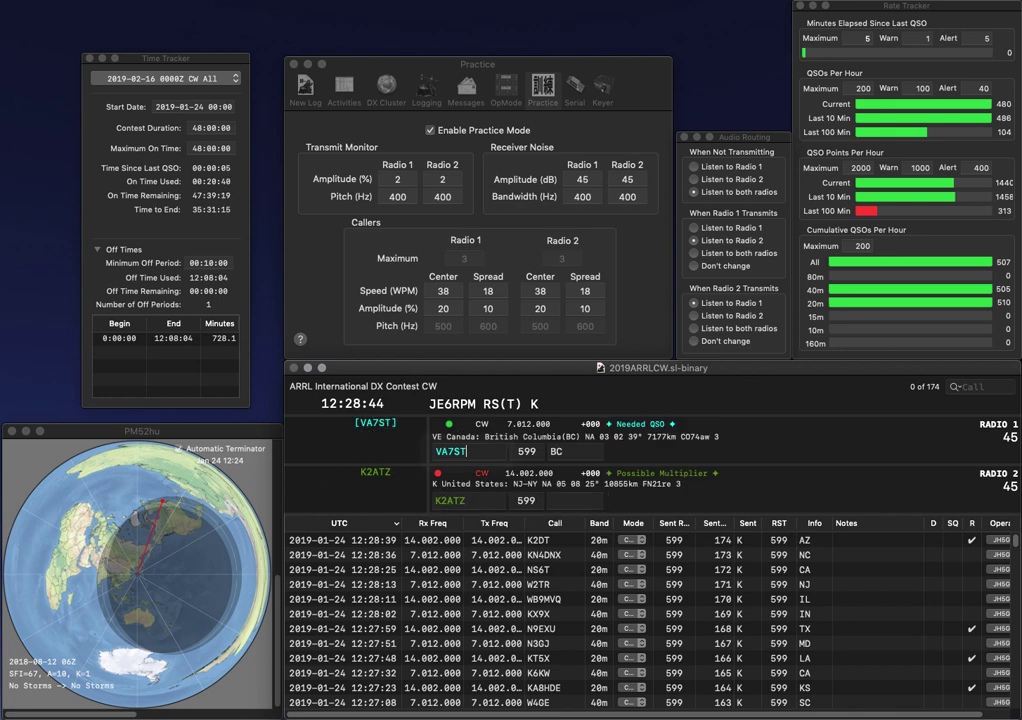
{"action": "key", "text": "Return"}
{"action": "type", "text": "N"}
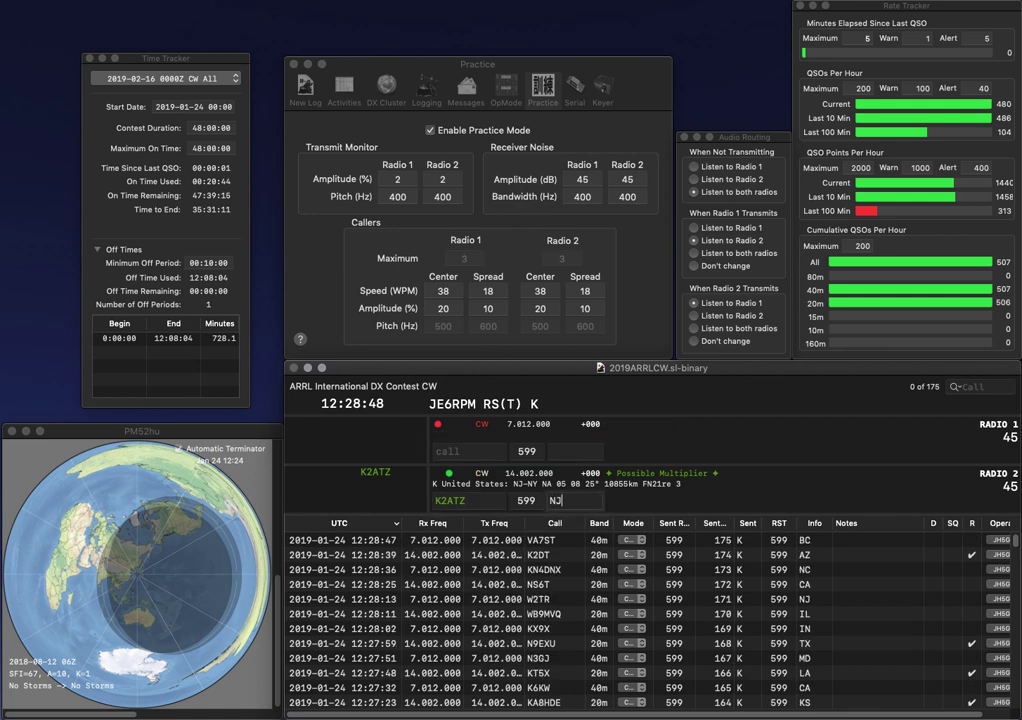
{"action": "type", "text": "J"}
{"action": "key", "text": "Return"}
{"action": "type", "text": "K3KNL"}
{"action": "key", "text": "Return"}
{"action": "type", "text": "AB0N"}
{"action": "key", "text": "Return"}
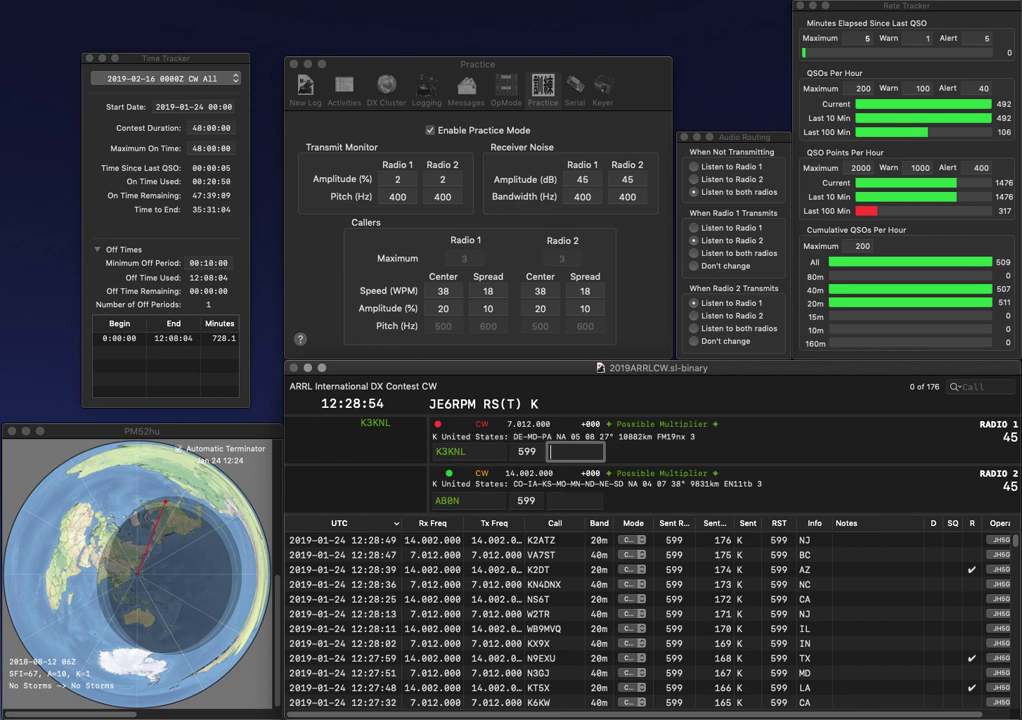
{"action": "type", "text": "PA"}
{"action": "key", "text": "Return"}
{"action": "type", "text": "AC0N"}
{"action": "key", "text": "Return"}
- Answer the next caller on Radio 1 with the call W9FI
{"action": "type", "text": "K"}
{"action": "type", "text": "9"}
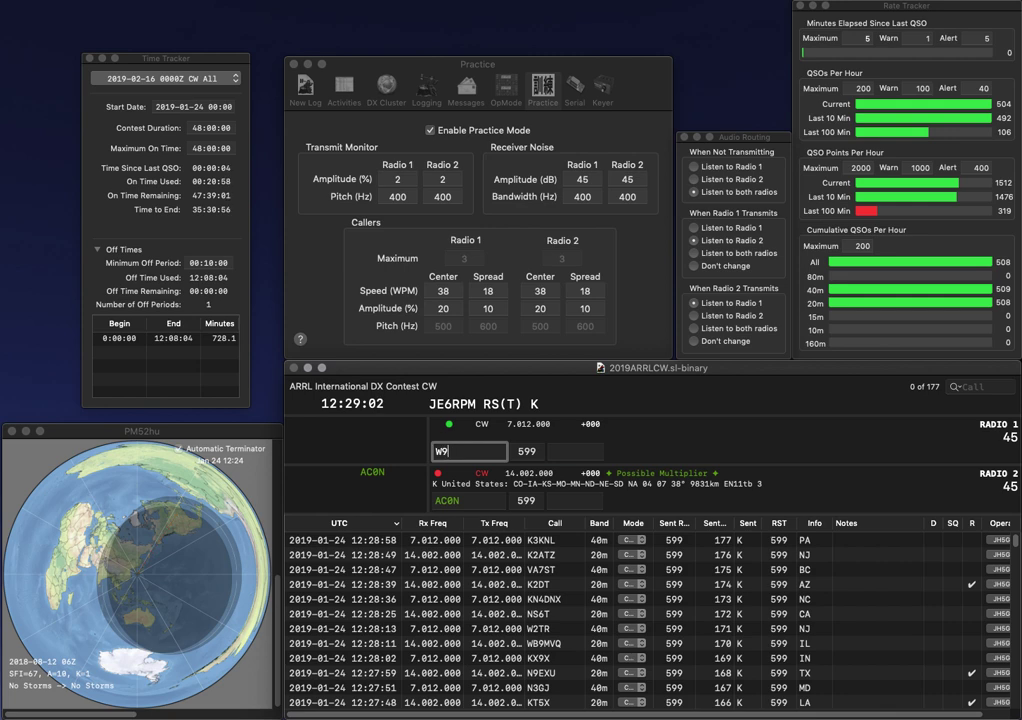
{"action": "type", "text": "FI"}
{"action": "key", "text": "Return"}
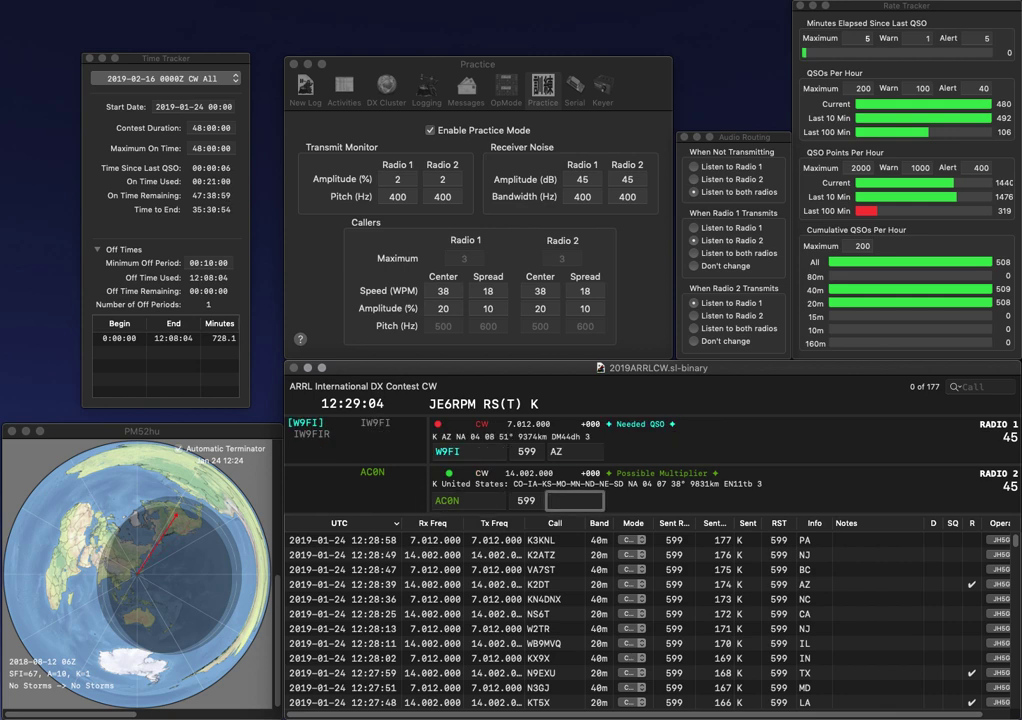
{"action": "key", "text": "BackSpace"}
{"action": "type", "text": "D"}
{"action": "key", "text": "Return"}
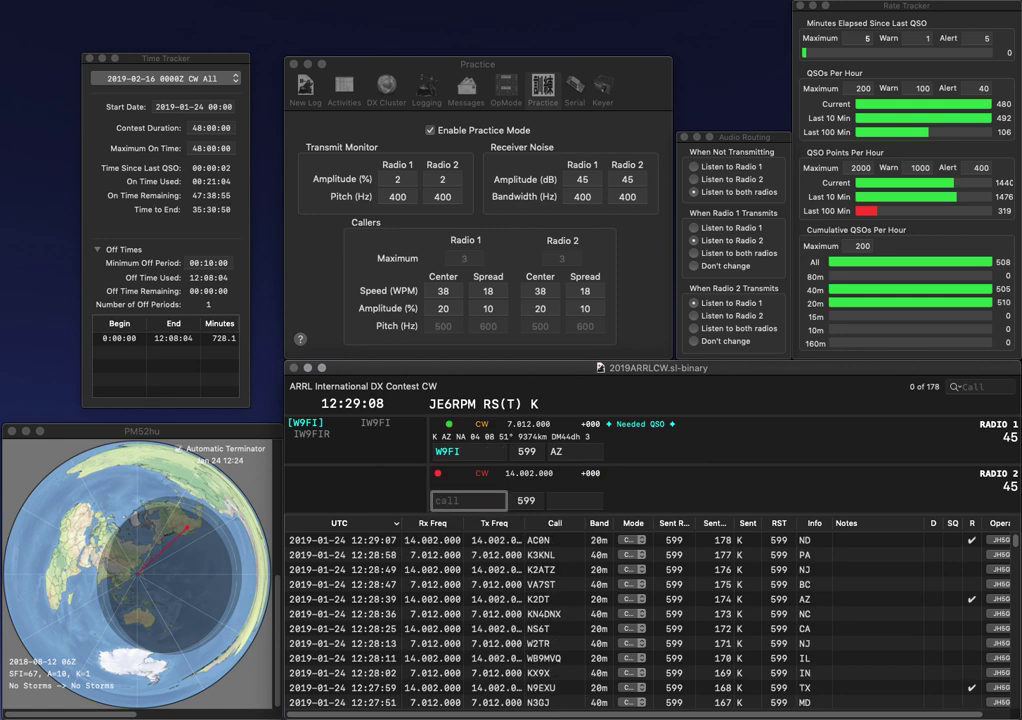
{"action": "key", "text": "Return"}
- Enter the call KA2KON on Radio 2 and the call K4MZU on Radio 1
{"action": "type", "text": "W"}
{"action": "type", "text": "A"}
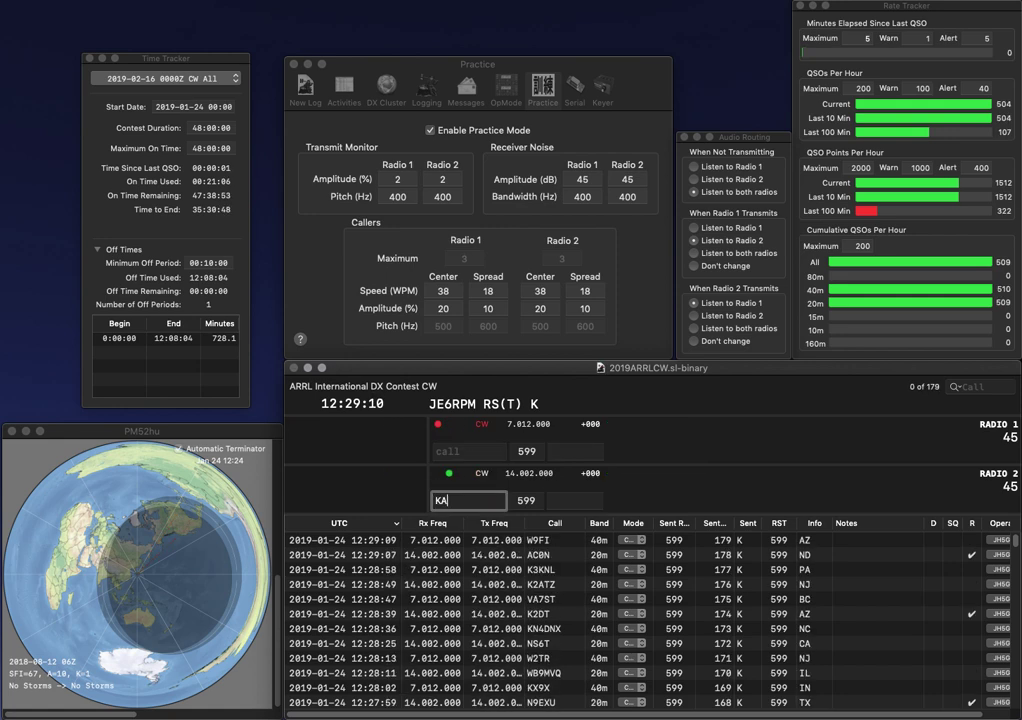
{"action": "type", "text": "2KON"}
{"action": "key", "text": "Return"}
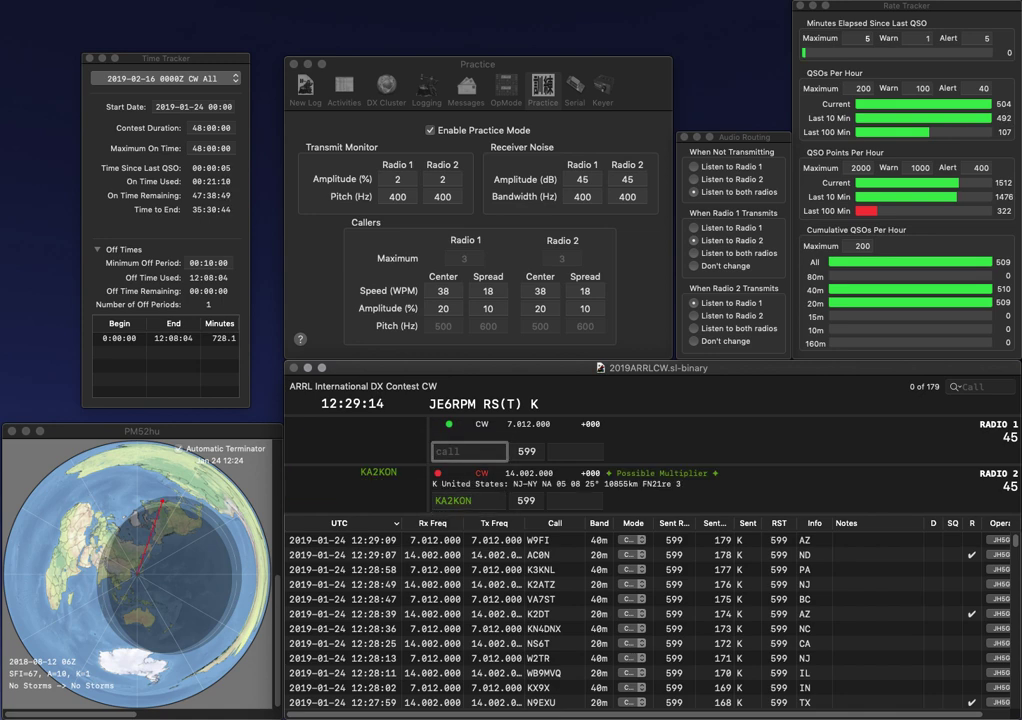
{"action": "type", "text": "K4MZU"}
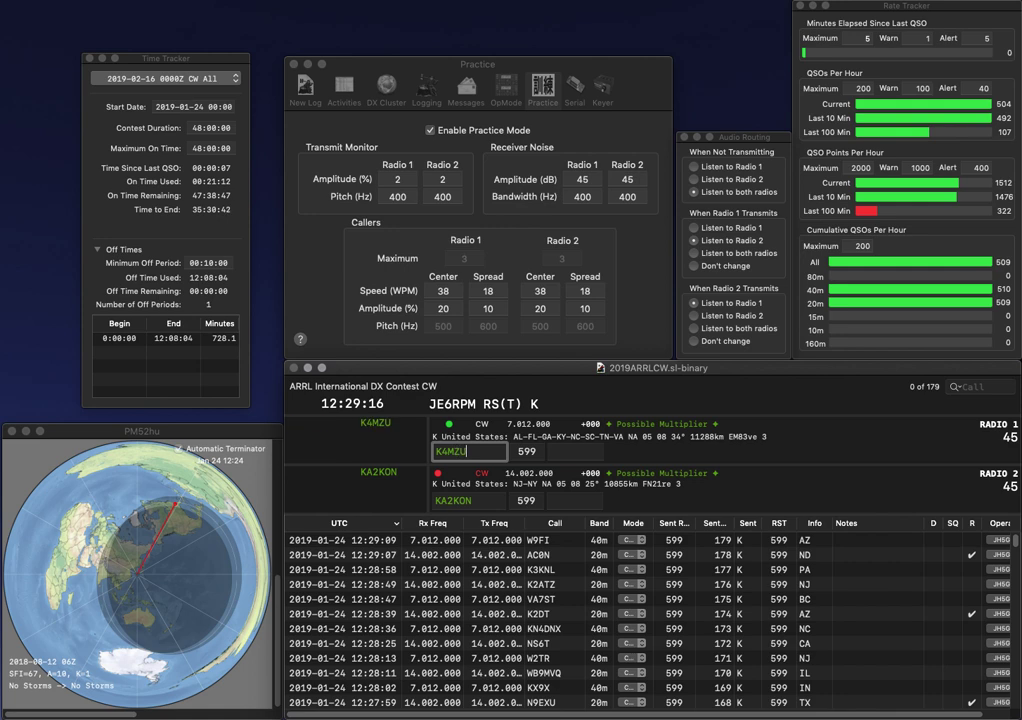
{"action": "key", "text": "Return"}
- Log KA2KON with exchange NY on Radio 2 and K4MZU with exchange VA on Radio 1
{"action": "type", "text": "NY"}
{"action": "key", "text": "Return"}
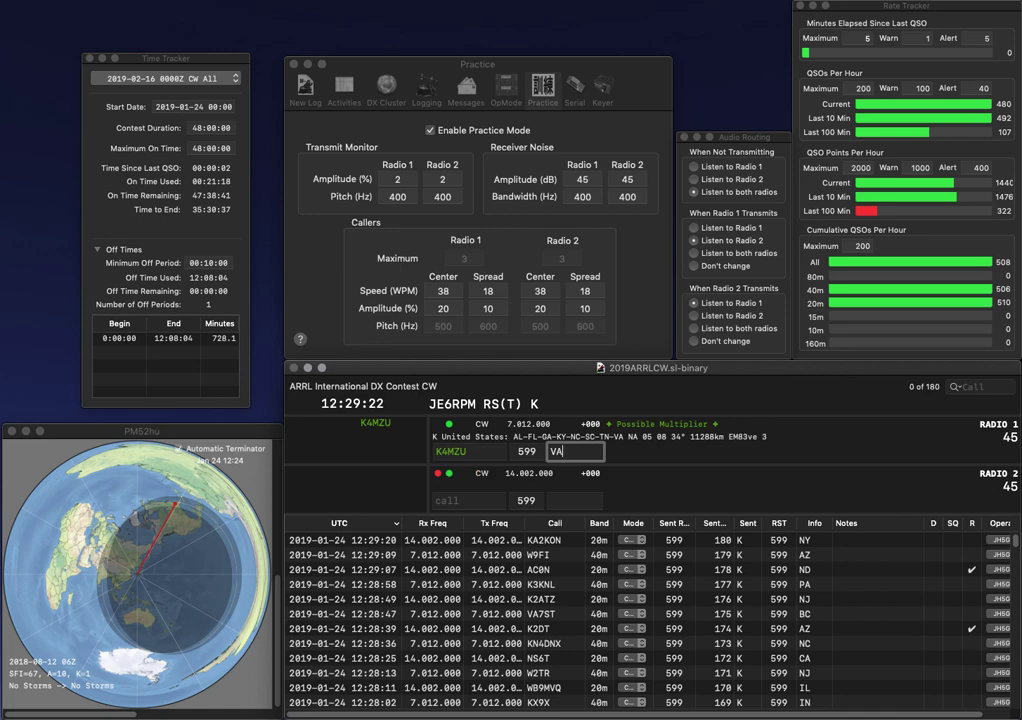
{"action": "key", "text": "Return"}
{"action": "type", "text": "W2GZB"}
{"action": "key", "text": "Return"}
{"action": "type", "text": "C8VWM"}
{"action": "key", "text": "Home"}
{"action": "type", "text": "K"}
{"action": "key", "text": "Return"}
{"action": "type", "text": "N"}
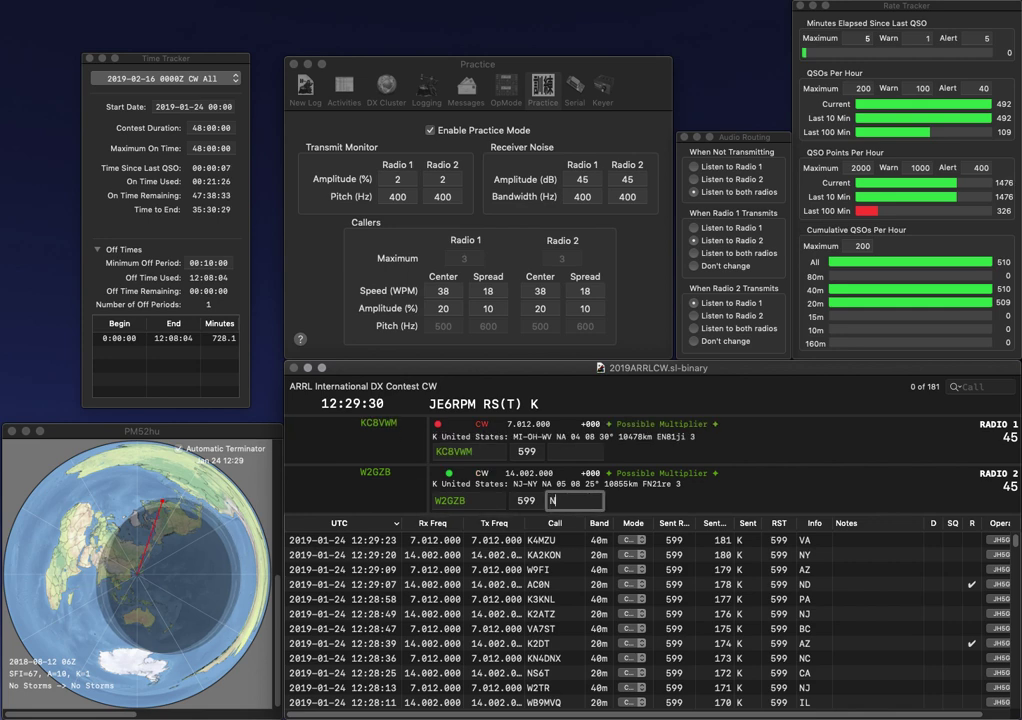
{"action": "type", "text": "J"}
{"action": "key", "text": "Return"}
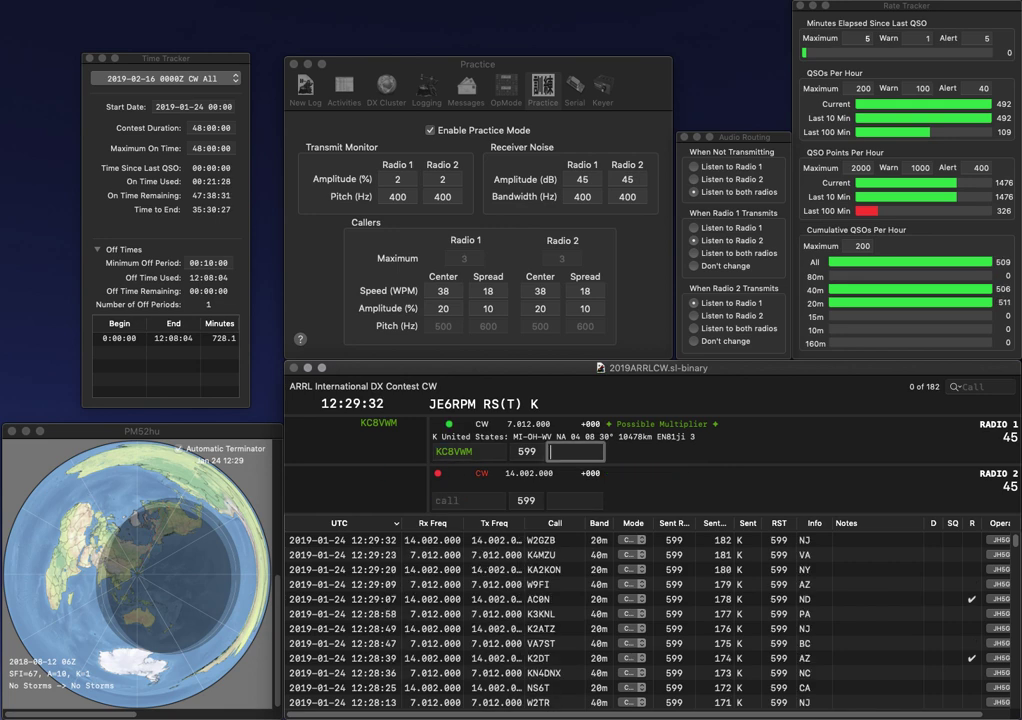
{"action": "type", "text": "MI"}
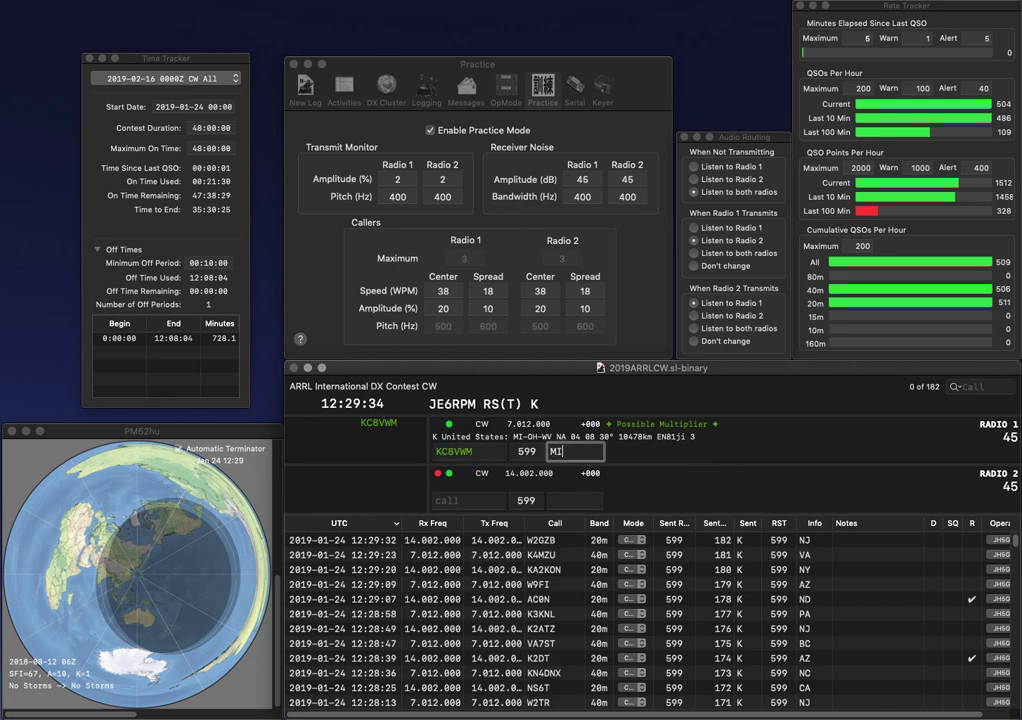
{"action": "key", "text": "Return"}
{"action": "type", "text": "OTE"}
{"action": "key", "text": "Return"}
{"action": "type", "text": "N4WE"}
{"action": "key", "text": "Return"}
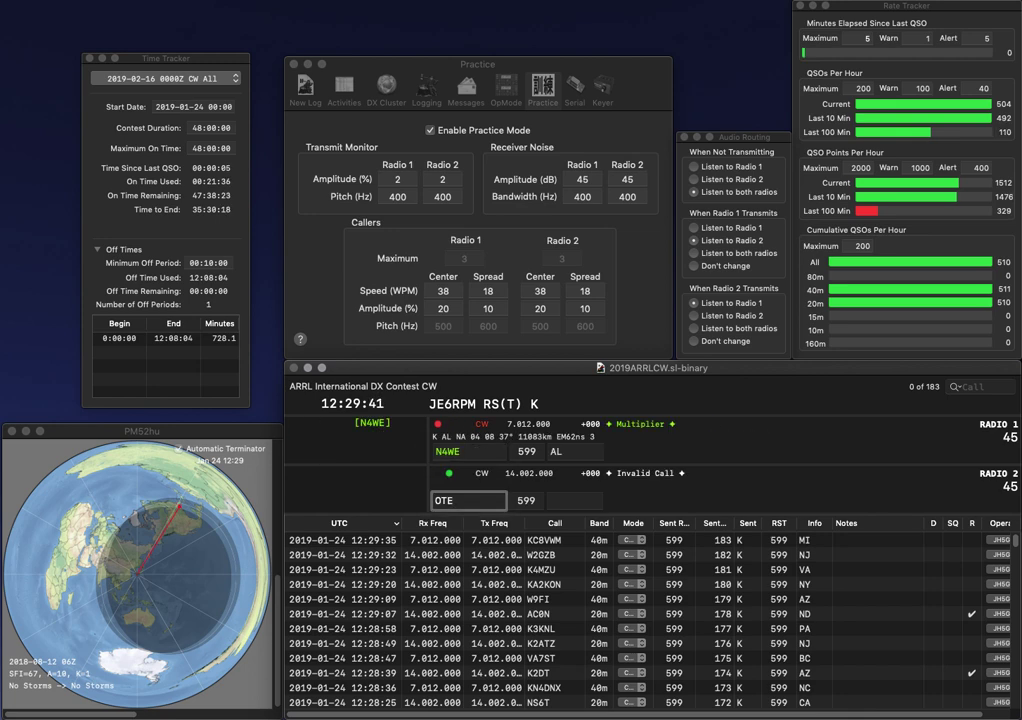
{"action": "type", "text": "O"}
{"action": "key", "text": "Home"}
{"action": "key", "text": "Delete"}
{"action": "key", "text": "Return"}
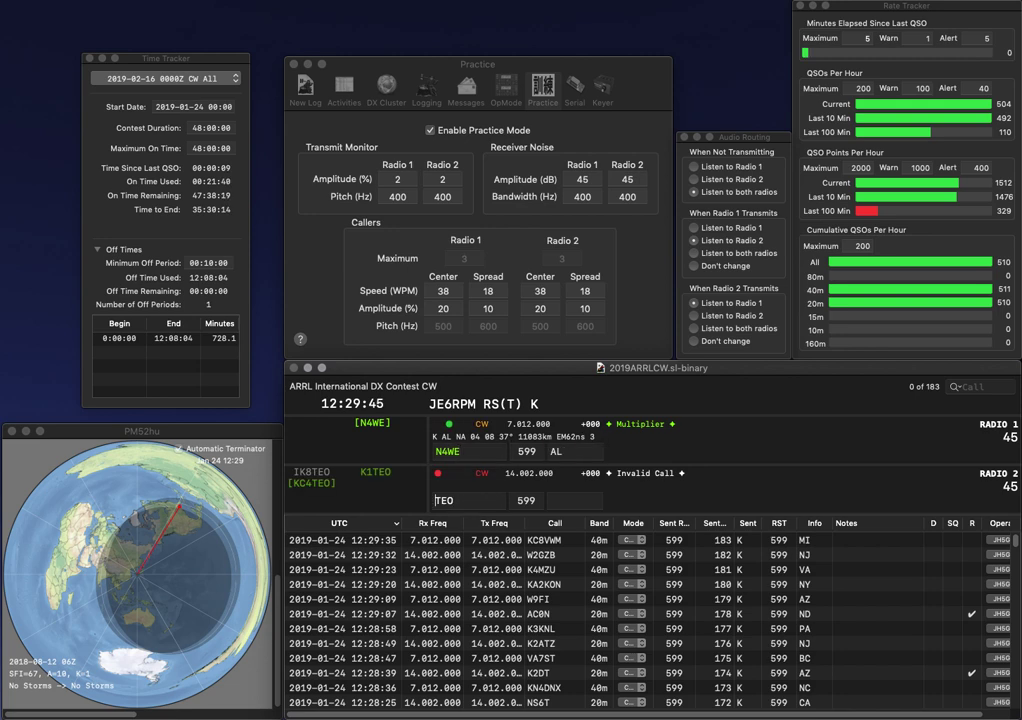
{"action": "key", "text": "Return"}
- Complete the Radio 2 call as K1TEO and enter the call WZ2T on Radio 1
{"action": "key", "text": "Home"}
{"action": "type", "text": "K1"}
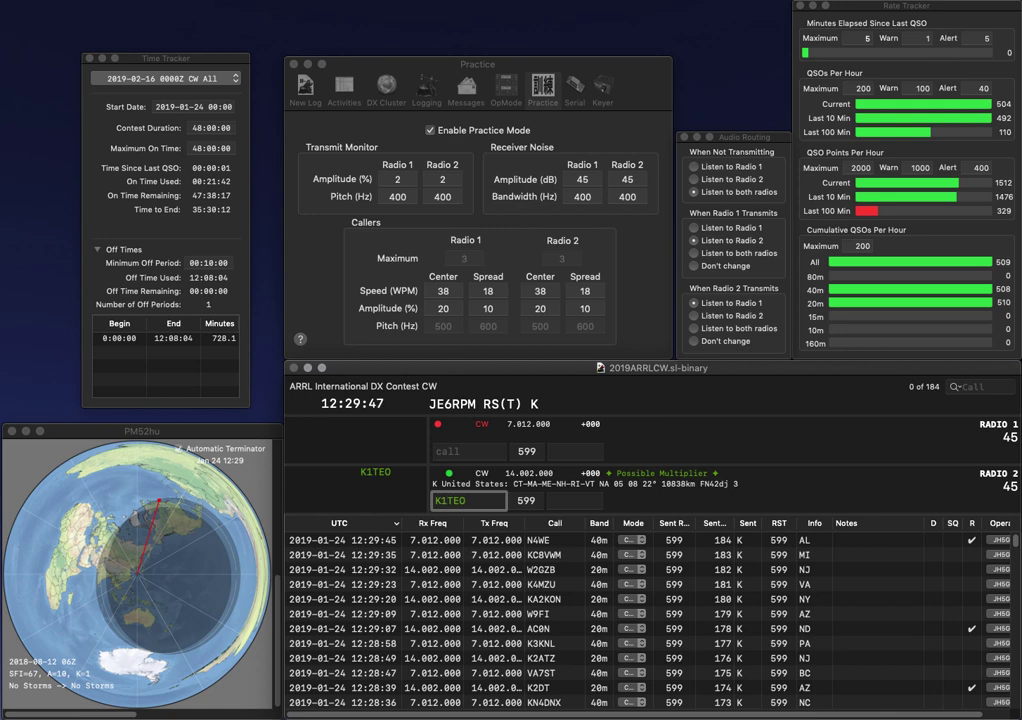
{"action": "key", "text": "Return"}
{"action": "type", "text": "WZ2T"}
{"action": "key", "text": "Return"}
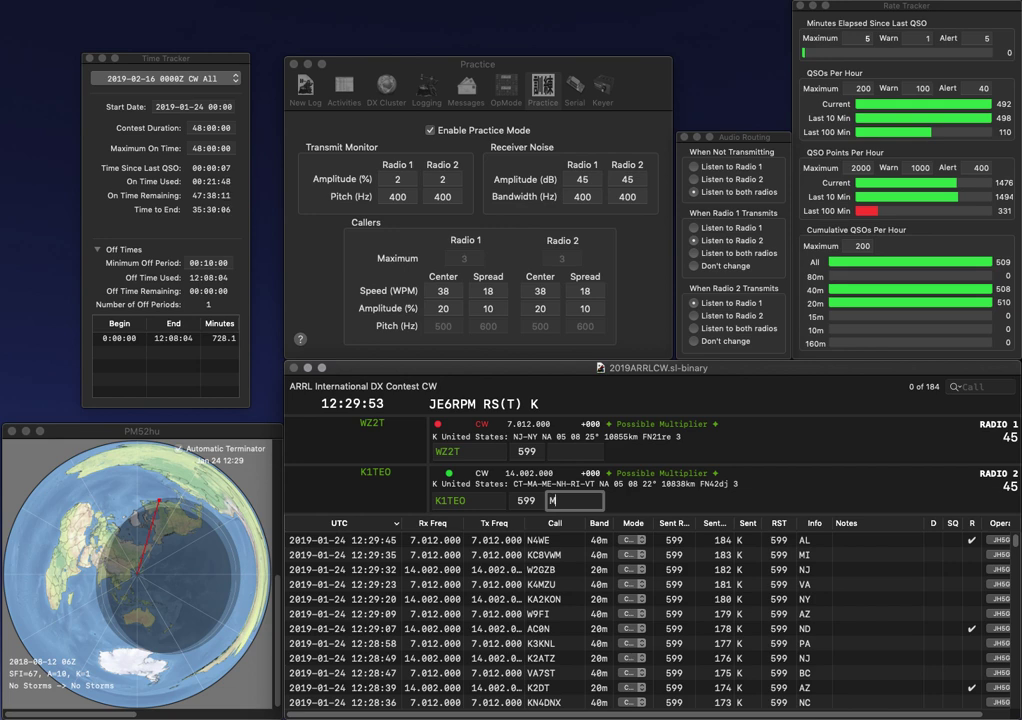
{"action": "key", "text": "Return"}
{"action": "type", "text": "NJ"}
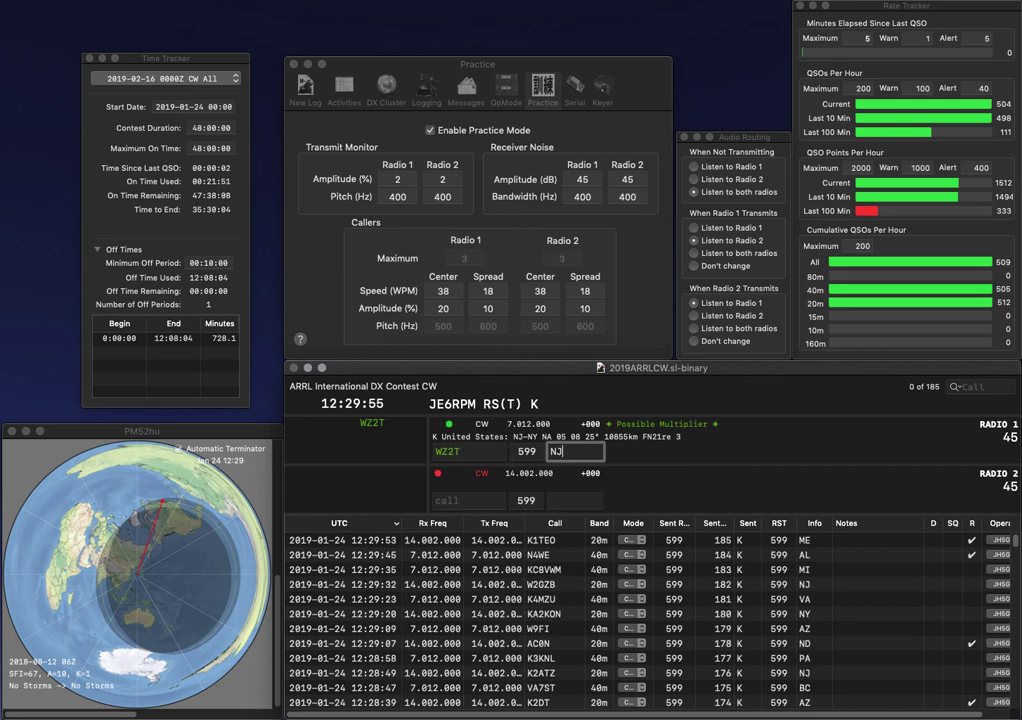
{"action": "key", "text": "Return"}
- Enter and answer the call NM6W on Radio 2 and the call KC7ND on Radio 1
{"action": "type", "text": "NM6W"}
{"action": "key", "text": "Return"}
{"action": "type", "text": "KC7ND"}
{"action": "key", "text": "Return"}
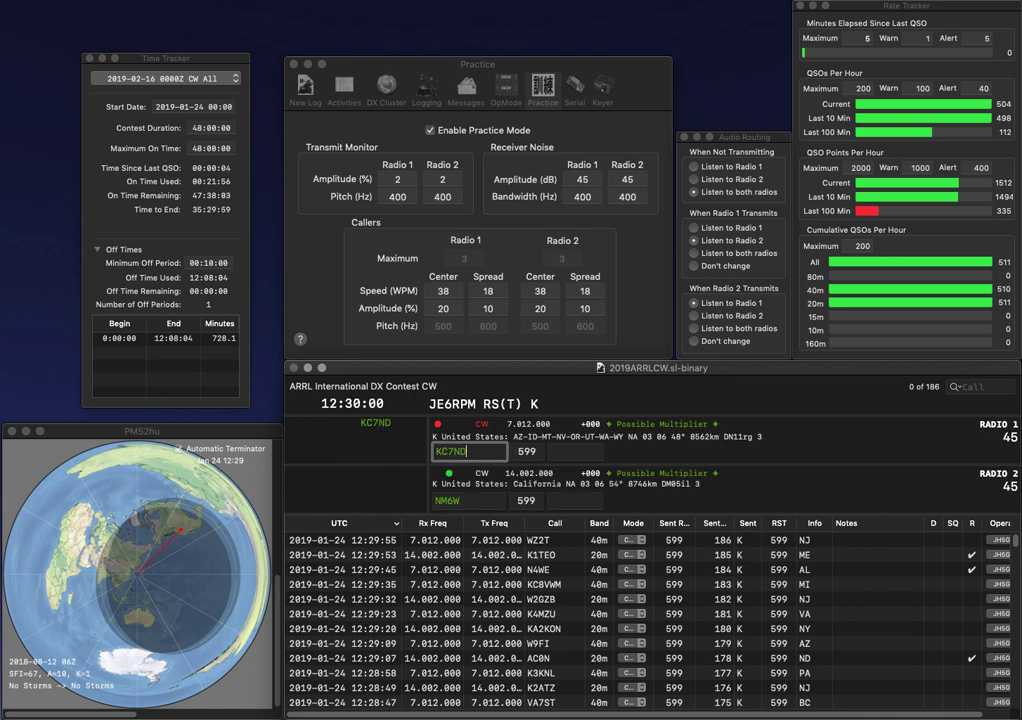
{"action": "key", "text": "BackSpace"}
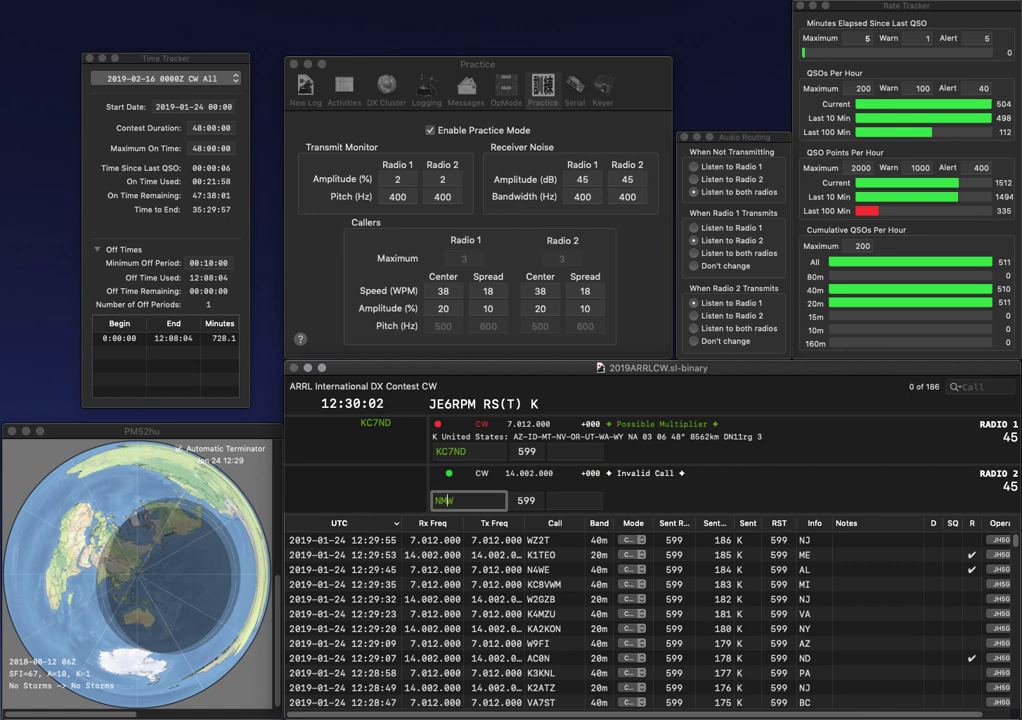
{"action": "type", "text": "7"}
{"action": "key", "text": "Return"}
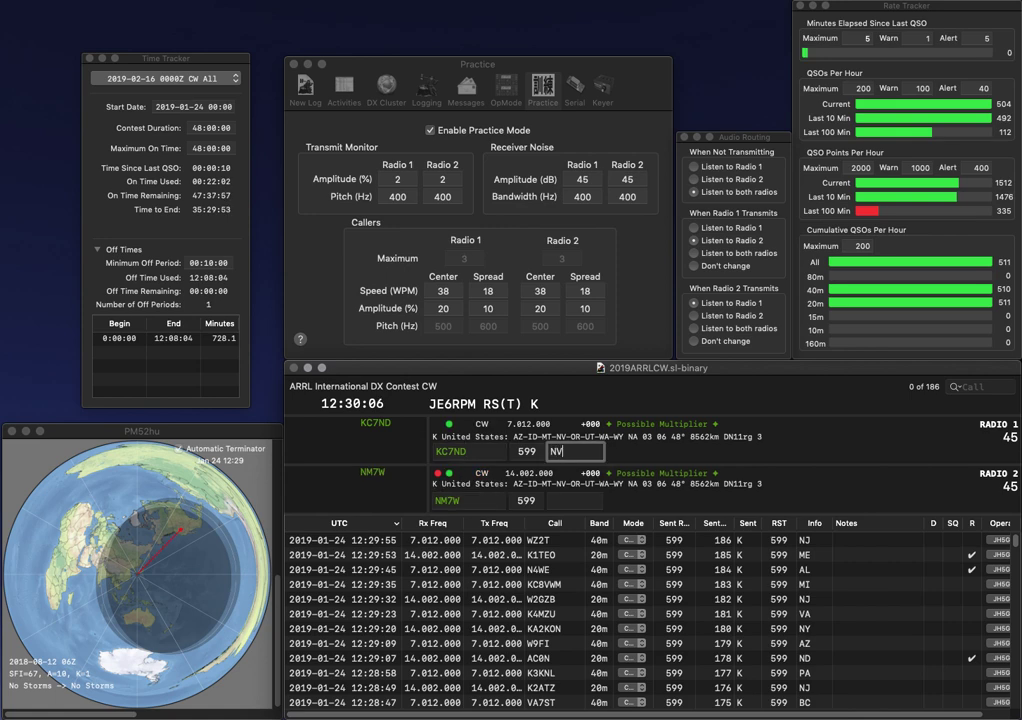
{"action": "key", "text": "Return"}
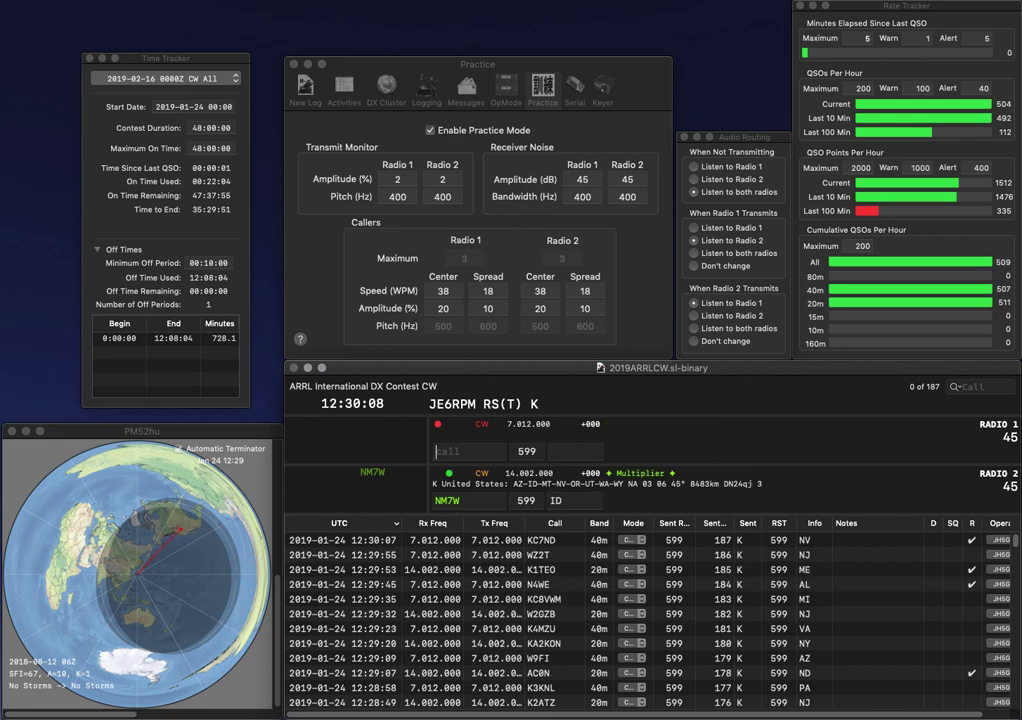
{"action": "key", "text": "Return"}
- Enter the call KC3AIV on Radio 1 and the partial call JS on Radio 2
{"action": "type", "text": "KC3AIV"}
{"action": "key", "text": "Return"}
{"action": "type", "text": "JS"}
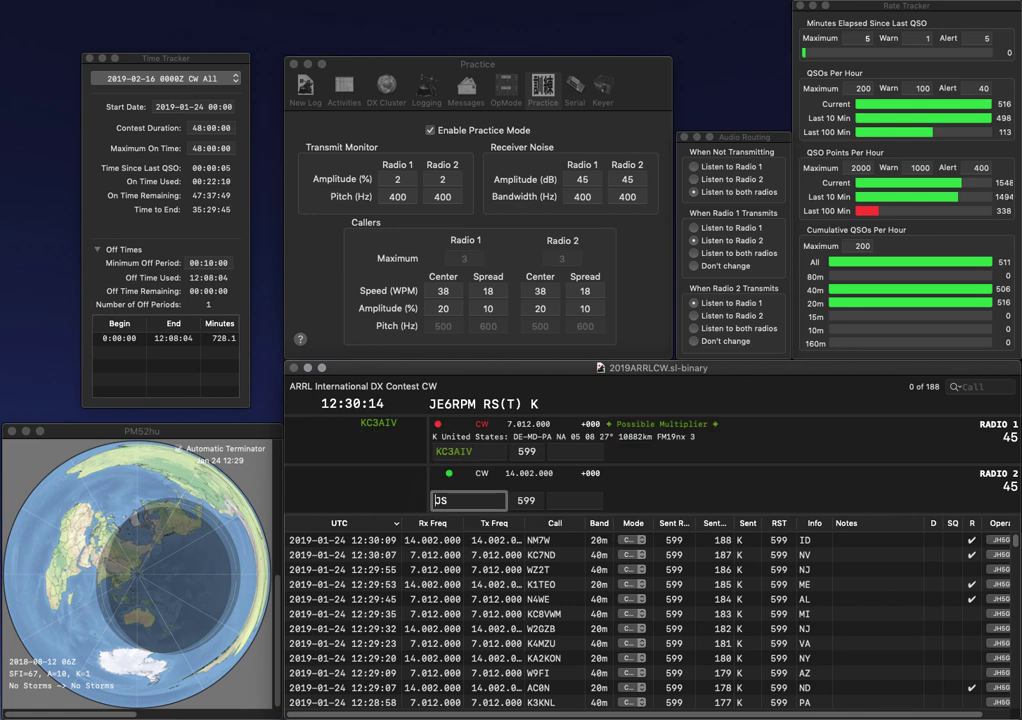
{"action": "key", "text": "Return"}
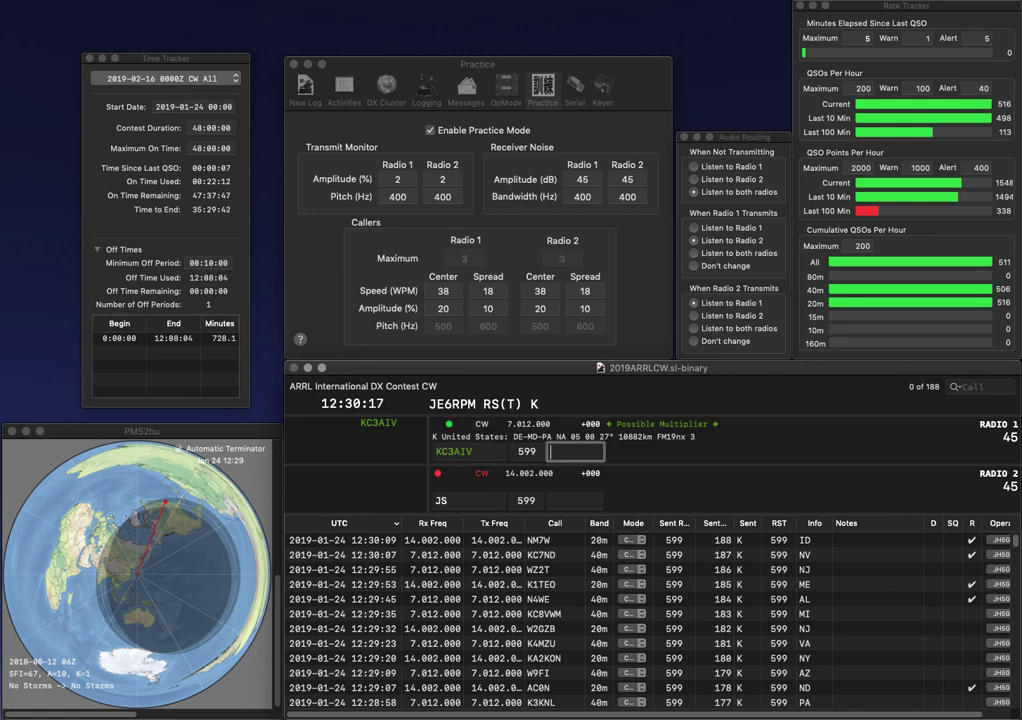
{"action": "type", "text": "DE"}
{"action": "key", "text": "Return"}
{"action": "type", "text": "KW4"}
{"action": "key", "text": "Return"}
{"action": "type", "text": "WB"}
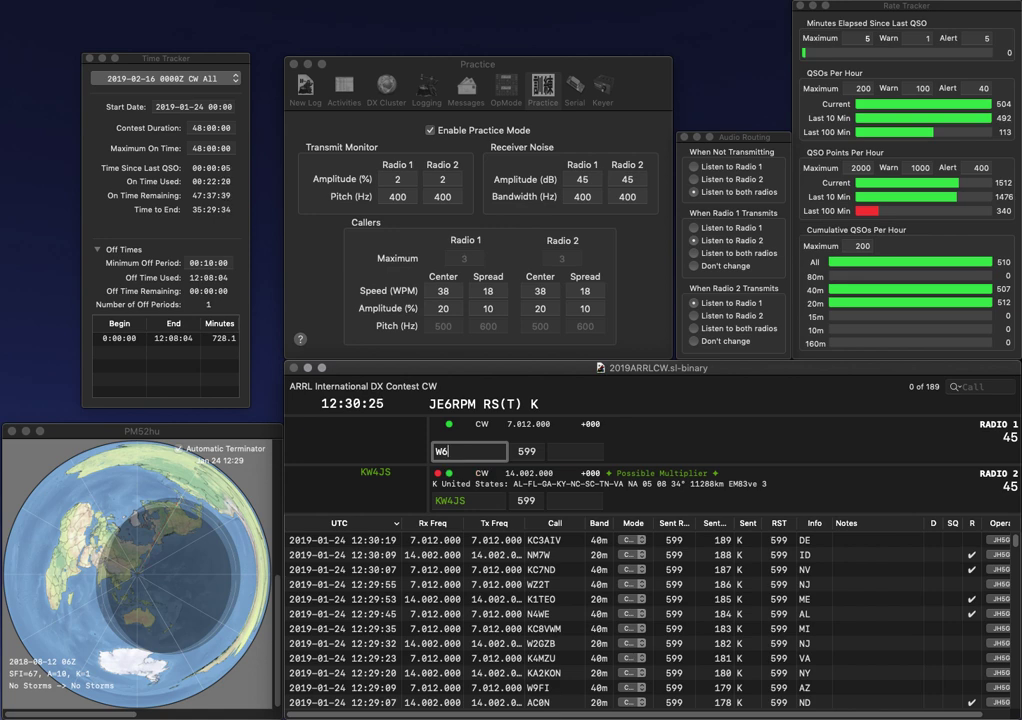
{"action": "type", "text": "JND"}
{"action": "key", "text": "Return"}
{"action": "key", "text": "Return"}
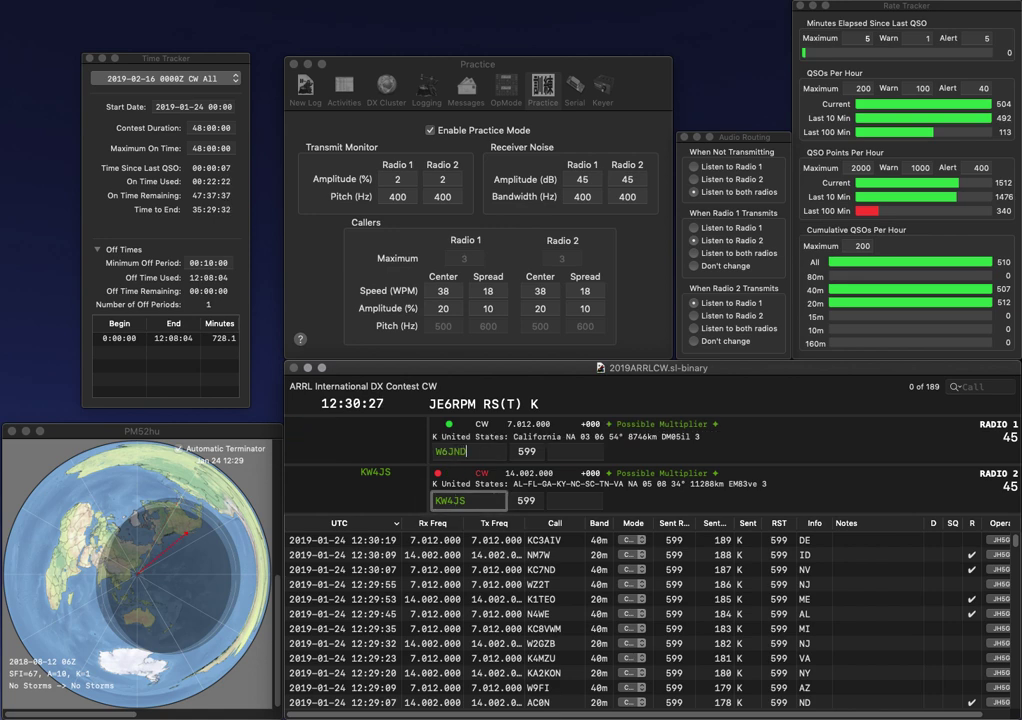
{"action": "type", "text": "KY"}
{"action": "key", "text": "Return"}
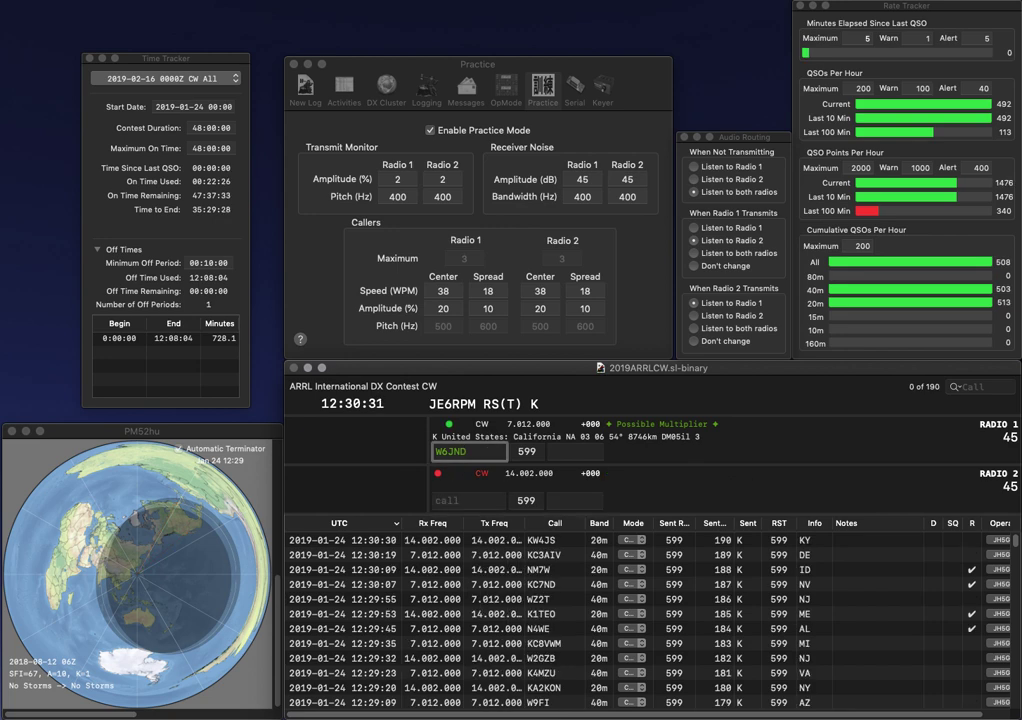
{"action": "key", "text": "Left"}
{"action": "key", "text": "BackSpace"}
{"action": "type", "text": "D"}
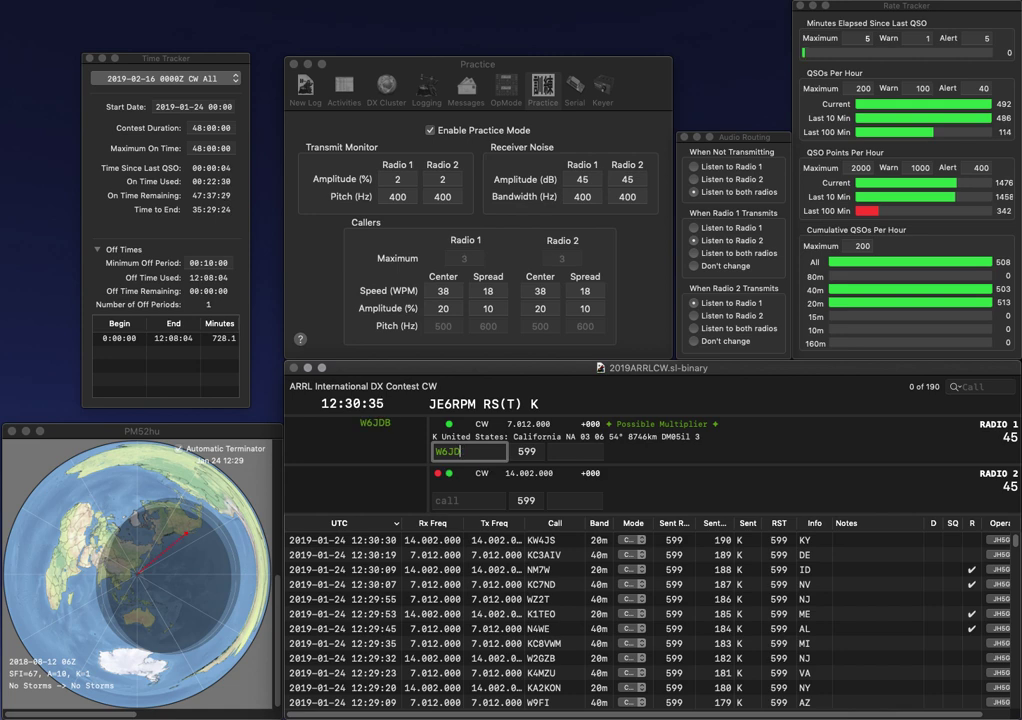
{"action": "type", "text": "B"}
{"action": "key", "text": "Return"}
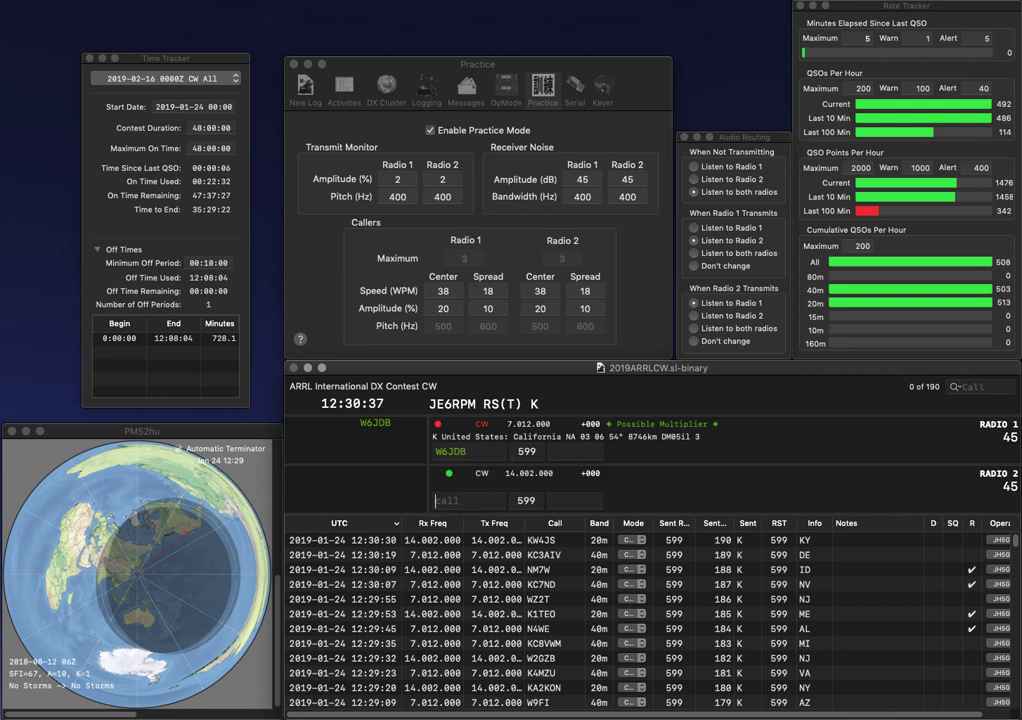
{"action": "type", "text": "K1"}
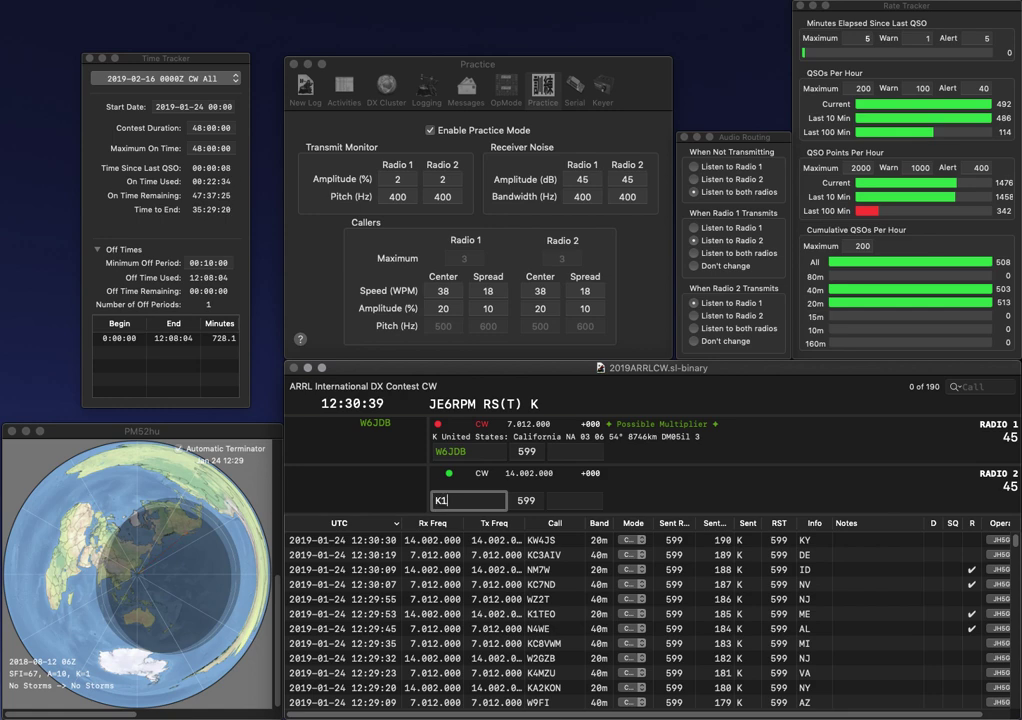
{"action": "type", "text": "SE"}
{"action": "key", "text": "Return"}
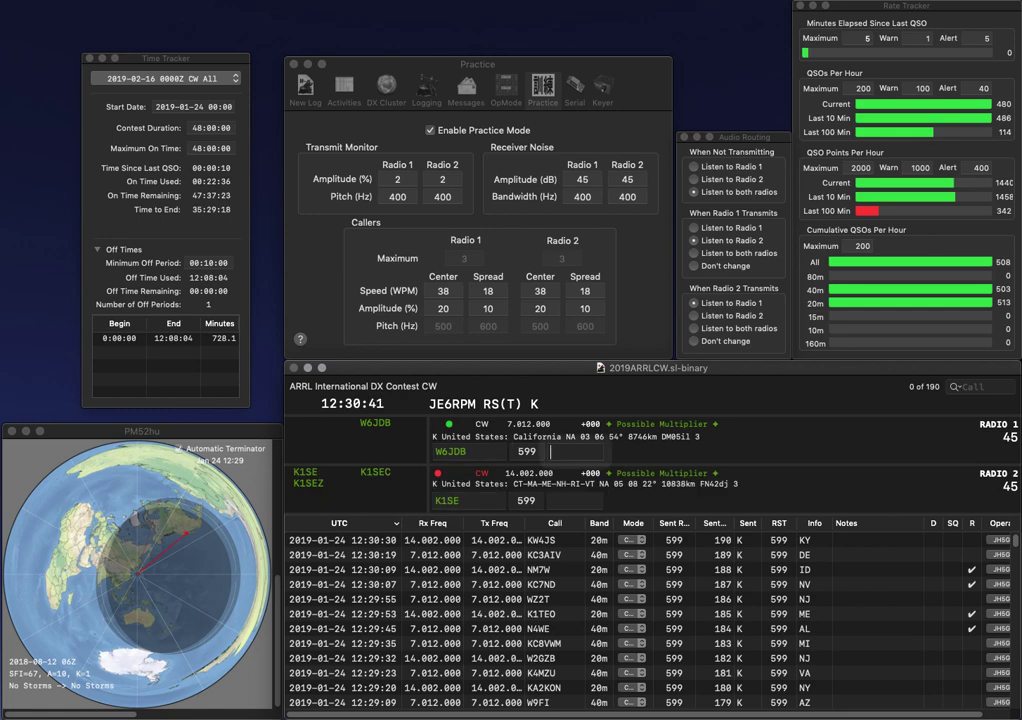
{"action": "type", "text": "CA"}
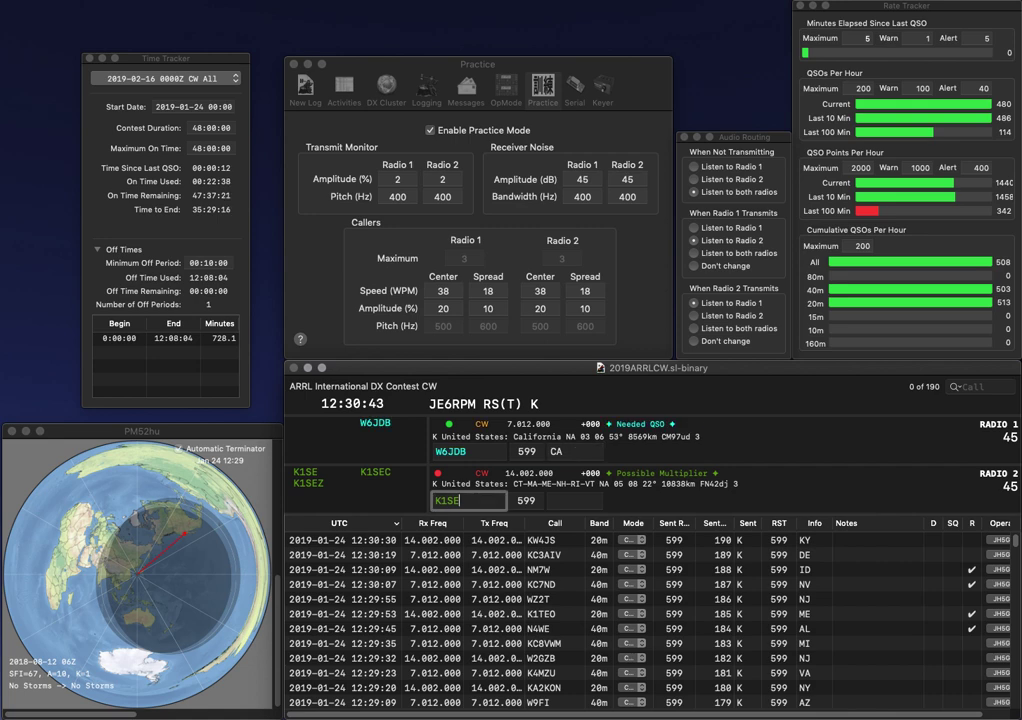
{"action": "key", "text": "Return"}
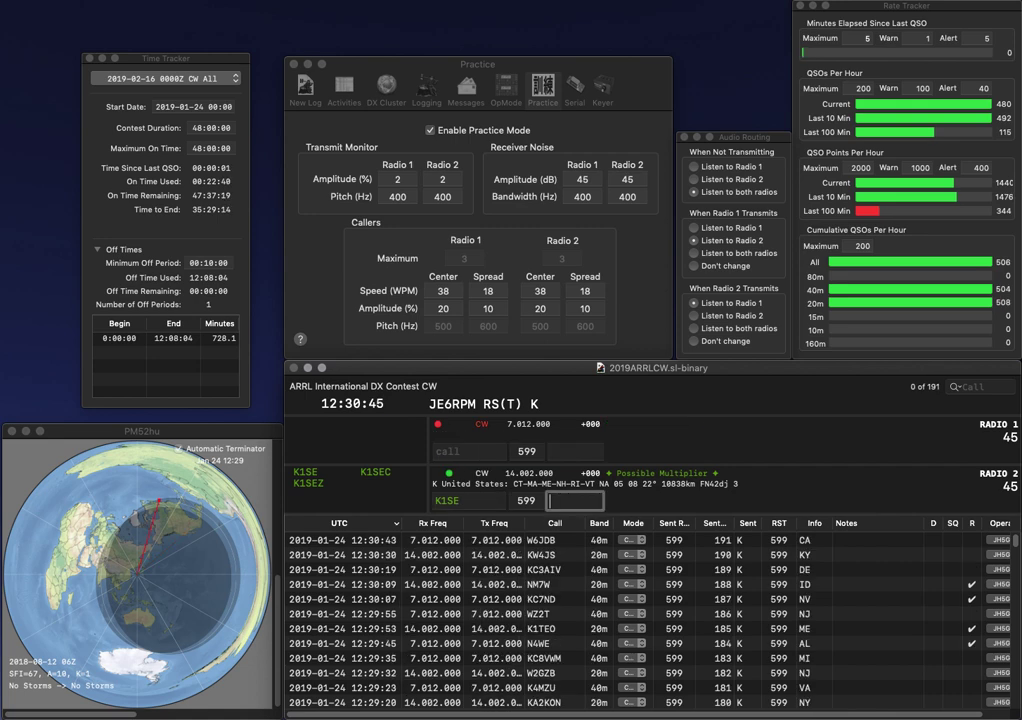
{"action": "type", "text": "CT"}
{"action": "key", "text": "Return"}
{"action": "type", "text": "K4PP"}
{"action": "key", "text": "Return"}
- Enter the partial call NB on Radio 2 and log K4PP with TN on Radio 1
{"action": "type", "text": "NB"}
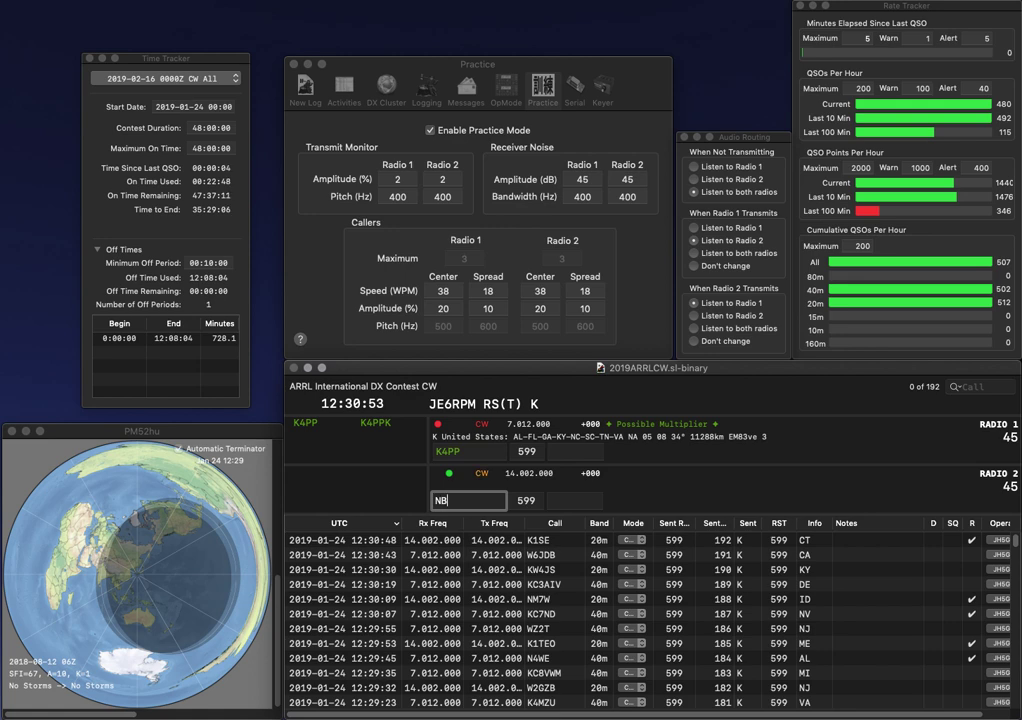
{"action": "key", "text": "Return"}
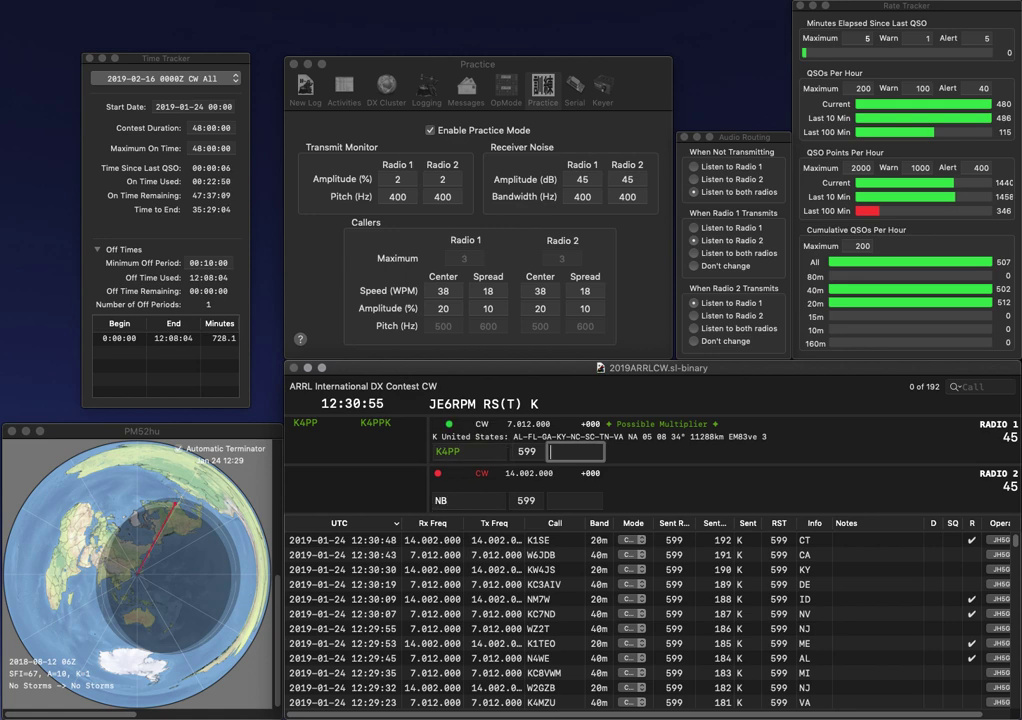
{"action": "type", "text": "TN"}
{"action": "key", "text": "Return"}
{"action": "key", "text": "backslash"}
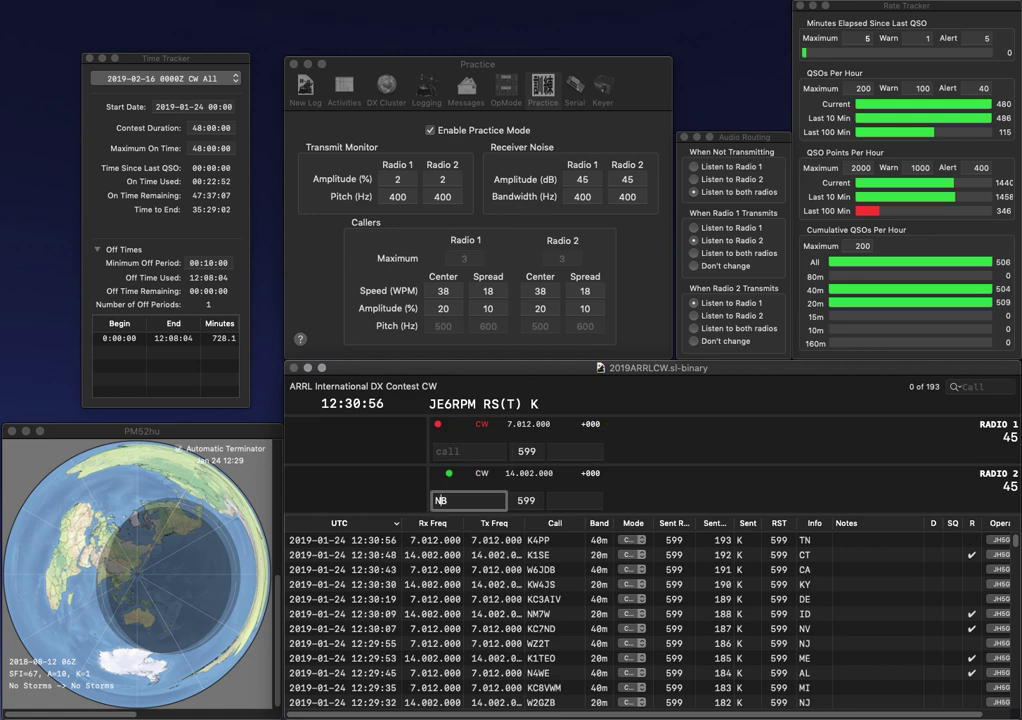
{"action": "type", "text": "6BB"}
{"action": "key", "text": "backslash"}
{"action": "type", "text": "W3BTX"}
{"action": "key", "text": "backslash"}
{"action": "key", "text": "BackSpace"}
{"action": "key", "text": "BackSpace"}
{"action": "type", "text": "DB"}
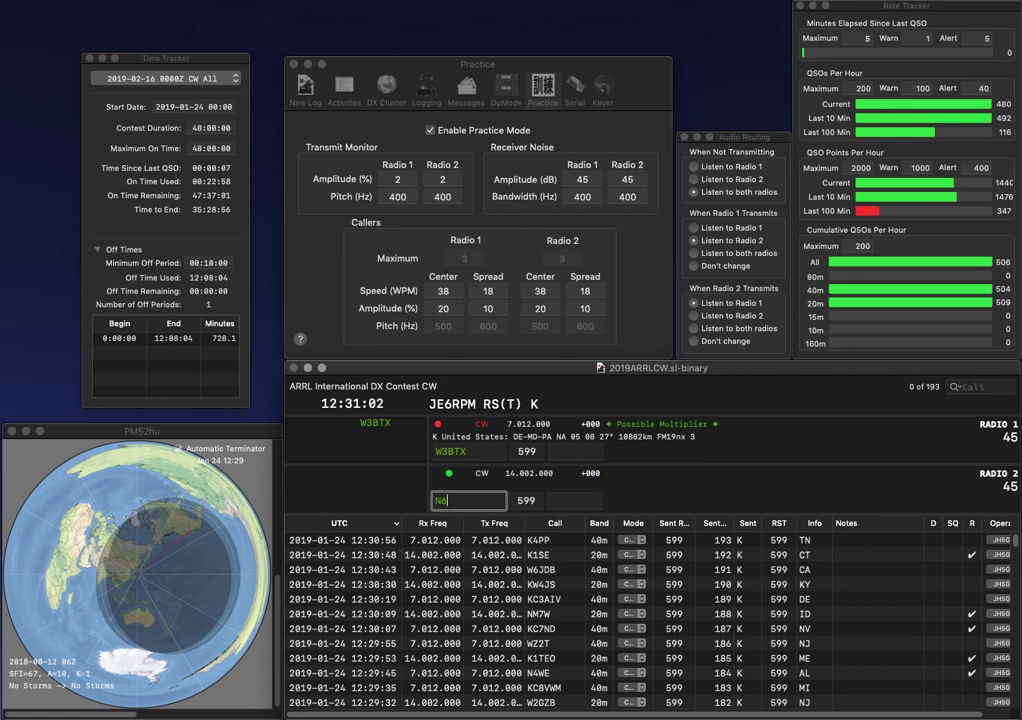
{"action": "key", "text": "Return"}
{"action": "key", "text": "backslash"}
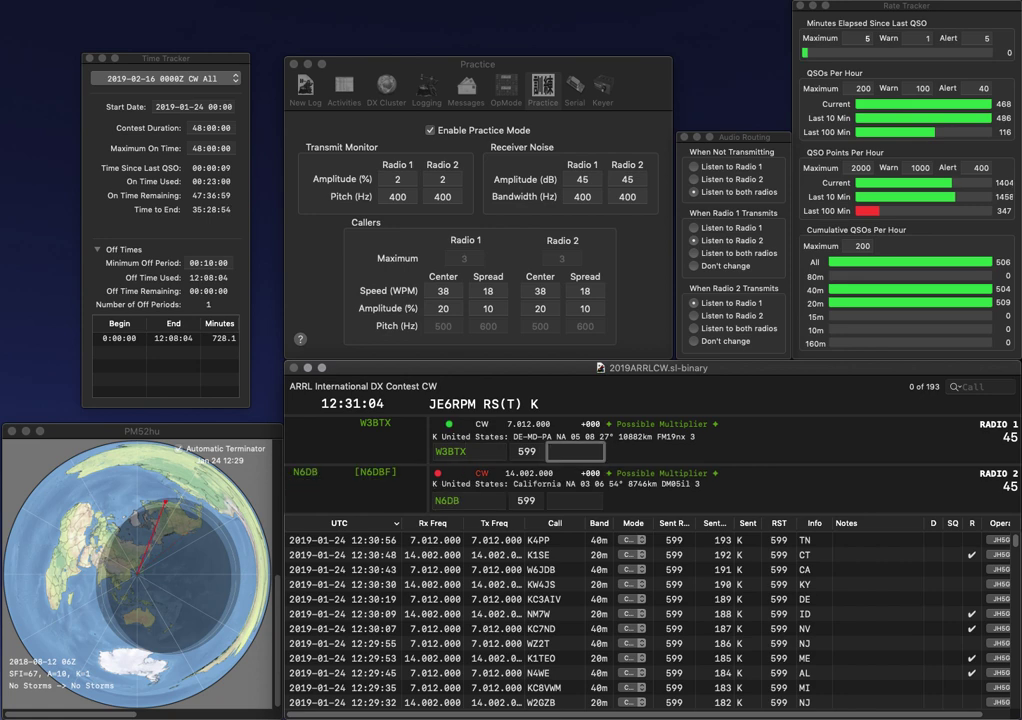
{"action": "type", "text": "PA"}
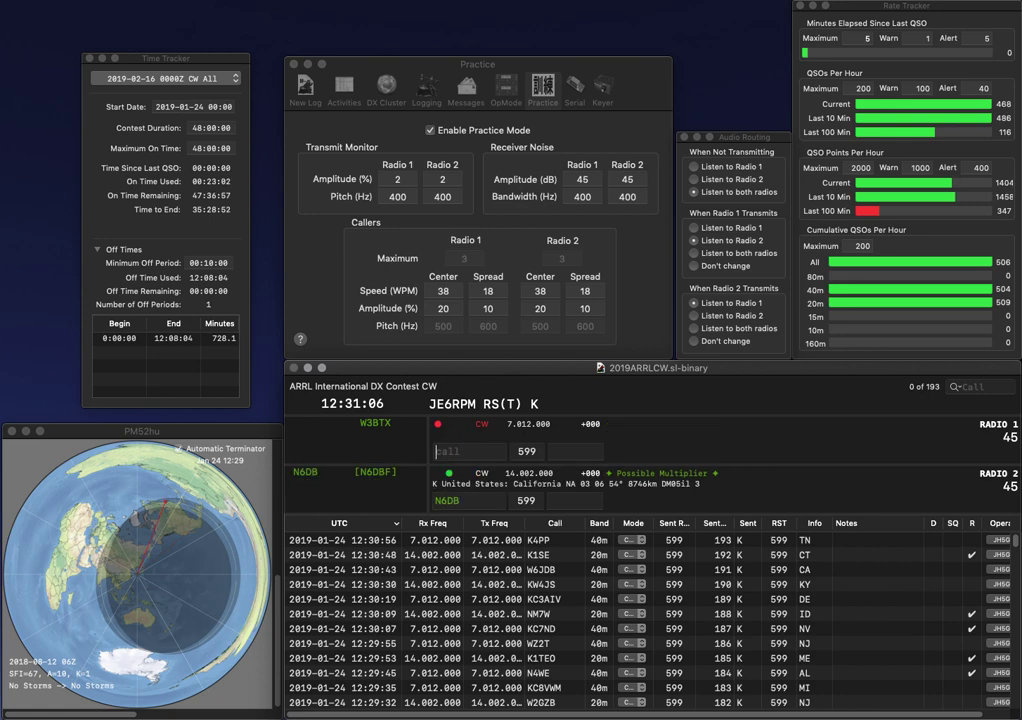
{"action": "key", "text": "Return"}
{"action": "key", "text": "backslash"}
{"action": "type", "text": "CA"}
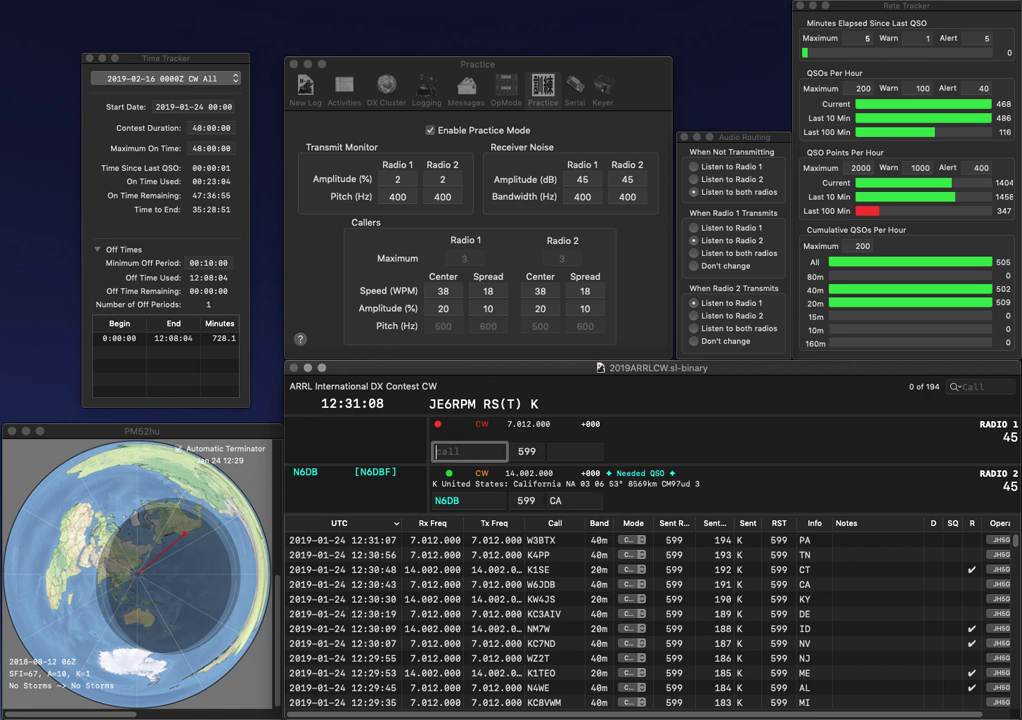
{"action": "key", "text": "Return"}
{"action": "key", "text": "backslash"}
{"action": "type", "text": "KB"}
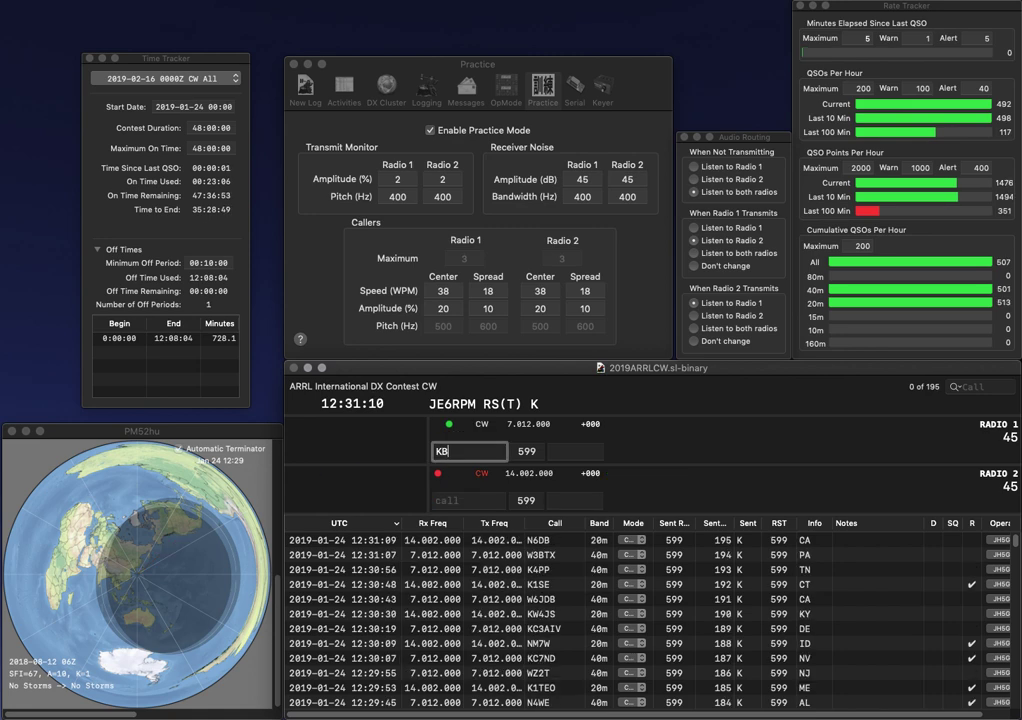
{"action": "key", "text": "Return"}
{"action": "key", "text": "backslash"}
{"action": "type", "text": "MK"}
{"action": "key", "text": "Return"}
{"action": "type", "text": "3OLM"}
{"action": "key", "text": "Return"}
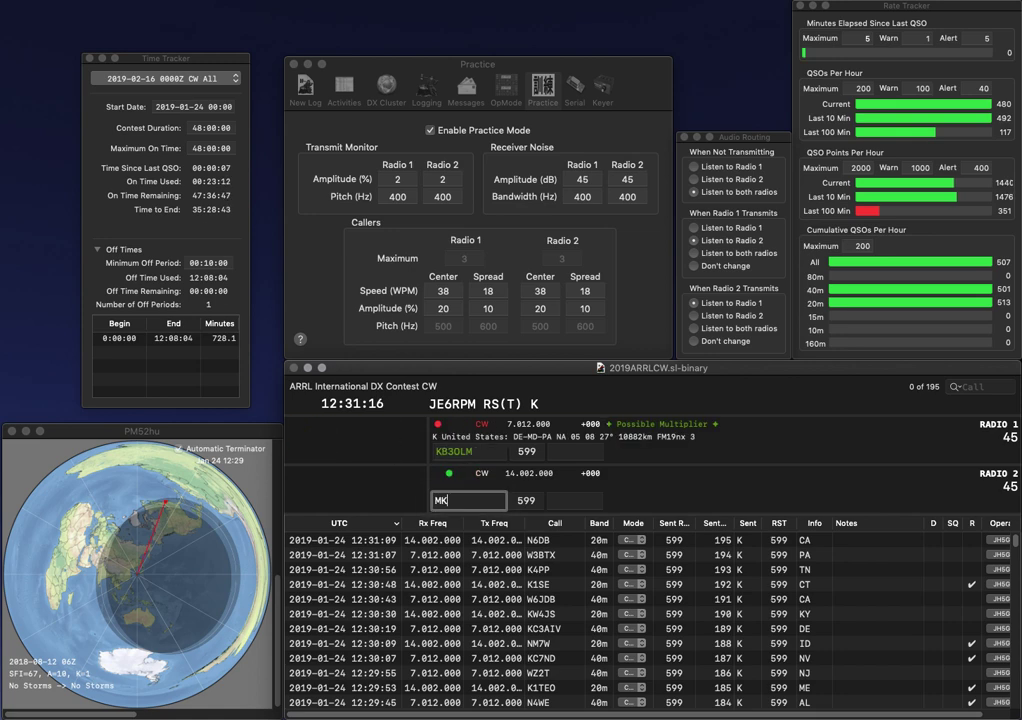
{"action": "type", "text": "IK"}
{"action": "key", "text": "Left"}
{"action": "key", "text": "Left"}
{"action": "key", "text": "Left"}
{"action": "type", "text": "N4"}
{"action": "key", "text": "Return"}
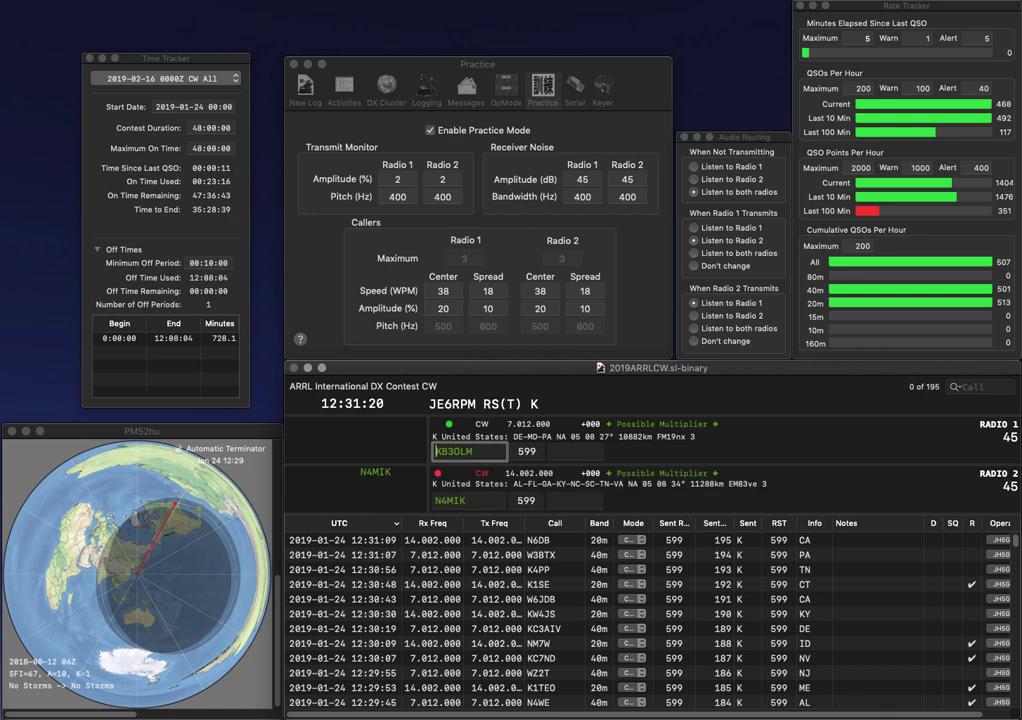
- Cut the Radio 1 call down to the suffix OLM and log N4MIK with VA on Radio 2
{"action": "key", "text": "BackSpace"}
{"action": "key", "text": "BackSpace"}
{"action": "key", "text": "BackSpace"}
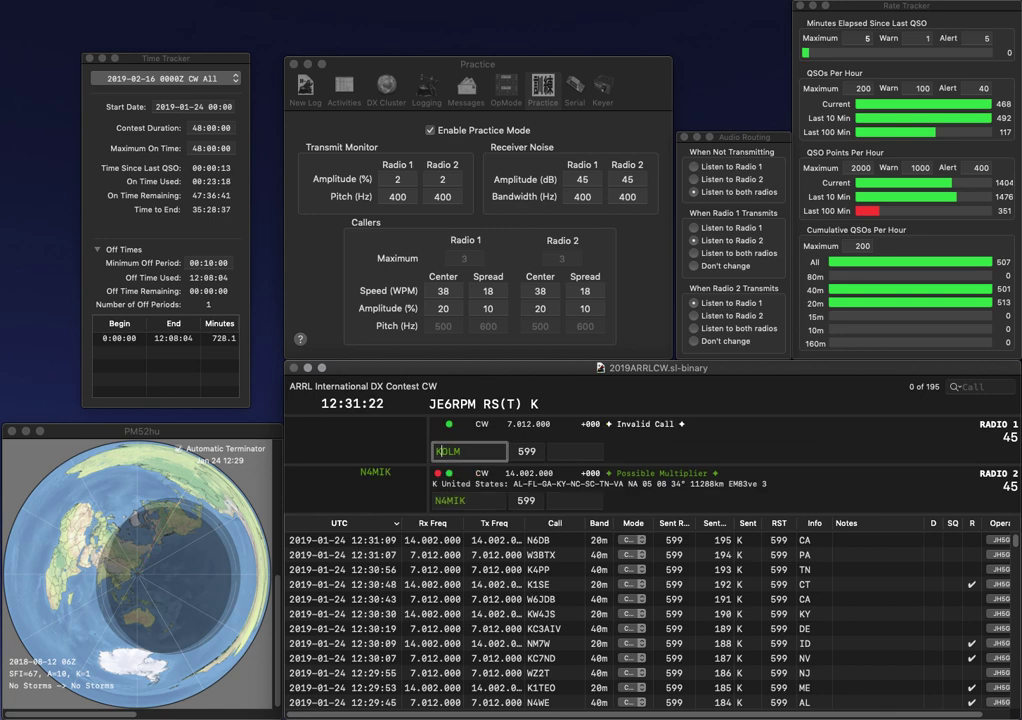
{"action": "key", "text": "Return"}
{"action": "key", "text": "space"}
{"action": "type", "text": "VA"}
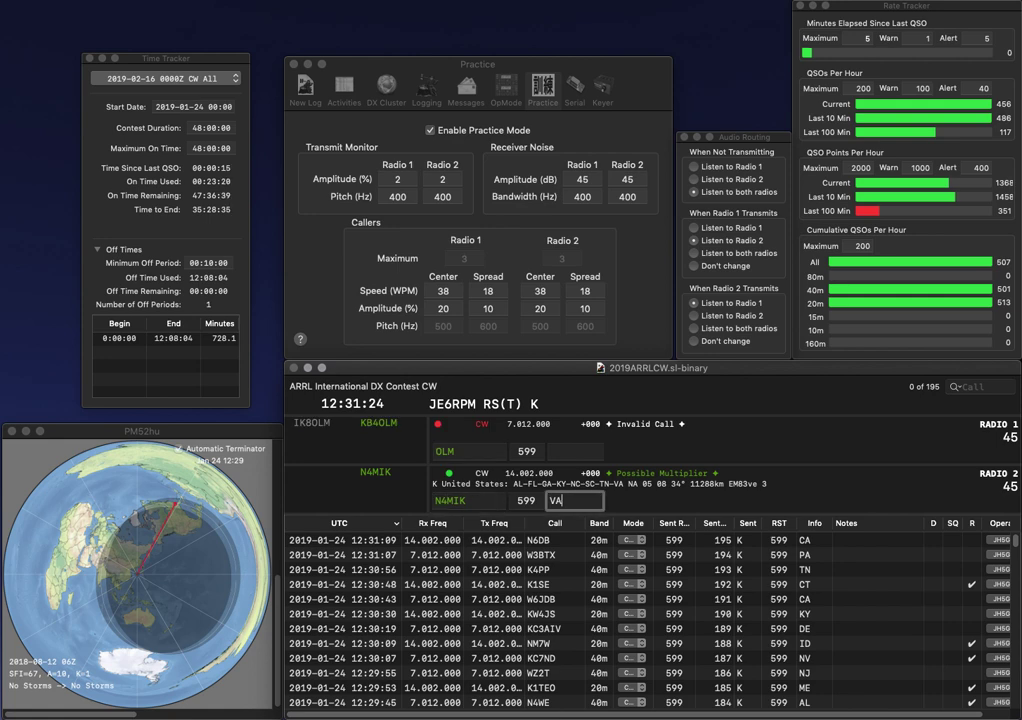
{"action": "key", "text": "Return"}
- Complete the Radio 1 call as KB4OLM and enter the call AC5O on Radio 2
{"action": "type", "text": "KB4"}
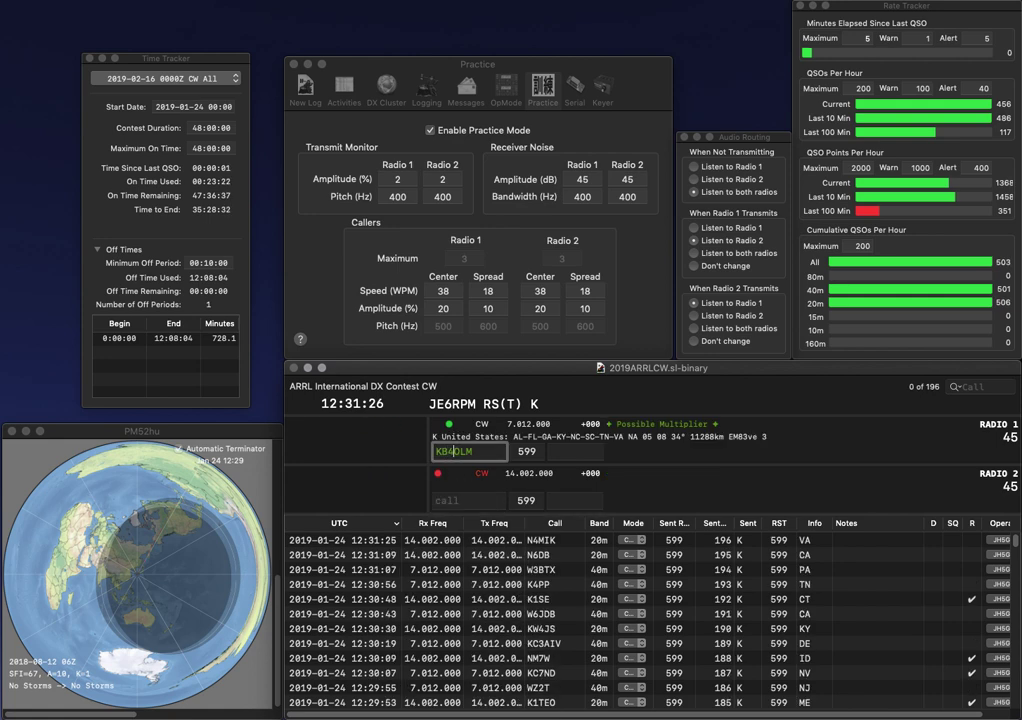
{"action": "key", "text": "Return"}
{"action": "type", "text": "AC5O"}
{"action": "key", "text": "Return"}
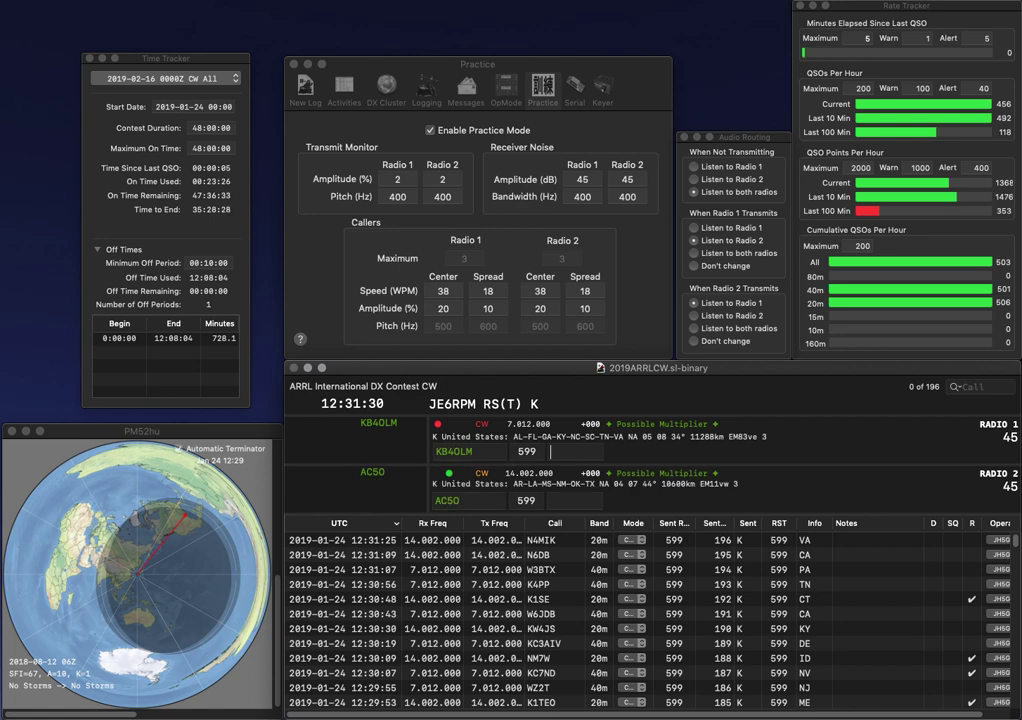
{"action": "key", "text": "Return"}
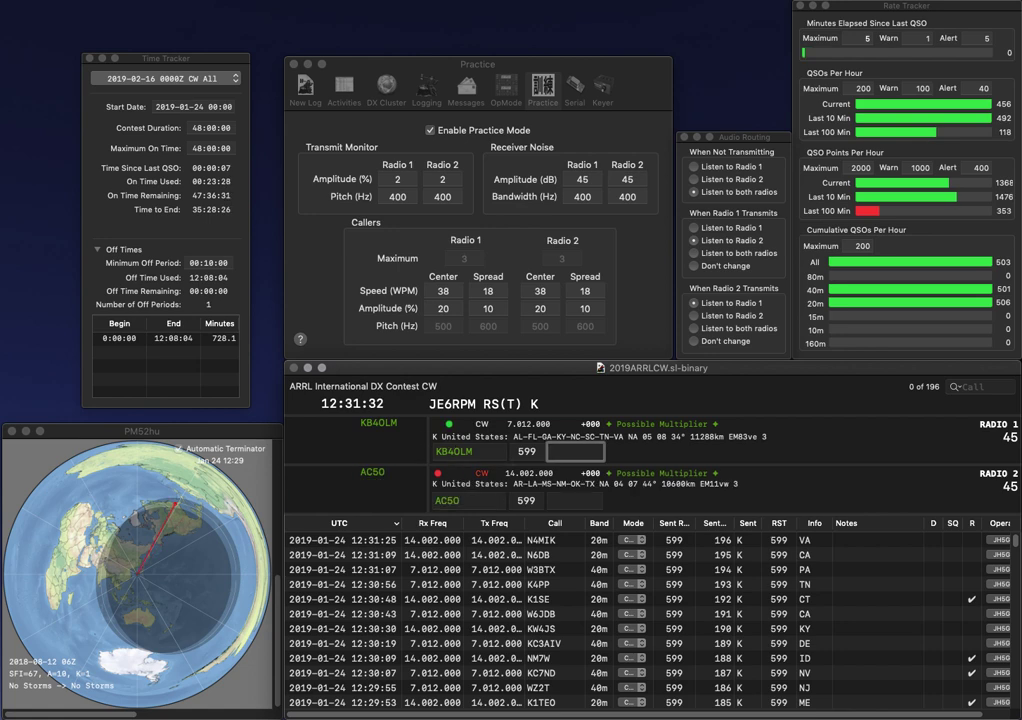
{"action": "key", "text": "BackSpace"}
{"action": "type", "text": "KY"}
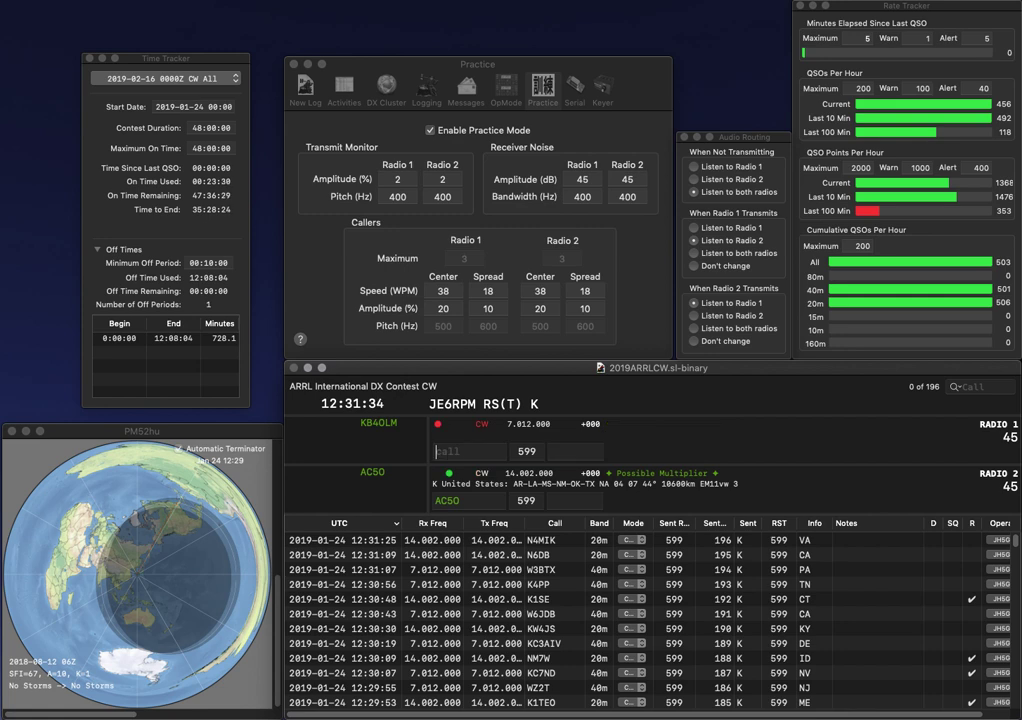
{"action": "key", "text": "Return"}
{"action": "type", "text": "OK"}
{"action": "key", "text": "Return"}
- Enter the call NI1L on Radio 1 and the partial call NK on Radio 2
{"action": "type", "text": "NI1"}
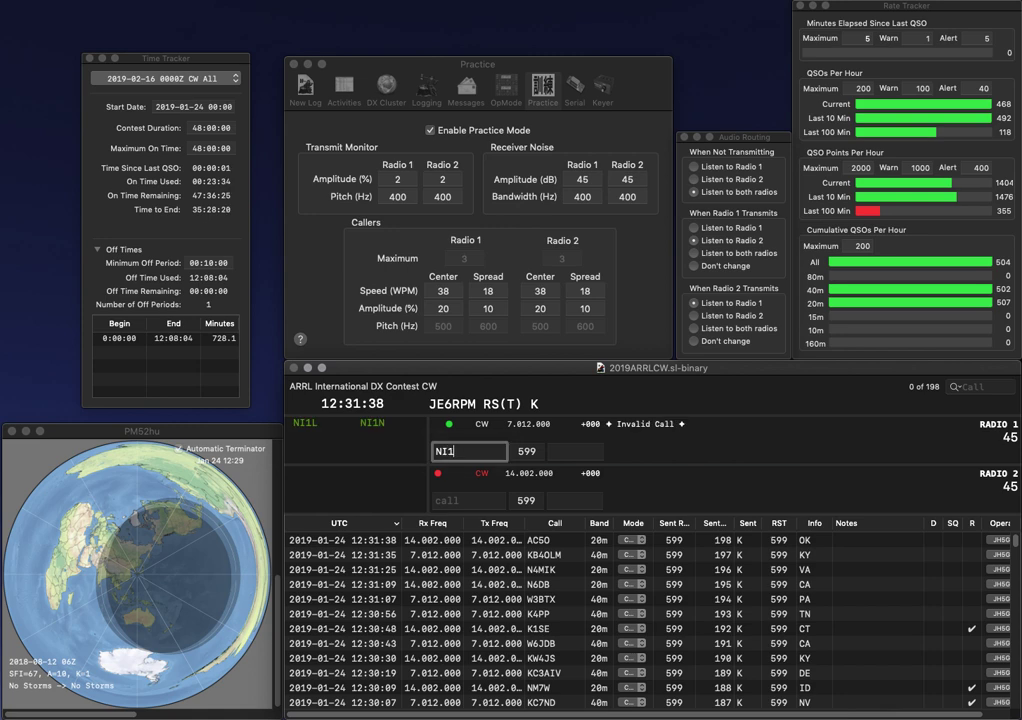
{"action": "type", "text": "L"}
{"action": "key", "text": "Return"}
{"action": "type", "text": "NK"}
- Log NI1L with exchange ME on Radio 1
{"action": "key", "text": "Up"}
{"action": "key", "text": "space"}
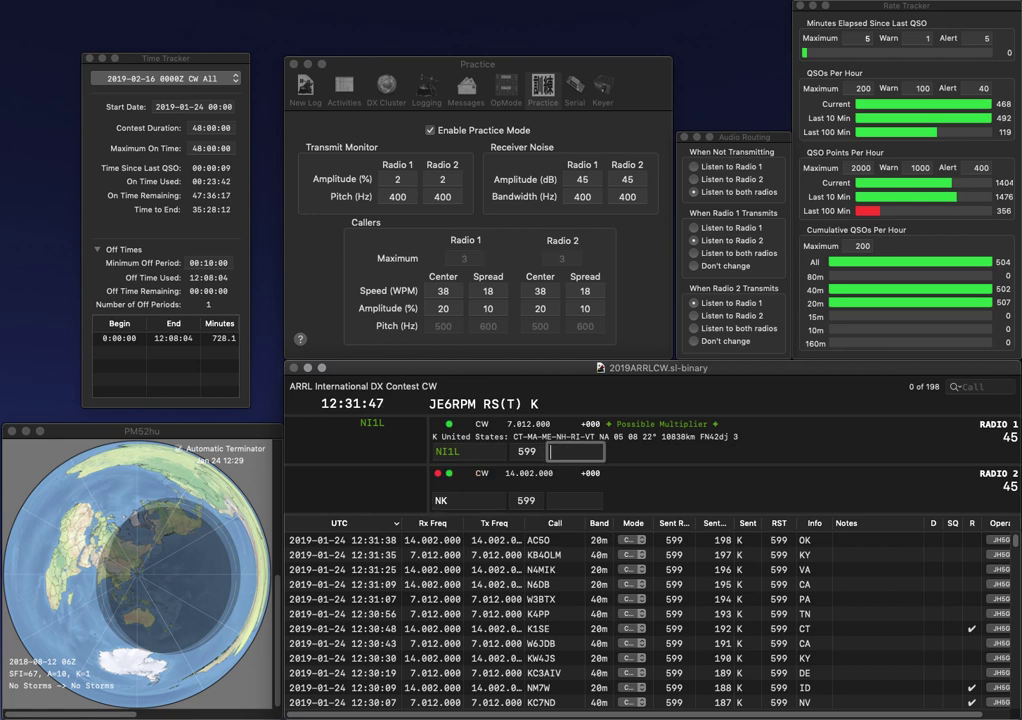
{"action": "type", "text": "ME"}
{"action": "key", "text": "Return"}
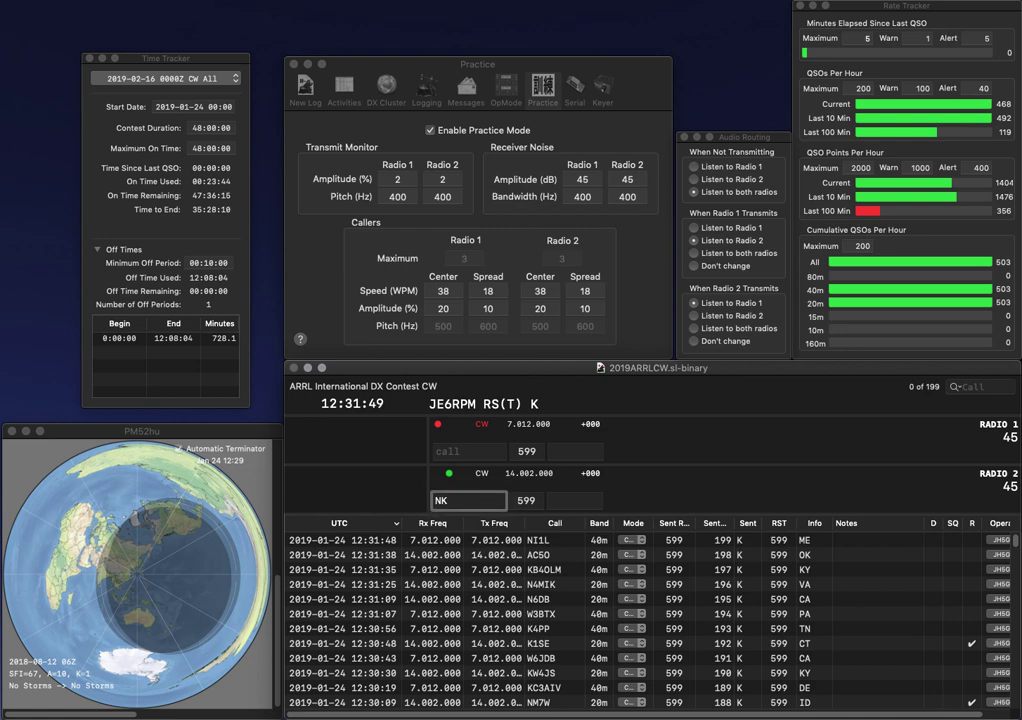
- Complete the Radio 2 call as NY8K and enter the call AK4NY on Radio 1
{"action": "type", "text": "8K"}
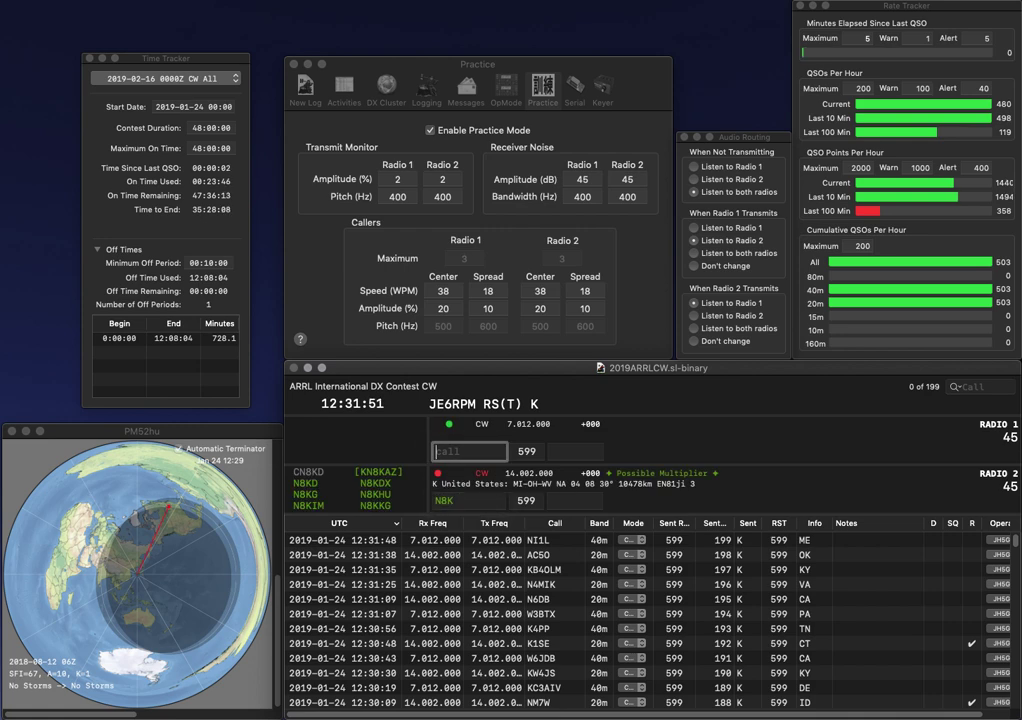
{"action": "type", "text": "N"}
{"action": "key", "text": "BackSpace"}
{"action": "type", "text": "AK"}
{"action": "key", "text": "Return"}
{"action": "key", "text": "Left"}
{"action": "type", "text": "Y"}
{"action": "key", "text": "Return"}
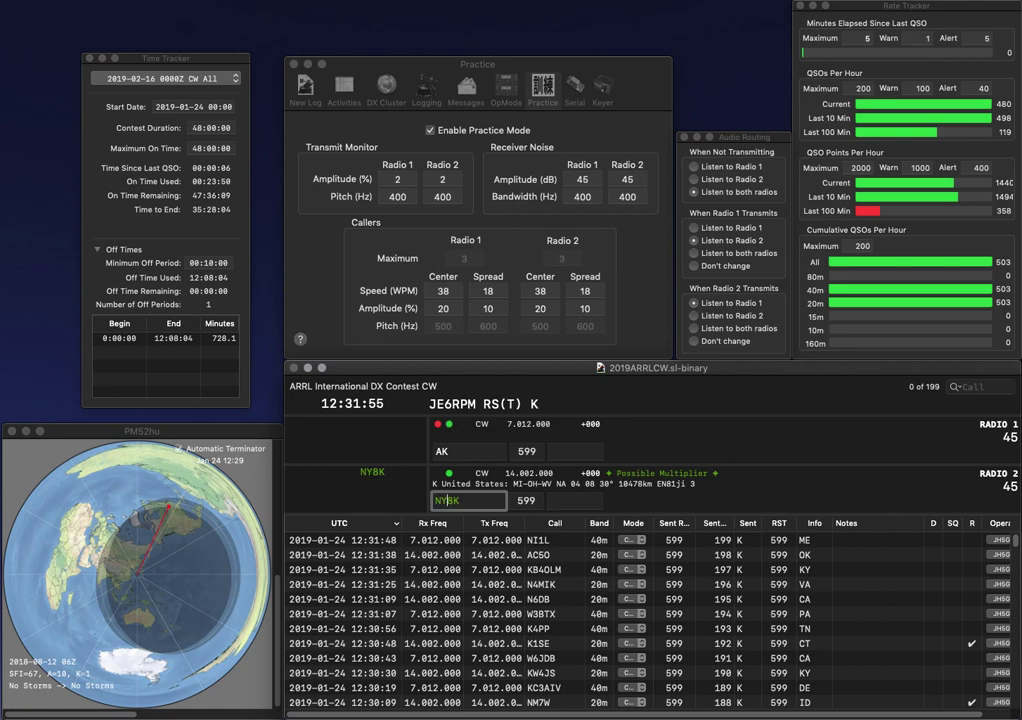
{"action": "type", "text": "4NY"}
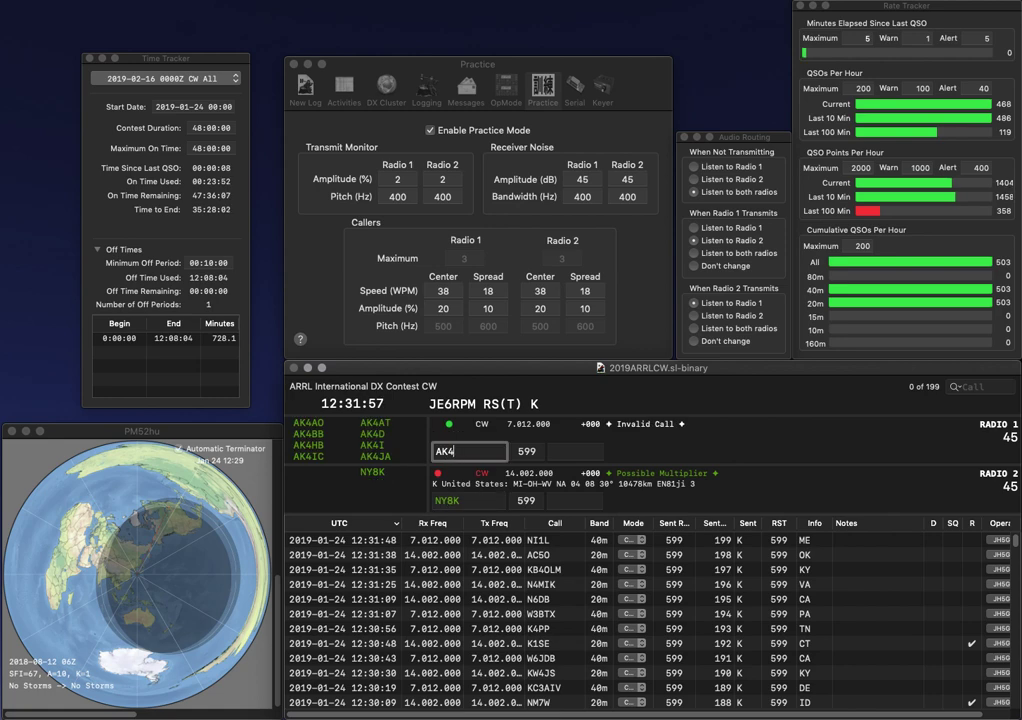
{"action": "key", "text": "Return"}
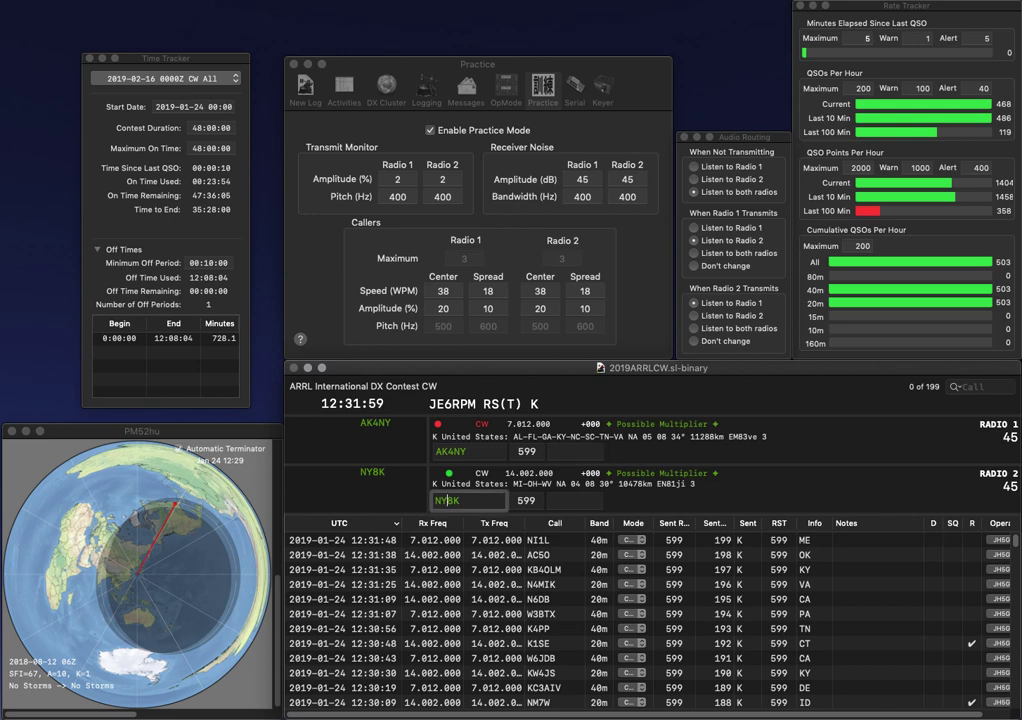
{"action": "type", "text": "MI"}
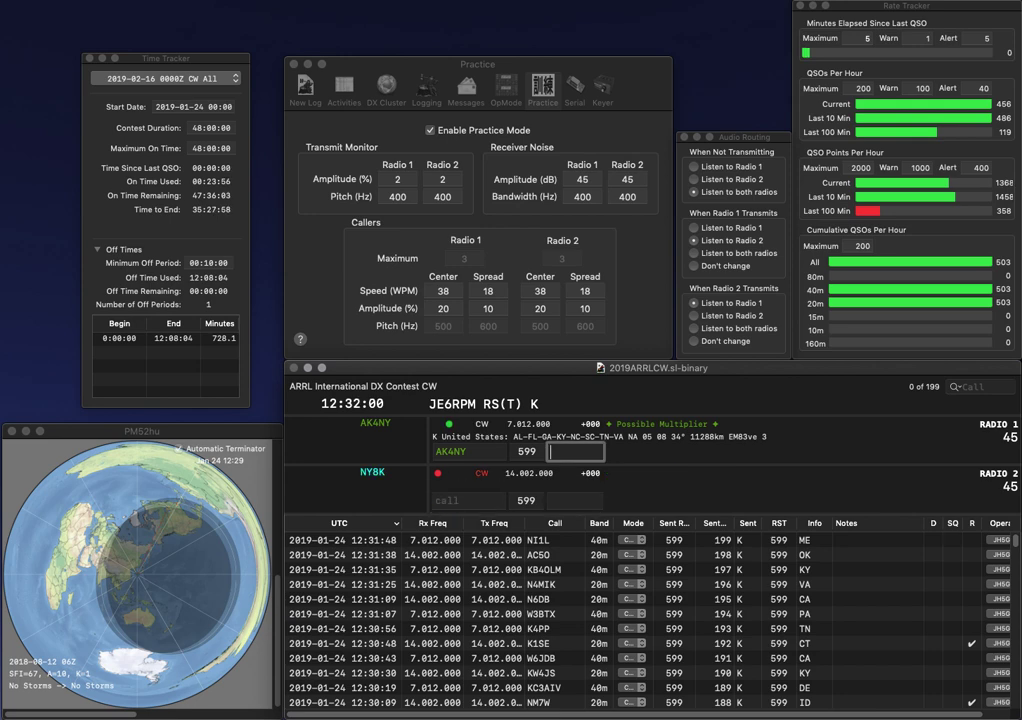
{"action": "key", "text": "Return"}
{"action": "type", "text": "AL"}
{"action": "key", "text": "Return"}
{"action": "type", "text": "KL7"}
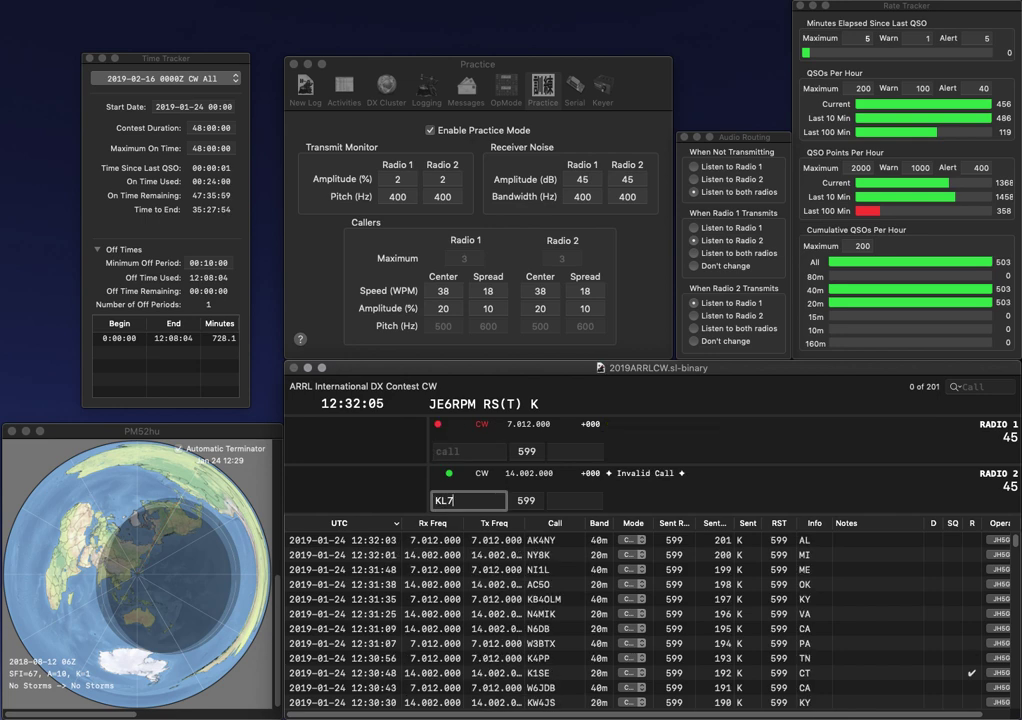
{"action": "type", "text": "JR"}
{"action": "key", "text": "Return"}
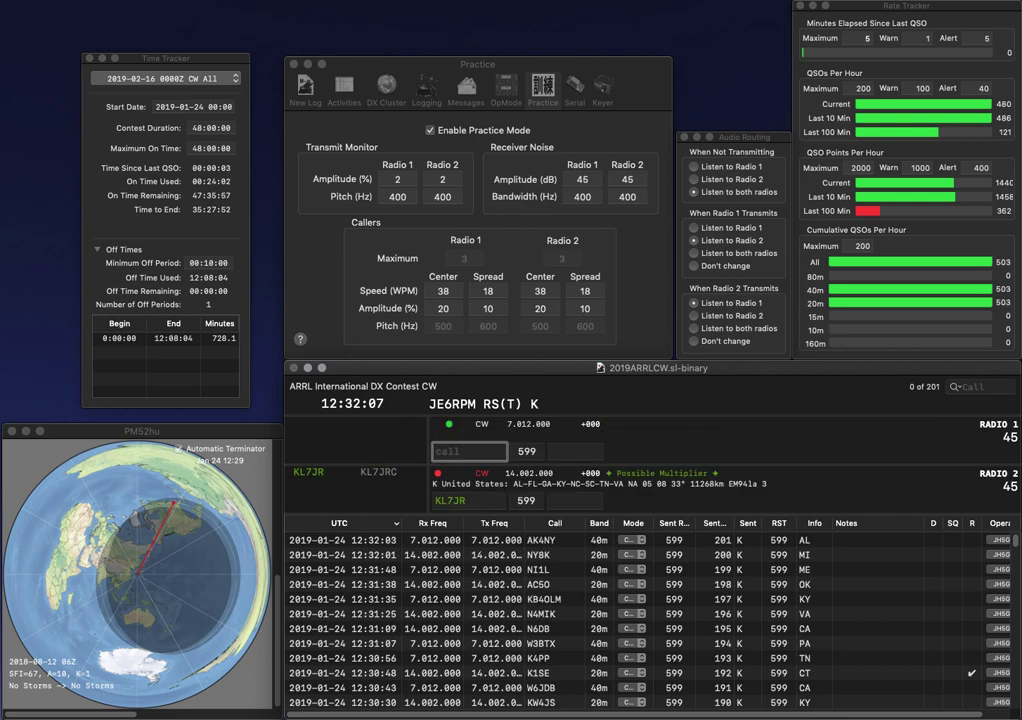
{"action": "type", "text": "AD5V"}
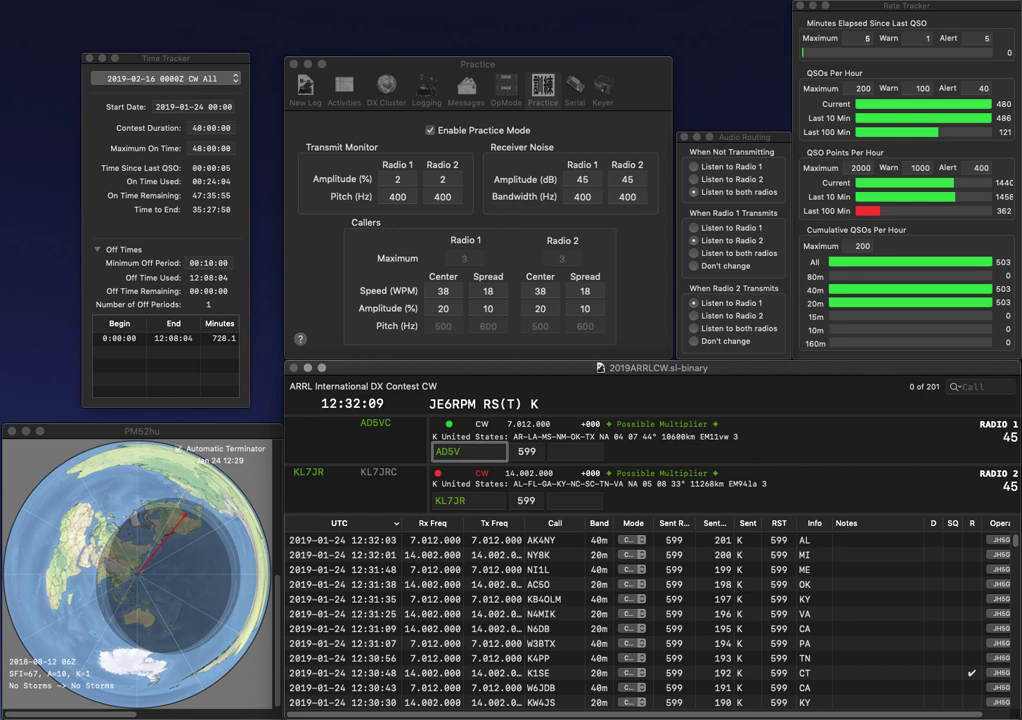
{"action": "key", "text": "BackSpace"}
{"action": "type", "text": "FL"}
{"action": "key", "text": "Return"}
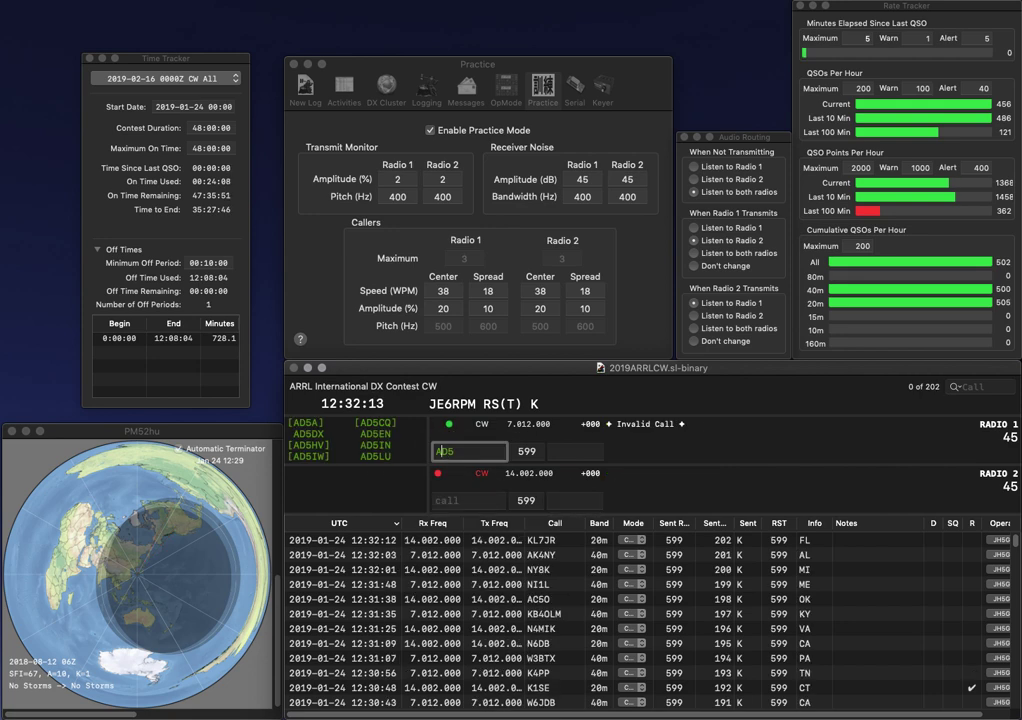
- Complete the Radio 1 call as AD5HV and enter the call KB8YDZ on Radio 2
{"action": "type", "text": "HV"}
{"action": "key", "text": "Return"}
{"action": "type", "text": "KB8Y"}
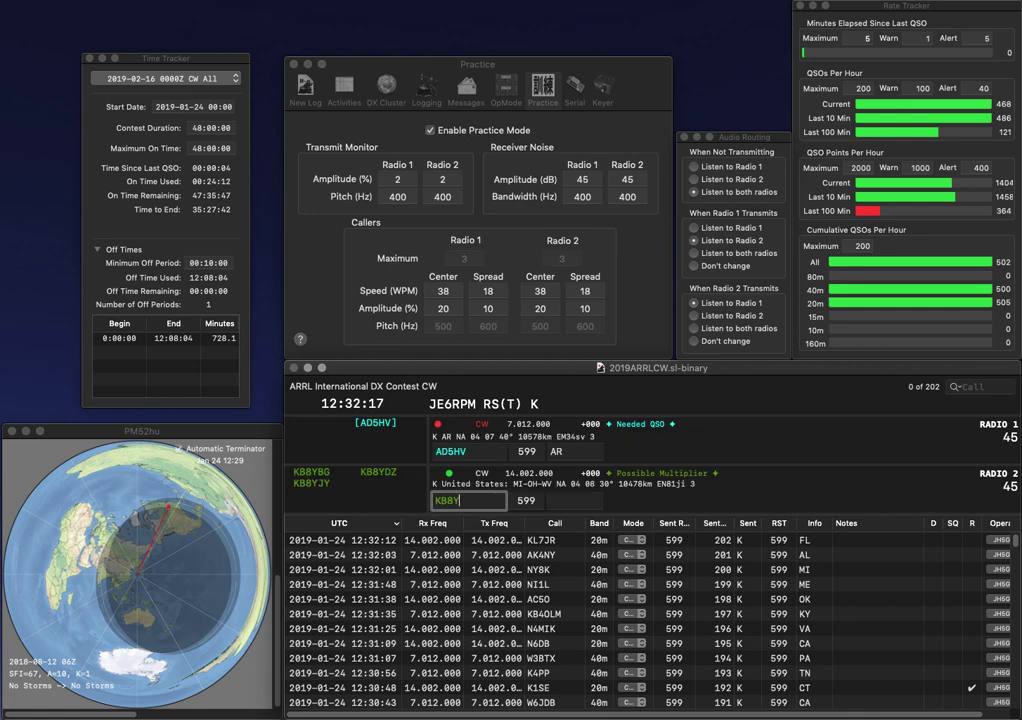
{"action": "type", "text": "DZ"}
{"action": "key", "text": "Return"}
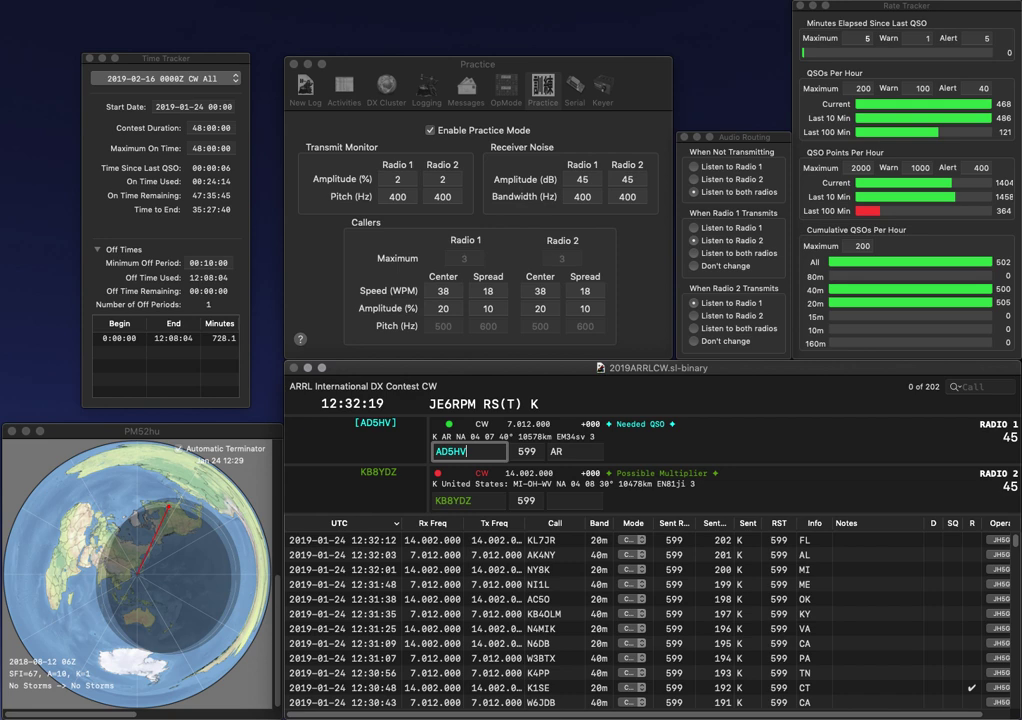
{"action": "key", "text": "Return"}
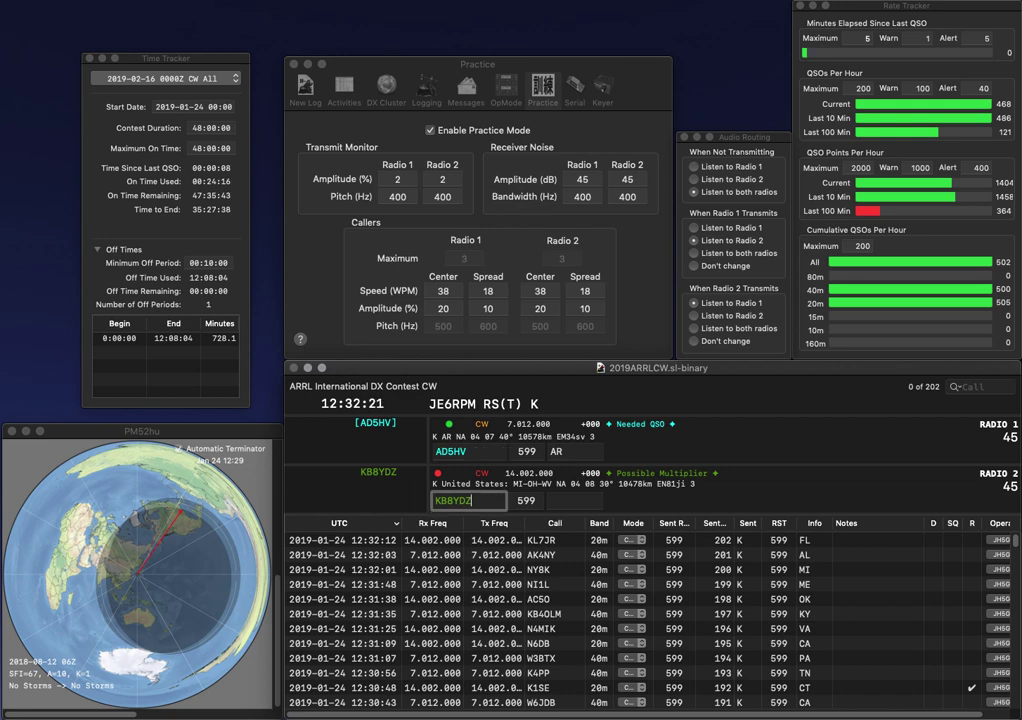
{"action": "key", "text": "Tab"}
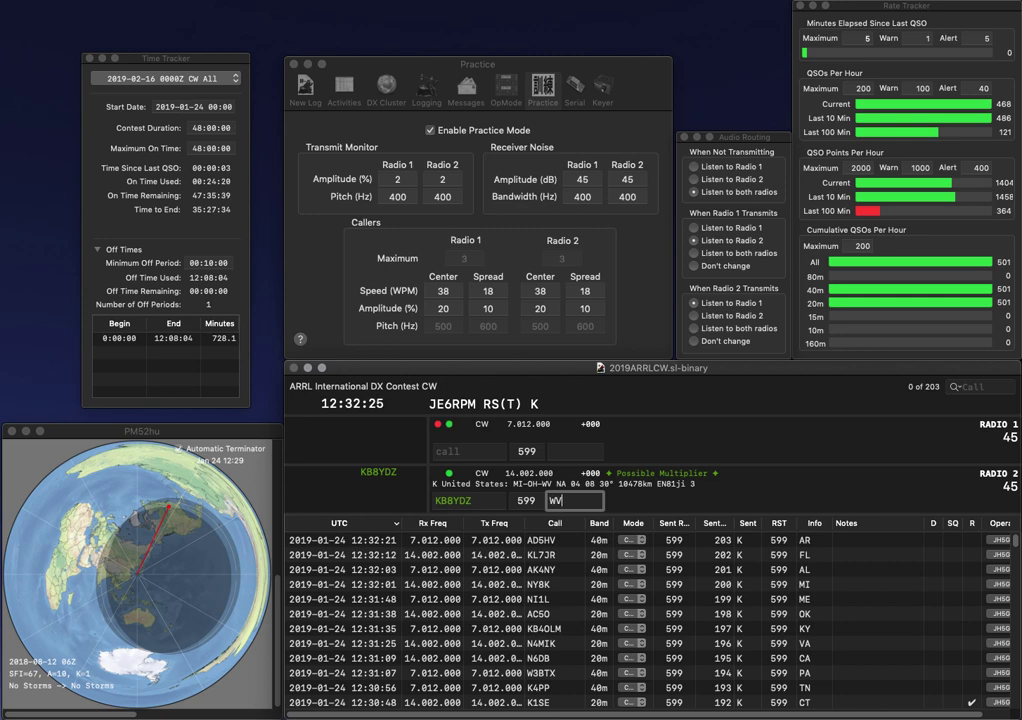
{"action": "key", "text": "Return"}
{"action": "type", "text": "WZ8T"}
{"action": "key", "text": "Return"}
{"action": "type", "text": "K7"}
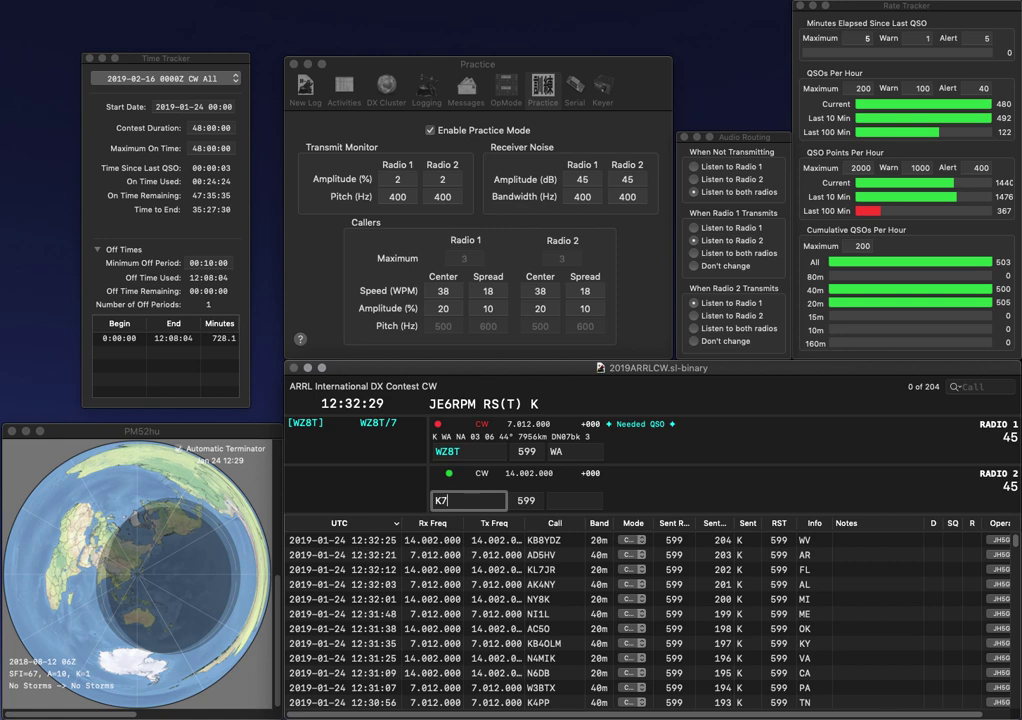
{"action": "type", "text": "RR"}
{"action": "key", "text": "Return"}
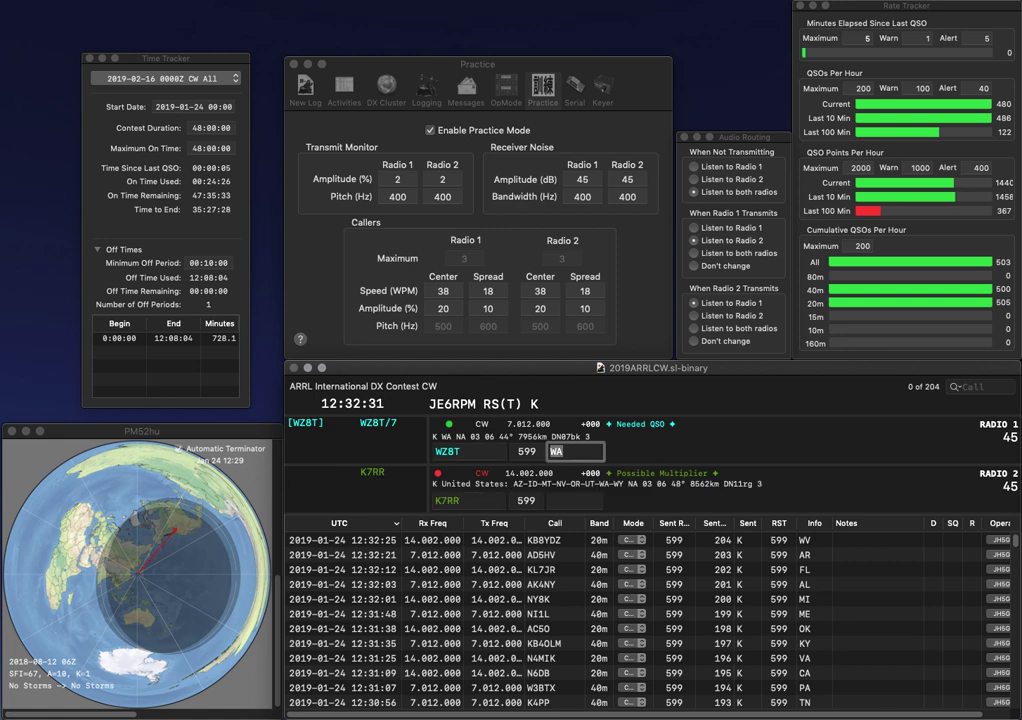
{"action": "key", "text": "Return"}
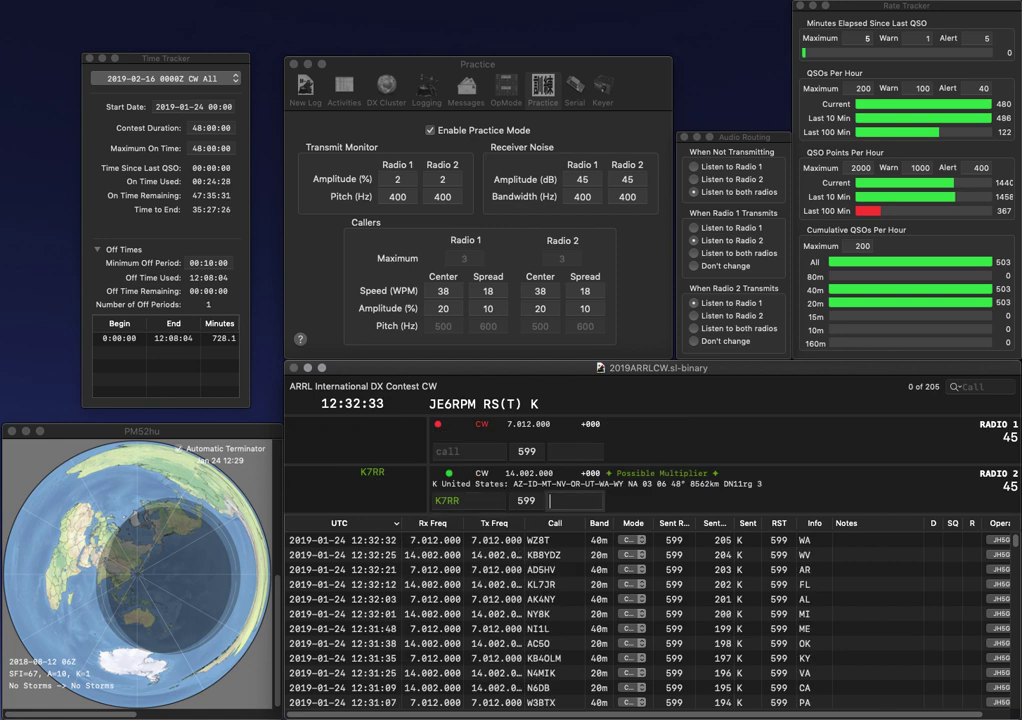
{"action": "type", "text": "NV"}
{"action": "key", "text": "Return"}
- Enter the call K1OR on Radio 1 and the call K6CSL on Radio 2
{"action": "type", "text": "K1OR"}
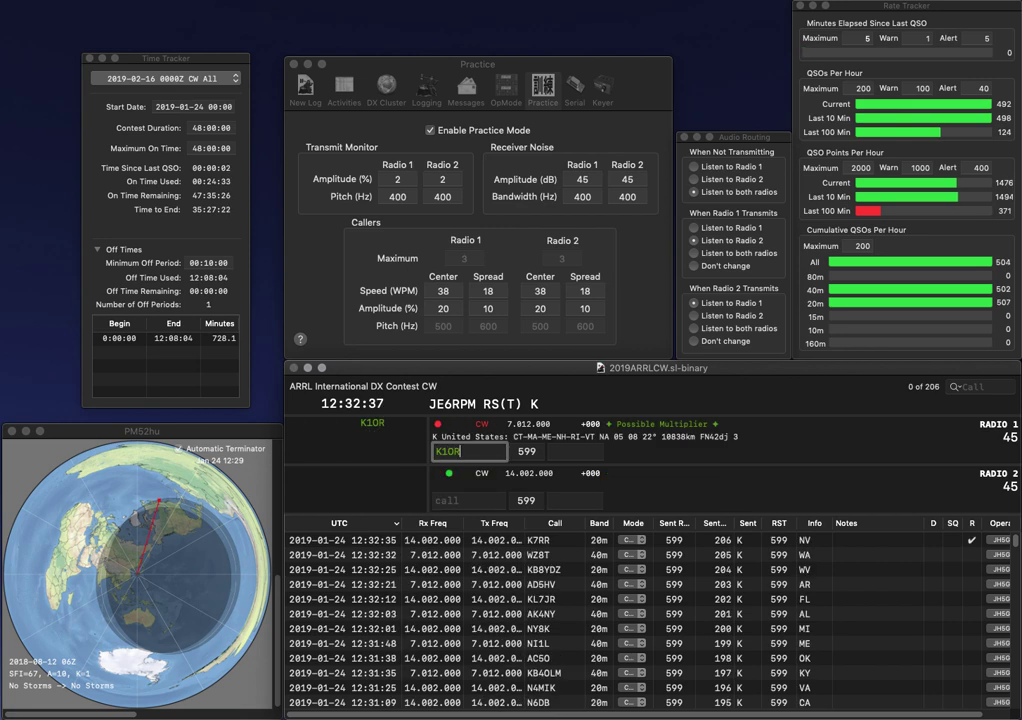
{"action": "key", "text": "Return"}
{"action": "type", "text": "K6"}
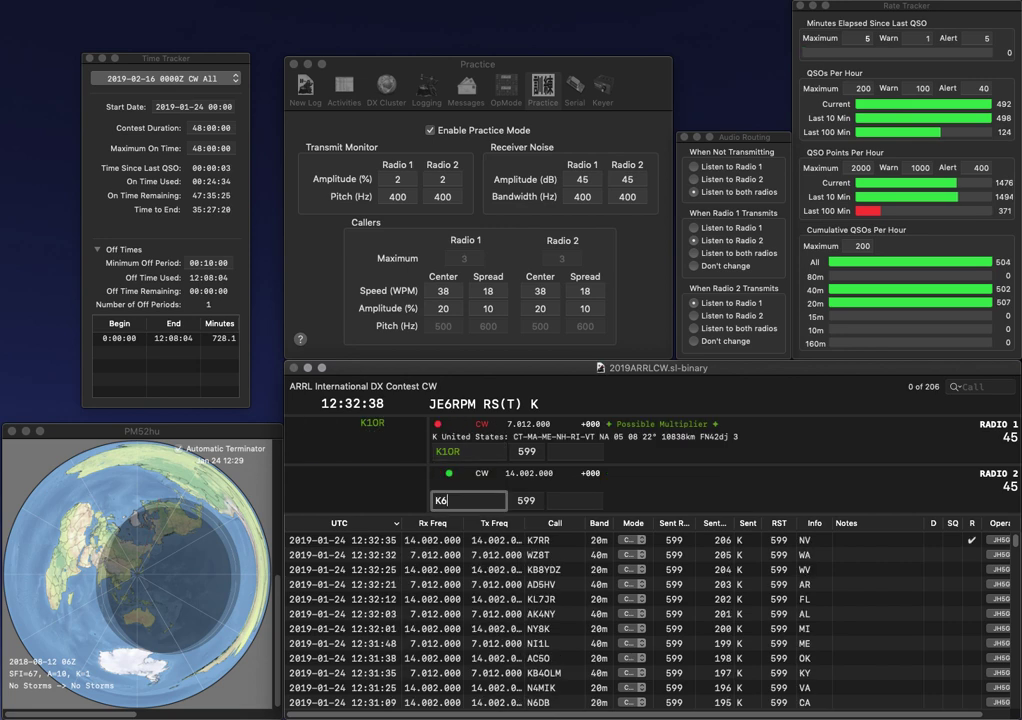
{"action": "type", "text": "CSL"}
{"action": "key", "text": "Return"}
- Log K1OR with exchange N on Radio 1 and K6CSL with exchange CA on Radio 2
{"action": "key", "text": "space"}
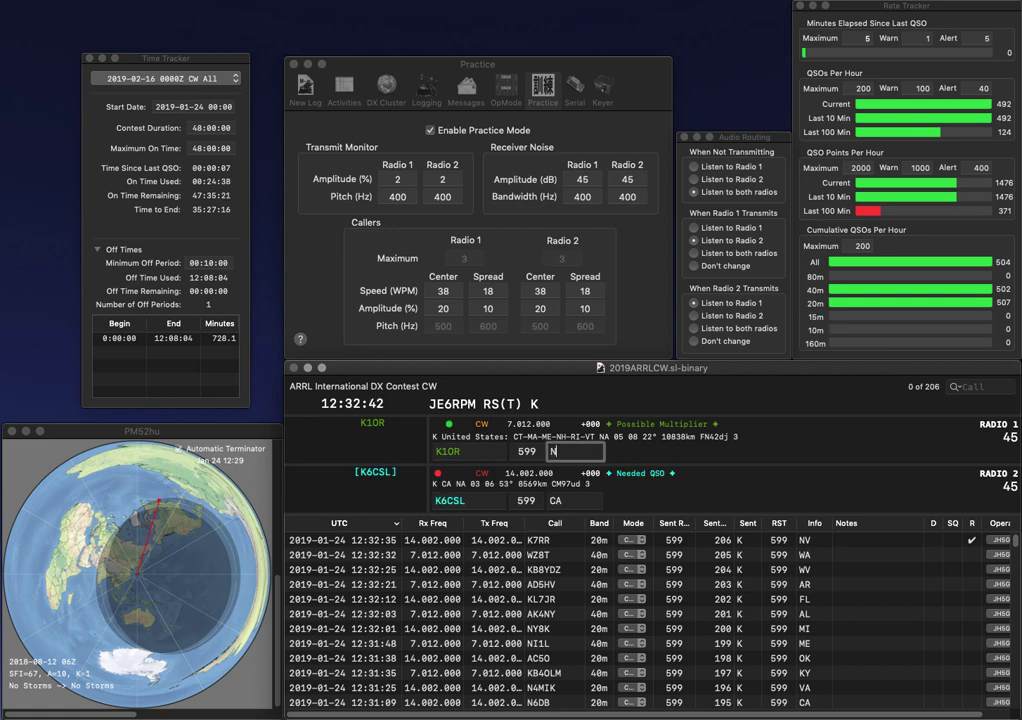
{"action": "key", "text": "Return"}
{"action": "key", "text": "Down"}
{"action": "key", "text": "space"}
{"action": "key", "text": "Return"}
- Enter the call K6LL on Radio 1 and the call KW4NN on Radio 2
{"action": "type", "text": "K6A"}
{"action": "key", "text": "BackSpace"}
{"action": "type", "text": "LL"}
{"action": "key", "text": "Return"}
{"action": "key", "text": "Down"}
{"action": "type", "text": "KW4NN"}
{"action": "key", "text": "Return"}
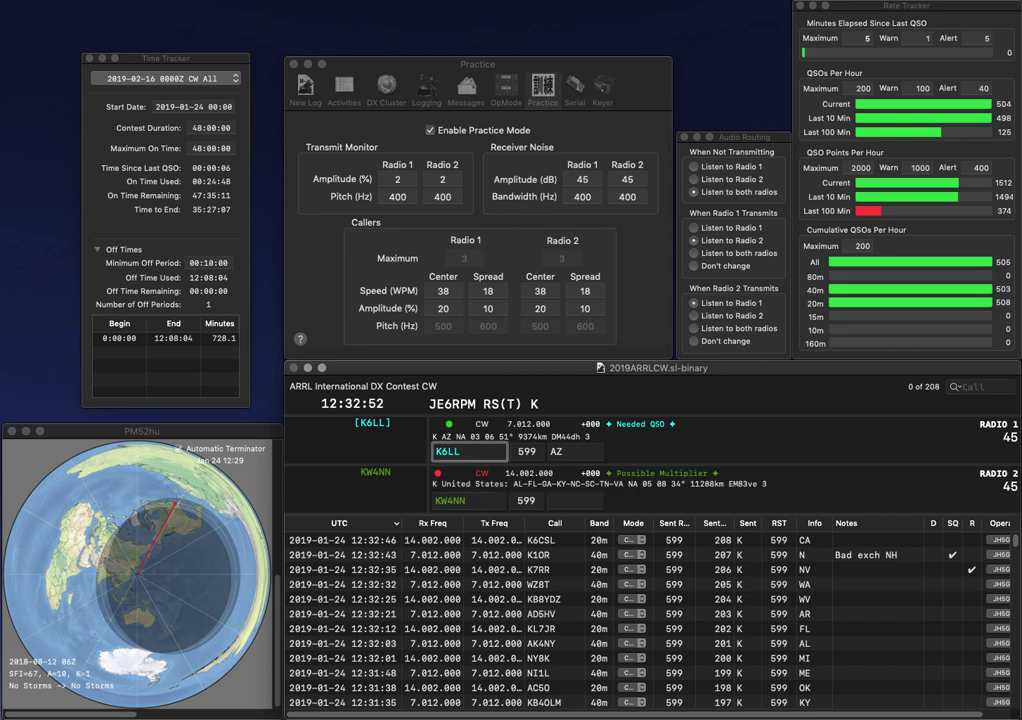
{"action": "key", "text": "Return"}
{"action": "key", "text": "space"}
{"action": "type", "text": "SC"}
{"action": "key", "text": "Return"}
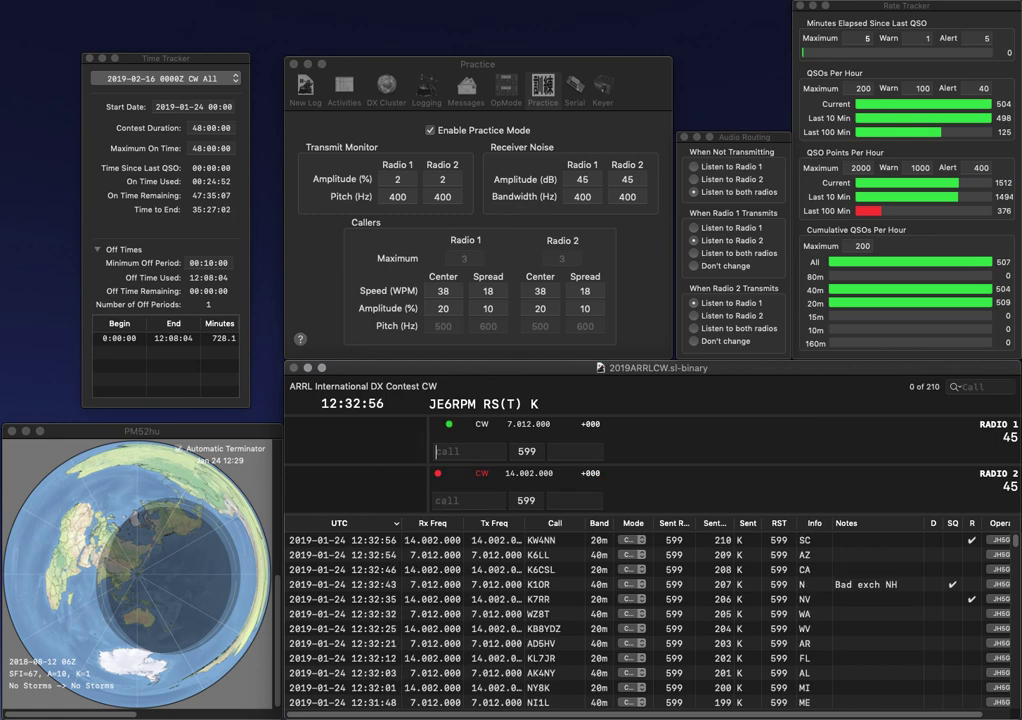
- Enter the call N3JB on Radio 1 and the call AK4LL on Radio 2
{"action": "type", "text": "N3JB"}
{"action": "key", "text": "Return"}
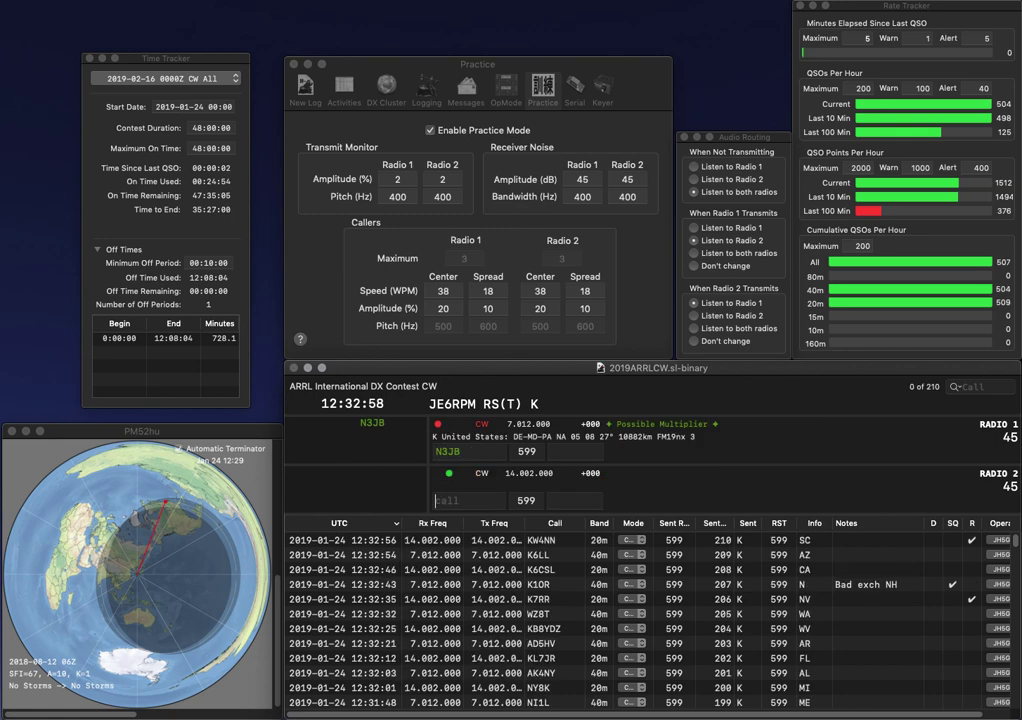
{"action": "type", "text": "W"}
{"action": "key", "text": "BackSpace"}
{"action": "type", "text": "AK4LL"}
{"action": "key", "text": "Return"}
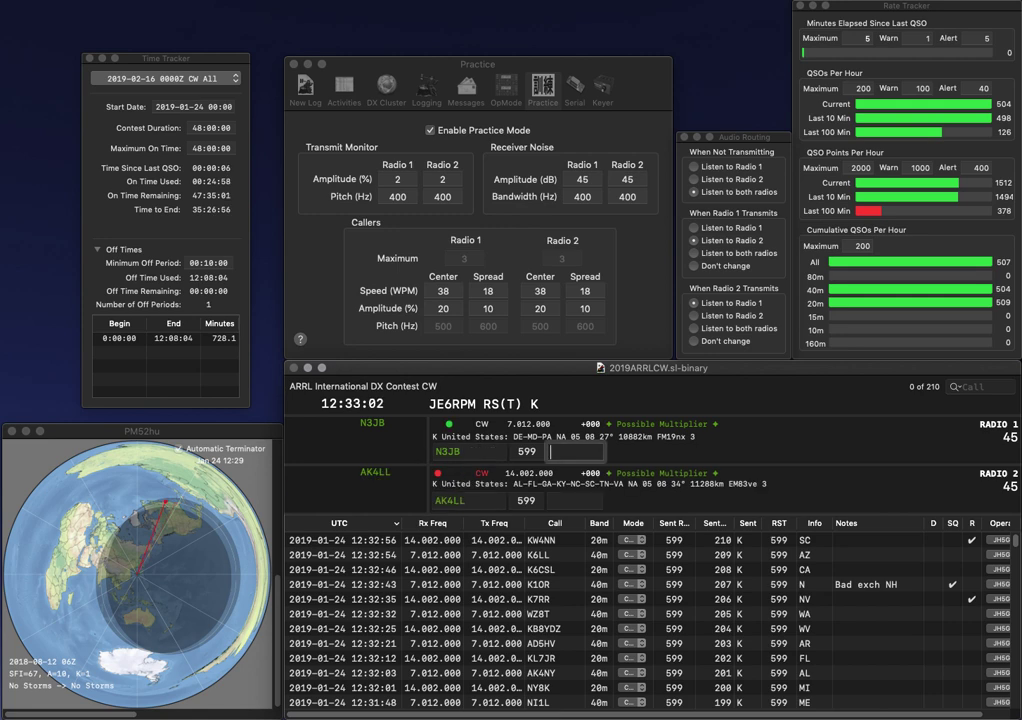
{"action": "type", "text": "DE"}
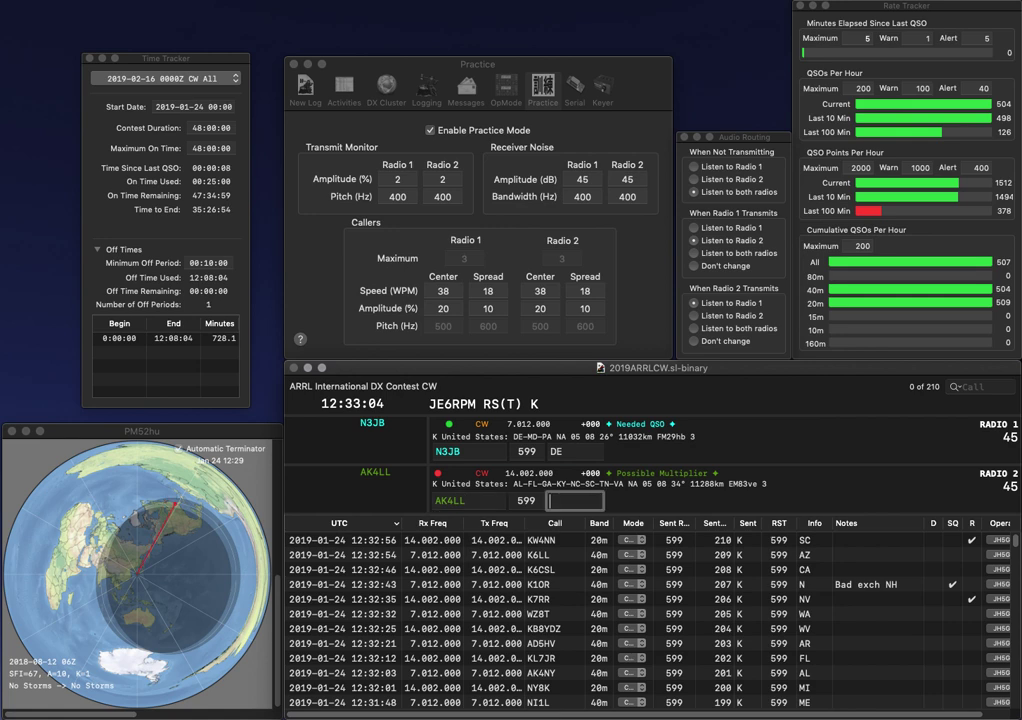
{"action": "key", "text": "Return"}
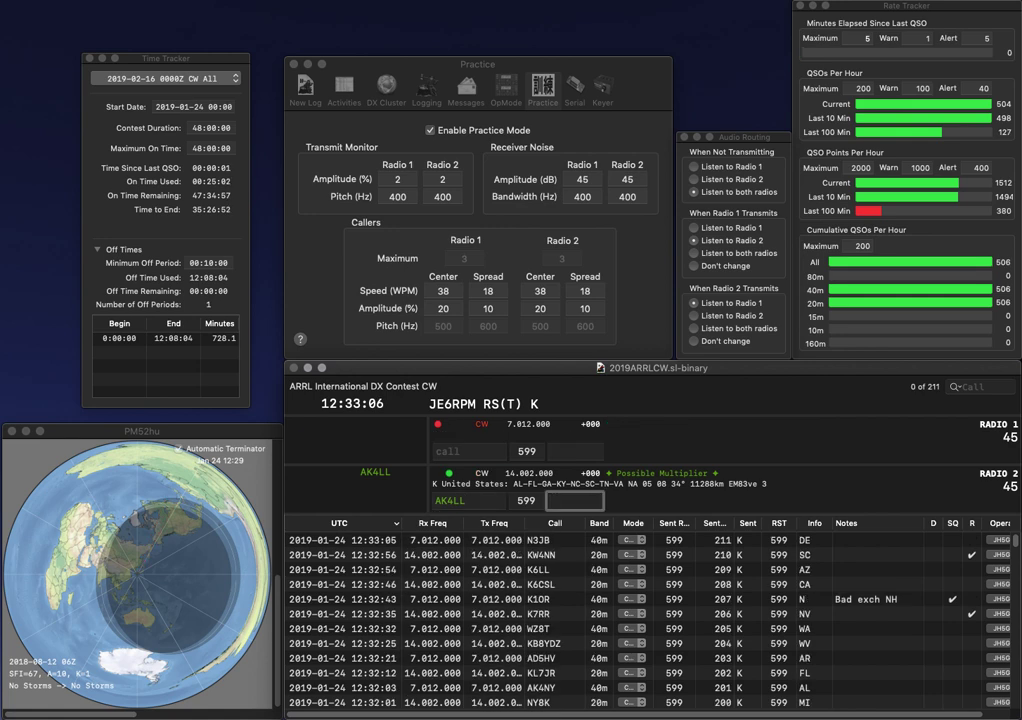
{"action": "type", "text": "TN"}
{"action": "key", "text": "Return"}
- Enter W7ZF on Radio 1 and W8JGU on Radio 2, and log them with exchanges ID and OH
{"action": "type", "text": "W7ZF"}
{"action": "key", "text": "Return"}
{"action": "type", "text": "W8JGU"}
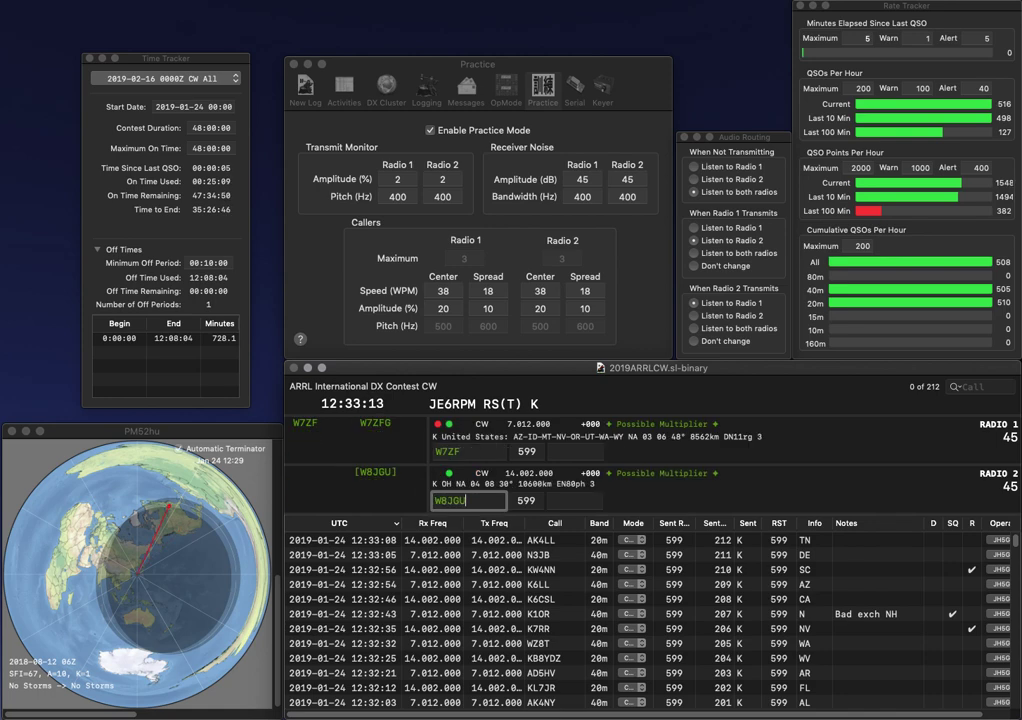
{"action": "key", "text": "Return"}
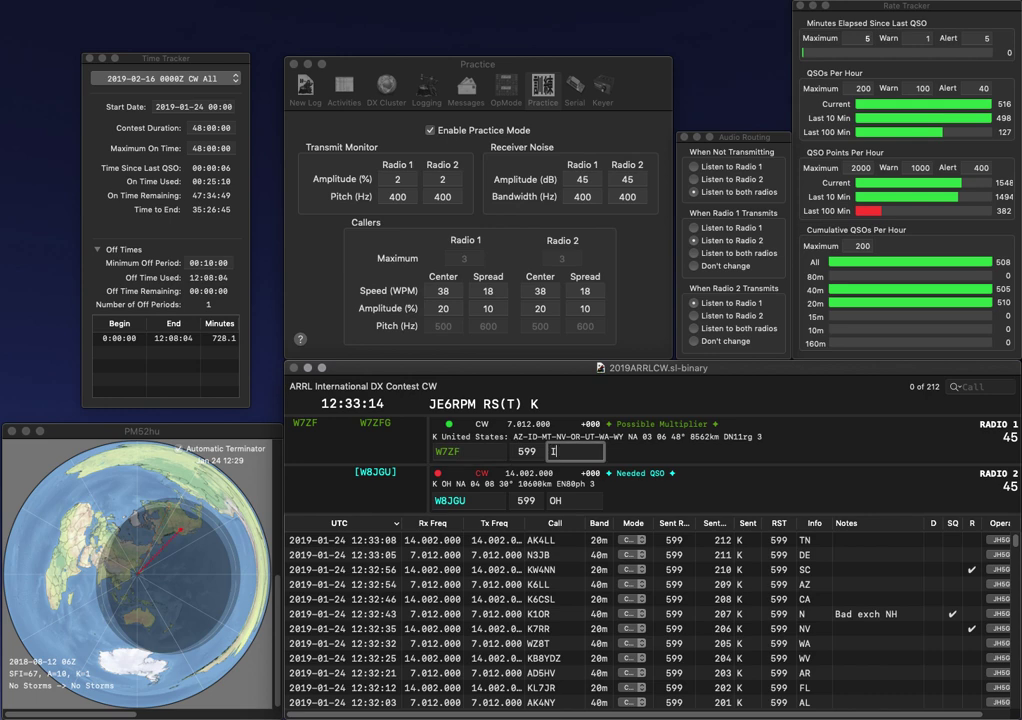
{"action": "key", "text": "Return"}
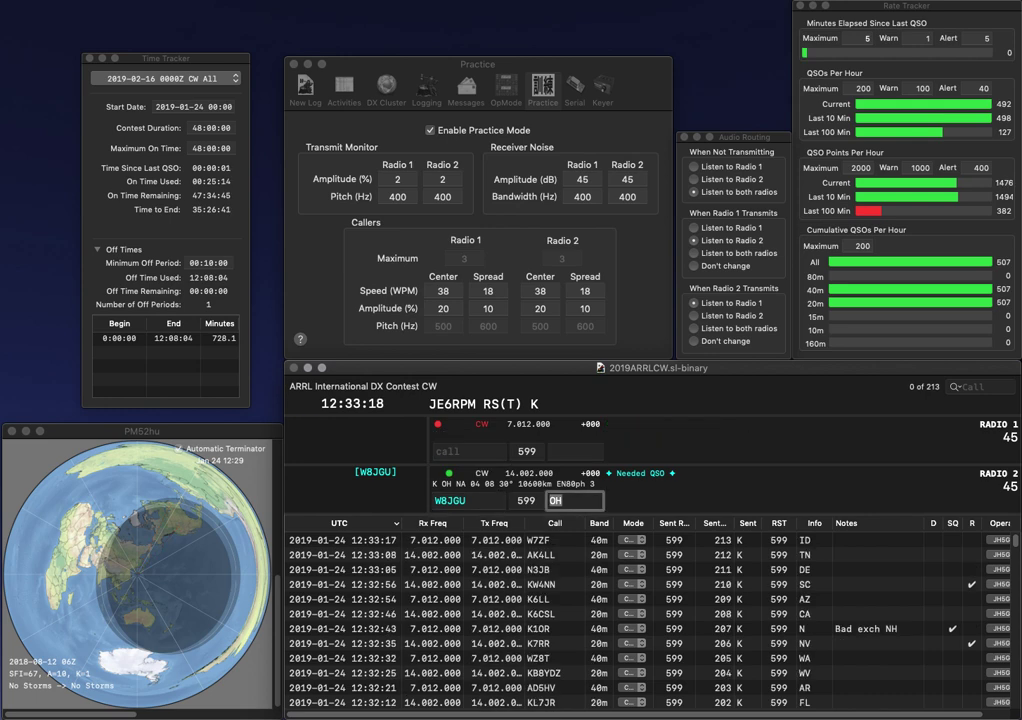
- Enter the call KF2VX on Radio 1 and the call WR9Y on Radio 2
{"action": "type", "text": "KF2VX"}
{"action": "key", "text": "Return"}
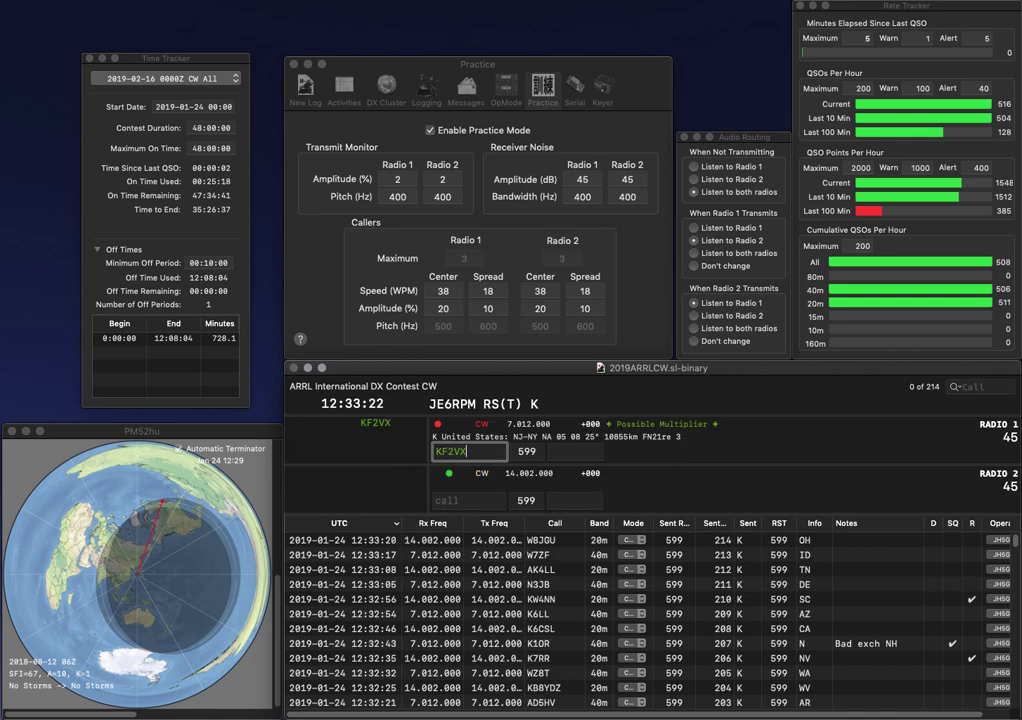
{"action": "type", "text": "9C"}
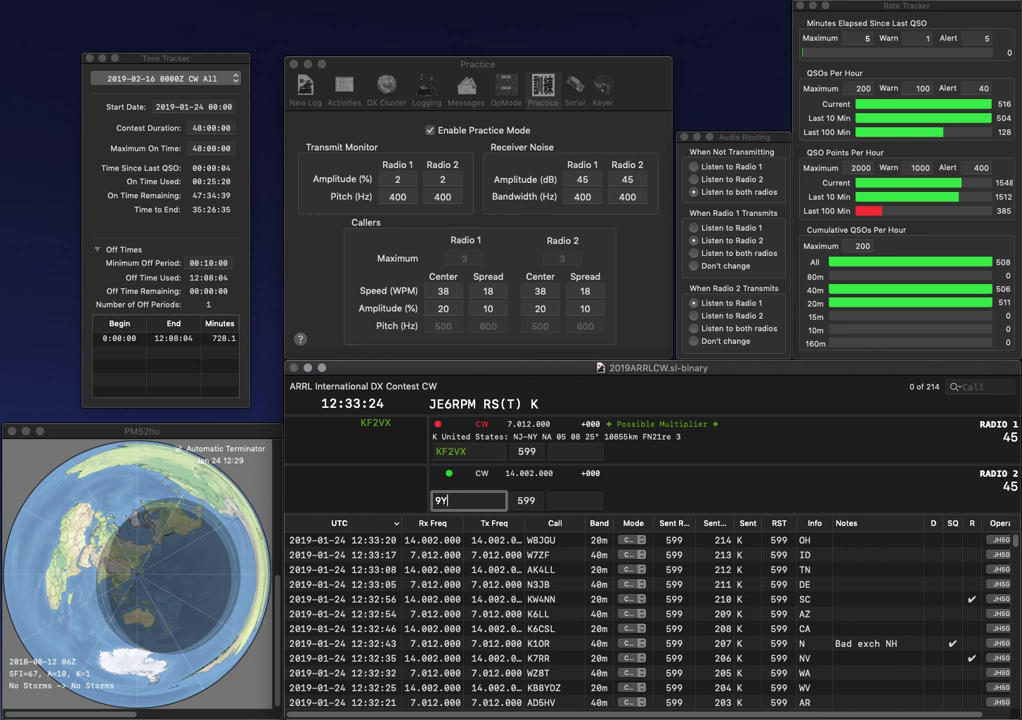
{"action": "type", "text": "WR"}
{"action": "key", "text": "Return"}
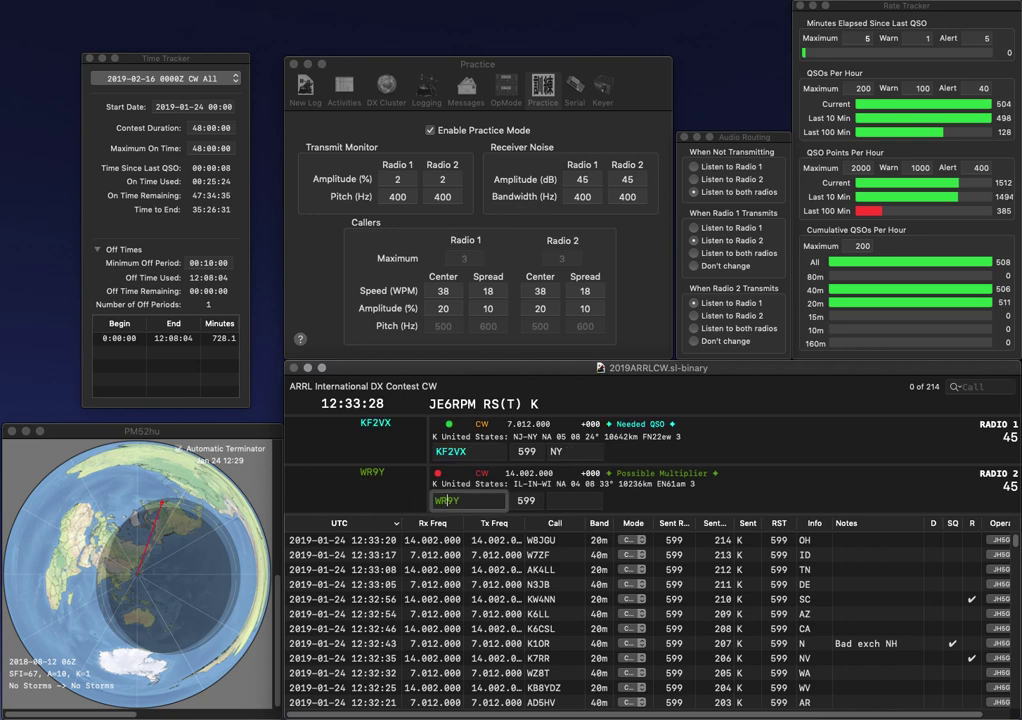
- Log KF2VX with exchange NY on Radio 1 and WR9Y with exchange IN on Radio 2
{"action": "key", "text": "Return"}
{"action": "type", "text": "IN"}
{"action": "key", "text": "Return"}
{"action": "type", "text": "VA"}
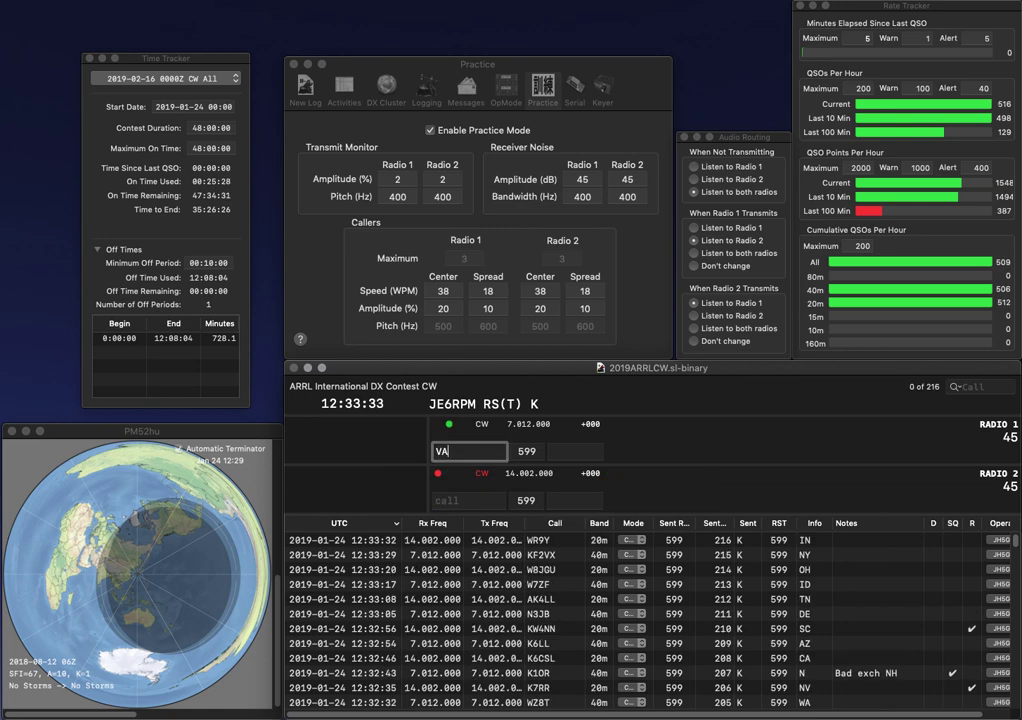
{"action": "type", "text": "3PUX"}
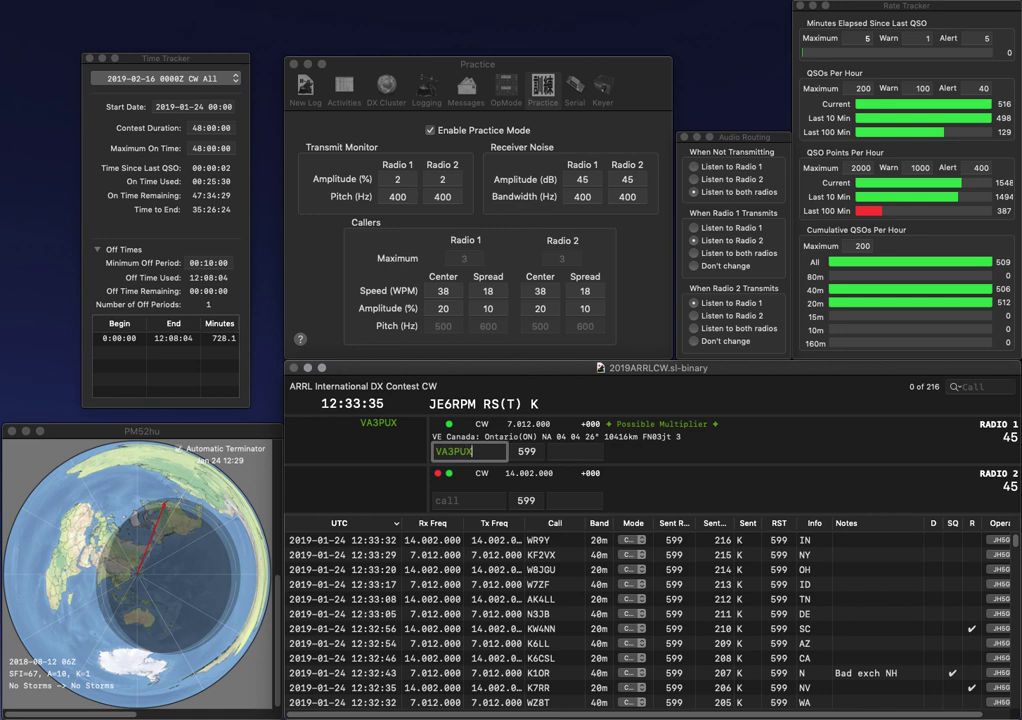
{"action": "key", "text": "Return"}
{"action": "type", "text": "2PRC"}
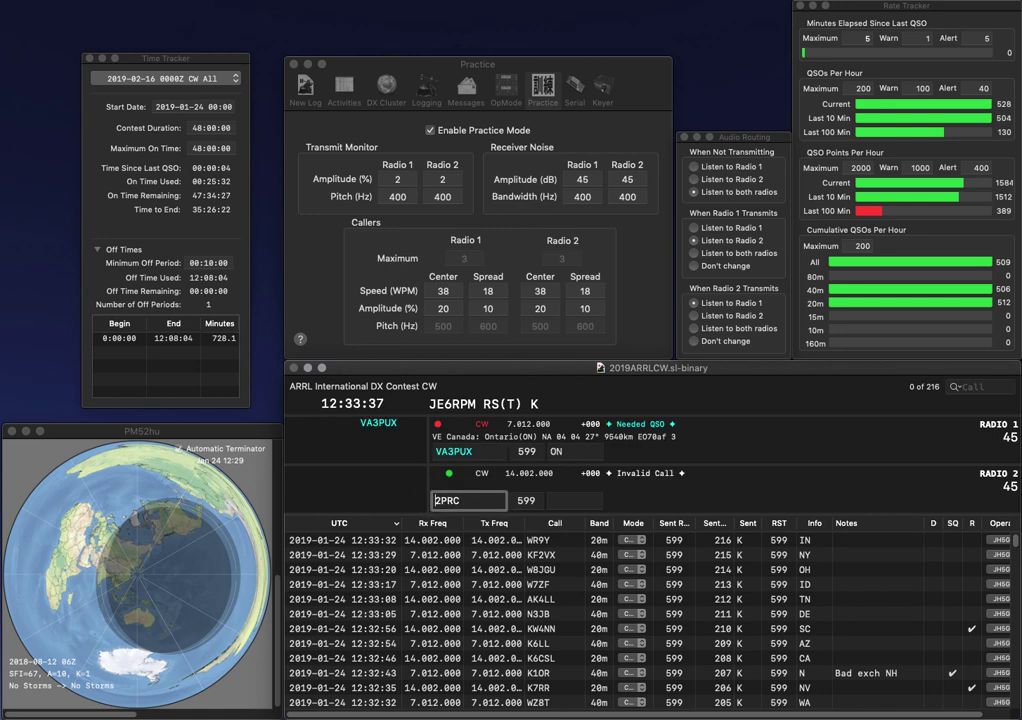
{"action": "left_click", "coordinate": [435, 500]}
{"action": "type", "text": "K"}
{"action": "key", "text": "Return"}
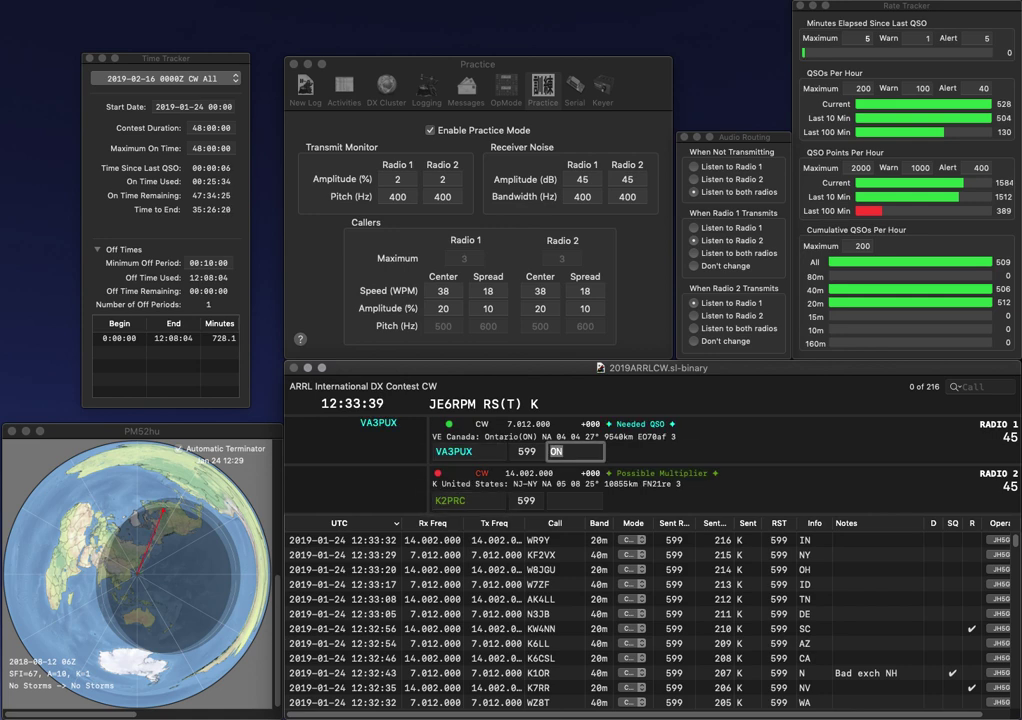
{"action": "key", "text": "Return"}
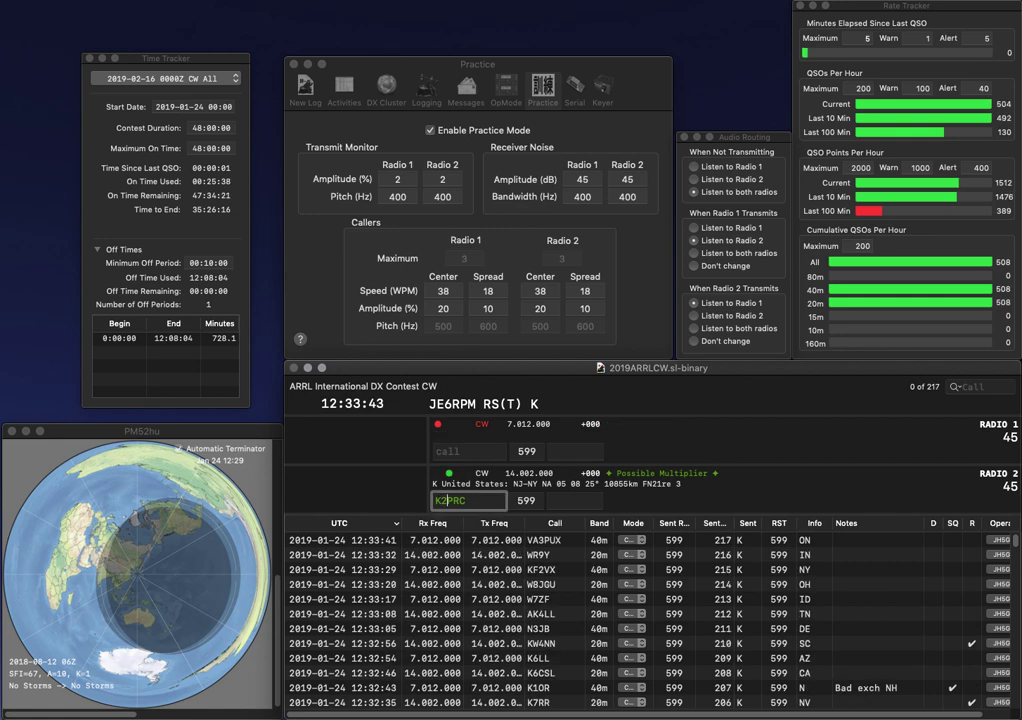
{"action": "key", "text": "Delete"}
{"action": "type", "text": "W"}
{"action": "key", "text": "Return"}
{"action": "type", "text": "W9PN"}
{"action": "key", "text": "Return"}
{"action": "type", "text": "N"}
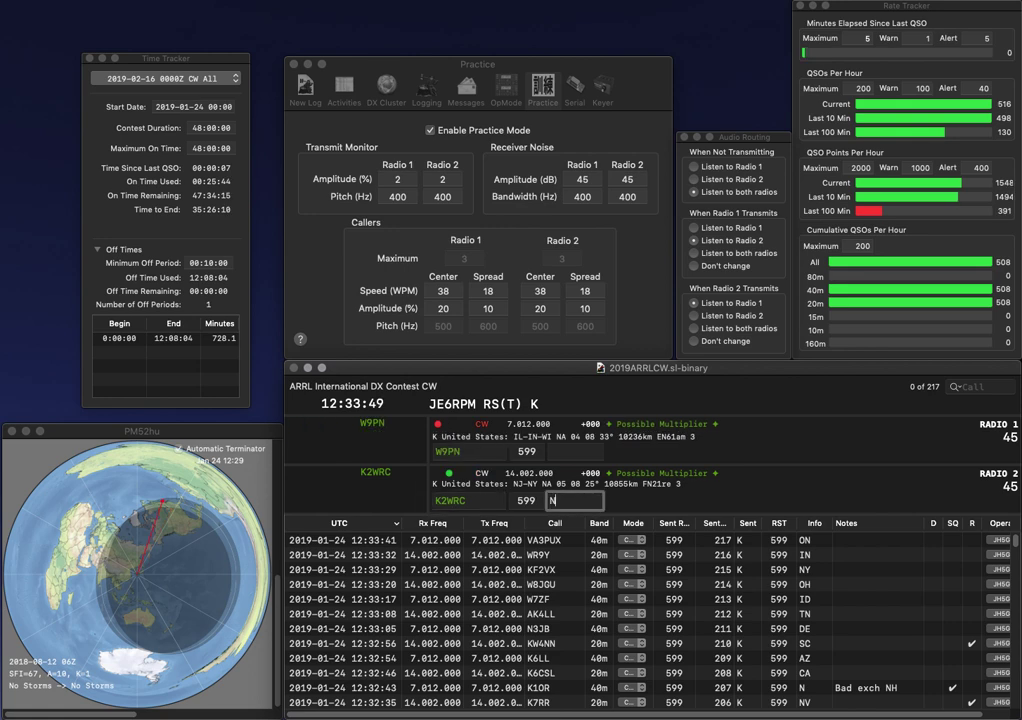
{"action": "type", "text": "Y"}
{"action": "key", "text": "Return"}
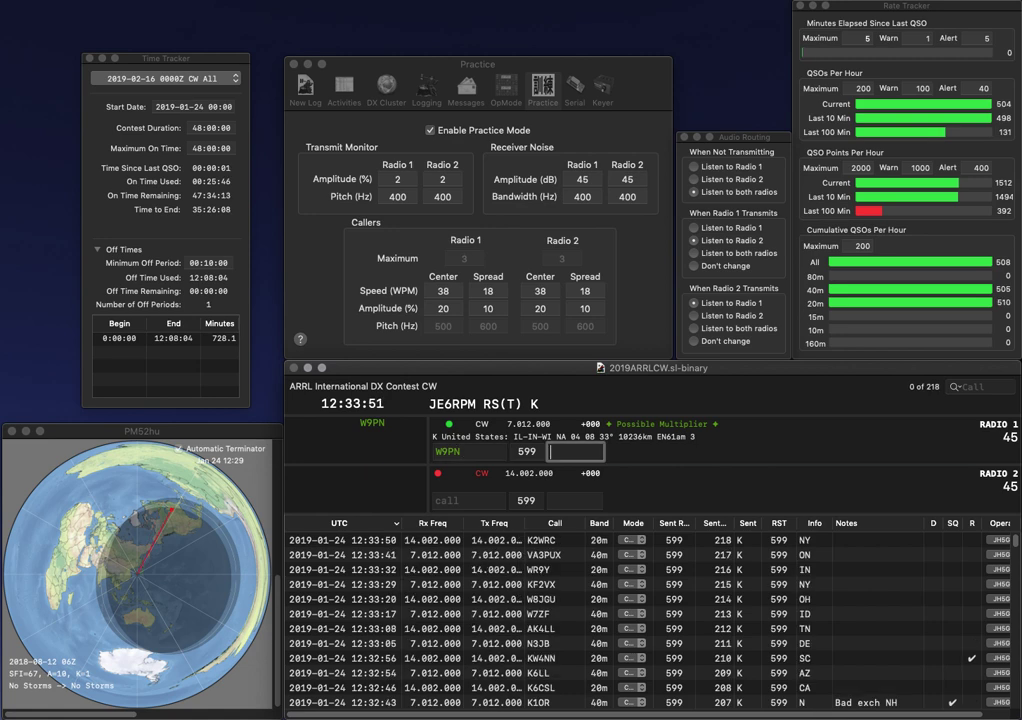
{"action": "type", "text": "WI"}
{"action": "key", "text": "Return"}
{"action": "type", "text": "WX4G"}
{"action": "key", "text": "Return"}
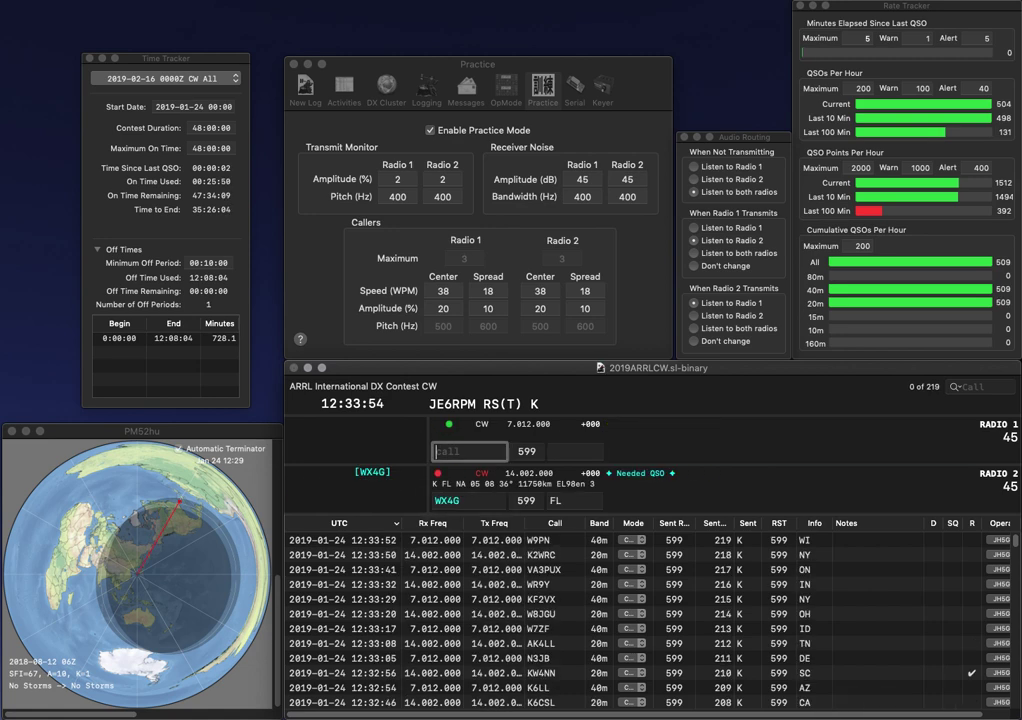
{"action": "type", "text": "VE3"}
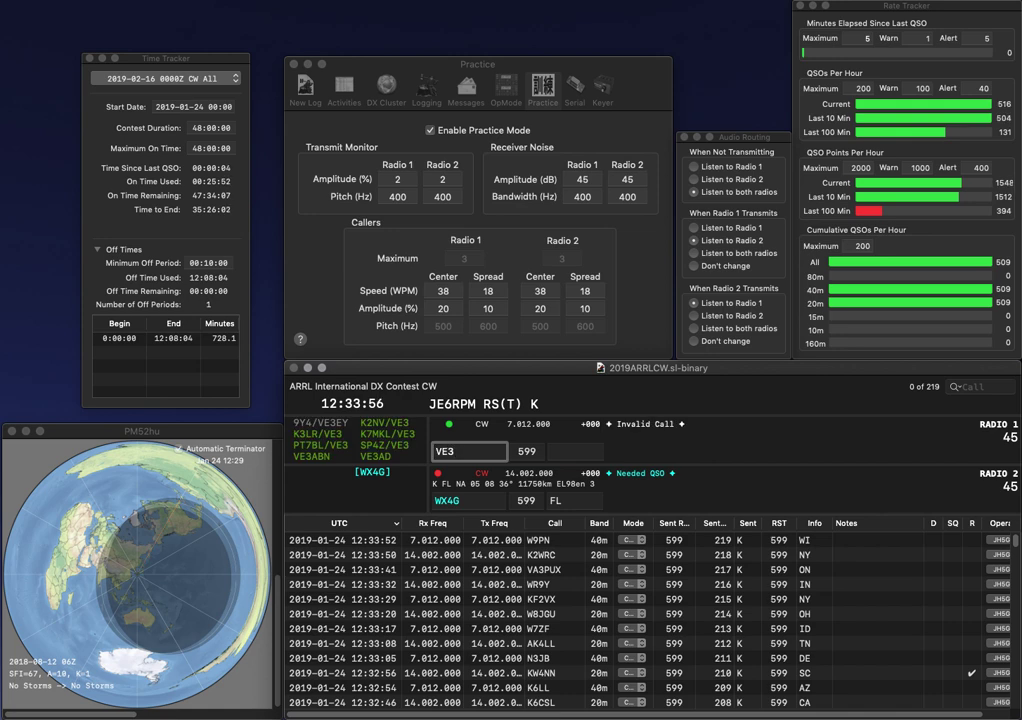
{"action": "type", "text": "K"}
{"action": "key", "text": "Return"}
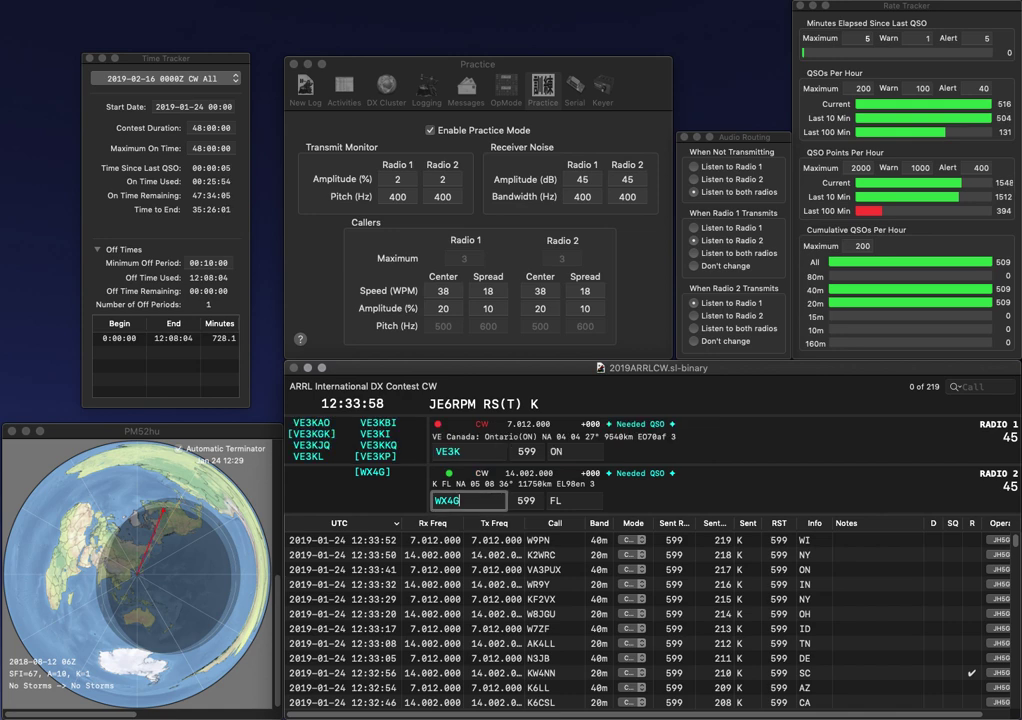
{"action": "key", "text": "Return"}
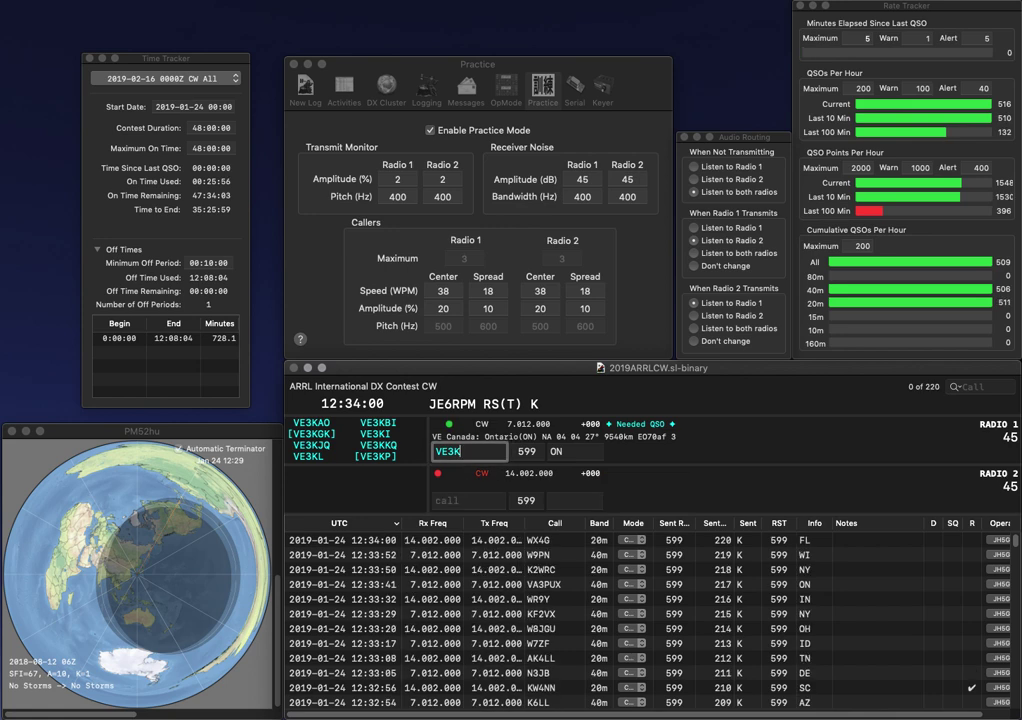
{"action": "type", "text": "GK"}
{"action": "key", "text": "Return"}
{"action": "type", "text": "OWK"}
{"action": "key", "text": "Return"}
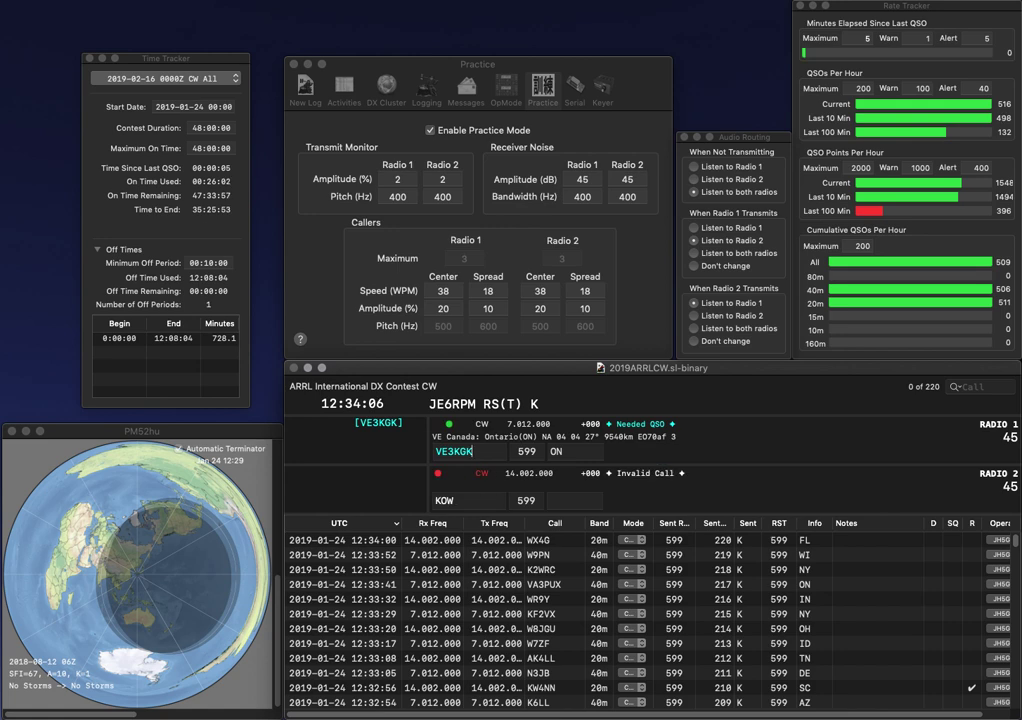
{"action": "key", "text": "Return"}
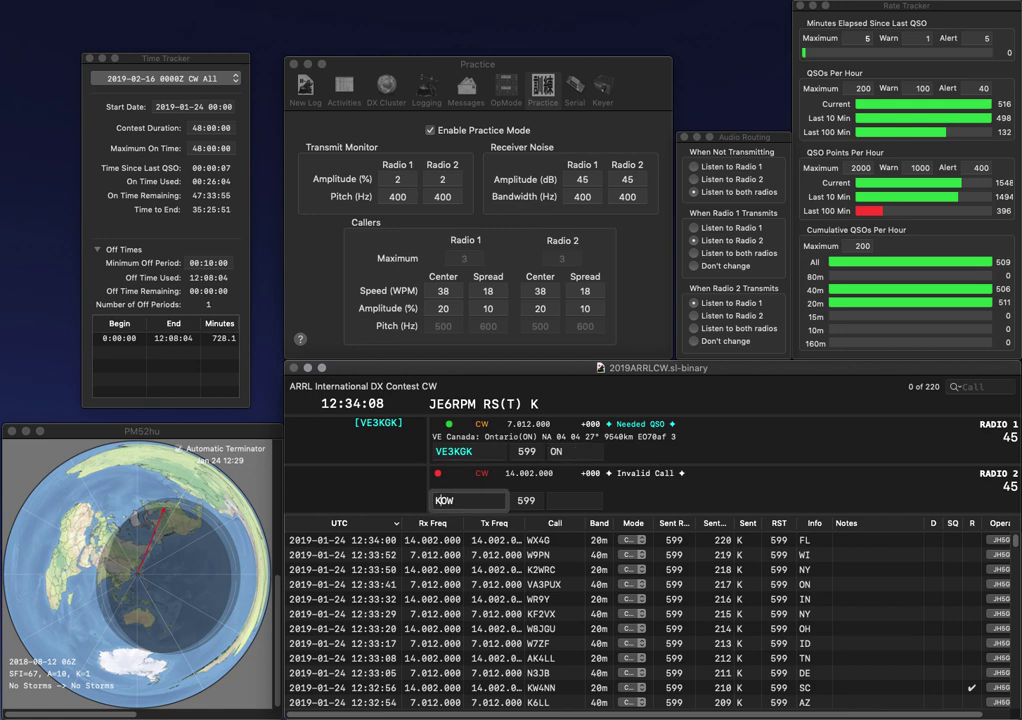
{"action": "type", "text": "5N"}
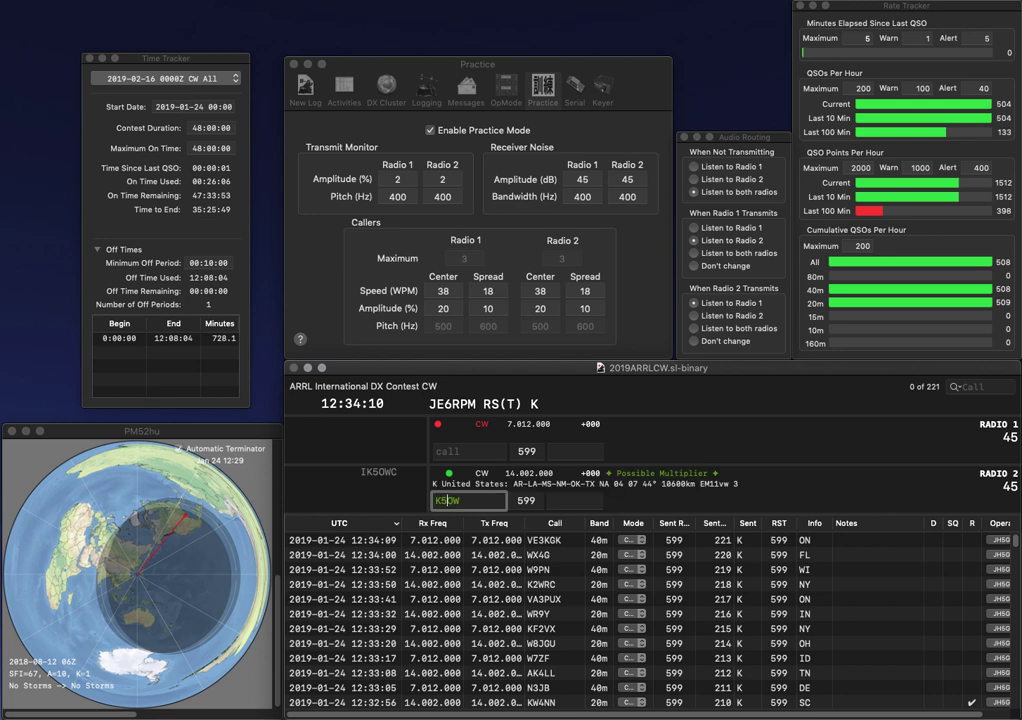
{"action": "type", "text": "KC2KGV"}
{"action": "key", "text": "Return"}
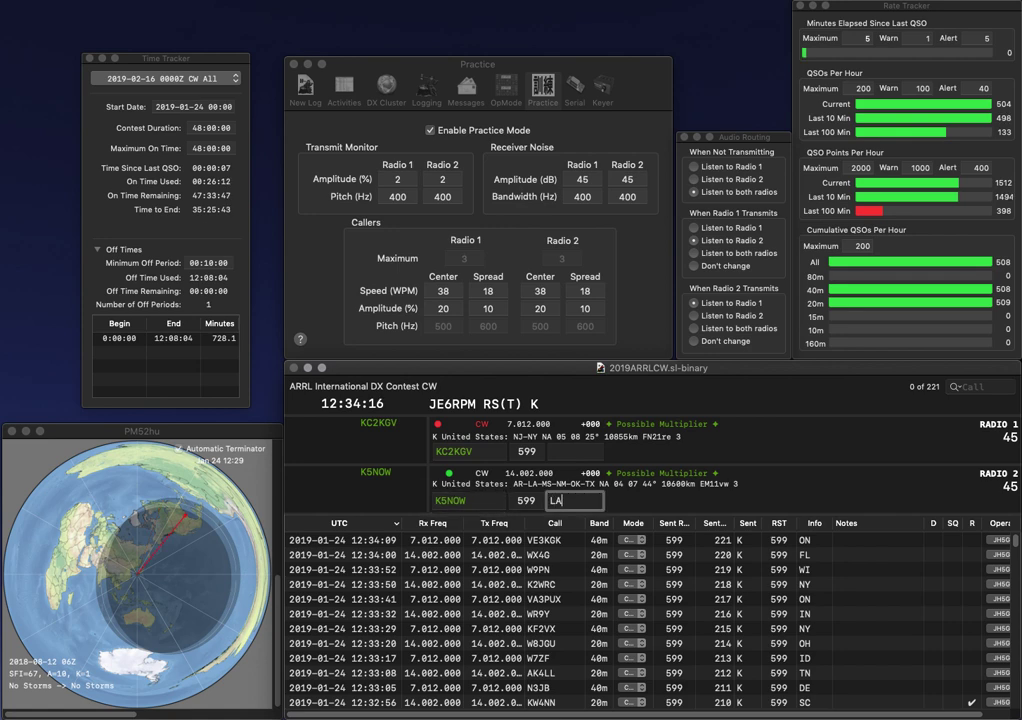
{"action": "key", "text": "Return"}
{"action": "type", "text": "N"}
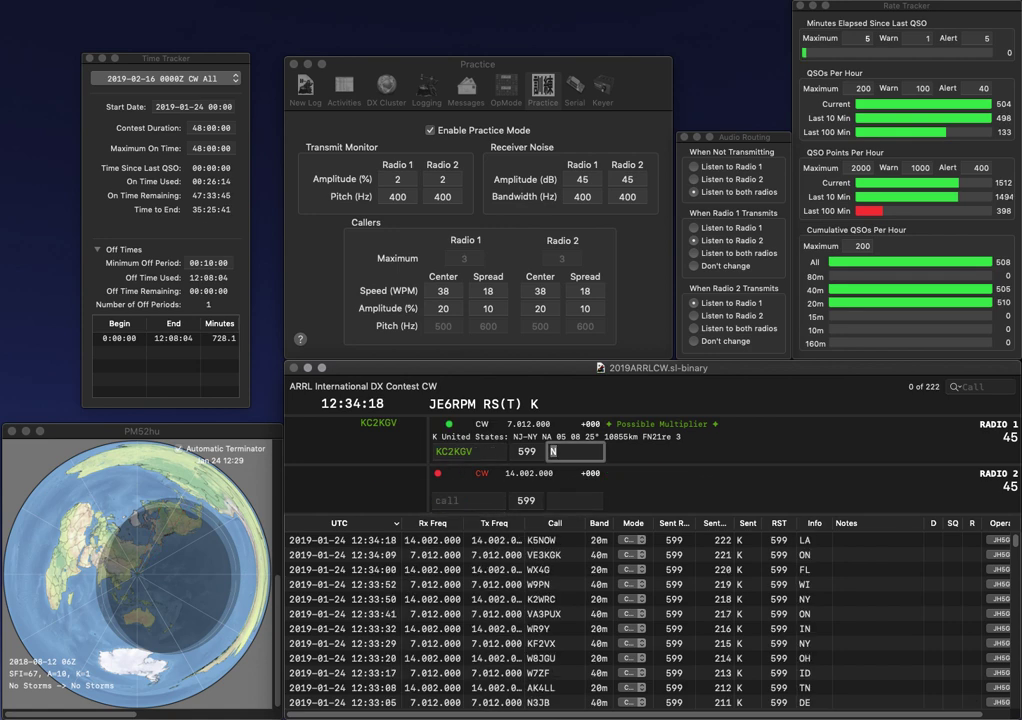
{"action": "type", "text": "J"}
{"action": "key", "text": "Return"}
{"action": "key", "text": "BackSpace"}
{"action": "key", "text": "Return"}
- Enter the partial call OTR on Radio 1 and the call WJ0X on Radio 2
{"action": "type", "text": "OTR"}
{"action": "key", "text": "Return"}
{"action": "key", "text": "BackSpace"}
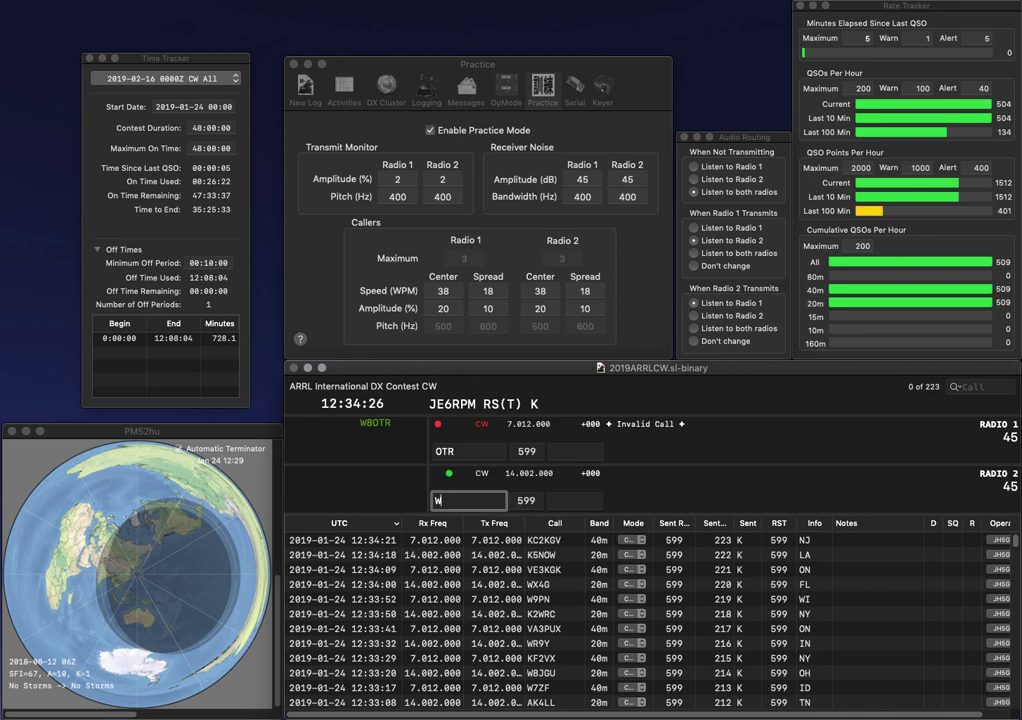
{"action": "type", "text": "J0X"}
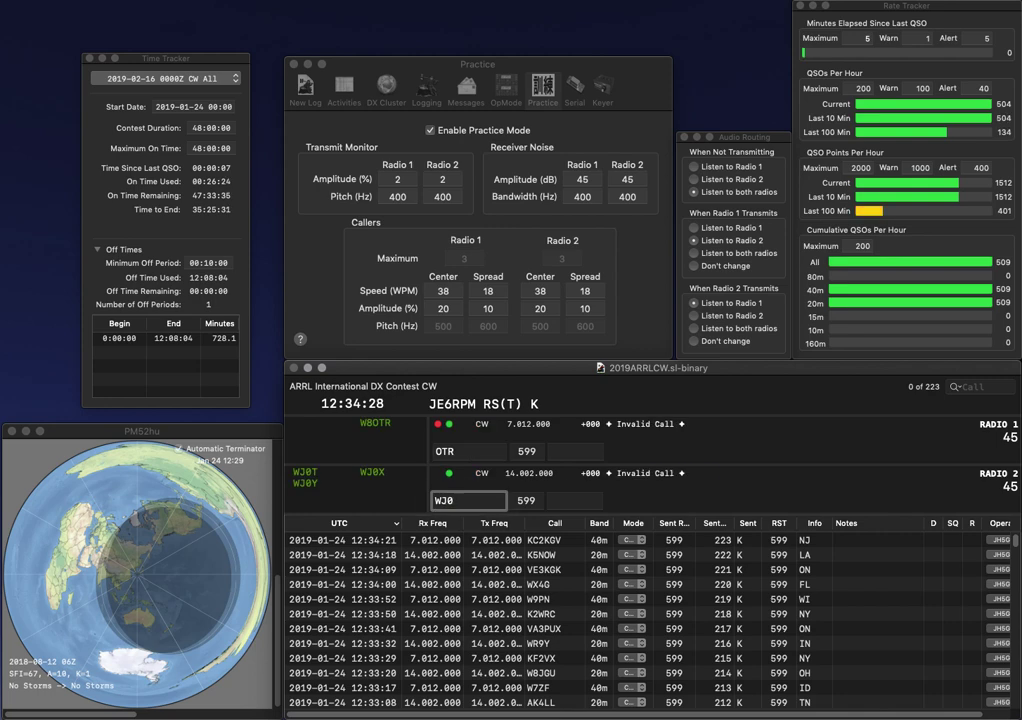
{"action": "key", "text": "Return"}
- Correct the Radio 1 call to W2TR
{"action": "type", "text": "2"}
{"action": "key", "text": "Delete"}
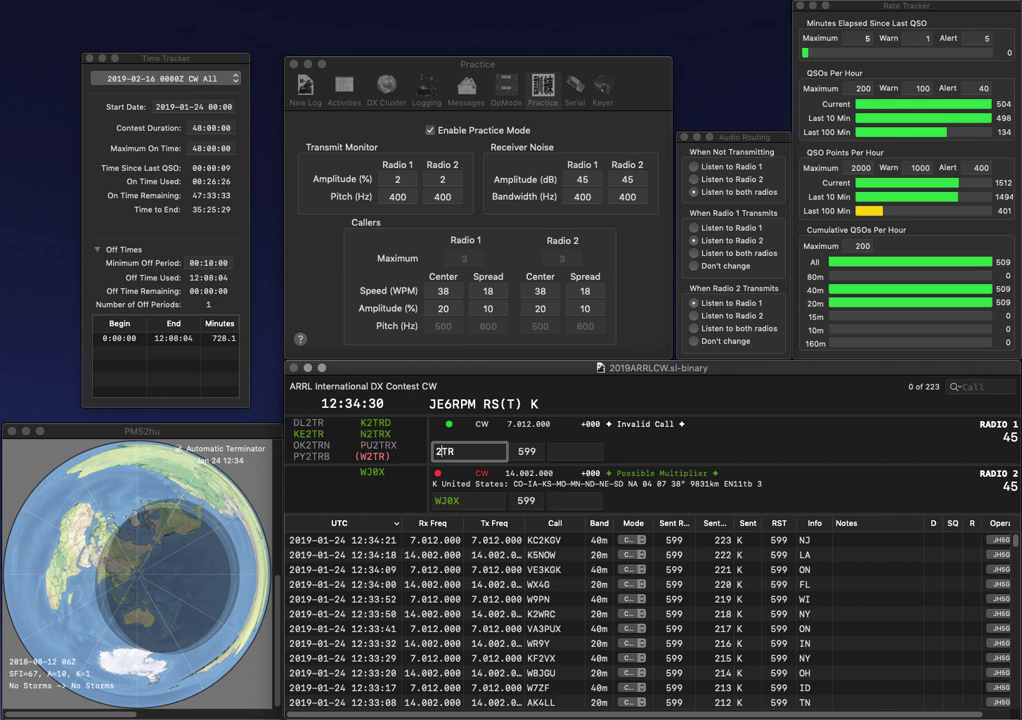
{"action": "type", "text": "W"}
{"action": "key", "text": "Return"}
{"action": "key", "text": "space"}
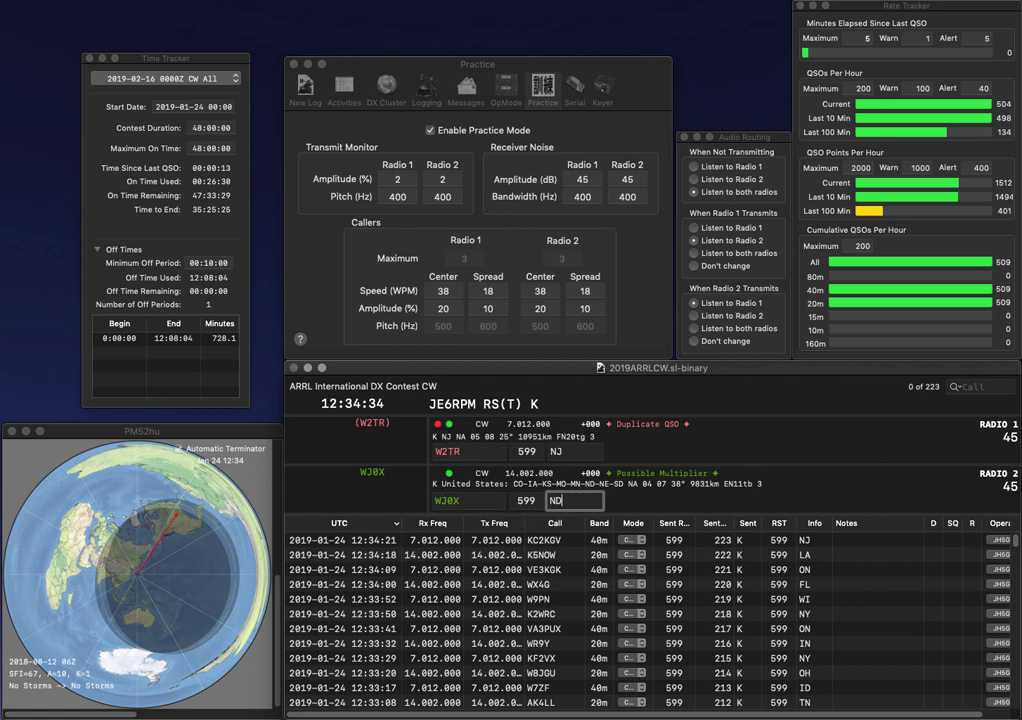
{"action": "key", "text": "Return"}
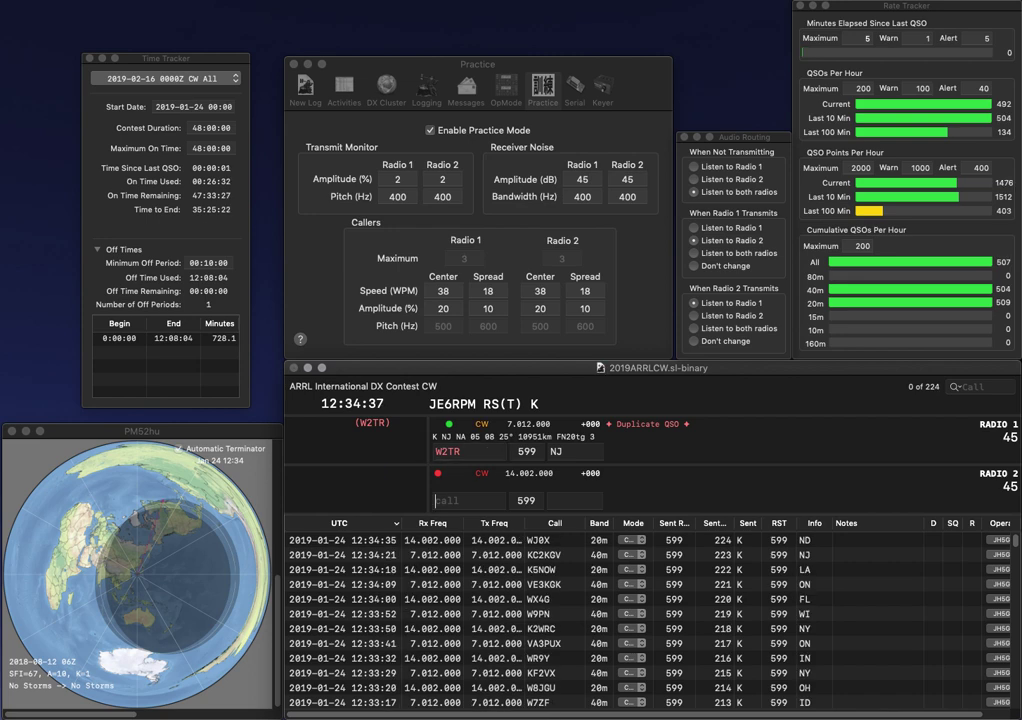
{"action": "key", "text": "Return"}
{"action": "type", "text": "N0JDW"}
{"action": "key", "text": "Return"}
{"action": "type", "text": "VE"}
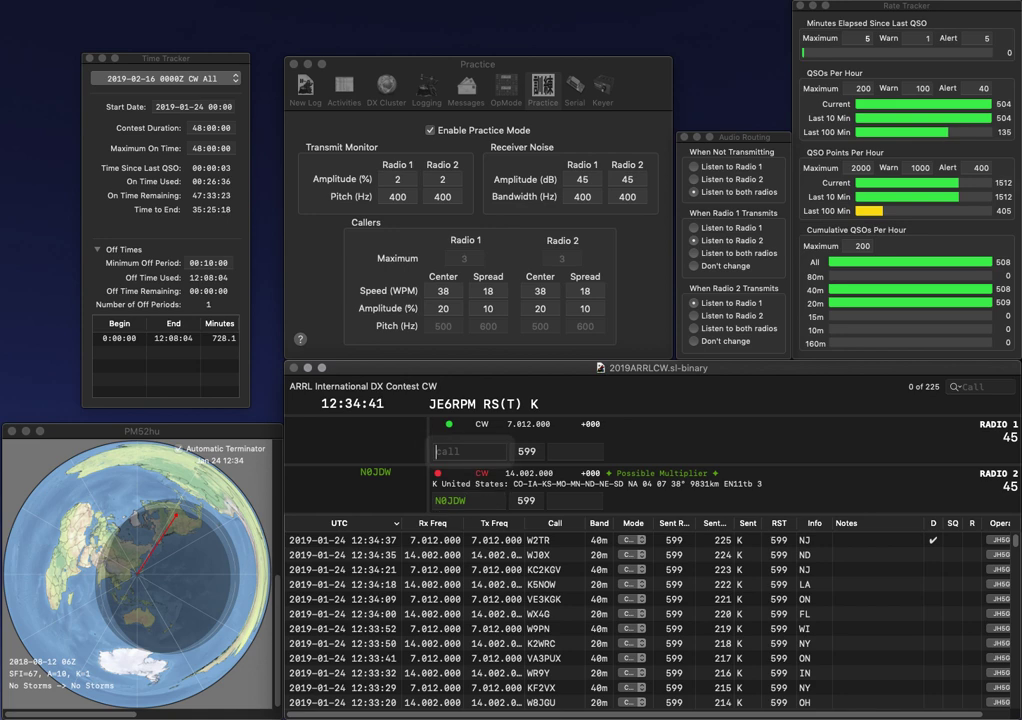
{"action": "type", "text": "3PCP"}
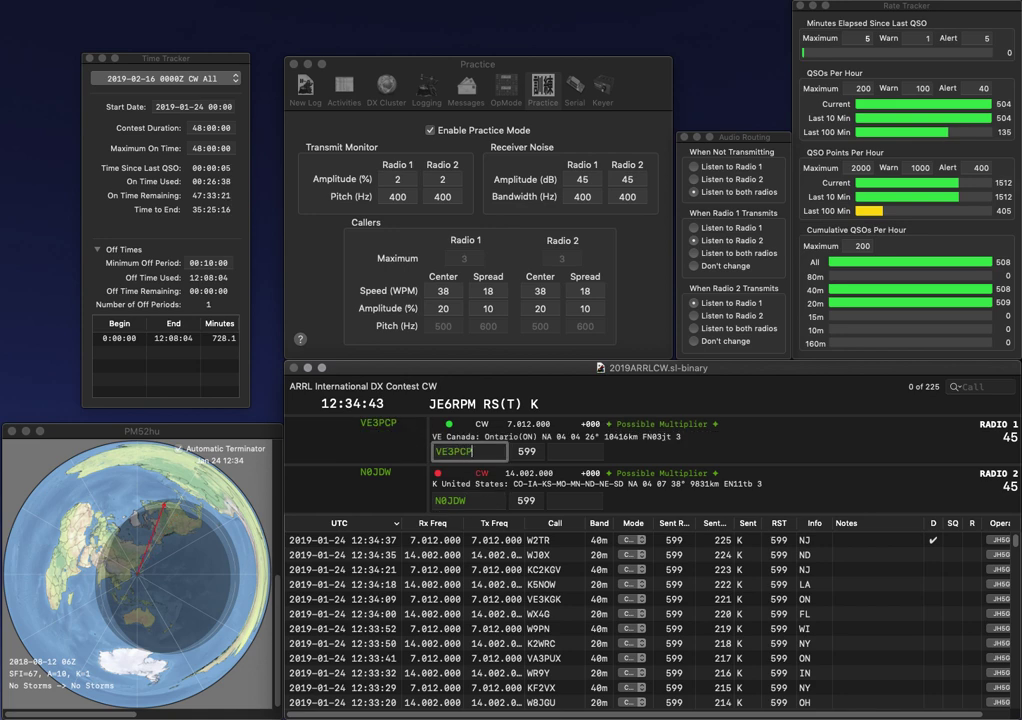
{"action": "key", "text": "Return"}
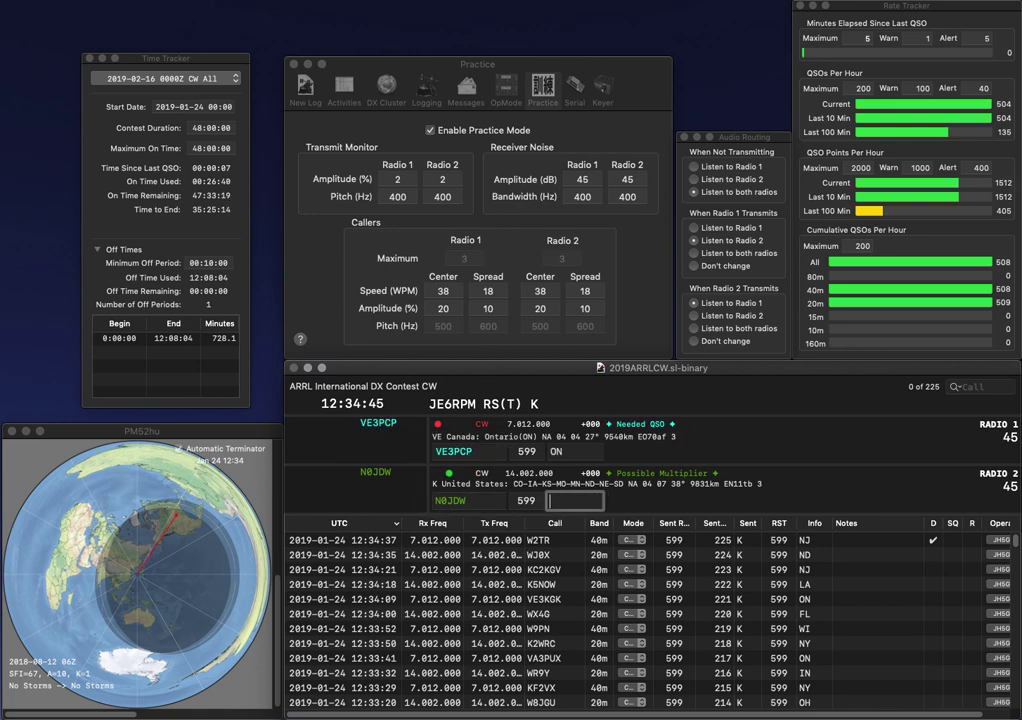
{"action": "key", "text": "Return"}
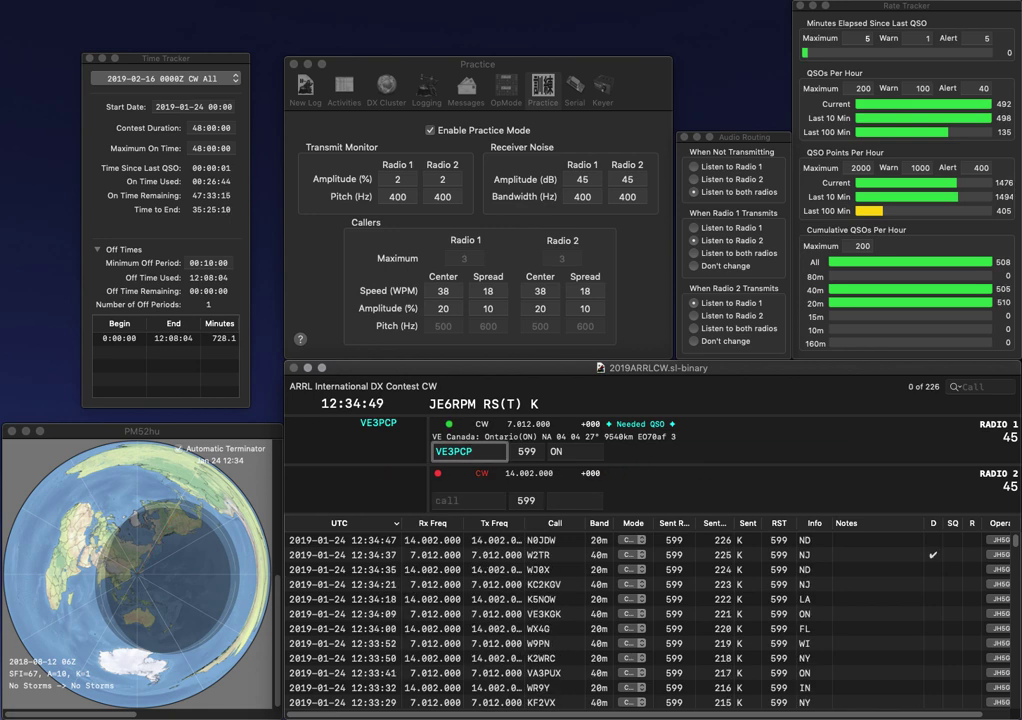
{"action": "key", "text": "Return"}
{"action": "type", "text": "VE"}
{"action": "key", "text": "BackSpace"}
{"action": "type", "text": "A3PC"}
{"action": "key", "text": "Return"}
{"action": "type", "text": "K7SI"}
{"action": "key", "text": "Return"}
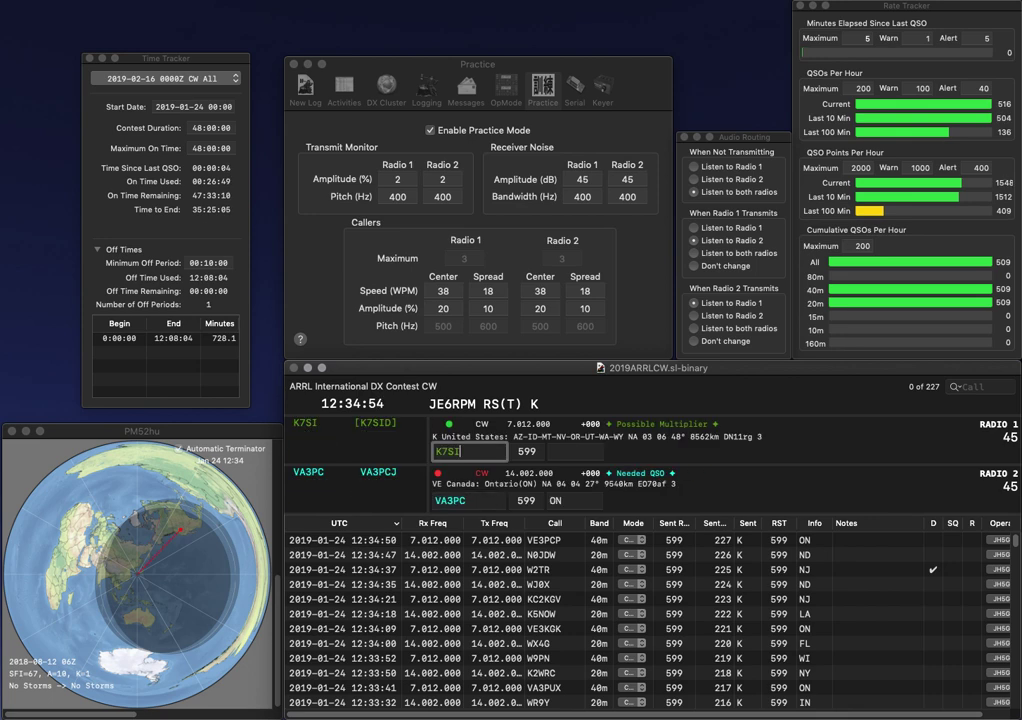
{"action": "key", "text": "Tab"}
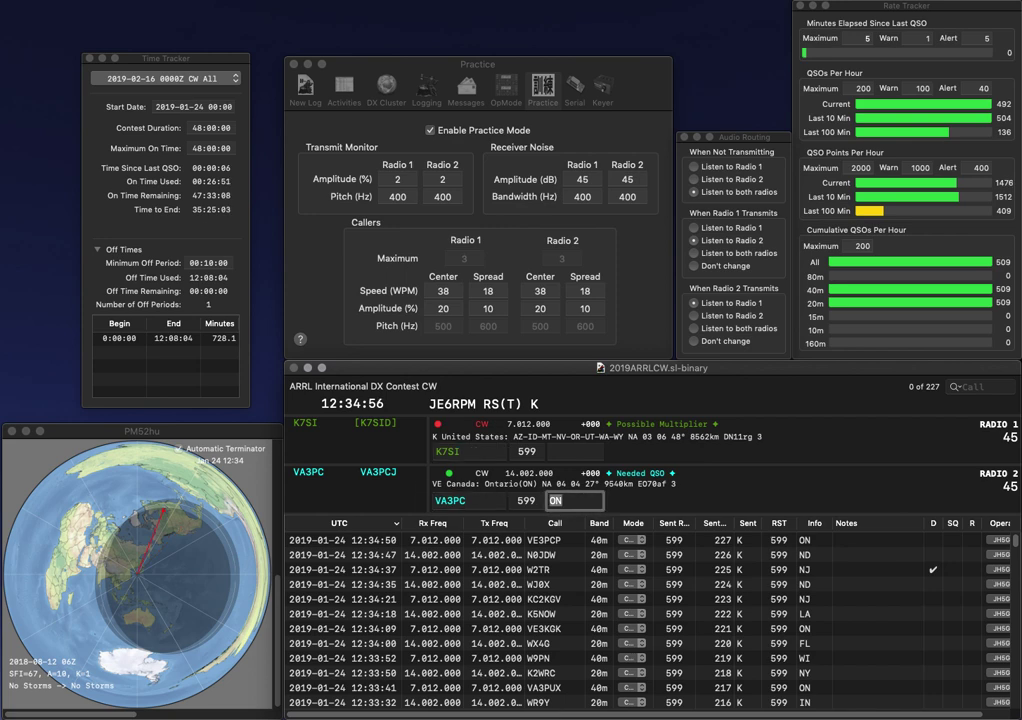
{"action": "key", "text": "Return"}
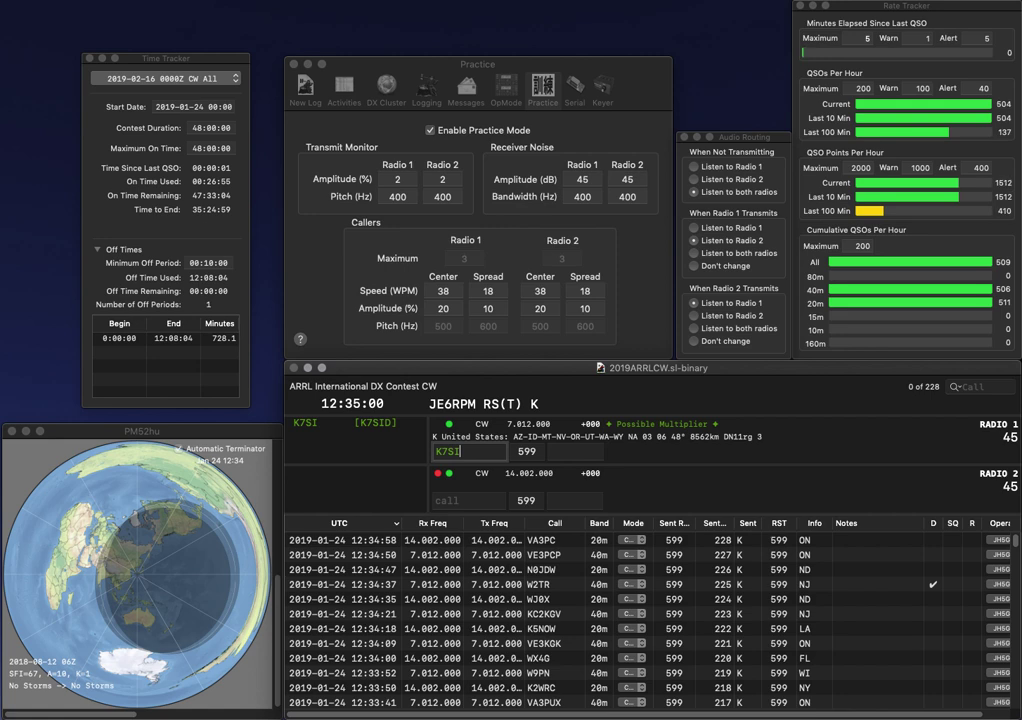
- Enter the partial call KB on Radio 2 and correct the Radio 1 call to K7HI
{"action": "type", "text": "KD"}
{"action": "key", "text": "BackSpace"}
{"action": "type", "text": "B"}
{"action": "key", "text": "Return"}
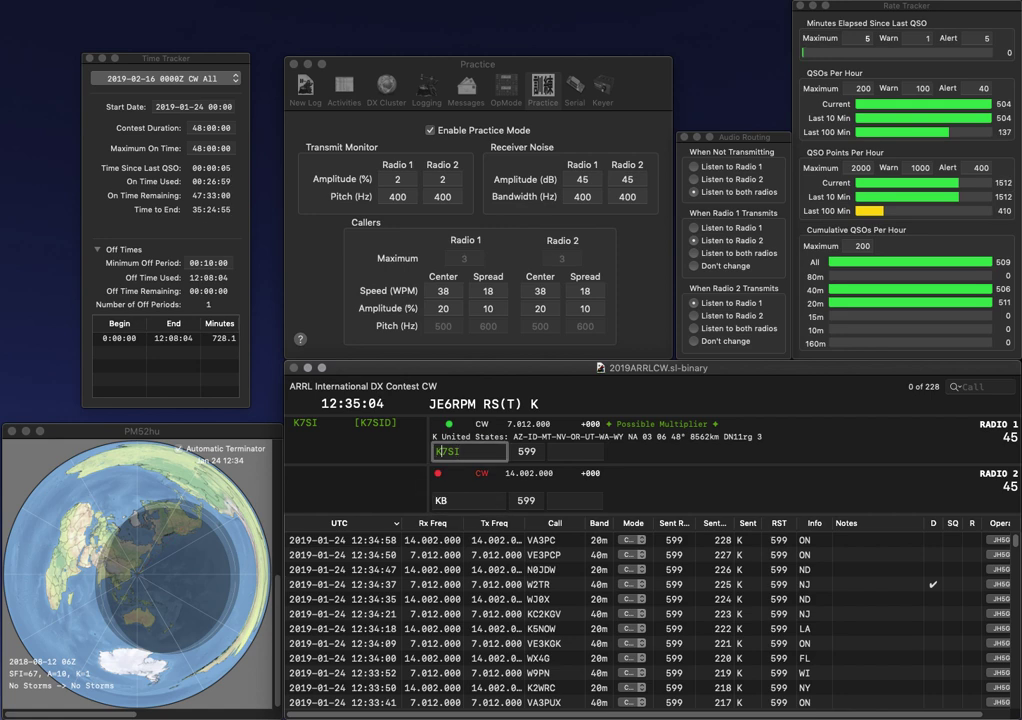
{"action": "type", "text": "7H"}
{"action": "key", "text": "Return"}
{"action": "type", "text": "WV"}
{"action": "key", "text": "Delete"}
{"action": "type", "text": "6"}
{"action": "key", "text": "Return"}
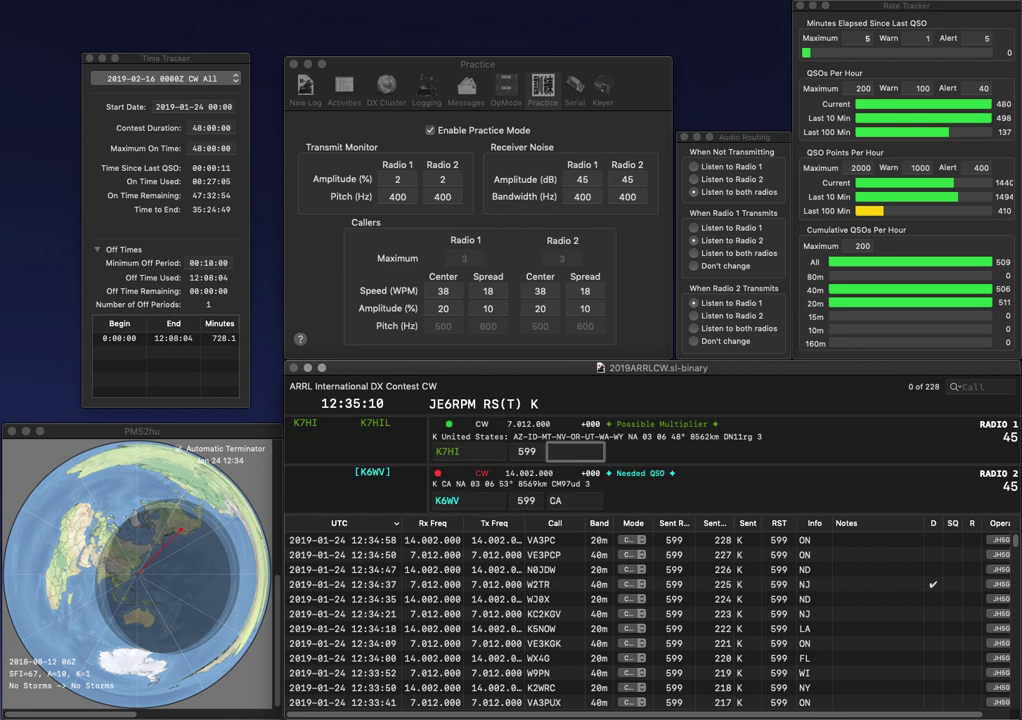
{"action": "key", "text": "Return"}
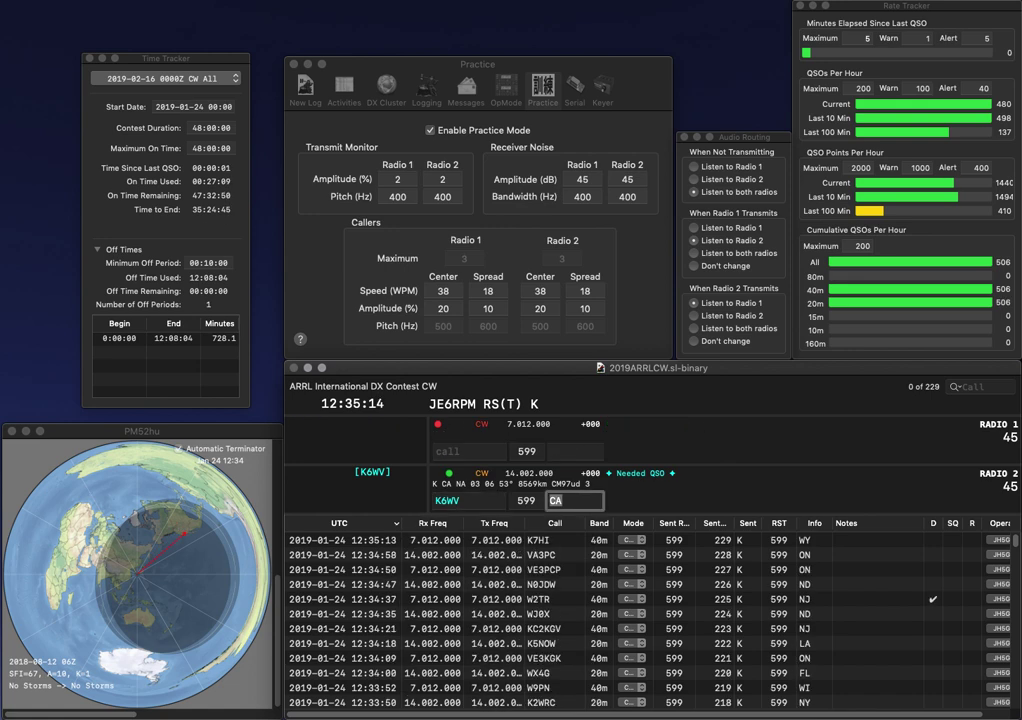
{"action": "key", "text": "Return"}
{"action": "type", "text": "NJ6P"}
{"action": "key", "text": "Return"}
{"action": "type", "text": "W3"}
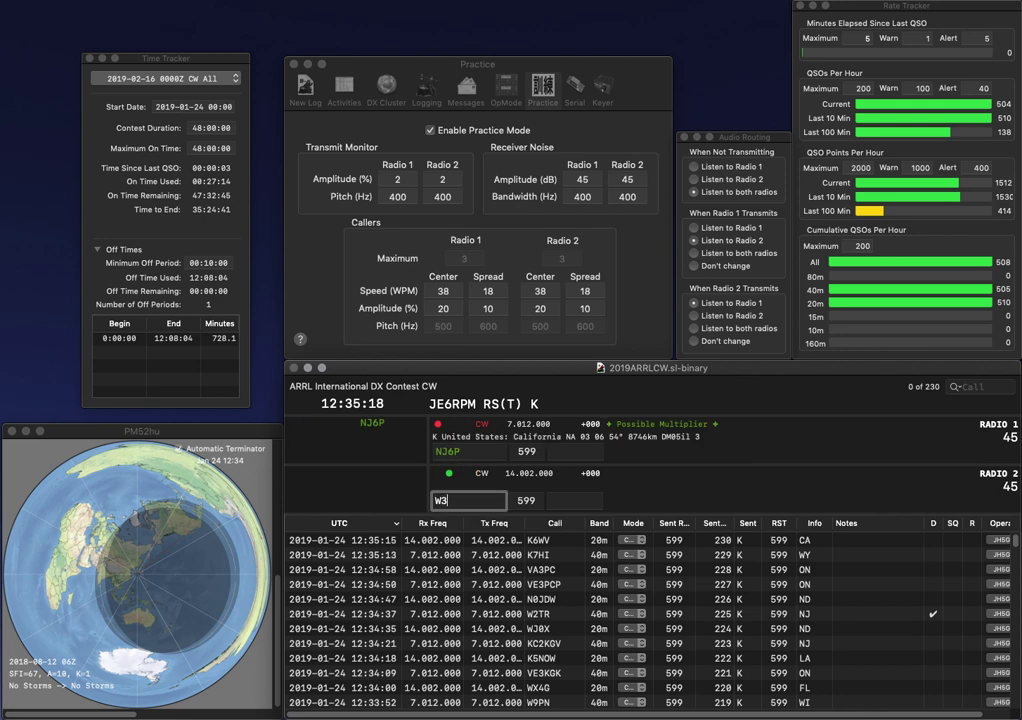
{"action": "type", "text": "GLH"}
{"action": "key", "text": "Return"}
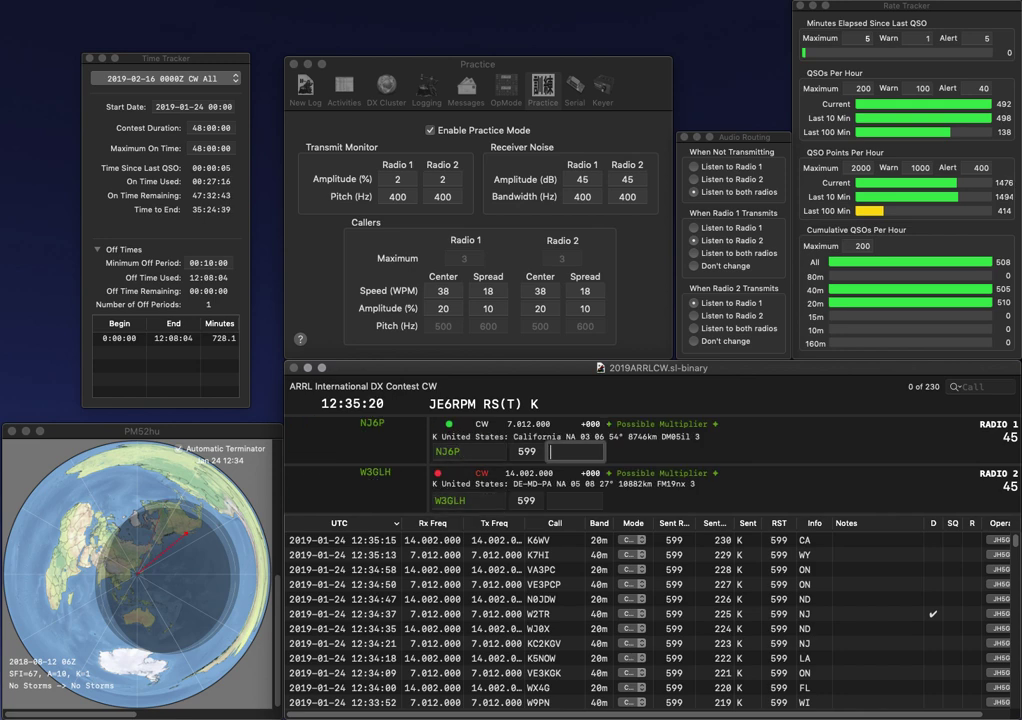
{"action": "type", "text": "CA"}
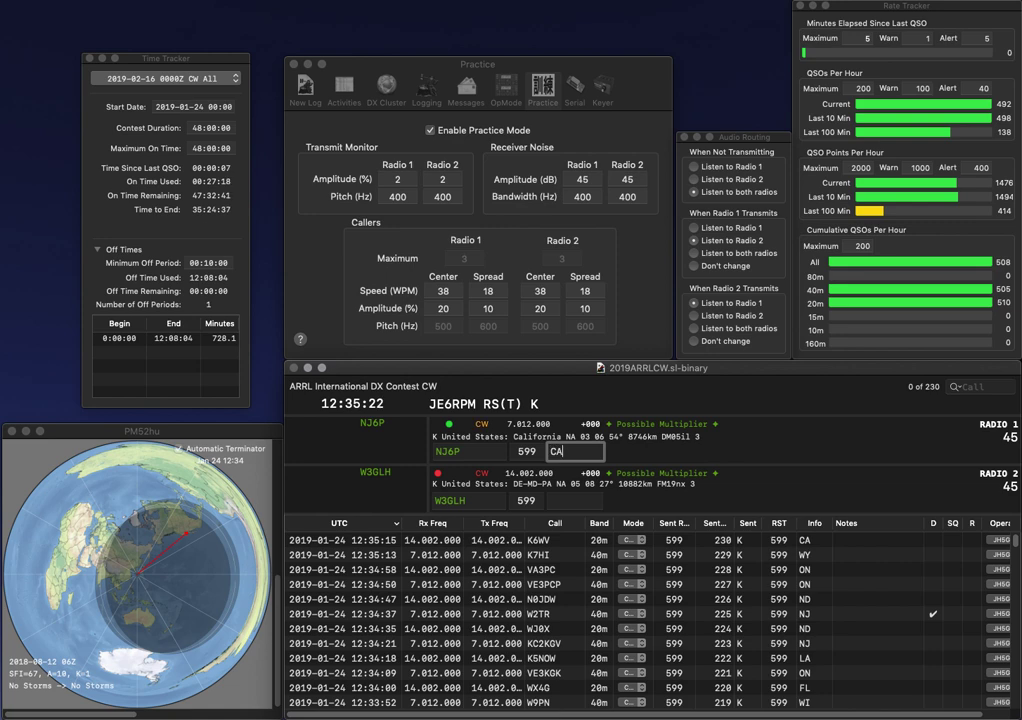
{"action": "key", "text": "Return"}
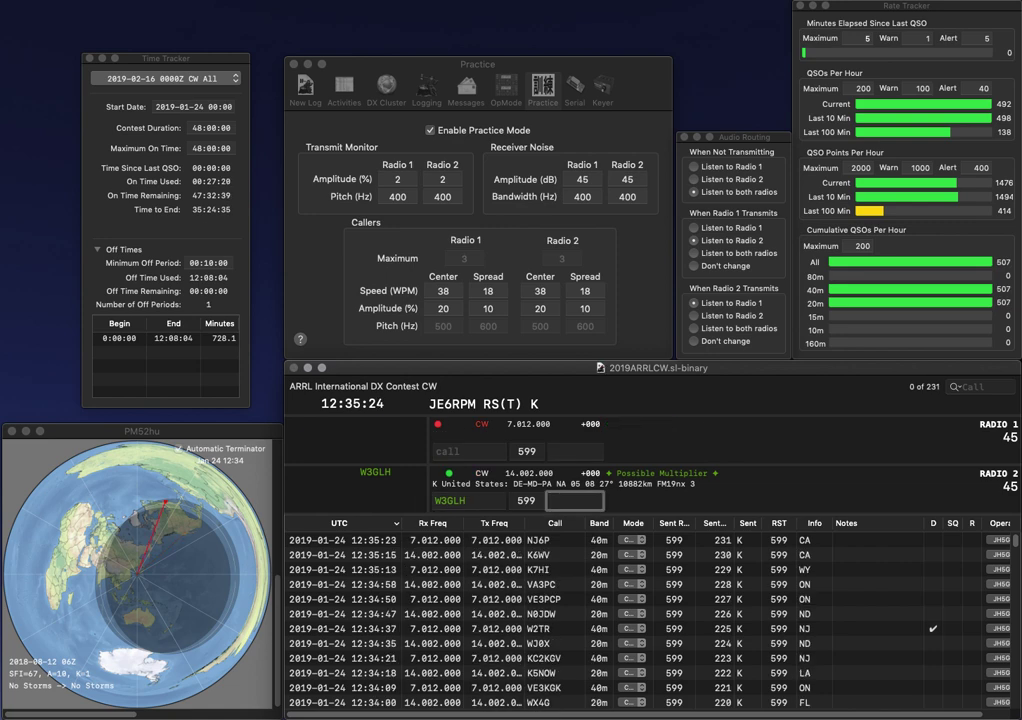
{"action": "type", "text": "MD"}
{"action": "key", "text": "Return"}
{"action": "type", "text": "W"}
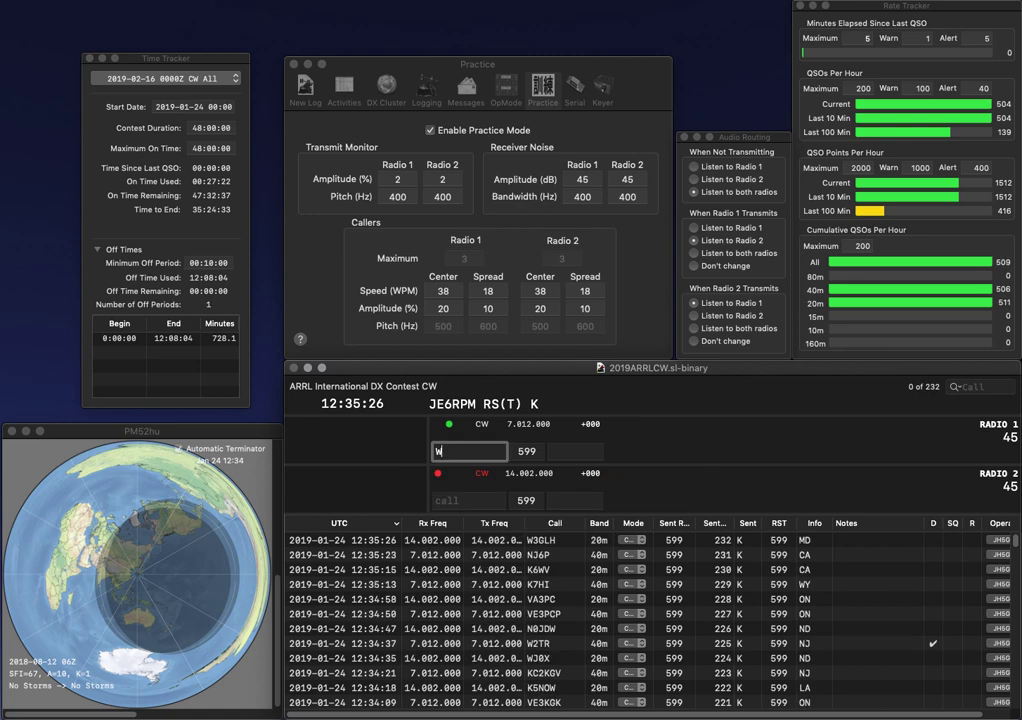
{"action": "type", "text": "A9JSI"}
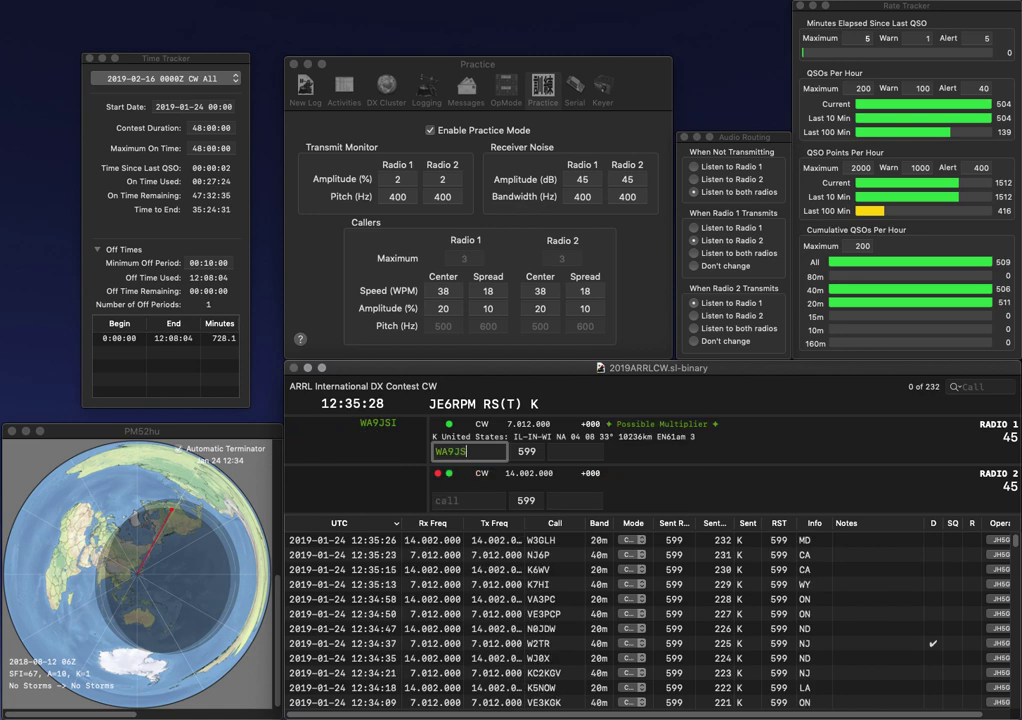
{"action": "key", "text": "Return"}
{"action": "type", "text": "IJ"}
{"action": "key", "text": "Left"}
{"action": "key", "text": "Left"}
{"action": "type", "text": "N"}
{"action": "key", "text": "Return"}
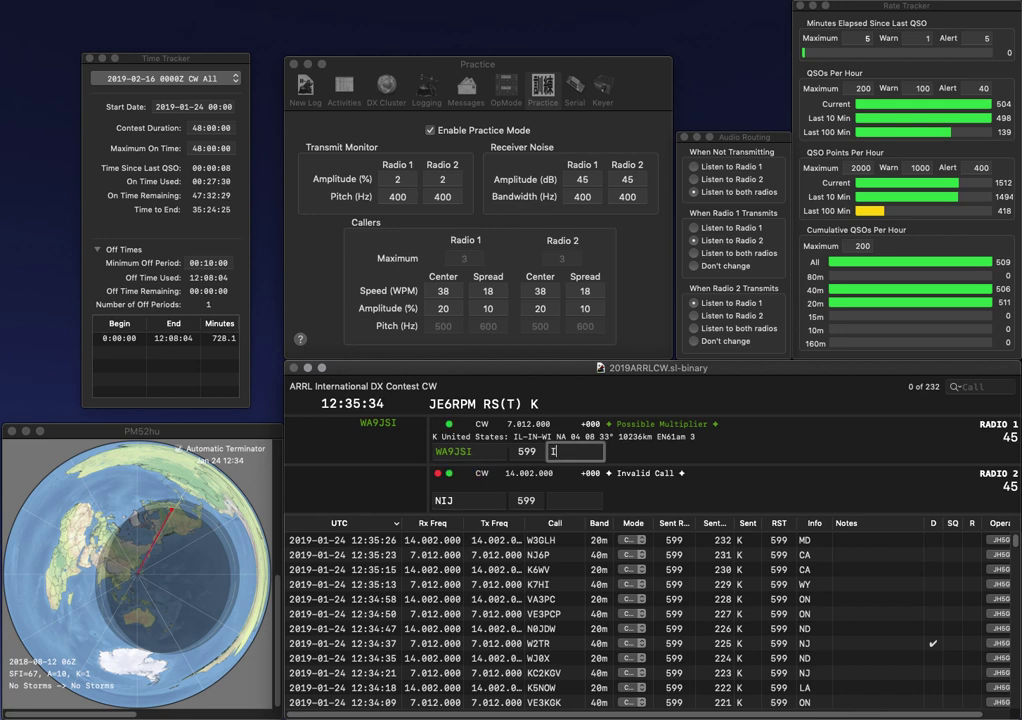
{"action": "key", "text": "Return"}
{"action": "type", "text": "5"}
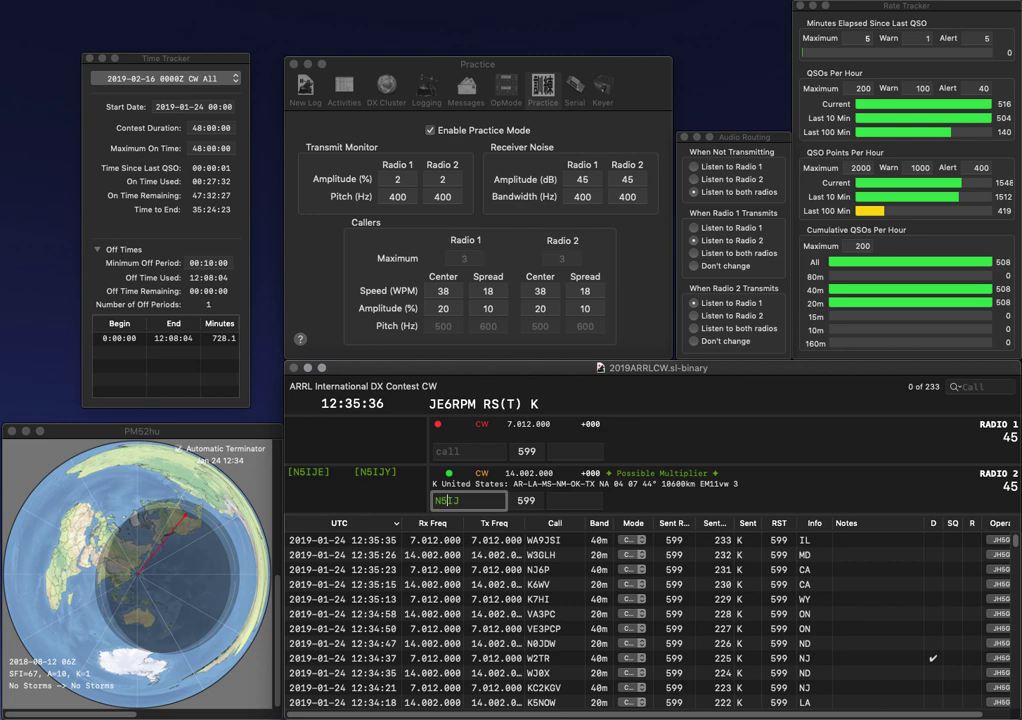
{"action": "key", "text": "Return"}
{"action": "type", "text": "KA3CZ"}
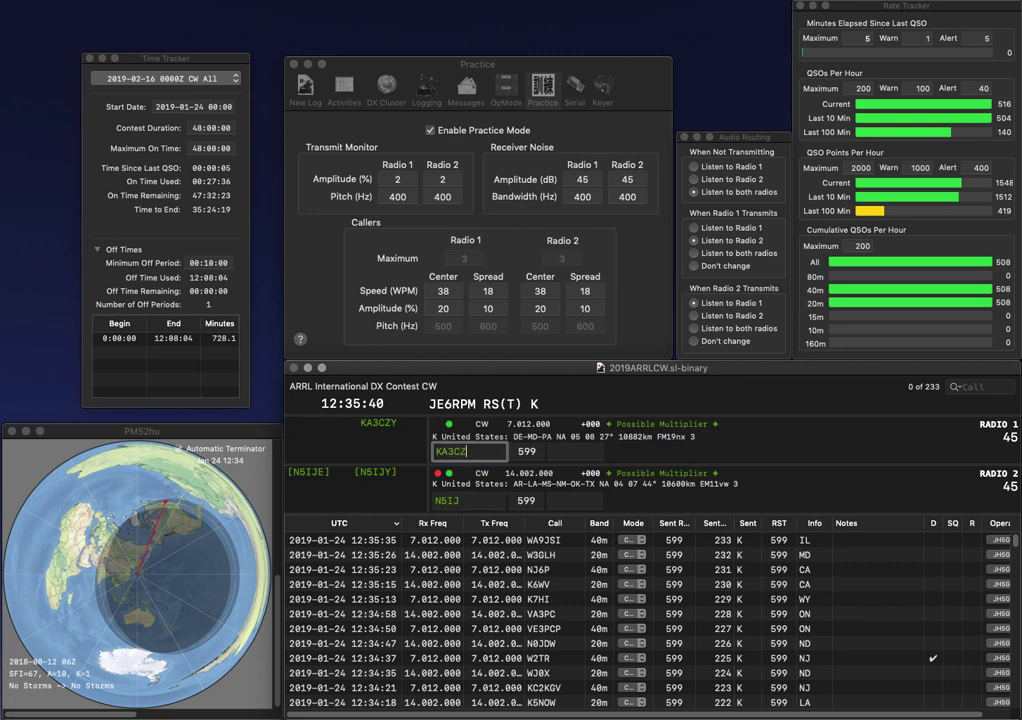
{"action": "type", "text": "Y"}
{"action": "key", "text": "Return"}
{"action": "key", "text": "Delete"}
{"action": "type", "text": "S"}
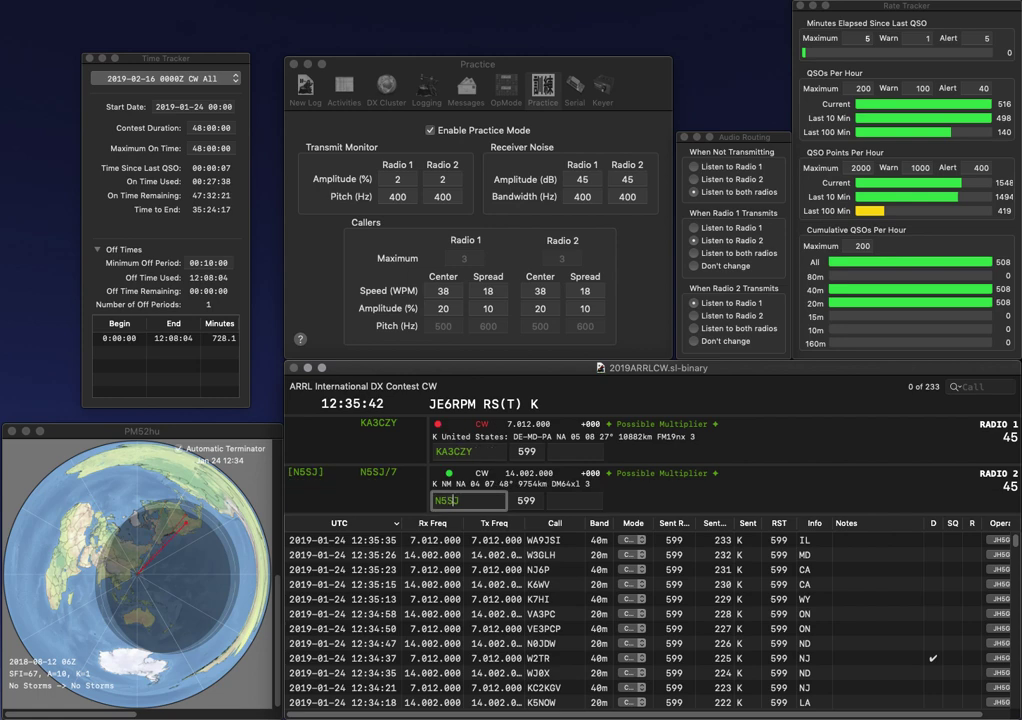
{"action": "key", "text": "Tab"}
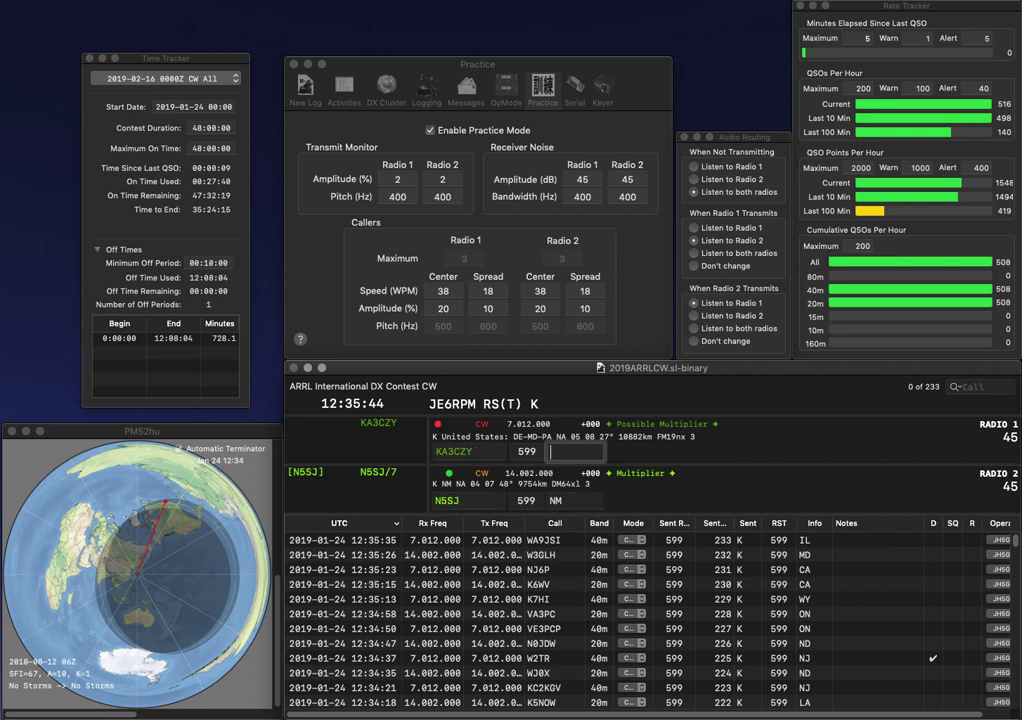
{"action": "key", "text": "Return"}
{"action": "type", "text": "DE"}
{"action": "key", "text": "Return"}
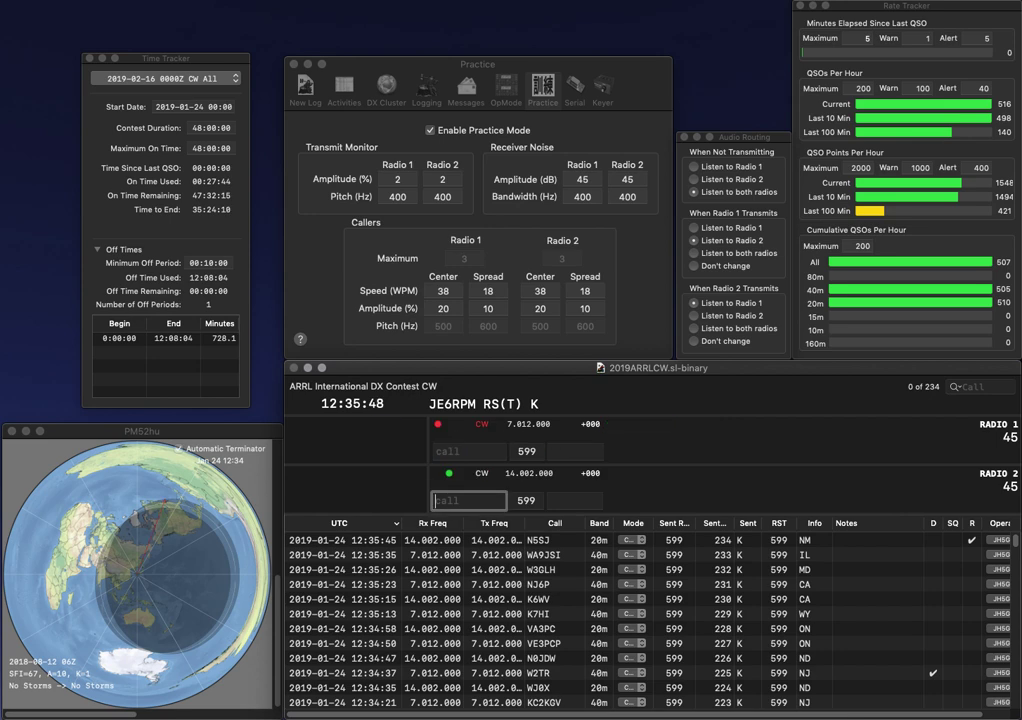
- Enter the call WD8RYV on Radio 2 and the partial call R on Radio 1
{"action": "type", "text": "WD"}
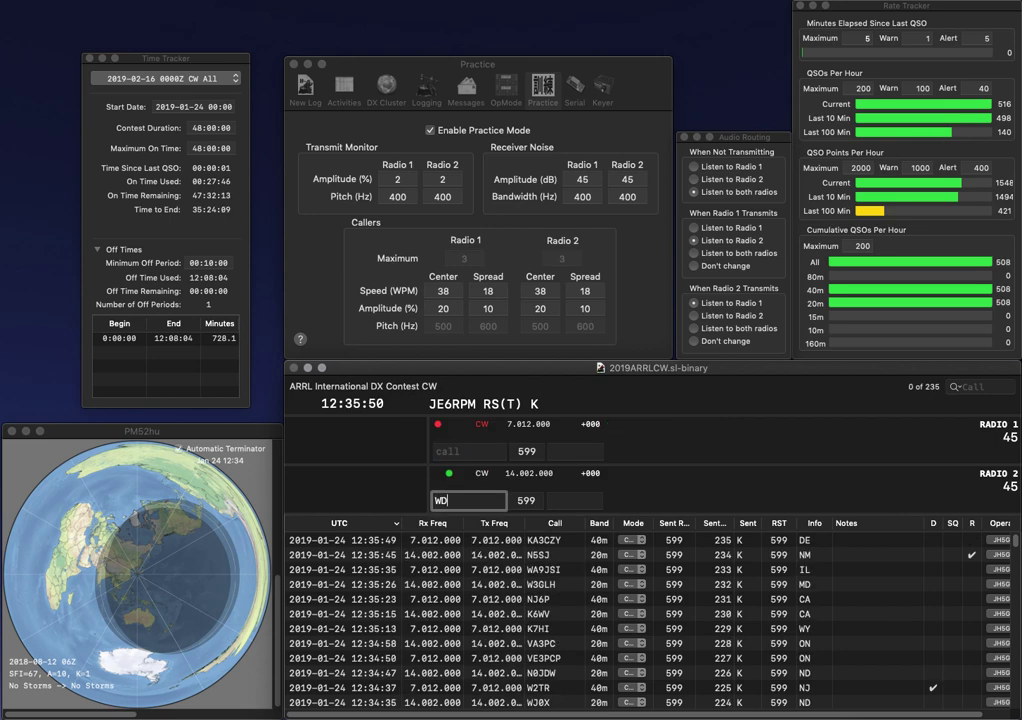
{"action": "type", "text": "8RYV"}
{"action": "key", "text": "Return"}
{"action": "key", "text": "Return"}
{"action": "key", "text": "space"}
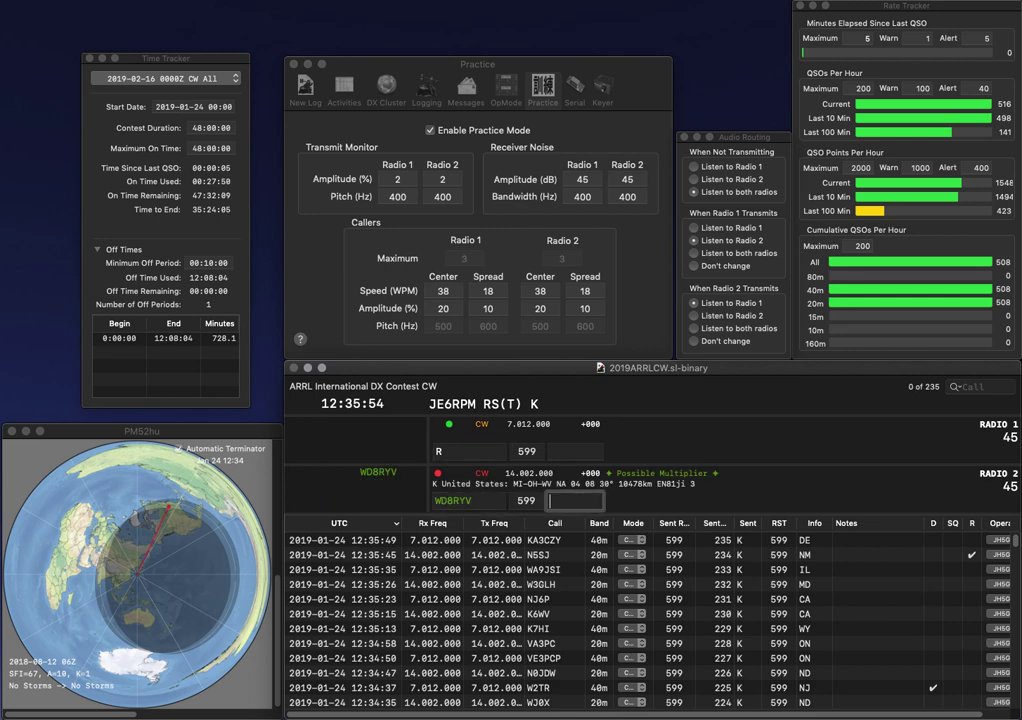
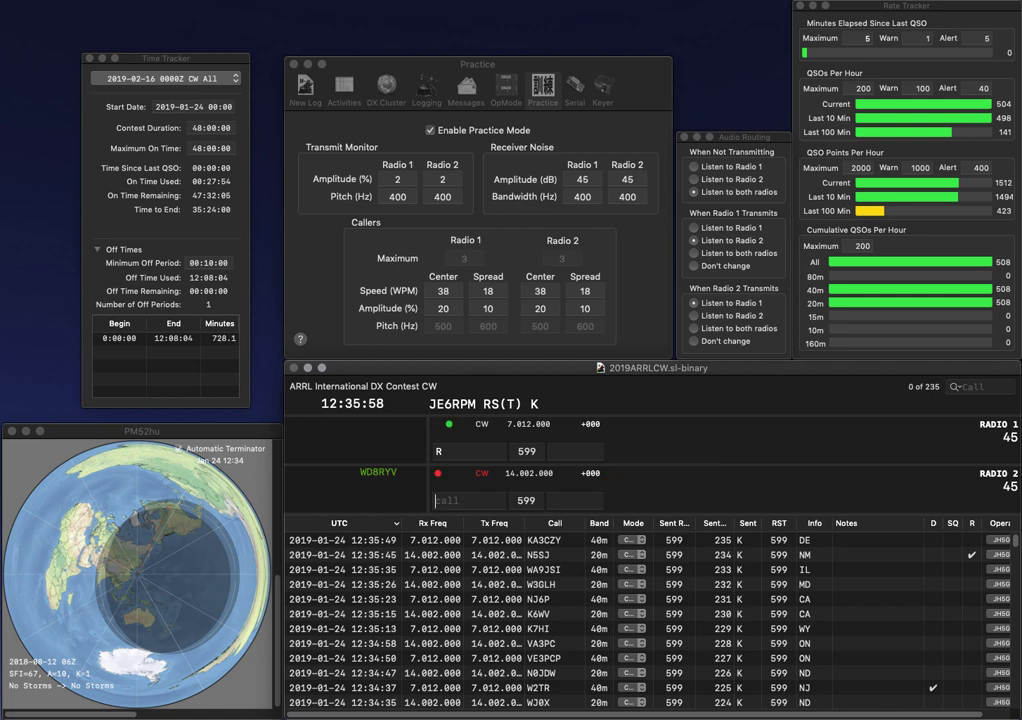
{"action": "type", "text": "I"}
{"action": "key", "text": "Return"}
{"action": "type", "text": "9M"}
{"action": "type", "text": "N"}
{"action": "key", "text": "Return"}
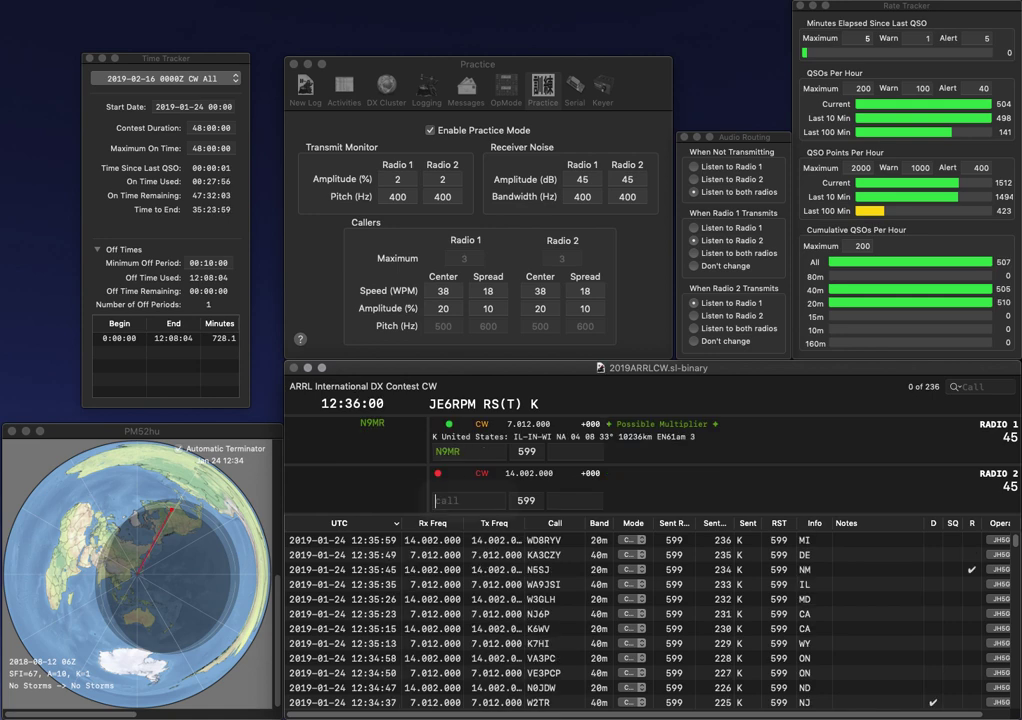
{"action": "type", "text": "K0YQ"}
{"action": "key", "text": "Return"}
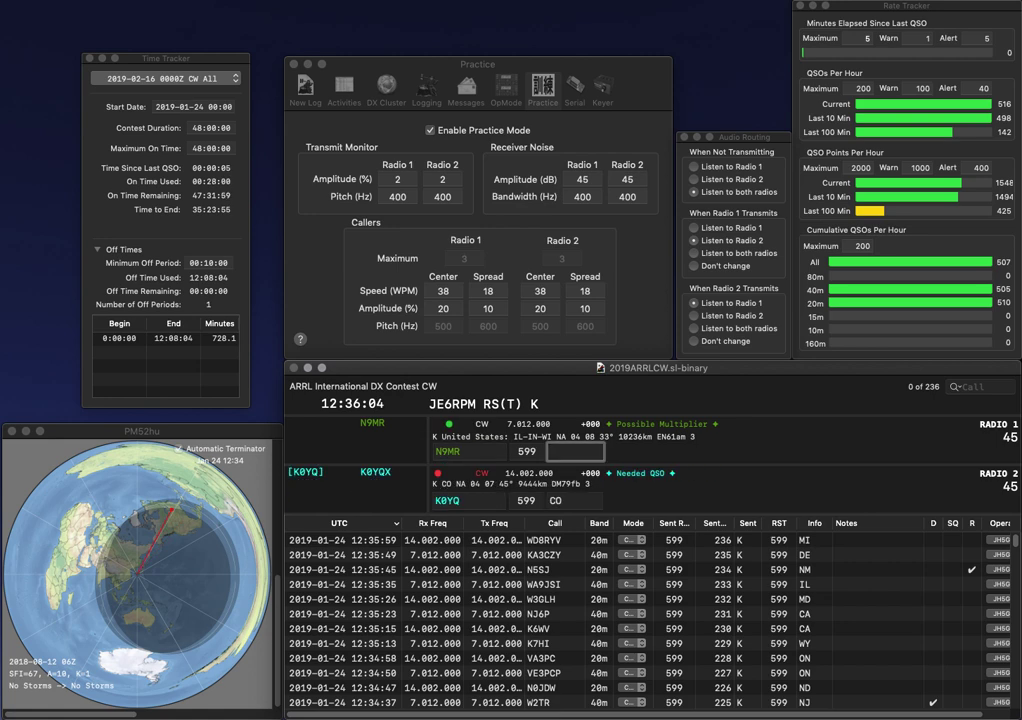
{"action": "key", "text": "Return"}
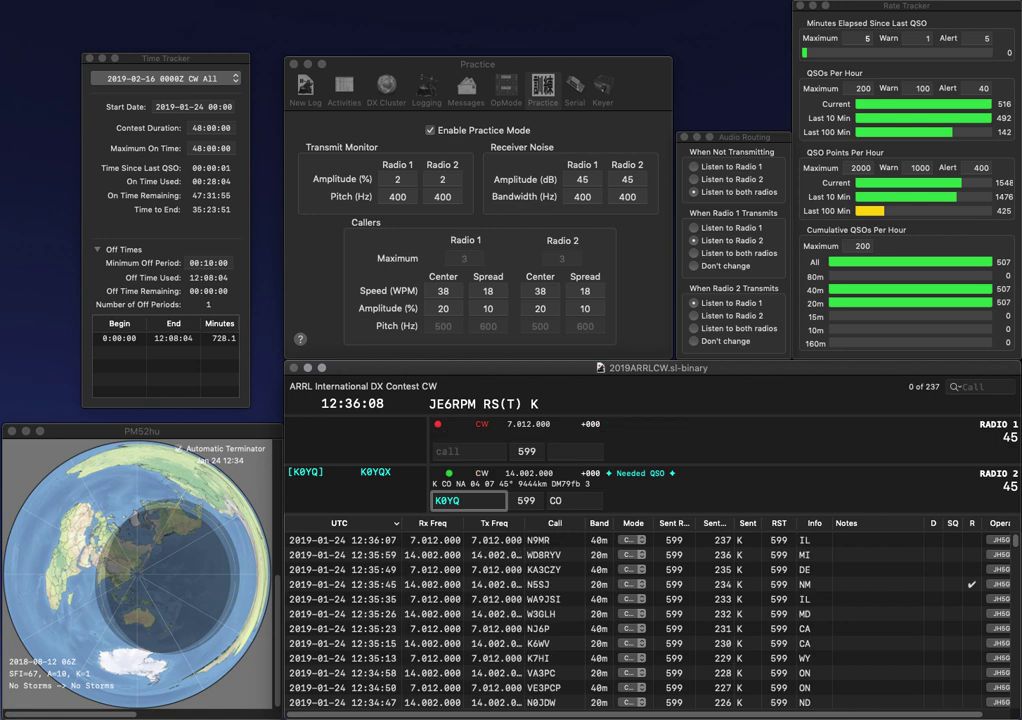
- Enter the partial call WBCIF on Radio 1 and the partial call 0CY on Radio 2
{"action": "type", "text": "WBCIF"}
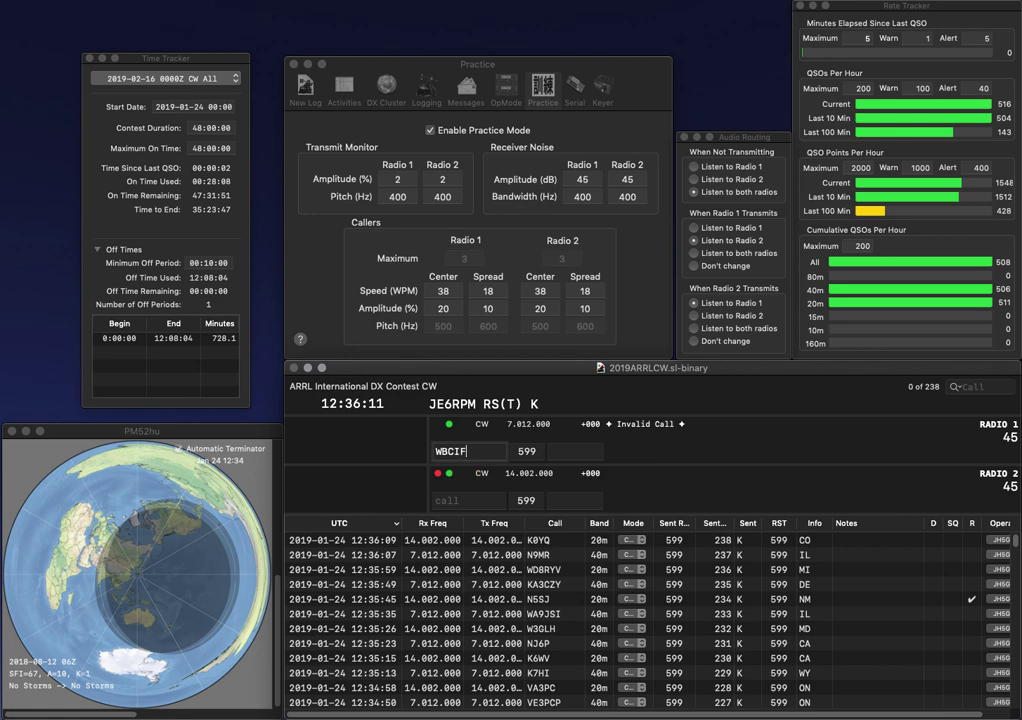
{"action": "key", "text": "Return"}
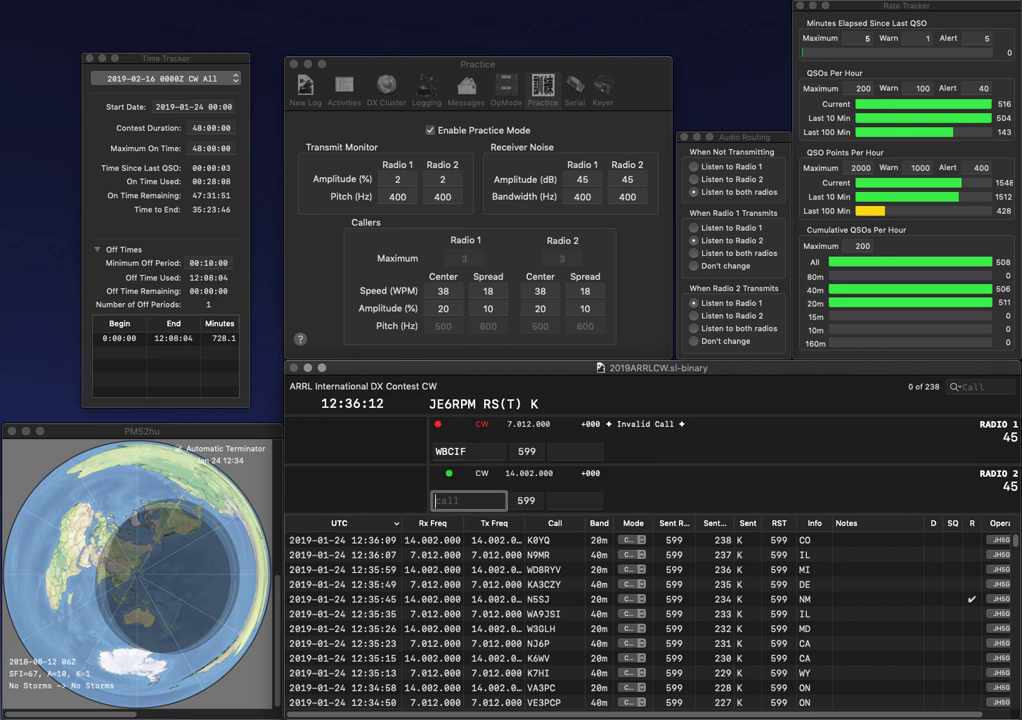
{"action": "type", "text": "0CY"}
{"action": "key", "text": "Return"}
- Correct the Radio 1 call to W6BIF and send it
{"action": "key", "text": "Left"}
{"action": "key", "text": "BackSpace"}
{"action": "type", "text": "6"}
{"action": "key", "text": "Right"}
{"action": "key", "text": "BackSpace"}
{"action": "type", "text": "B"}
{"action": "key", "text": "Return"}
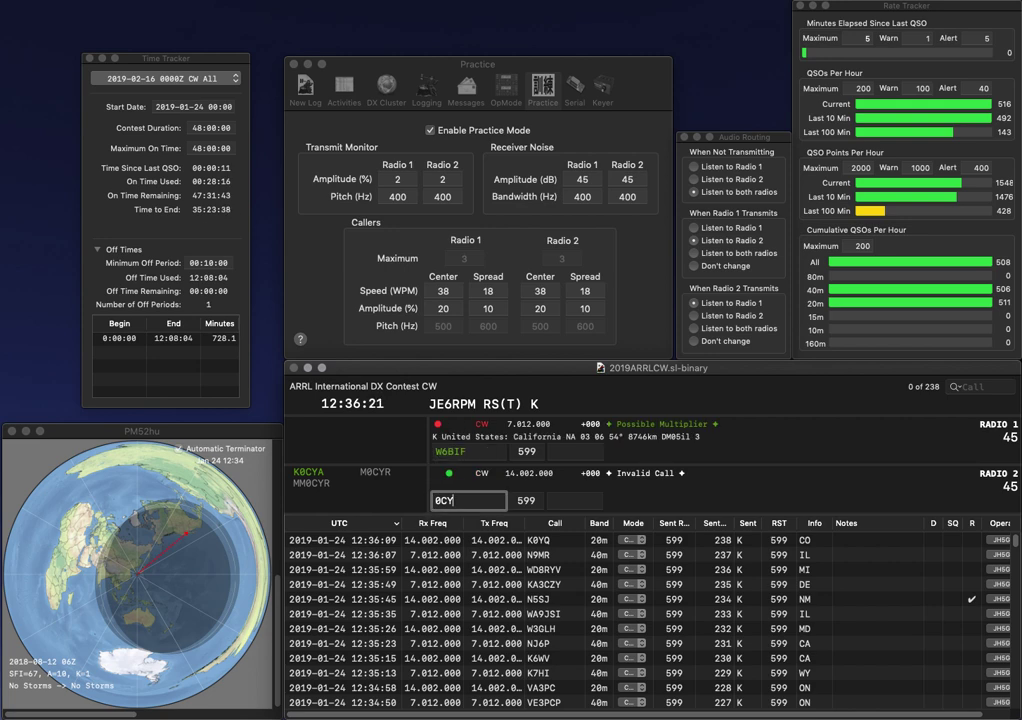
- Change the Radio 1 call to W6SIF and the Radio 2 call to WB0CVY
{"action": "key", "text": "BackSpace"}
{"action": "type", "text": "VY"}
{"action": "key", "text": "Return"}
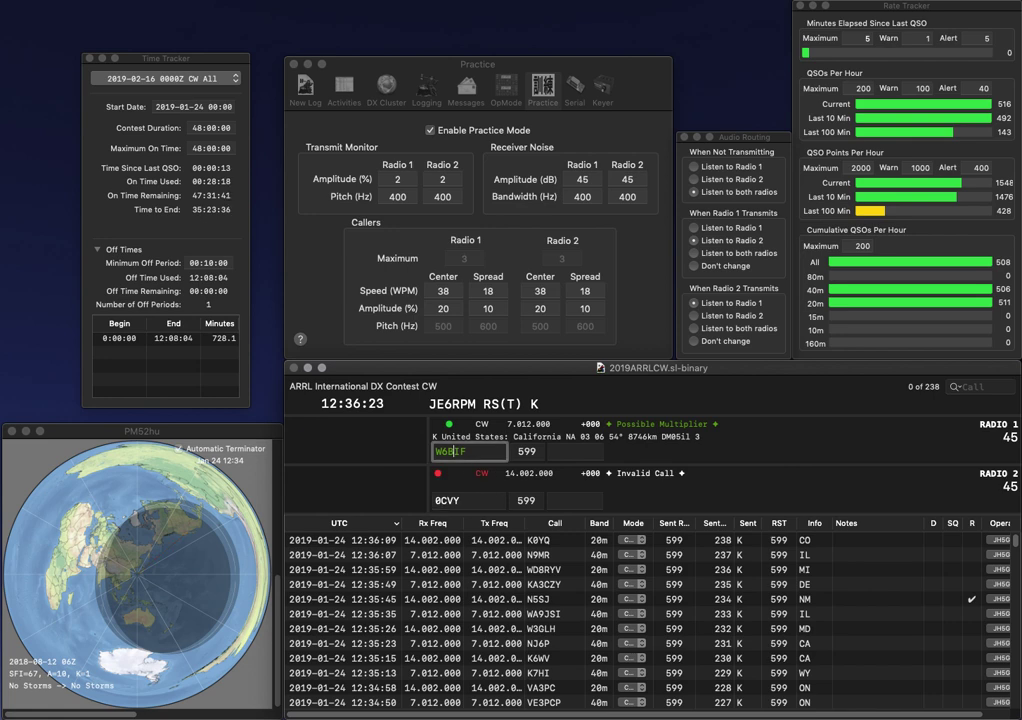
{"action": "key", "text": "BackSpace"}
{"action": "type", "text": "S"}
{"action": "key", "text": "Return"}
{"action": "type", "text": "WB"}
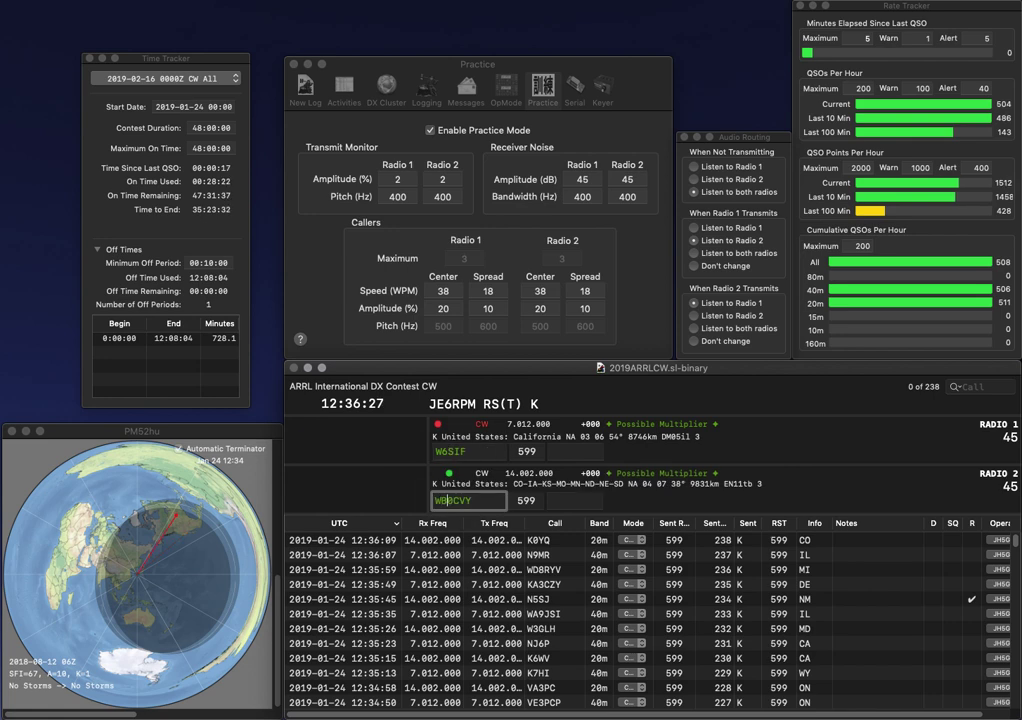
- Change the Radio 2 call to WB0TVY and shorten the Radio 1 call to W6
{"action": "key", "text": "BackSpace"}
{"action": "type", "text": "T"}
{"action": "key", "text": "Return"}
{"action": "key", "text": "BackSpace"}
{"action": "key", "text": "Right"}
{"action": "key", "text": "Right"}
{"action": "key", "text": "BackSpace"}
{"action": "key", "text": "BackSpace"}
{"action": "key", "text": "Return"}
{"action": "key", "text": "space"}
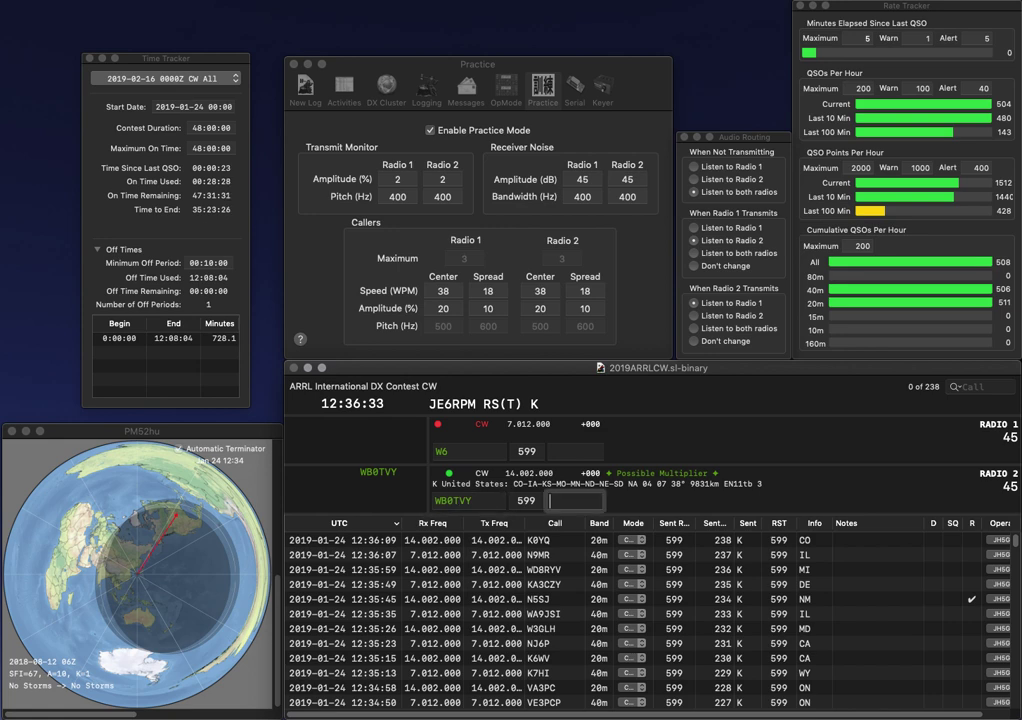
{"action": "type", "text": "MO"}
{"action": "key", "text": "Return"}
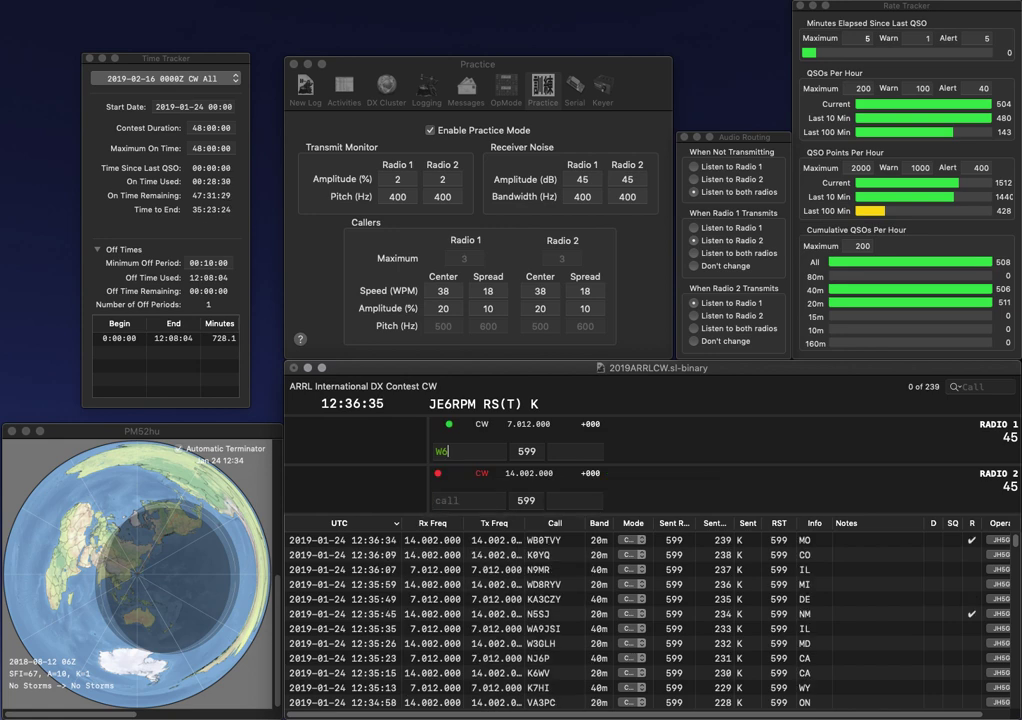
{"action": "type", "text": "SCF"}
{"action": "key", "text": "Return"}
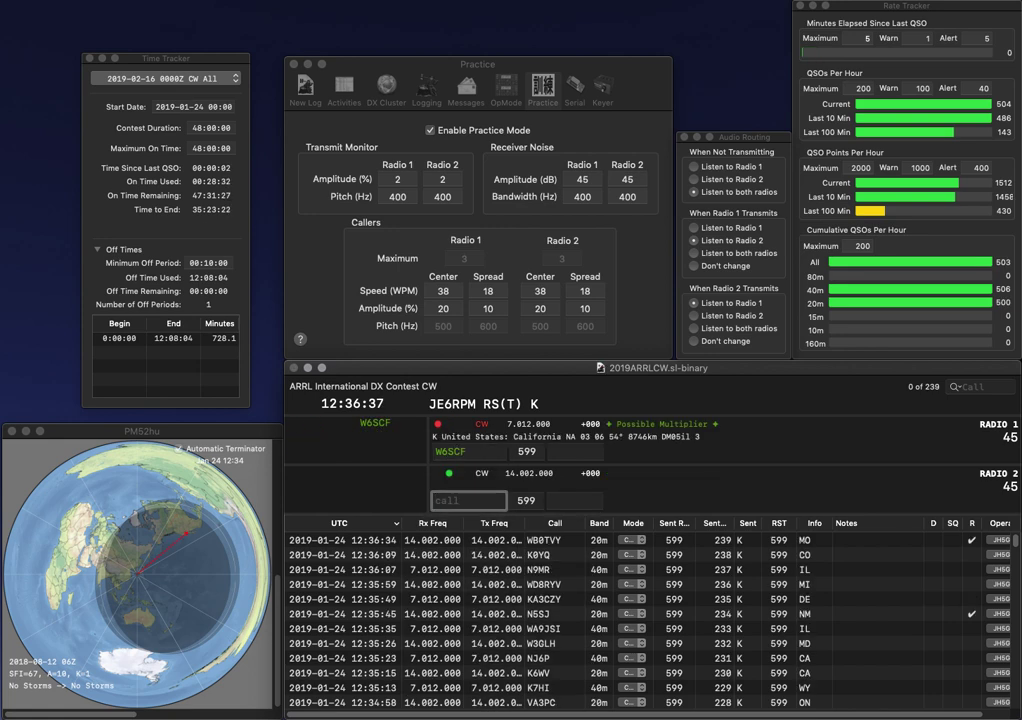
{"action": "type", "text": "KI7GXV"}
{"action": "key", "text": "Return"}
{"action": "type", "text": "CA"}
{"action": "key", "text": "Return"}
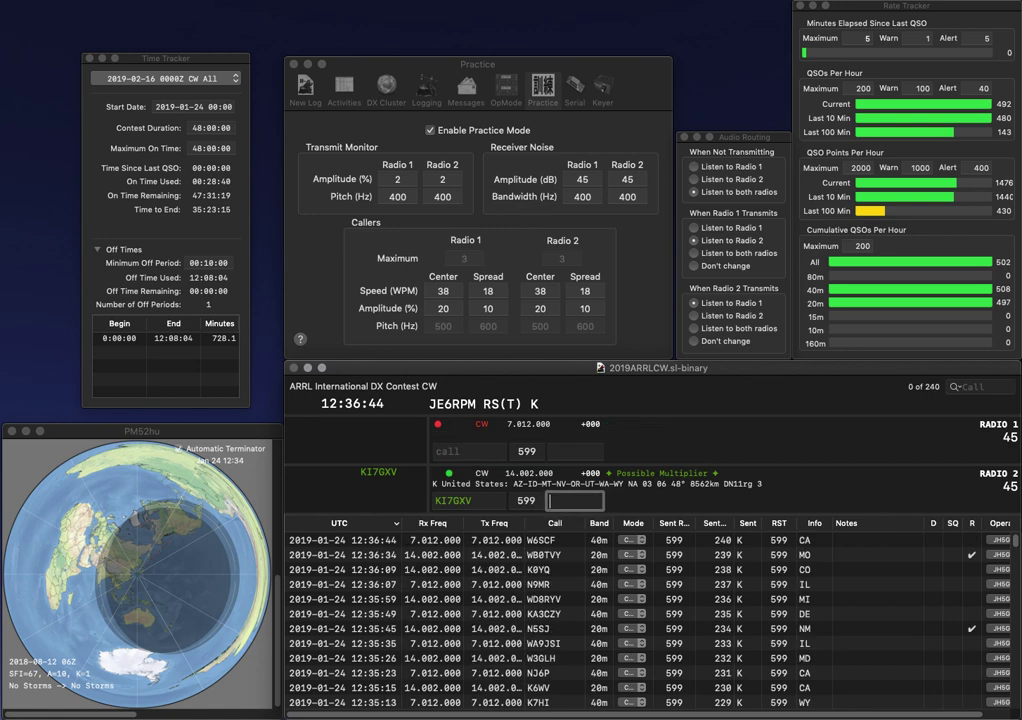
- Log KI7GXV with exchange UT on Radio 2 and enter the call K3KU on Radio 1
{"action": "type", "text": "F"}
{"action": "key", "text": "Return"}
{"action": "type", "text": "KKU"}
{"action": "key", "text": "Left"}
{"action": "key", "text": "Left"}
{"action": "type", "text": "3"}
{"action": "key", "text": "Return"}
{"action": "type", "text": "W5URX"}
{"action": "key", "text": "Return"}
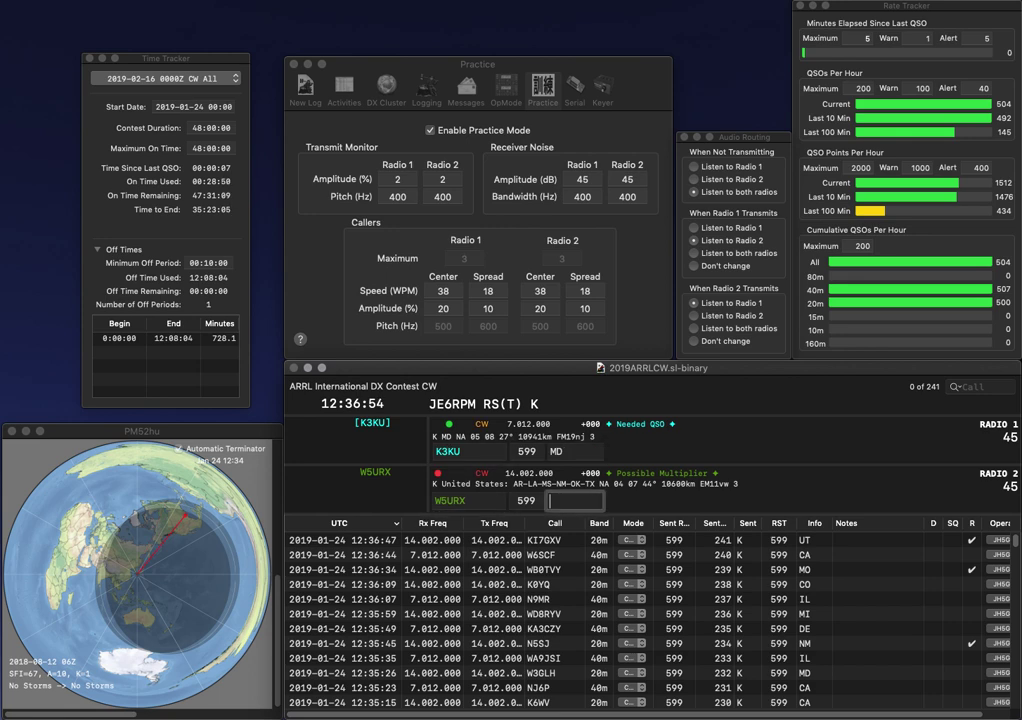
{"action": "key", "text": "Return"}
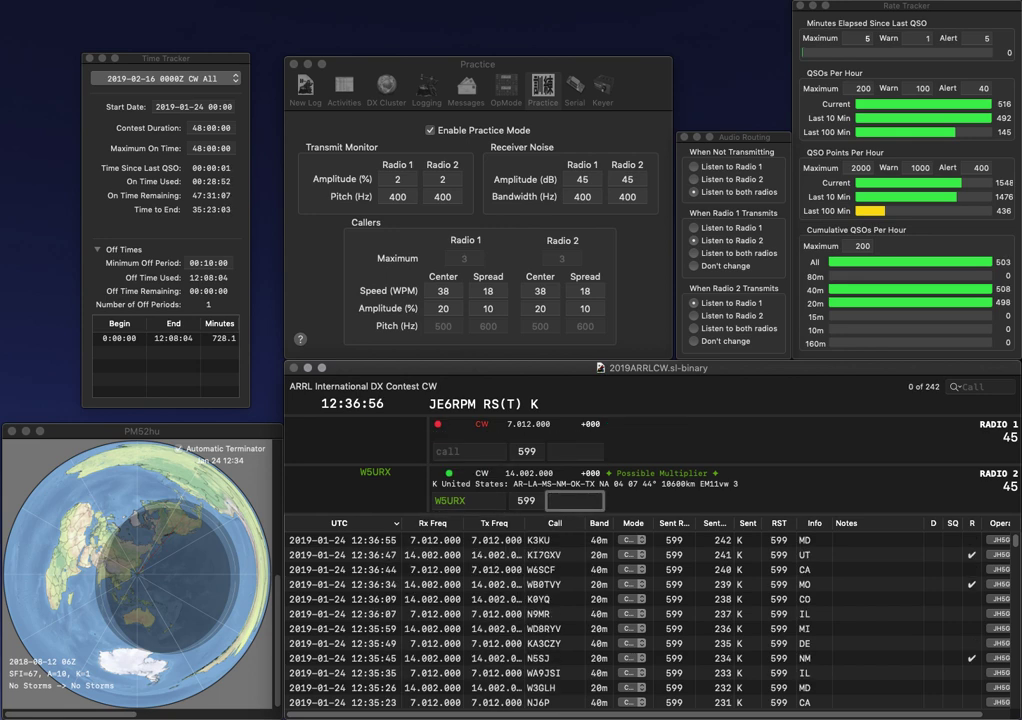
{"action": "type", "text": "LA"}
{"action": "key", "text": "Return"}
- Enter the call W4JHU on Radio 1 and the partial call MH on Radio 2
{"action": "type", "text": "W4JHU"}
{"action": "key", "text": "Return"}
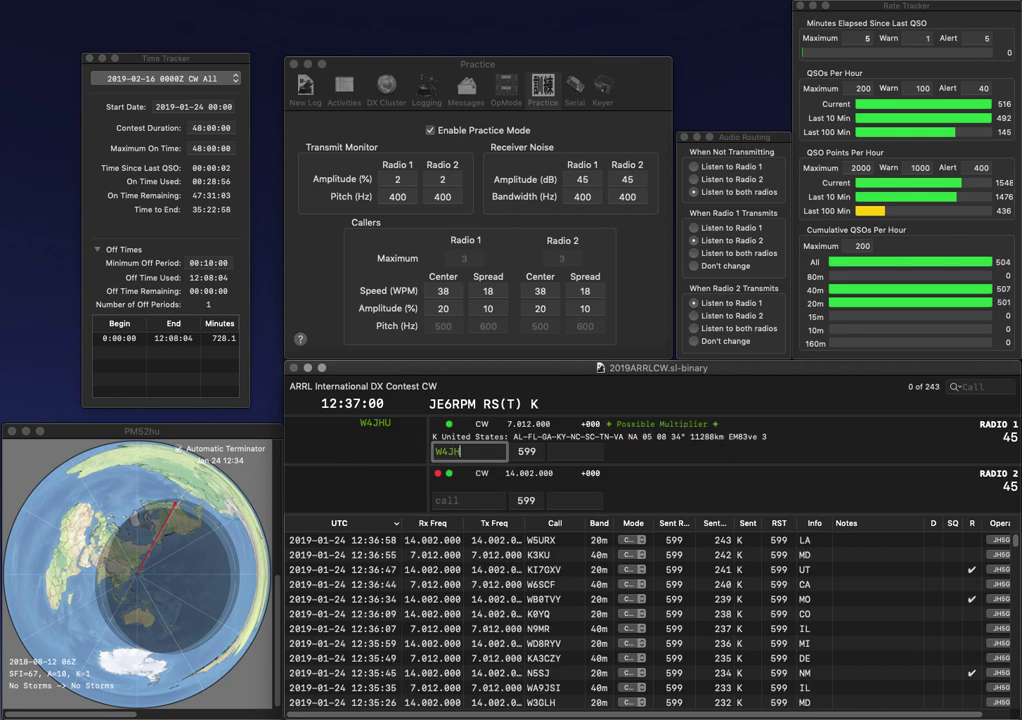
{"action": "type", "text": "J"}
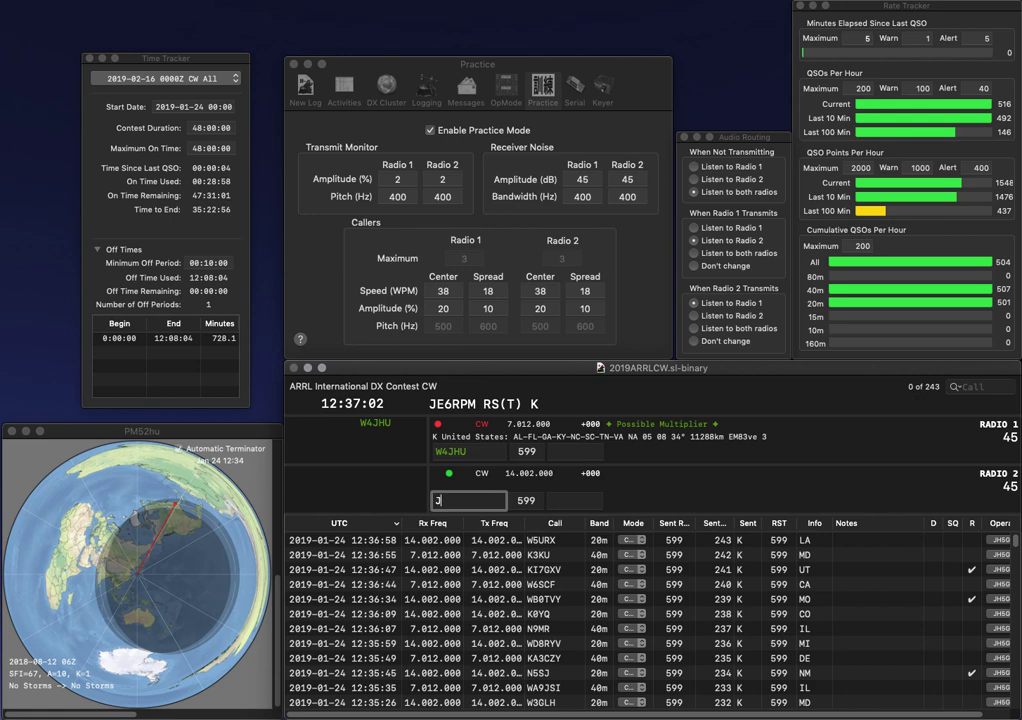
{"action": "key", "text": "BackSpace"}
{"action": "type", "text": "MH"}
{"action": "key", "text": "Return"}
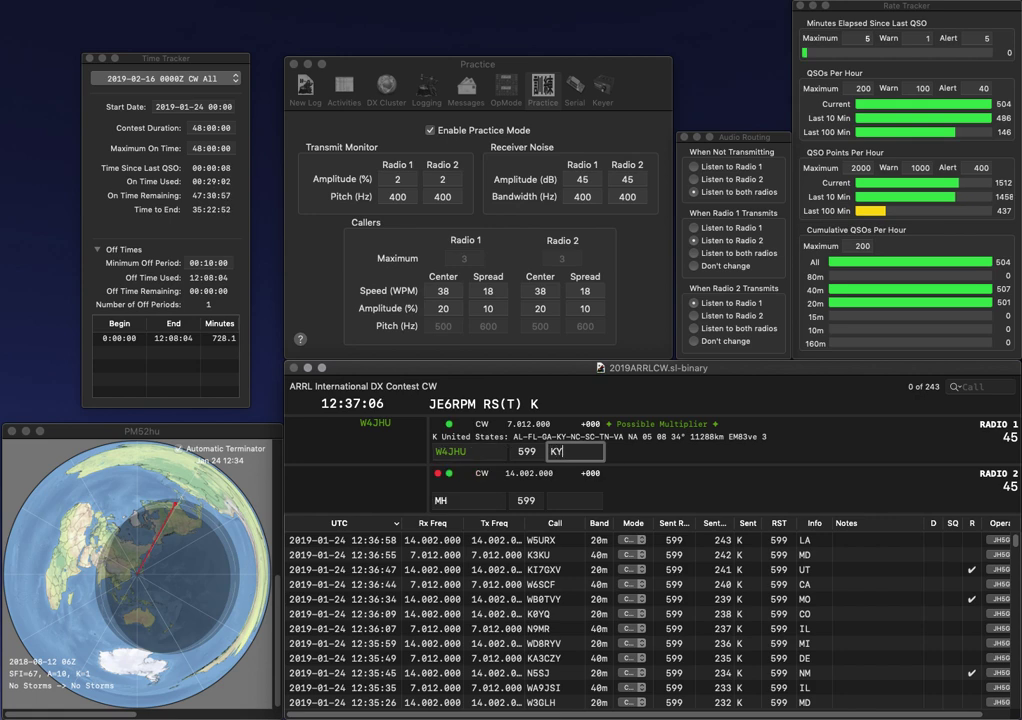
{"action": "key", "text": "Return"}
{"action": "type", "text": "2"}
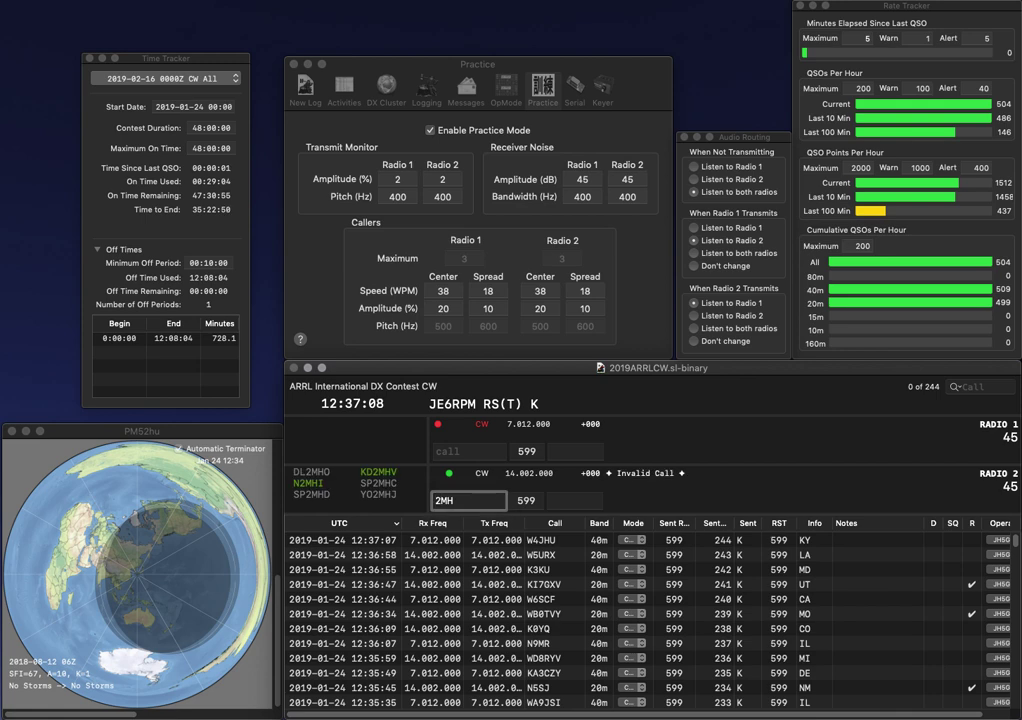
{"action": "type", "text": "F"}
{"action": "key", "text": "Left"}
{"action": "key", "text": "Left"}
{"action": "type", "text": "KB"}
{"action": "key", "text": "Return"}
- Enter the call W9Q on Radio 1 and log KB2FMH with exchange NJ on Radio 2
{"action": "type", "text": "9Q"}
{"action": "key", "text": "Home"}
{"action": "type", "text": "W"}
{"action": "key", "text": "Return"}
{"action": "type", "text": "N"}
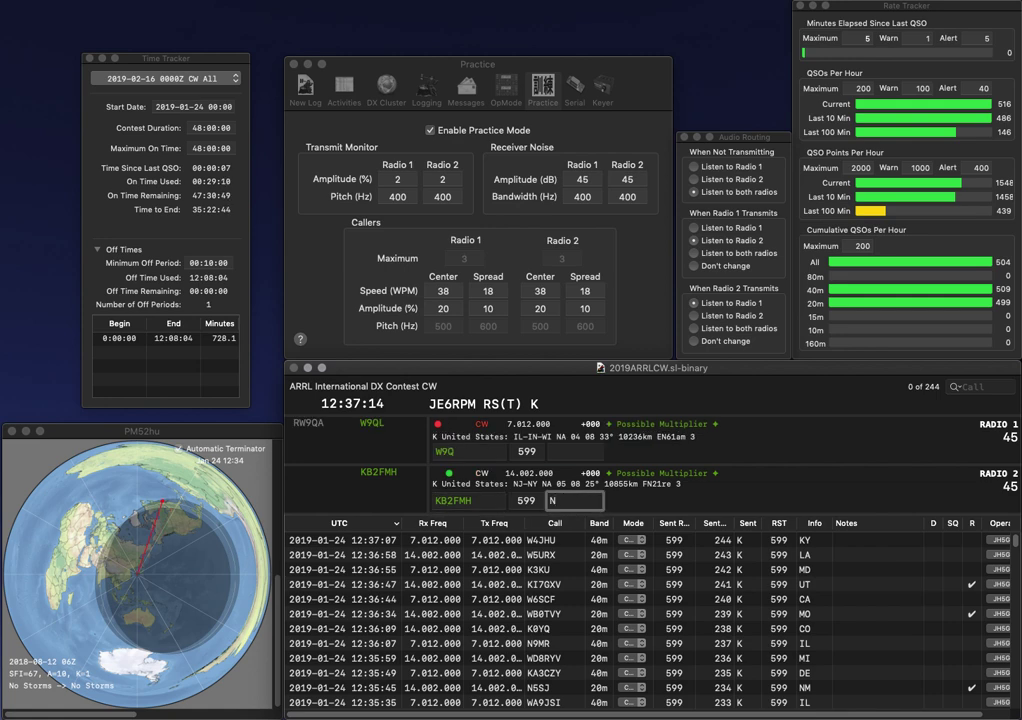
{"action": "key", "text": "Return"}
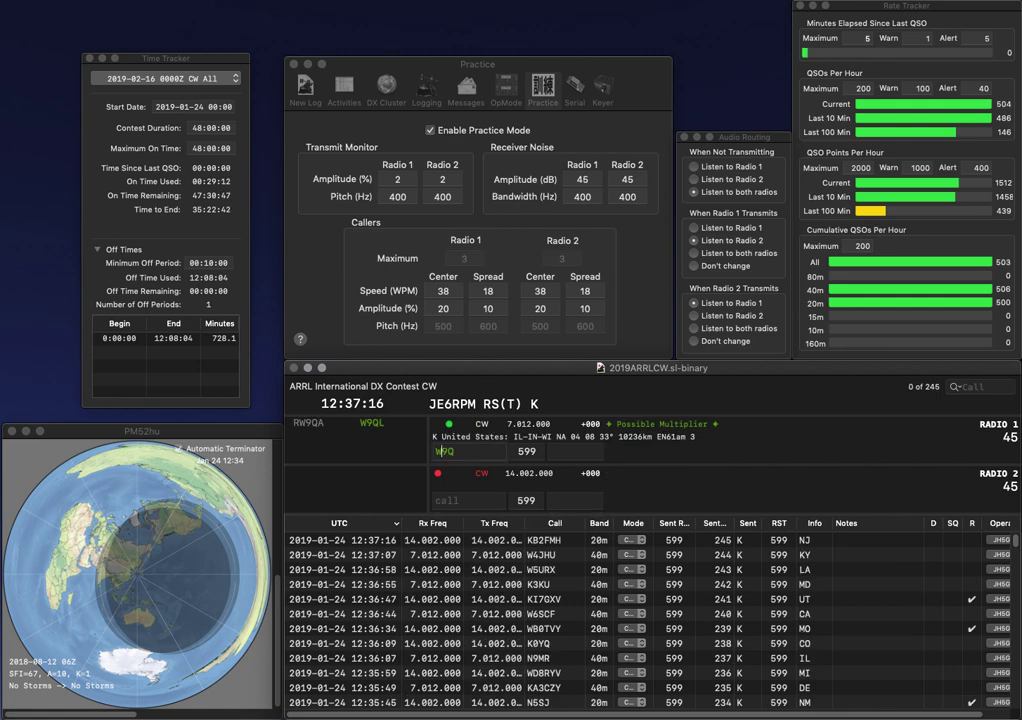
- Change the Radio 1 call to WD9Q and enter the call K8JDP on Radio 2
{"action": "type", "text": "D"}
{"action": "key", "text": "Return"}
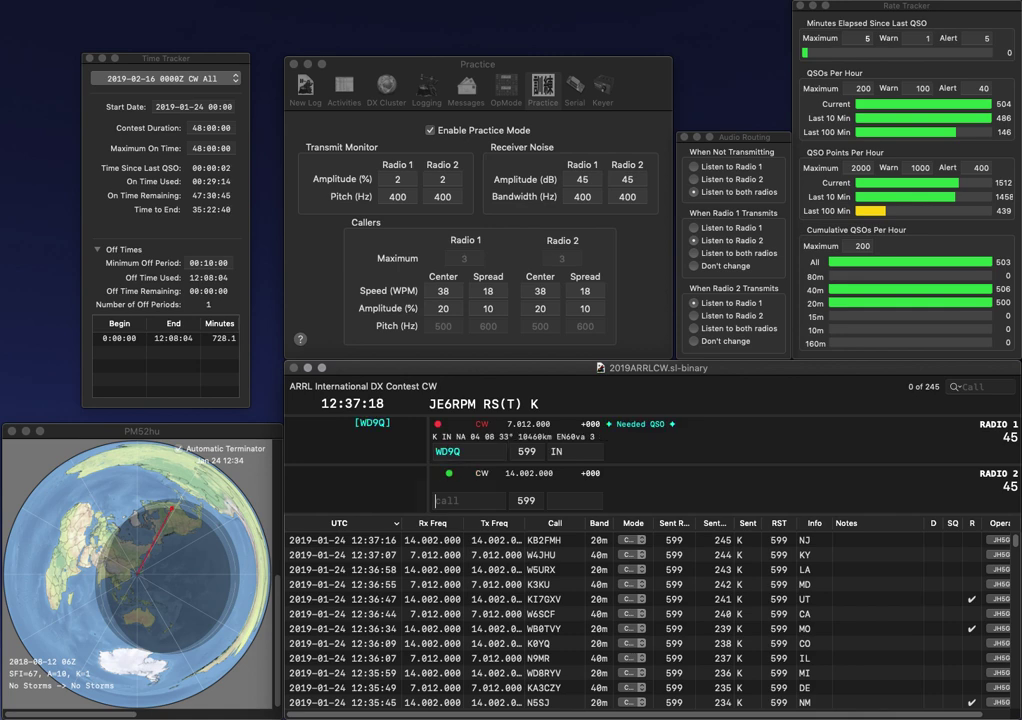
{"action": "type", "text": "K8JDP"}
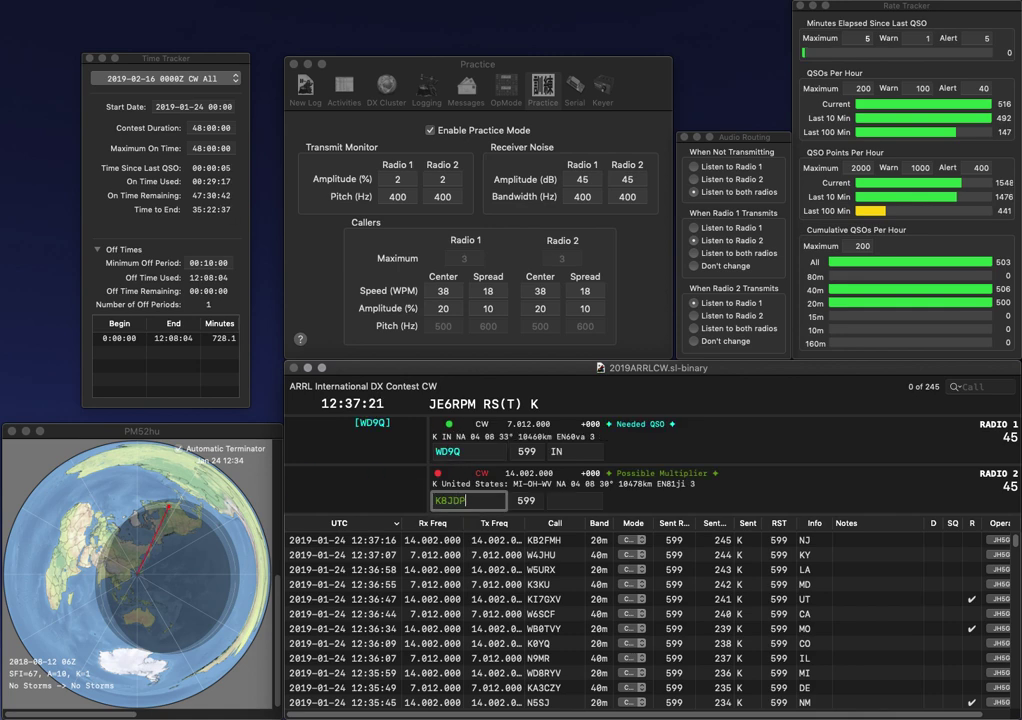
{"action": "key", "text": "Return"}
{"action": "key", "text": "space"}
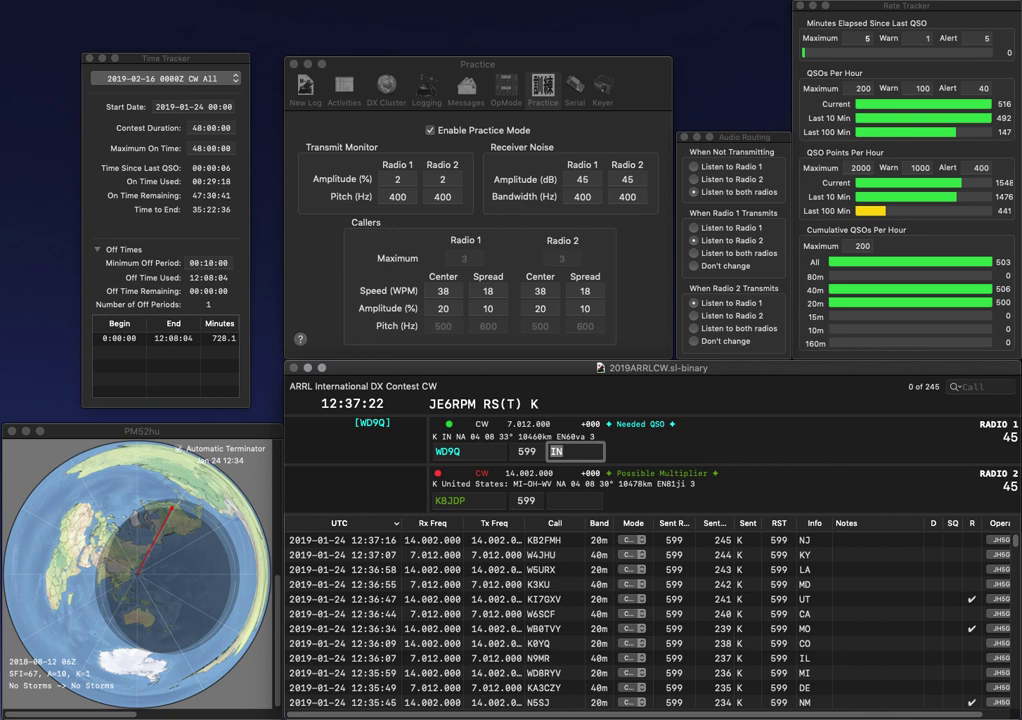
{"action": "key", "text": "Return"}
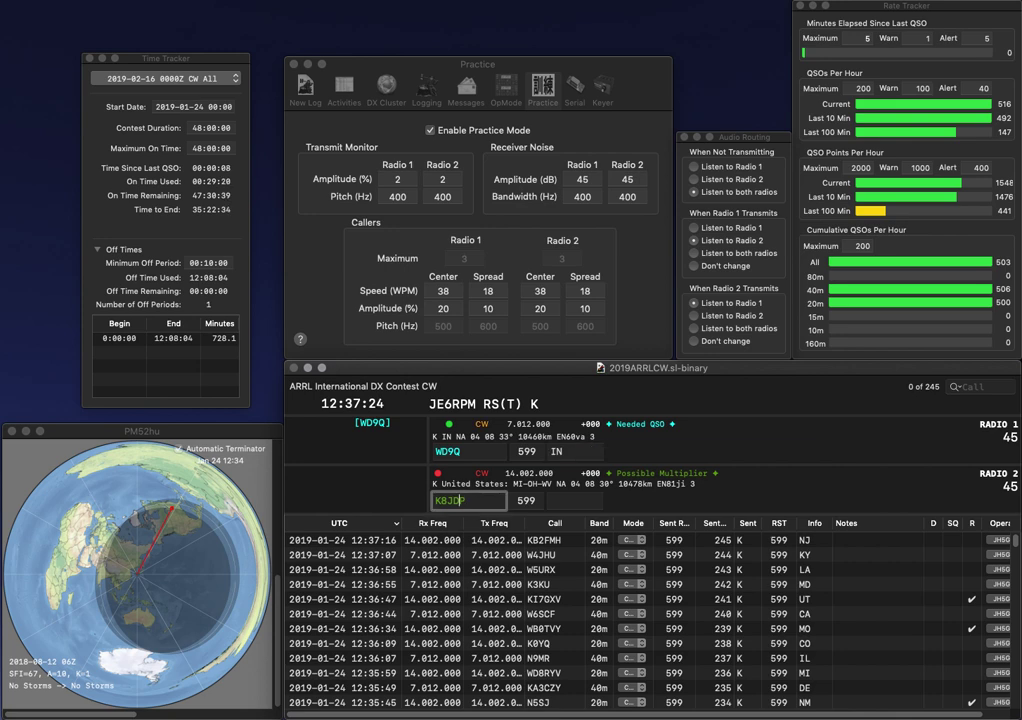
{"action": "key", "text": "BackSpace"}
{"action": "type", "text": "9"}
{"action": "key", "text": "Return"}
{"action": "type", "text": "KC9UNL"}
{"action": "key", "text": "Return"}
{"action": "key", "text": "Tab"}
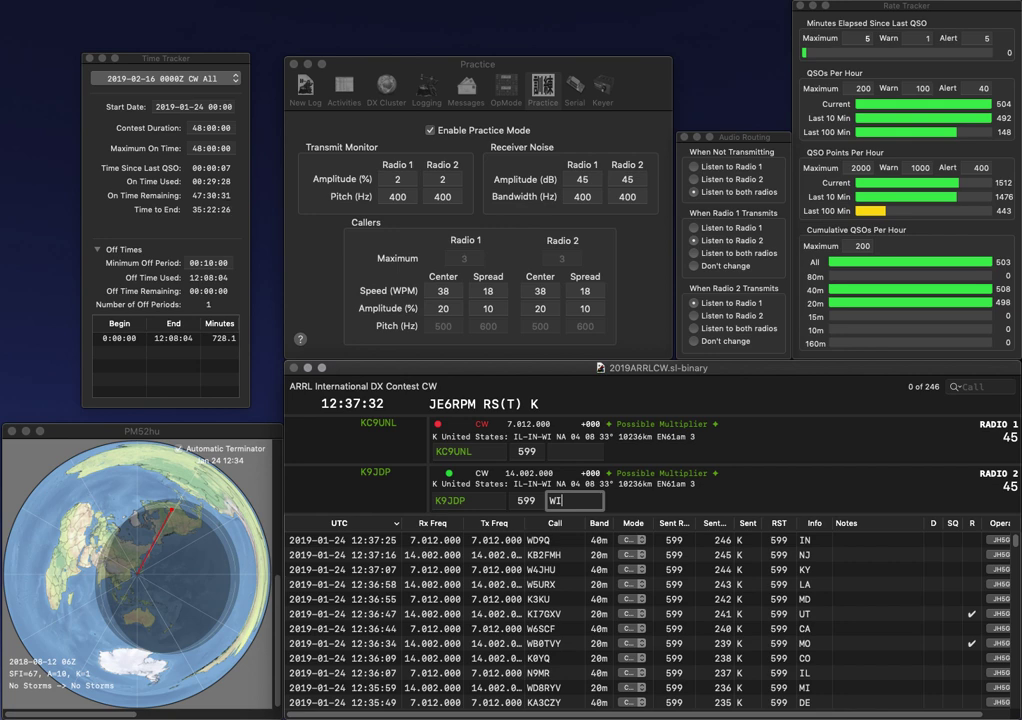
{"action": "key", "text": "Return"}
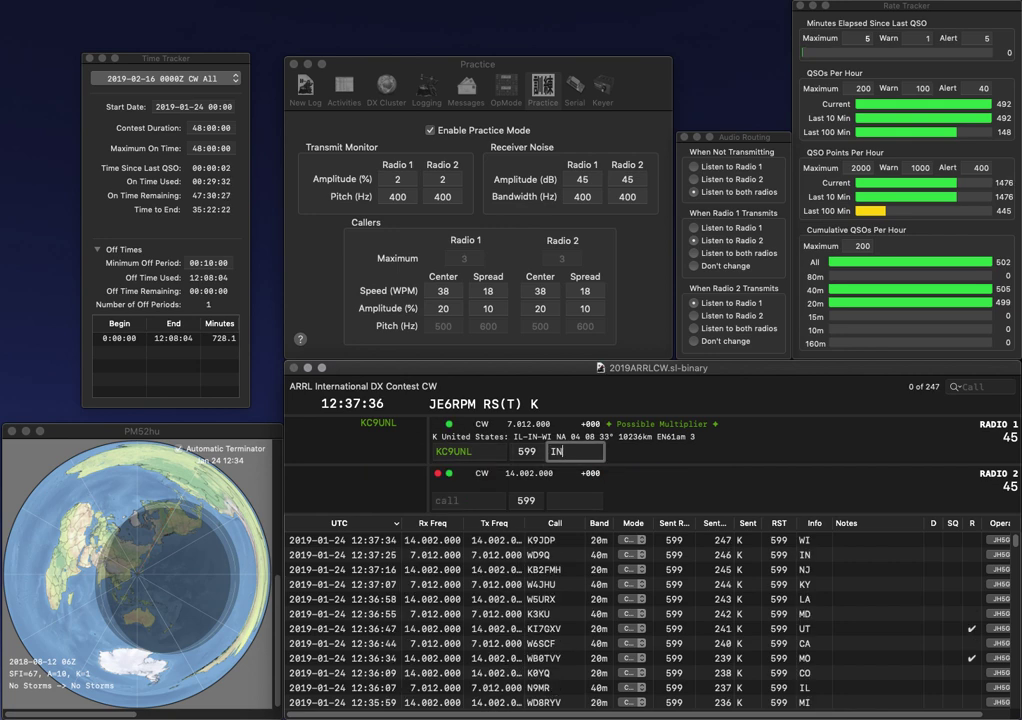
{"action": "type", "text": "IN"}
{"action": "key", "text": "Return"}
{"action": "type", "text": "WAA2MF"}
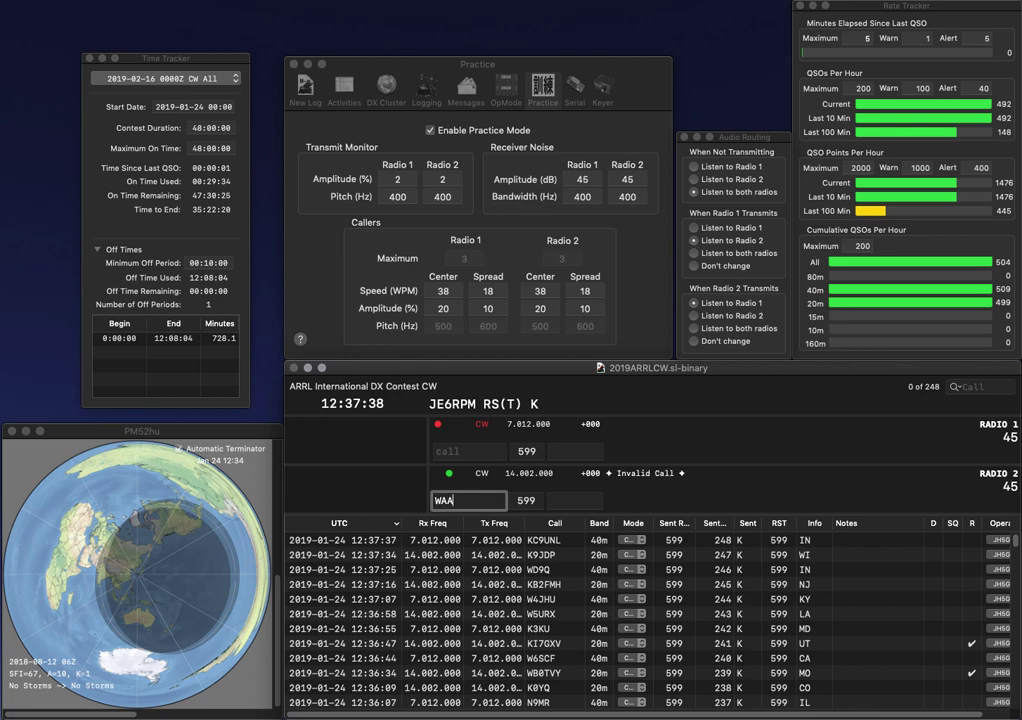
{"action": "key", "text": "Delete"}
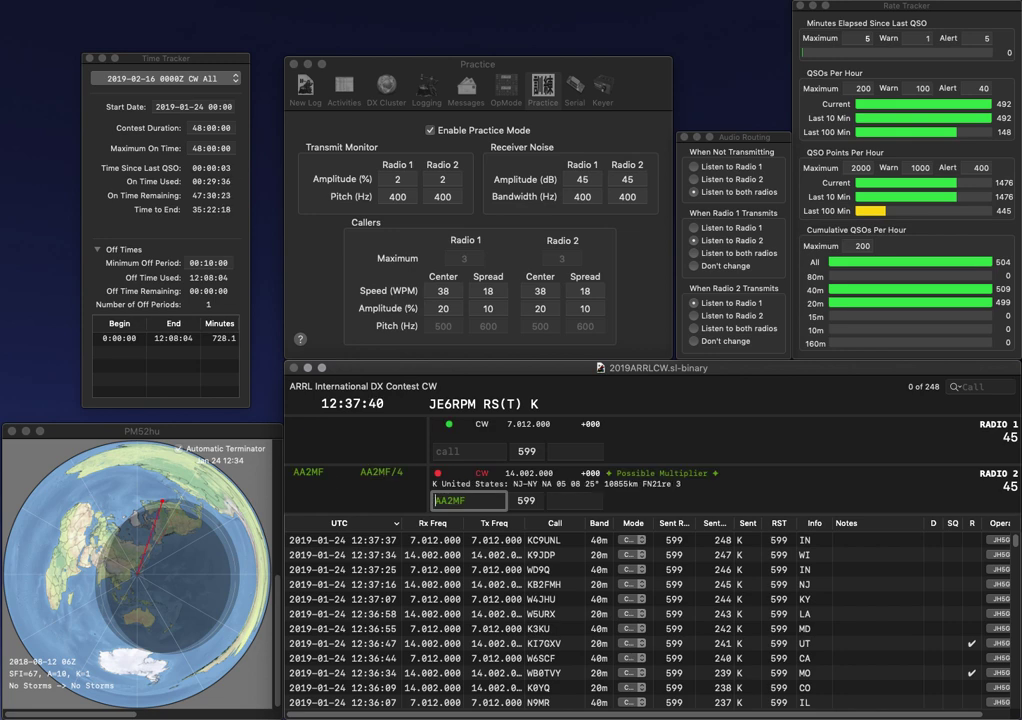
{"action": "key", "text": "Return"}
{"action": "key", "text": "Return"}
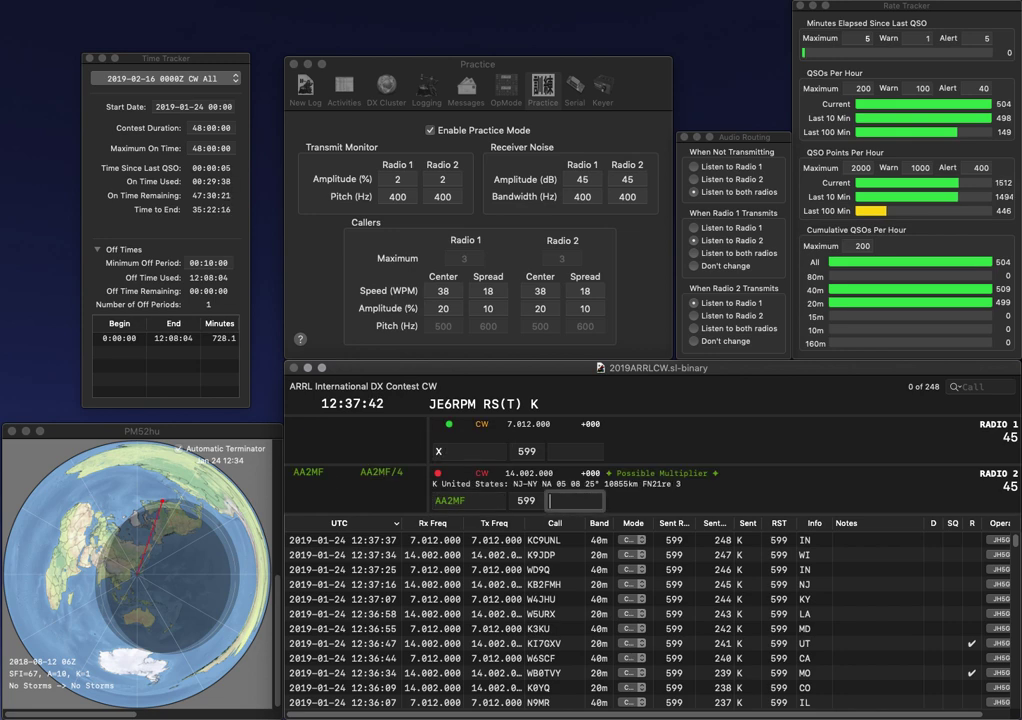
{"action": "type", "text": "N"}
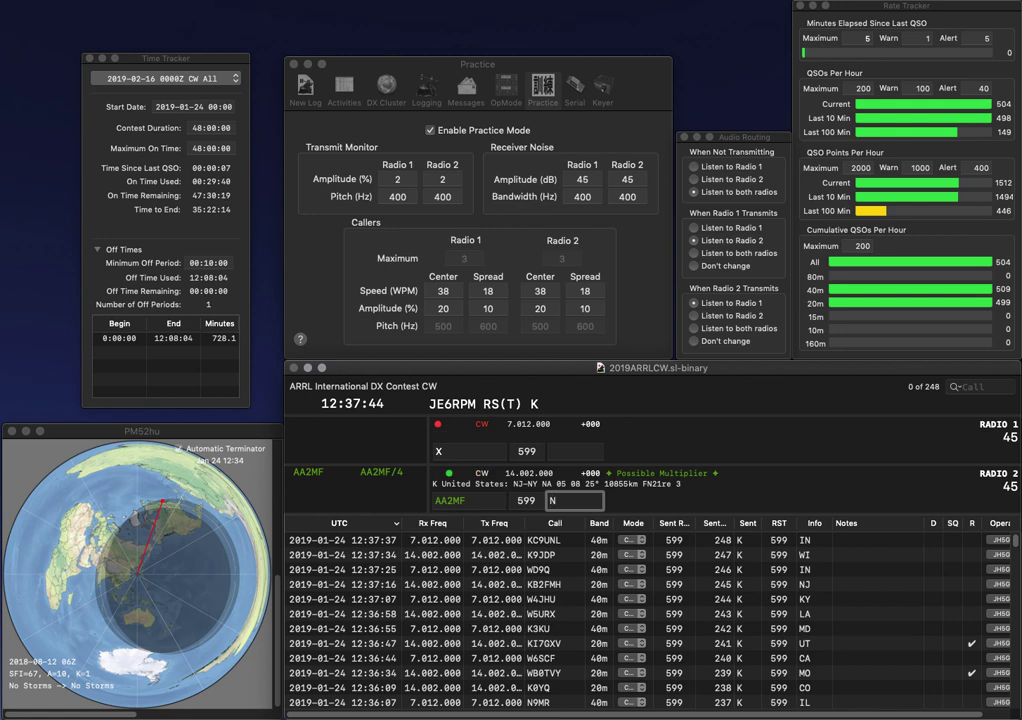
{"action": "type", "text": "Y"}
{"action": "key", "text": "Return"}
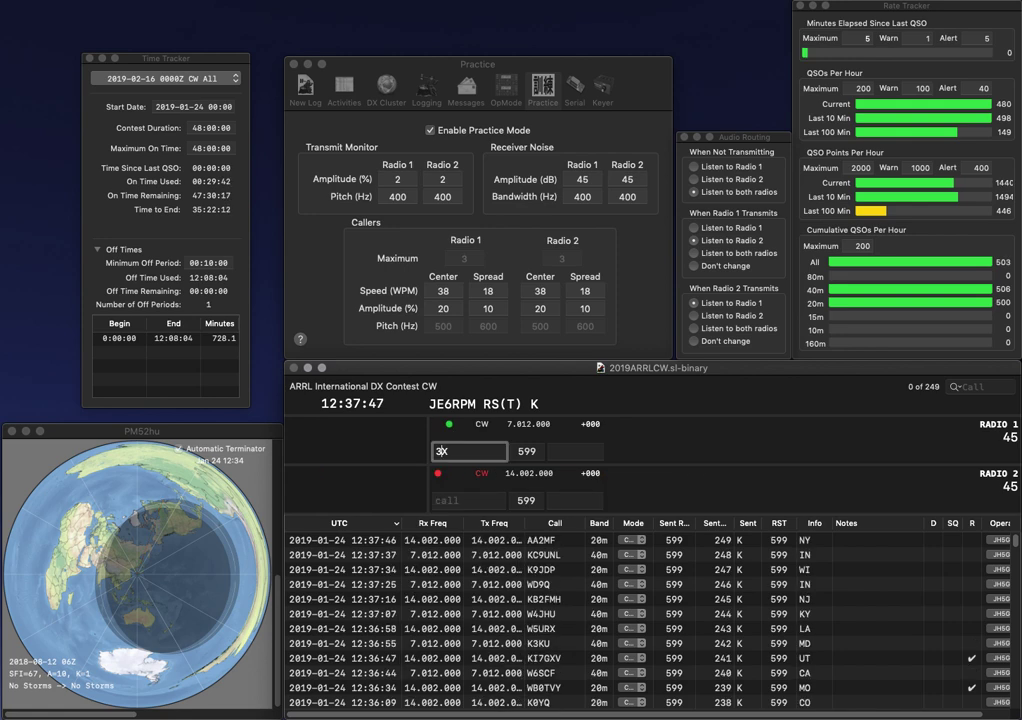
{"action": "type", "text": "3UD"}
{"action": "type", "text": "VE"}
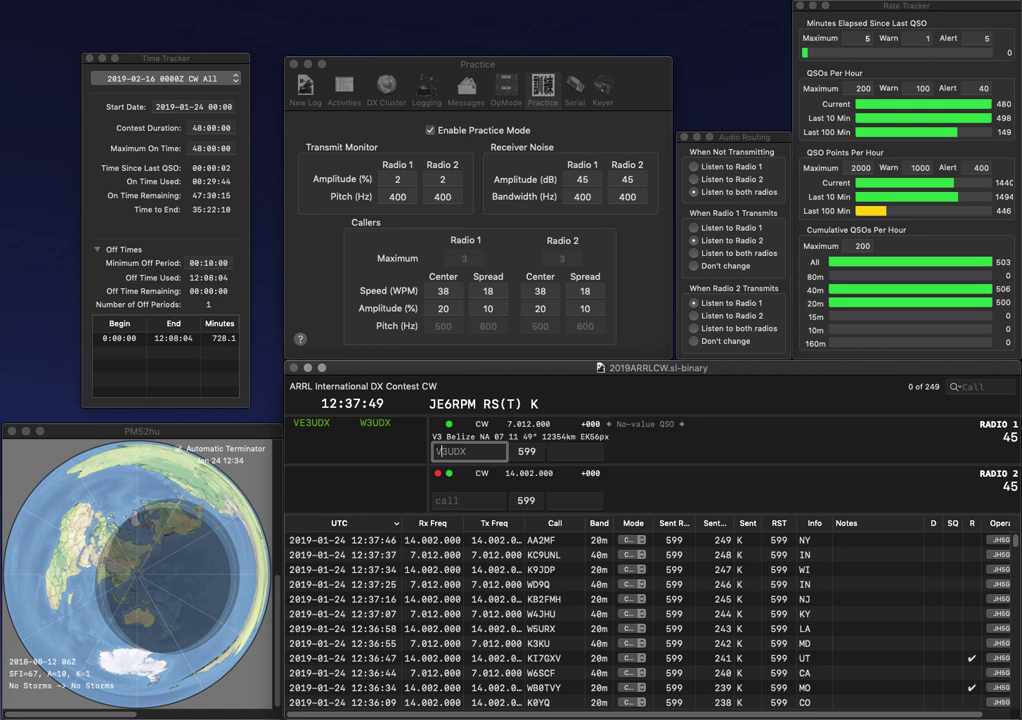
{"action": "key", "text": "Return"}
{"action": "type", "text": "N1STN"}
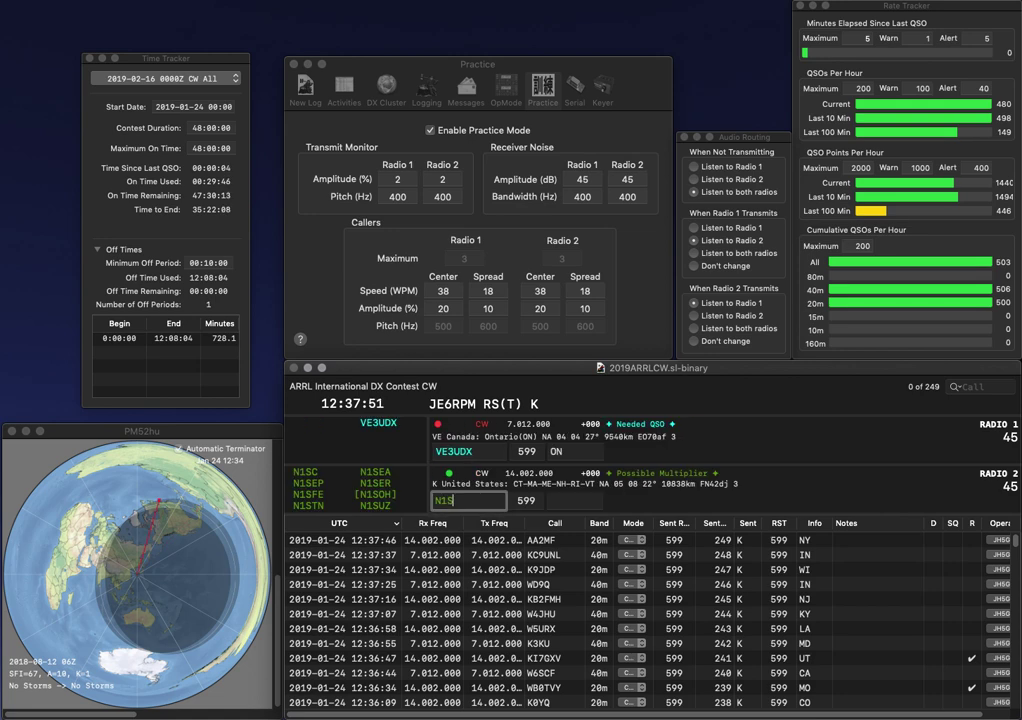
{"action": "key", "text": "Return"}
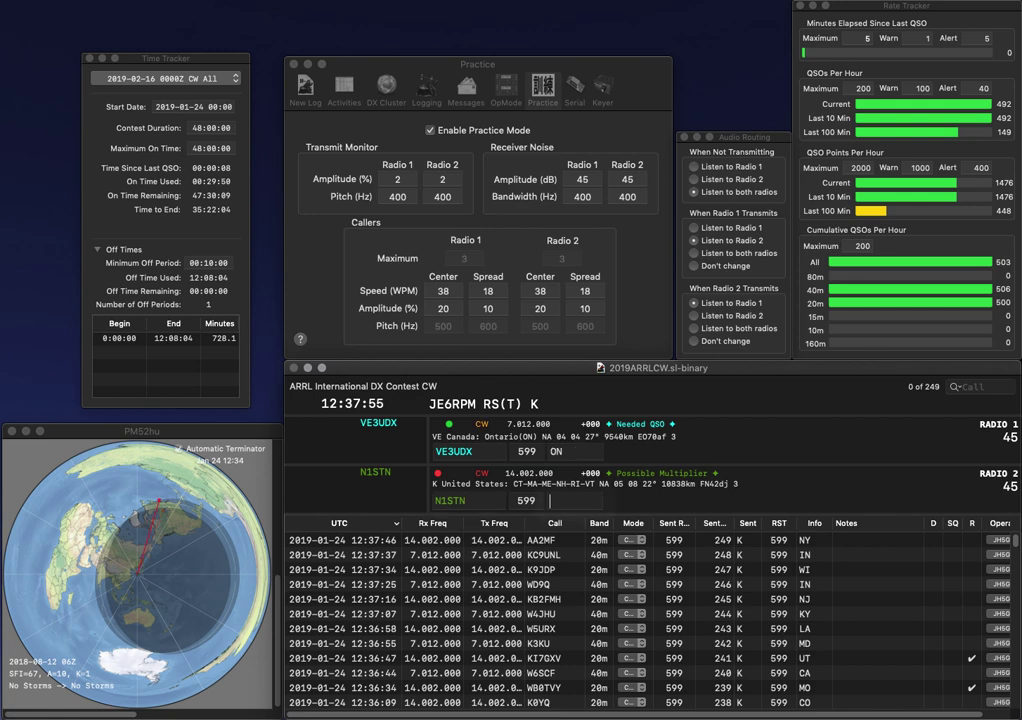
{"action": "key", "text": "Return"}
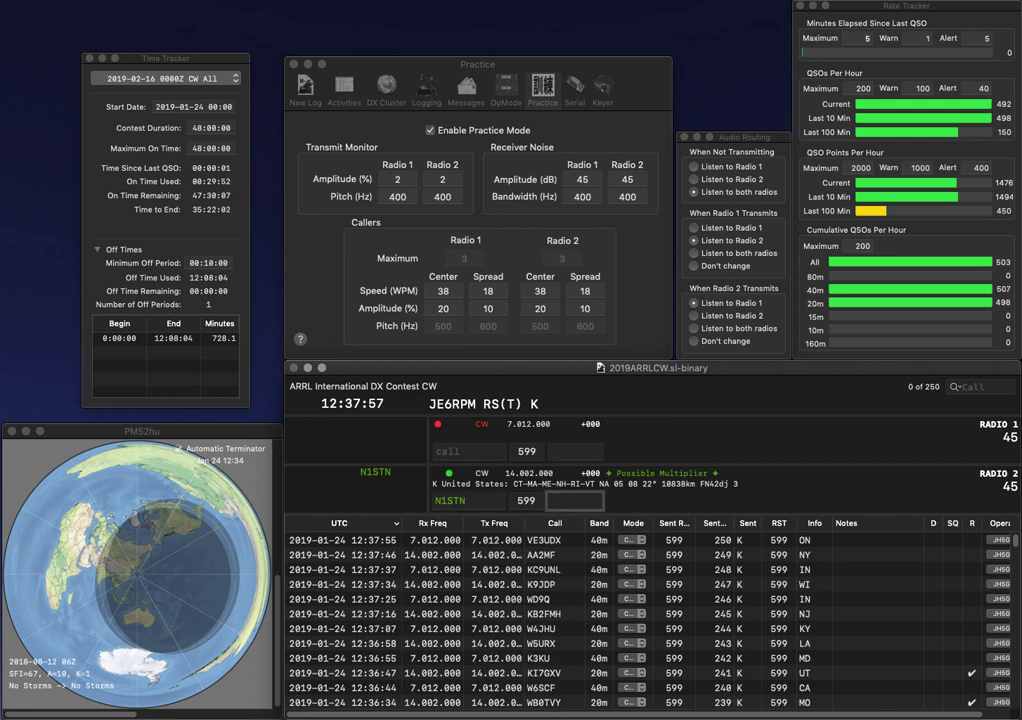
{"action": "type", "text": "NH"}
{"action": "key", "text": "Return"}
{"action": "type", "text": "K0IL"}
{"action": "key", "text": "Return"}
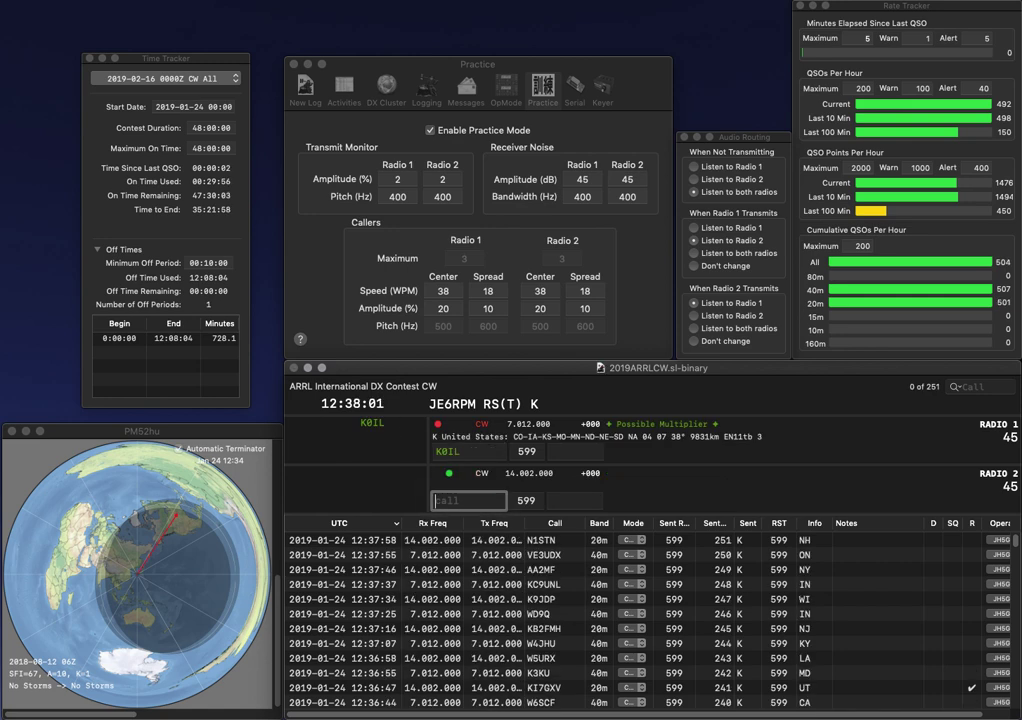
{"action": "type", "text": "KD8OSD"}
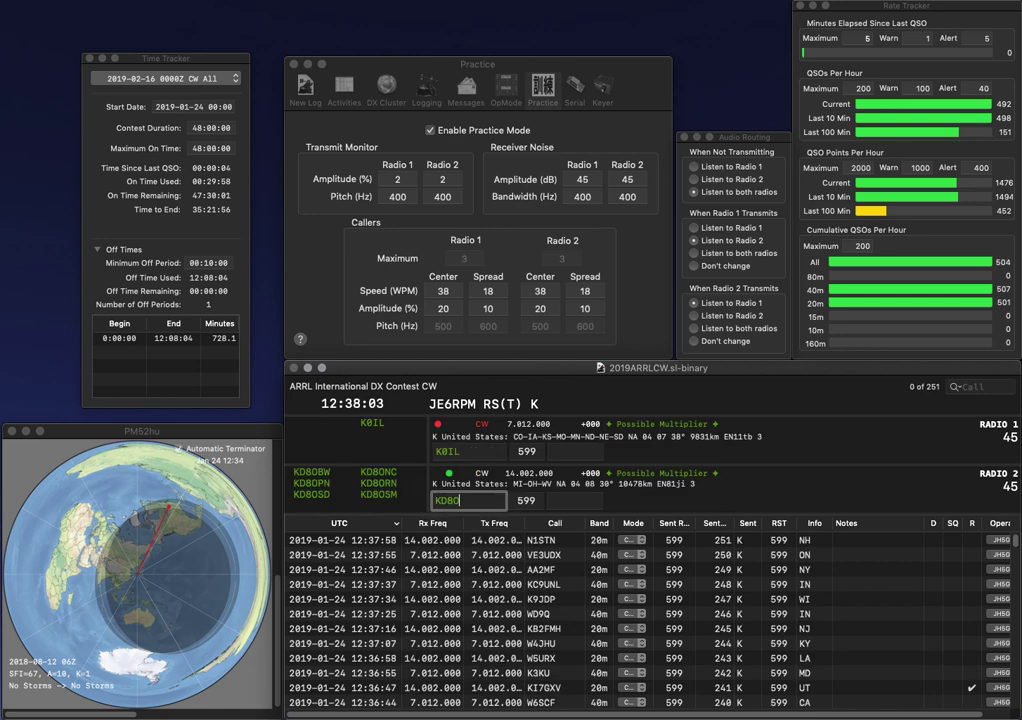
{"action": "key", "text": "Return"}
{"action": "key", "text": "Tab"}
{"action": "type", "text": "M"}
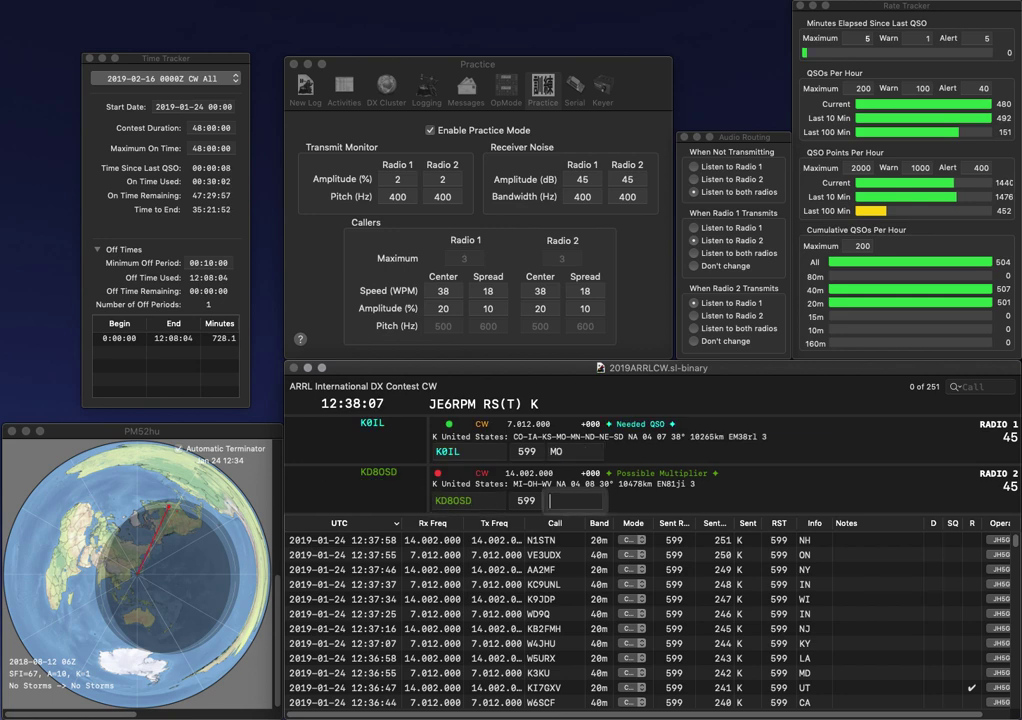
{"action": "key", "text": "Return"}
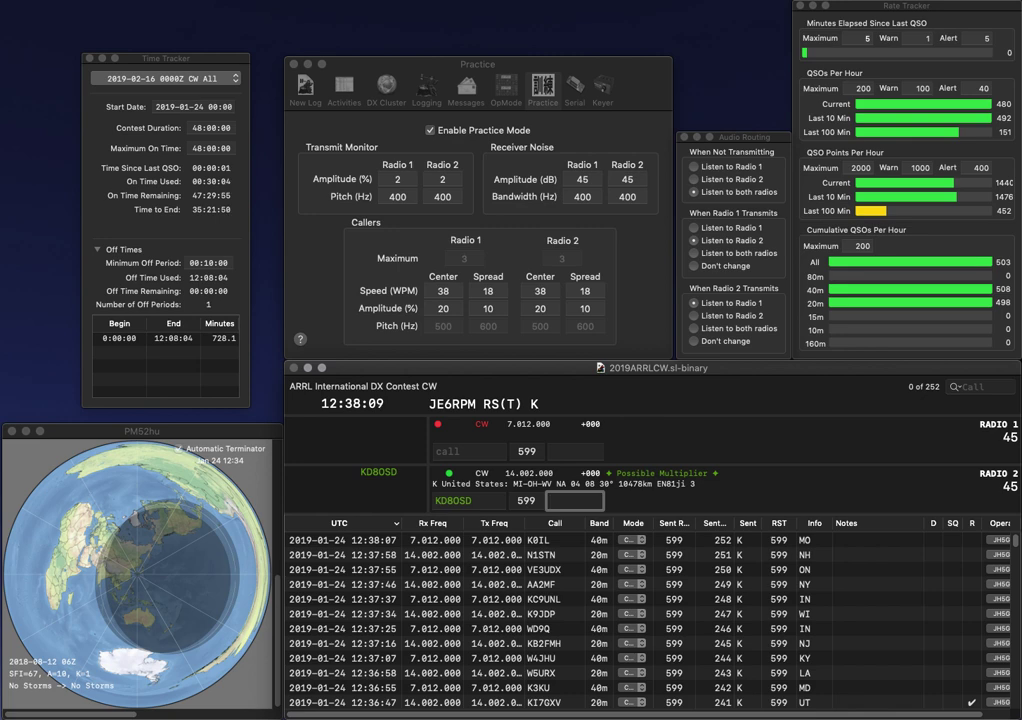
{"action": "type", "text": "MI"}
{"action": "key", "text": "Return"}
{"action": "type", "text": "K"}
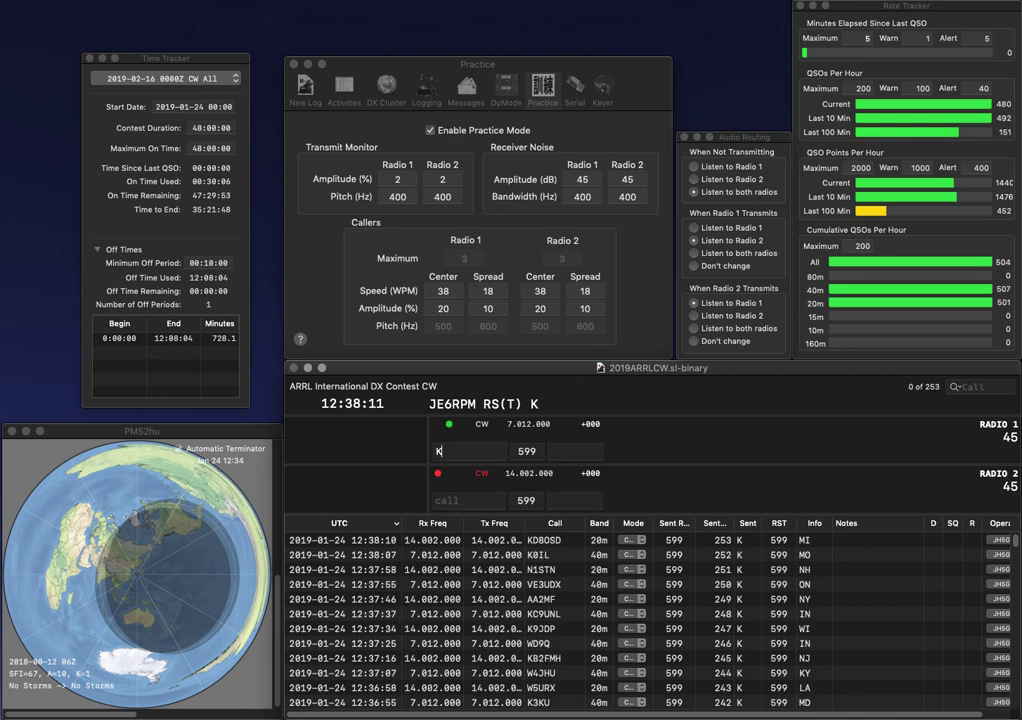
{"action": "type", "text": "A3NCR"}
{"action": "key", "text": "Return"}
{"action": "type", "text": "KM4G"}
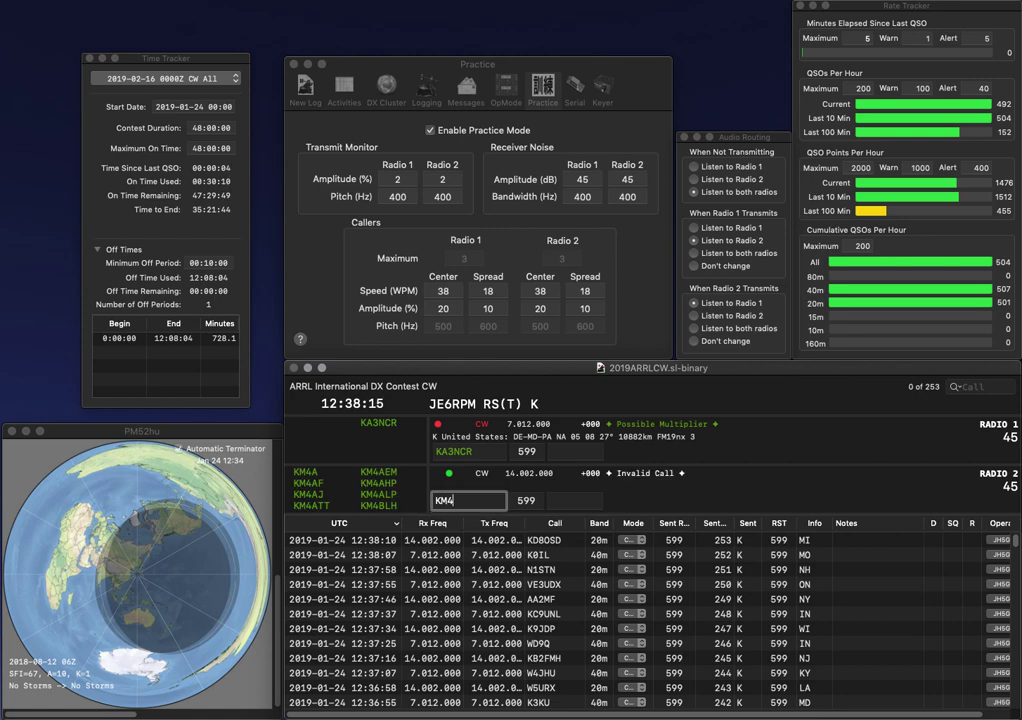
{"action": "key", "text": "Return"}
{"action": "key", "text": "space"}
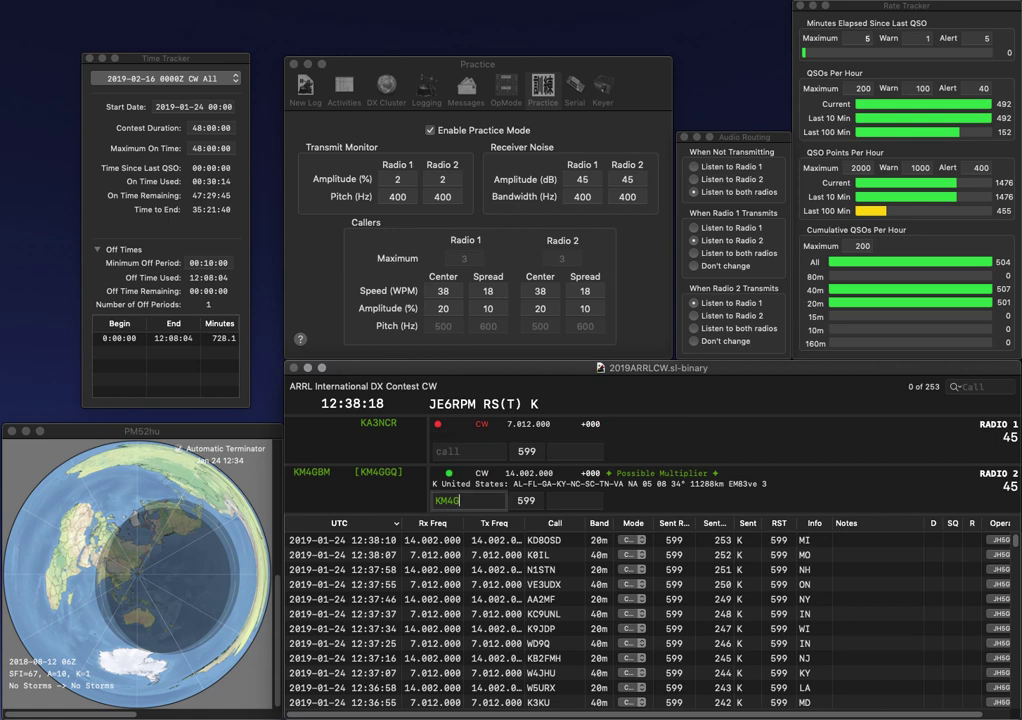
{"action": "key", "text": "Return"}
- Change the Radio 2 call to KM5G and log it with exchange OK
{"action": "key", "text": "BackSpace"}
{"action": "key", "text": "BackSpace"}
{"action": "type", "text": "5G"}
{"action": "key", "text": "Return"}
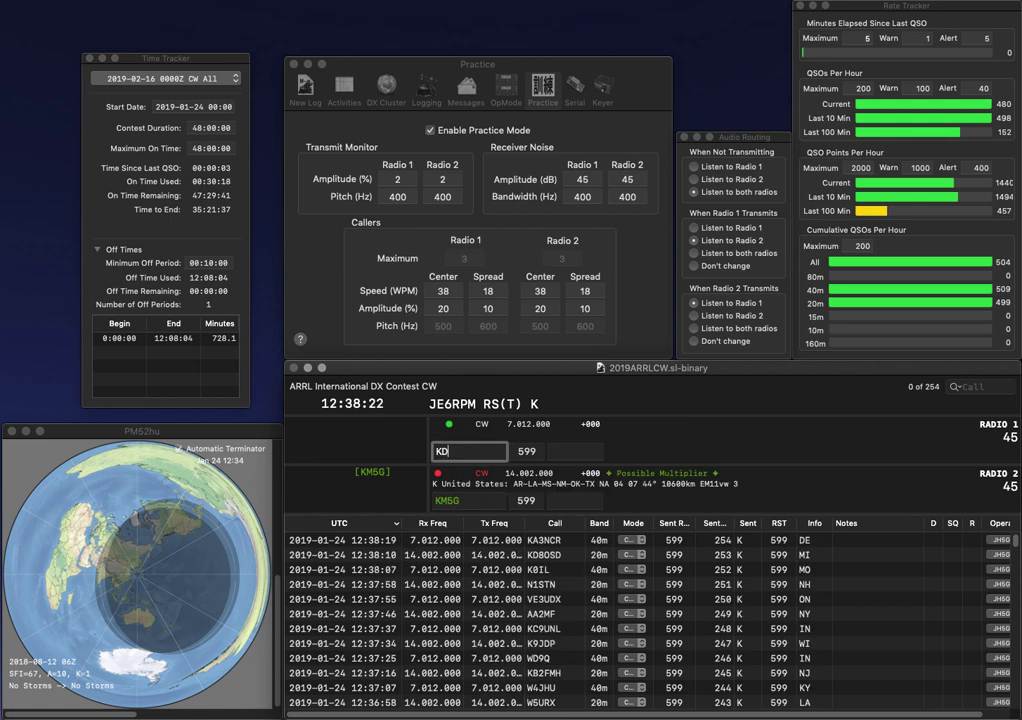
{"action": "key", "text": "Return"}
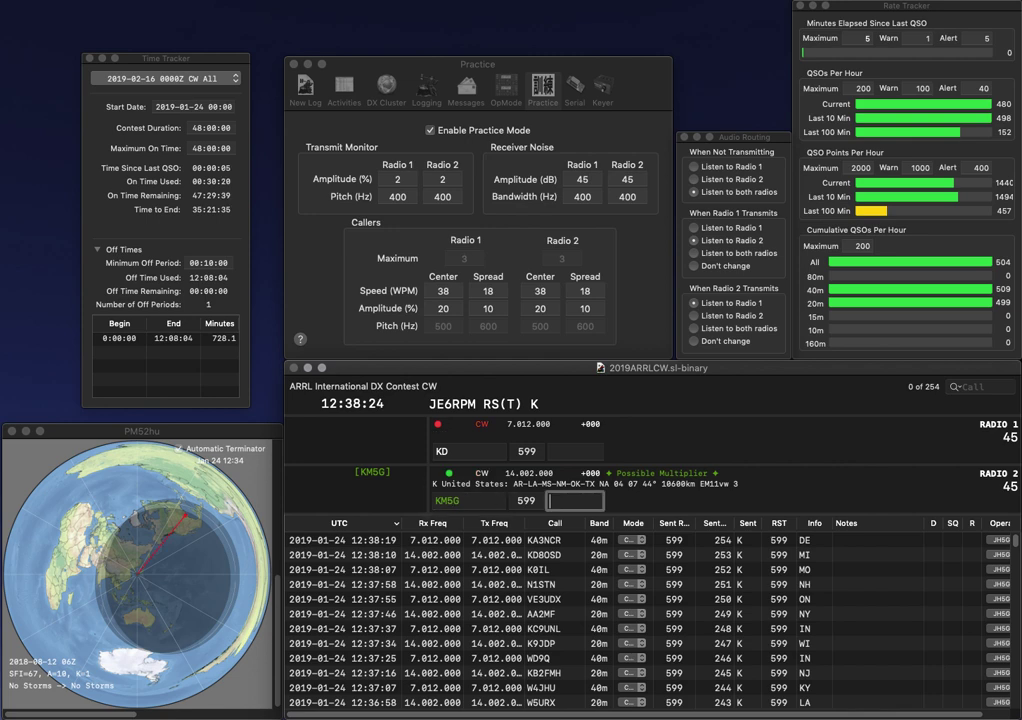
{"action": "type", "text": "K"}
{"action": "key", "text": "Return"}
{"action": "type", "text": "K5Q"}
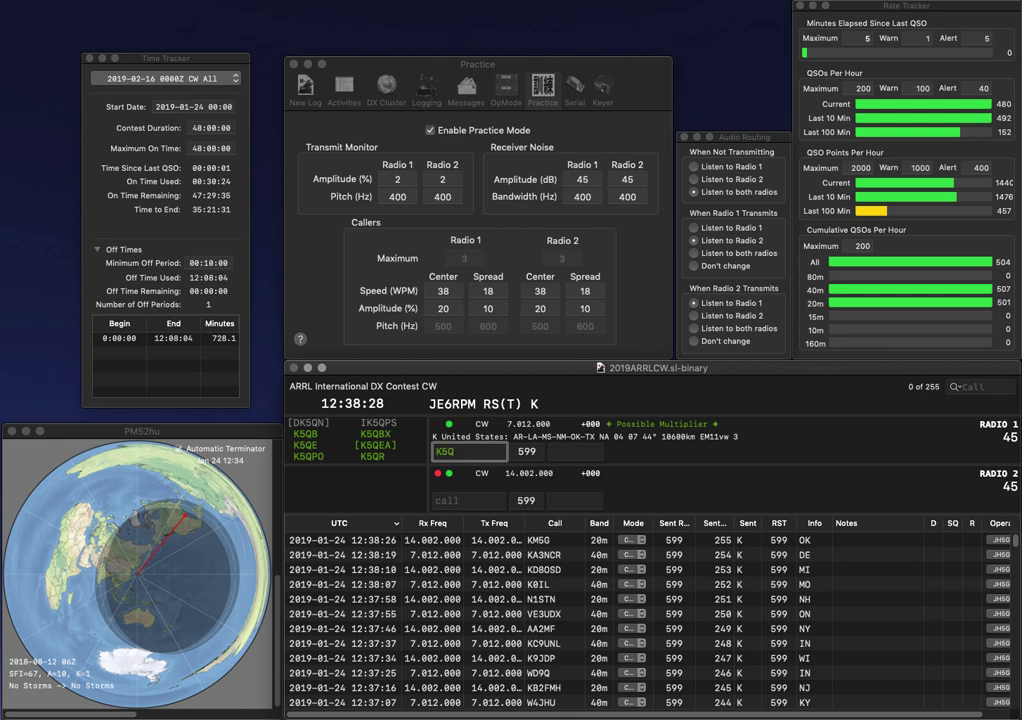
{"action": "type", "text": "HVD"}
{"action": "key", "text": "Return"}
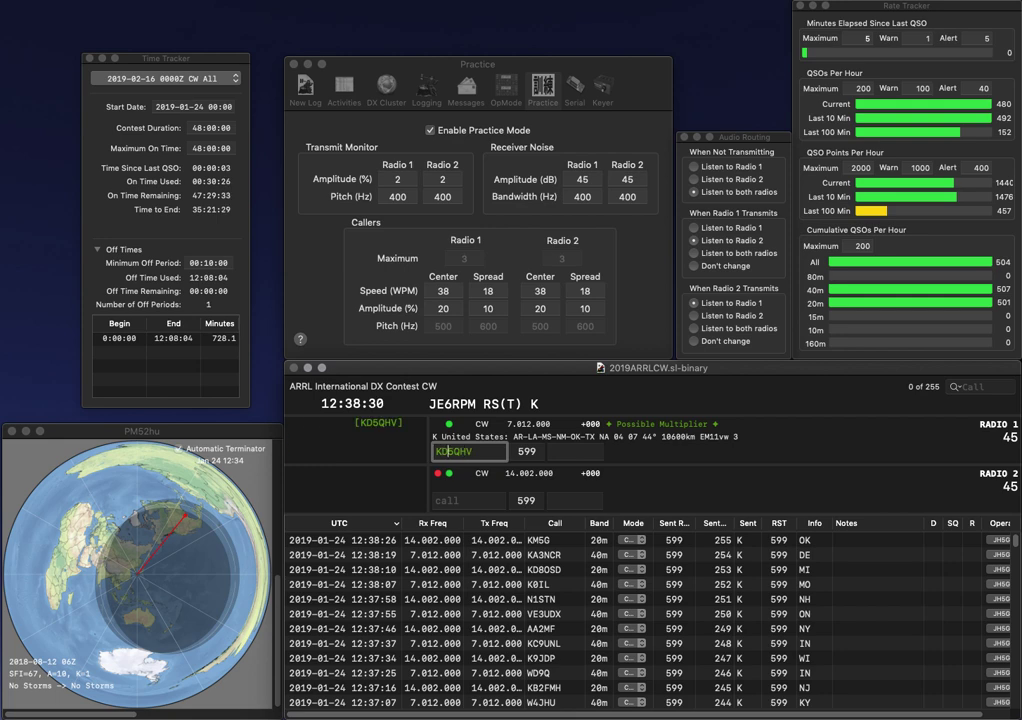
{"action": "type", "text": "YY"}
- Log KD5QHV with exchange LA on Radio 1 and complete the Radio 2 call as AA0YY
{"action": "key", "text": "Up"}
{"action": "key", "text": "space"}
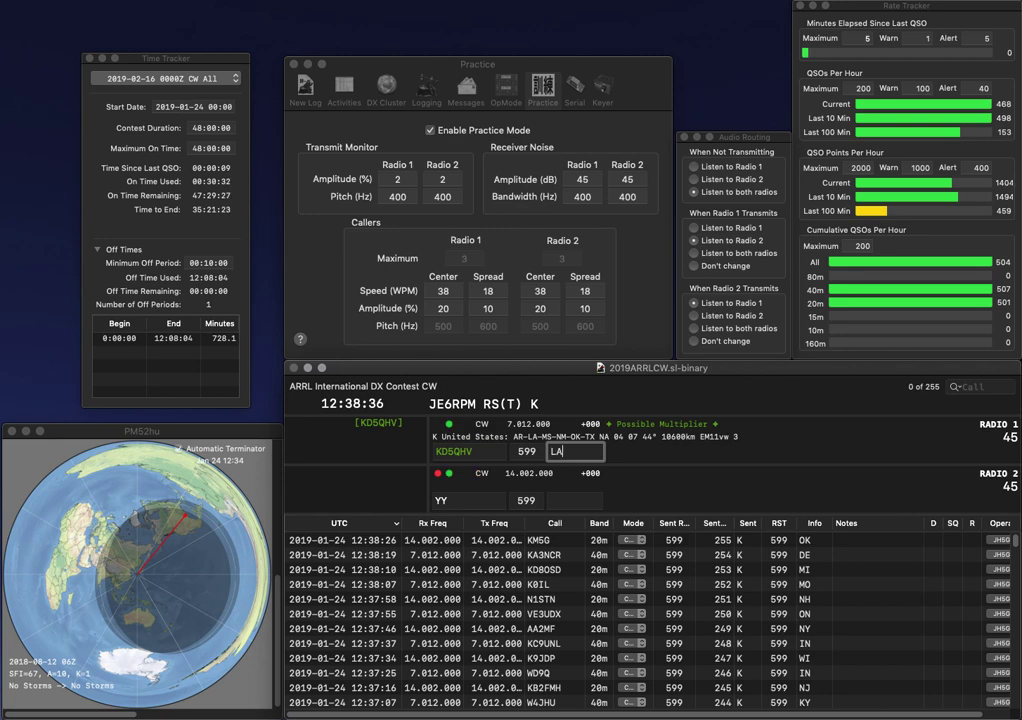
{"action": "key", "text": "Return"}
{"action": "type", "text": "AA0"}
{"action": "key", "text": "Return"}
{"action": "type", "text": "AC1X"}
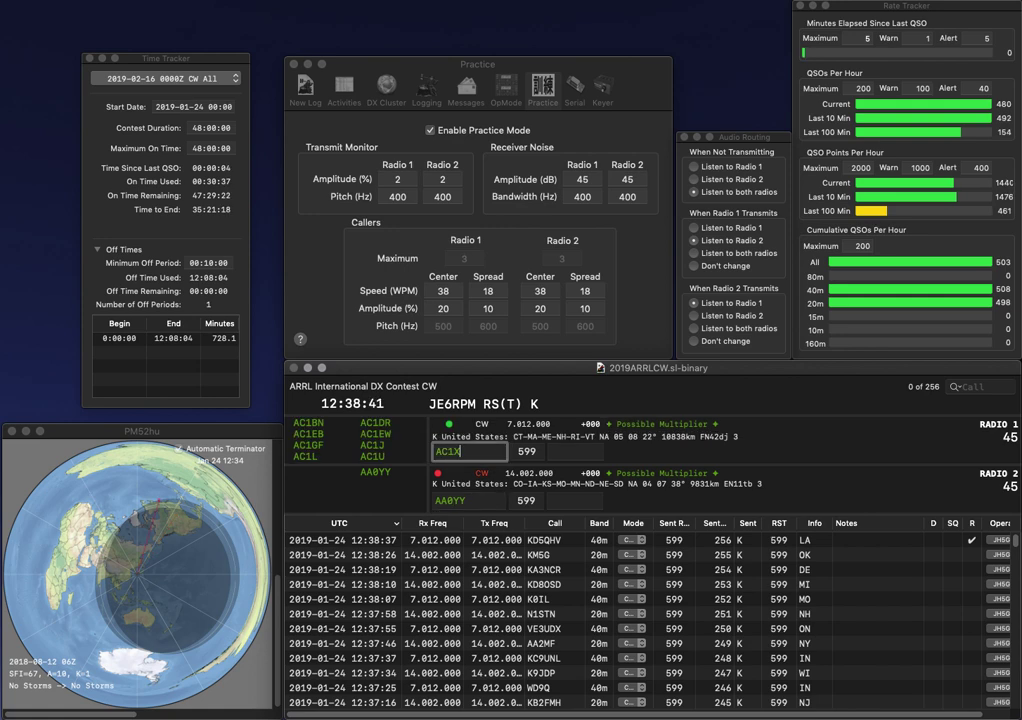
{"action": "key", "text": "Return"}
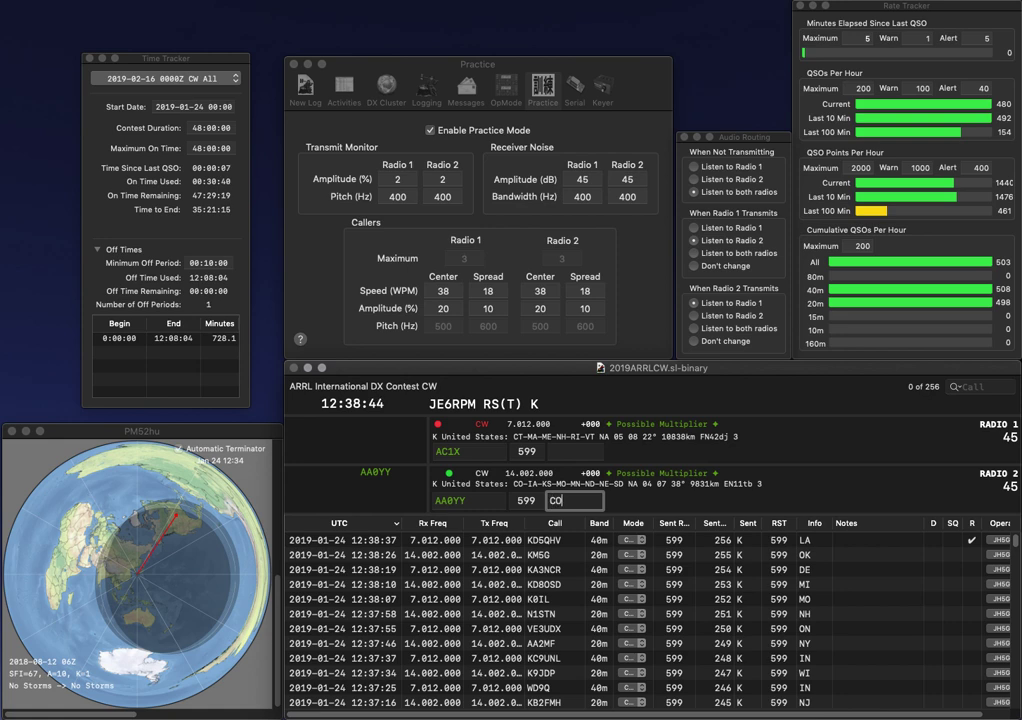
{"action": "key", "text": "Return"}
- Change the Radio 1 call to AK1X and send it
{"action": "key", "text": "BackSpace"}
{"action": "type", "text": "K"}
{"action": "key", "text": "Return"}
{"action": "type", "text": "W"}
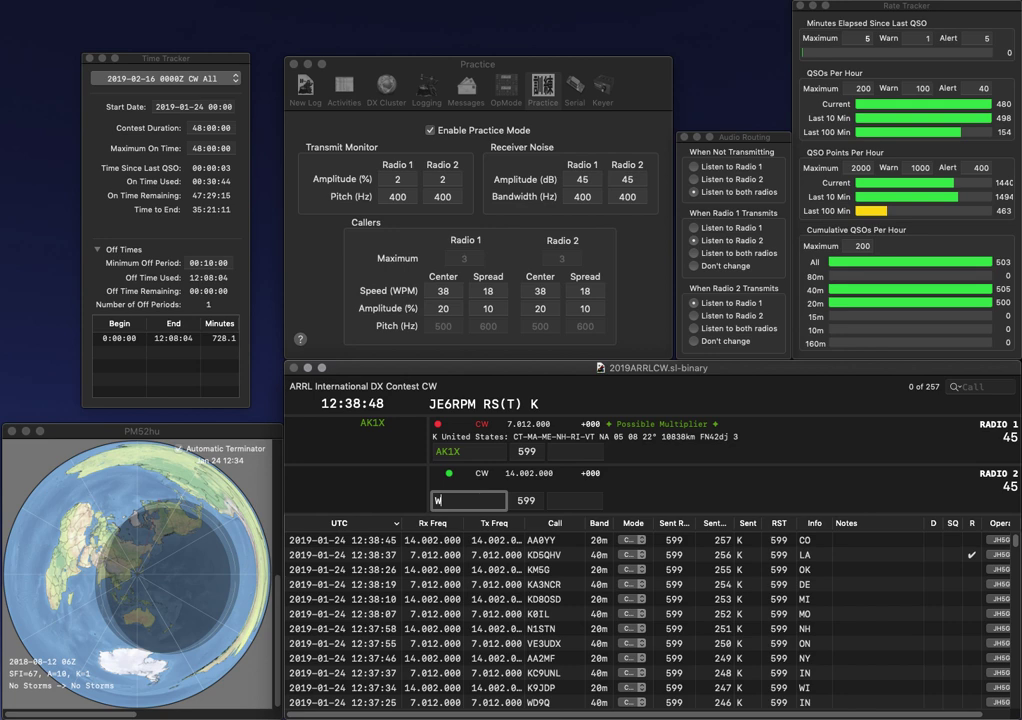
{"action": "type", "text": "8IDM"}
{"action": "key", "text": "Return"}
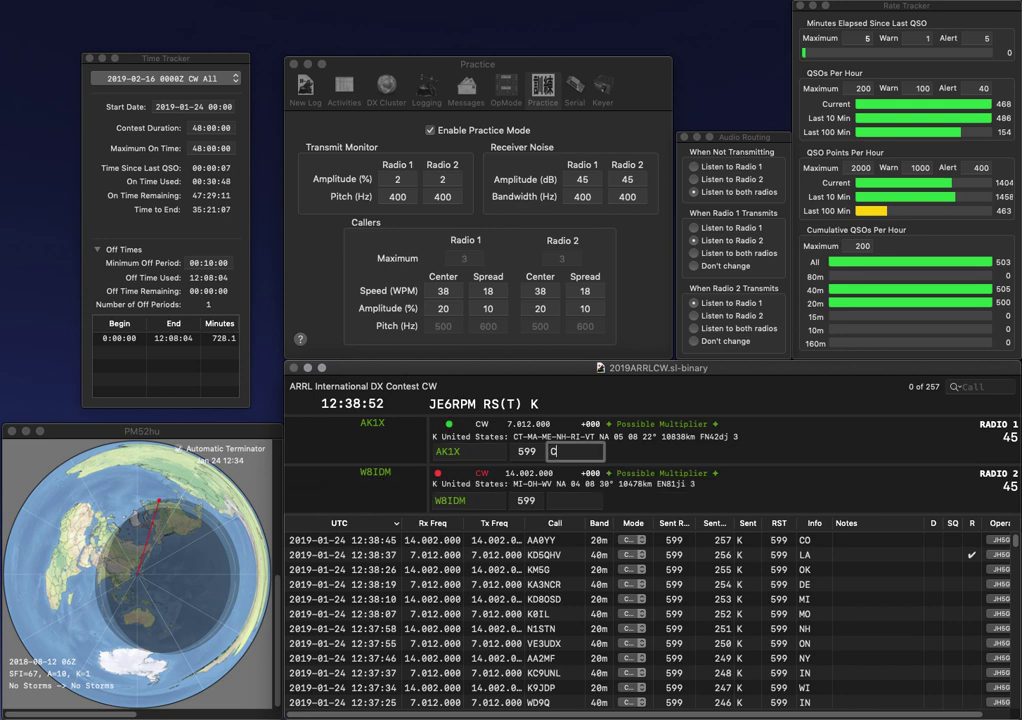
{"action": "key", "text": "Return"}
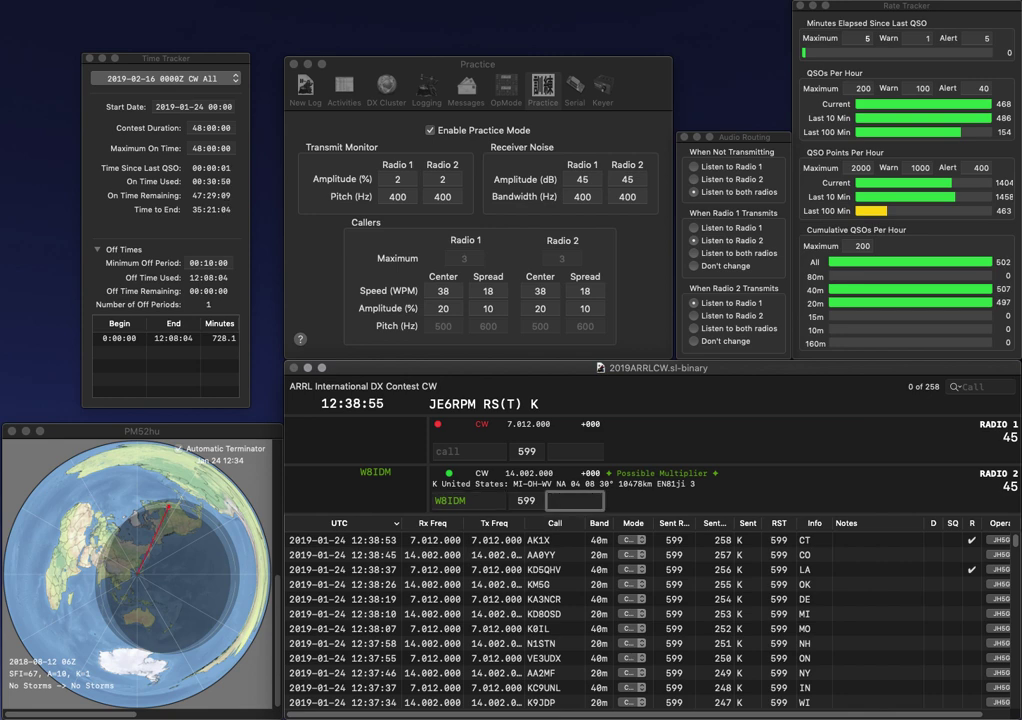
{"action": "key", "text": "Return"}
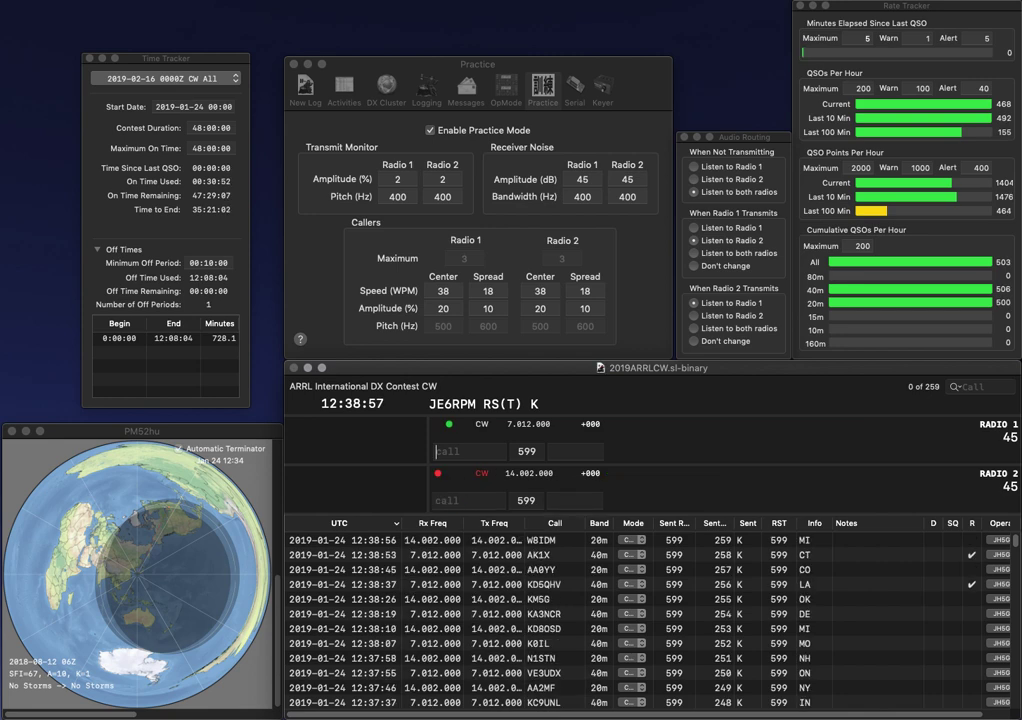
{"action": "type", "text": "KF5CSO"}
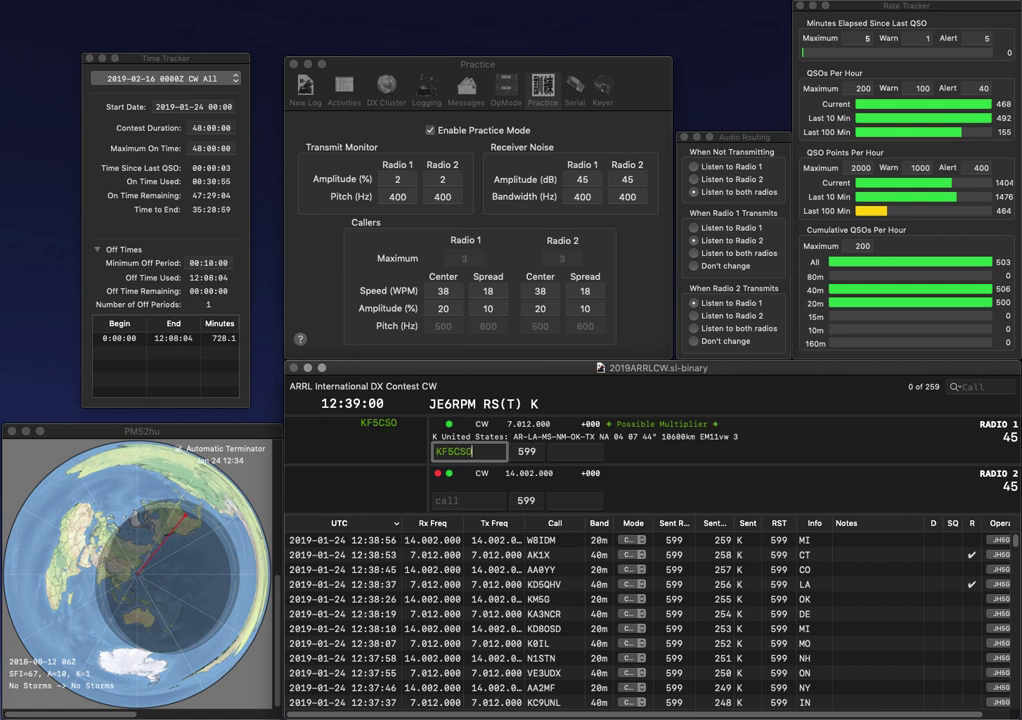
{"action": "key", "text": "Return"}
- Enter the call KB3OMW on Radio 2 and log KF5CSO with exchange TX on Radio 1
{"action": "type", "text": "3OMW"}
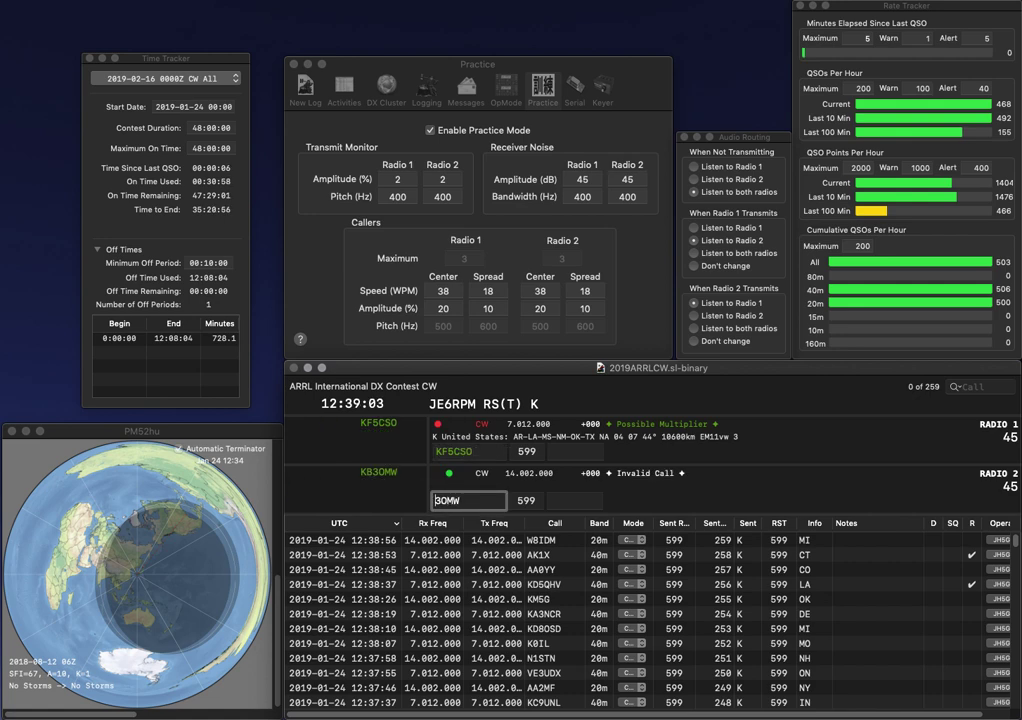
{"action": "type", "text": "KB"}
{"action": "key", "text": "Return"}
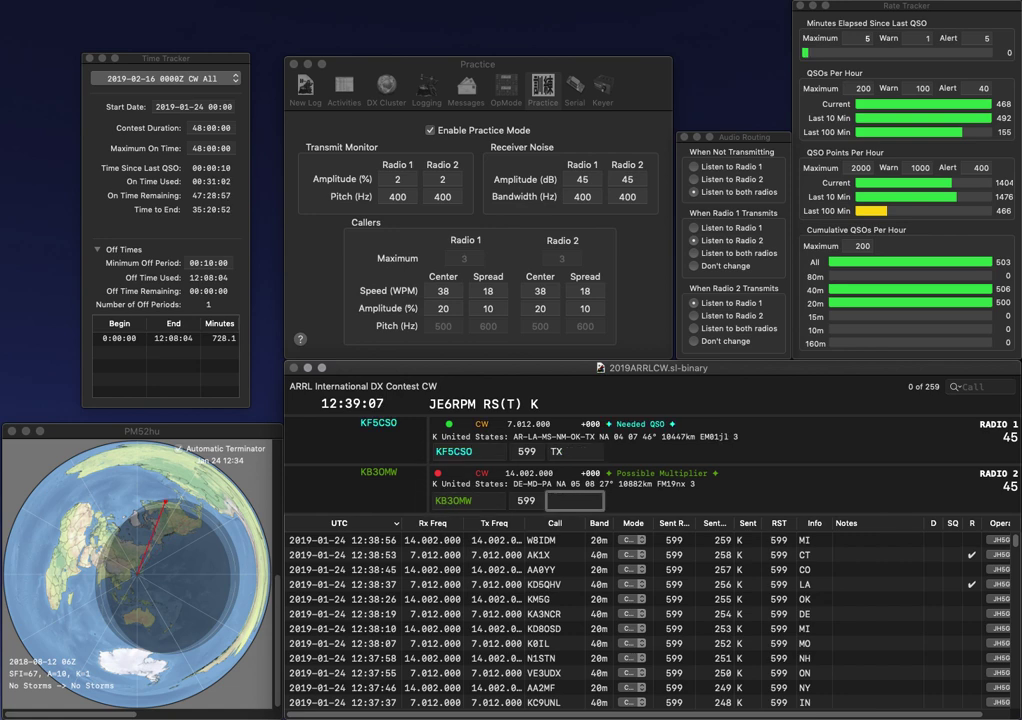
{"action": "key", "text": "Return"}
{"action": "type", "text": "PA"}
{"action": "key", "text": "Return"}
{"action": "type", "text": "N"}
{"action": "key", "text": "BackSpace"}
{"action": "type", "text": "W0JM"}
{"action": "key", "text": "Return"}
- Enter the call N3CRL on Radio 2 and log W0JM with exchange MN on Radio 1
{"action": "type", "text": "N3CRL"}
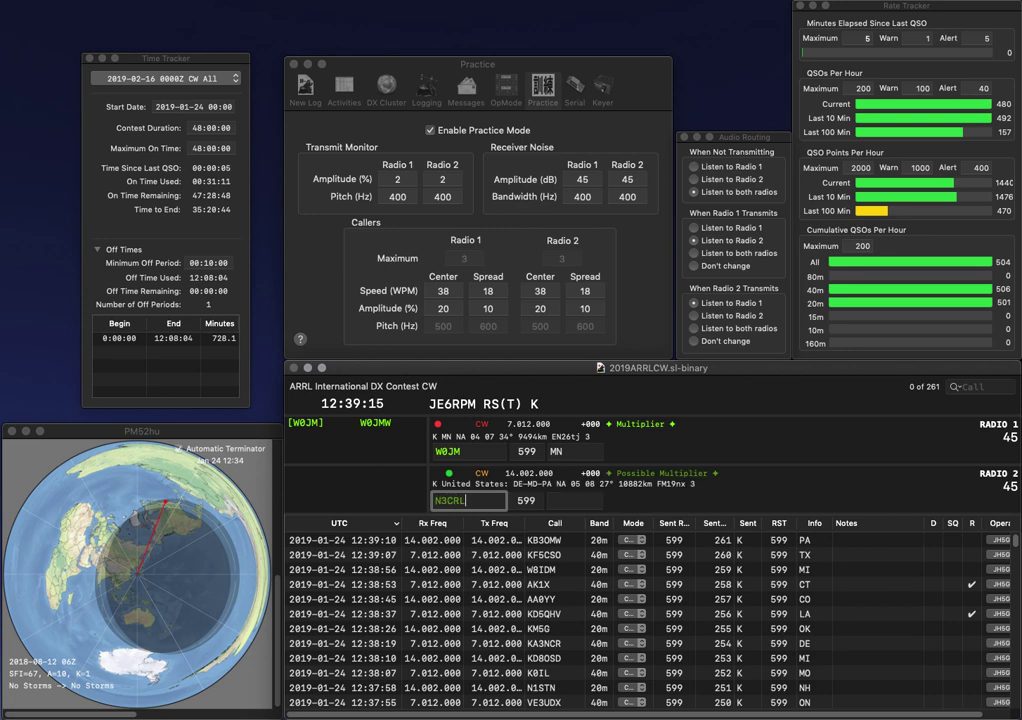
{"action": "key", "text": "Return"}
{"action": "key", "text": "Tab"}
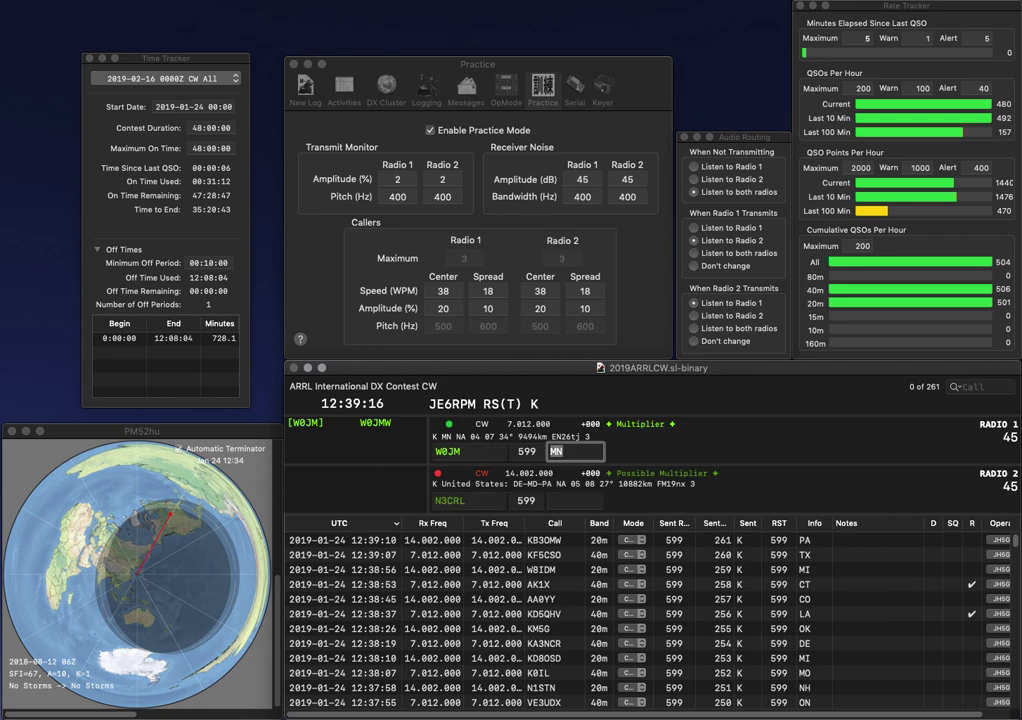
{"action": "key", "text": "Return"}
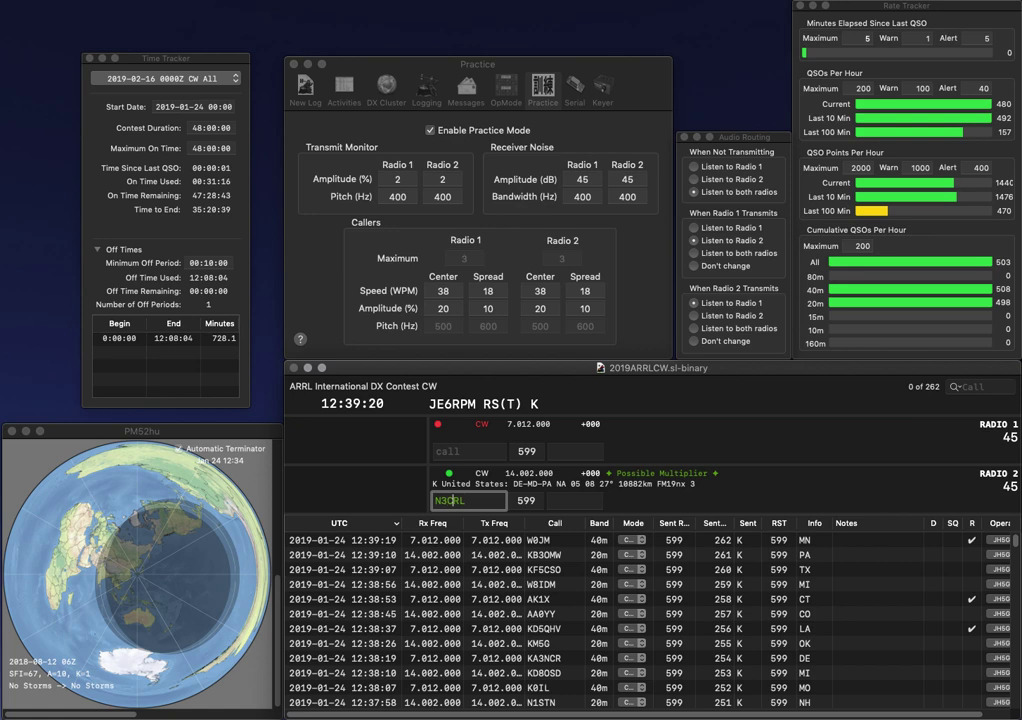
- Change the Radio 2 call to N3CAL and send it
{"action": "key", "text": "Delete"}
{"action": "type", "text": "A"}
{"action": "key", "text": "Return"}
{"action": "type", "text": "N3TP"}
{"action": "key", "text": "Return"}
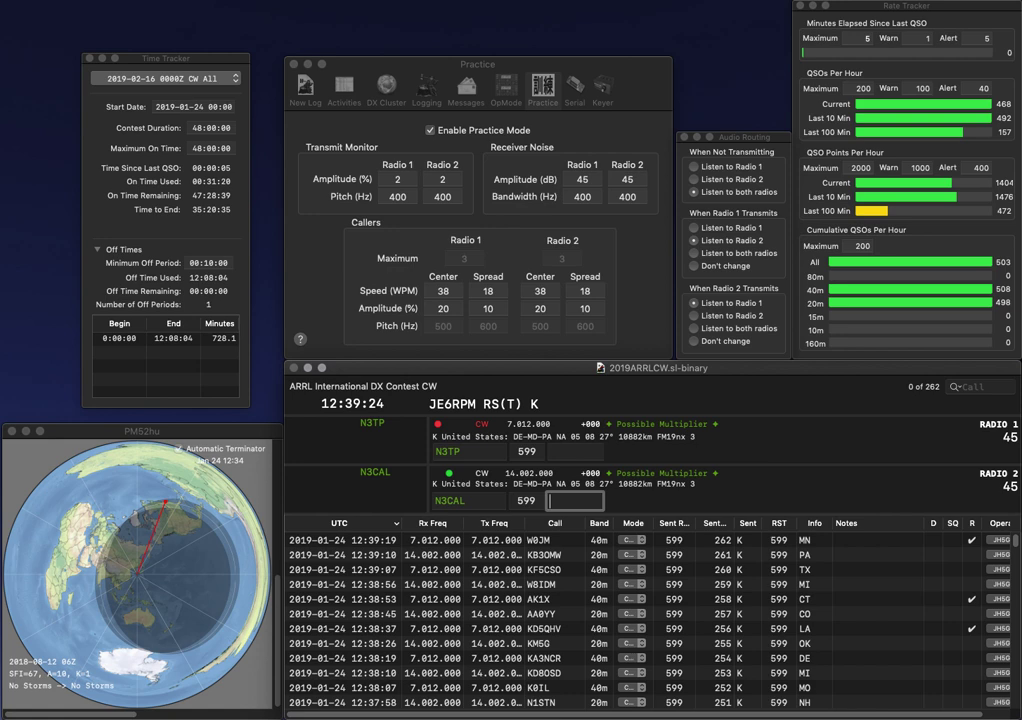
{"action": "key", "text": "Return"}
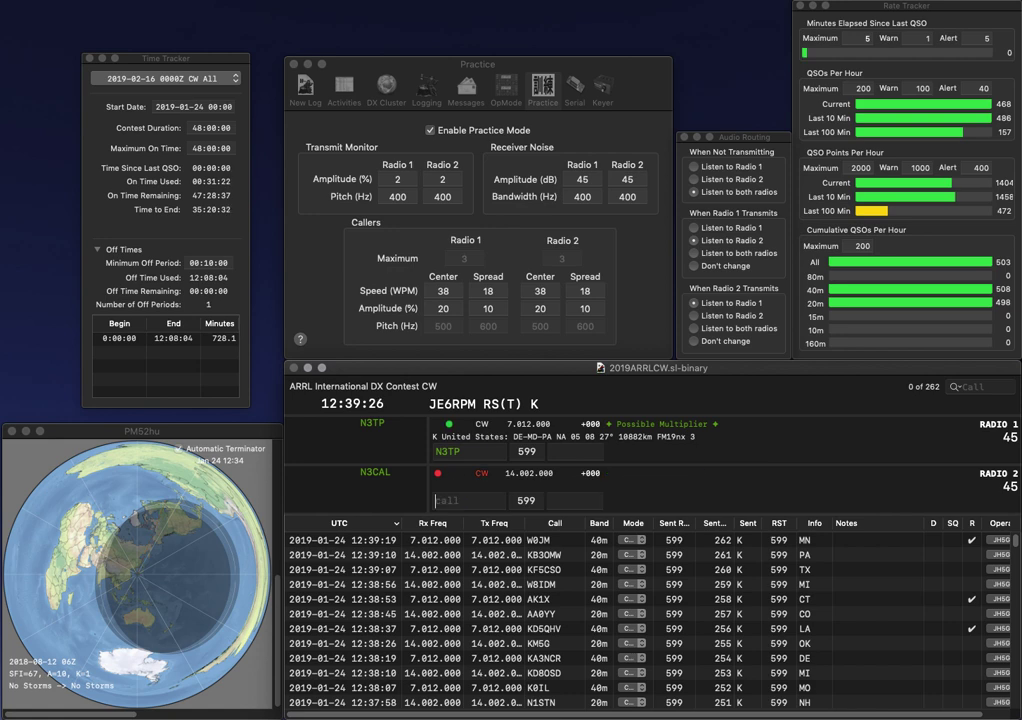
- Log N3TP with exchange PA on Radio 1 and enter the call KJ9E on Radio 2
{"action": "type", "text": "PA"}
{"action": "key", "text": "Return"}
{"action": "type", "text": "K"}
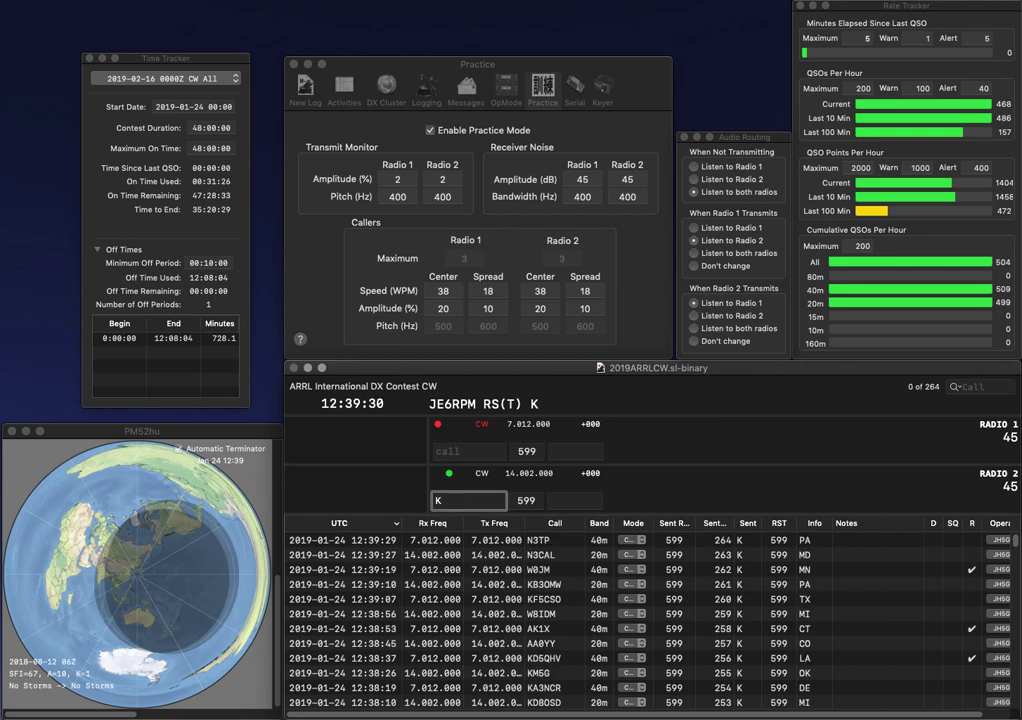
{"action": "type", "text": "J9E"}
{"action": "key", "text": "Return"}
- Enter the call W7LD on Radio 1 and change the Radio 2 call to KW9E
{"action": "type", "text": "W7LD"}
{"action": "key", "text": "Return"}
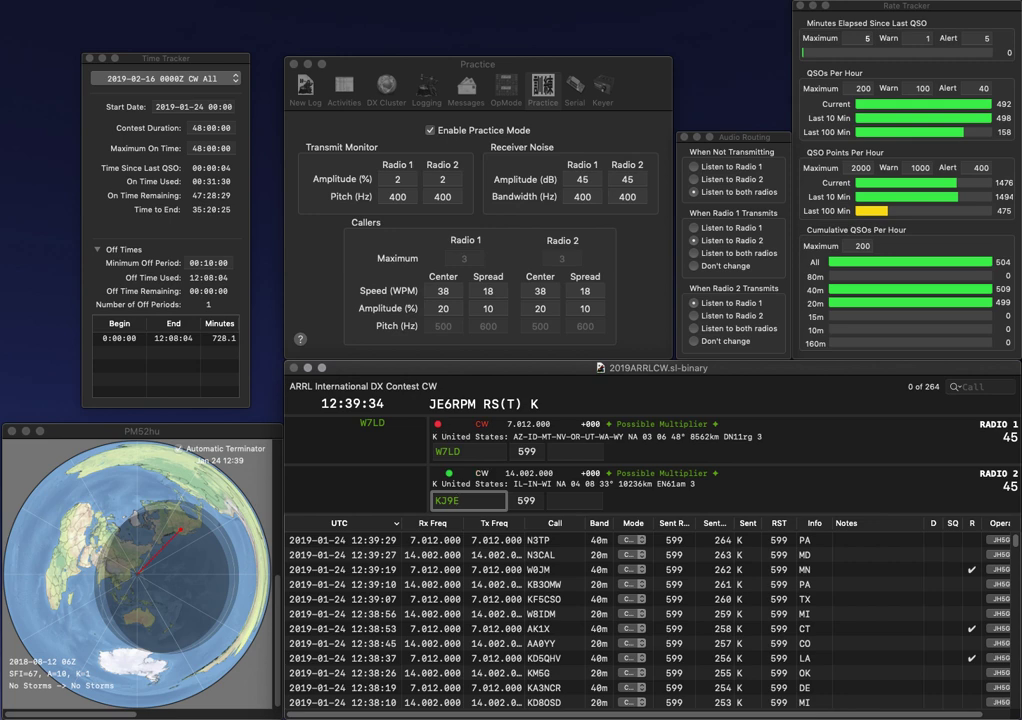
{"action": "type", "text": "KW9E"}
{"action": "key", "text": "Return"}
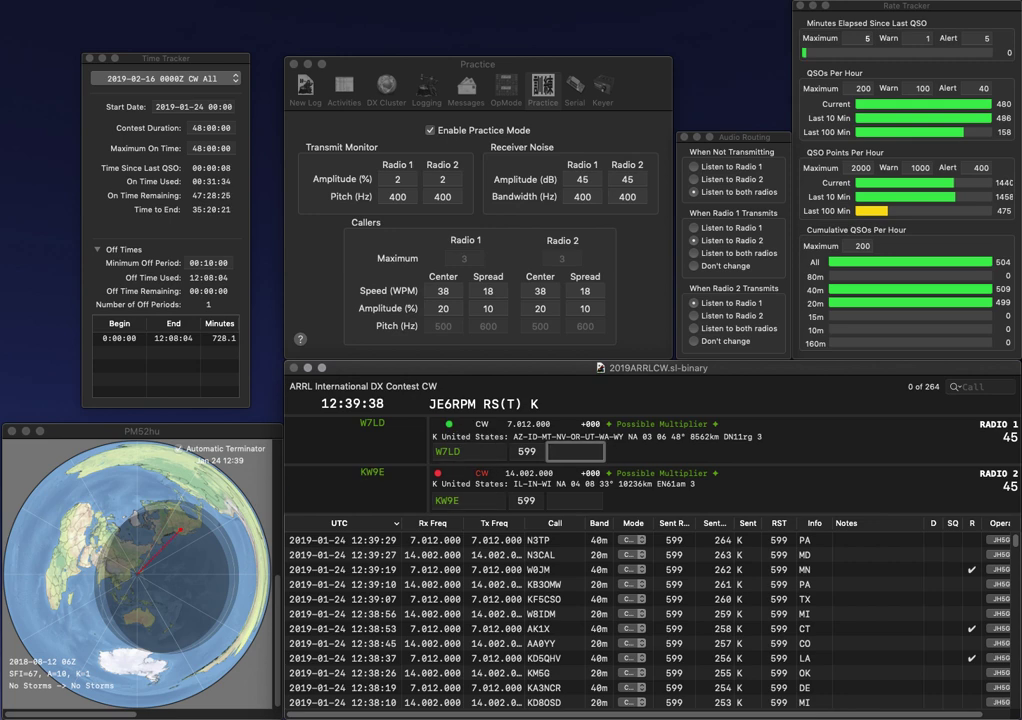
- Log W7LD with exchange ID on Radio 1 and KW9E with exchange IL on Radio 2
{"action": "type", "text": "ID"}
{"action": "key", "text": "Return"}
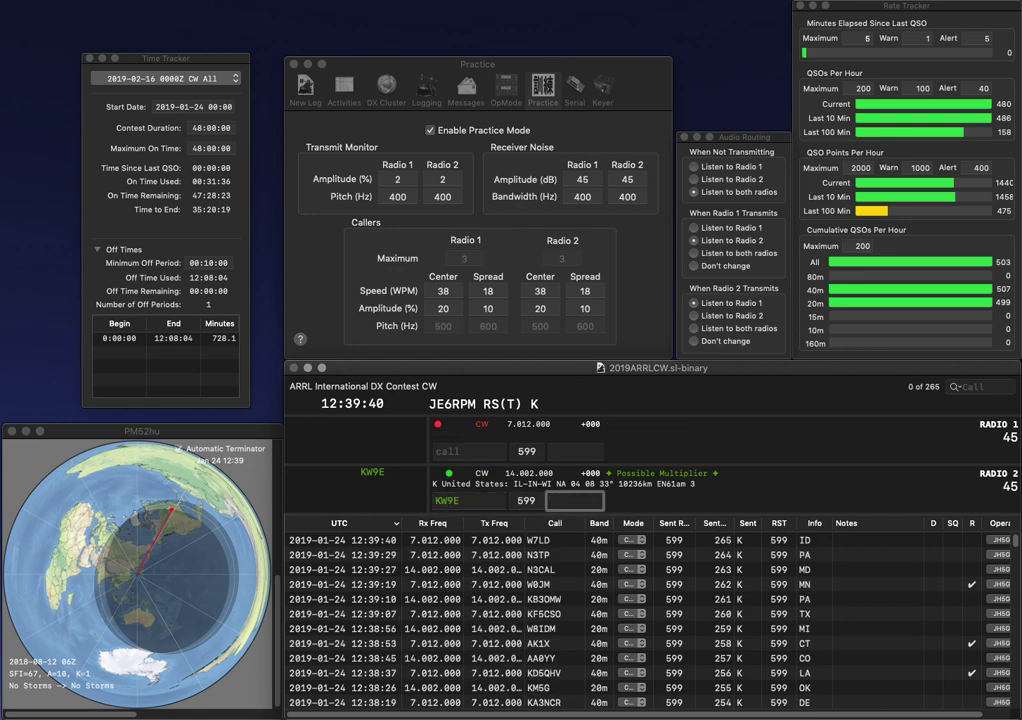
{"action": "type", "text": "IL"}
{"action": "key", "text": "Return"}
{"action": "type", "text": "KE"}
{"action": "key", "text": "Return"}
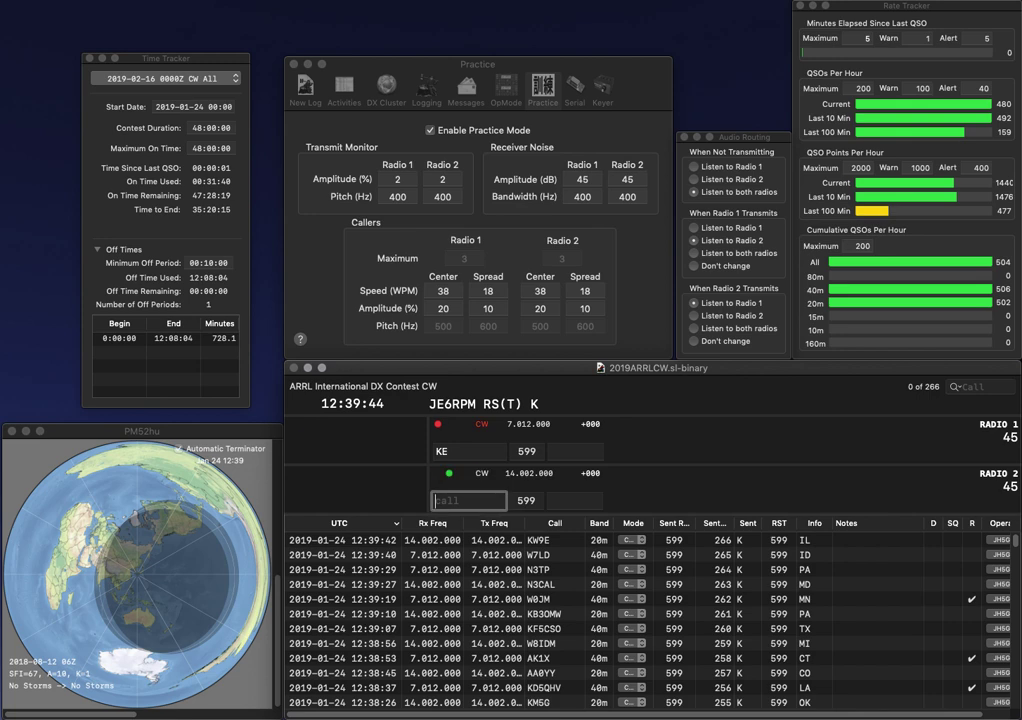
{"action": "type", "text": "VE4TE"}
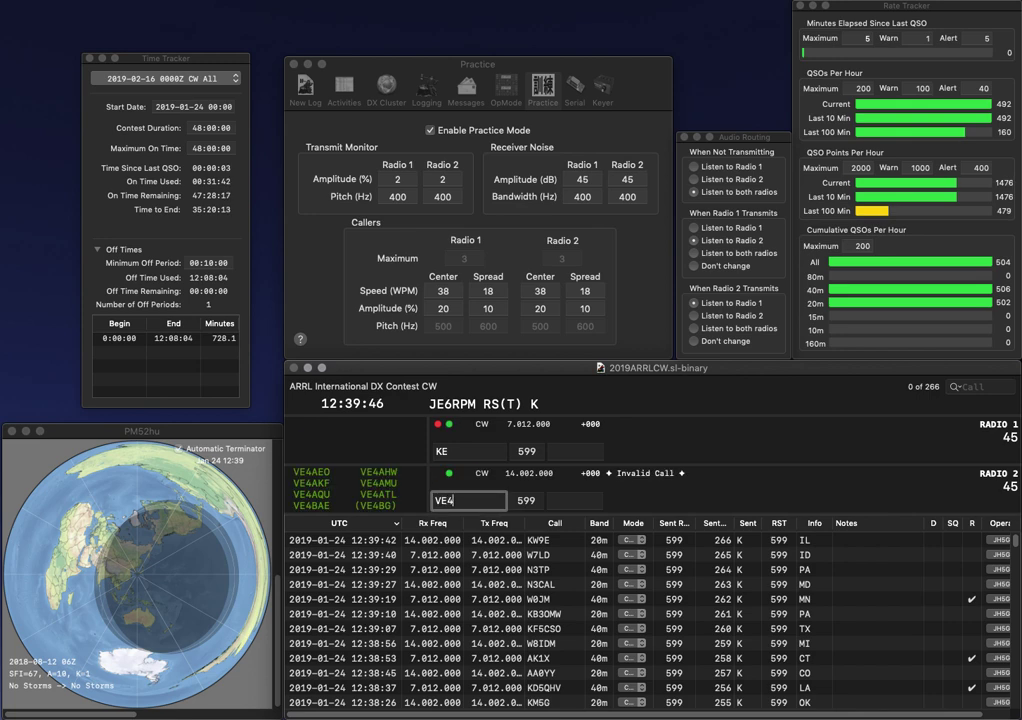
{"action": "key", "text": "Return"}
- Complete the Radio 1 call as KE2D and log it with exchange NJ
{"action": "type", "text": "E2"}
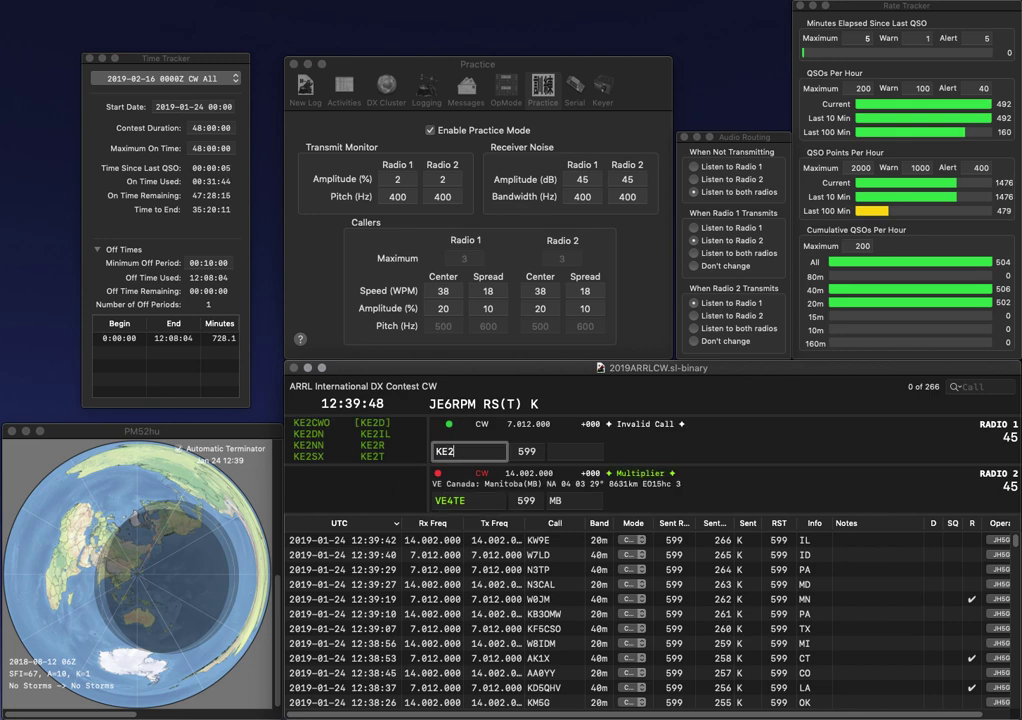
{"action": "type", "text": "D"}
{"action": "type", "text": "NJ"}
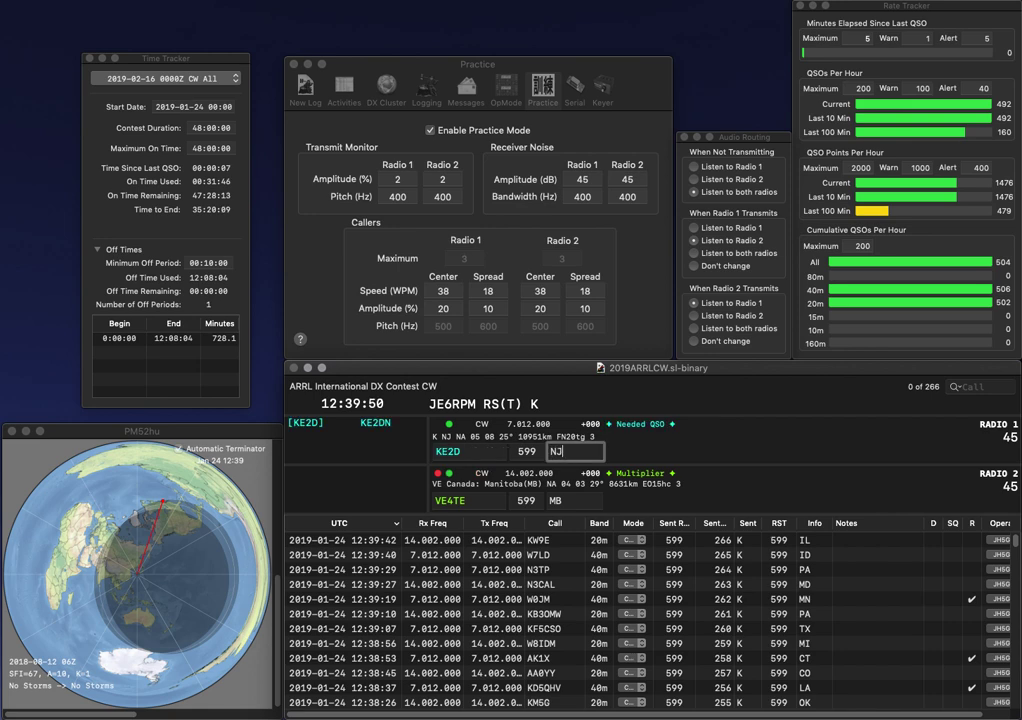
{"action": "key", "text": "Return"}
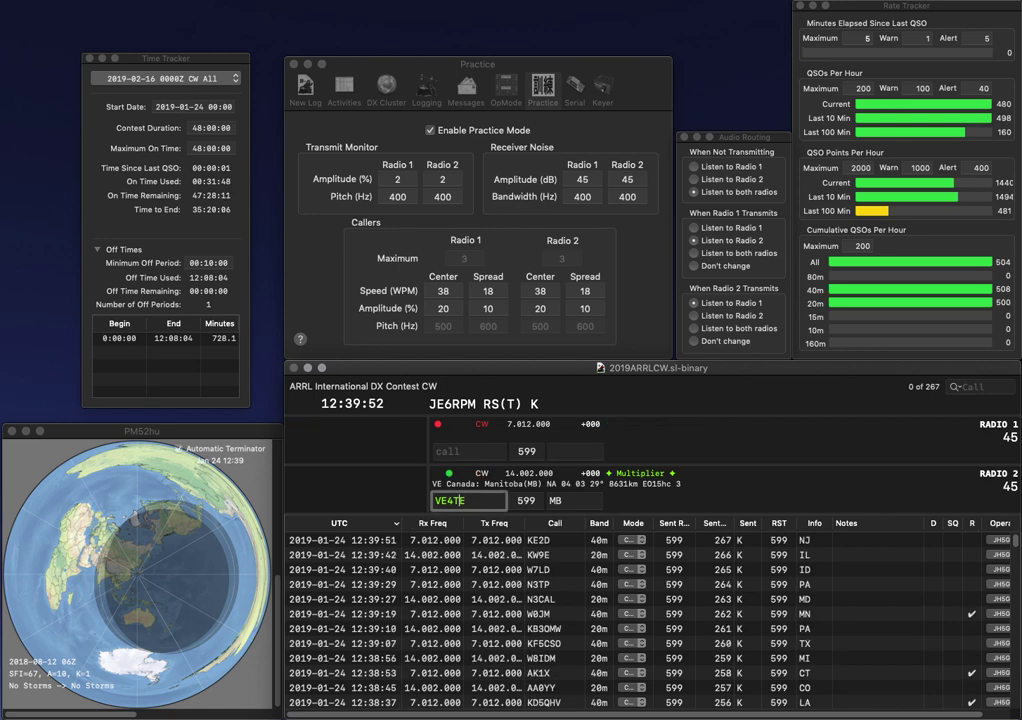
- Resend VE4TE on Radio 2 and send the partial call W1 on Radio 1
{"action": "key", "text": "Return"}
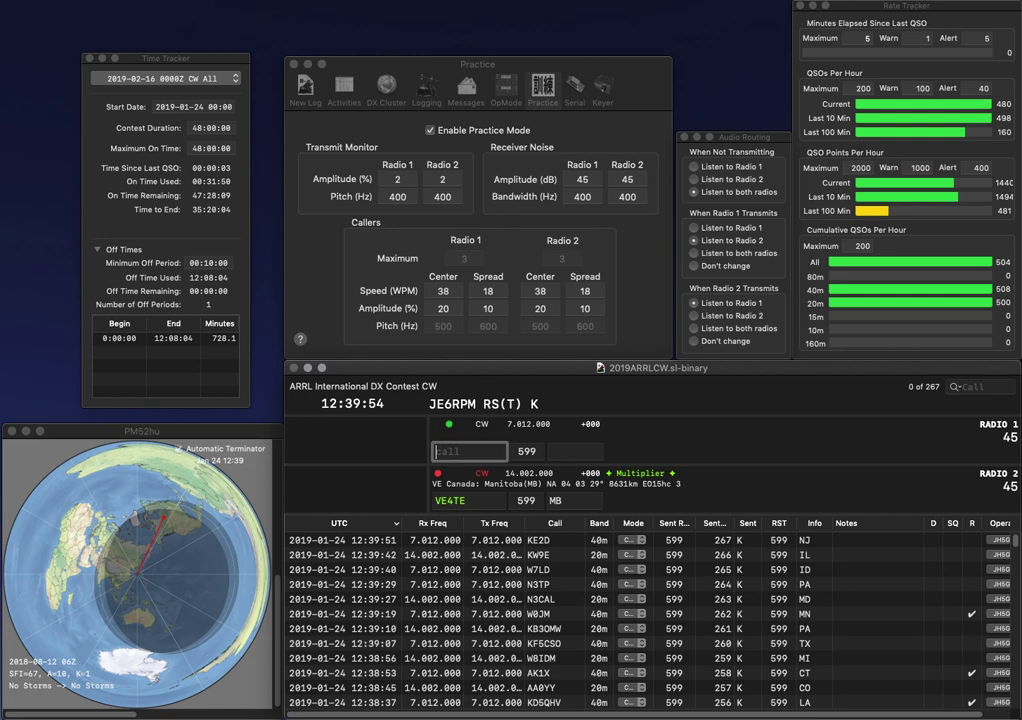
{"action": "type", "text": "K"}
{"action": "type", "text": "1"}
{"action": "key", "text": "Return"}
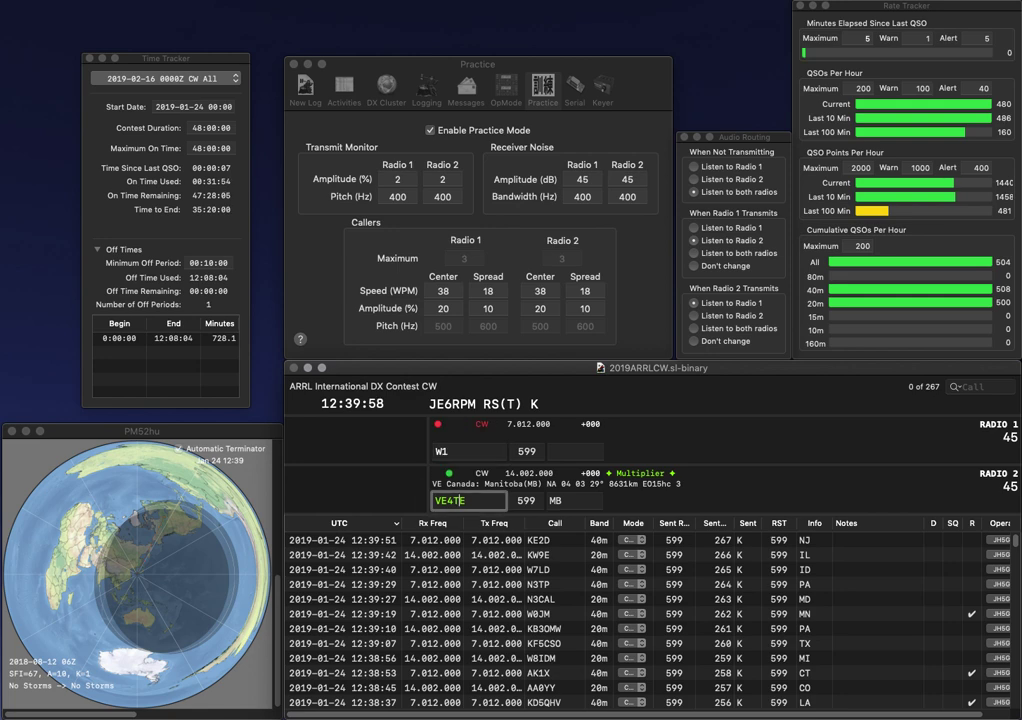
{"action": "key", "text": "BackSpace"}
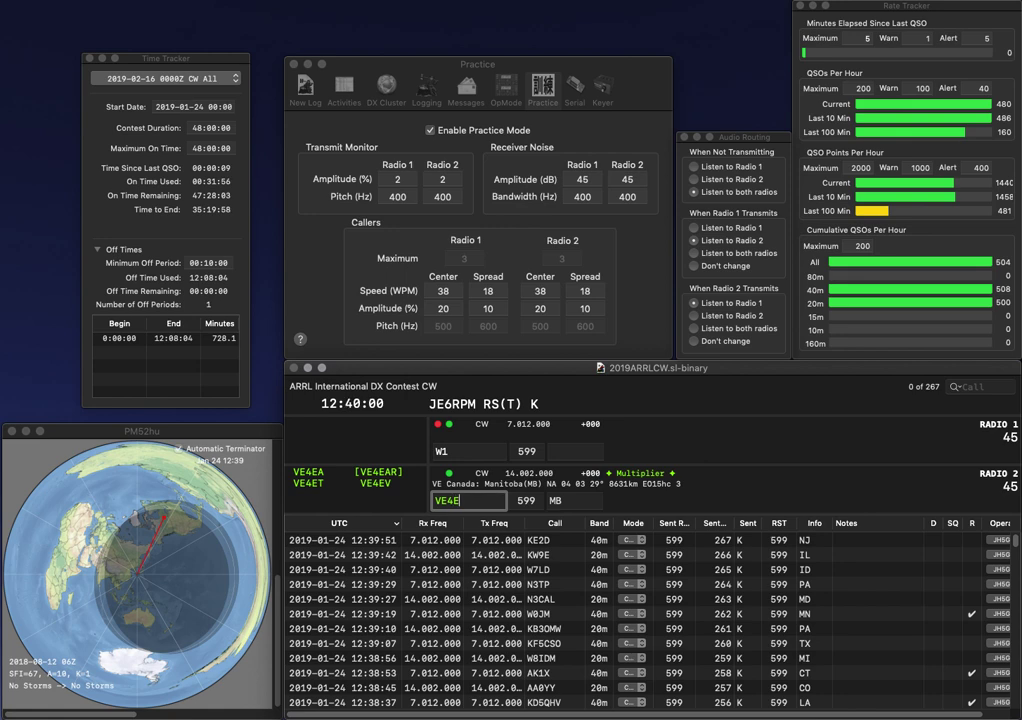
{"action": "type", "text": "T"}
{"action": "key", "text": "Return"}
{"action": "type", "text": "UE"}
{"action": "key", "text": "Return"}
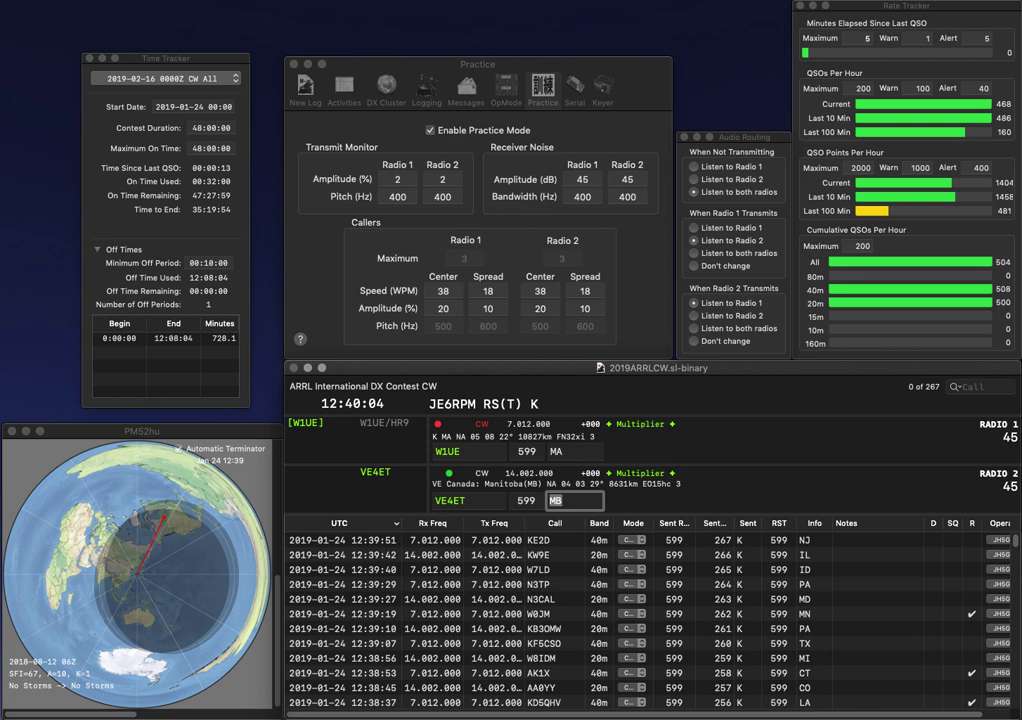
{"action": "key", "text": "Return"}
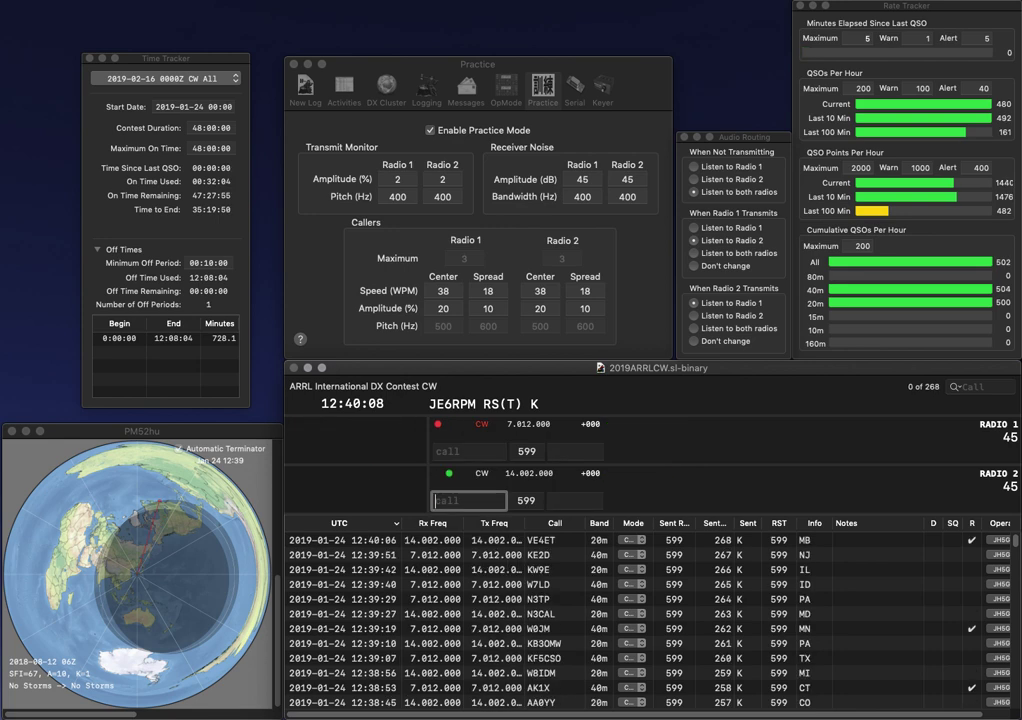
{"action": "key", "text": "Return"}
- Send a partial call on Radio 2 and the partial call KLC on Radio 1
{"action": "type", "text": "0C"}
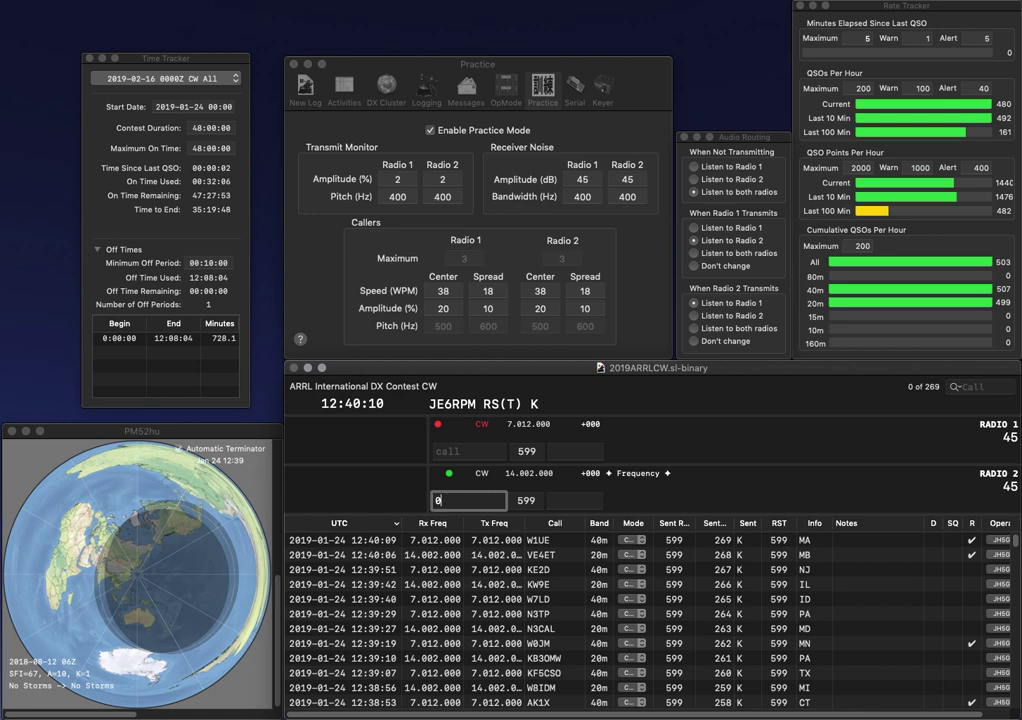
{"action": "key", "text": "Return"}
{"action": "type", "text": "KB9"}
{"action": "type", "text": "KLC"}
{"action": "key", "text": "BackSpace"}
{"action": "key", "text": "BackSpace"}
{"action": "type", "text": "LC"}
{"action": "key", "text": "Return"}
{"action": "key", "text": "BackSpace"}
{"action": "key", "text": "BackSpace"}
{"action": "type", "text": "K7CCH"}
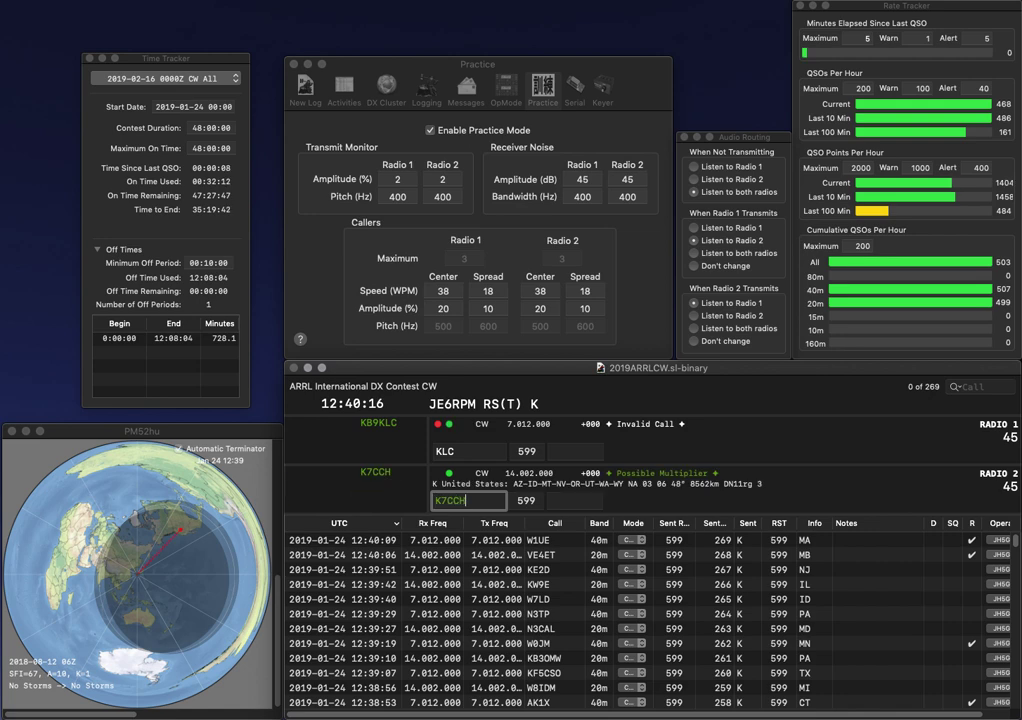
{"action": "key", "text": "Return"}
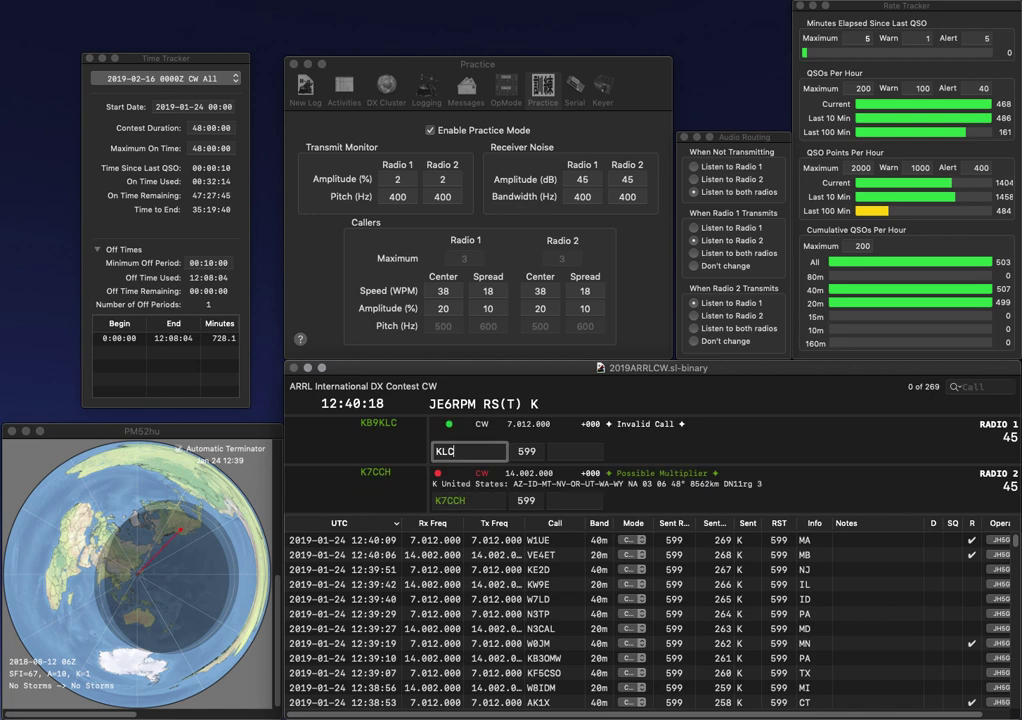
{"action": "key", "text": "Delete"}
{"action": "key", "text": "Return"}
{"action": "key", "text": "space"}
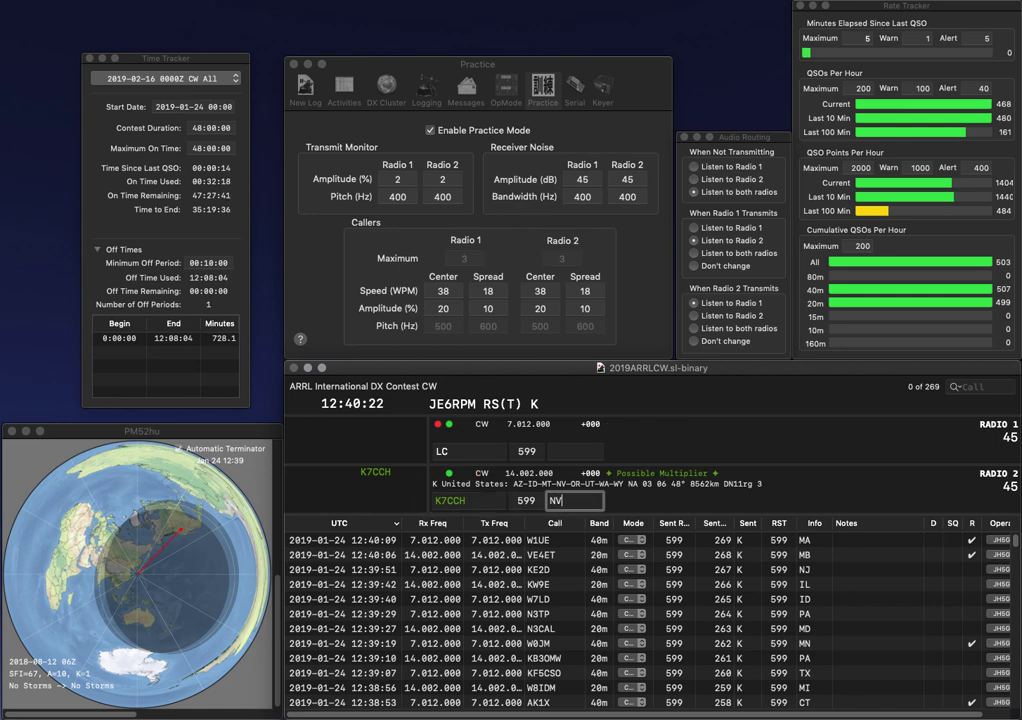
{"action": "key", "text": "Return"}
{"action": "type", "text": "N8"}
{"action": "key", "text": "Return"}
{"action": "type", "text": "KC4FE"}
{"action": "key", "text": "Return"}
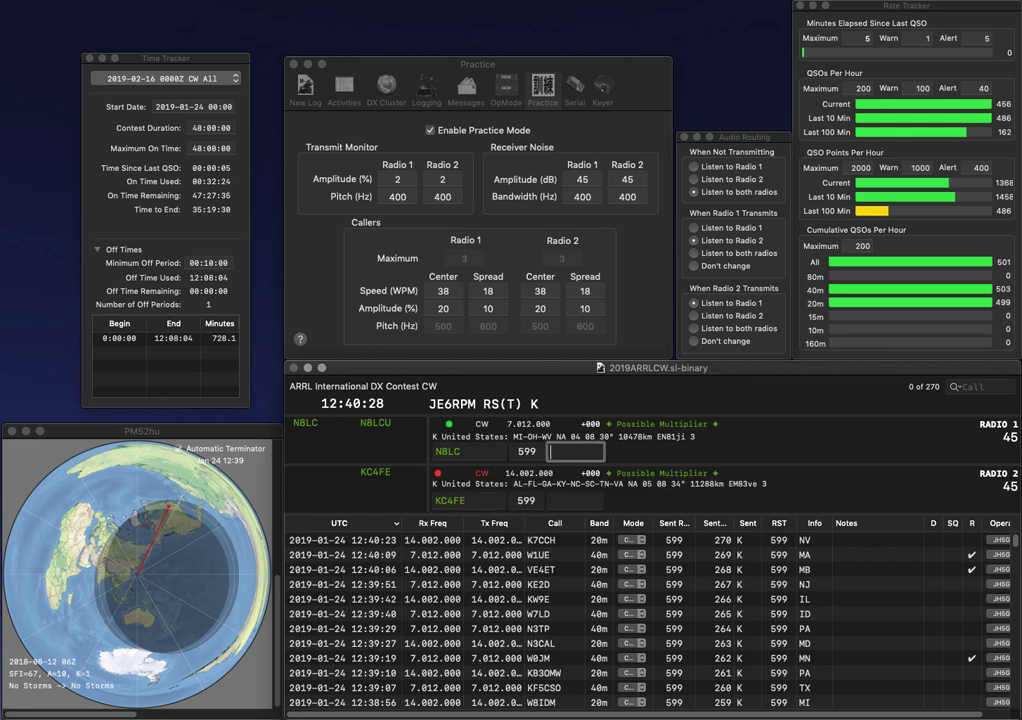
{"action": "type", "text": "MI"}
{"action": "key", "text": "Return"}
{"action": "type", "text": "NC"}
{"action": "key", "text": "Return"}
{"action": "type", "text": "CU"}
{"action": "key", "text": "Return"}
{"action": "type", "text": "KG0K"}
{"action": "key", "text": "Return"}
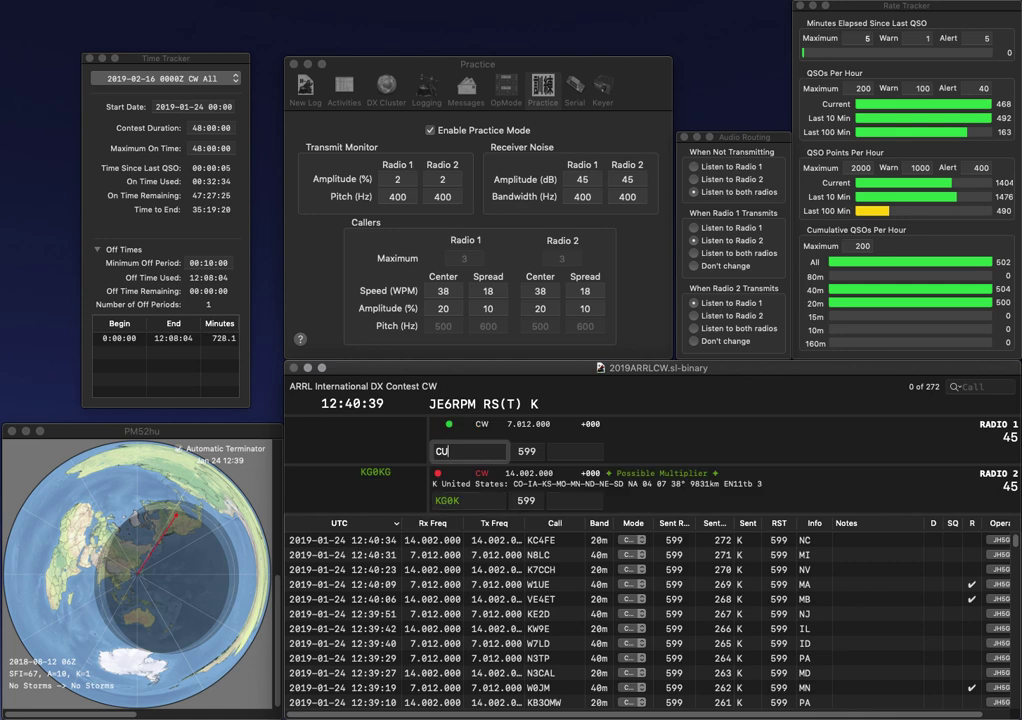
{"action": "type", "text": "8"}
{"action": "type", "text": "KE"}
{"action": "key", "text": "Return"}
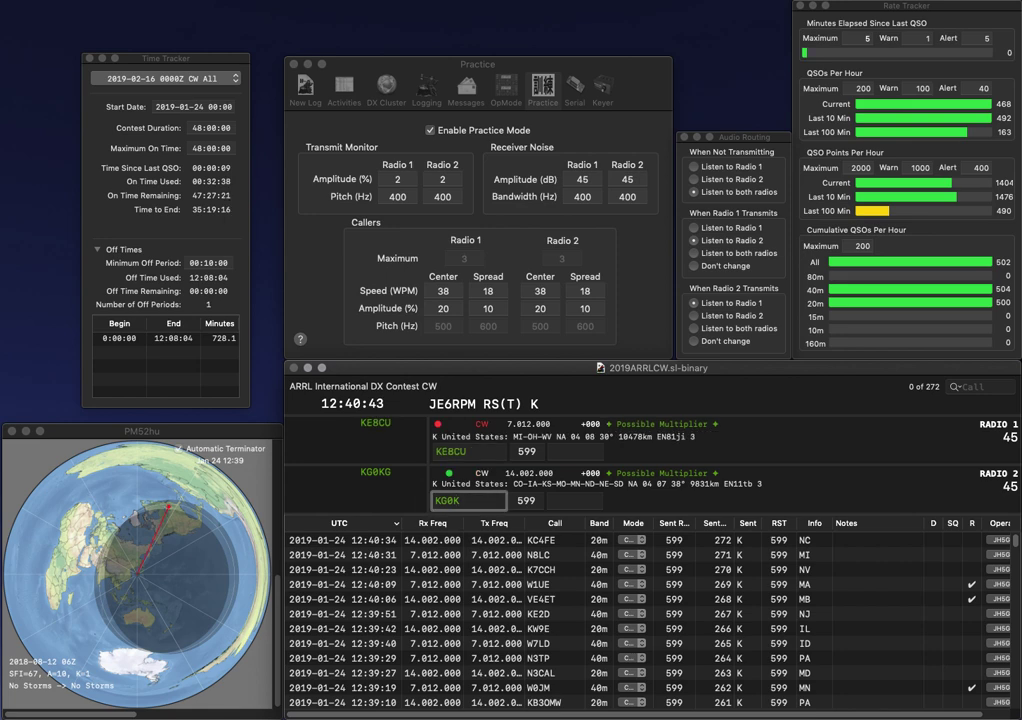
{"action": "type", "text": "G"}
{"action": "key", "text": "Return"}
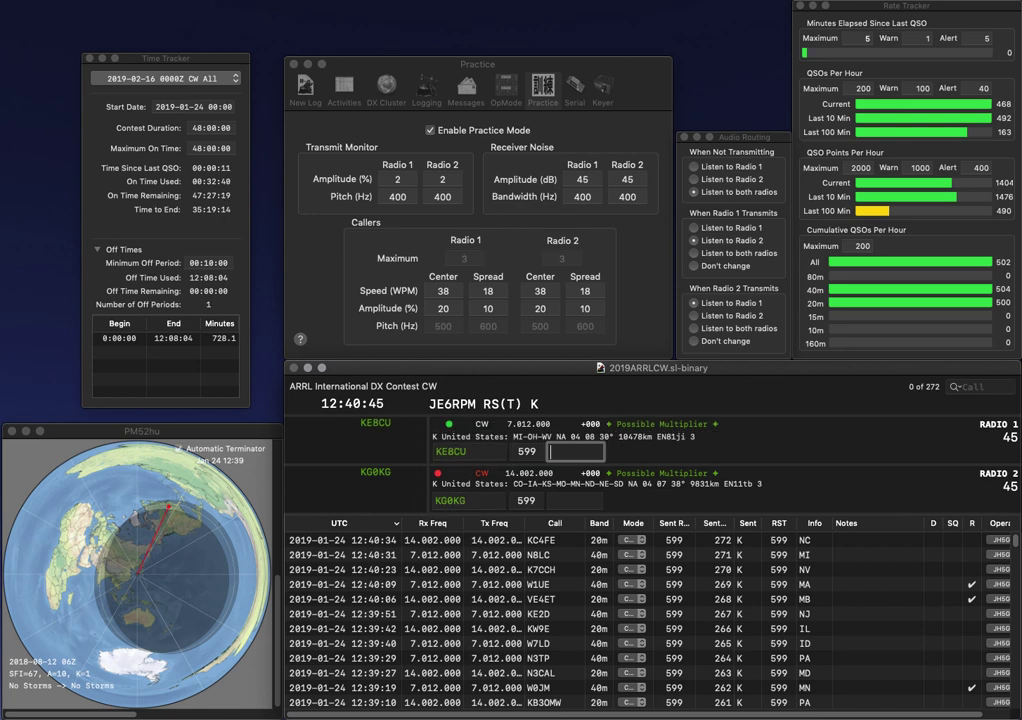
{"action": "type", "text": "WV"}
{"action": "key", "text": "Return"}
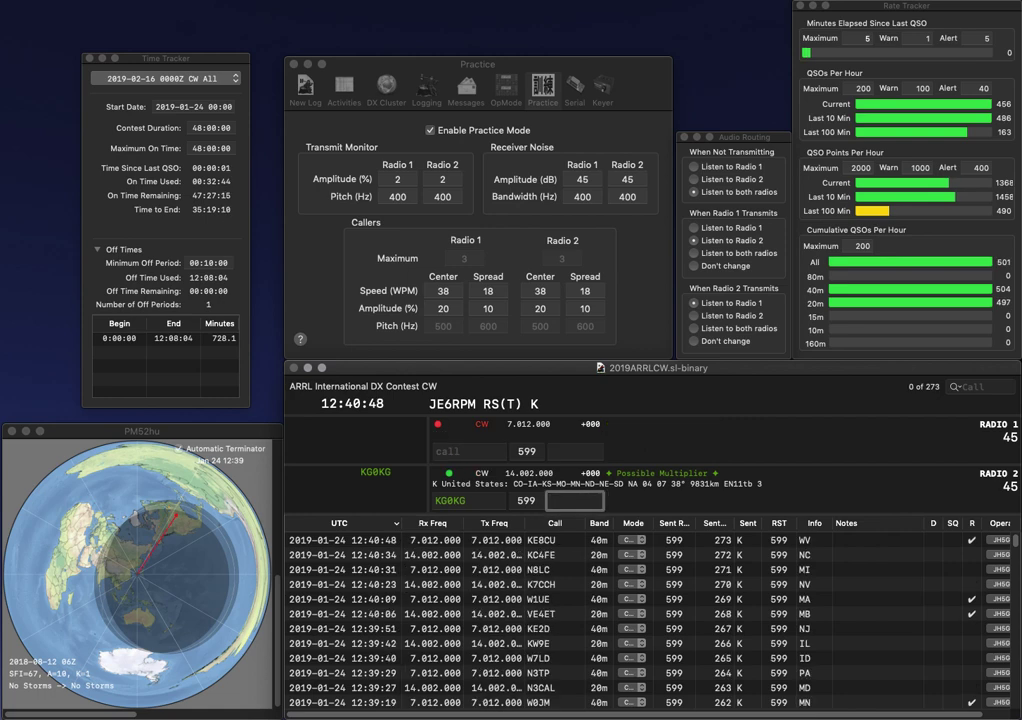
{"action": "type", "text": "ND"}
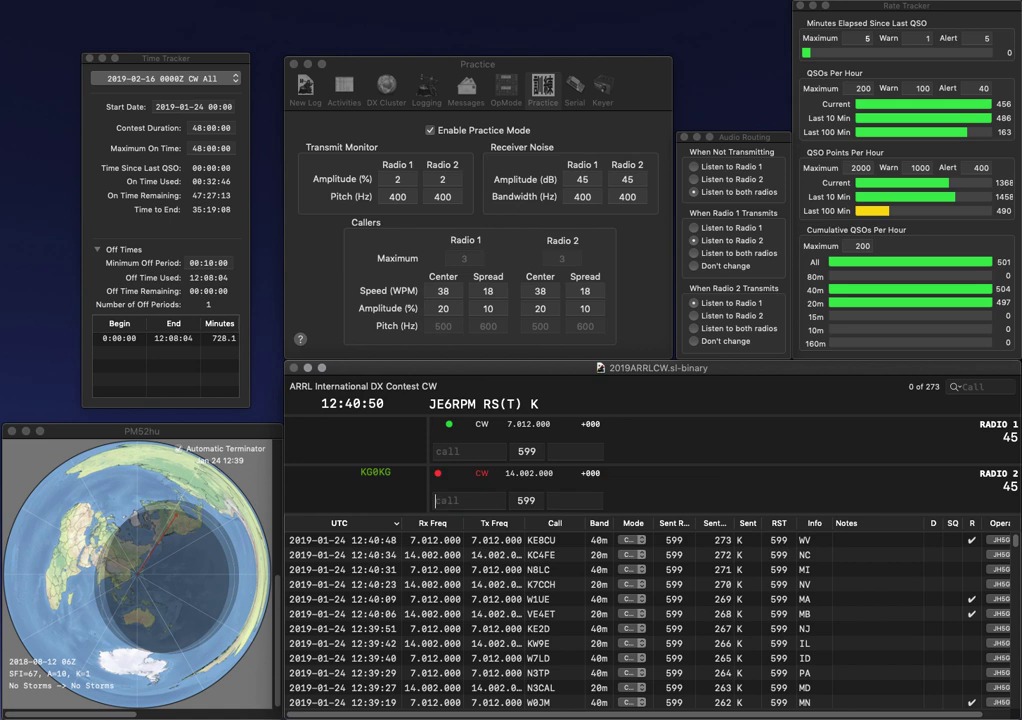
{"action": "key", "text": "Return"}
{"action": "type", "text": "WA"}
{"action": "key", "text": "BackSpace"}
{"action": "type", "text": "1VR"}
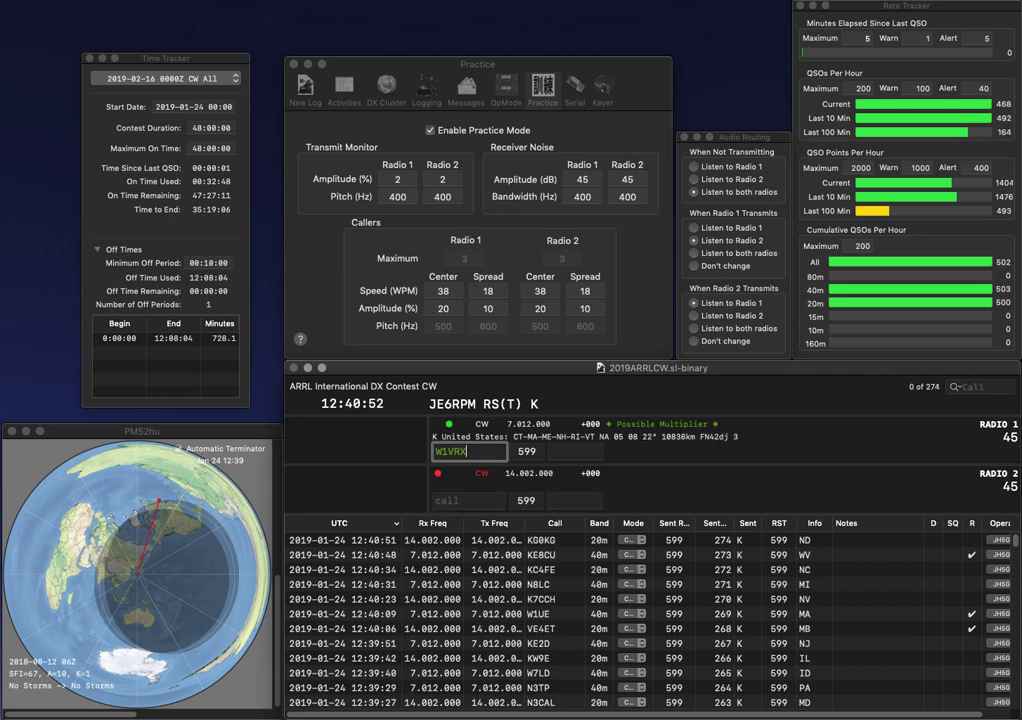
{"action": "type", "text": "Y"}
{"action": "key", "text": "Return"}
{"action": "type", "text": "K"}
{"action": "type", "text": "V"}
{"action": "type", "text": "Z"}
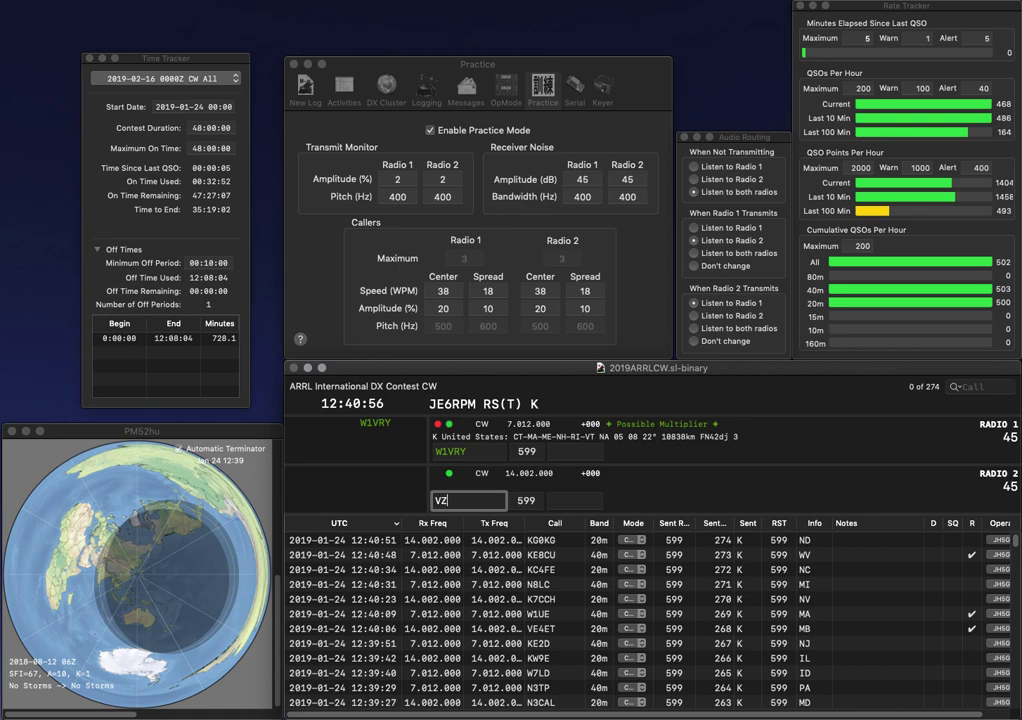
{"action": "key", "text": "Return"}
{"action": "key", "text": "Tab"}
{"action": "type", "text": "C"}
{"action": "key", "text": "Return"}
{"action": "type", "text": "VE5VZ"}
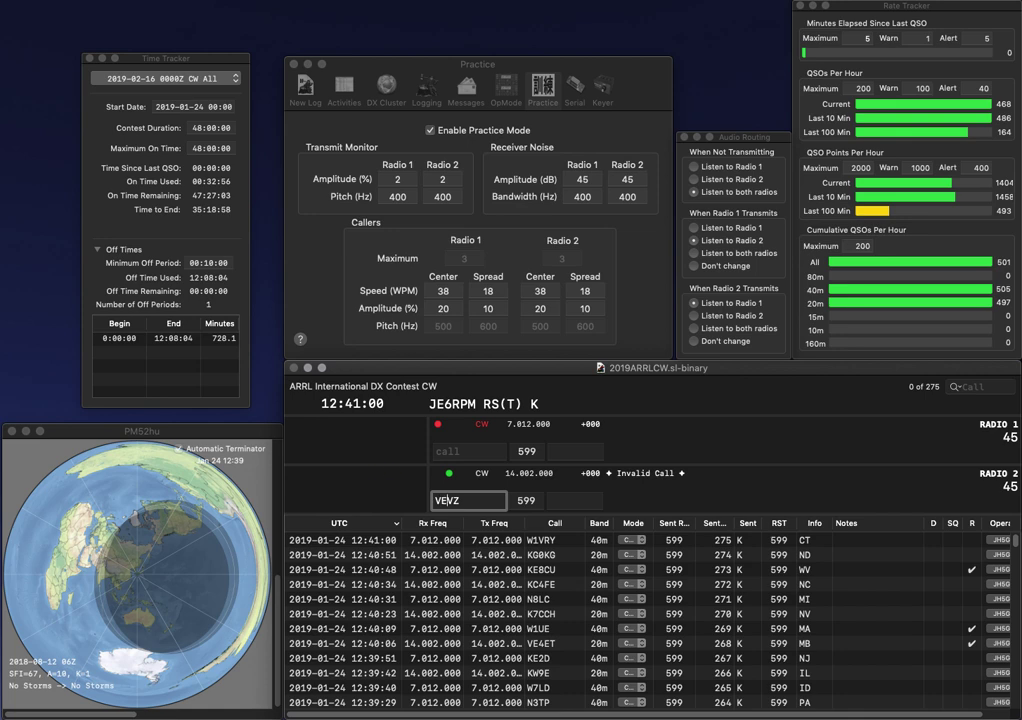
{"action": "key", "text": "Return"}
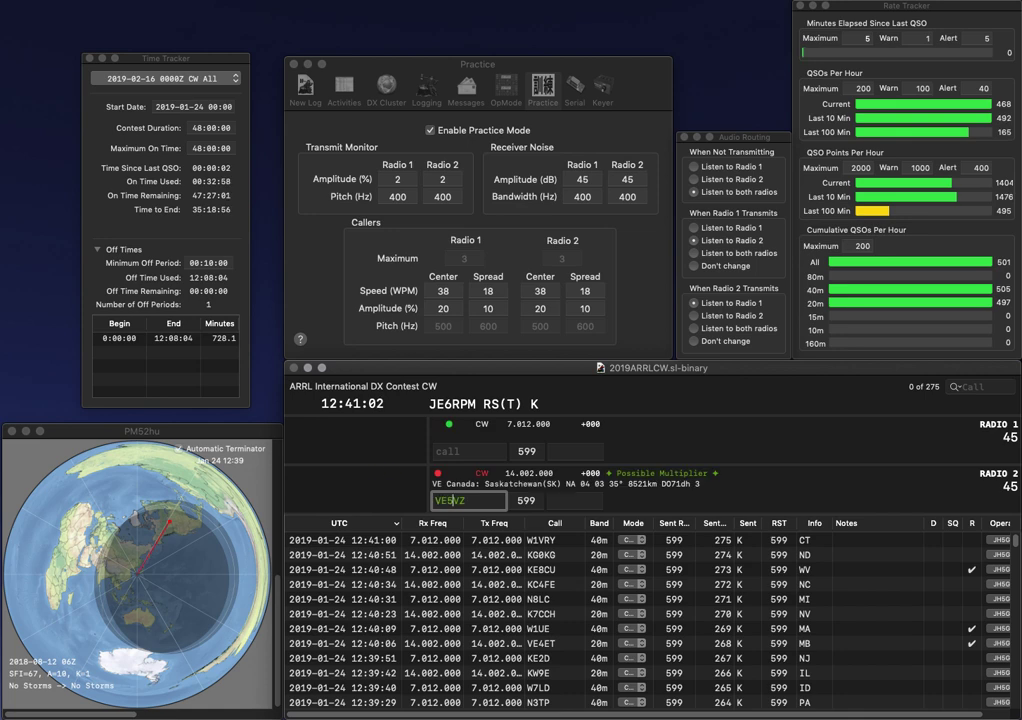
{"action": "type", "text": "KD6ST"}
{"action": "key", "text": "Return"}
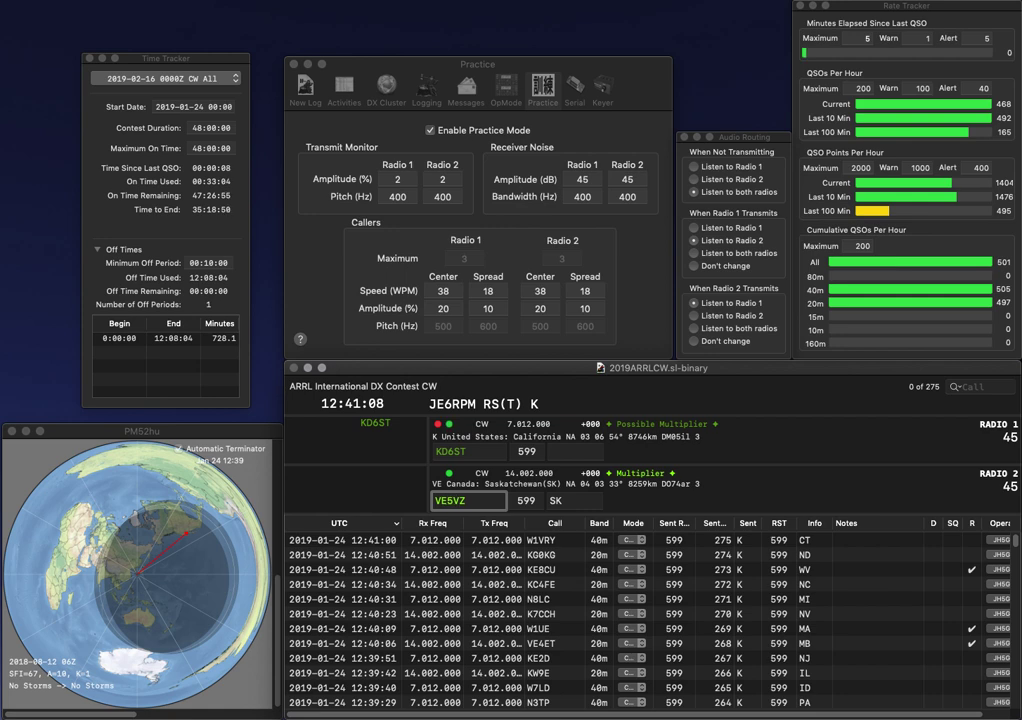
{"action": "key", "text": "BackSpace"}
{"action": "type", "text": "G"}
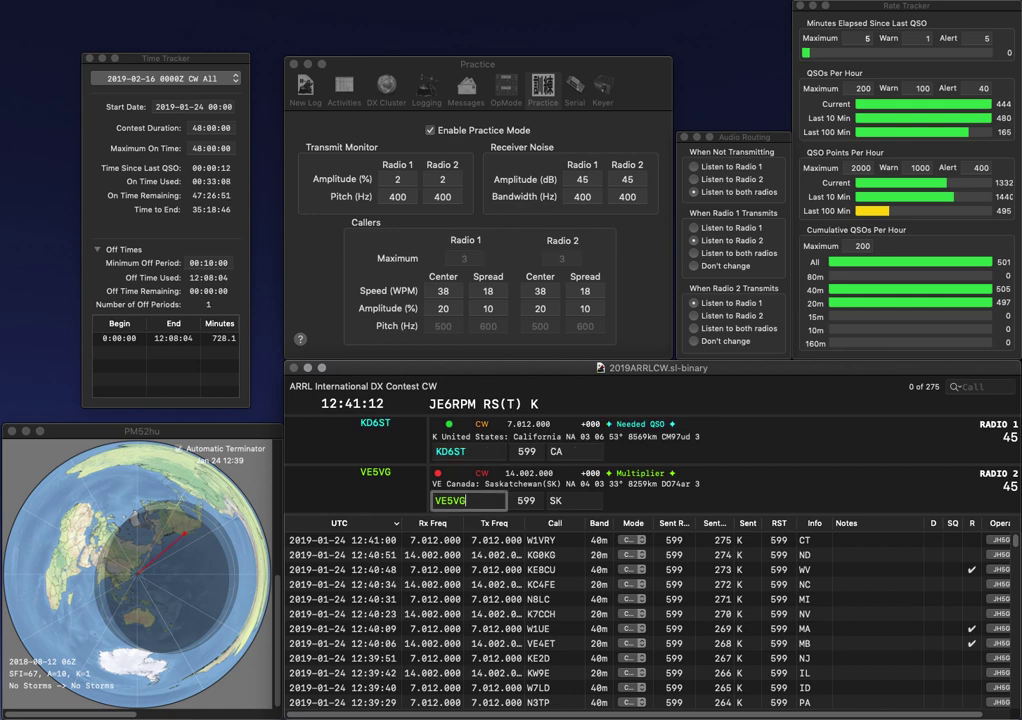
{"action": "key", "text": "Return"}
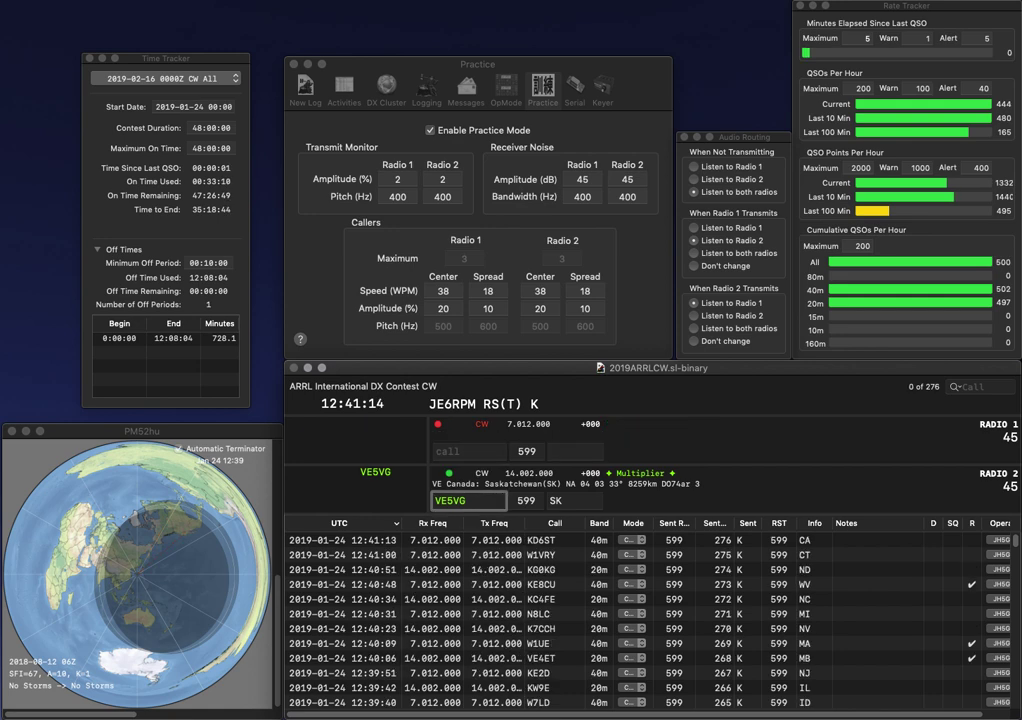
{"action": "key", "text": "Return"}
- Enter the call AC6WA on Radio 1 and send the partial call ORF on Radio 2
{"action": "type", "text": "A"}
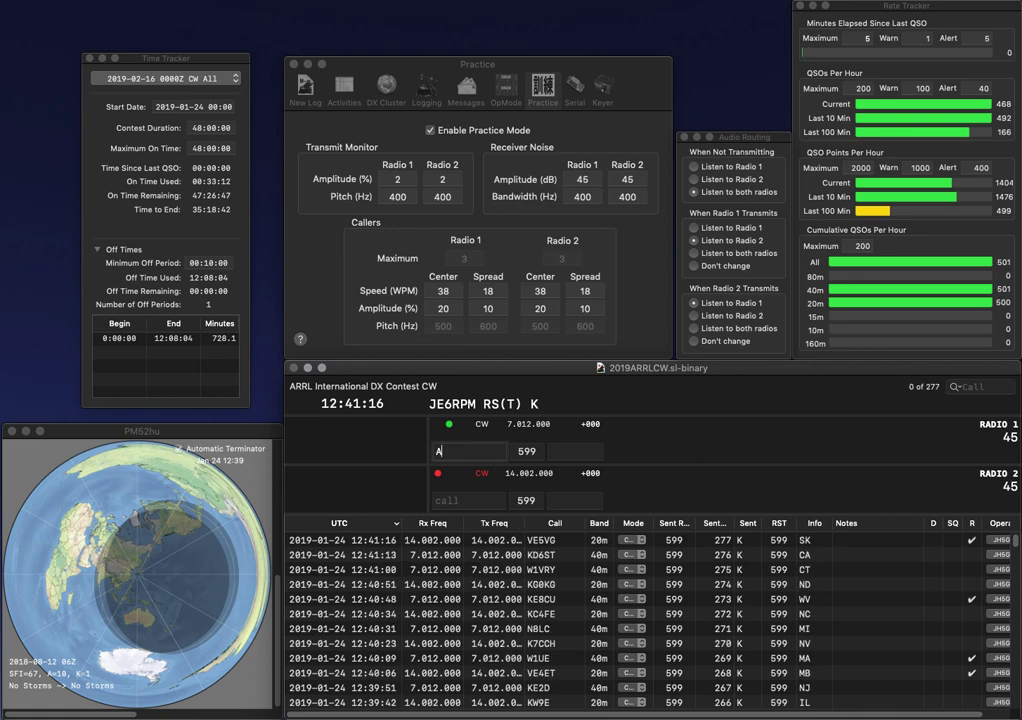
{"action": "type", "text": "C6WA"}
{"action": "key", "text": "Return"}
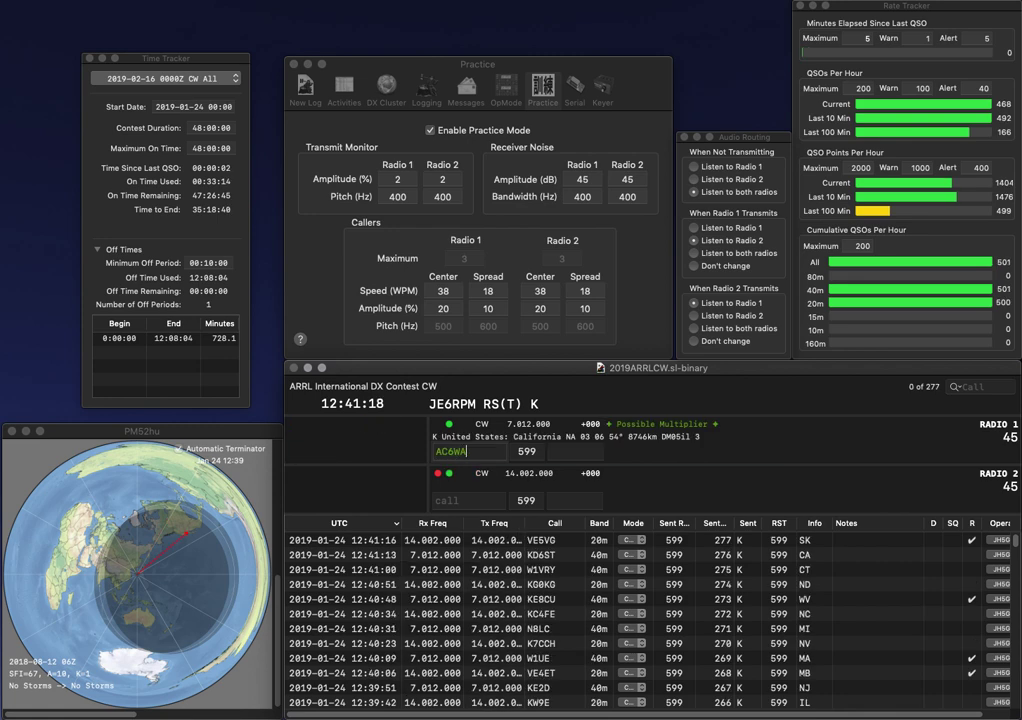
{"action": "type", "text": "ORF"}
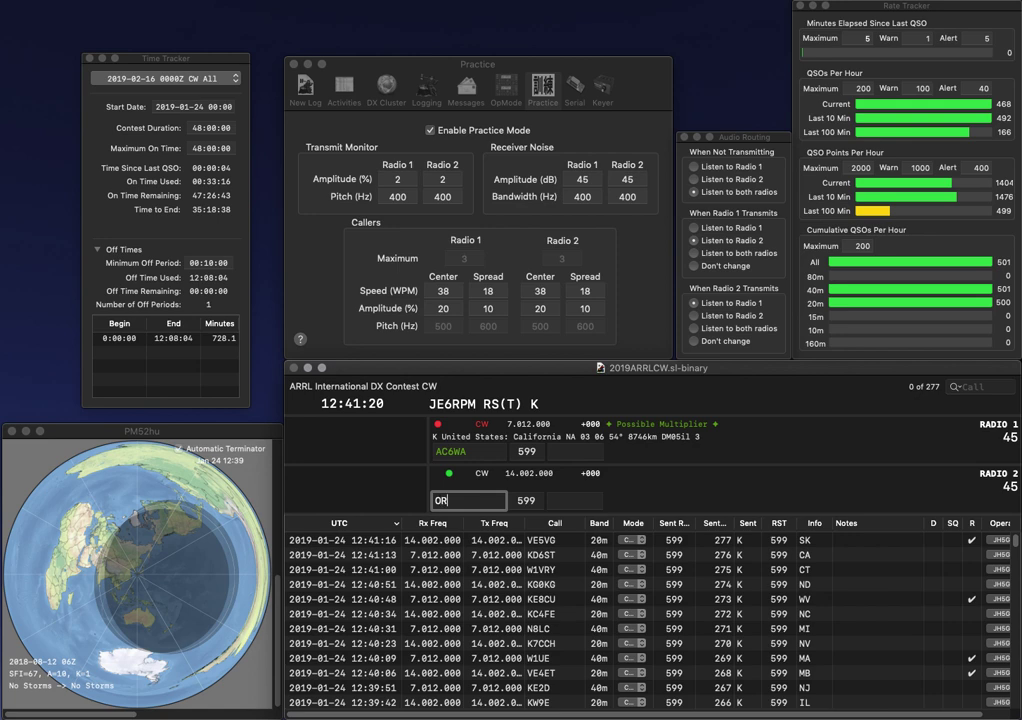
{"action": "key", "text": "Return"}
{"action": "key", "text": "BackSpace"}
{"action": "key", "text": "BackSpace"}
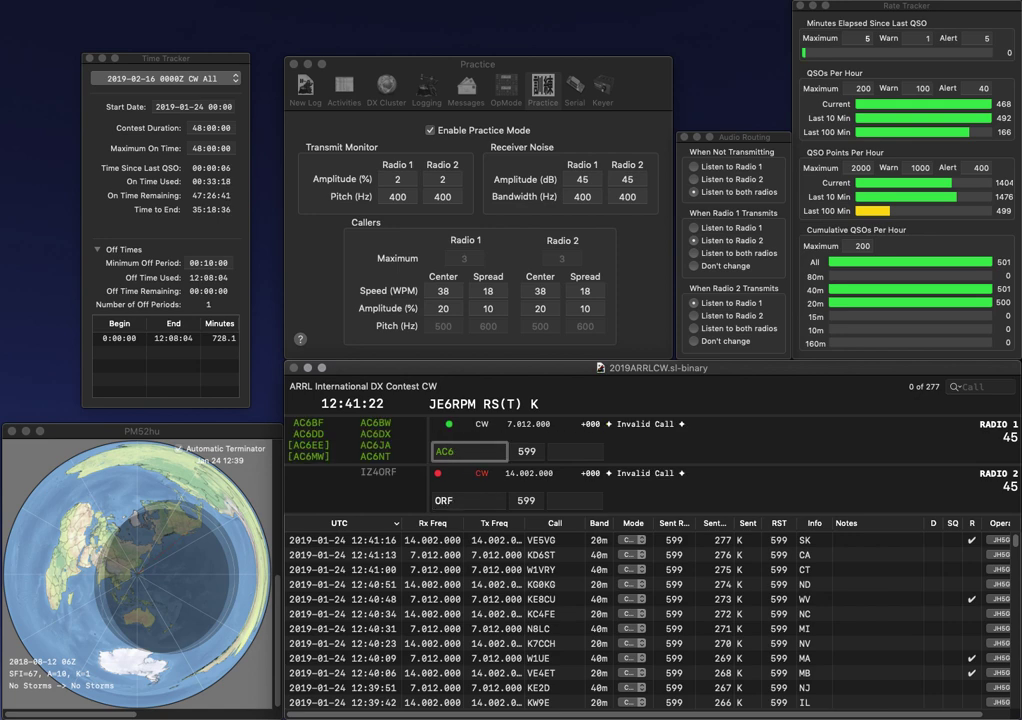
{"action": "type", "text": "JA"}
{"action": "key", "text": "Return"}
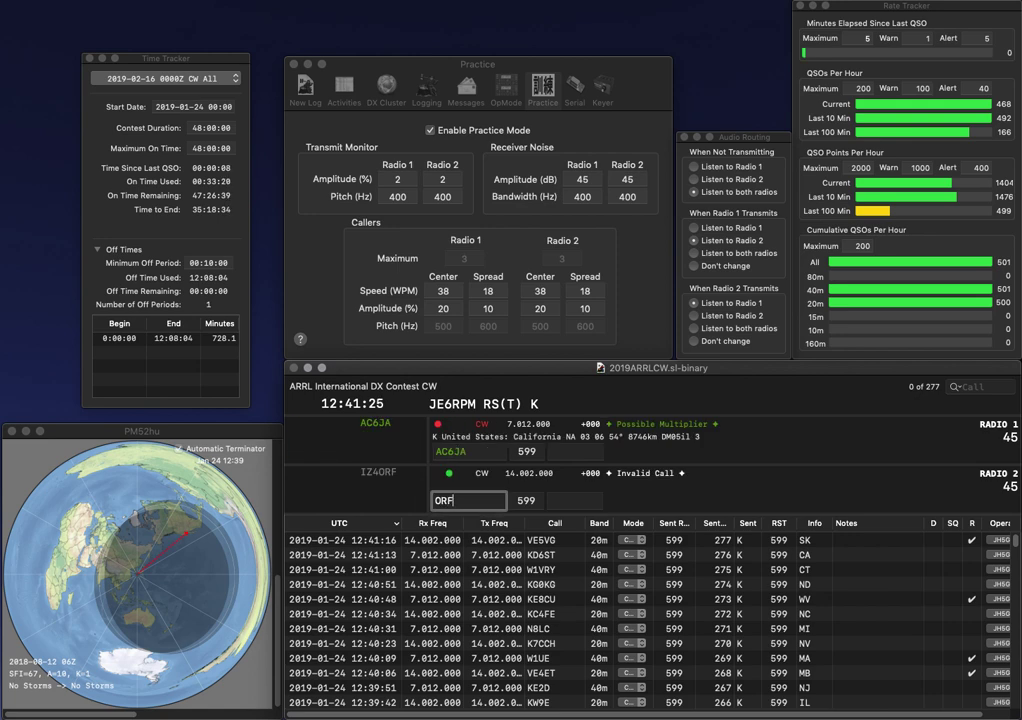
{"action": "type", "text": "RF"}
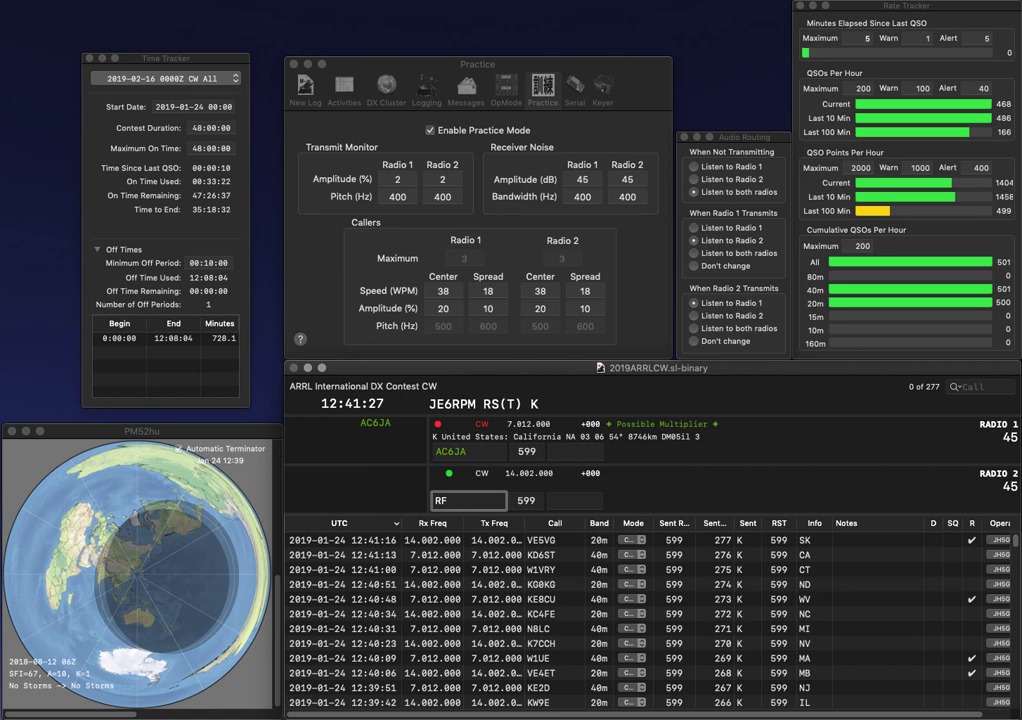
{"action": "key", "text": "Return"}
{"action": "key", "text": "space"}
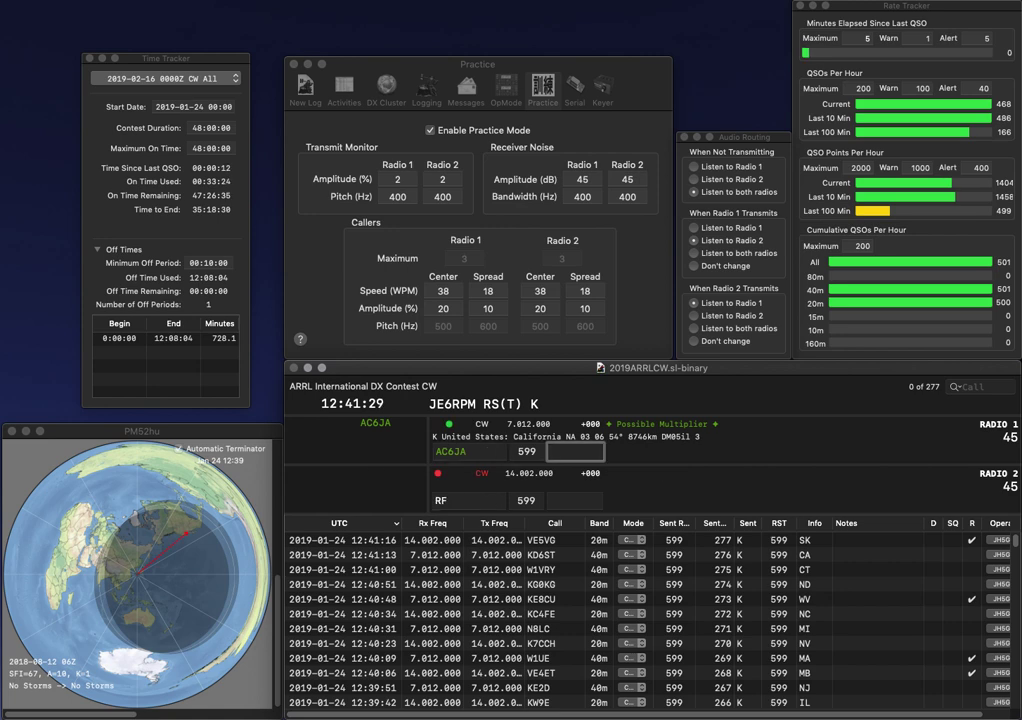
{"action": "type", "text": "CA"}
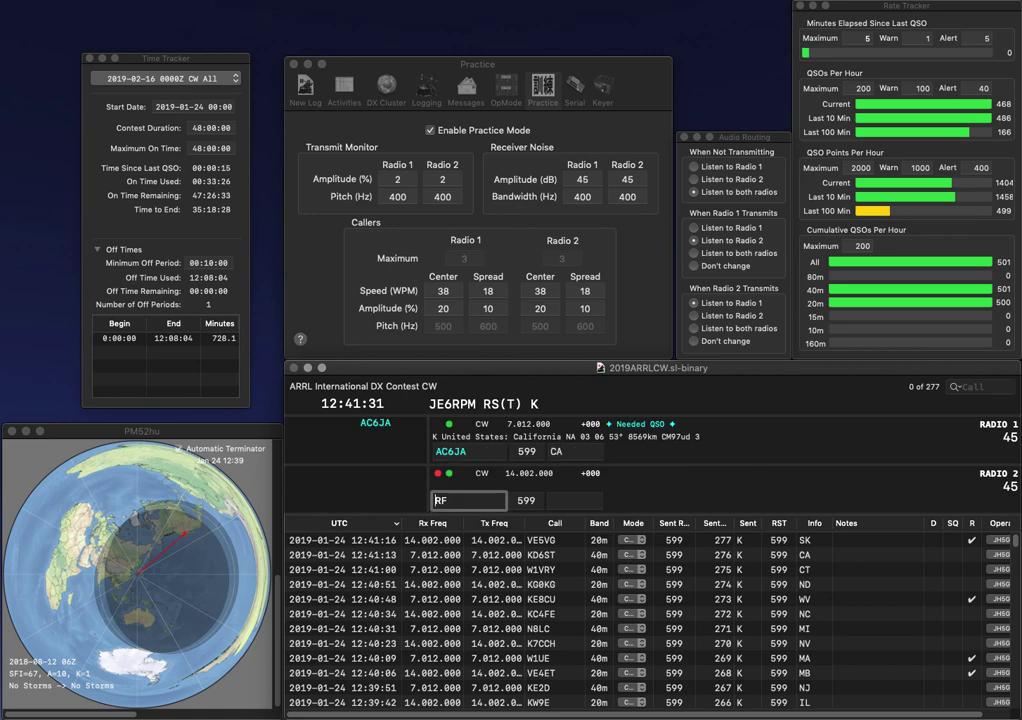
{"action": "key", "text": "Return"}
{"action": "type", "text": "K5T"}
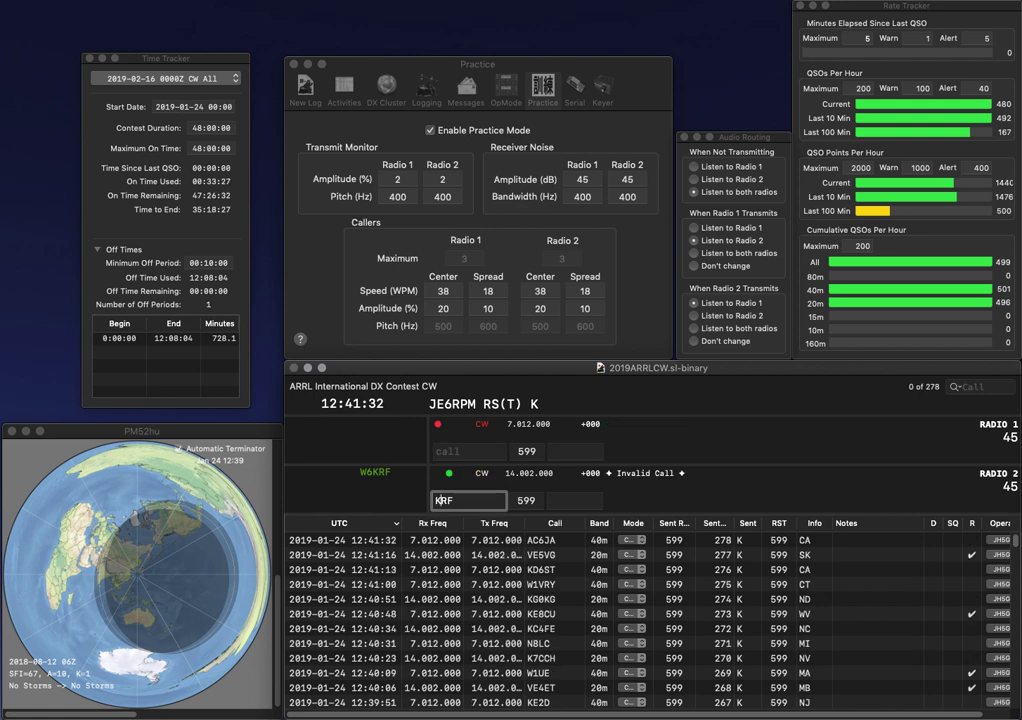
{"action": "key", "text": "Delete"}
{"action": "type", "text": "O"}
{"action": "key", "text": "Return"}
{"action": "key", "text": "Return"}
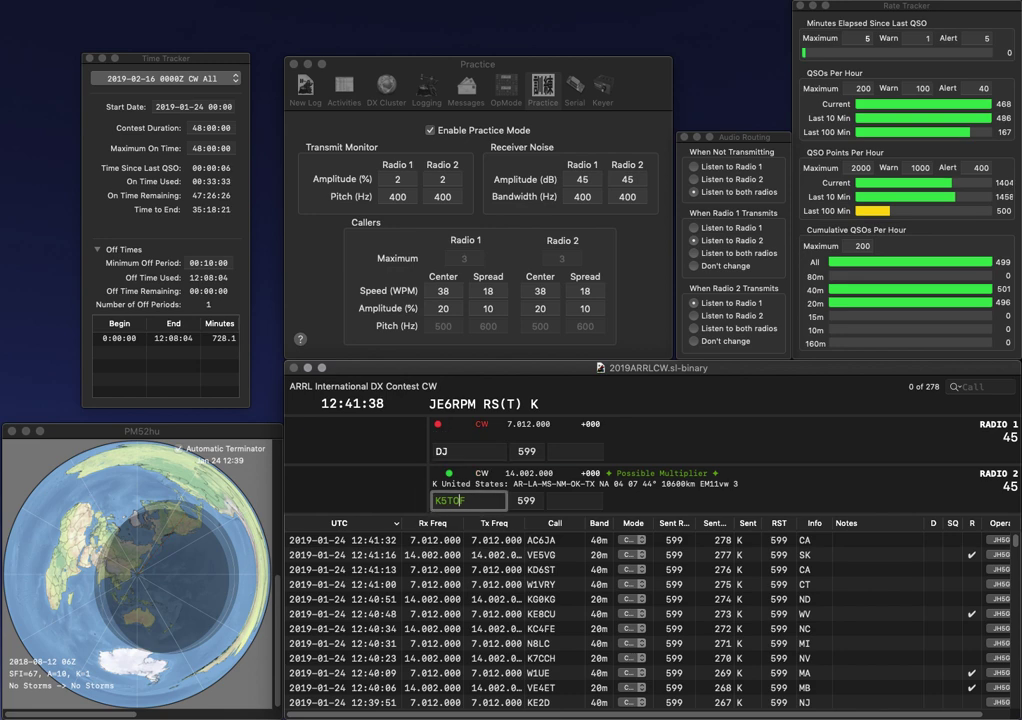
{"action": "key", "text": "Left"}
{"action": "key", "text": "BackSpace"}
{"action": "type", "text": "N"}
{"action": "key", "text": "Return"}
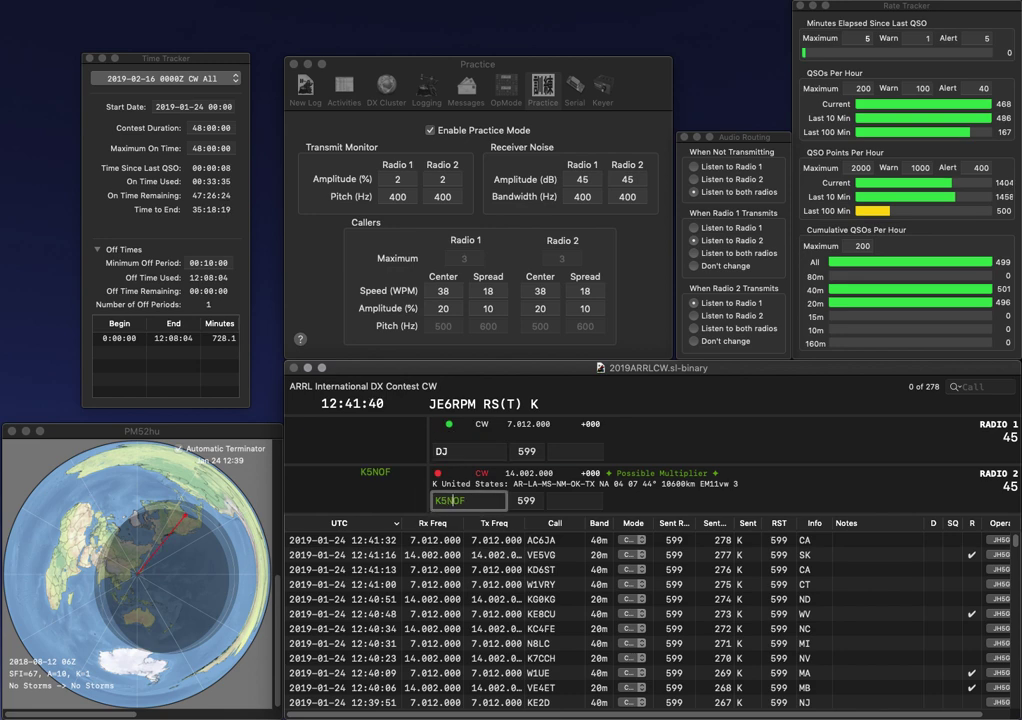
- Complete the Radio 1 call as K9DJ and send it
{"action": "type", "text": "9"}
{"action": "key", "text": "Home"}
{"action": "type", "text": "K"}
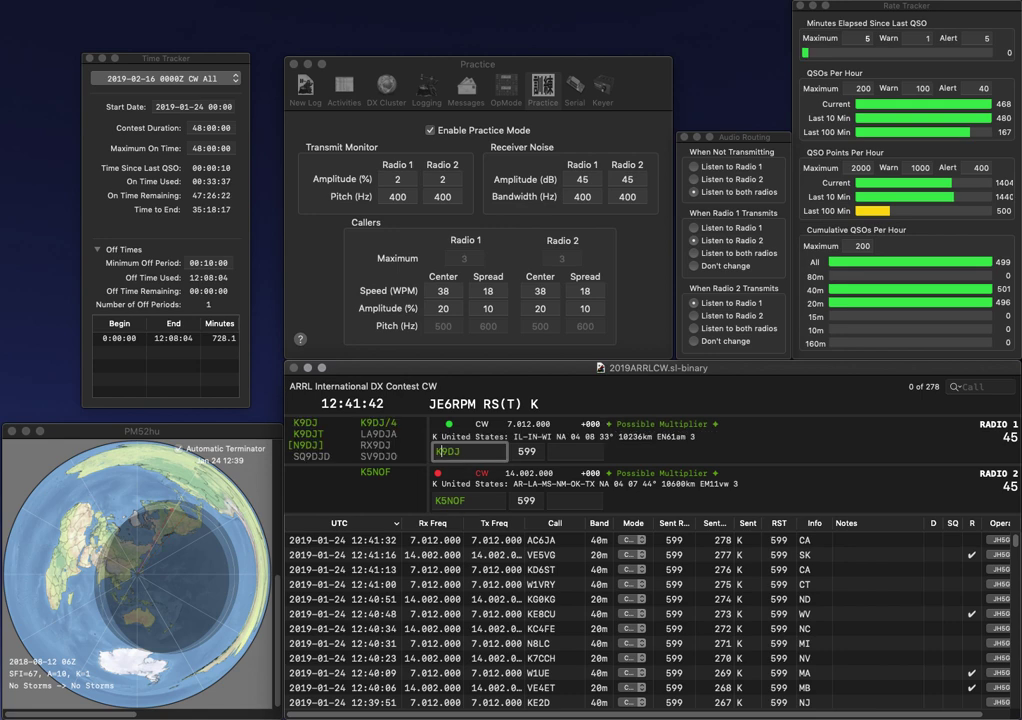
{"action": "key", "text": "Return"}
{"action": "key", "text": "space"}
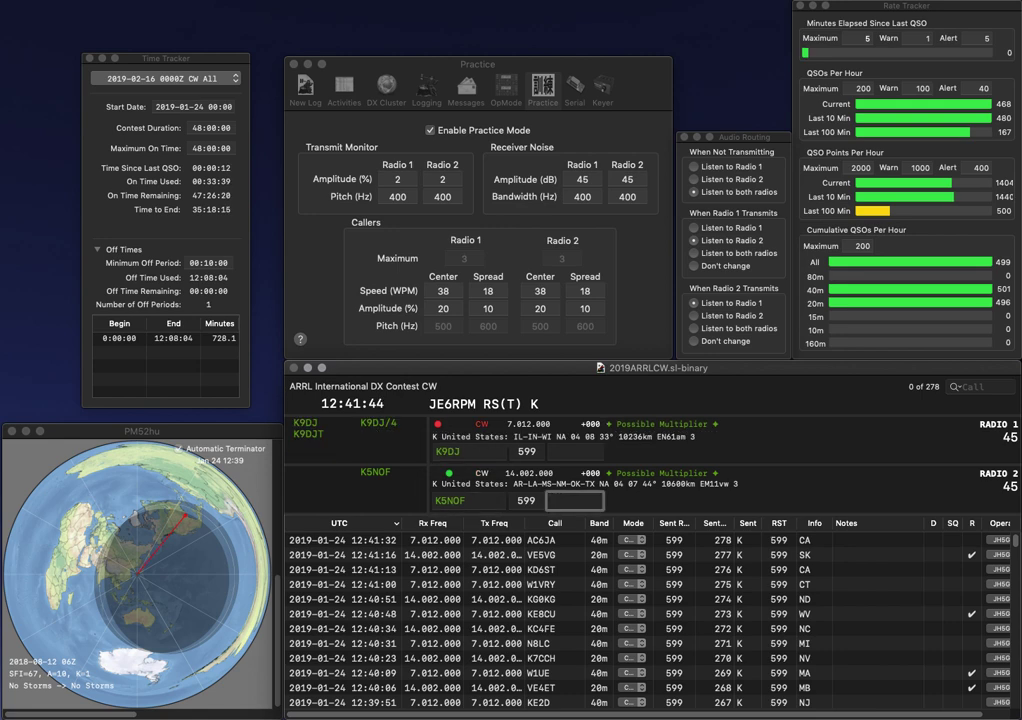
- Log K5NOF with exchange AR on Radio 2 and K9DJ with exchange IN on Radio 1
{"action": "type", "text": "A"}
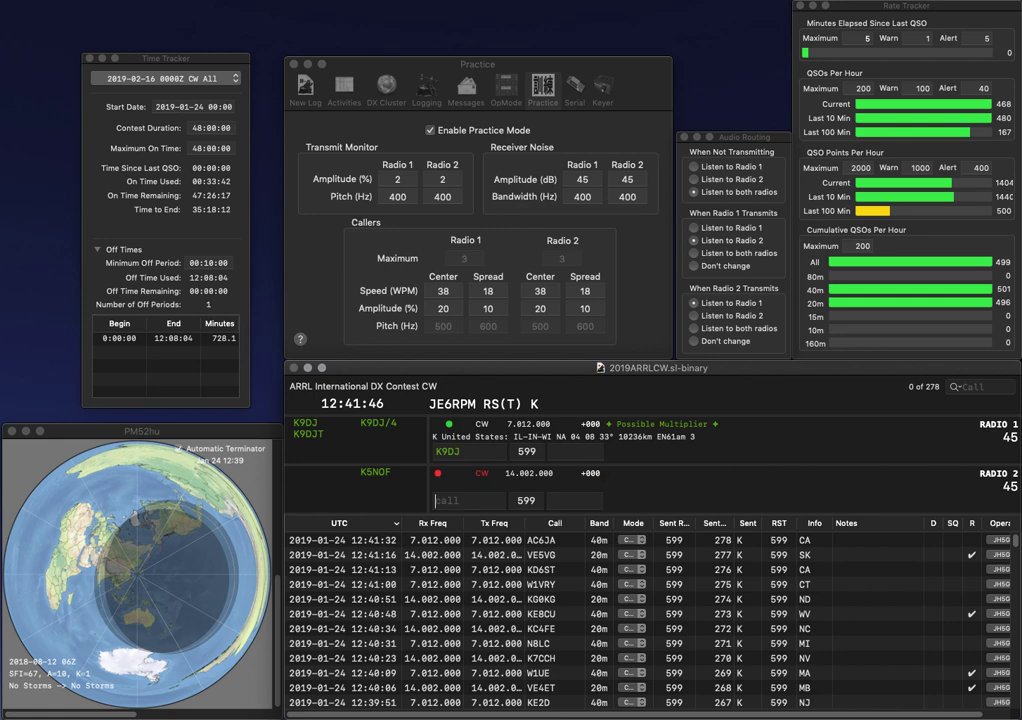
{"action": "type", "text": "R"}
{"action": "key", "text": "Return"}
{"action": "type", "text": "I"}
{"action": "key", "text": "Return"}
{"action": "type", "text": "W4SF"}
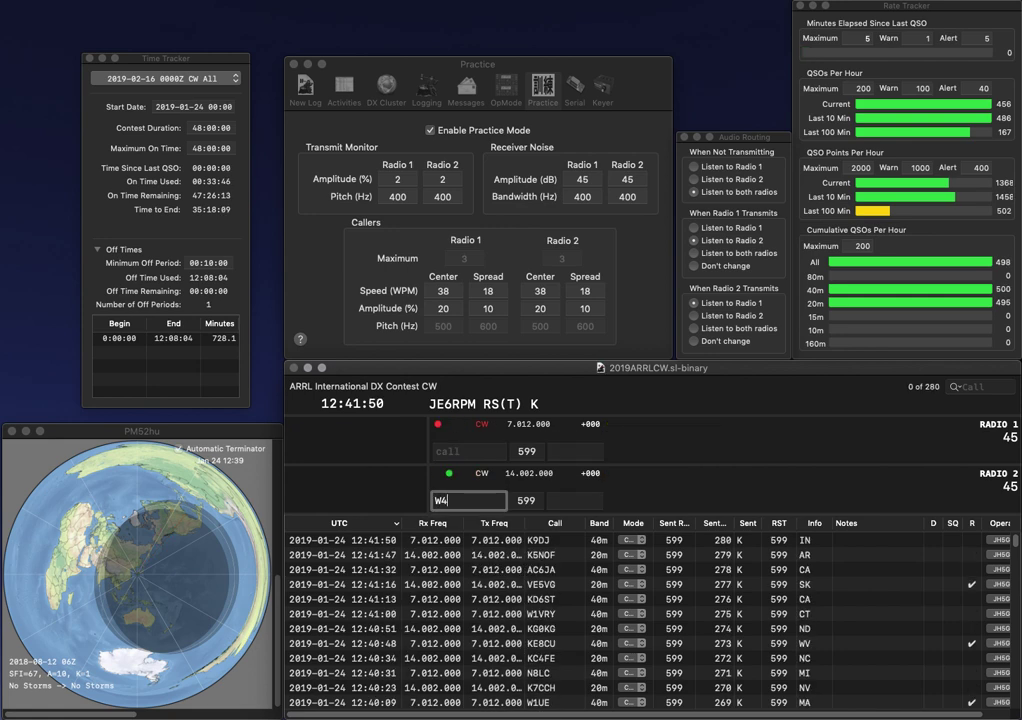
{"action": "key", "text": "BackSpace"}
{"action": "key", "text": "BackSpace"}
{"action": "type", "text": "HFH"}
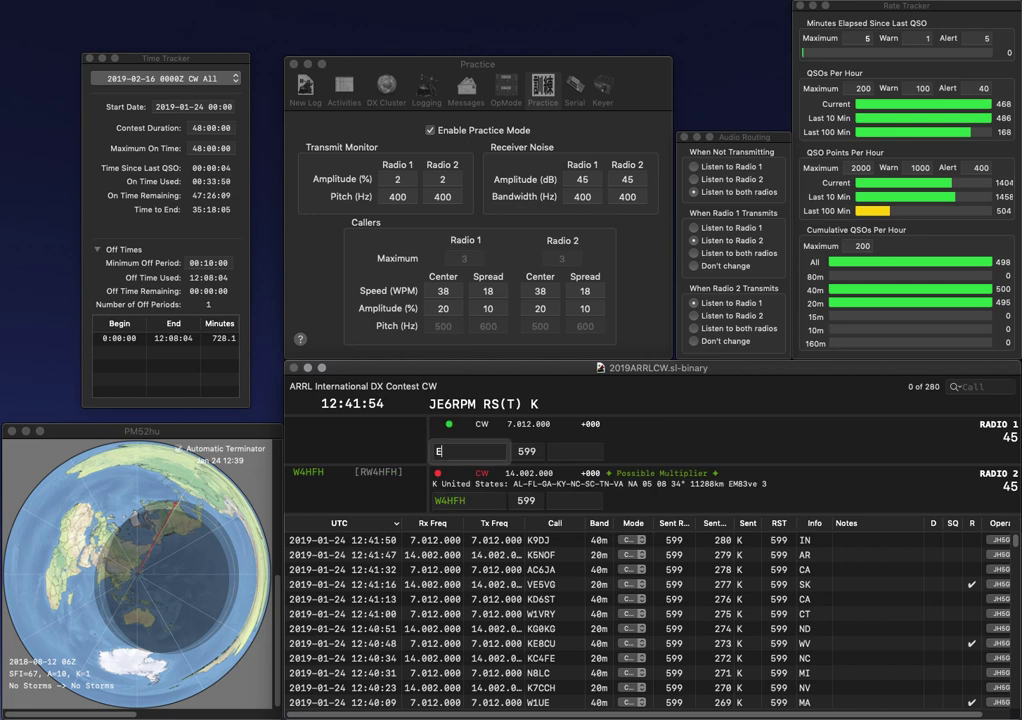
{"action": "key", "text": "Return"}
{"action": "type", "text": "ET"}
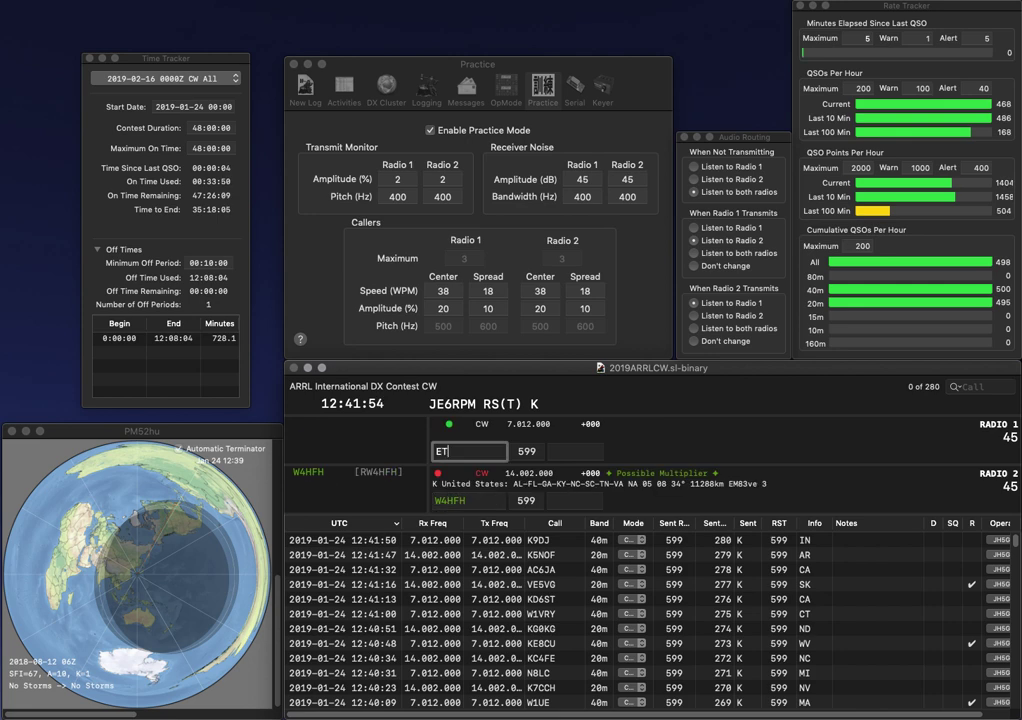
{"action": "type", "text": "JN2"}
{"action": "key", "text": "Return"}
{"action": "key", "text": "space"}
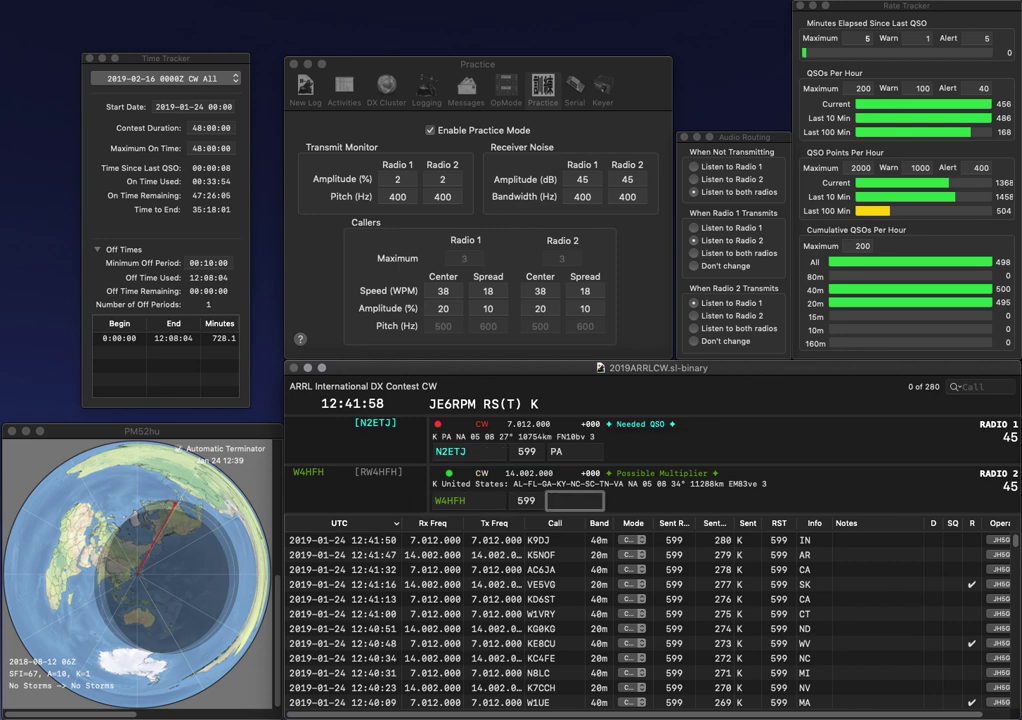
{"action": "type", "text": "GA"}
{"action": "key", "text": "Return"}
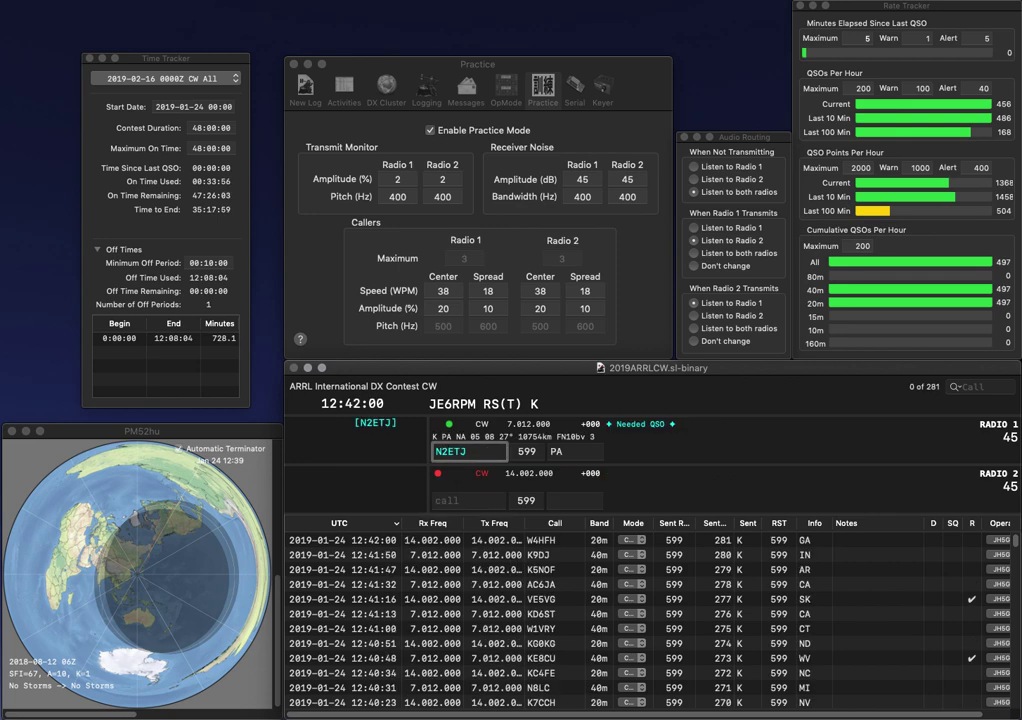
{"action": "key", "text": "Return"}
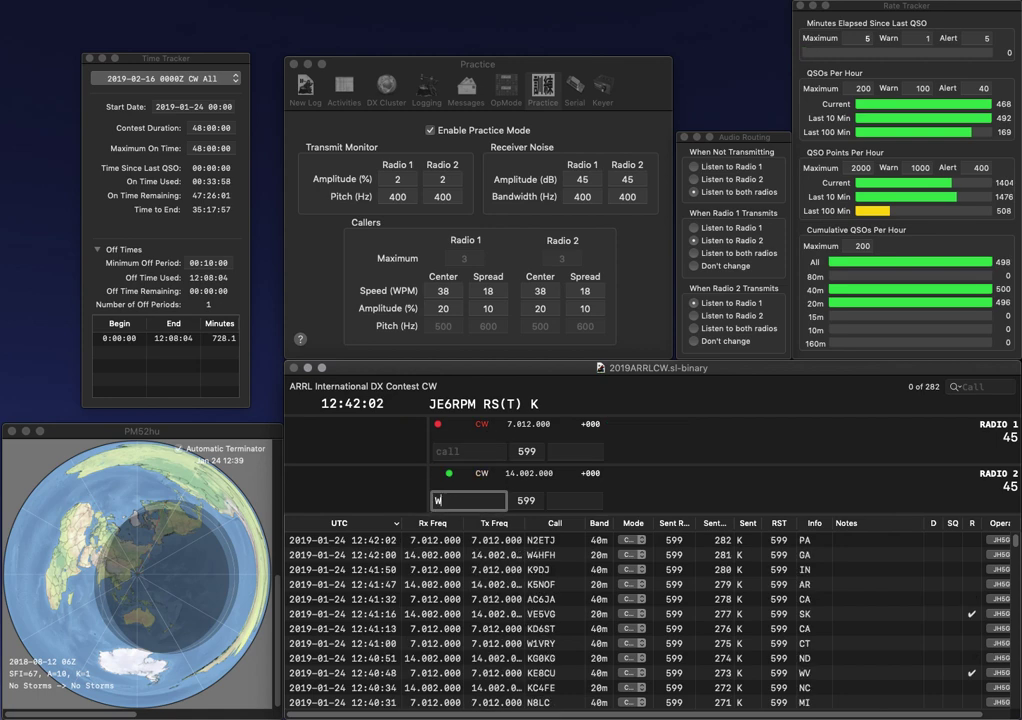
- Try the call W97XF on Radio 2, clearing it again, and send the partial call H on Radio 1
{"action": "type", "text": "W97XF"}
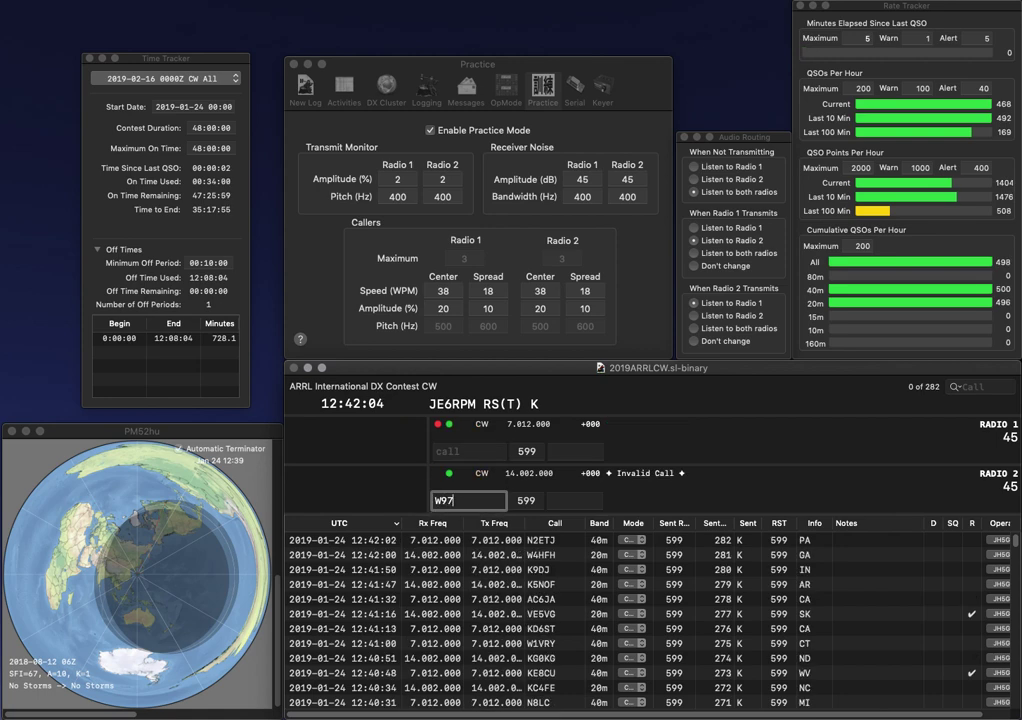
{"action": "key", "text": "Return"}
{"action": "type", "text": "H"}
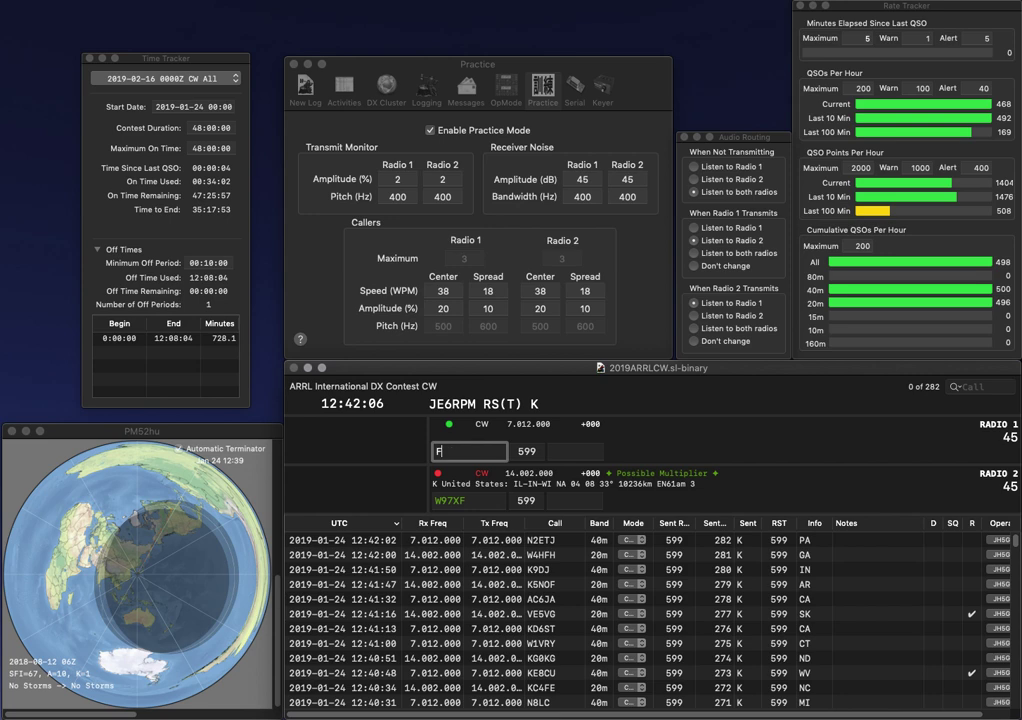
{"action": "key", "text": "Escape"}
{"action": "key", "text": "Return"}
{"action": "left_click", "coordinate": [468, 500]}
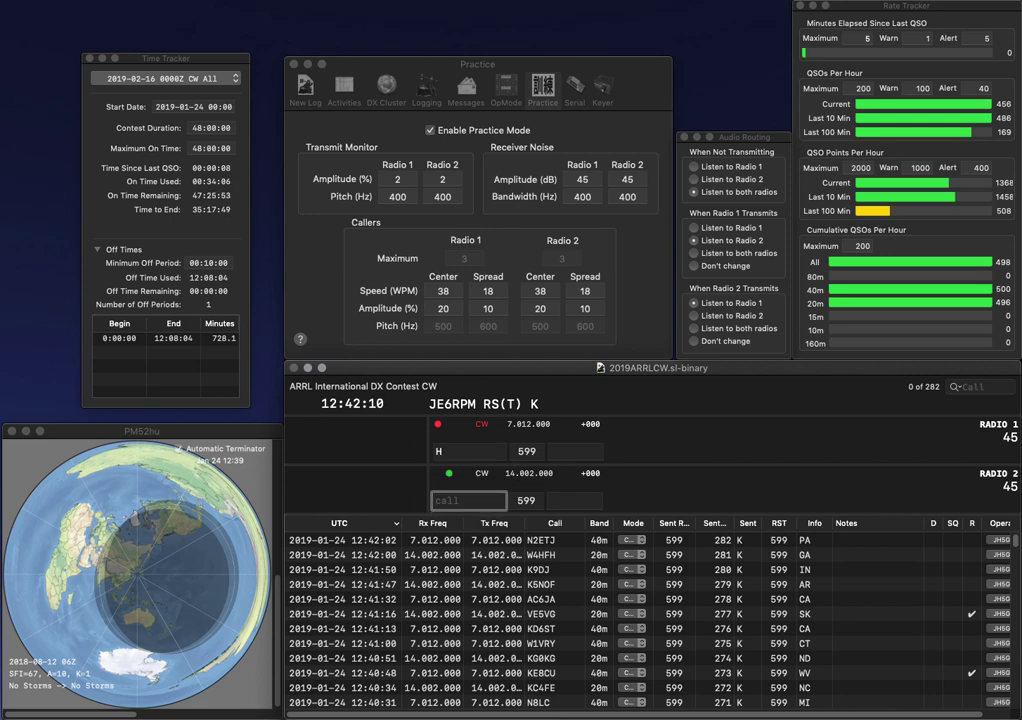
- Send the partial call WA1 on Radio 2 and extend the Radio 1 call to WNH
{"action": "type", "text": "WA1"}
{"action": "key", "text": "Return"}
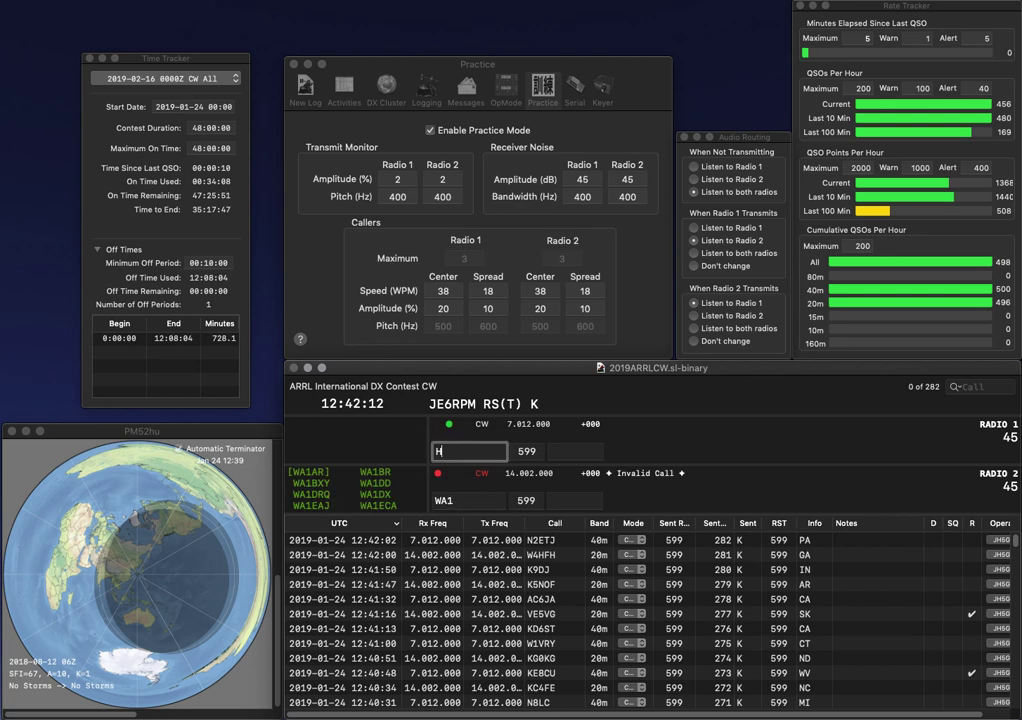
{"action": "type", "text": "N"}
{"action": "type", "text": "W"}
{"action": "key", "text": "Return"}
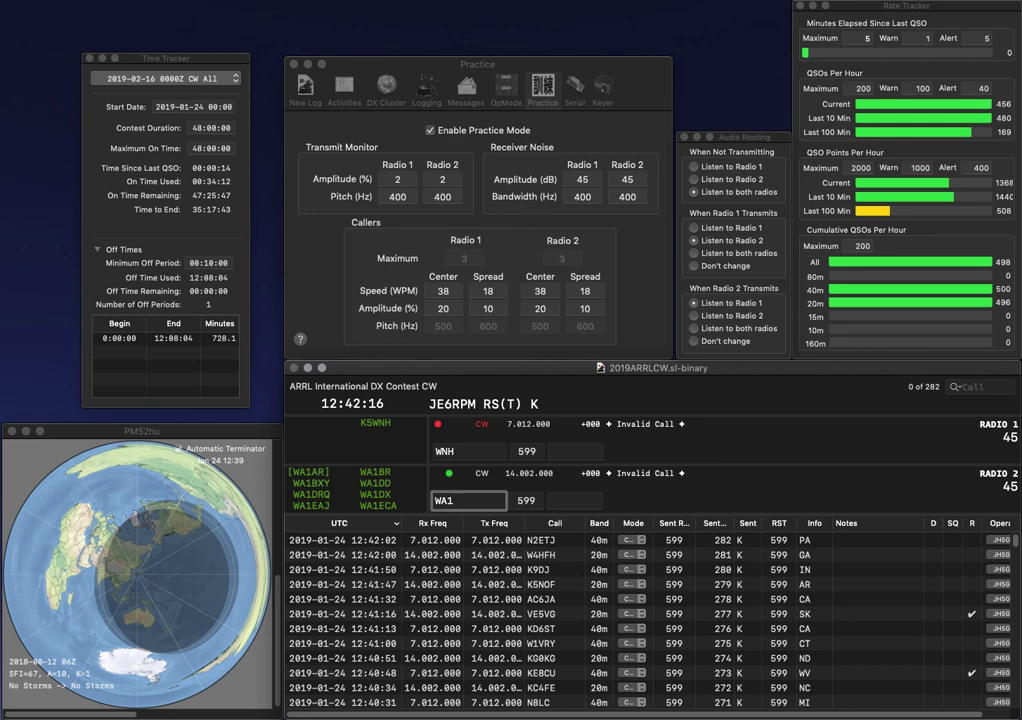
{"action": "type", "text": "QDX"}
{"action": "key", "text": "Return"}
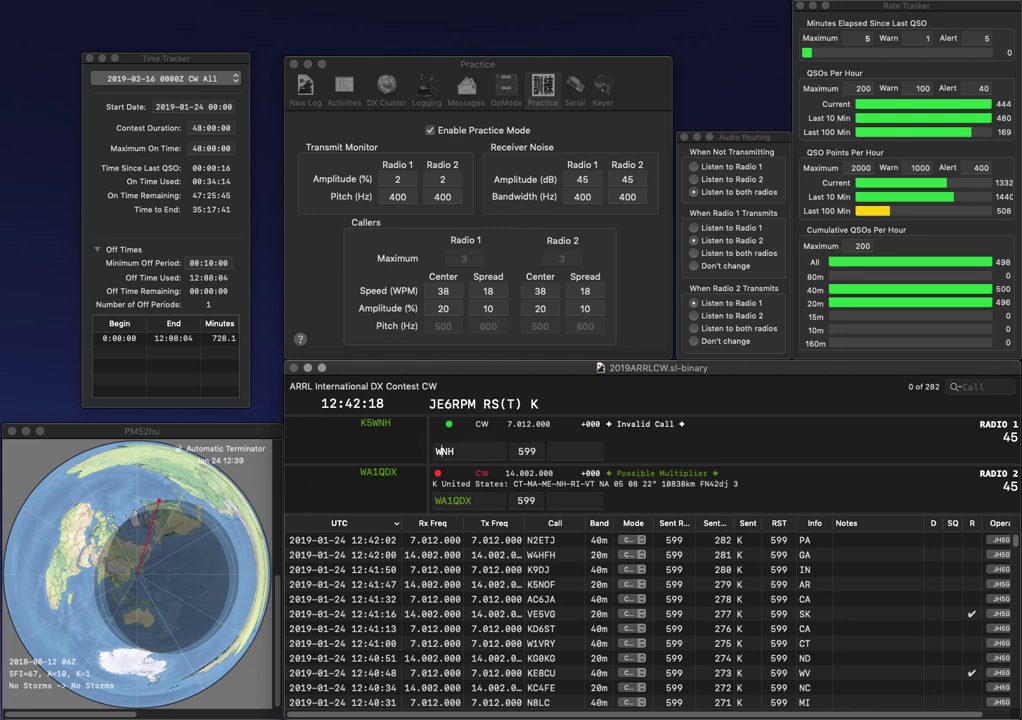
{"action": "type", "text": "7"}
{"action": "key", "text": "Right"}
{"action": "type", "text": "B"}
{"action": "key", "text": "Return"}
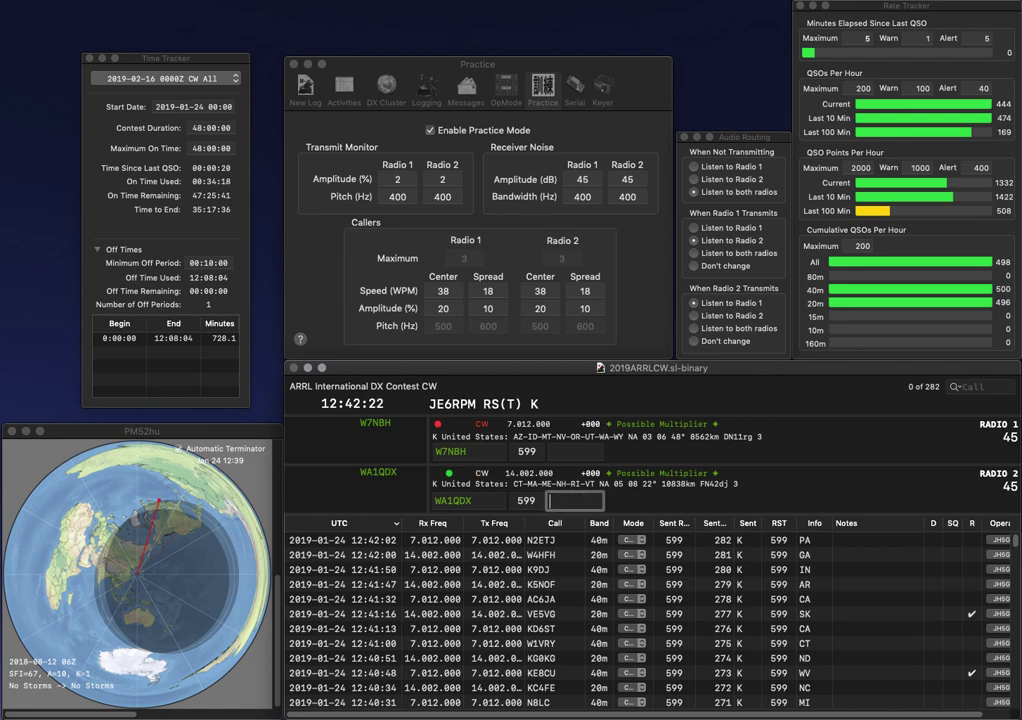
{"action": "type", "text": "NH"}
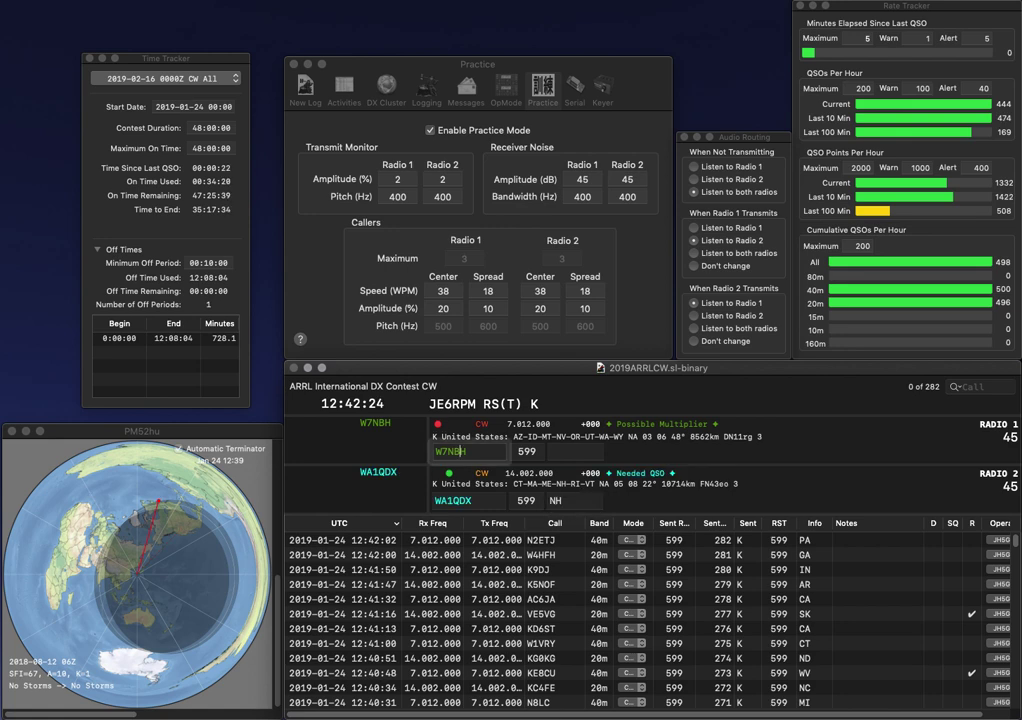
{"action": "key", "text": "Return"}
{"action": "type", "text": "OR"}
{"action": "key", "text": "Return"}
{"action": "type", "text": "WB8YXF"}
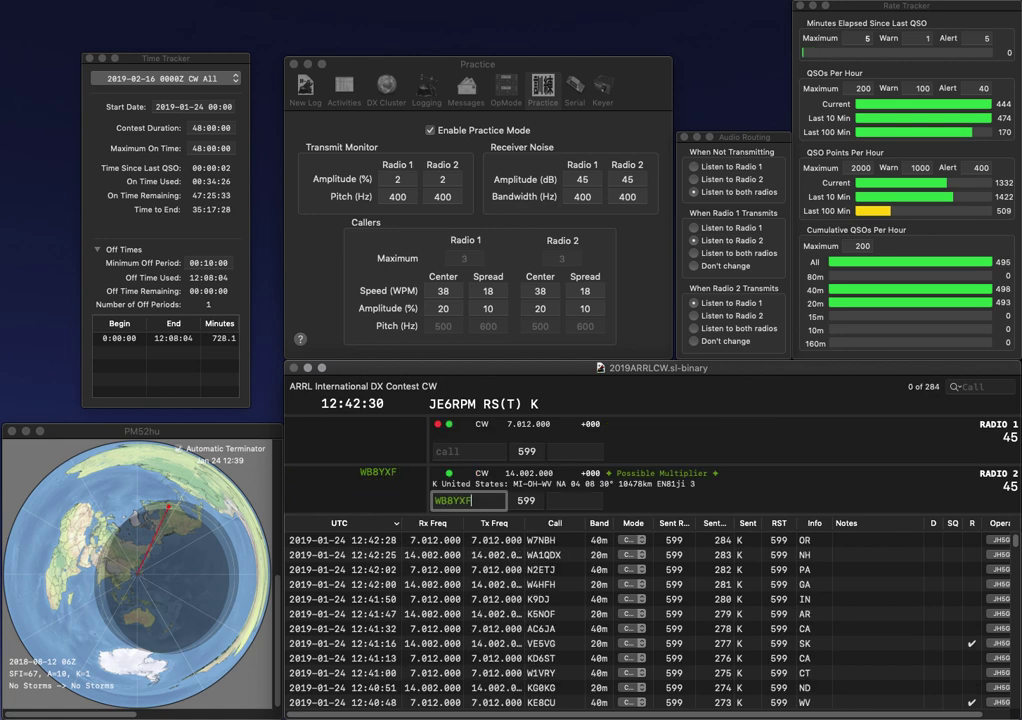
{"action": "key", "text": "Return"}
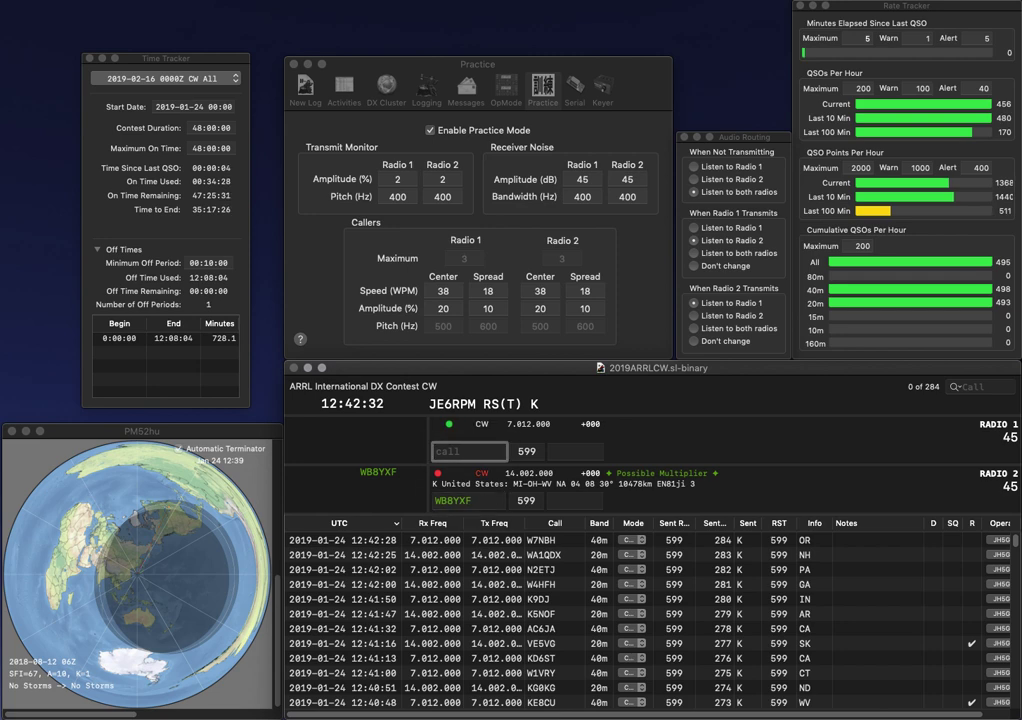
{"action": "type", "text": "VE6CP"}
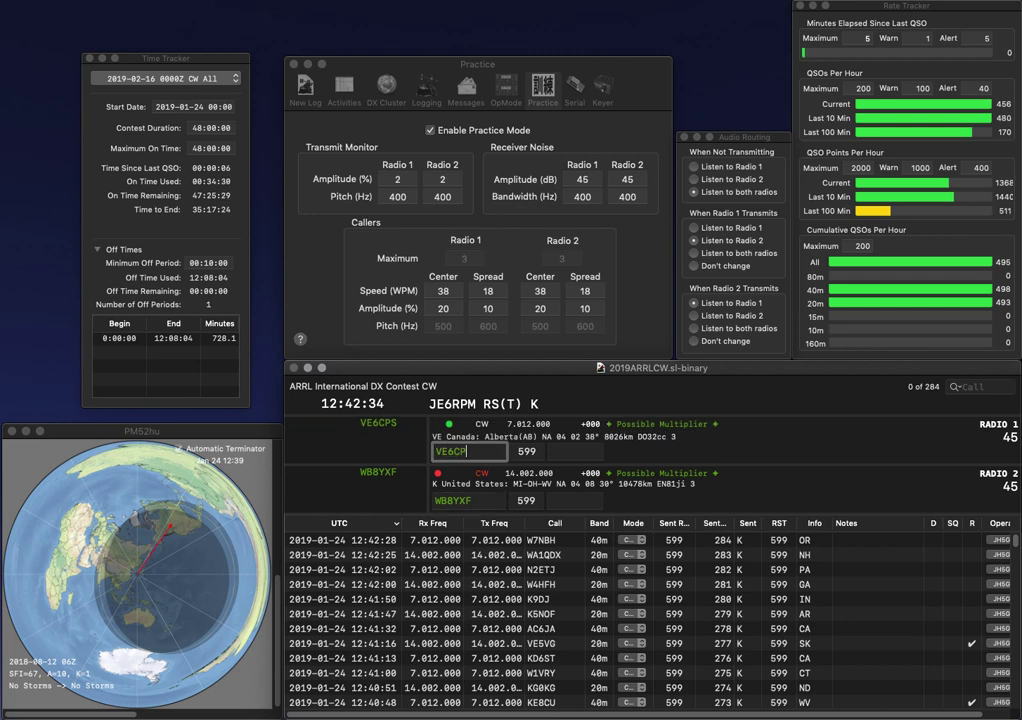
{"action": "type", "text": "S"}
{"action": "key", "text": "Return"}
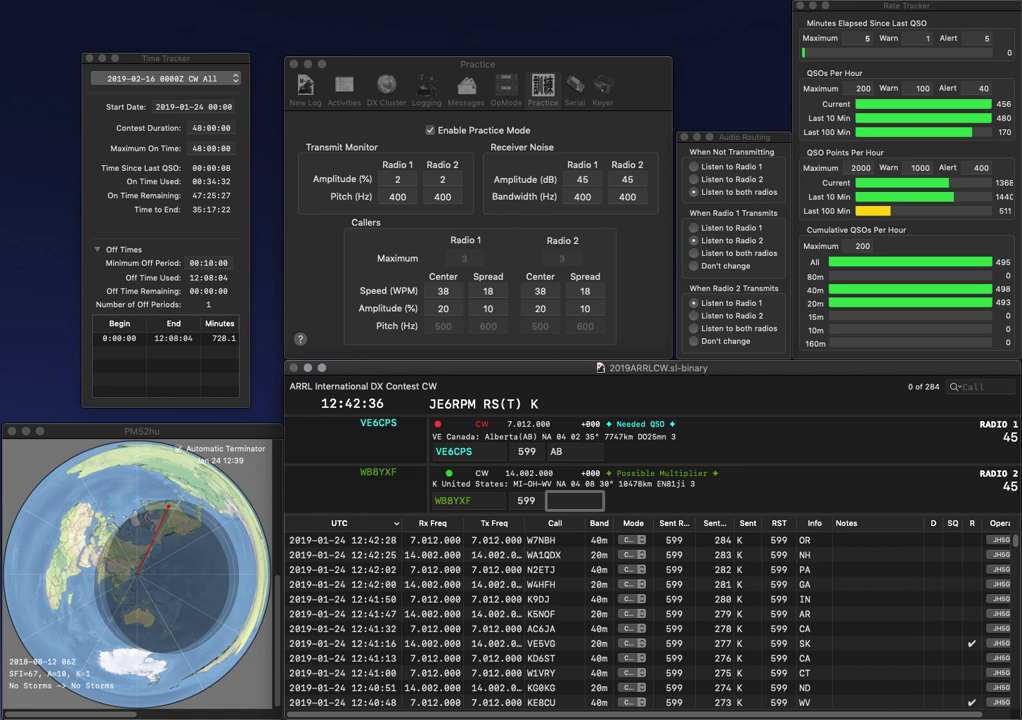
{"action": "type", "text": "WV"}
{"action": "key", "text": "Return"}
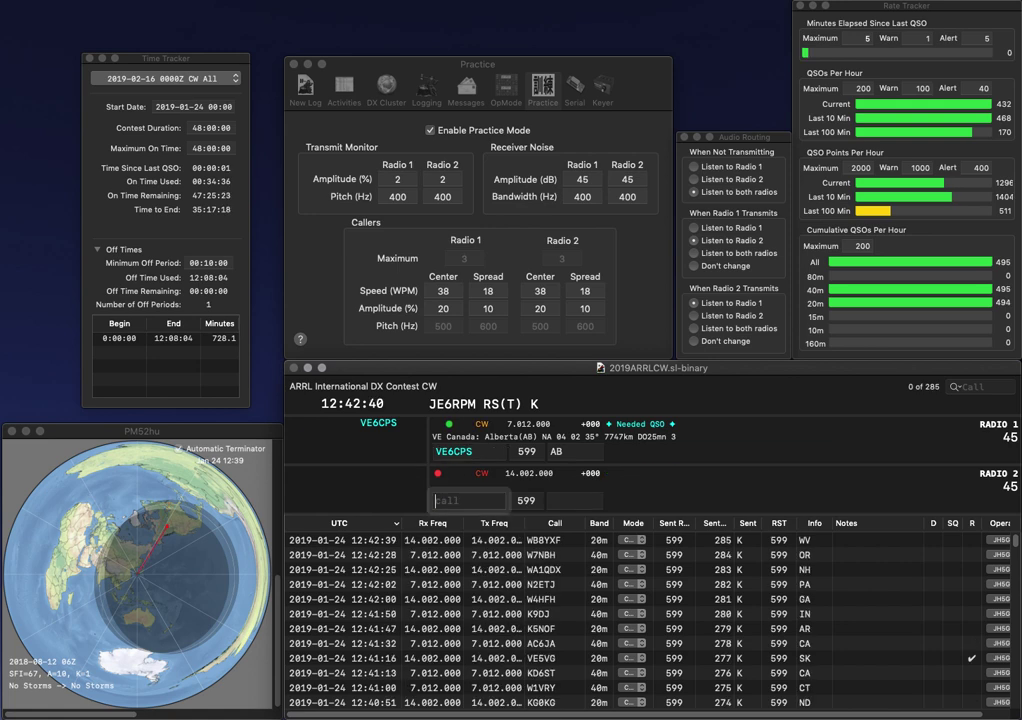
{"action": "key", "text": "Return"}
{"action": "type", "text": "0A"}
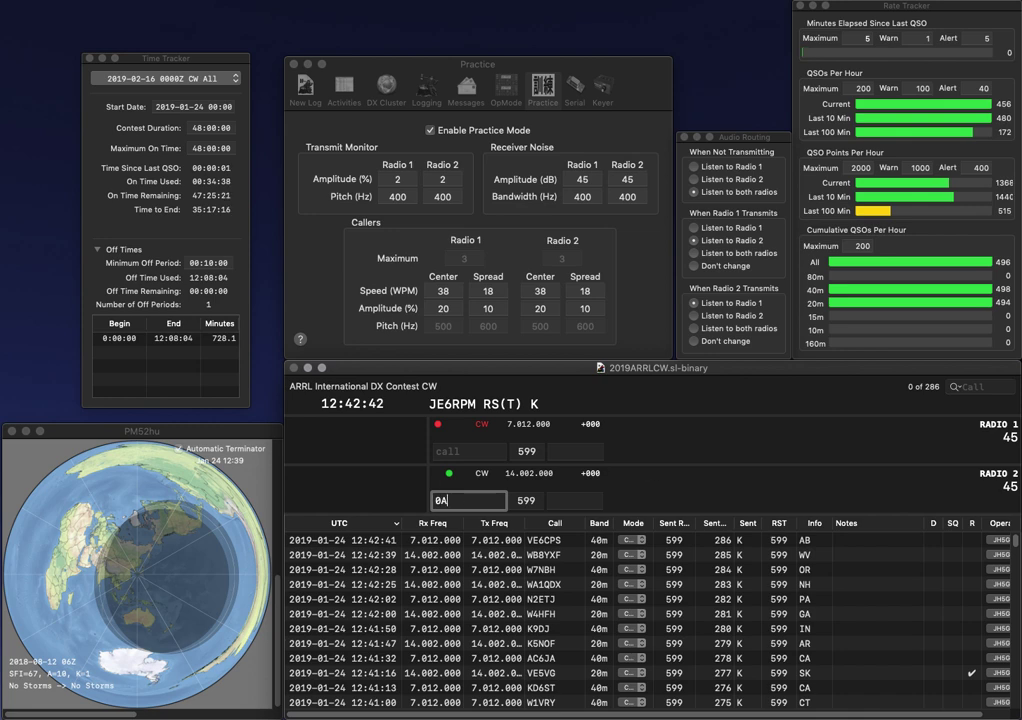
{"action": "key", "text": "Return"}
{"action": "type", "text": "NC5G"}
{"action": "key", "text": "Return"}
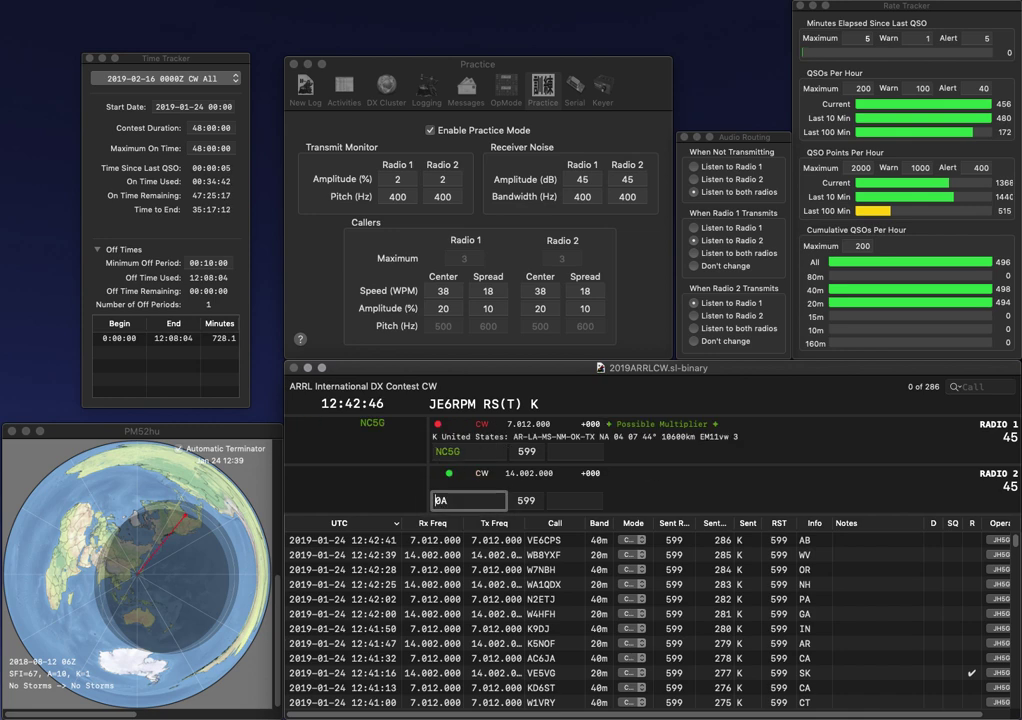
{"action": "type", "text": "AA"}
{"action": "key", "text": "Return"}
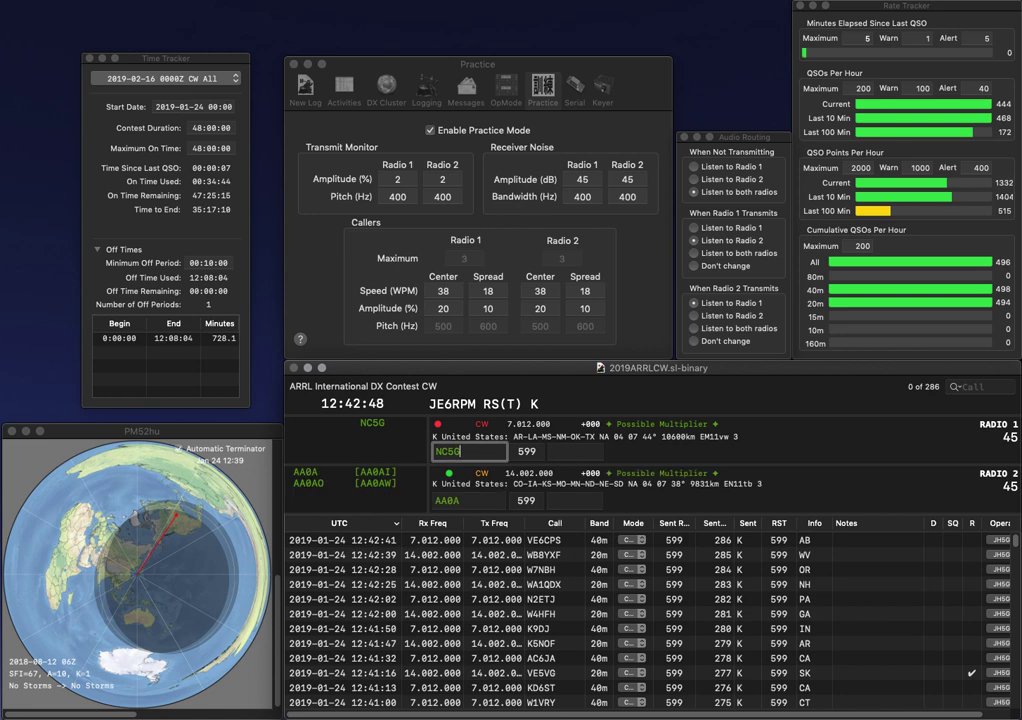
- Log NC5G with exchange MS on Radio 1 and AA0A with exchange CO on Radio 2
{"action": "type", "text": "MS"}
{"action": "key", "text": "Return"}
{"action": "type", "text": "CA"}
{"action": "key", "text": "BackSpace"}
{"action": "type", "text": "O"}
{"action": "key", "text": "Return"}
{"action": "type", "text": "K5ALU"}
{"action": "key", "text": "Return"}
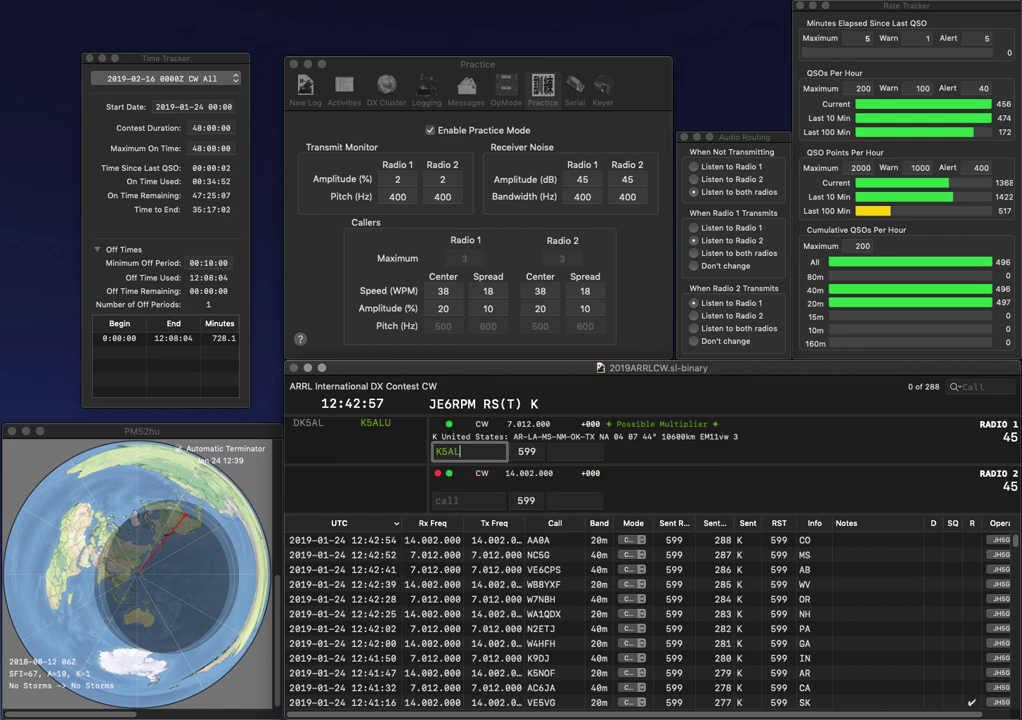
{"action": "type", "text": "N4KM"}
{"action": "key", "text": "Return"}
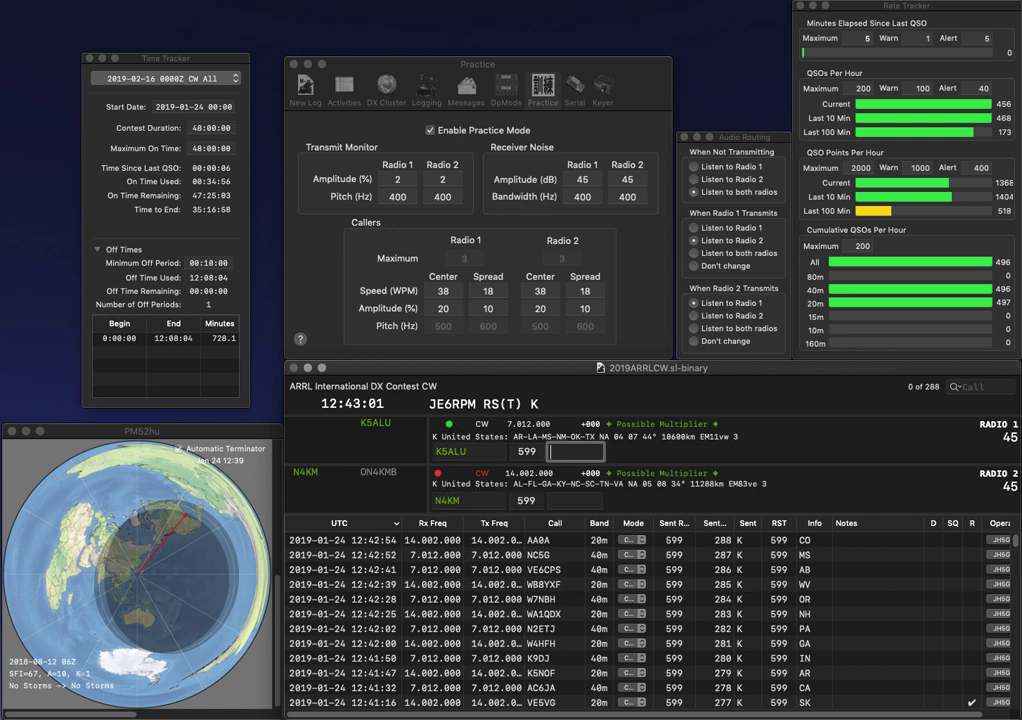
{"action": "type", "text": "NM"}
{"action": "key", "text": "Return"}
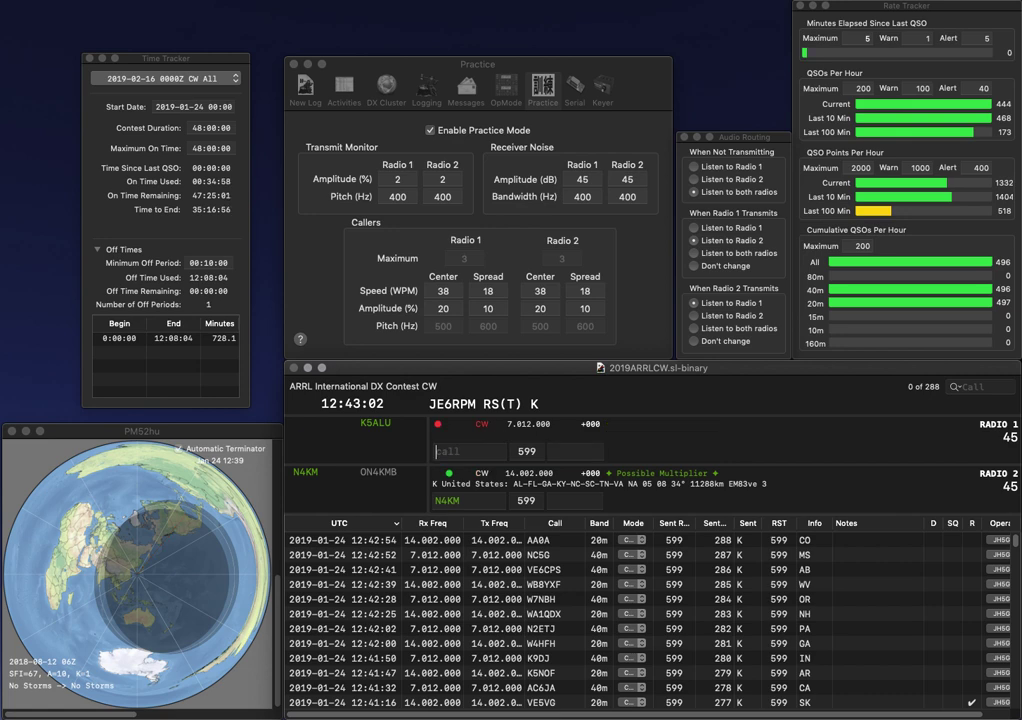
{"action": "type", "text": "NC"}
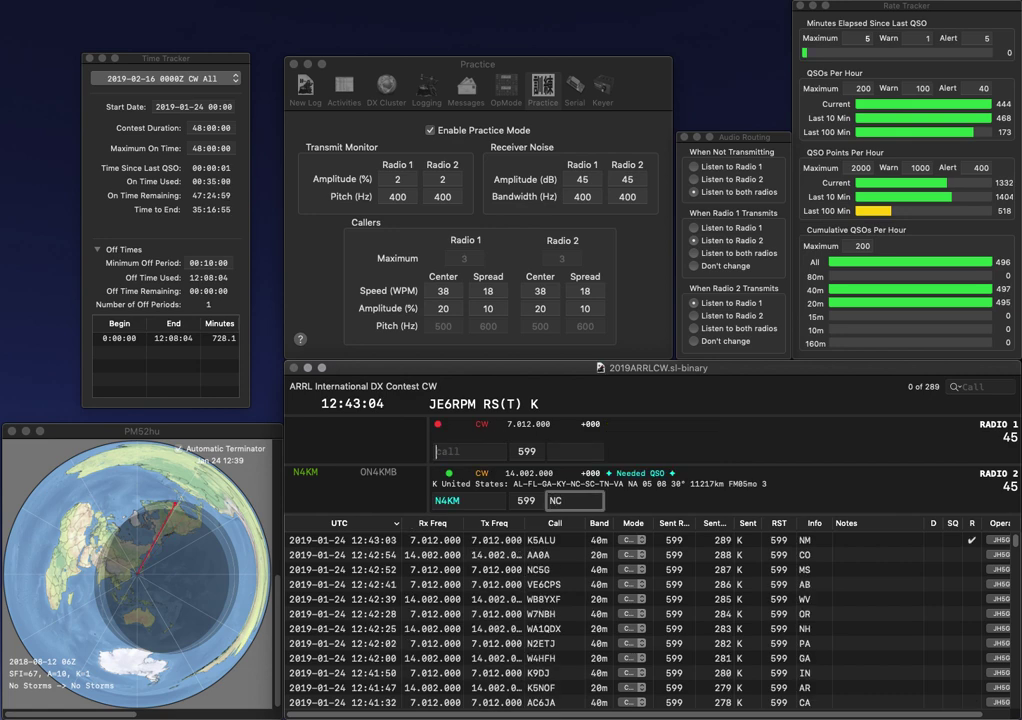
{"action": "key", "text": "Return"}
{"action": "type", "text": "KC6"}
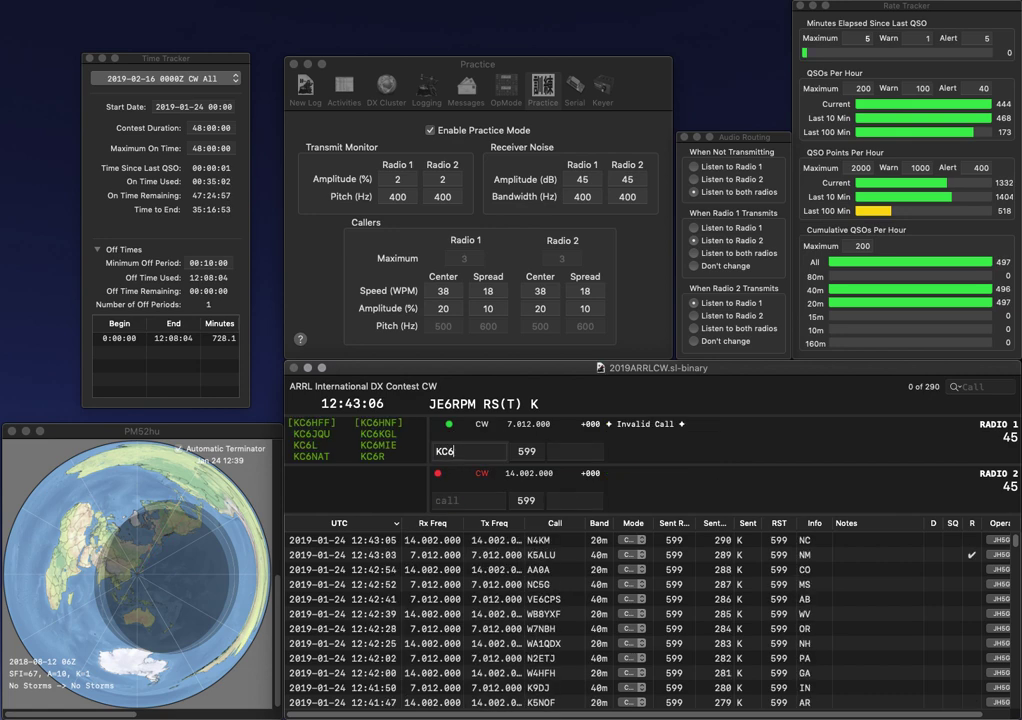
{"action": "type", "text": "OJR"}
{"action": "key", "text": "Return"}
{"action": "type", "text": "KD5R"}
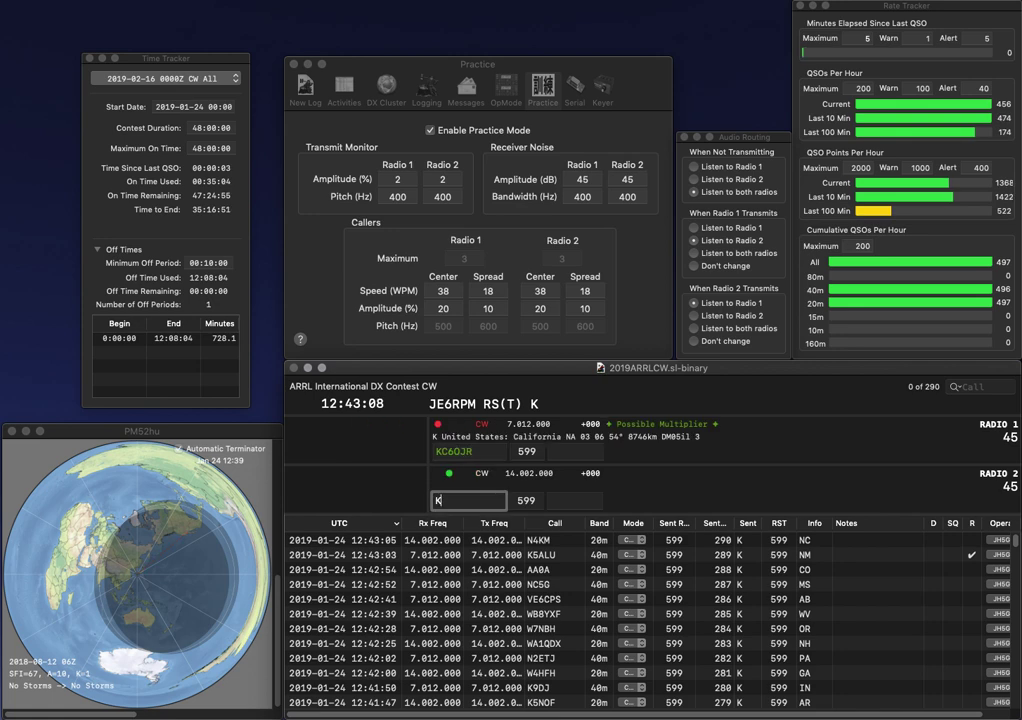
{"action": "key", "text": "Return"}
{"action": "key", "text": "Left"}
{"action": "key", "text": "Left"}
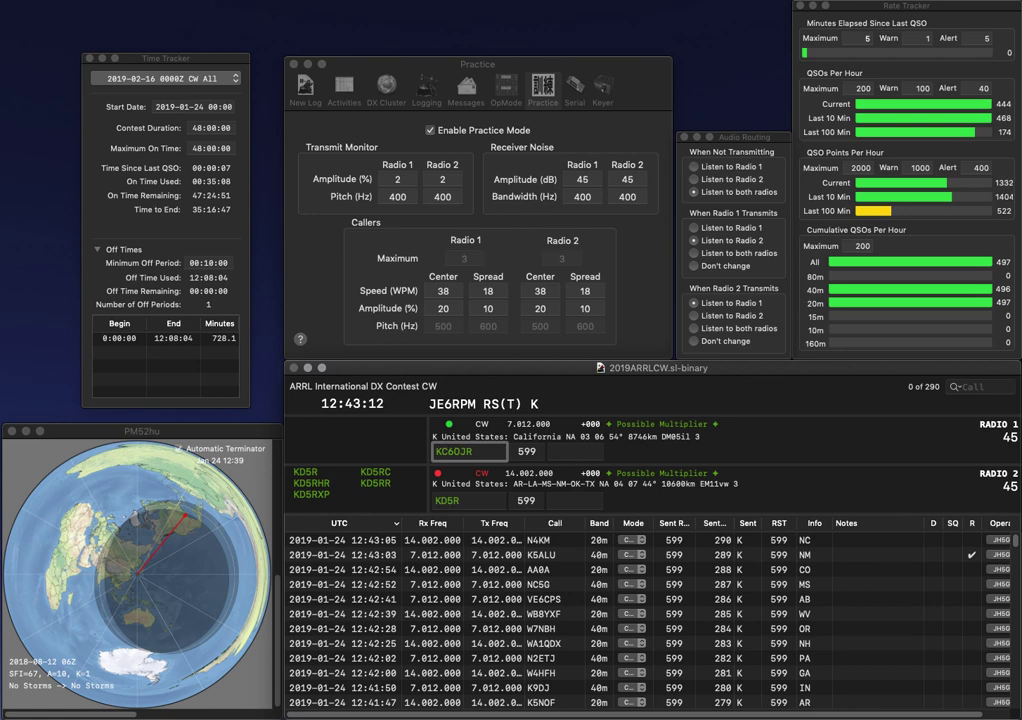
{"action": "key", "text": "BackSpace"}
{"action": "type", "text": "K"}
{"action": "key", "text": "Return"}
{"action": "key", "text": "space"}
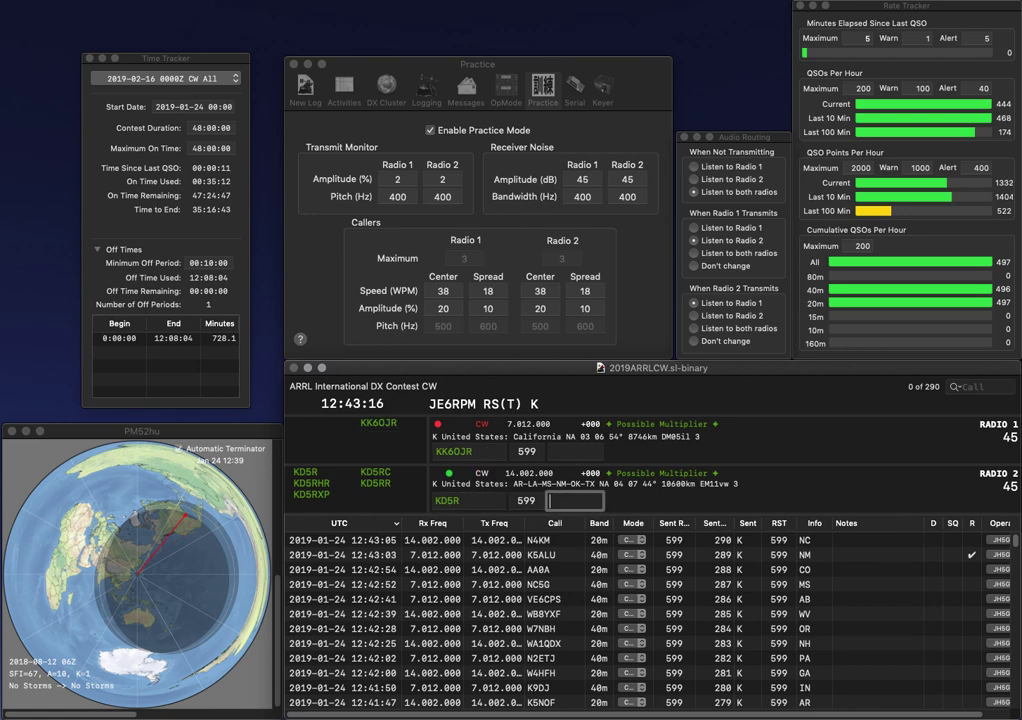
- Log KD5R with exchange LA on Radio 2 and KK6OJR with exchange CA on Radio 1
{"action": "type", "text": "LA"}
{"action": "key", "text": "Return"}
{"action": "type", "text": "CA"}
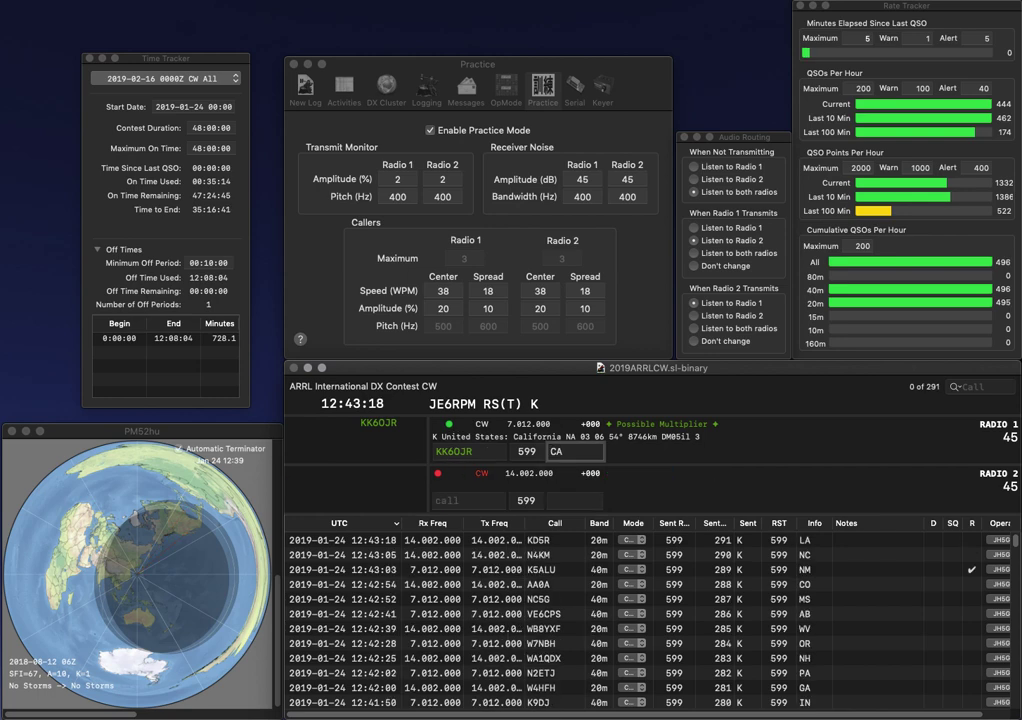
{"action": "key", "text": "Return"}
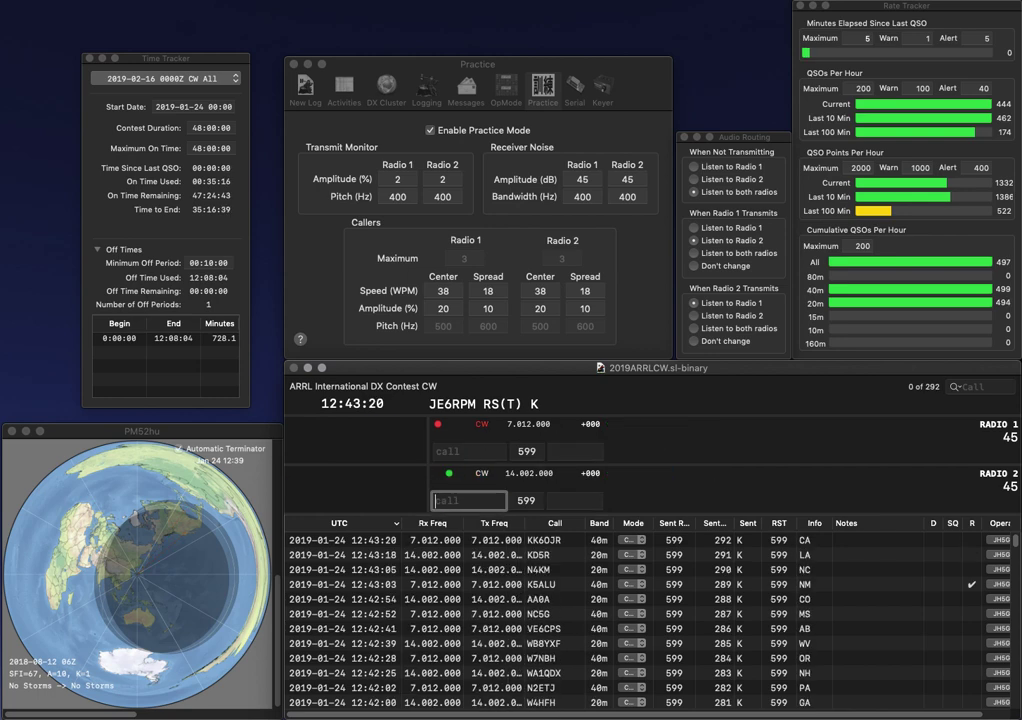
- Enter W3C/CUM on Radio 2 and the partial call WWF on Radio 1, and log W3C/CUM with exchange PA
{"action": "type", "text": "W3CX"}
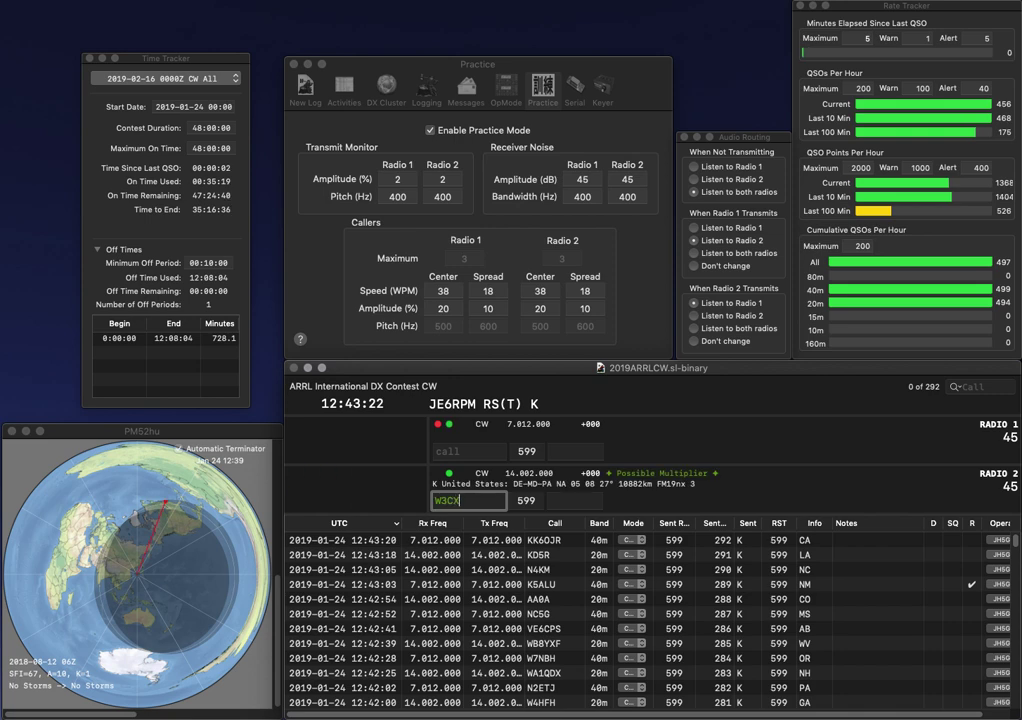
{"action": "key", "text": "BackSpace"}
{"action": "type", "text": "/CUM"}
{"action": "key", "text": "Return"}
{"action": "type", "text": "WW"}
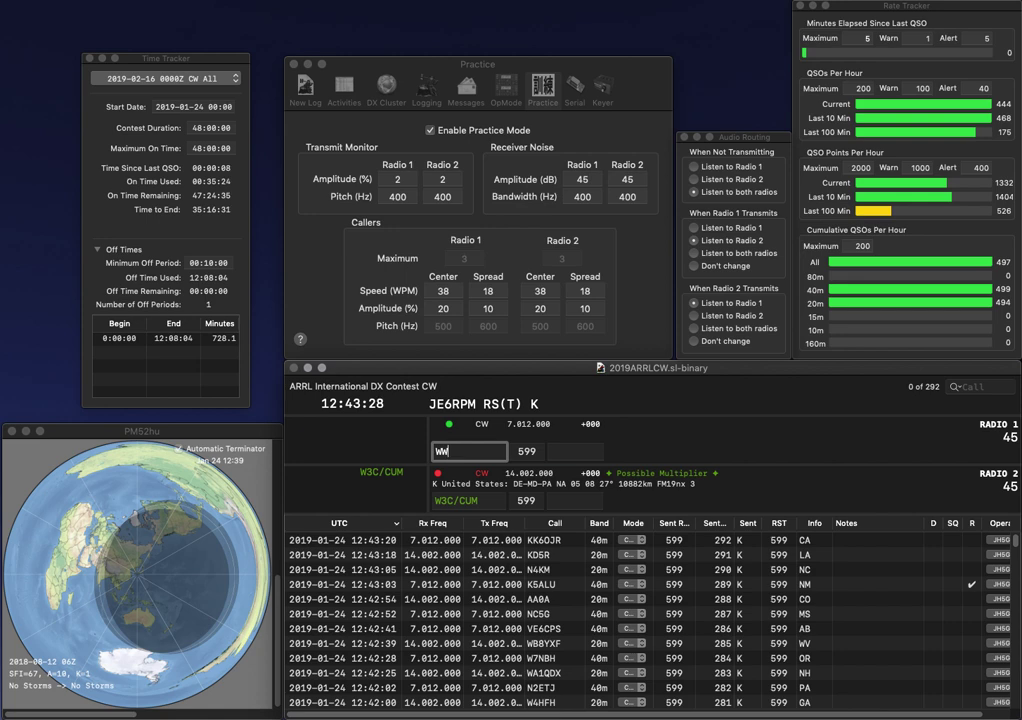
{"action": "type", "text": "F"}
{"action": "key", "text": "Return"}
{"action": "key", "text": "space"}
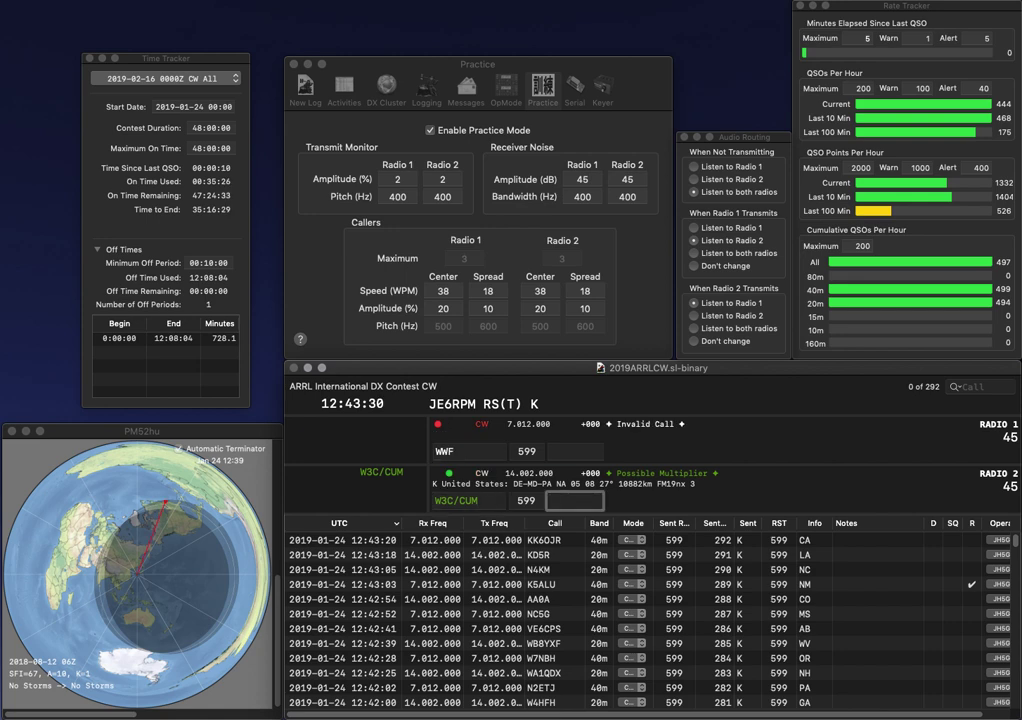
{"action": "type", "text": "PA"}
{"action": "key", "text": "Return"}
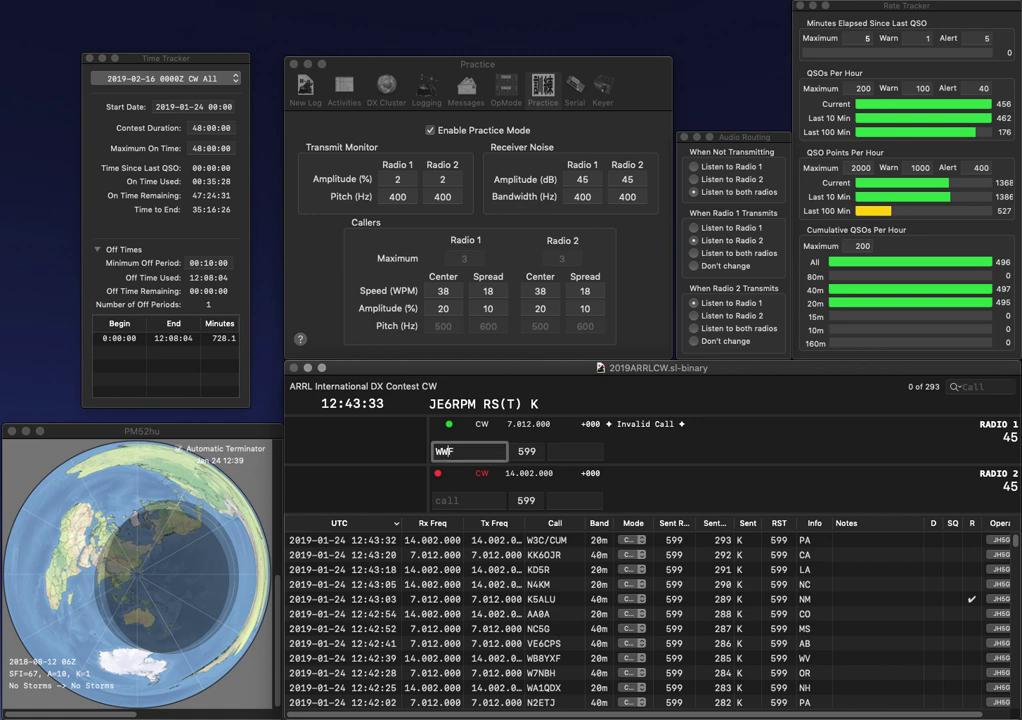
{"action": "key", "text": "Left"}
{"action": "type", "text": "9"}
{"action": "key", "text": "Return"}
{"action": "type", "text": "AA7TW"}
{"action": "key", "text": "Return"}
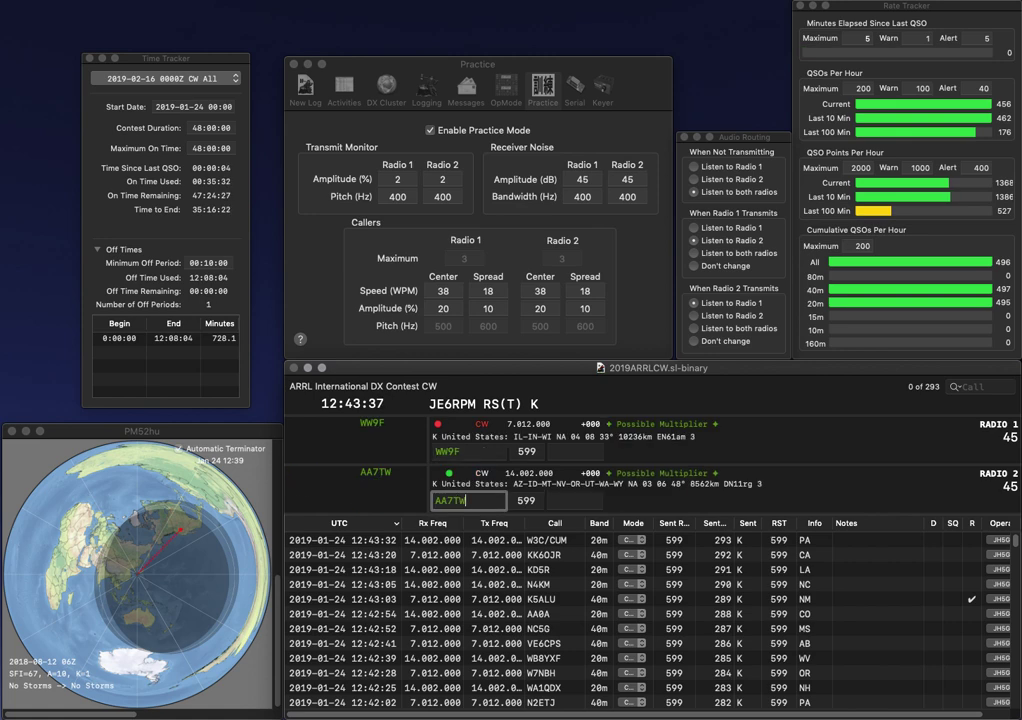
- Log WW9F with exchange IN on Radio 1 and AA7TW with exchange AZ on Radio 2
{"action": "key", "text": "Return"}
{"action": "type", "text": "IN"}
{"action": "key", "text": "Return"}
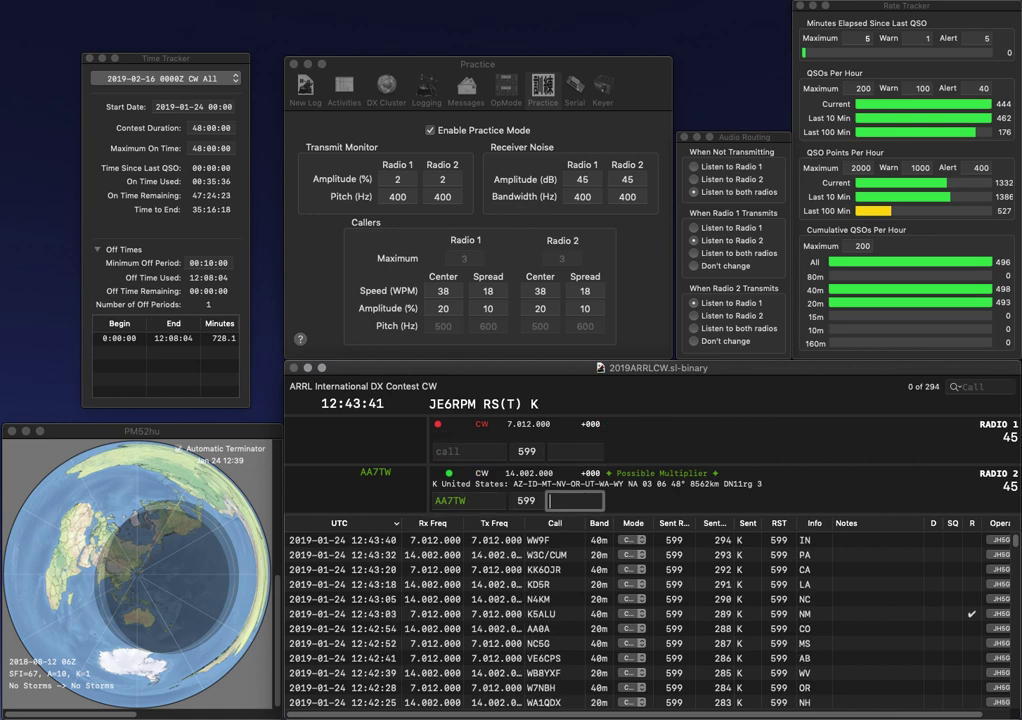
{"action": "type", "text": "A"}
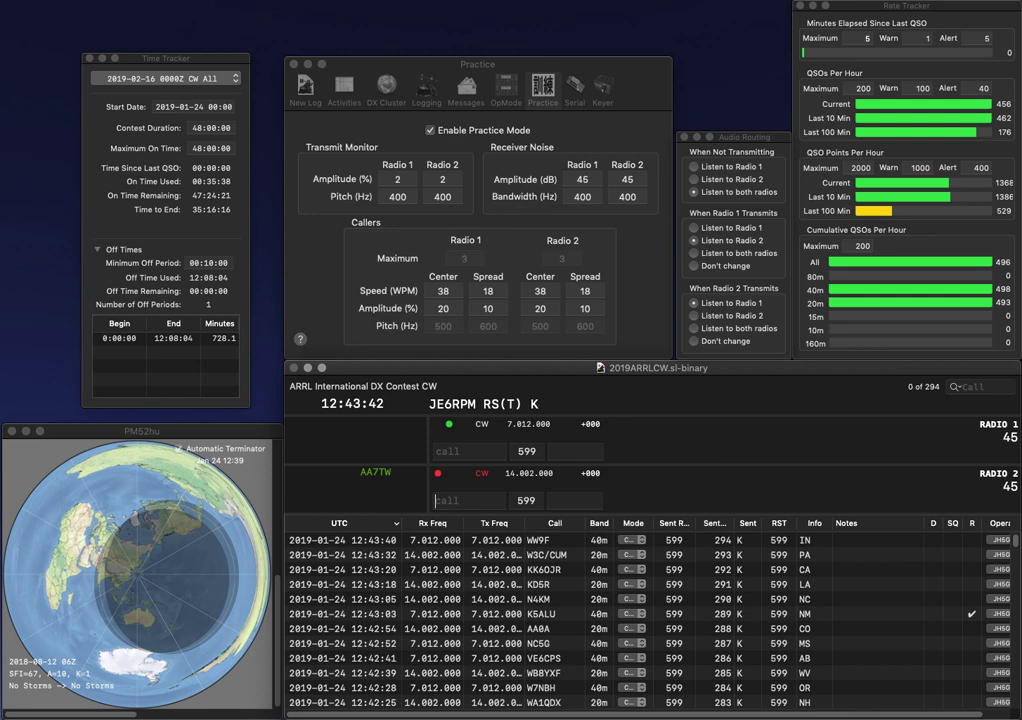
{"action": "key", "text": "Return"}
{"action": "type", "text": "N9JPY"}
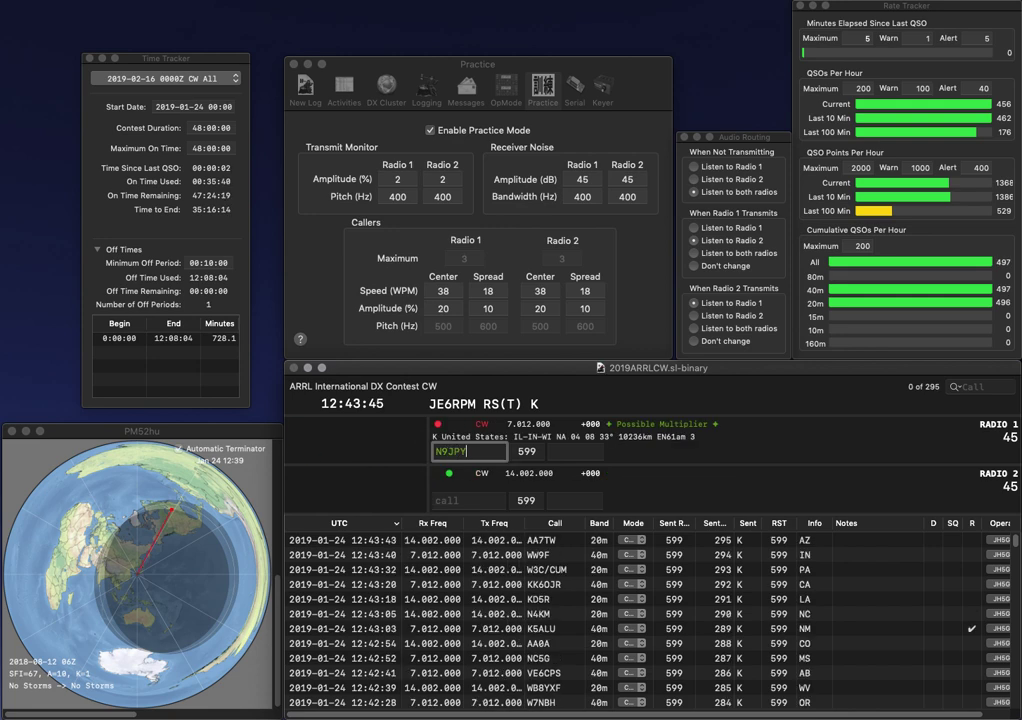
{"action": "key", "text": "Return"}
{"action": "type", "text": "N1PGA"}
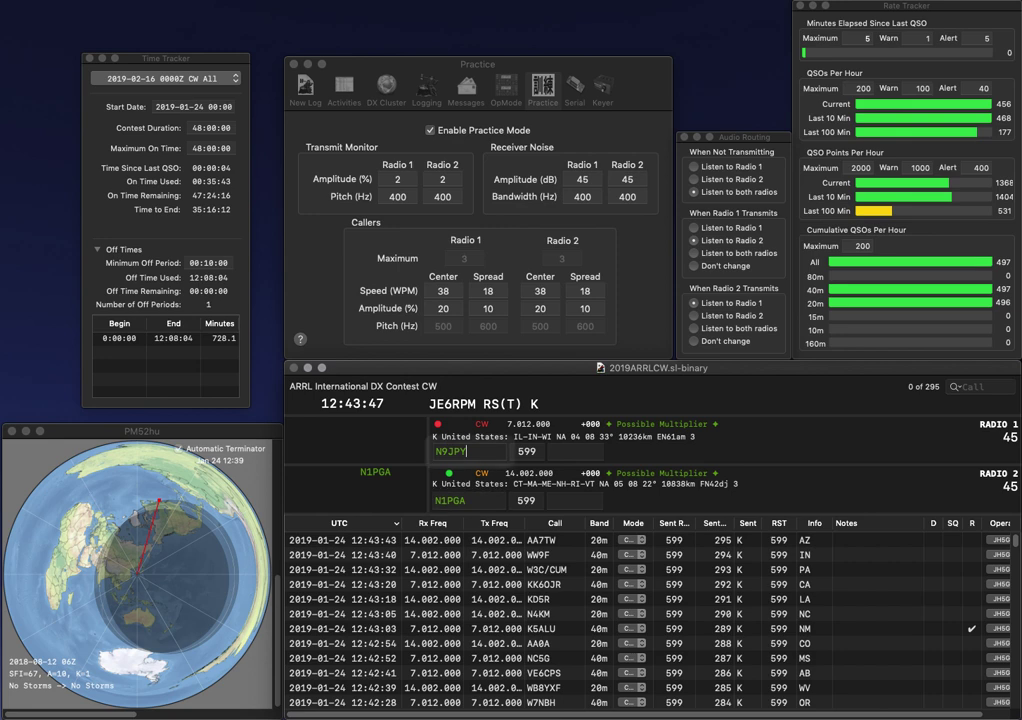
{"action": "key", "text": "Return"}
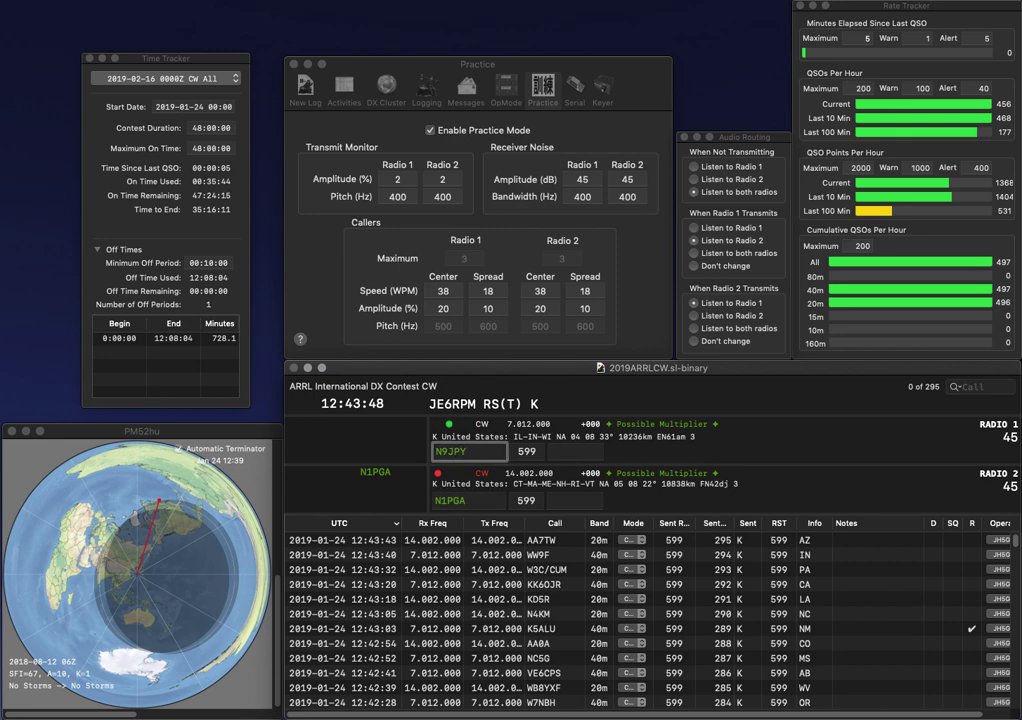
{"action": "key", "text": "BackSpace"}
{"action": "type", "text": "W"}
{"action": "key", "text": "Return"}
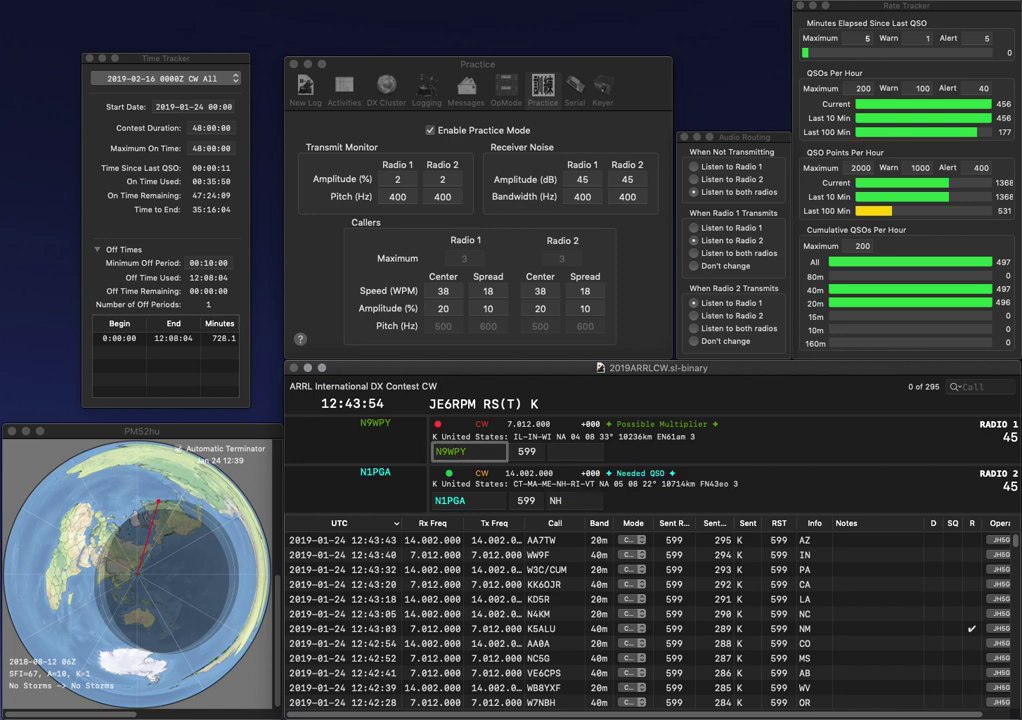
{"action": "key", "text": "Return"}
{"action": "key", "text": "Tab"}
{"action": "type", "text": "IL"}
{"action": "key", "text": "Return"}
{"action": "type", "text": "WA"}
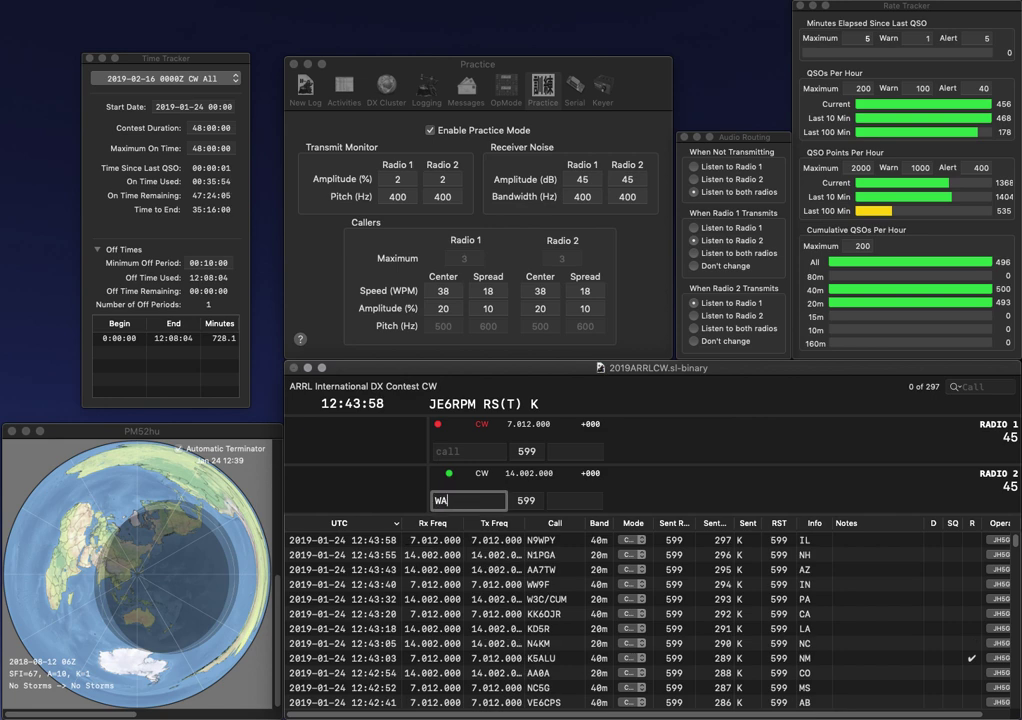
{"action": "type", "text": "5LOU"}
{"action": "key", "text": "Return"}
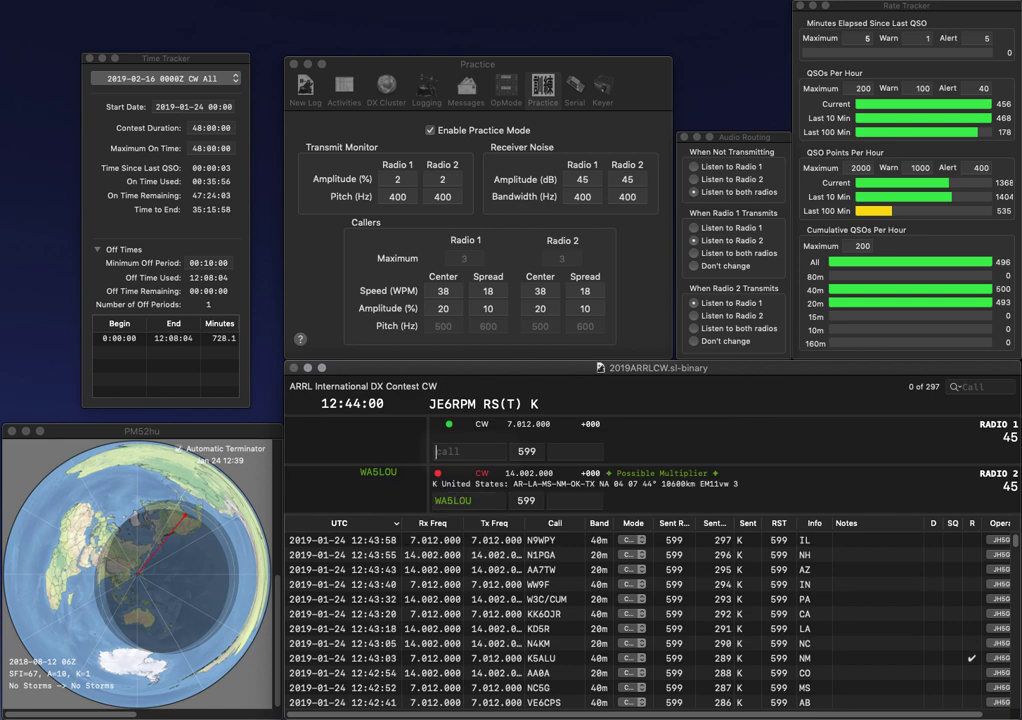
{"action": "type", "text": "RFL"}
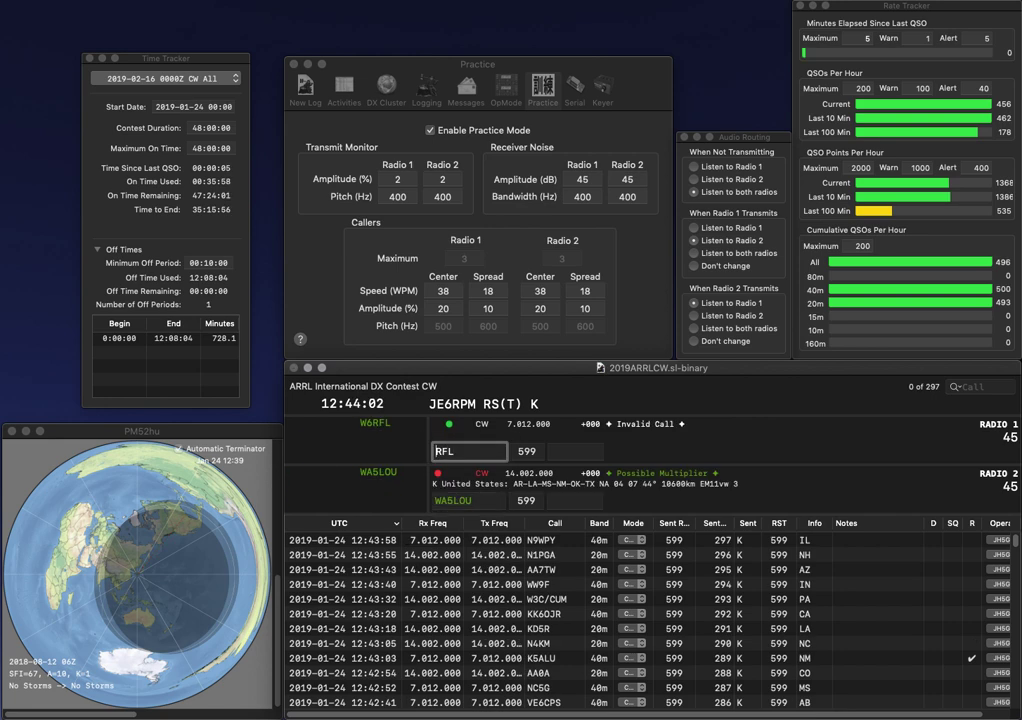
{"action": "key", "text": "Return"}
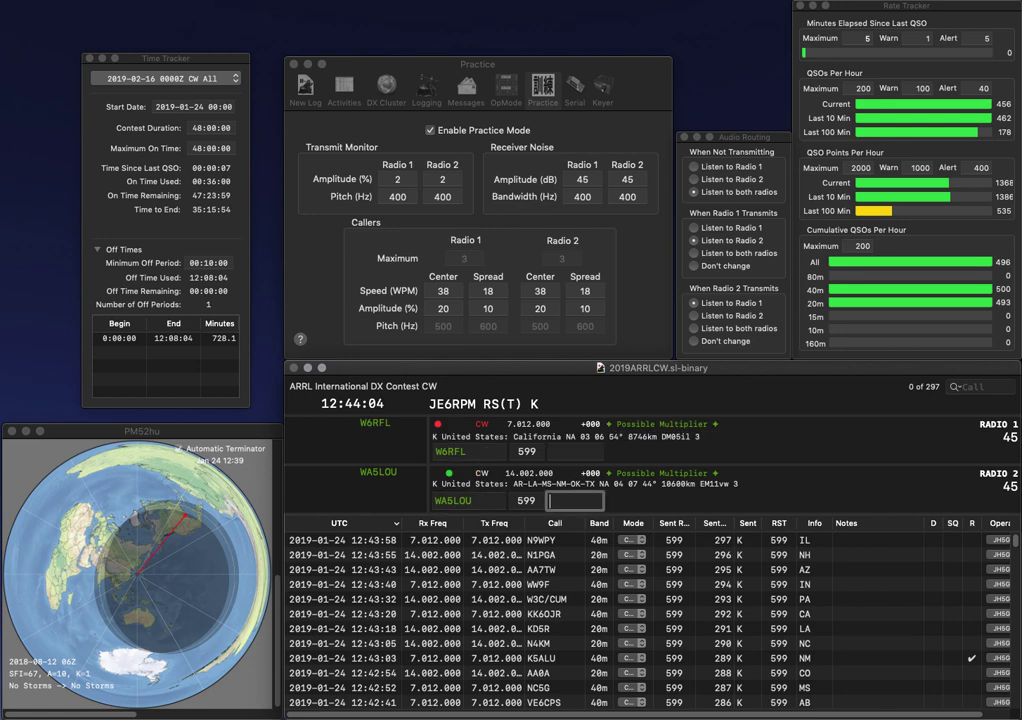
{"action": "type", "text": "OK"}
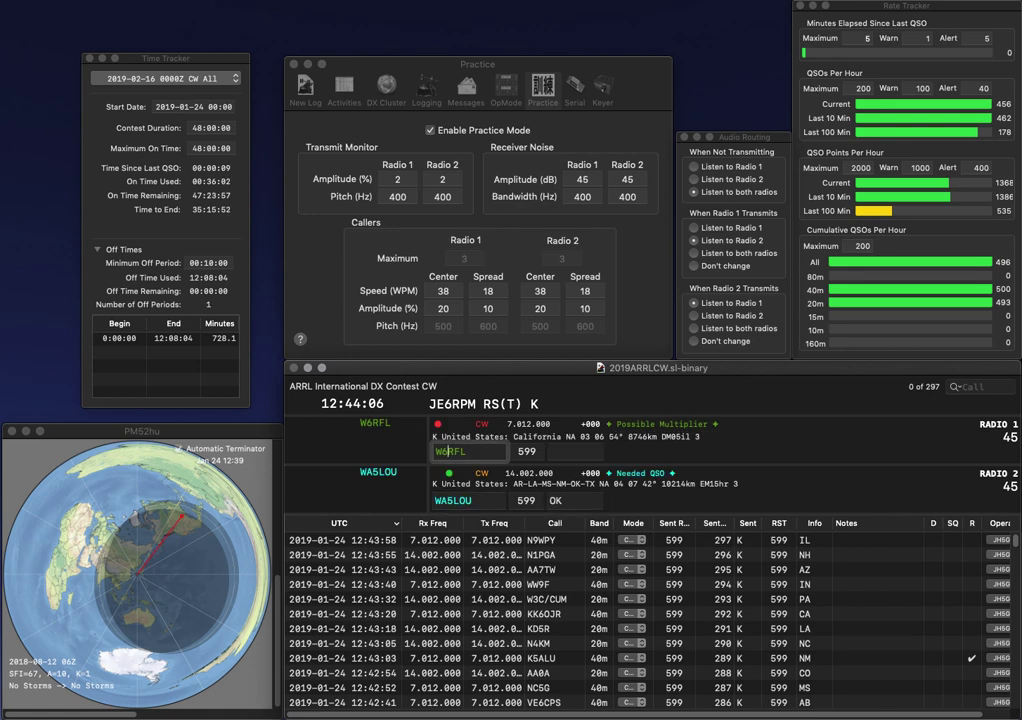
{"action": "key", "text": "Return"}
{"action": "type", "text": "CA"}
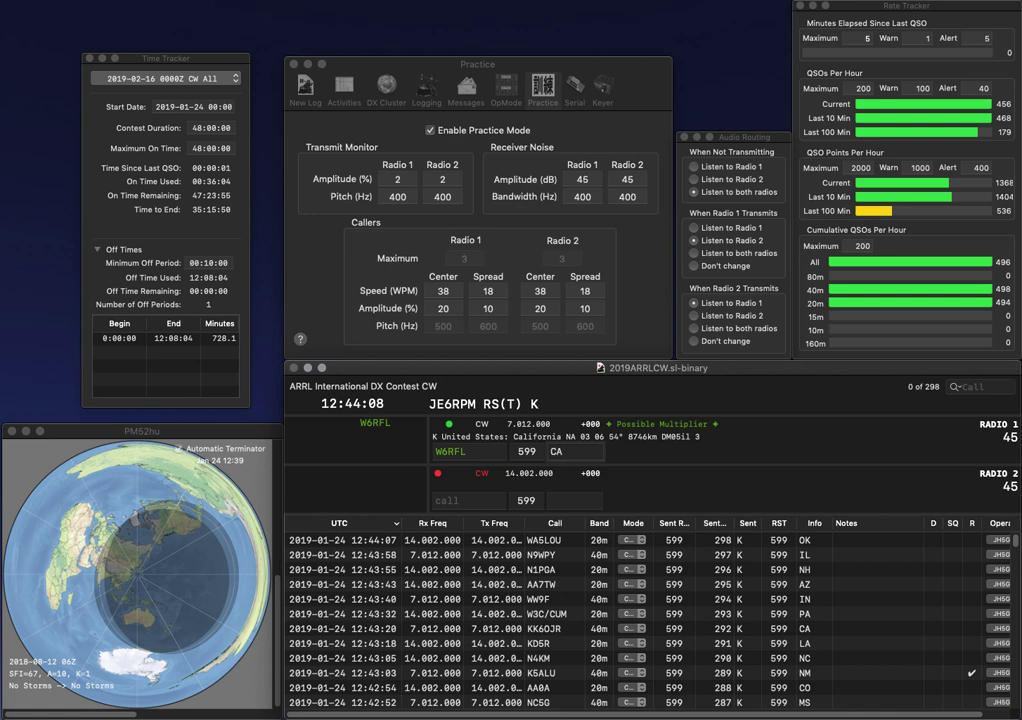
{"action": "key", "text": "Return"}
- Enter the call KG5SVO on Radio 2 and the partial call O on Radio 1
{"action": "type", "text": "KG5SVO"}
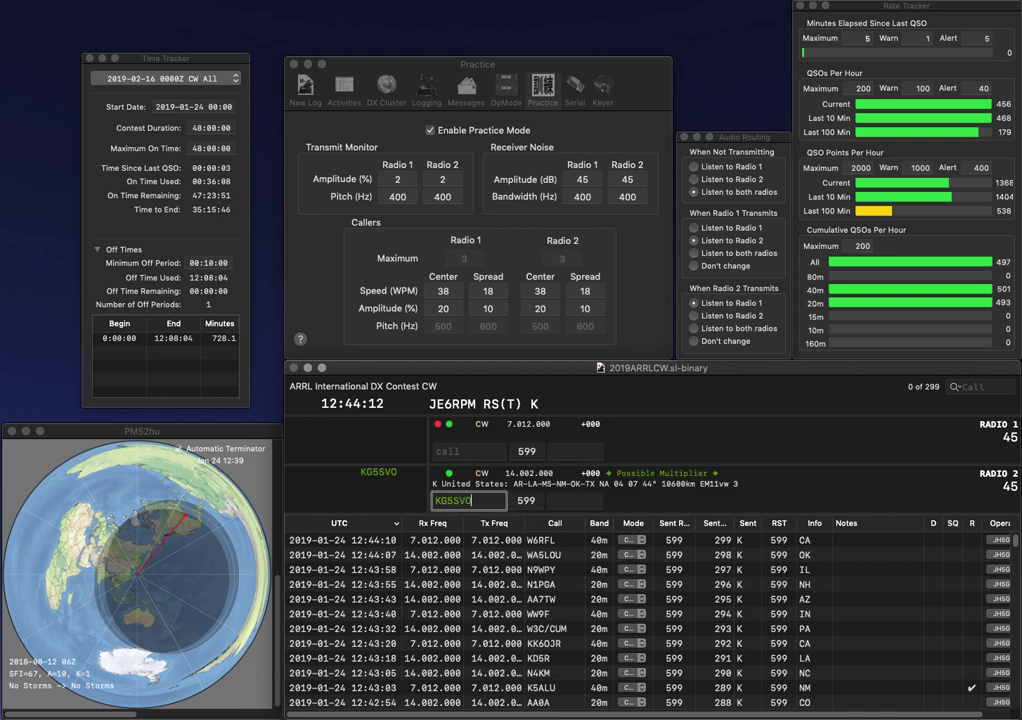
{"action": "key", "text": "Up"}
{"action": "key", "text": "Down"}
{"action": "key", "text": "Up"}
{"action": "key", "text": "Down"}
{"action": "key", "text": "Return"}
{"action": "key", "text": "Up"}
{"action": "type", "text": "O"}
{"action": "key", "text": "Left"}
{"action": "key", "text": "Down"}
{"action": "key", "text": "space"}
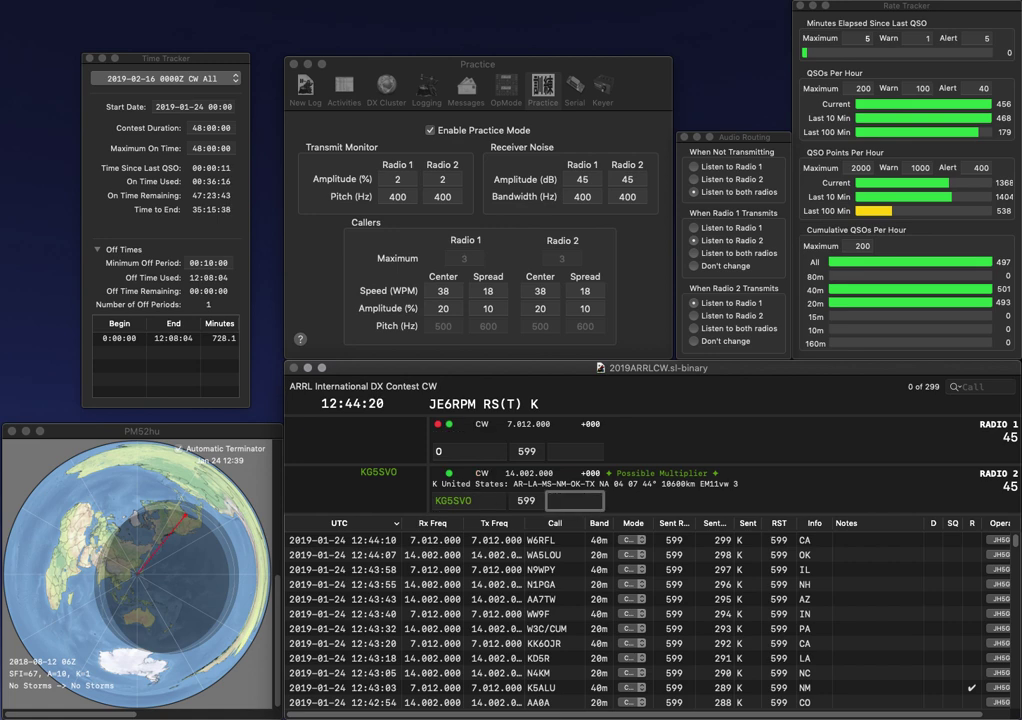
{"action": "type", "text": "L"}
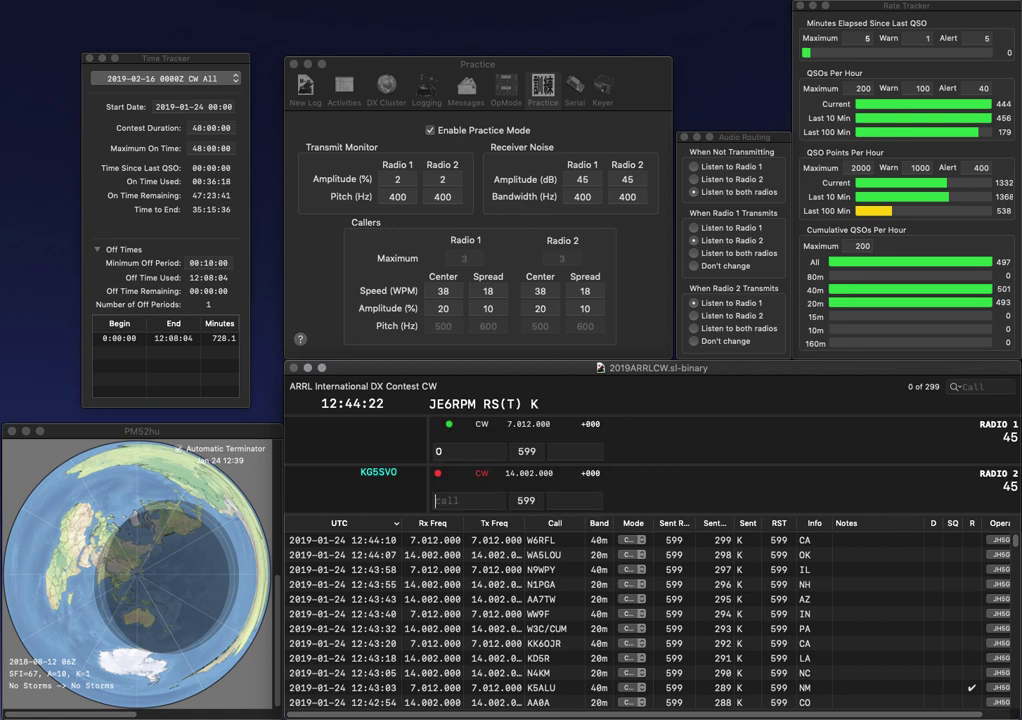
{"action": "type", "text": "A"}
{"action": "key", "text": "Return"}
{"action": "key", "text": "BackSpace"}
{"action": "type", "text": "b"}
{"action": "type", "text": "1"}
{"action": "key", "text": "Return"}
- Enter the call N2SU on Radio 2 and complete the partial call on Radio 1 as NF1O
{"action": "type", "text": "N2"}
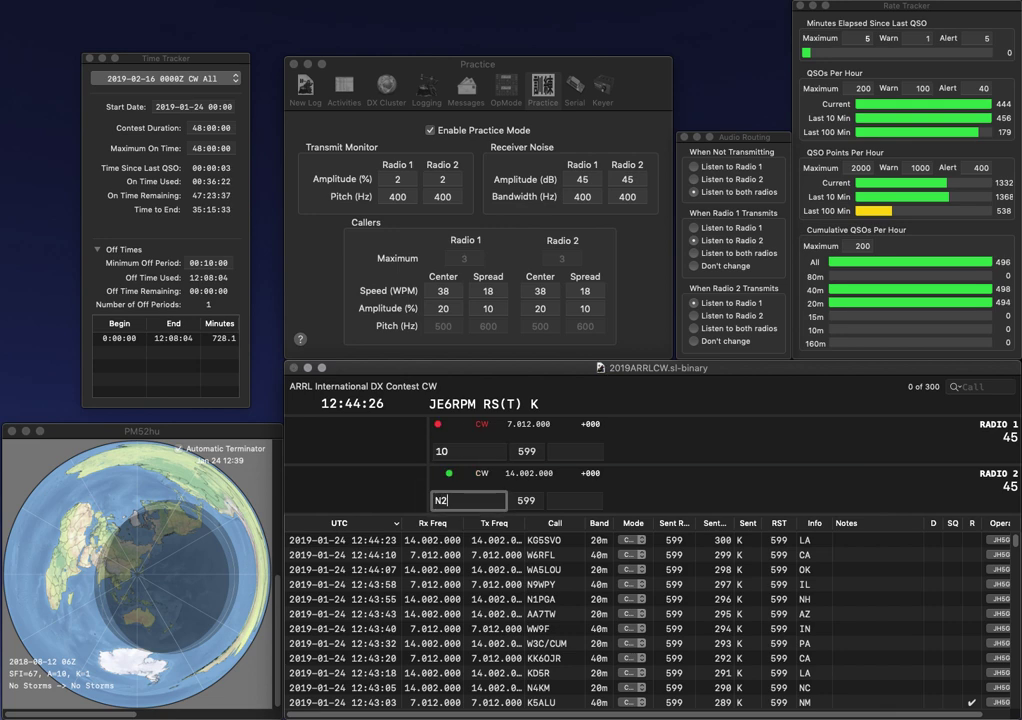
{"action": "type", "text": "SU"}
{"action": "key", "text": "Return"}
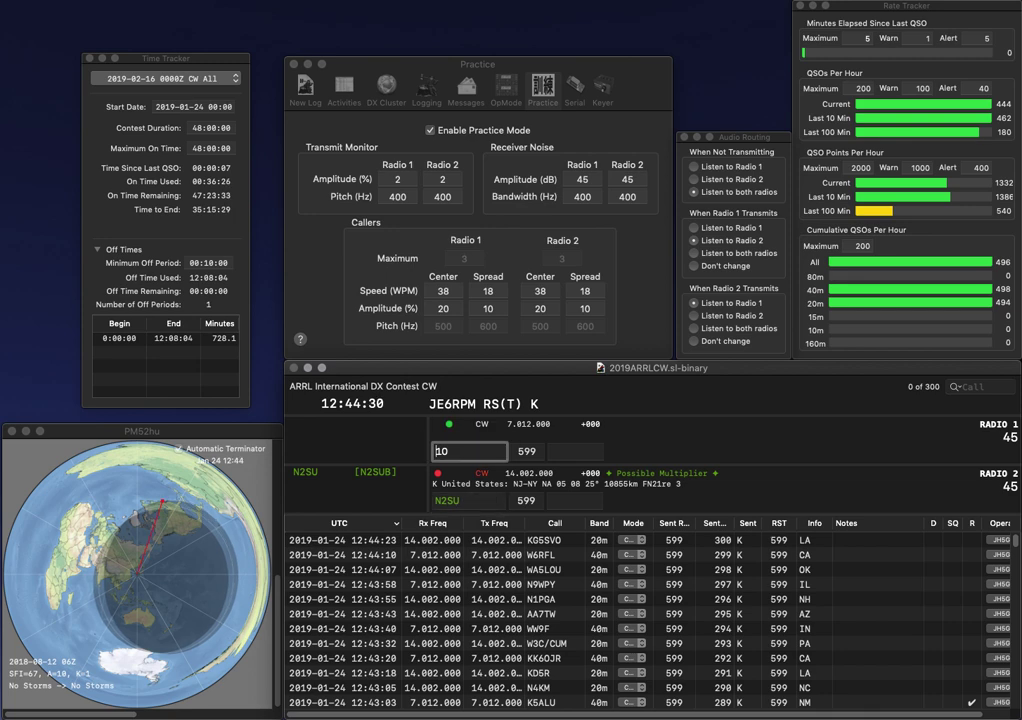
{"action": "key", "text": "Home"}
{"action": "type", "text": "NF"}
{"action": "key", "text": "Return"}
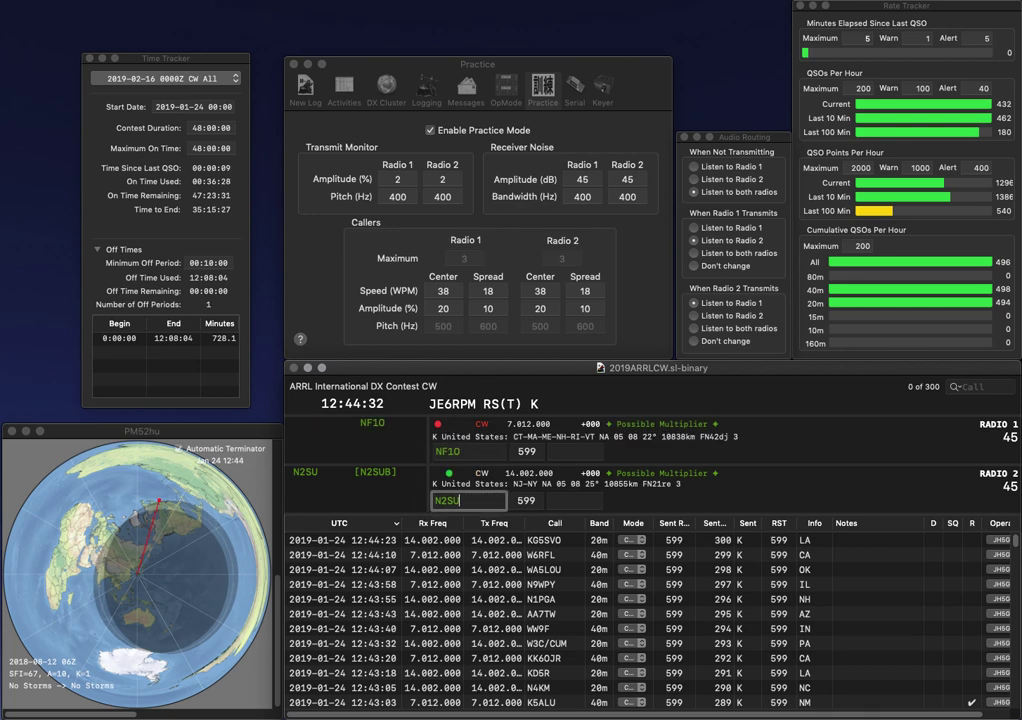
{"action": "key", "text": "space"}
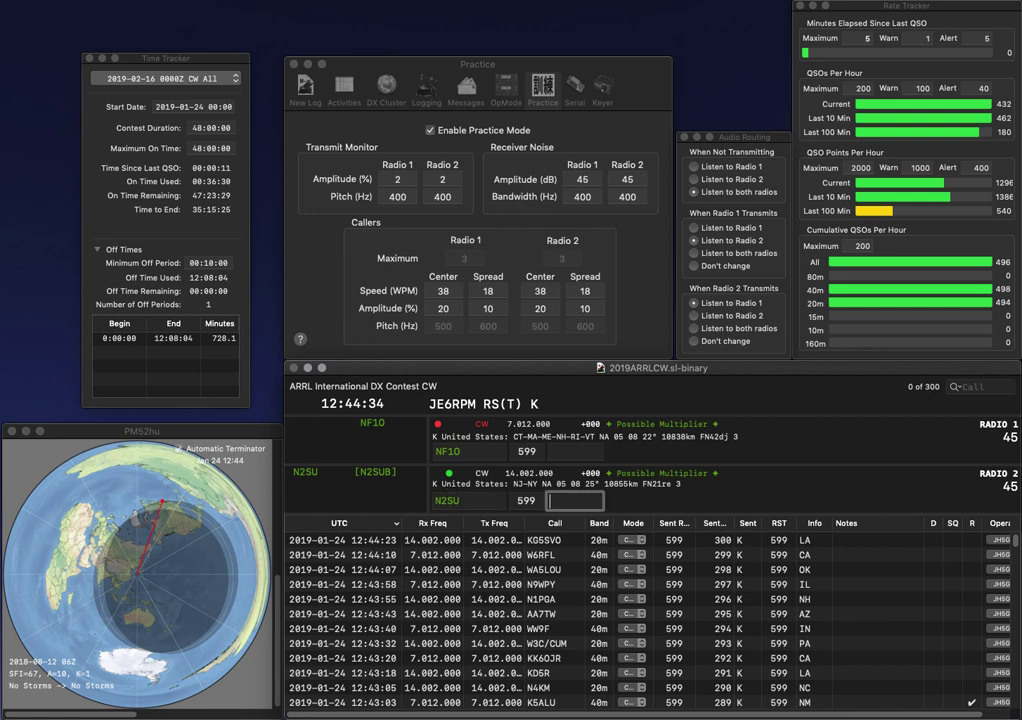
{"action": "key", "text": "Return"}
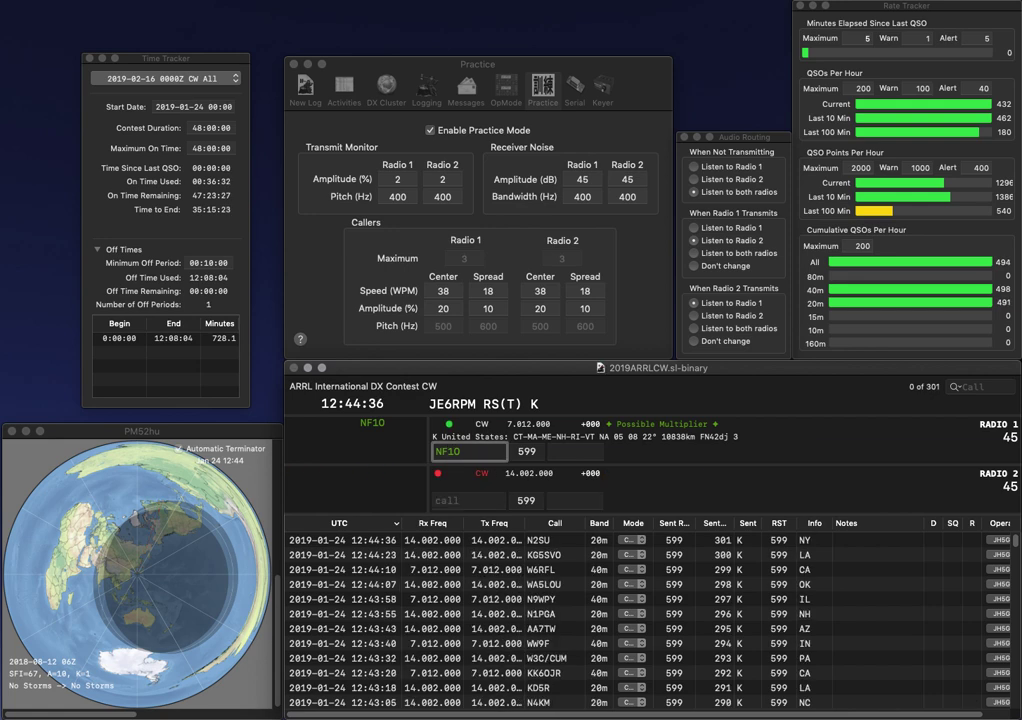
{"action": "key", "text": "Return"}
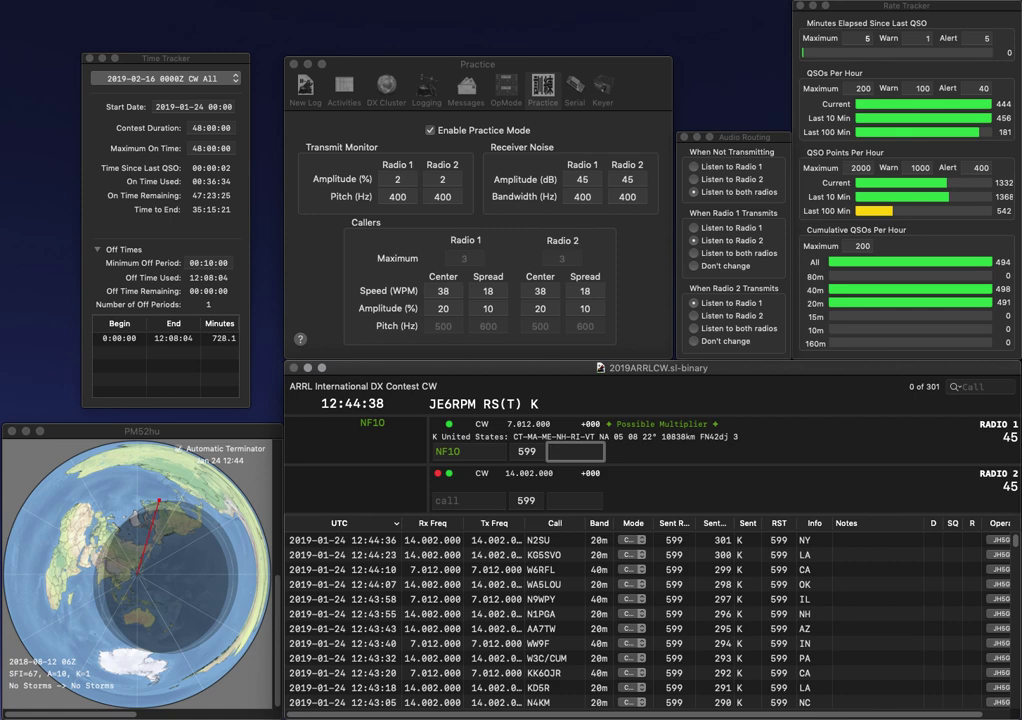
{"action": "type", "text": "VT"}
{"action": "key", "text": "Return"}
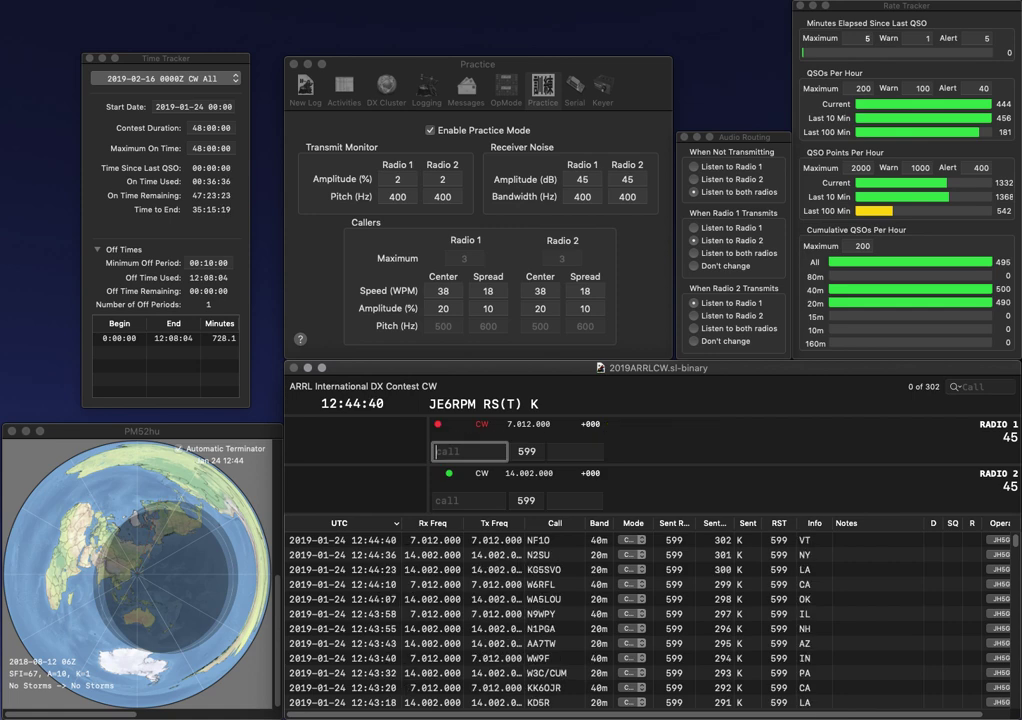